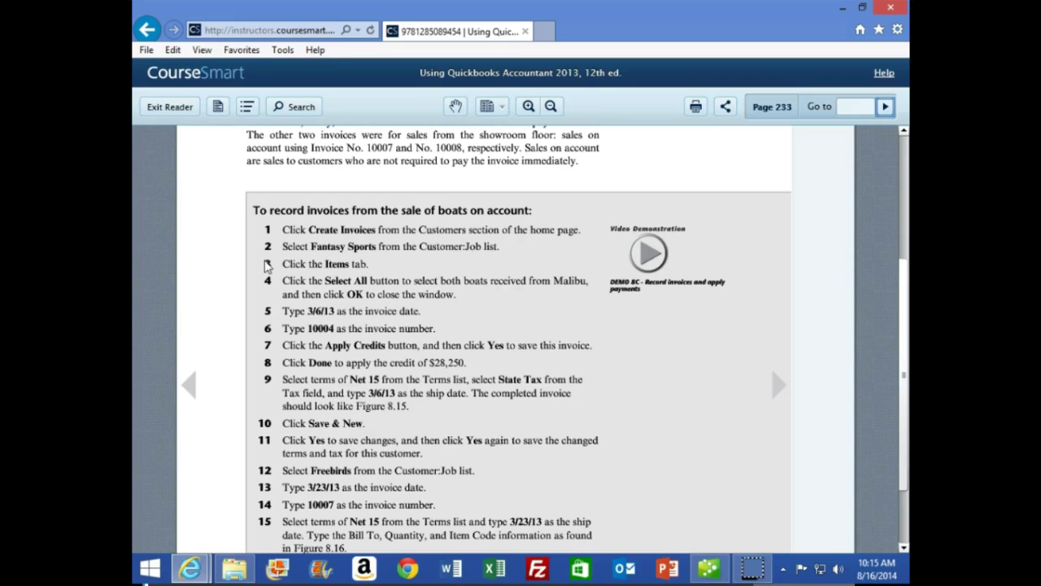
Step: Read the textbook instructions on page 233 for recording invoices from the sale of boats on account
{"action": "left_click", "coordinate": [269, 272]}
{"action": "left_click", "coordinate": [269, 284]}
{"action": "left_click", "coordinate": [265, 314]}
{"action": "left_click", "coordinate": [265, 327]}
{"action": "left_click", "coordinate": [265, 348]}
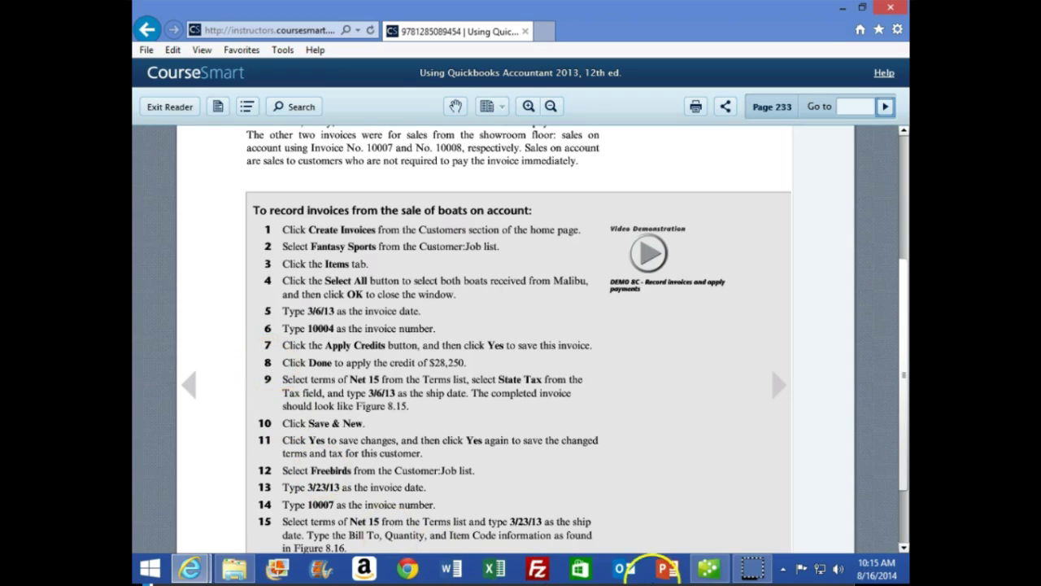
Step: Switch to QuickBooks Accountant and start a new invoice for the customer Fantasy Sports
{"action": "left_click", "coordinate": [708, 568]}
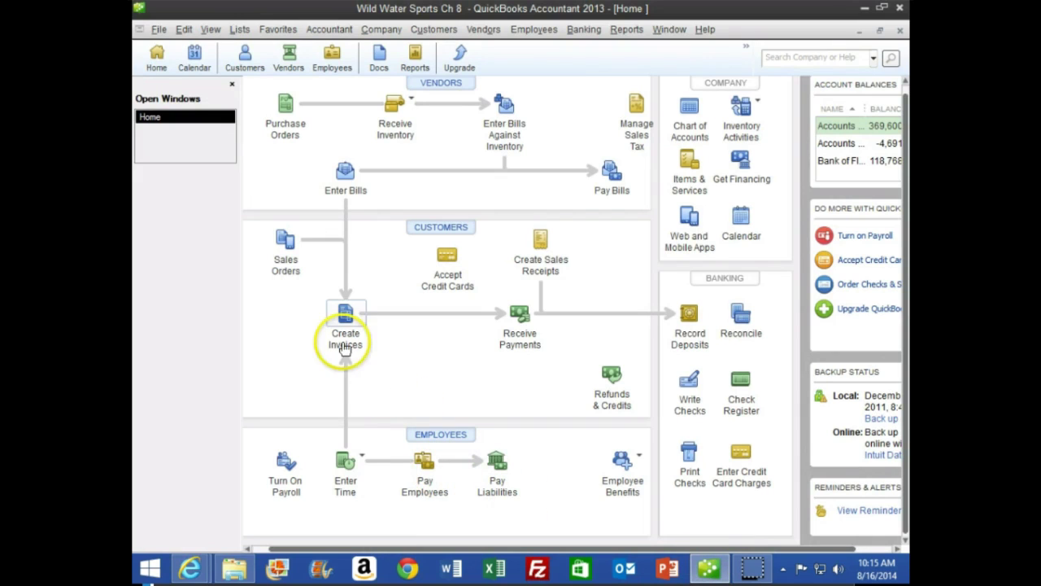
{"action": "left_click", "coordinate": [211, 30]}
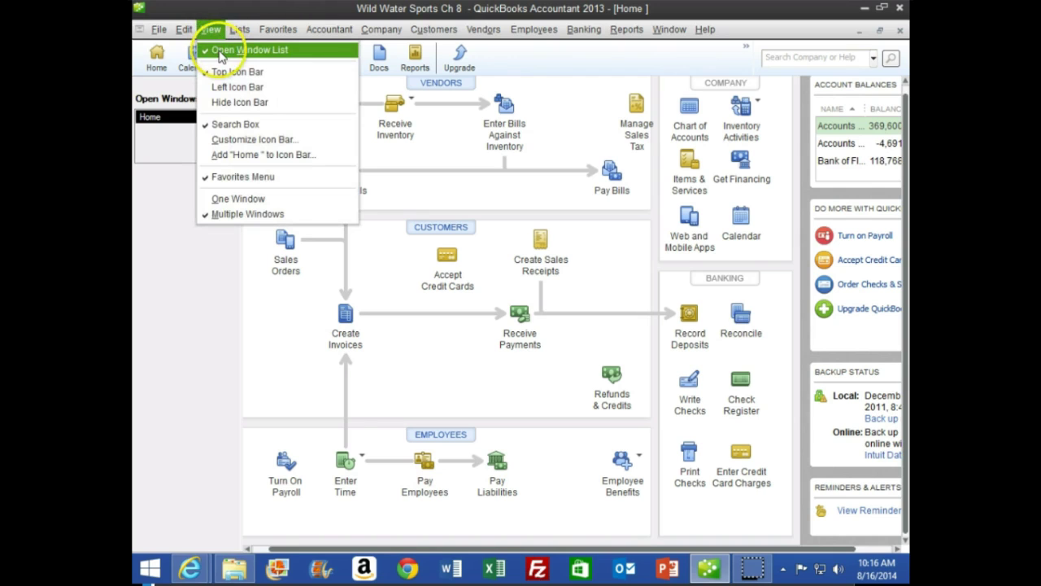
{"action": "left_click", "coordinate": [159, 244]}
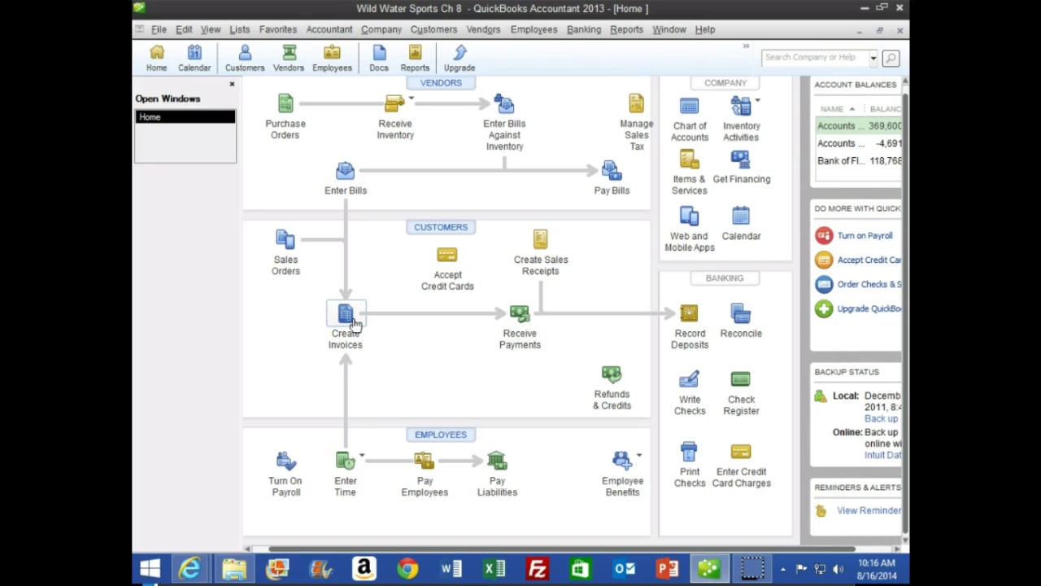
{"action": "left_click", "coordinate": [356, 324]}
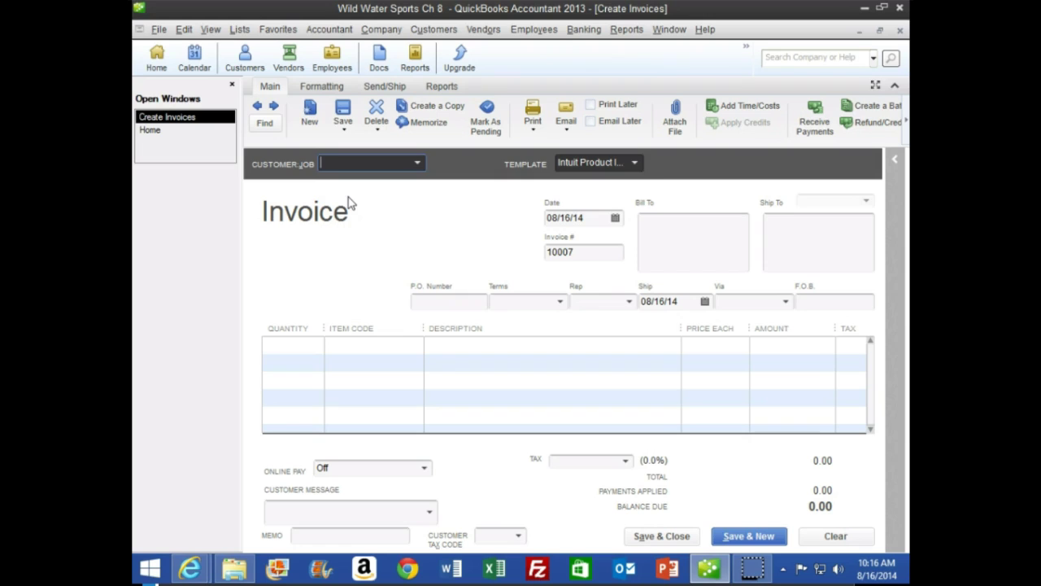
{"action": "type", "text": "Fantasy Sports"}
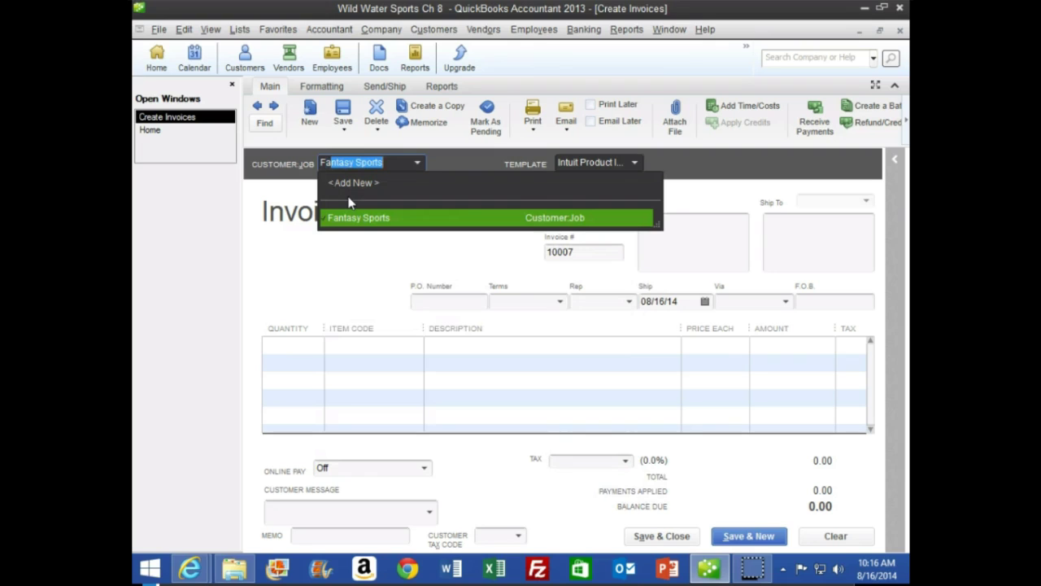
{"action": "key", "text": "Tab"}
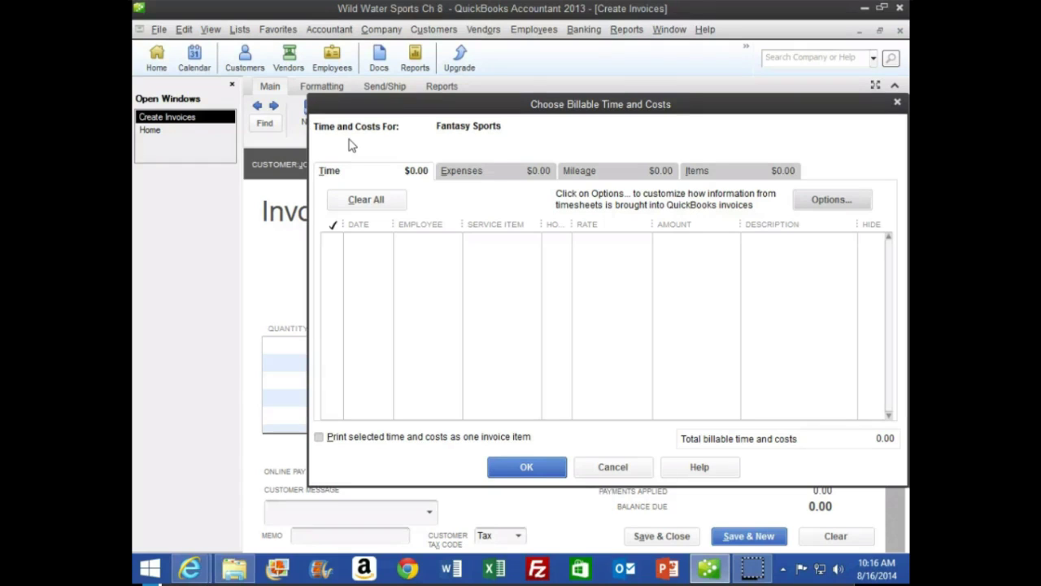
Step: Add all billable items for Fantasy Sports, the Malibu SunScape LSV and the Malibu Vride, to the invoice
{"action": "left_click", "coordinate": [334, 169]}
{"action": "left_click", "coordinate": [714, 173]}
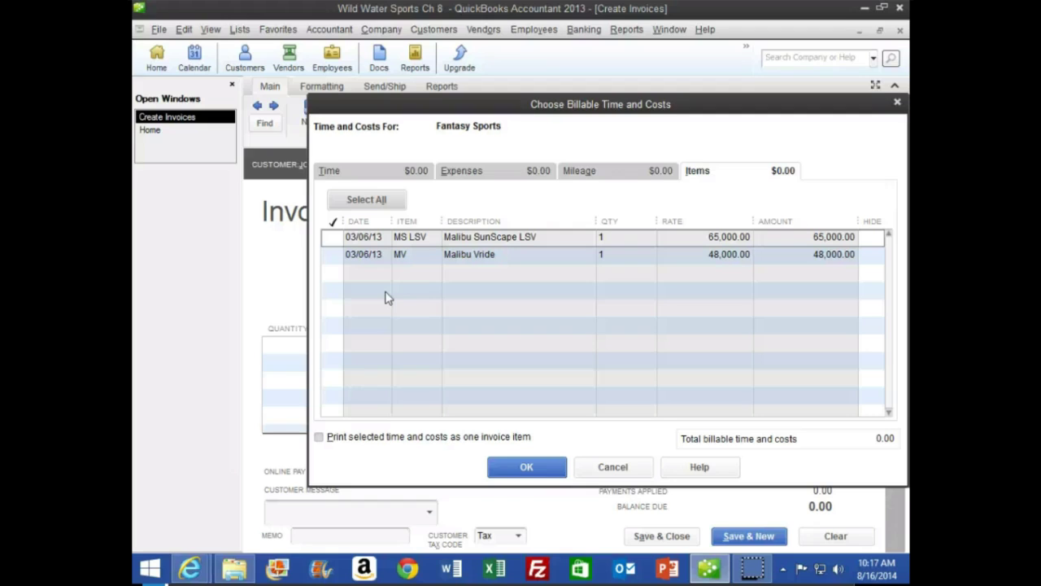
{"action": "left_click", "coordinate": [378, 199]}
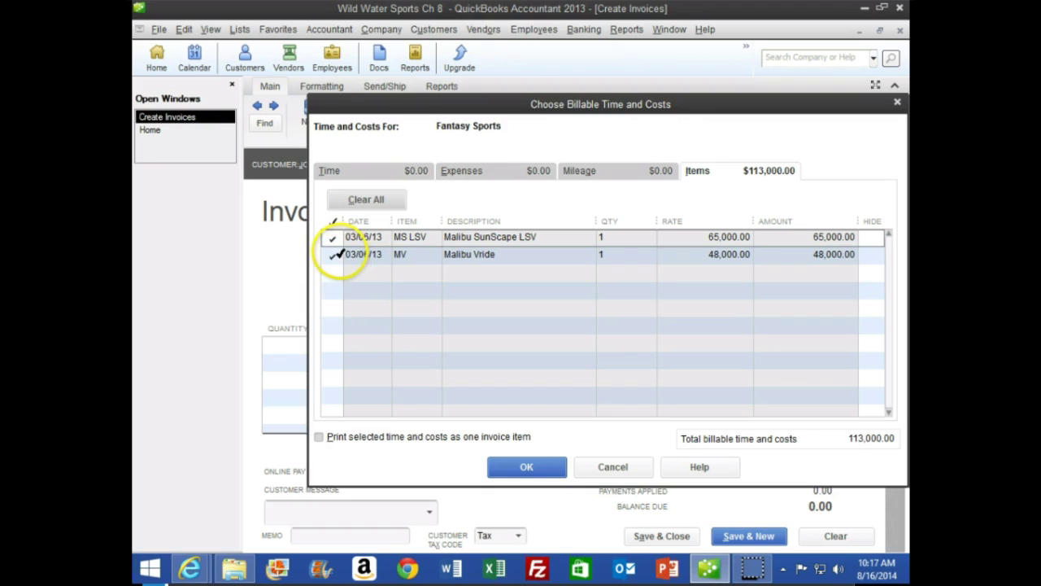
{"action": "left_click", "coordinate": [527, 467]}
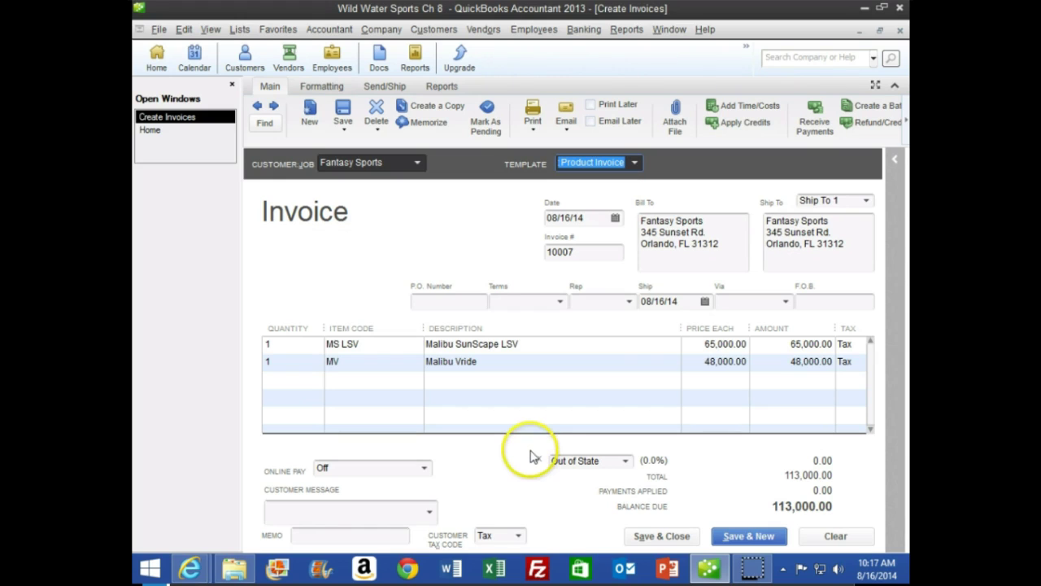
Step: Fill in the invoice with the date 06/06/13, the number 10004 and State Tax as the tax item
{"action": "left_click", "coordinate": [598, 217]}
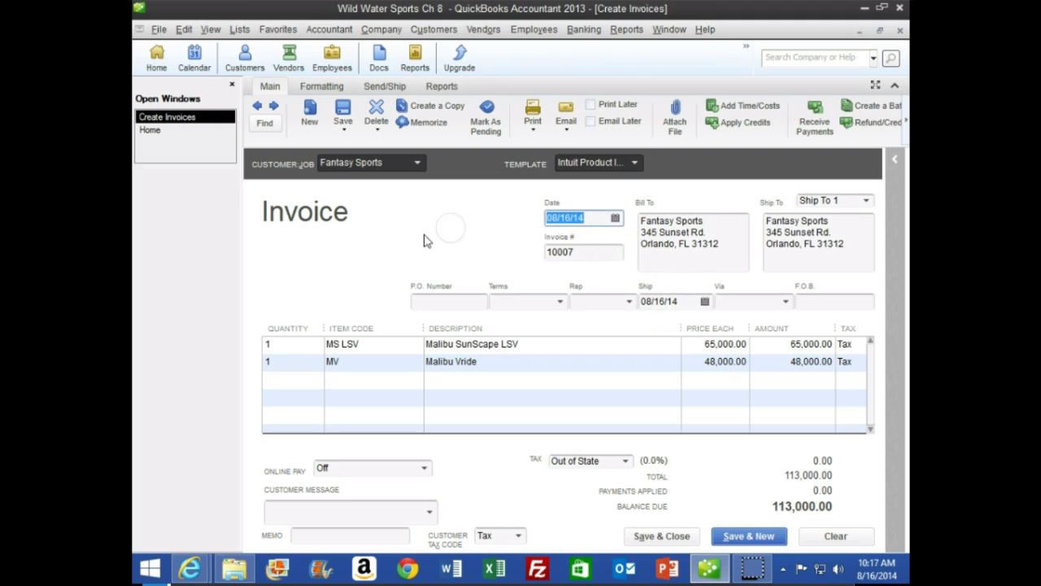
{"action": "type", "text": "060613"}
{"action": "key", "text": "Tab"}
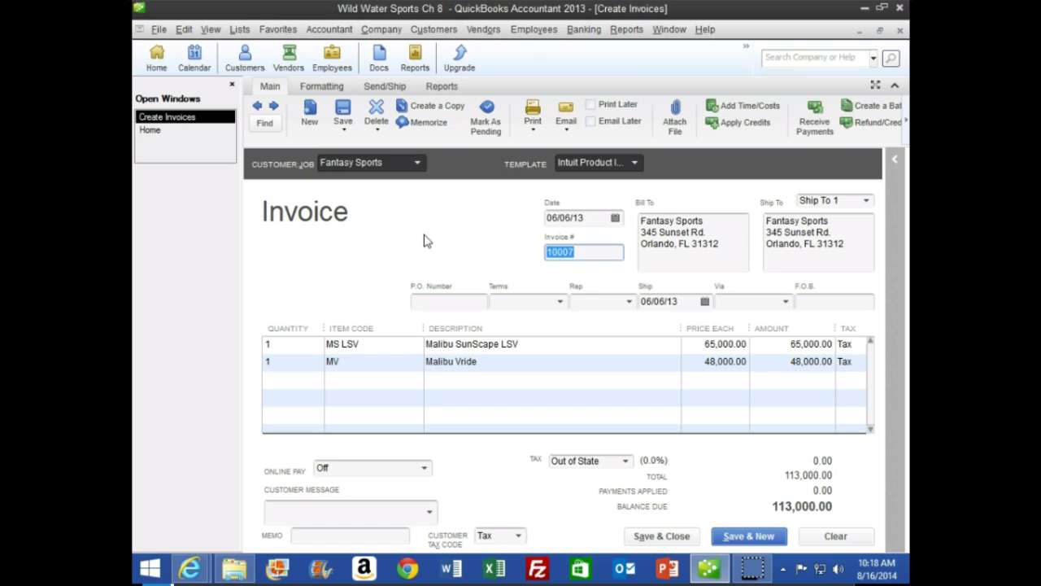
{"action": "key", "text": "minus"}
{"action": "key", "text": "Tab"}
{"action": "key", "text": "Tab"}
{"action": "key", "text": "Tab"}
{"action": "key", "text": "Tab"}
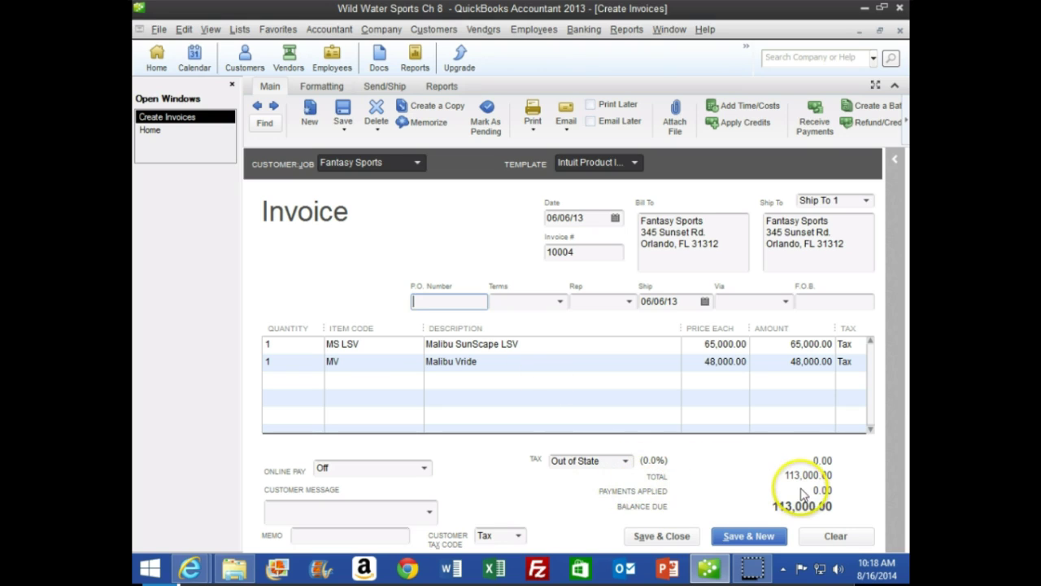
{"action": "left_click", "coordinate": [625, 463]}
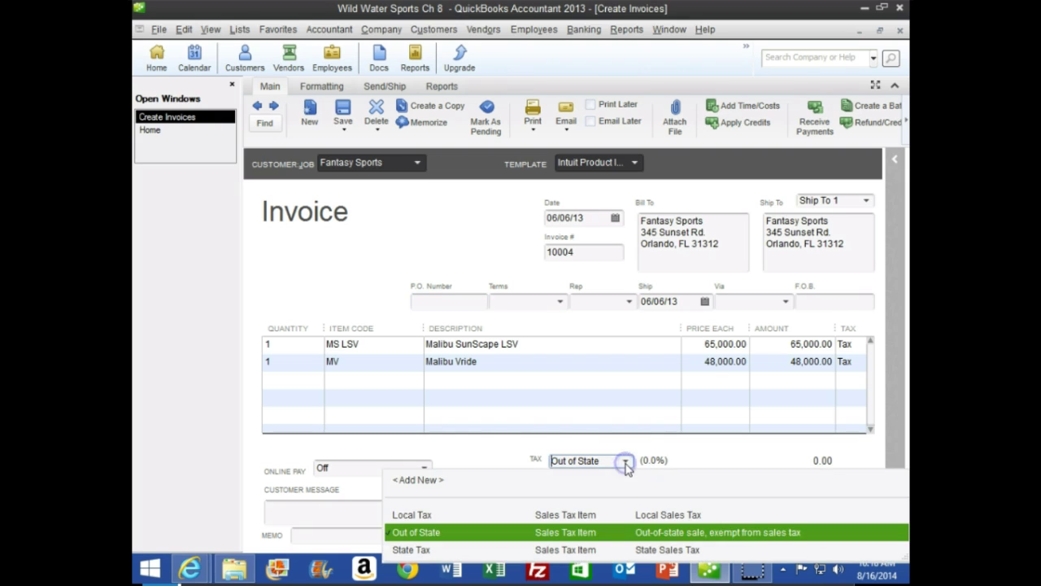
{"action": "left_click", "coordinate": [412, 550]}
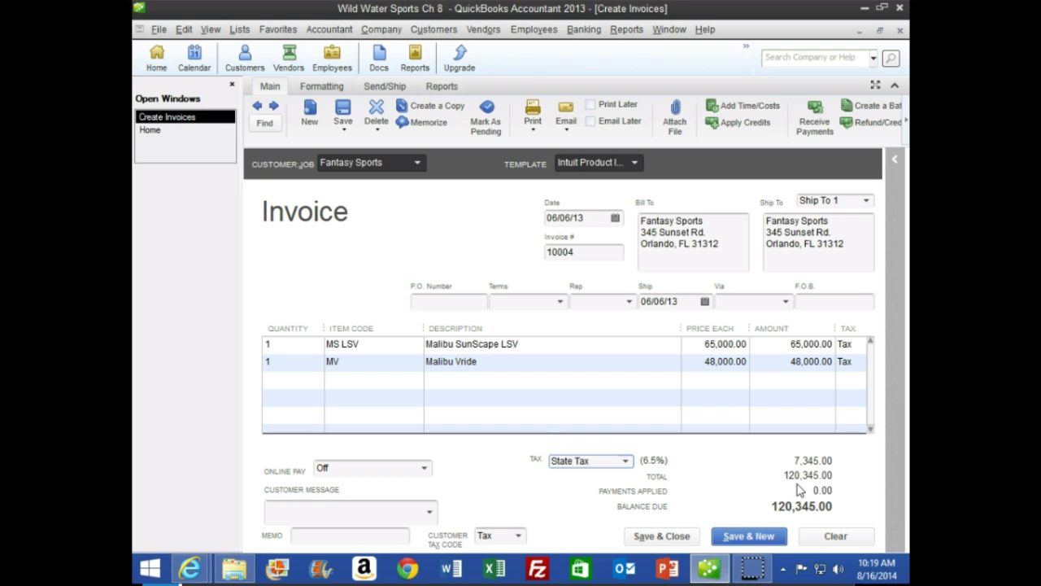
Step: Apply the customer's 28,250.00 credit, recording the invoice, adding "SunScape" and "LSV" to the spelling dictionary and keeping the new tax item for the customer
{"action": "left_click", "coordinate": [739, 124]}
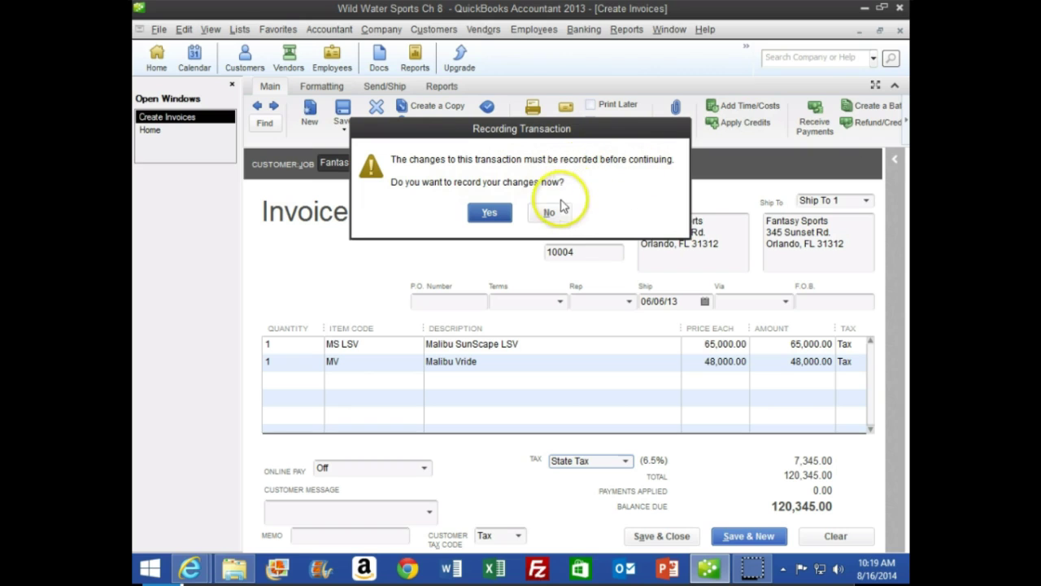
{"action": "left_click", "coordinate": [486, 213]}
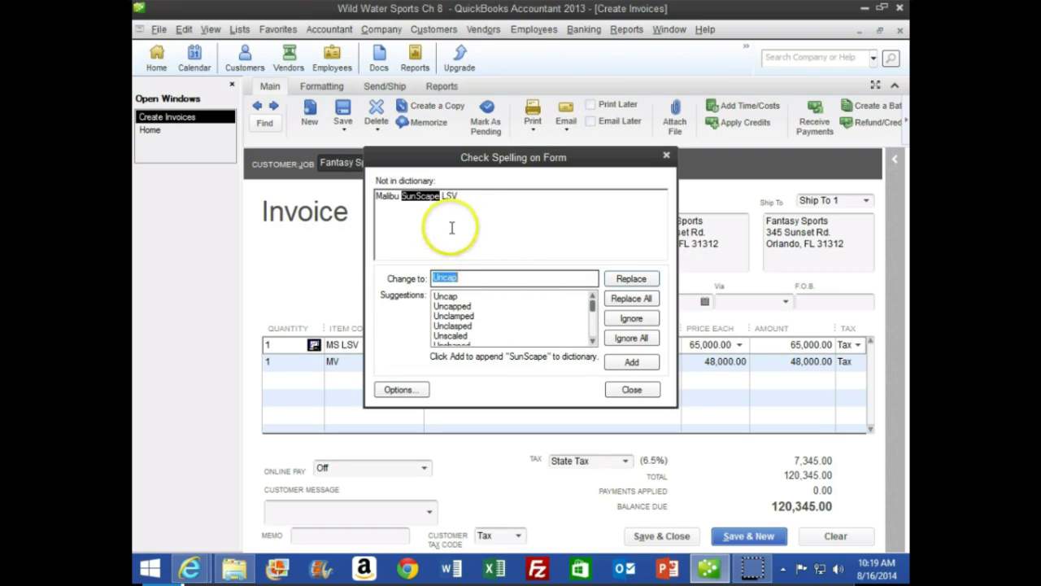
{"action": "left_click", "coordinate": [626, 366]}
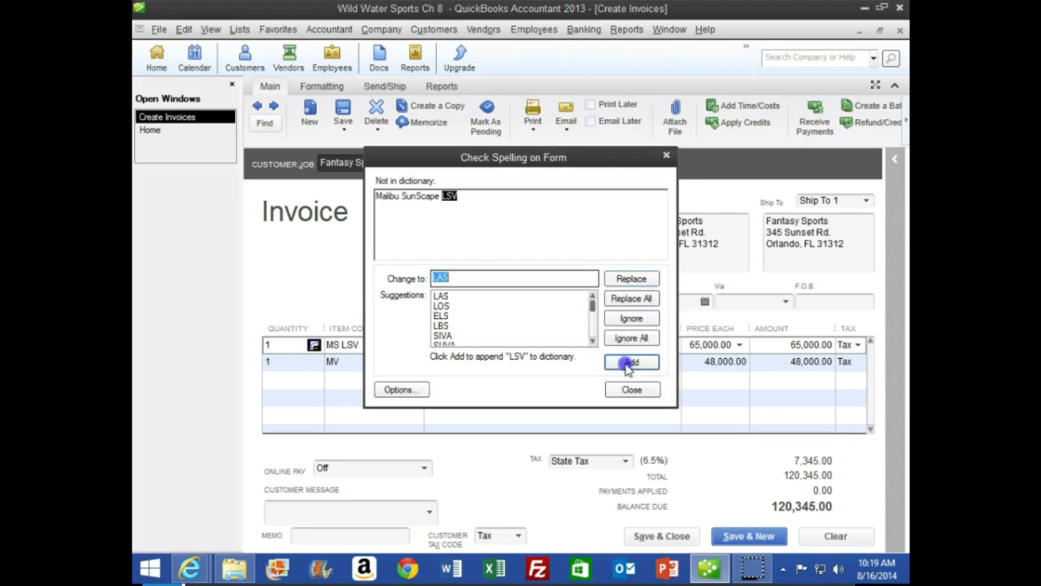
{"action": "left_click", "coordinate": [628, 366]}
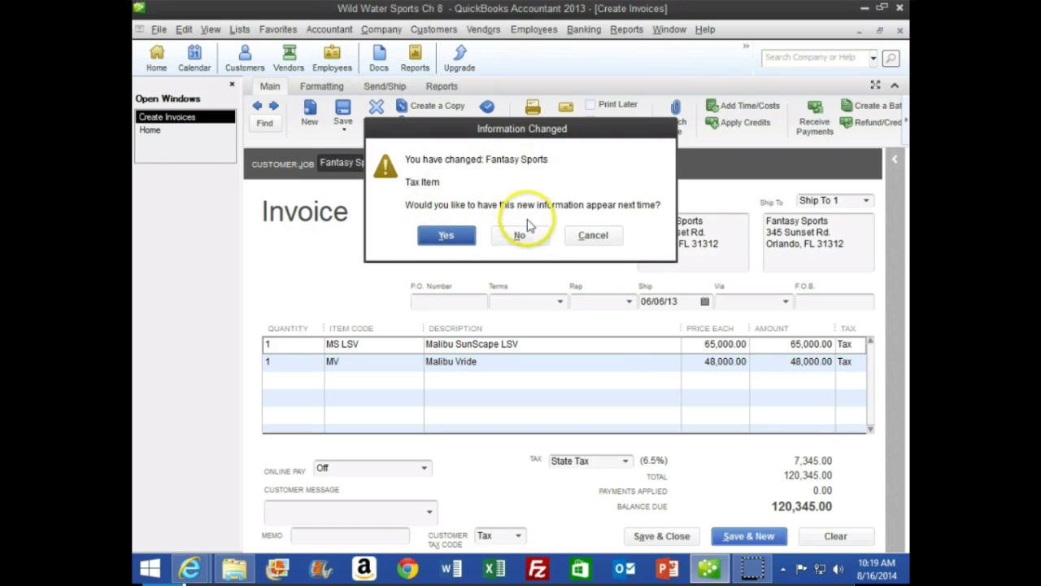
{"action": "left_click", "coordinate": [446, 236]}
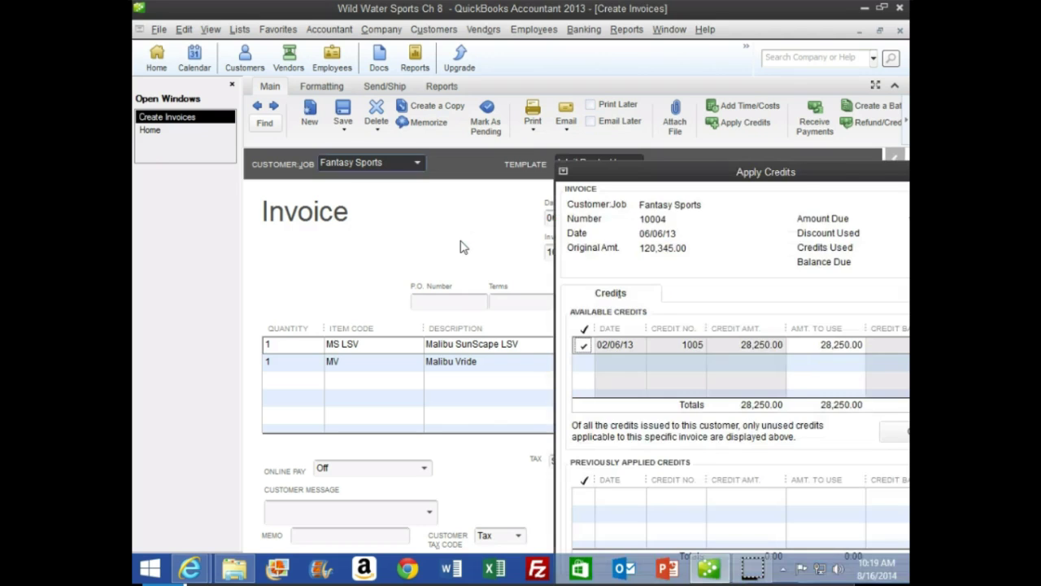
{"action": "left_click_drag", "start_coordinate": [674, 172], "coordinate": [431, 107]}
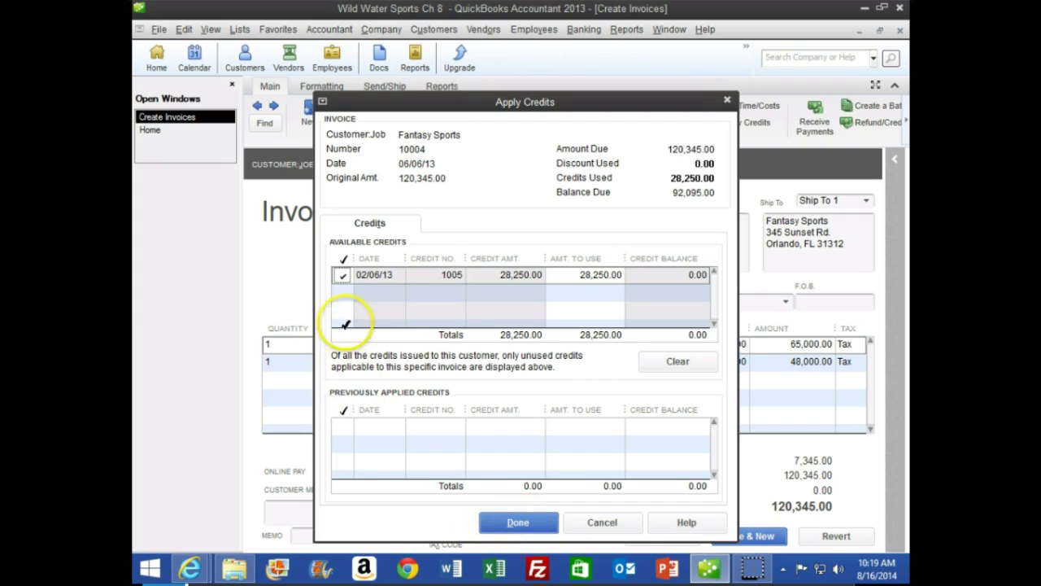
{"action": "left_click", "coordinate": [529, 526]}
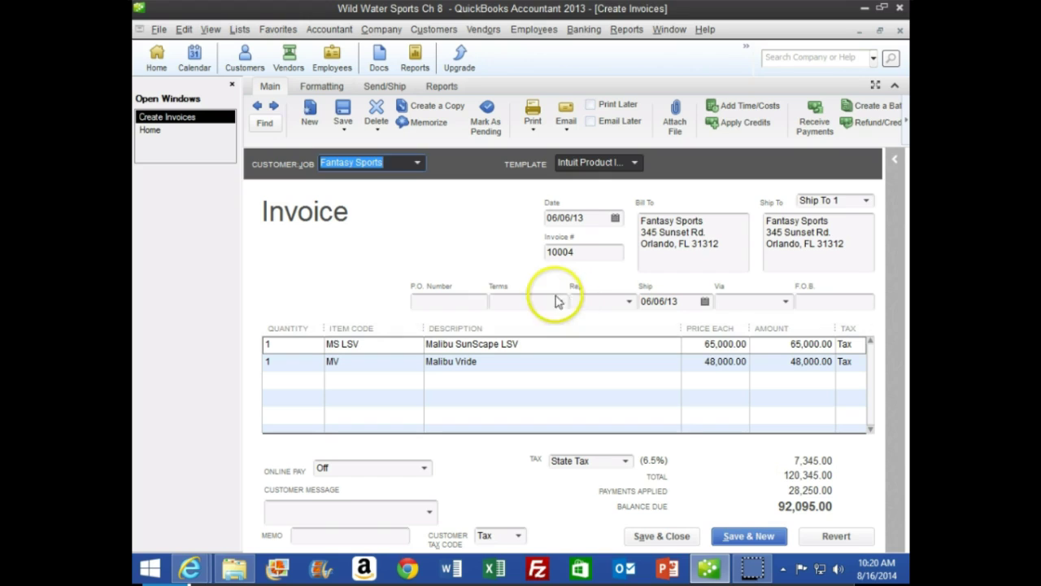
Step: Set the invoice's payment terms to Net 15
{"action": "left_click", "coordinate": [514, 301]}
{"action": "left_click", "coordinate": [560, 301]}
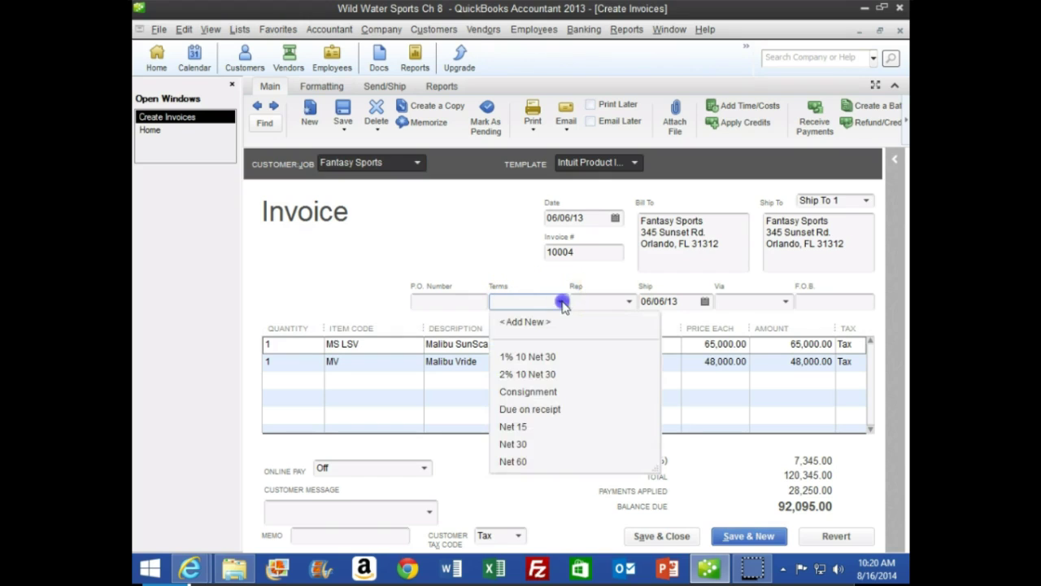
{"action": "left_click", "coordinate": [521, 426]}
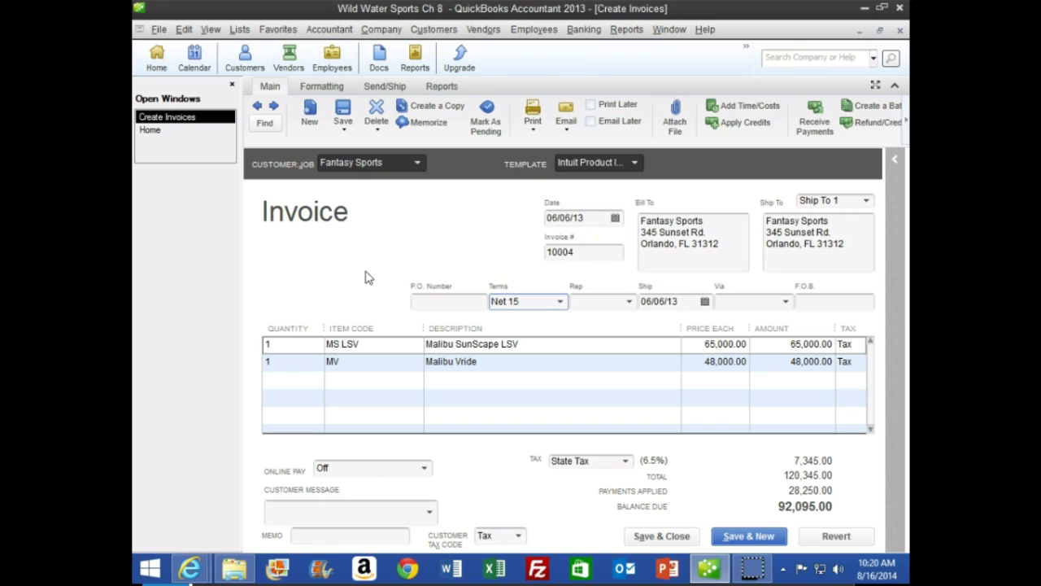
Step: Set the invoice date to 03/06/13 and reselect Net 15 as the terms
{"action": "left_click", "coordinate": [592, 220]}
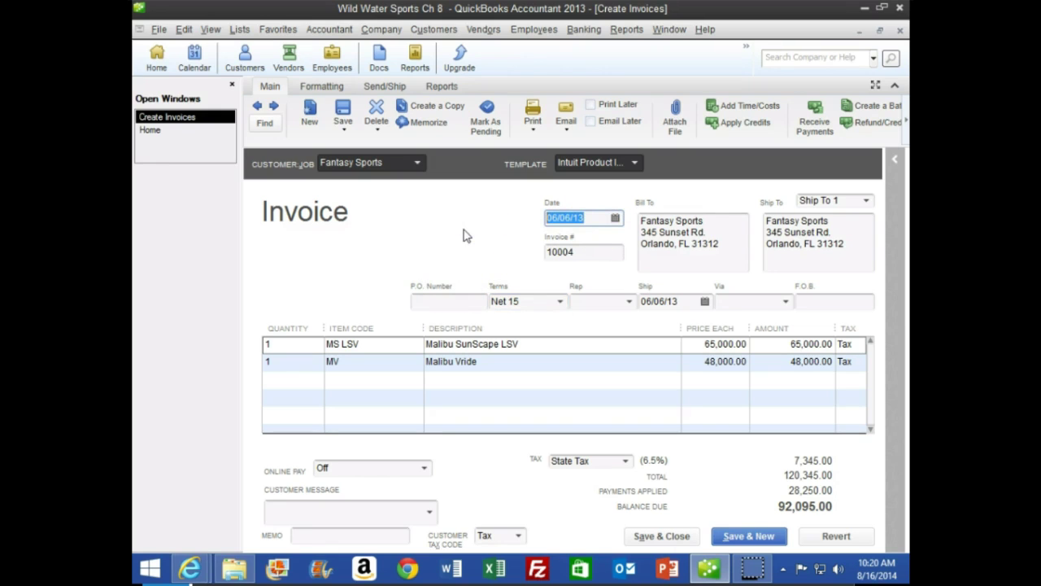
{"action": "type", "text": "0"}
{"action": "key", "text": "Tab"}
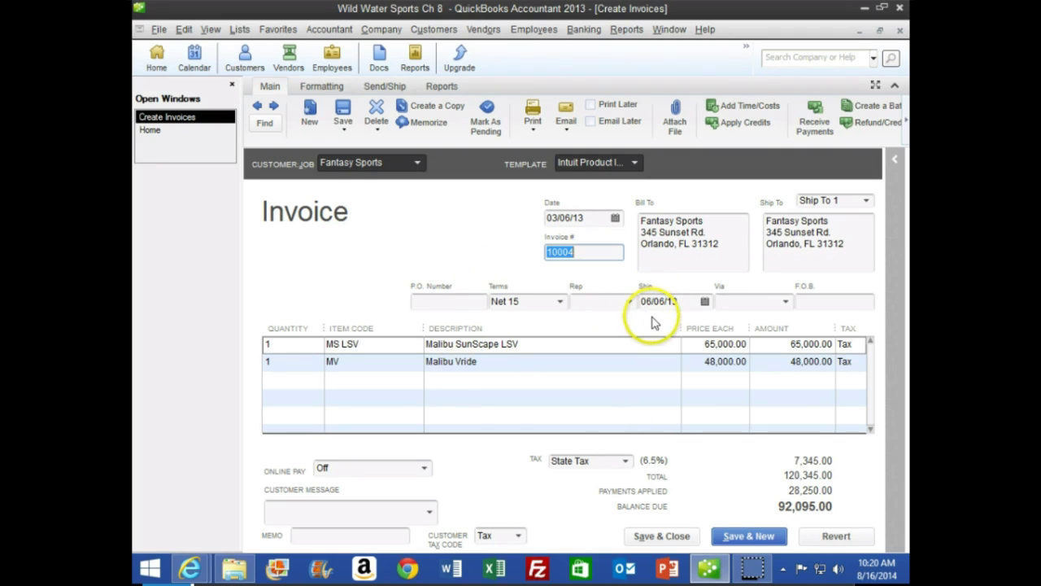
{"action": "left_click", "coordinate": [559, 301]}
{"action": "left_click", "coordinate": [510, 426]}
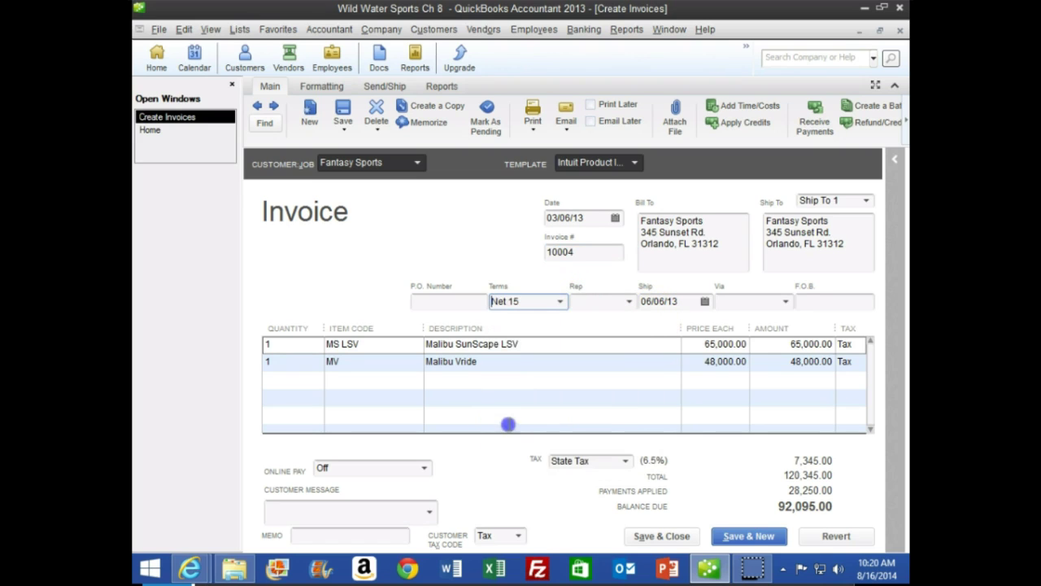
{"action": "key", "text": "Tab"}
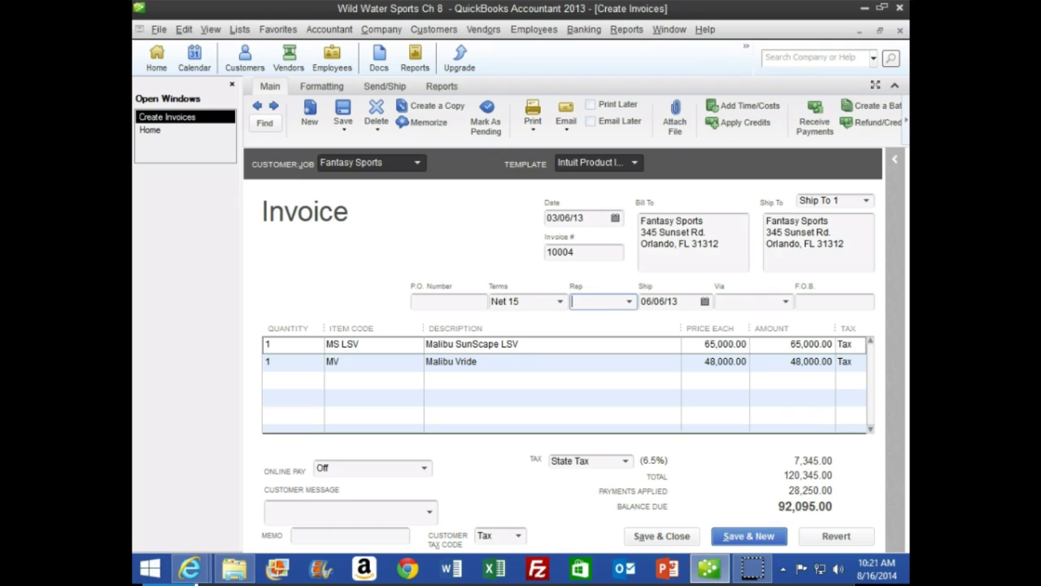
Step: Compare the invoice with the textbook's Figure 8.15, Invoice to Fantasy Sports, on page 234
{"action": "mouse_move", "coordinate": [190, 568]}
{"action": "left_click", "coordinate": [374, 483]}
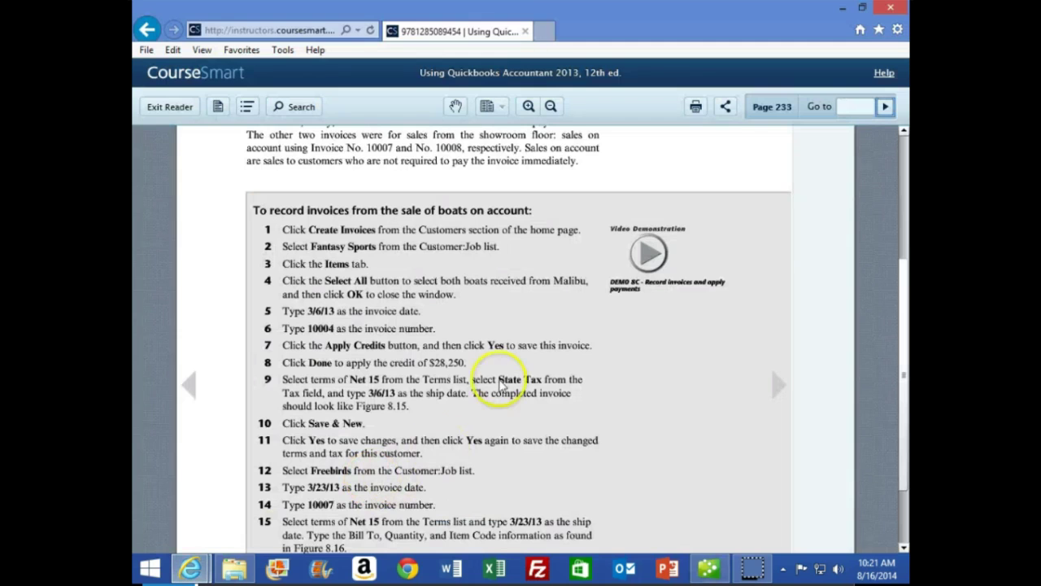
{"action": "scroll", "coordinate": [691, 379], "scroll_direction": "down", "scroll_amount": 2}
{"action": "left_click", "coordinate": [783, 395]}
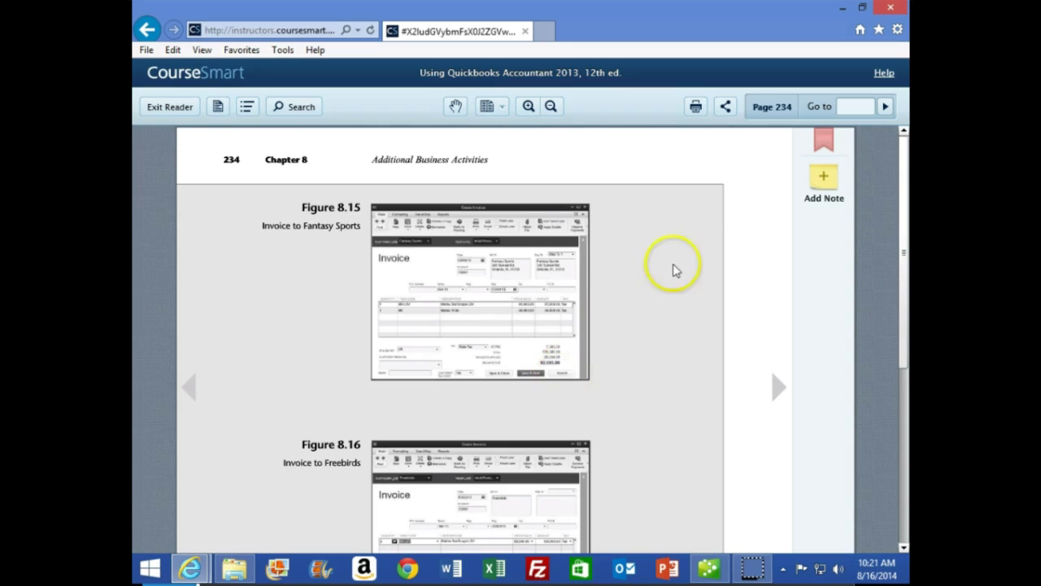
{"action": "left_click", "coordinate": [529, 106]}
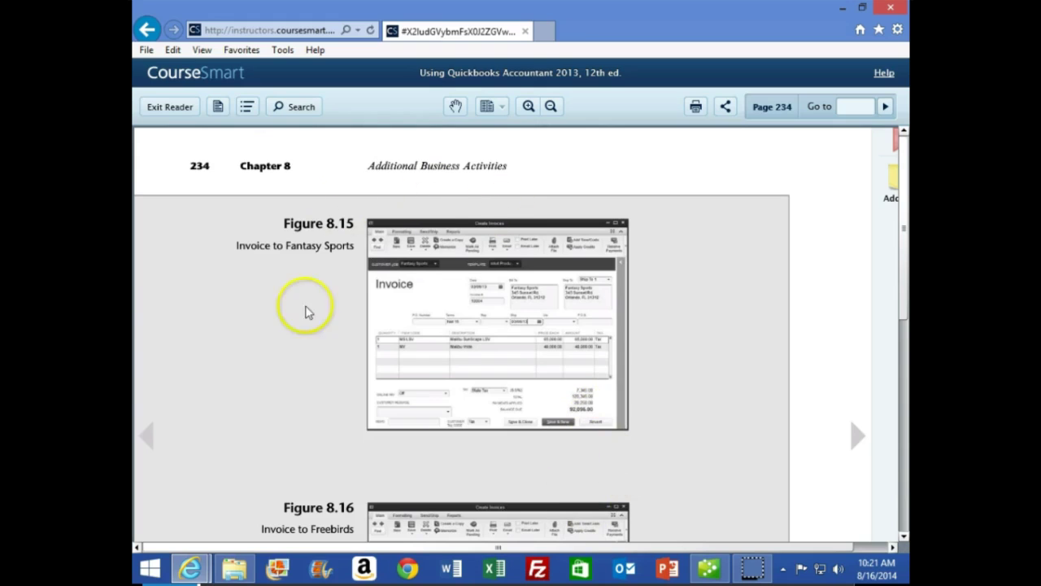
{"action": "left_click", "coordinate": [712, 567]}
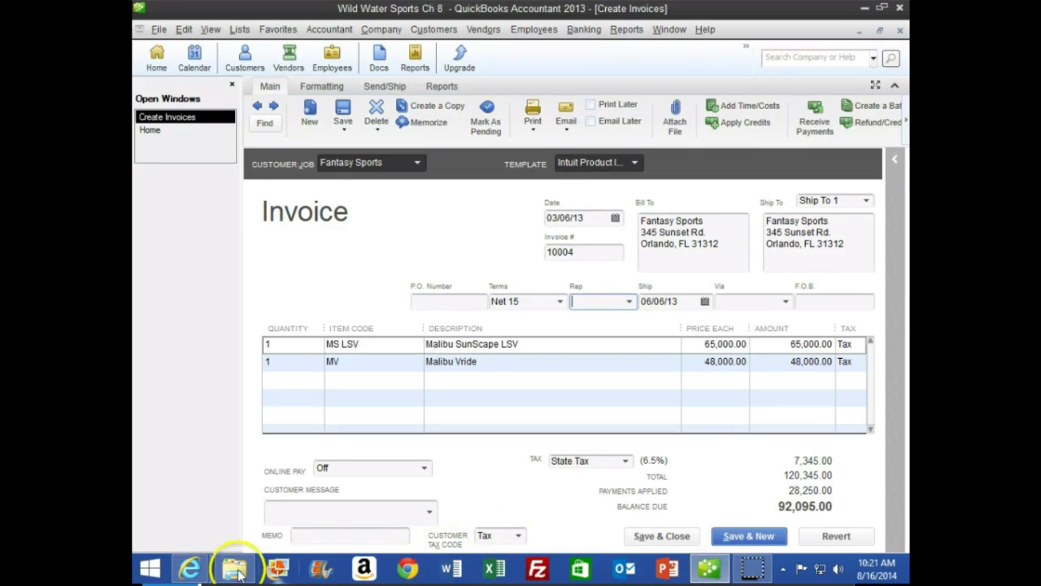
{"action": "mouse_move", "coordinate": [192, 566]}
{"action": "left_click", "coordinate": [396, 488]}
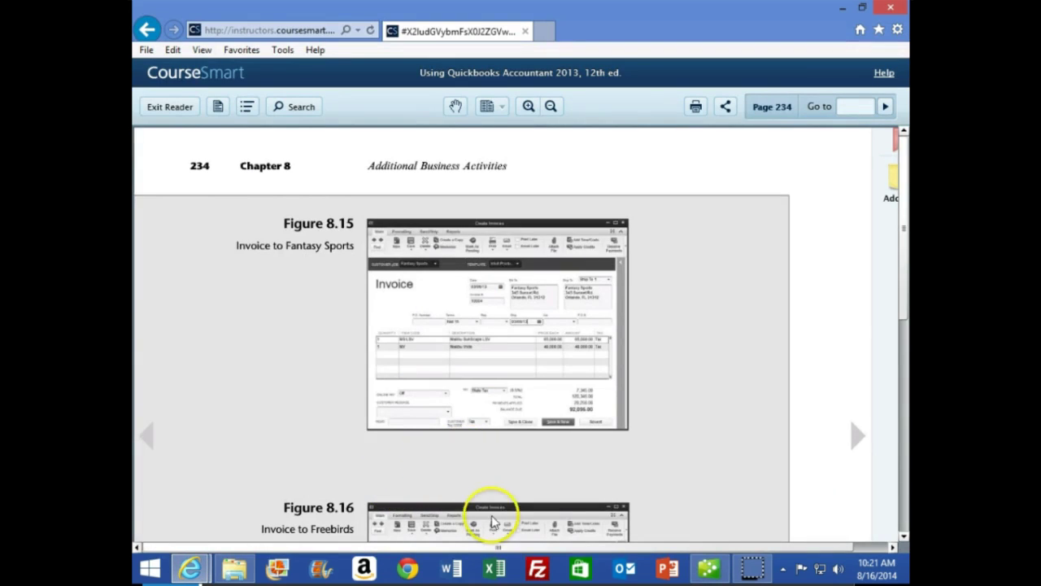
Step: Switch to QuickBooks, save the Fantasy Sports invoice with its changes, keep the new terms for the customer, and start a new invoice
{"action": "left_click", "coordinate": [711, 568]}
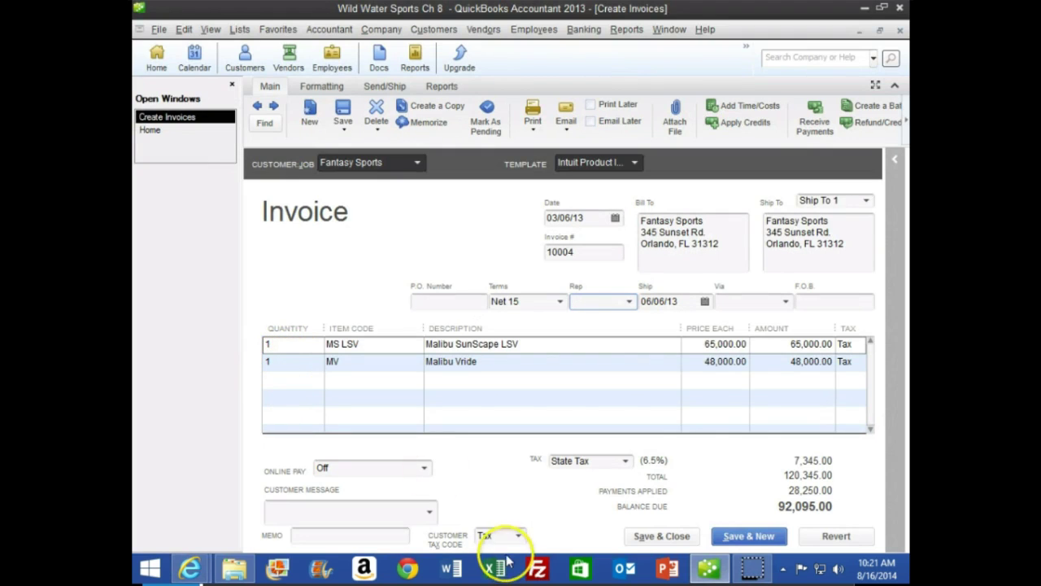
{"action": "left_click", "coordinate": [748, 538]}
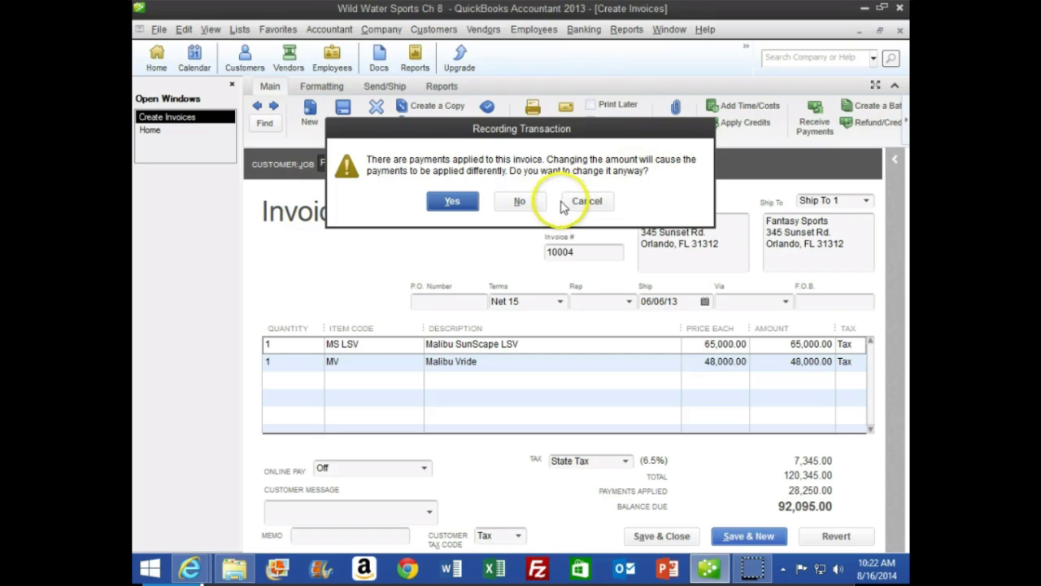
{"action": "left_click", "coordinate": [453, 203]}
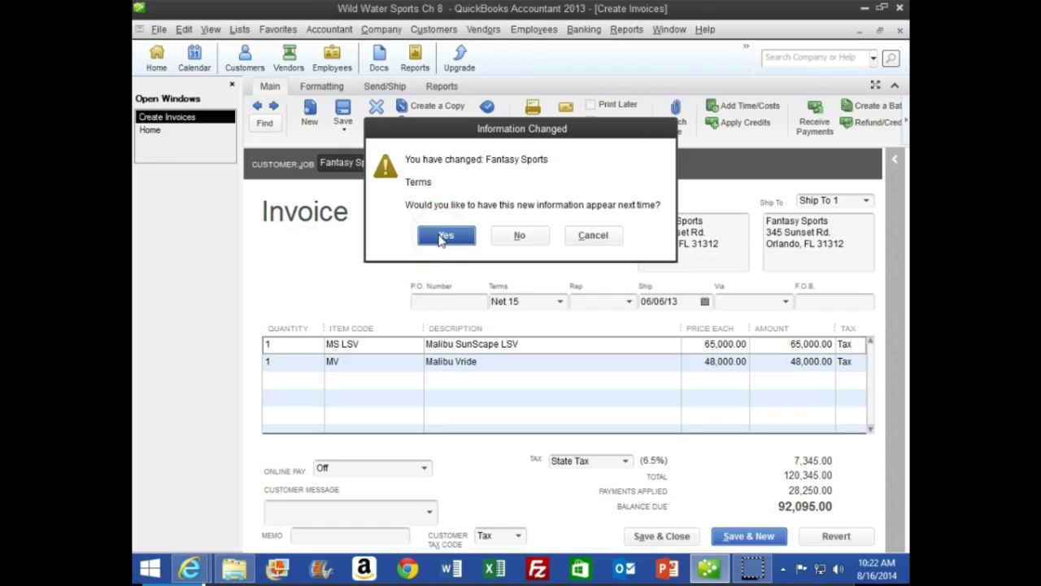
{"action": "left_click", "coordinate": [442, 235]}
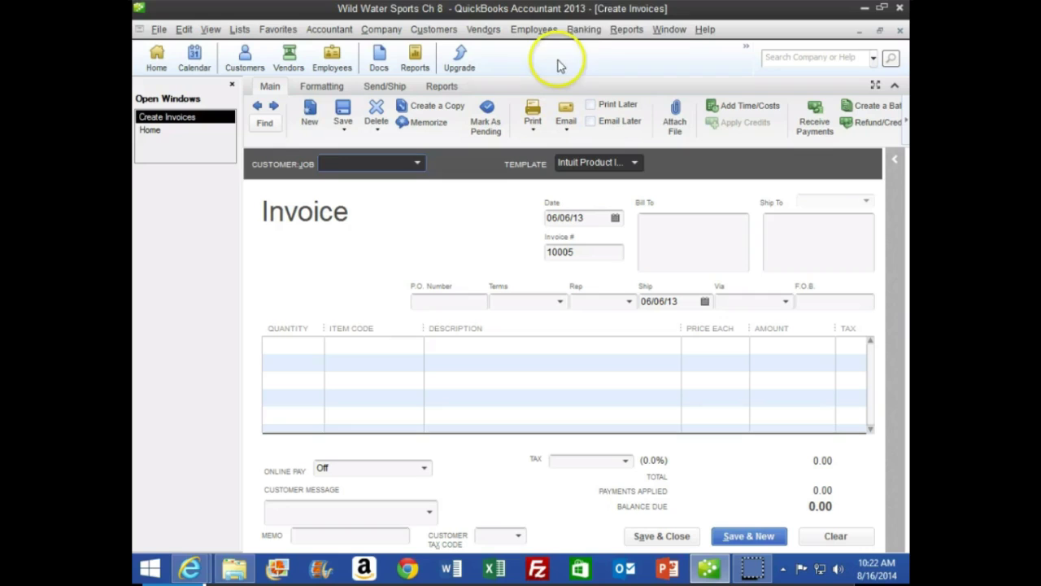
Step: Run the Trial Balance report for 01/01/13 to 03/31/13 and check the Accounts Receivable balance
{"action": "left_click", "coordinate": [626, 31]}
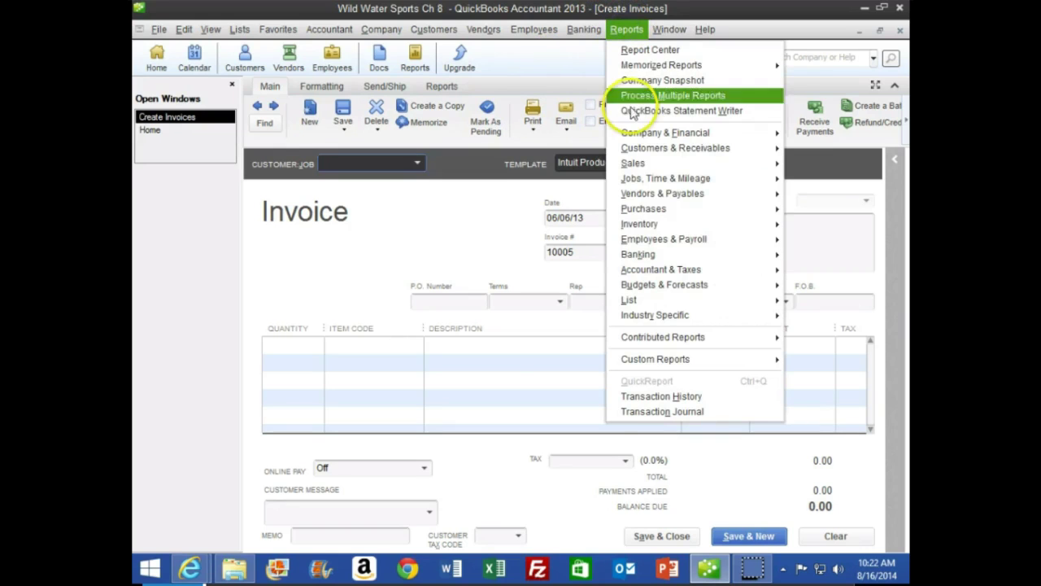
{"action": "mouse_move", "coordinate": [629, 243]}
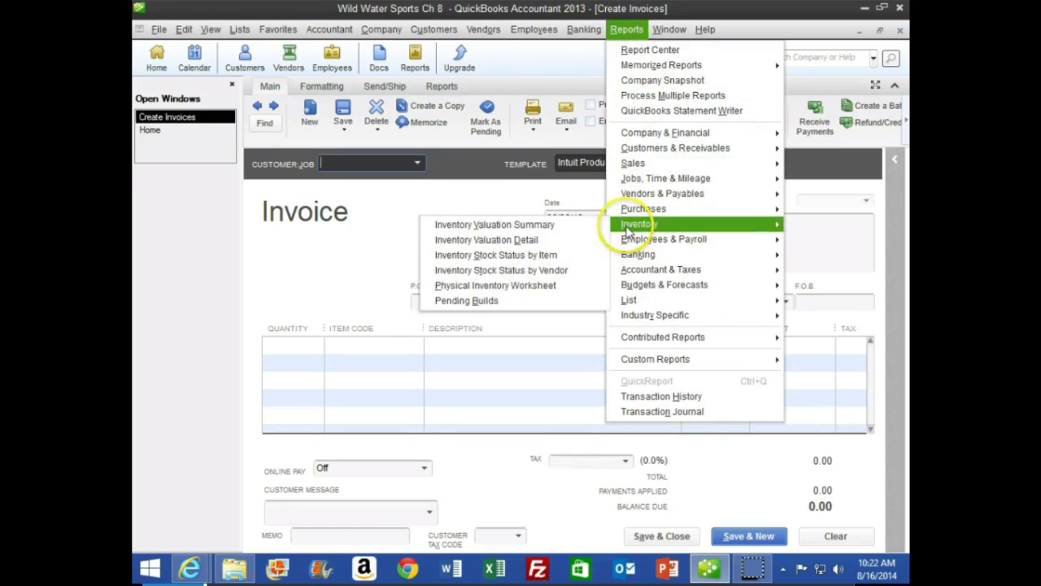
{"action": "mouse_move", "coordinate": [643, 273]}
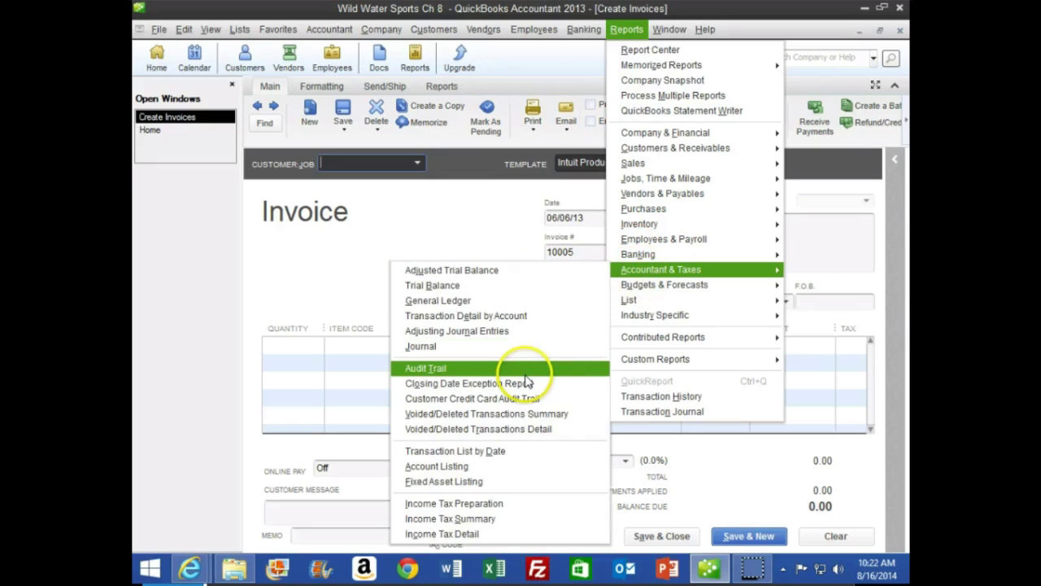
{"action": "left_click", "coordinate": [476, 285]}
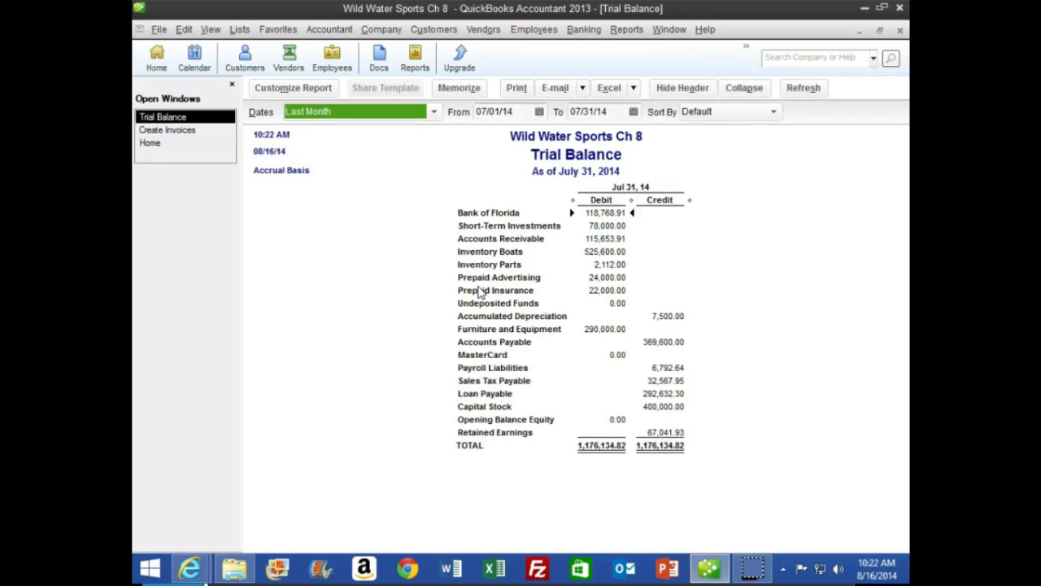
{"action": "key", "text": "Tab"}
{"action": "type", "text": "0"}
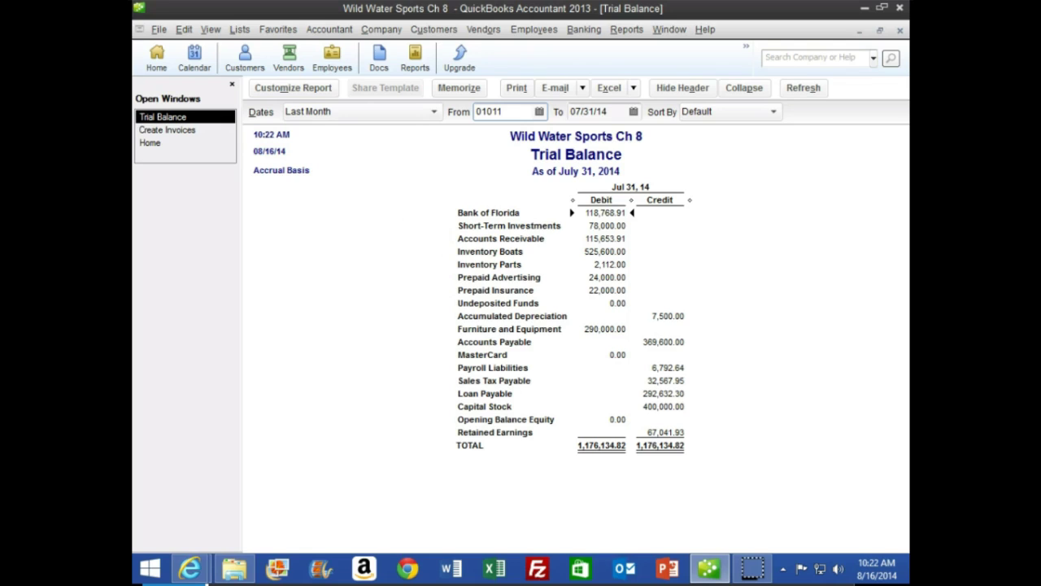
{"action": "type", "text": "1/01/13"}
{"action": "key", "text": "Tab"}
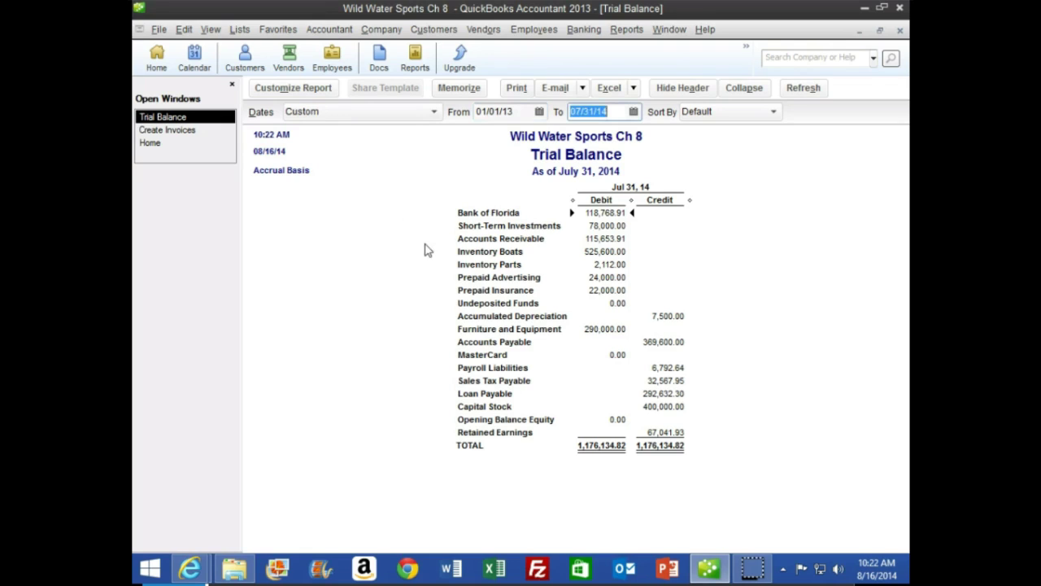
{"action": "type", "text": "03"}
{"action": "key", "text": "Tab"}
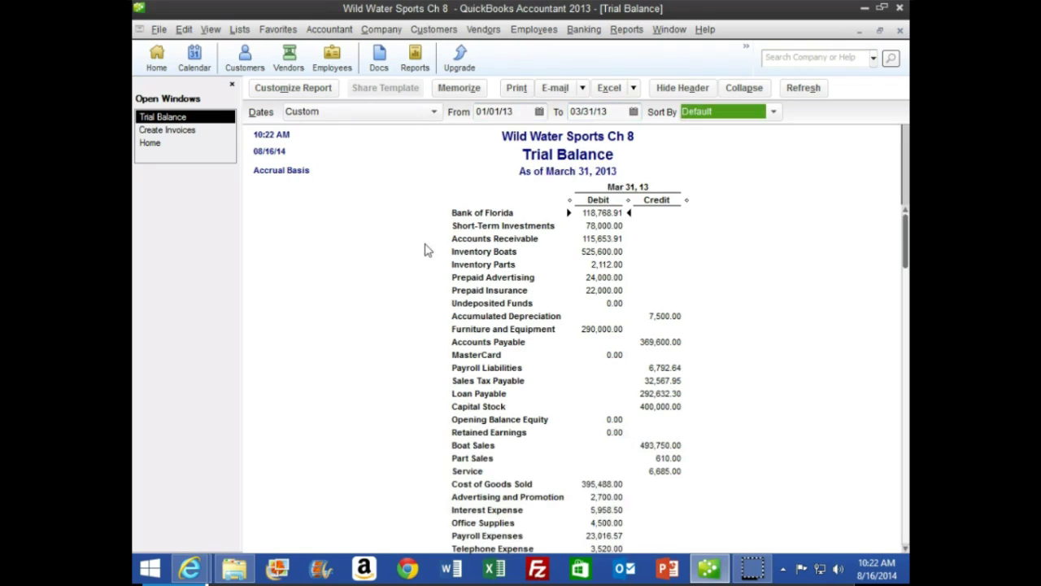
{"action": "left_click", "coordinate": [601, 237]}
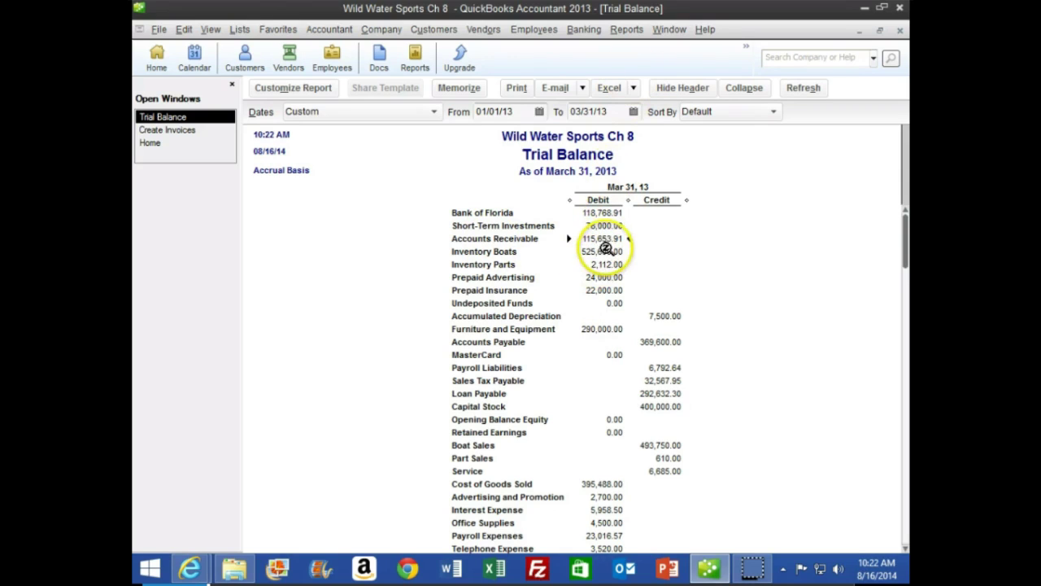
Step: Run the Customer Balance Detail report through 03/31/13 and check the Fantasy Sports payment, invoice and total
{"action": "left_click", "coordinate": [624, 29]}
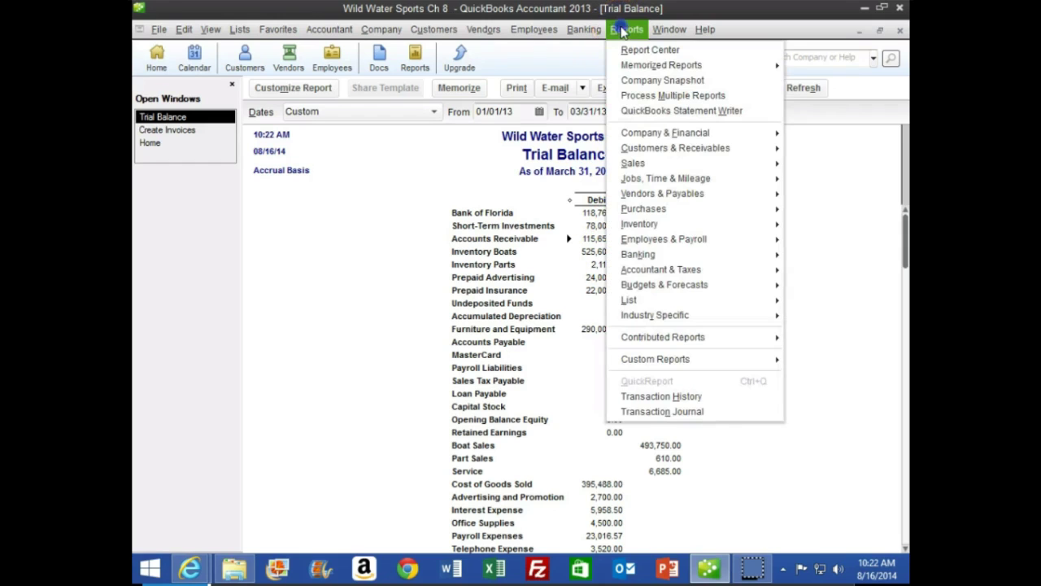
{"action": "mouse_move", "coordinate": [641, 151]}
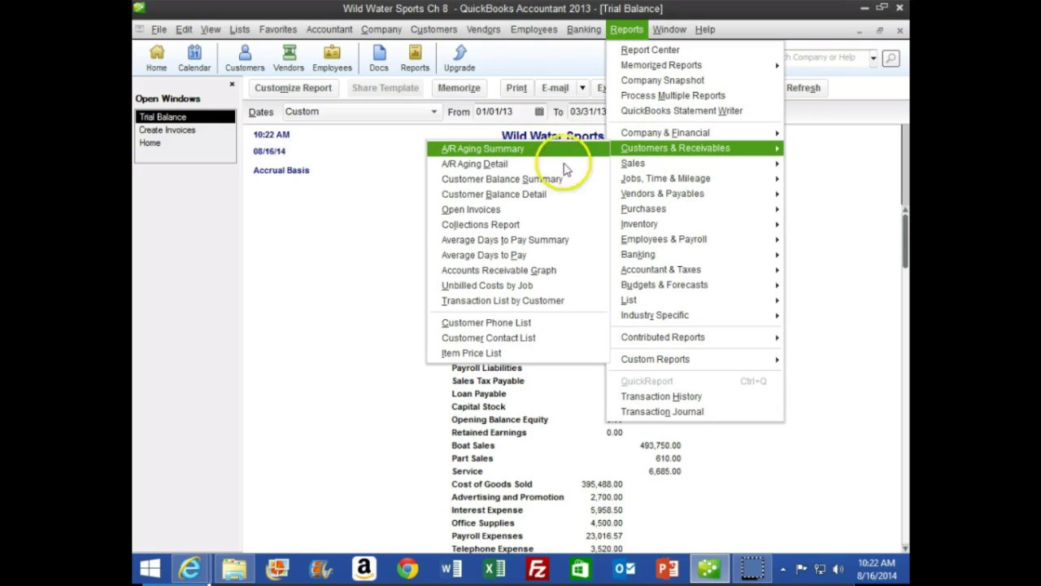
{"action": "left_click", "coordinate": [547, 195]}
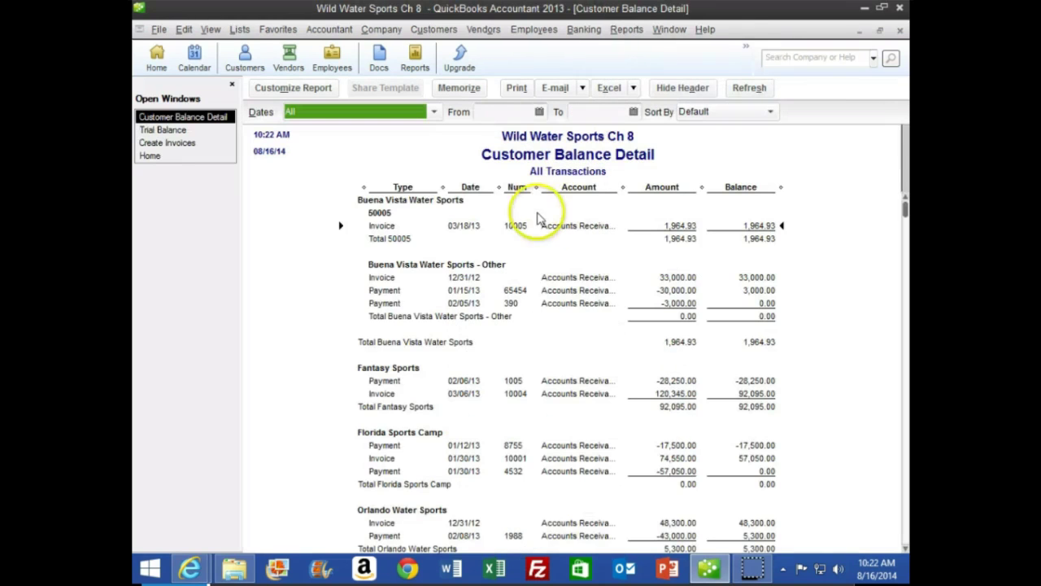
{"action": "key", "text": "Tab"}
{"action": "key", "text": "Tab"}
{"action": "type", "text": "03"}
{"action": "key", "text": "Tab"}
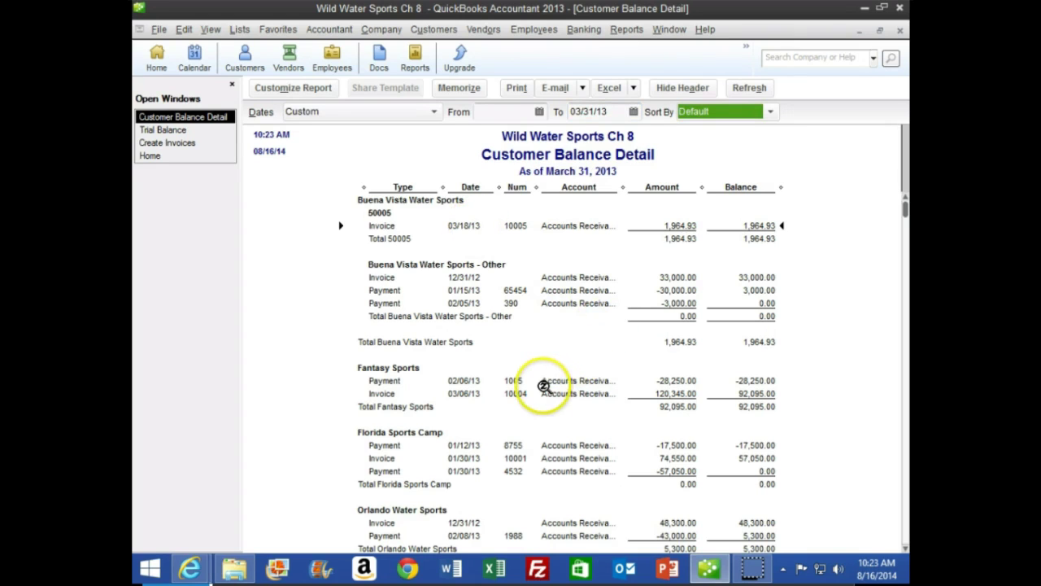
{"action": "scroll", "coordinate": [570, 382], "scroll_direction": "down", "scroll_amount": 1}
{"action": "left_click", "coordinate": [668, 342]}
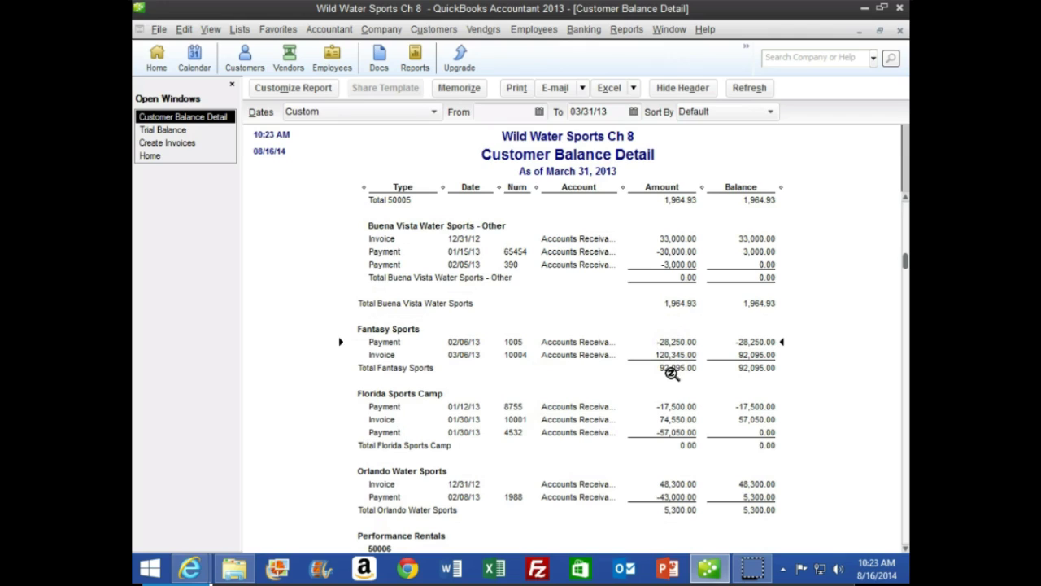
{"action": "left_click", "coordinate": [669, 364]}
{"action": "left_click", "coordinate": [745, 370]}
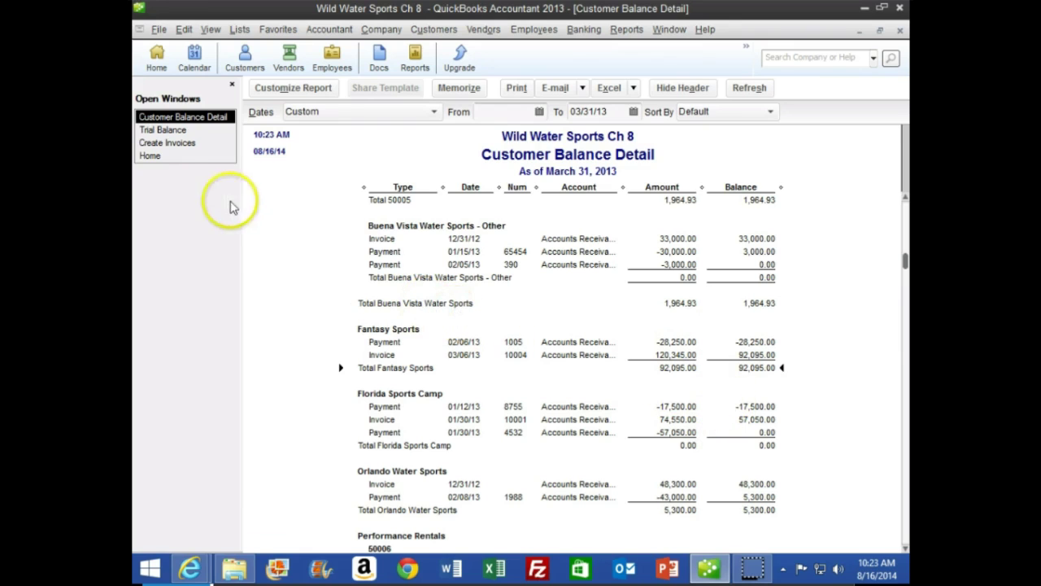
Step: Return to the blank invoice, switch to the CourseSmart textbook and read the Freebirds invoice instructions, steps 12 to 16 on page 233
{"action": "left_click", "coordinate": [198, 147]}
{"action": "mouse_move", "coordinate": [234, 566]}
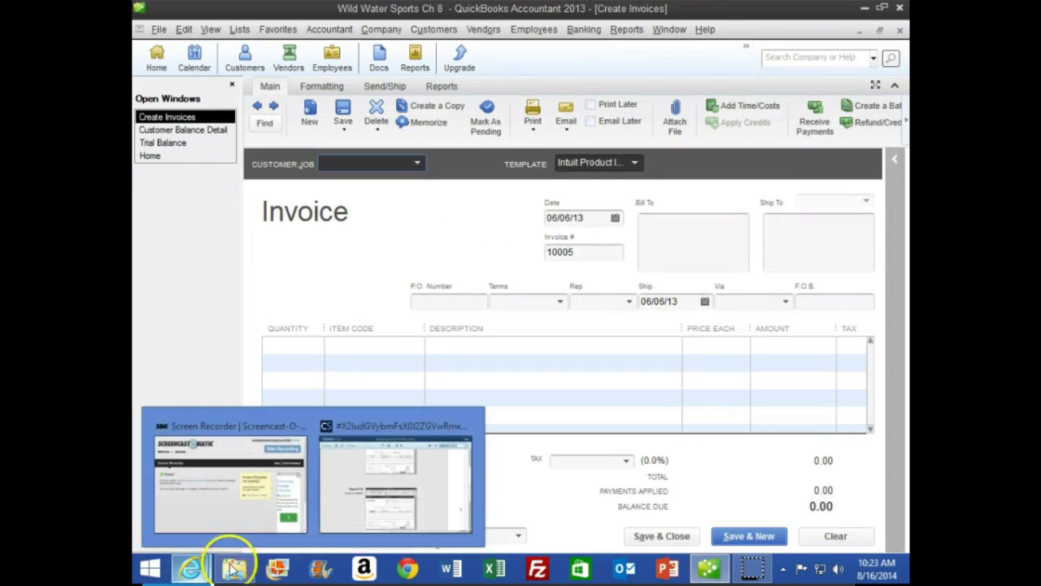
{"action": "left_click", "coordinate": [399, 513]}
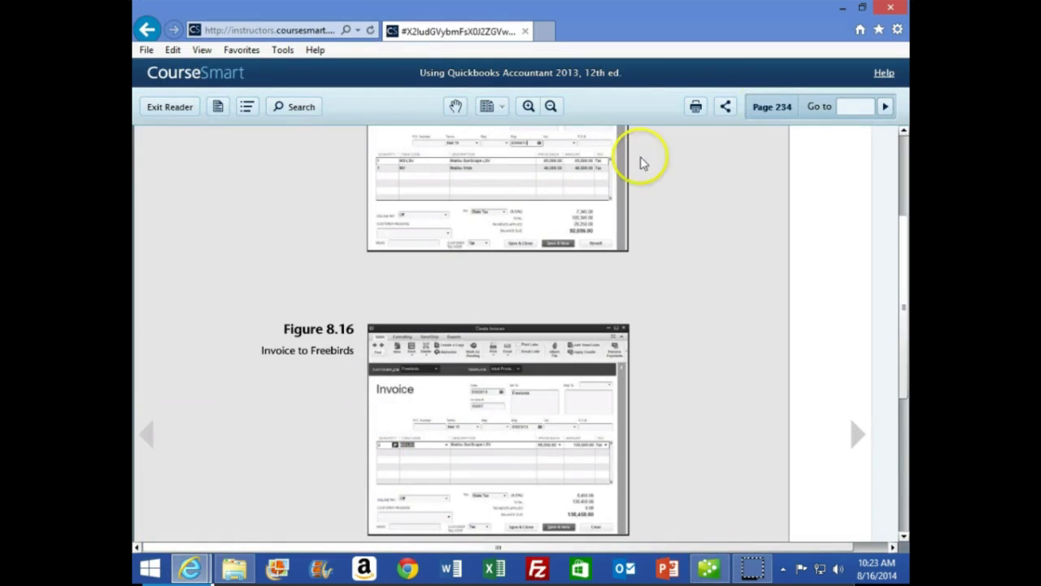
{"action": "left_click", "coordinate": [549, 106]}
{"action": "left_click", "coordinate": [549, 105]}
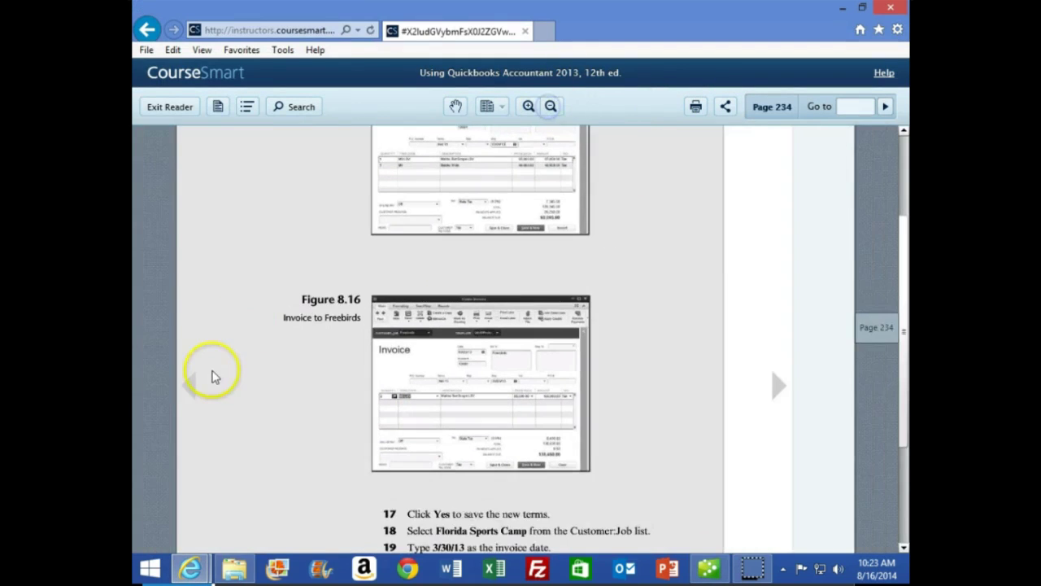
{"action": "left_click", "coordinate": [189, 386]}
{"action": "scroll", "coordinate": [252, 379], "scroll_direction": "down", "scroll_amount": 5}
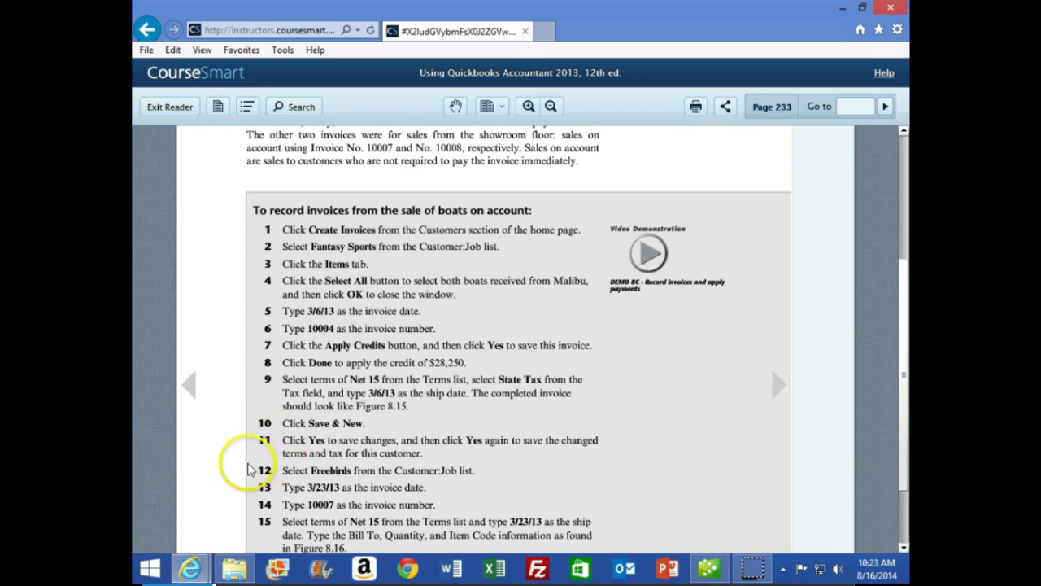
{"action": "scroll", "coordinate": [252, 434], "scroll_direction": "down", "scroll_amount": 1}
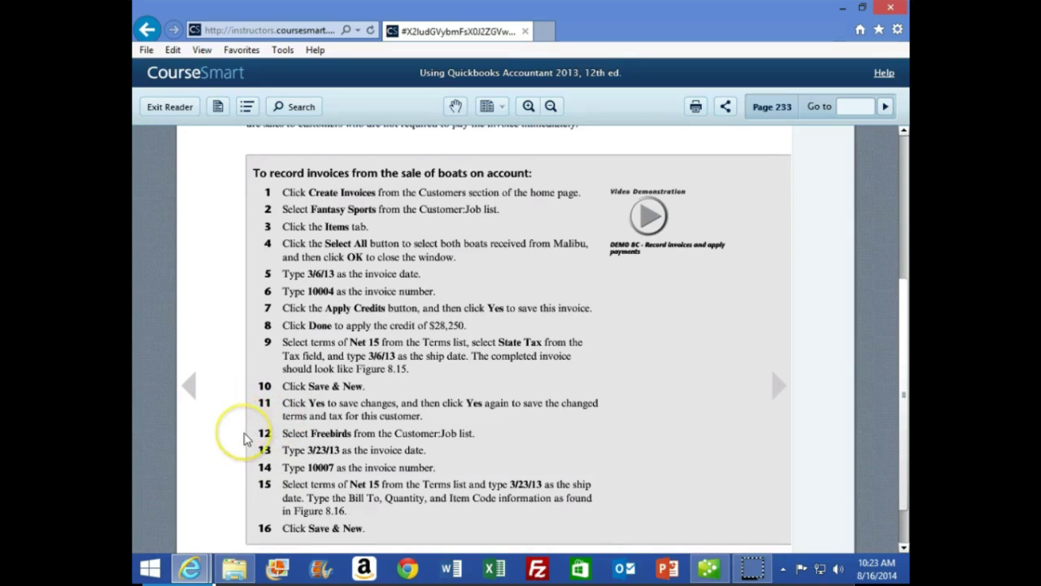
{"action": "left_click", "coordinate": [248, 442]}
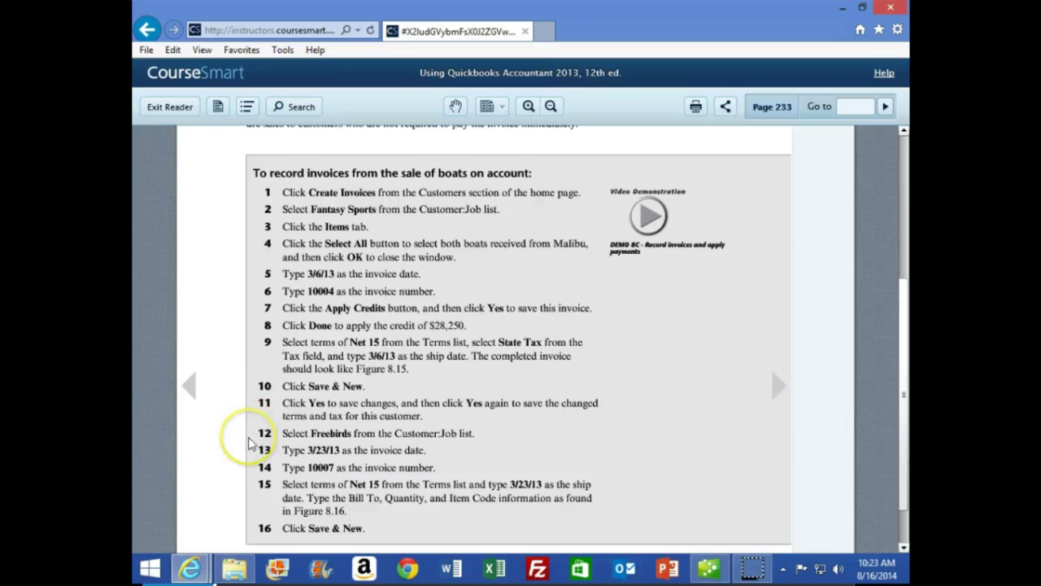
{"action": "left_click", "coordinate": [250, 446]}
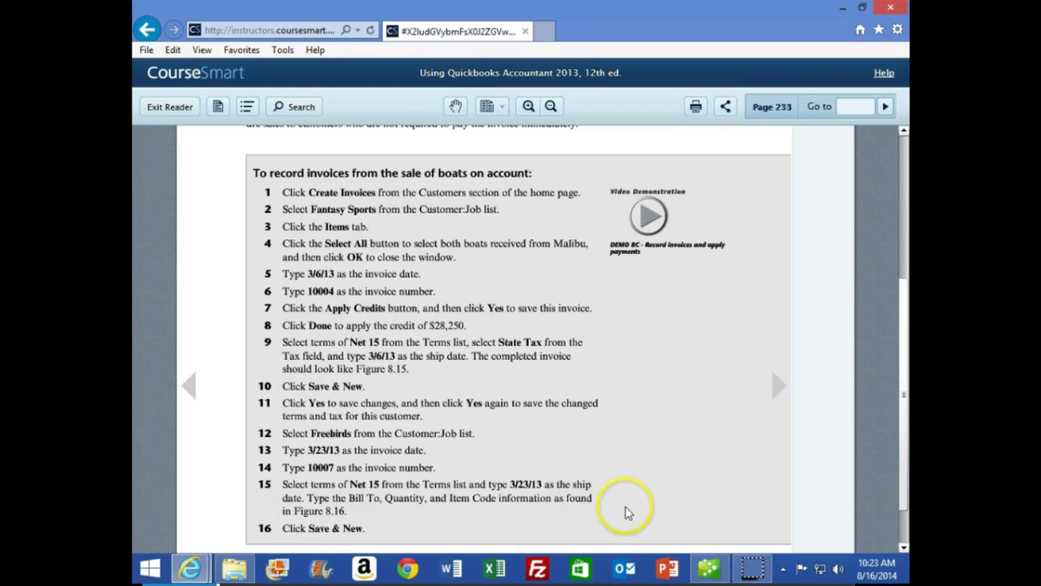
Step: Switch to QuickBooks and fill in the new invoice with customer Freebirds, date 03/23/13 and invoice number 10007
{"action": "left_click", "coordinate": [707, 569]}
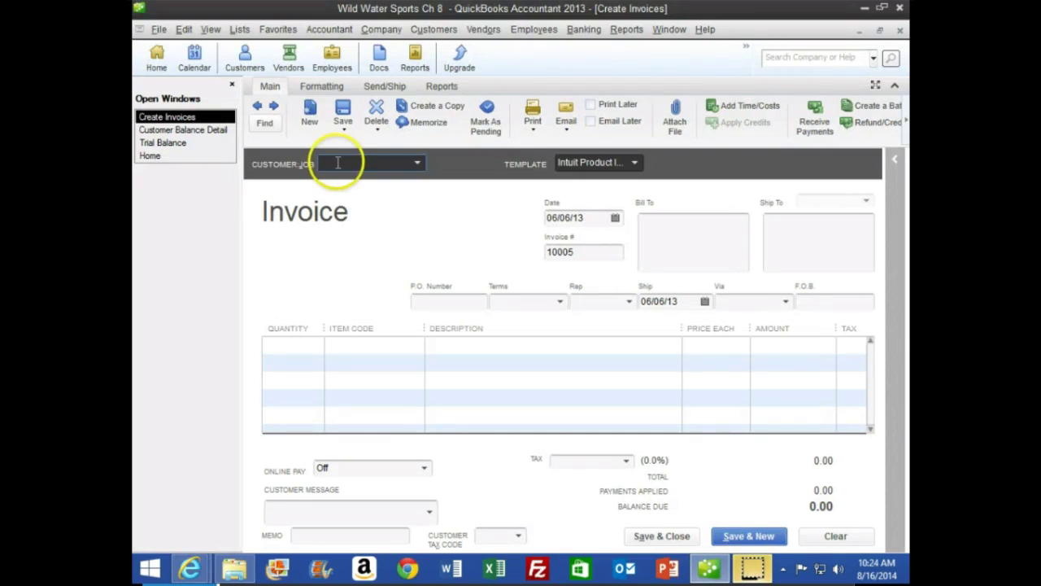
{"action": "type", "text": "Freebirds"}
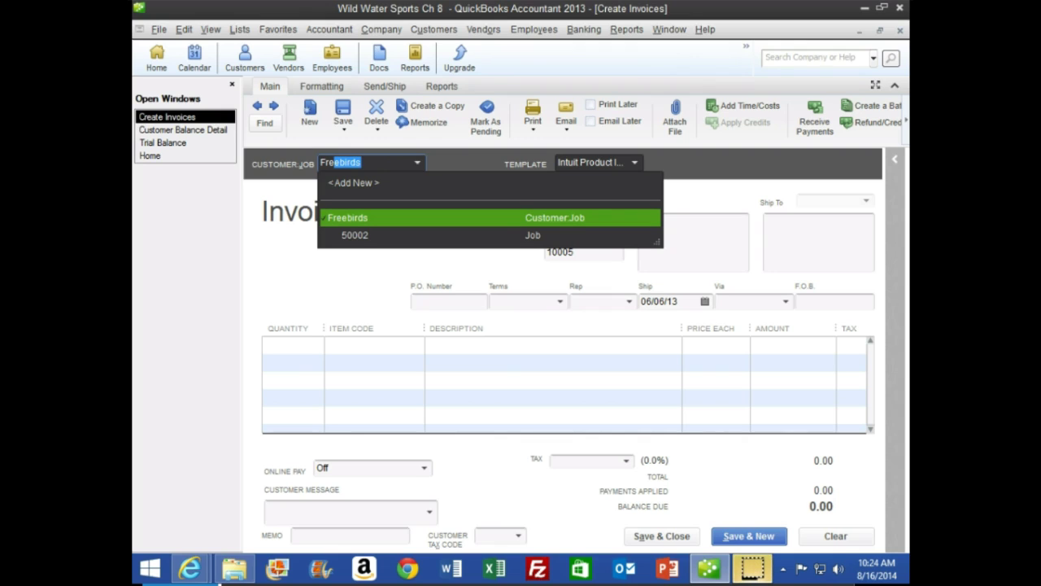
{"action": "key", "text": "Tab"}
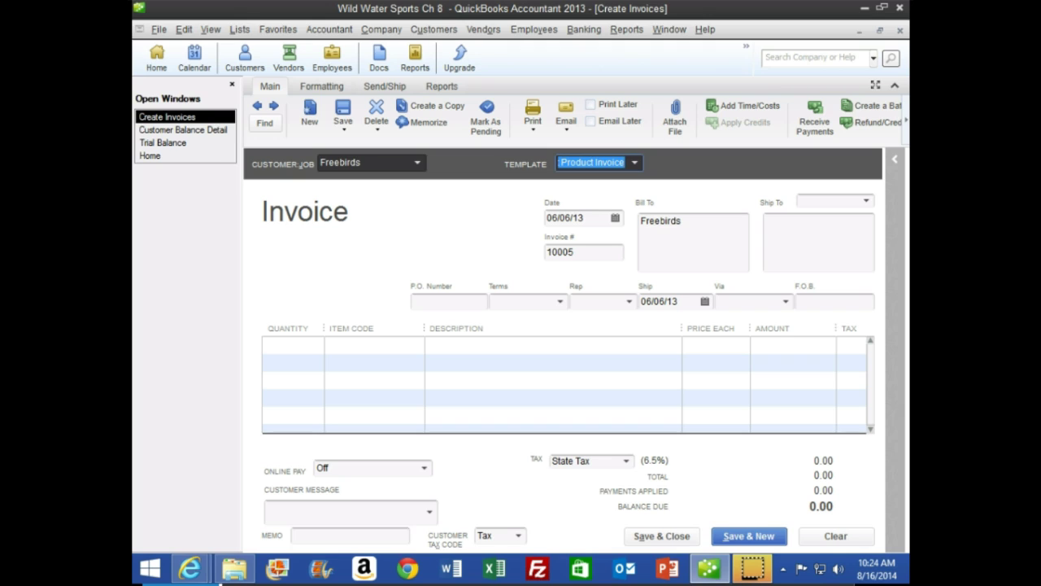
{"action": "key", "text": "Tab"}
{"action": "type", "text": "03/"}
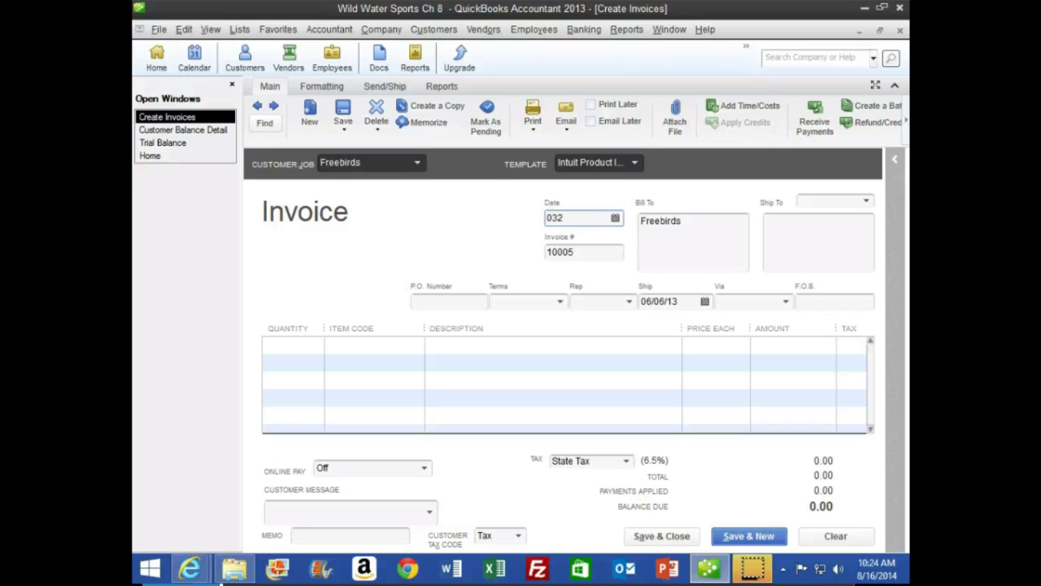
{"action": "type", "text": "23/13"}
{"action": "key", "text": "Tab"}
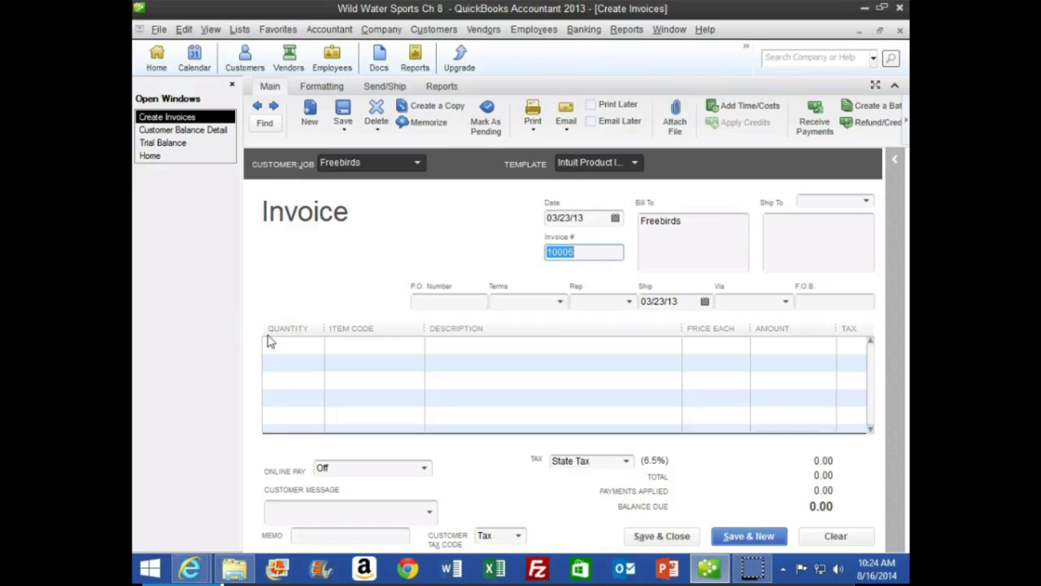
{"action": "key", "text": "Tab"}
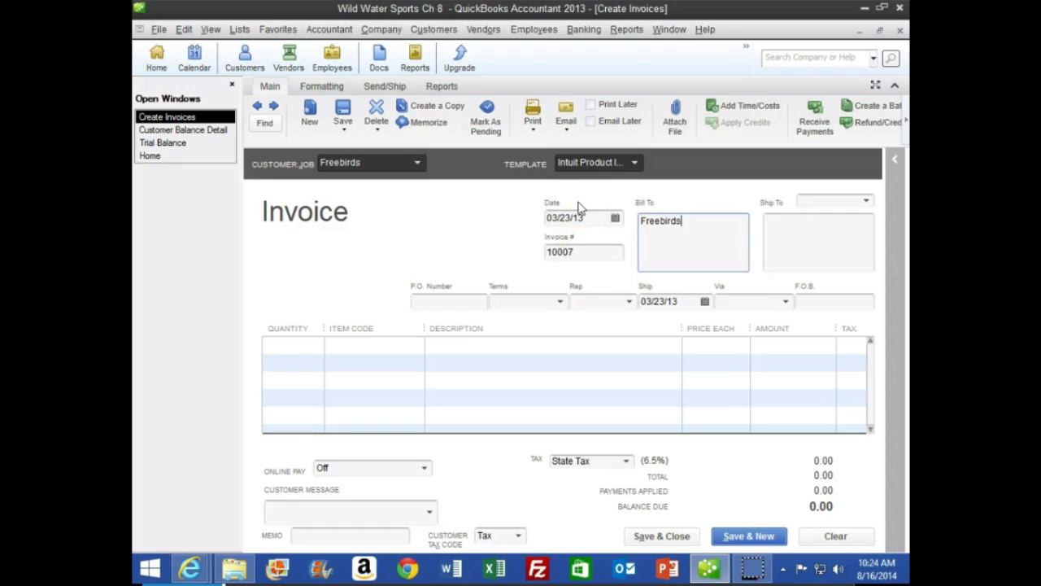
Step: Set the Freebirds invoice's payment terms to Net 15 and check its ship date
{"action": "left_click", "coordinate": [559, 302]}
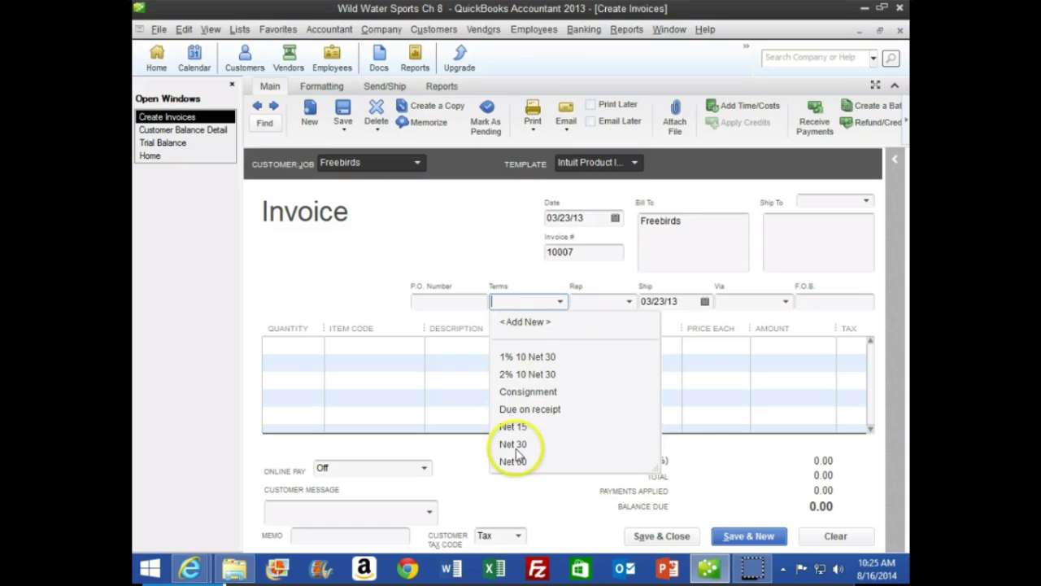
{"action": "left_click", "coordinate": [514, 425]}
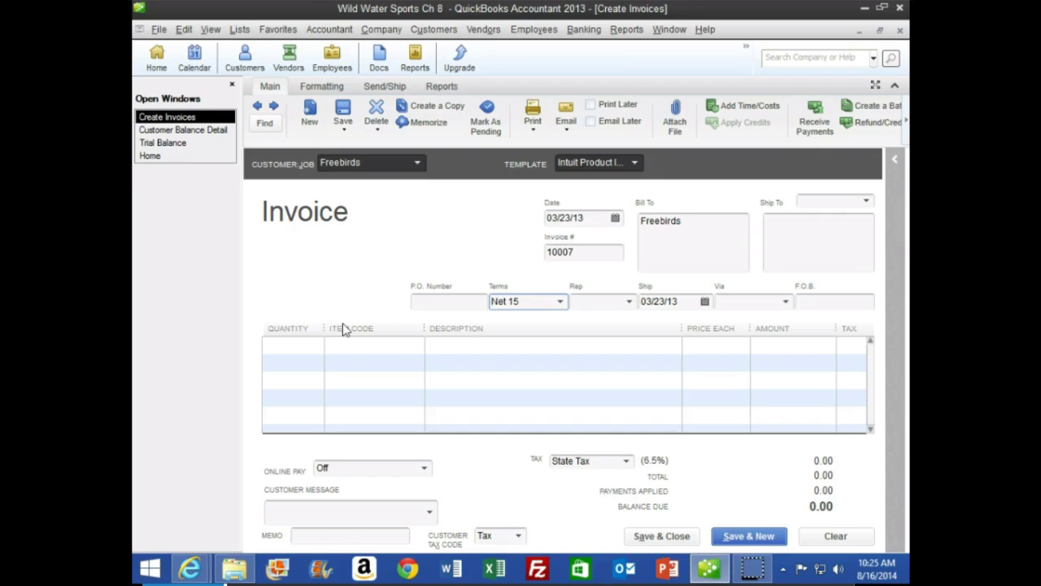
{"action": "key", "text": "Tab"}
{"action": "key", "text": "Tab"}
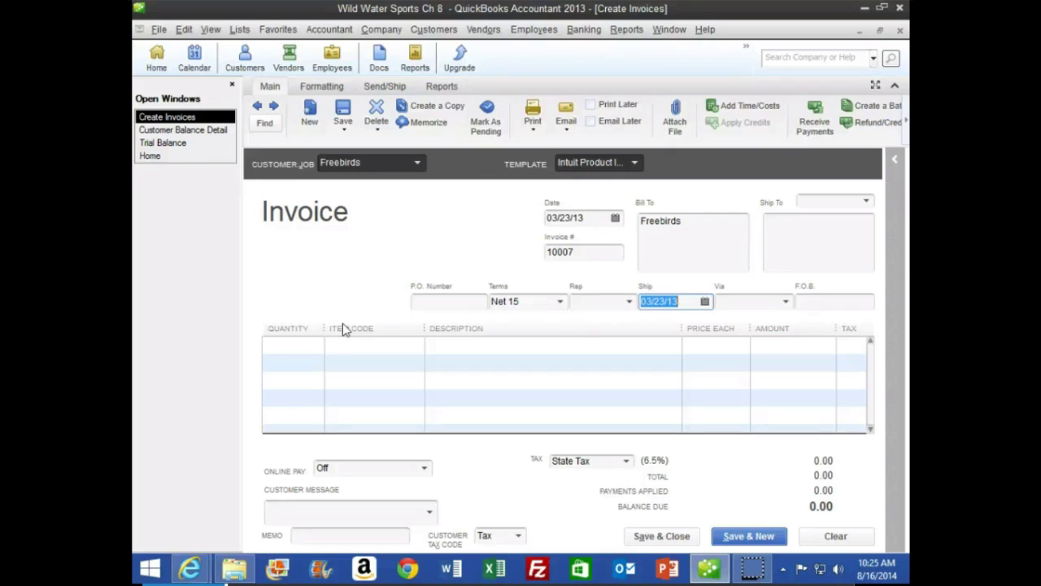
{"action": "left_click", "coordinate": [745, 568]}
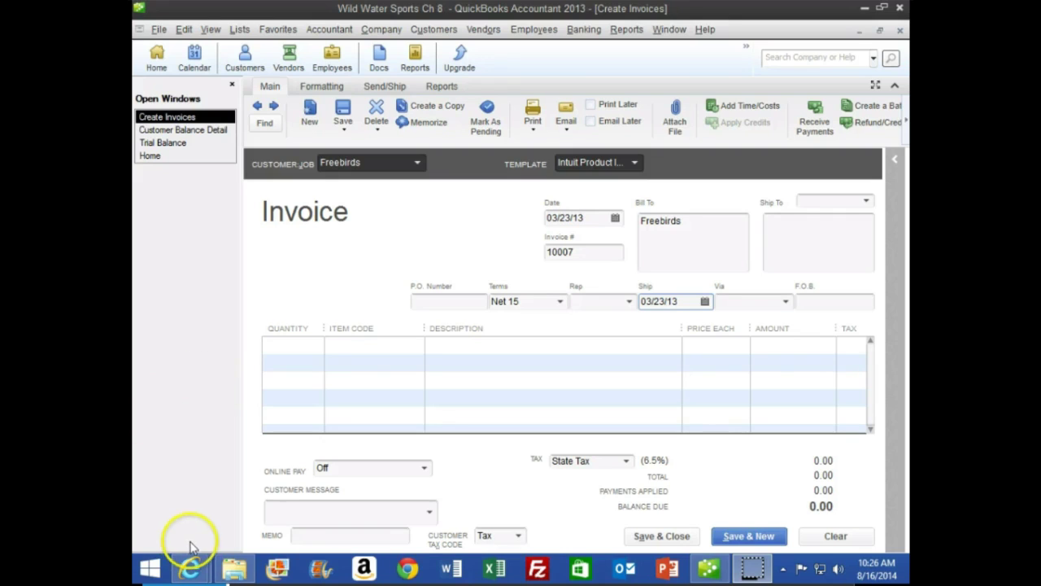
Step: Switch to the CourseSmart textbook and examine the Freebirds invoice in Figure 8.16 on page 234 at an enlarged size
{"action": "mouse_move", "coordinate": [192, 571]}
{"action": "left_click", "coordinate": [378, 422]}
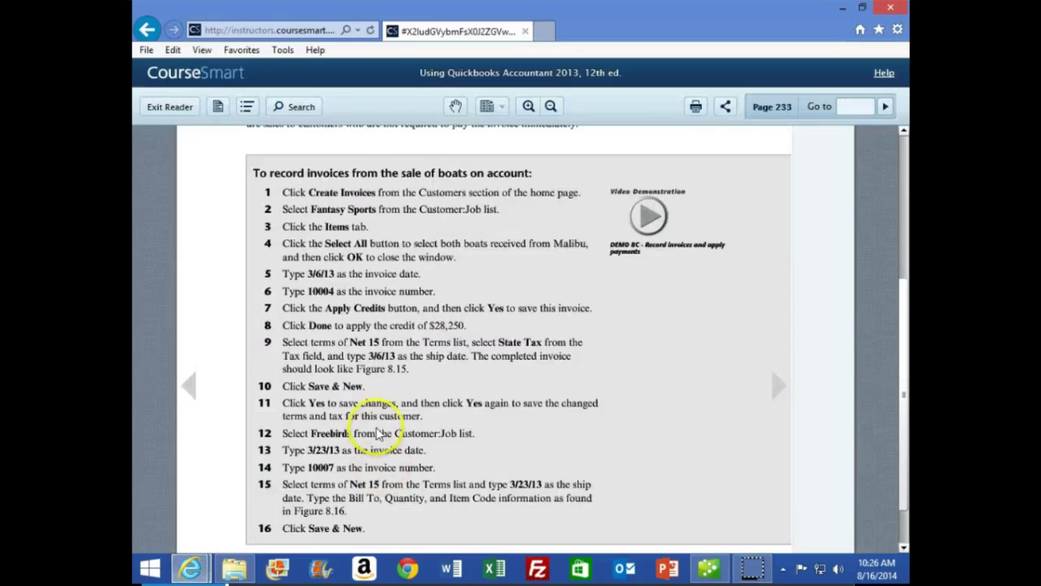
{"action": "scroll", "coordinate": [374, 423], "scroll_direction": "down", "scroll_amount": 1}
{"action": "scroll", "coordinate": [775, 381], "scroll_direction": "down", "scroll_amount": 2}
{"action": "scroll", "coordinate": [593, 387], "scroll_direction": "down", "scroll_amount": 3}
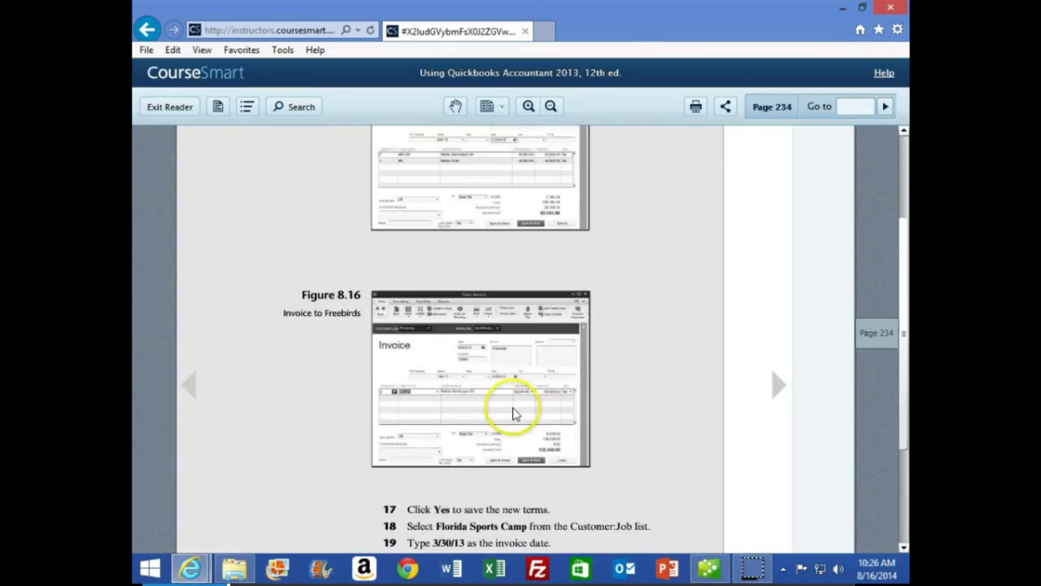
{"action": "left_click", "coordinate": [529, 107]}
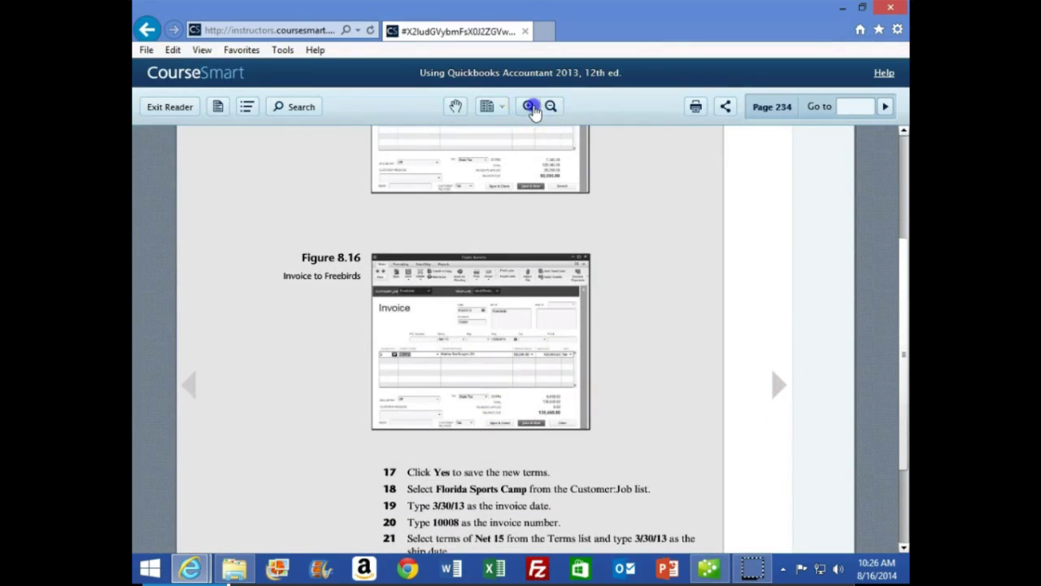
{"action": "left_click", "coordinate": [529, 106]}
{"action": "scroll", "coordinate": [488, 326], "scroll_direction": "down", "scroll_amount": 3}
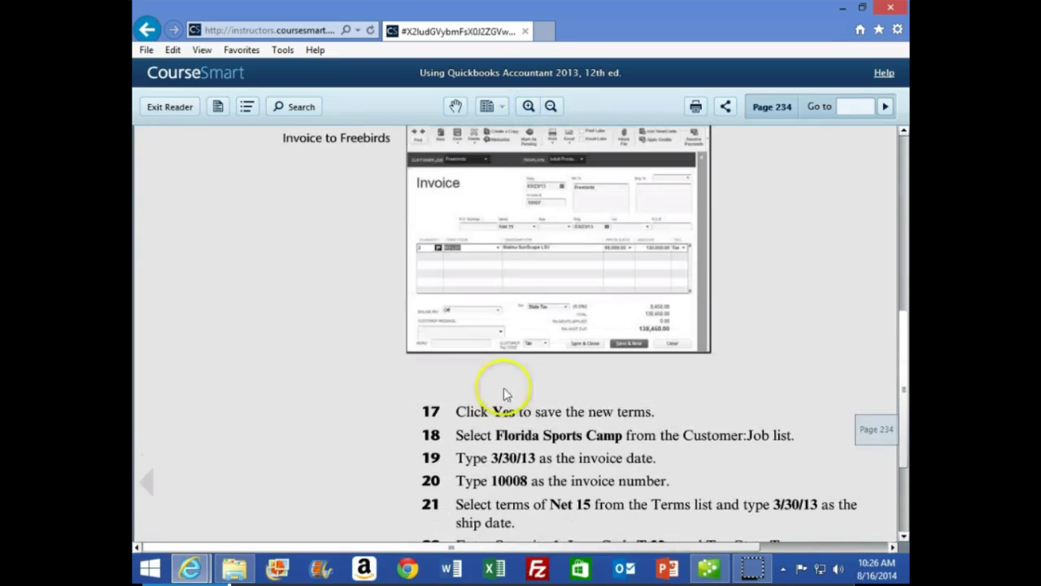
{"action": "left_click_drag", "start_coordinate": [550, 547], "coordinate": [608, 547]}
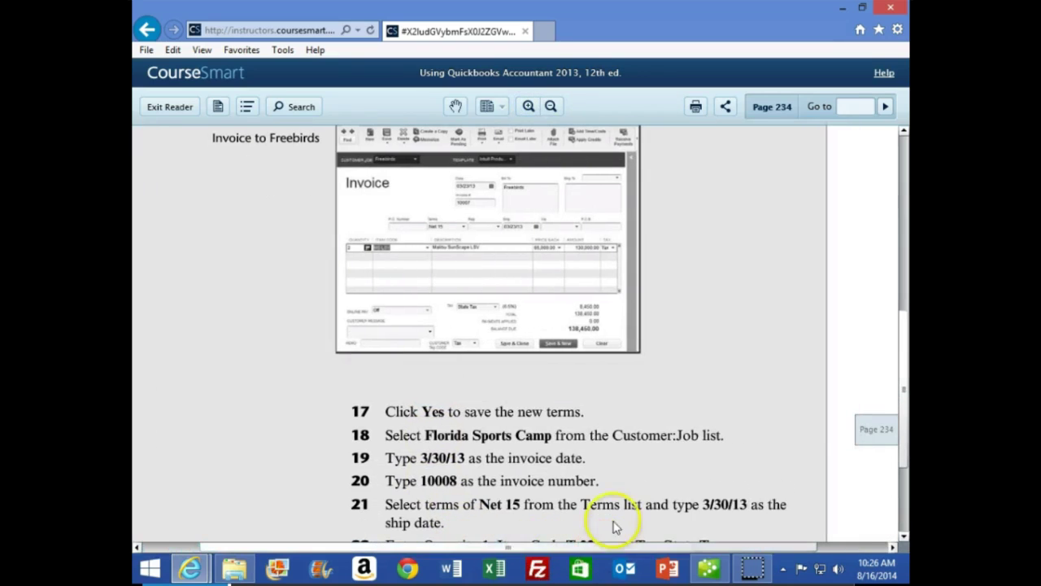
{"action": "scroll", "coordinate": [556, 418], "scroll_direction": "up", "scroll_amount": 1}
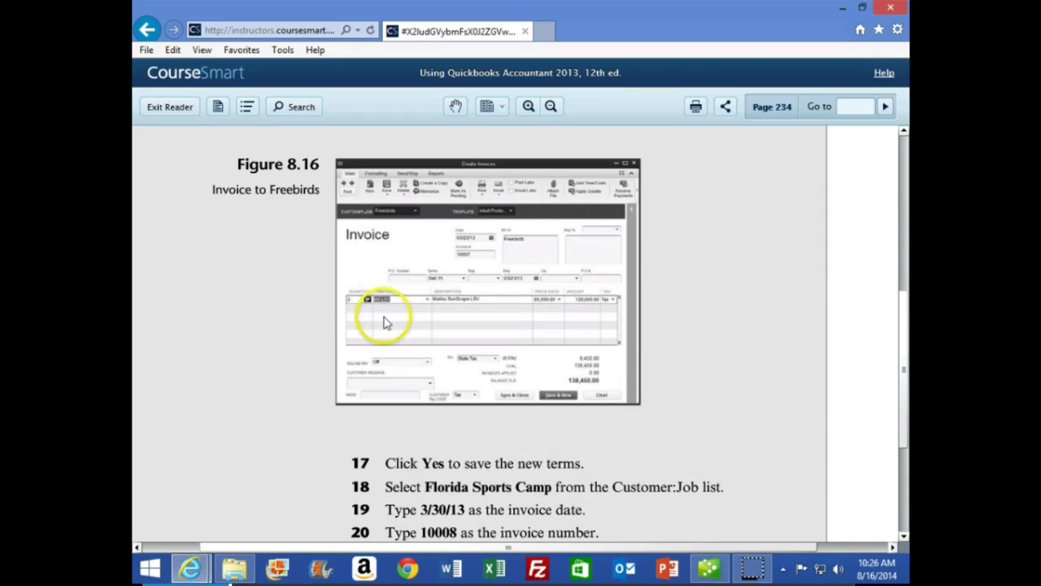
Step: Switch to QuickBooks and add a line to the Freebirds invoice with quantity 2 and item code MS LSV
{"action": "left_click", "coordinate": [709, 567]}
{"action": "left_click", "coordinate": [290, 343]}
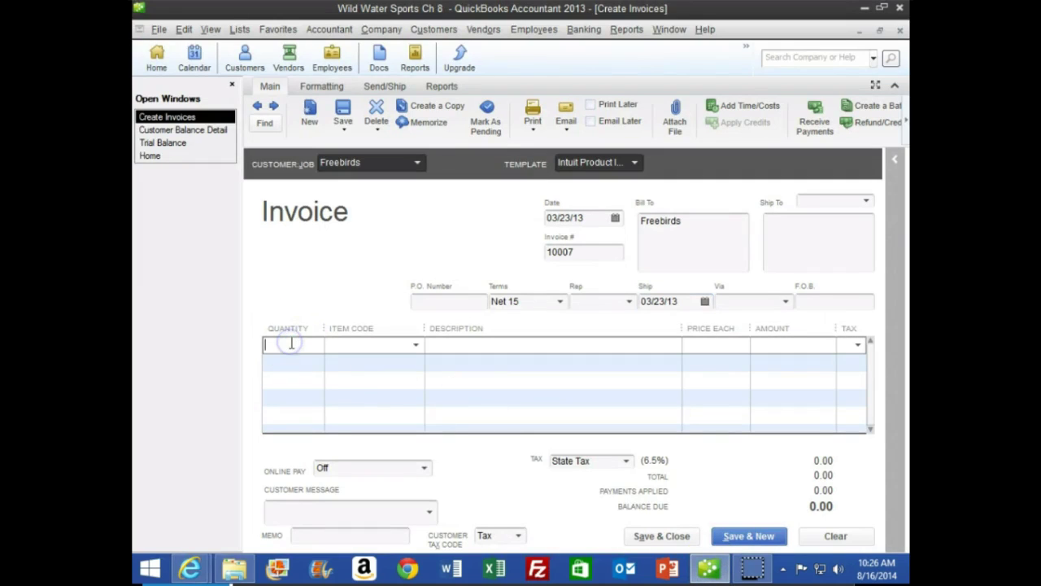
{"action": "left_click", "coordinate": [262, 345]}
{"action": "type", "text": "2"}
{"action": "key", "text": "Tab"}
{"action": "type", "text": "MS"}
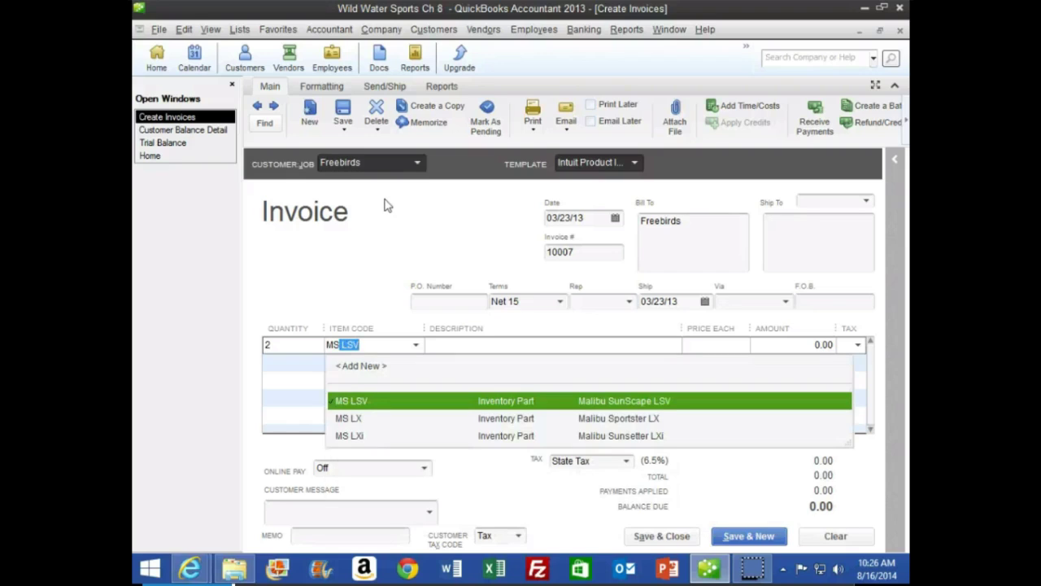
{"action": "key", "text": "Tab"}
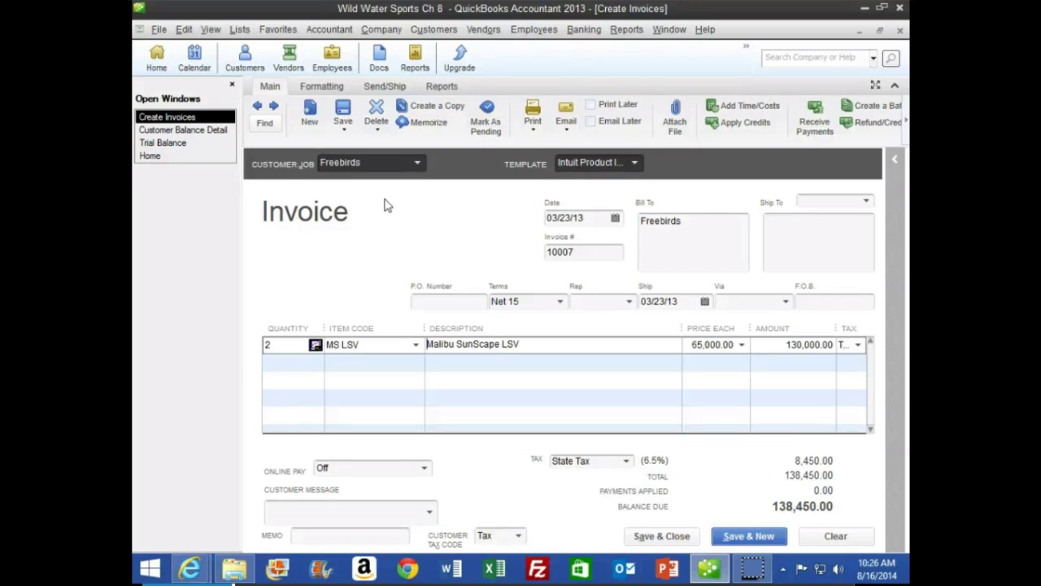
{"action": "key", "text": "Tab"}
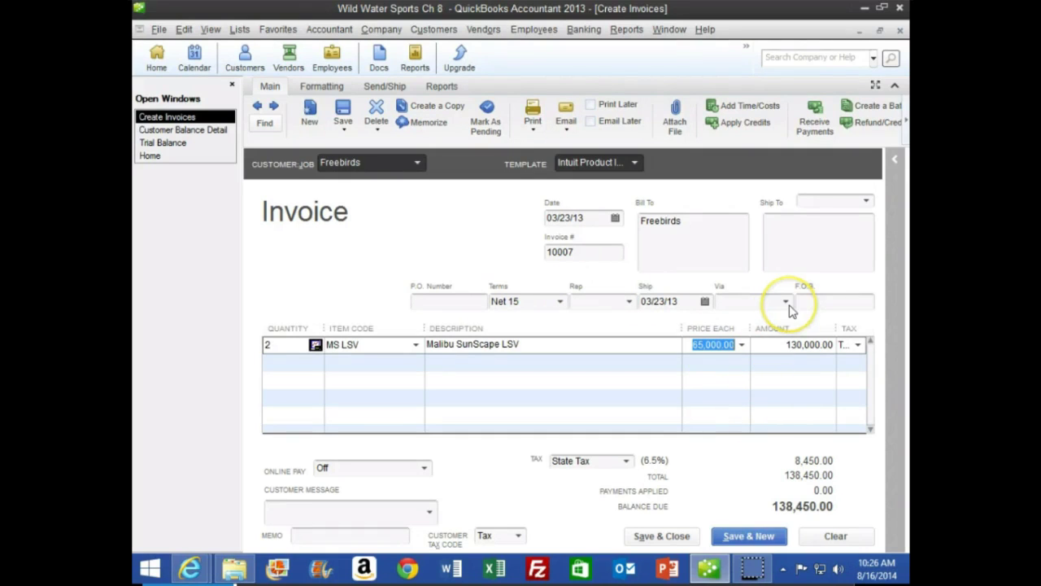
Step: Compare the Freebirds invoice with the textbook's Figure 8.16, and save it in QuickBooks, keeping the changed terms for this customer
{"action": "left_click", "coordinate": [235, 567]}
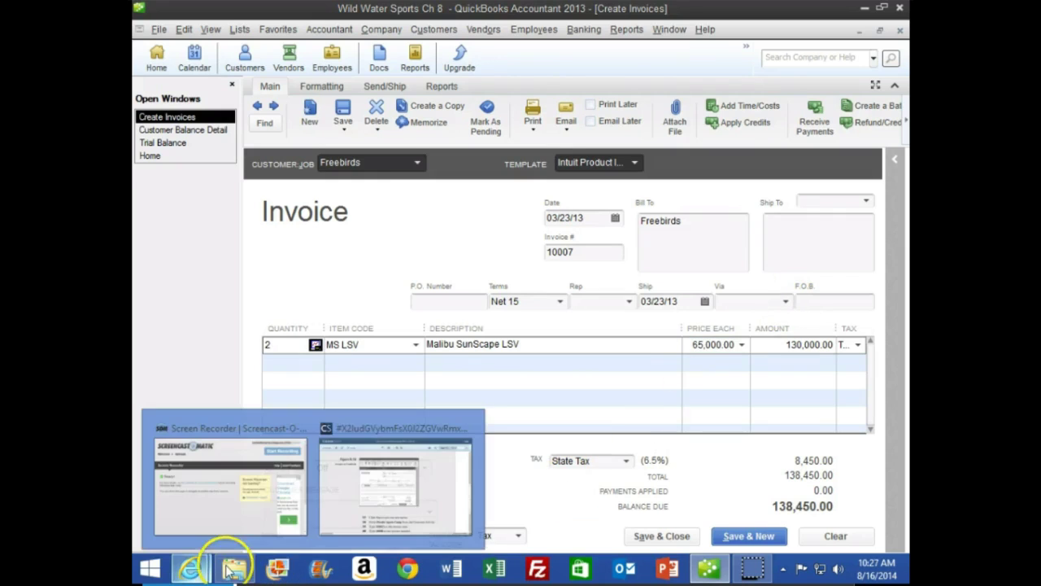
{"action": "left_click", "coordinate": [343, 520]}
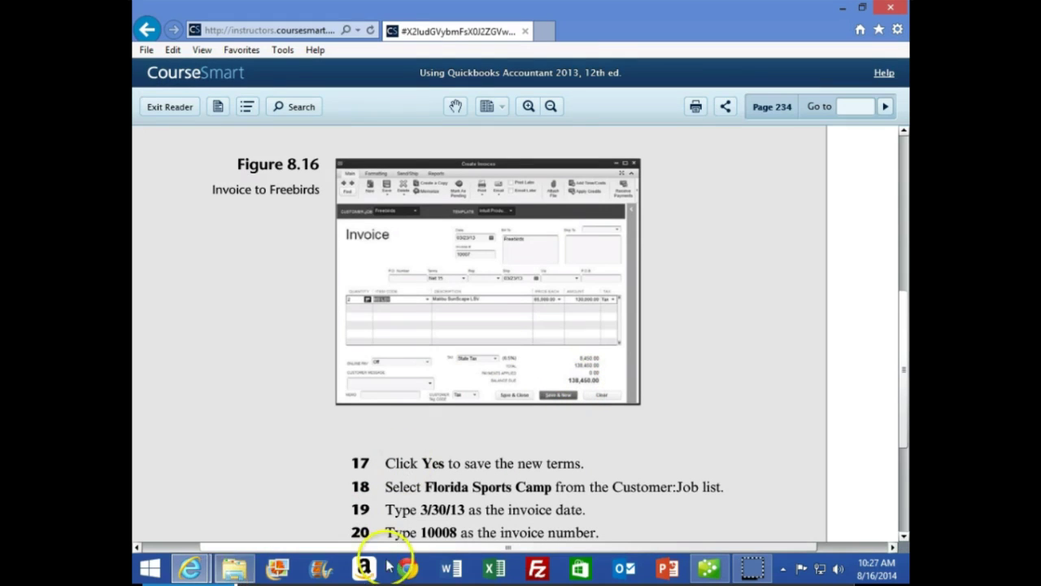
{"action": "left_click", "coordinate": [707, 568]}
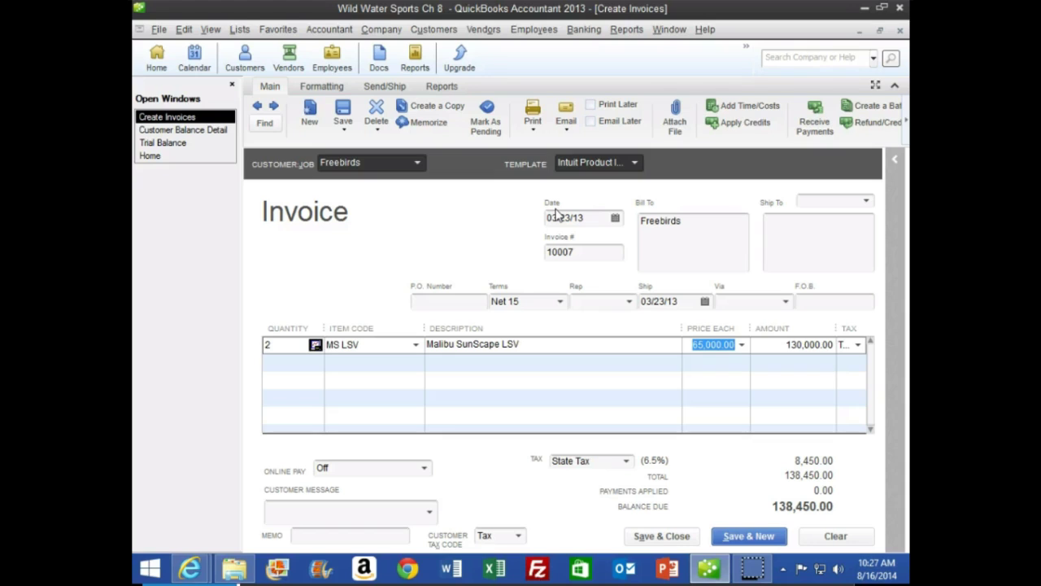
{"action": "left_click", "coordinate": [740, 537]}
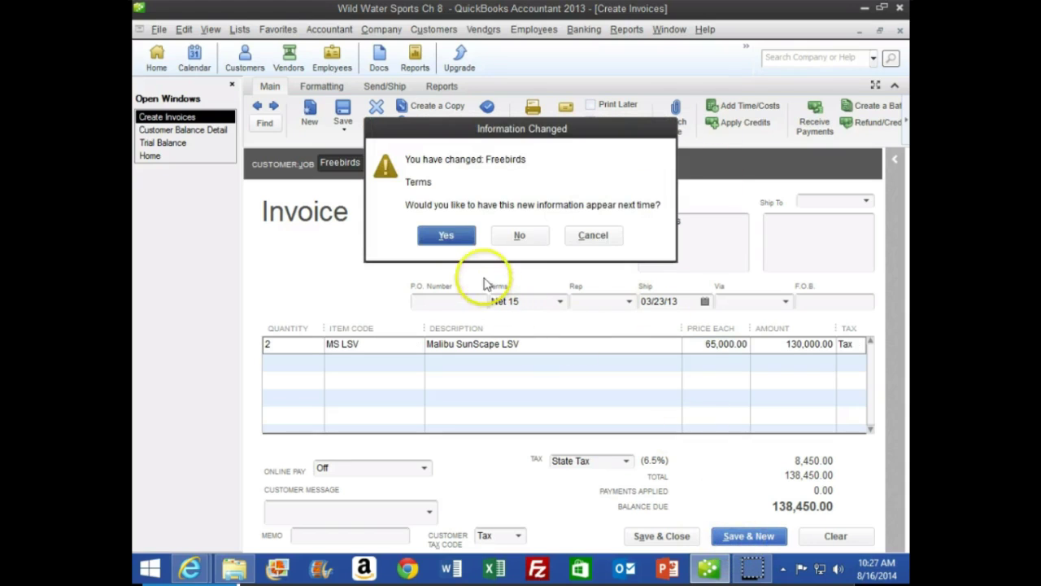
{"action": "left_click", "coordinate": [446, 236]}
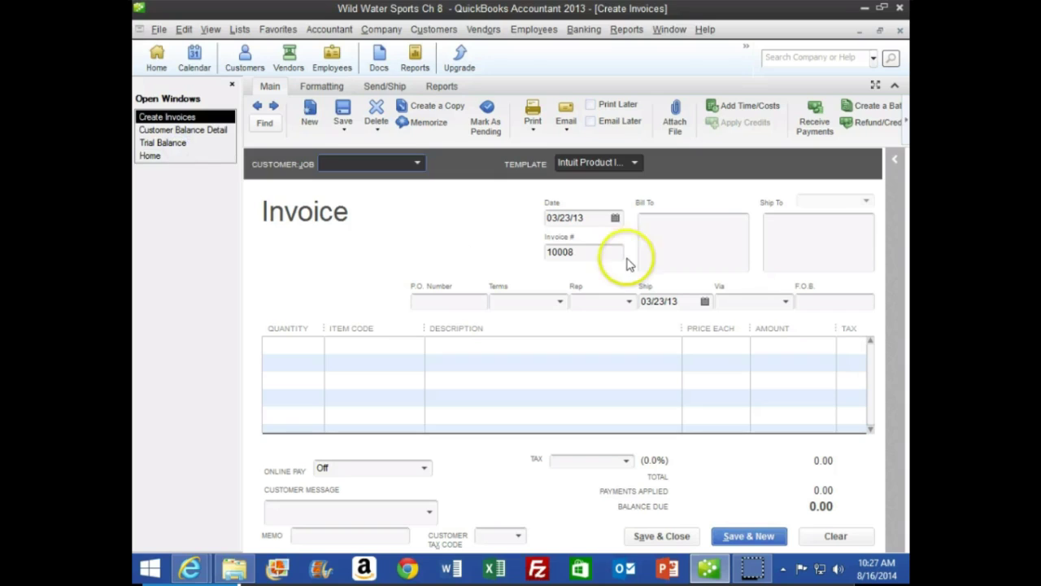
Step: Review the Trial Balance and check the Freebirds invoice amount in the Customer Balance Detail report
{"action": "left_click", "coordinate": [172, 142]}
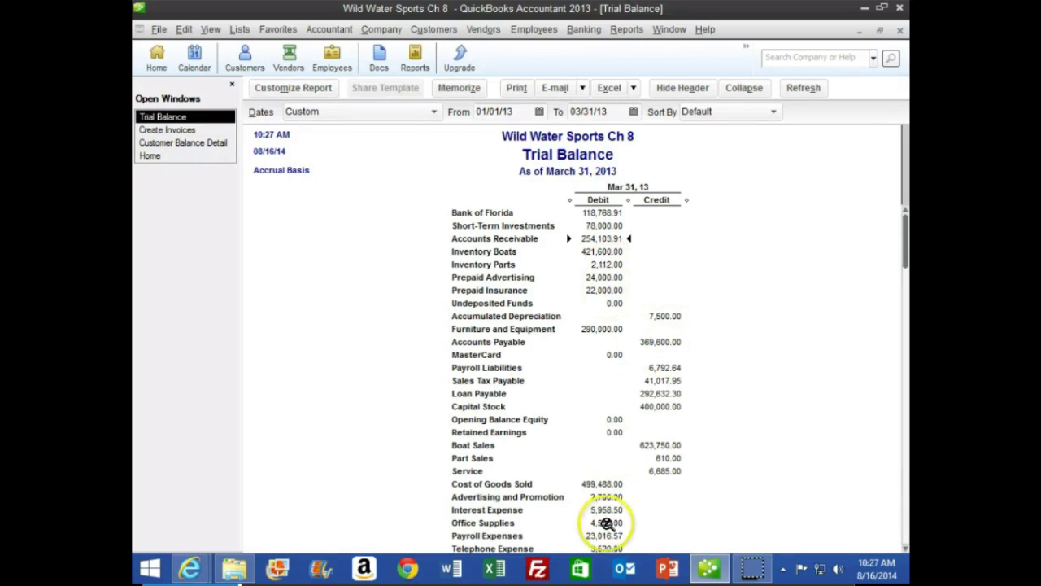
{"action": "scroll", "coordinate": [612, 489], "scroll_direction": "down", "scroll_amount": 1}
{"action": "scroll", "coordinate": [480, 439], "scroll_direction": "up", "scroll_amount": 1}
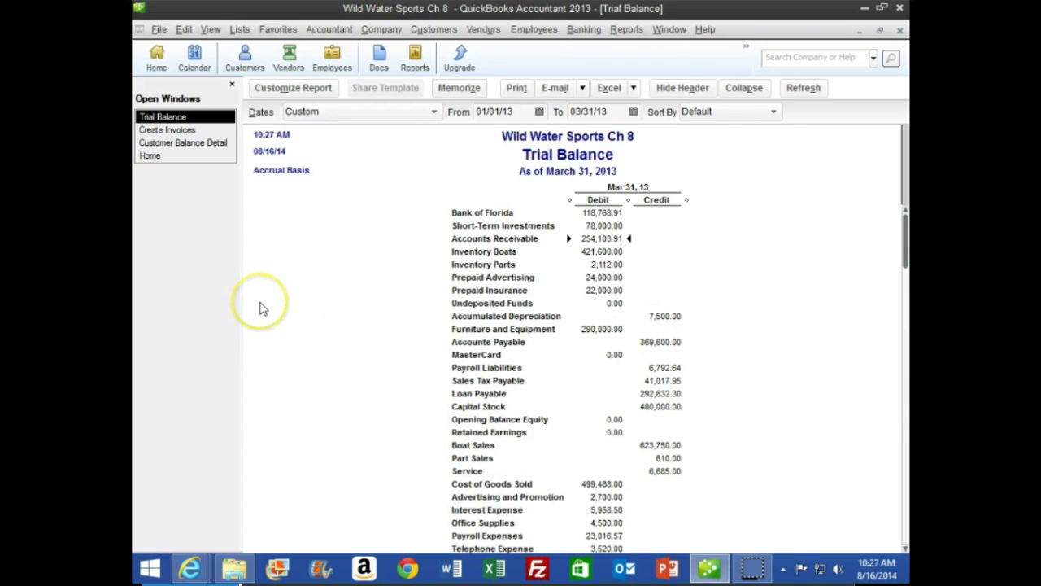
{"action": "left_click", "coordinate": [184, 147]}
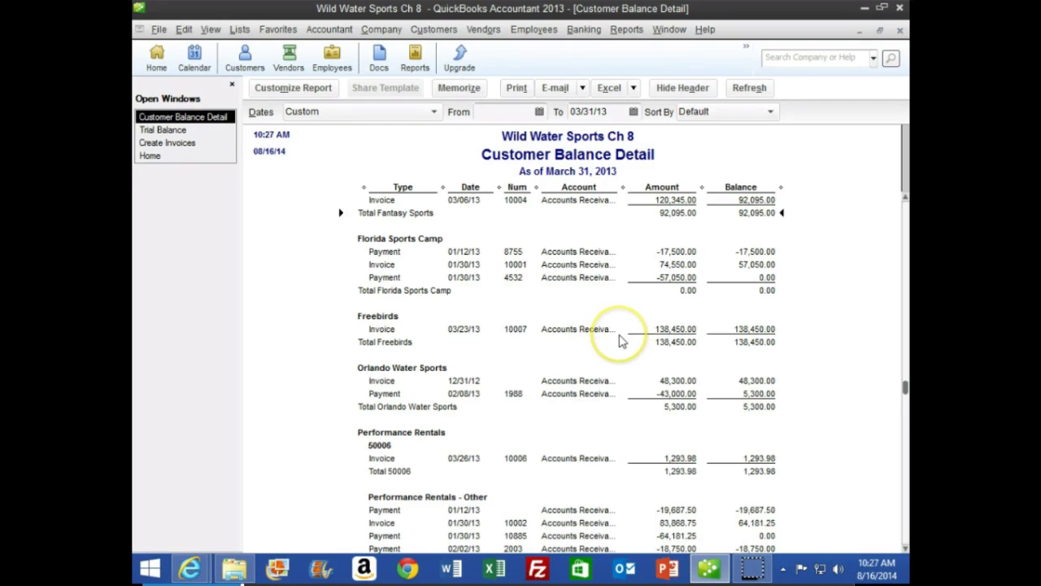
{"action": "left_click", "coordinate": [678, 329]}
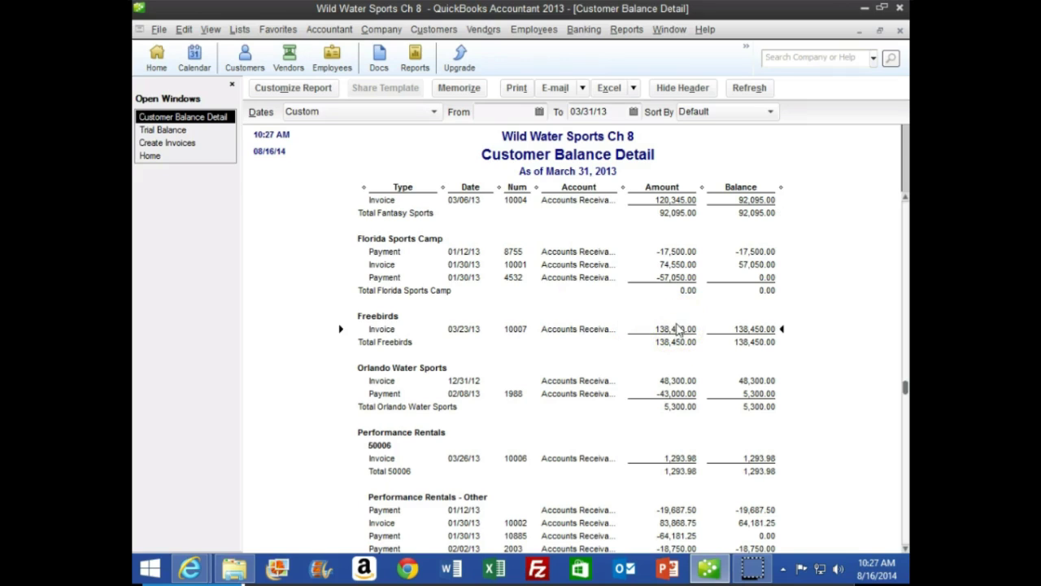
Step: Switch to the CourseSmart textbook and read the Florida Sports Camp invoice instructions, steps 17 to 24 on page 234
{"action": "left_click", "coordinate": [192, 568]}
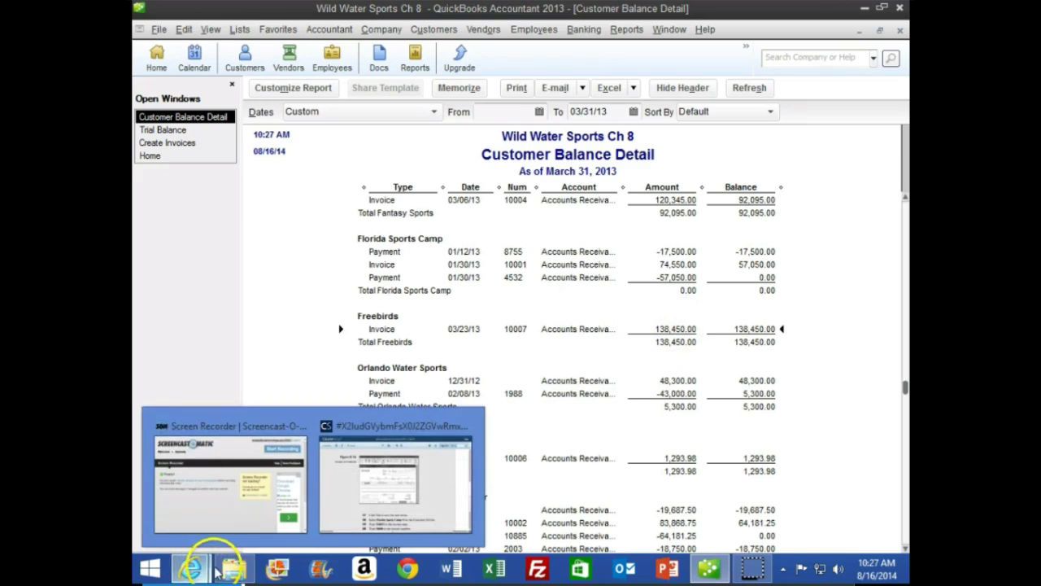
{"action": "left_click", "coordinate": [366, 521]}
{"action": "scroll", "coordinate": [354, 430], "scroll_direction": "down", "scroll_amount": 3}
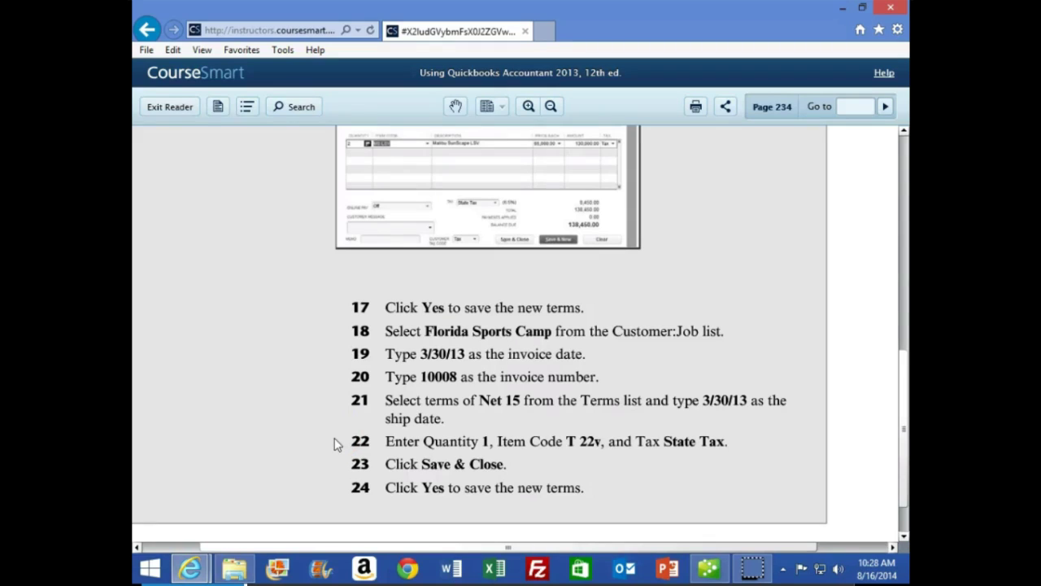
Step: Switch to QuickBooks, return to the blank invoice and fill in customer Florida Sports Camp and date 03/30/13
{"action": "left_click", "coordinate": [707, 567]}
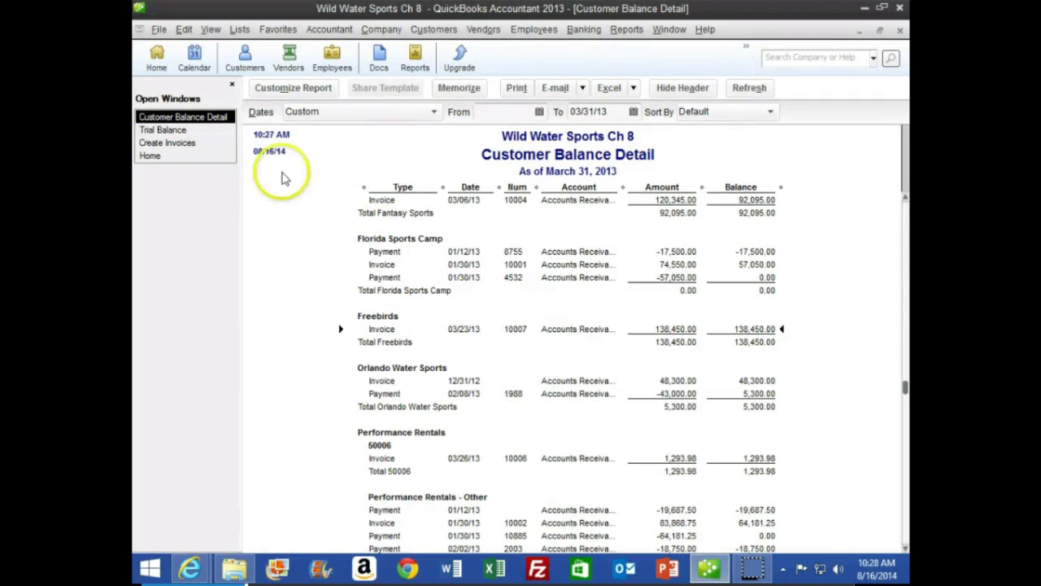
{"action": "left_click", "coordinate": [200, 144]}
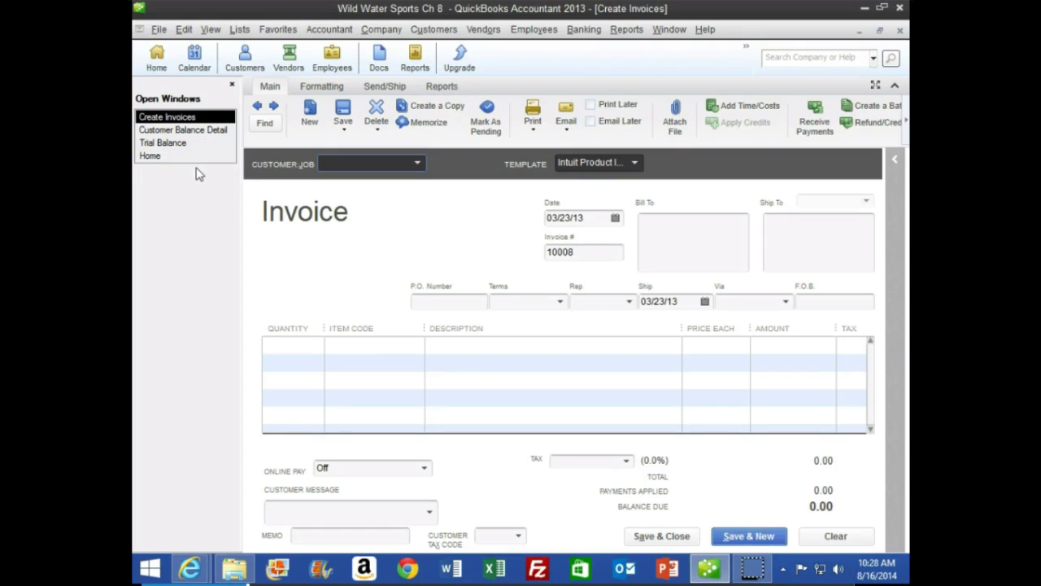
{"action": "type", "text": "Florida Sports Camp"}
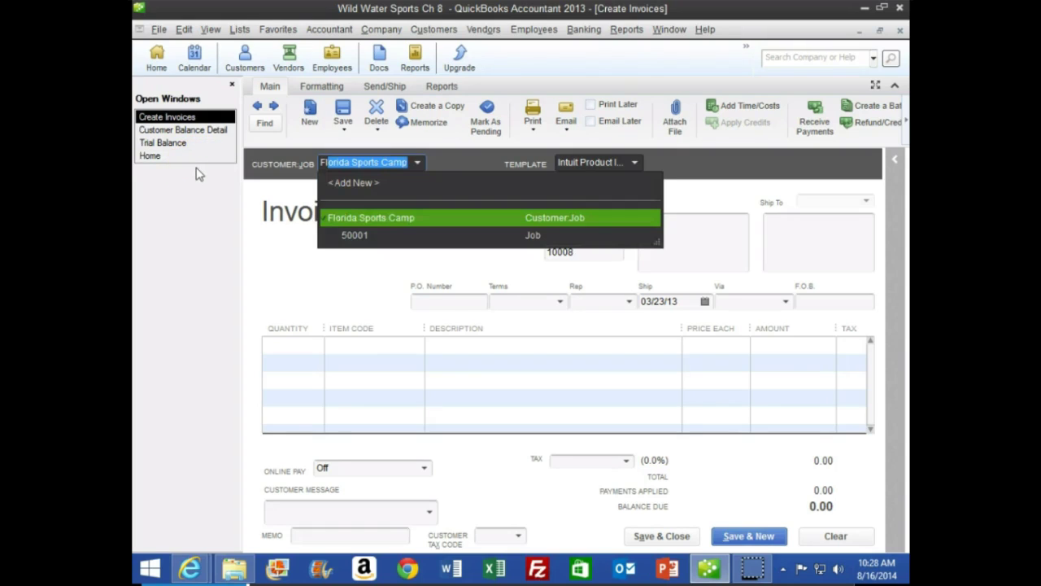
{"action": "key", "text": "Tab"}
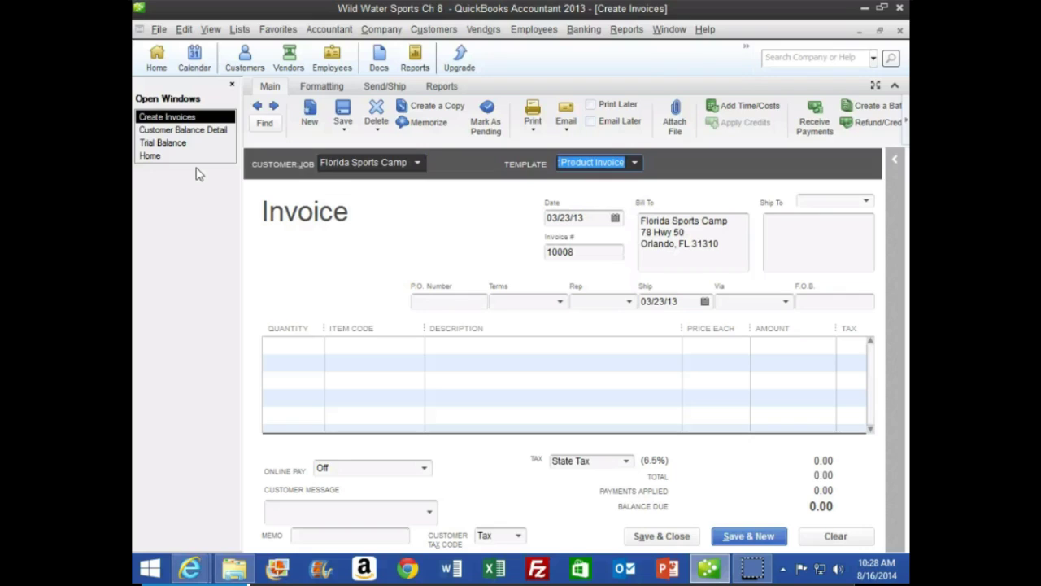
{"action": "key", "text": "Tab"}
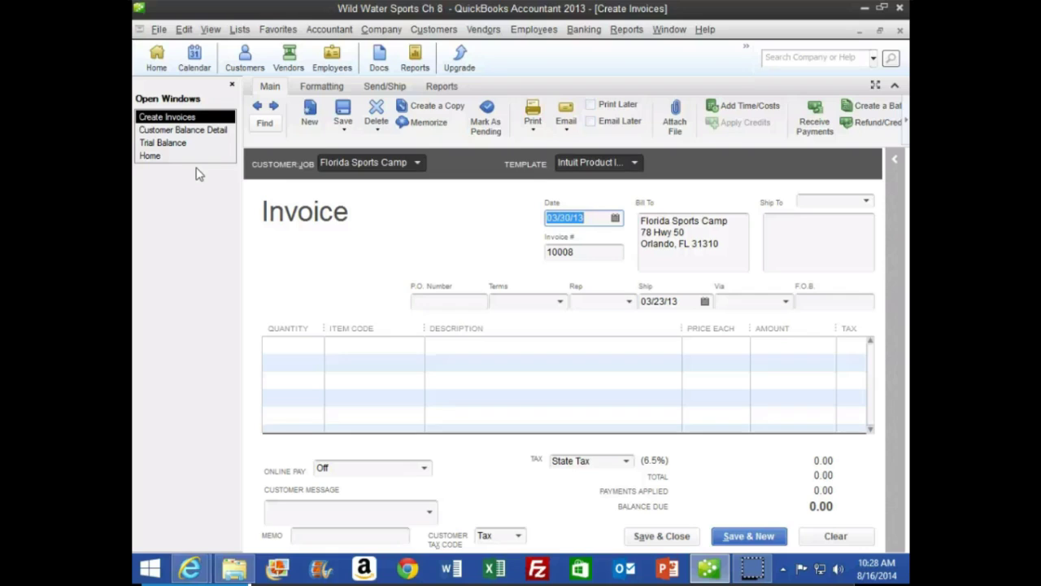
{"action": "key", "text": "Tab"}
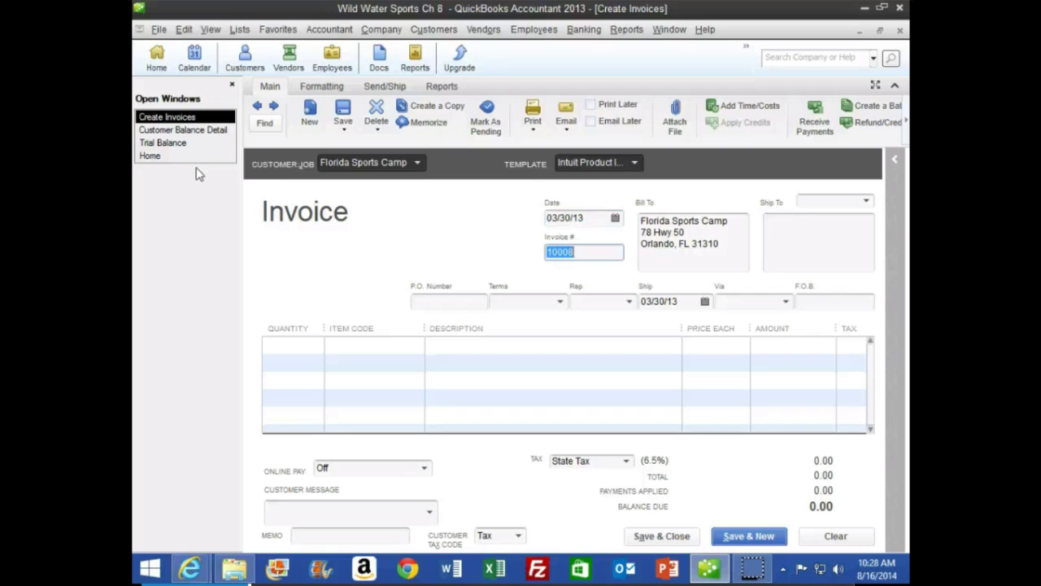
Step: Set the Florida Sports Camp invoice's payment terms to Net 15 and check its ship date
{"action": "key", "text": "Tab"}
{"action": "key", "text": "Tab"}
{"action": "key", "text": "Tab"}
{"action": "key", "text": "Tab"}
{"action": "key", "text": "Tab"}
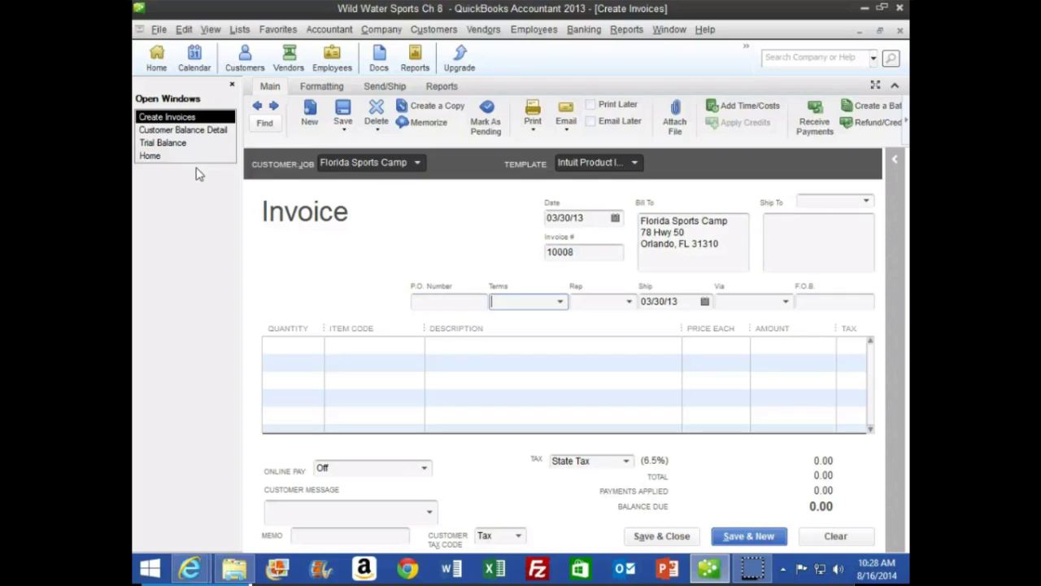
{"action": "left_click", "coordinate": [559, 300]}
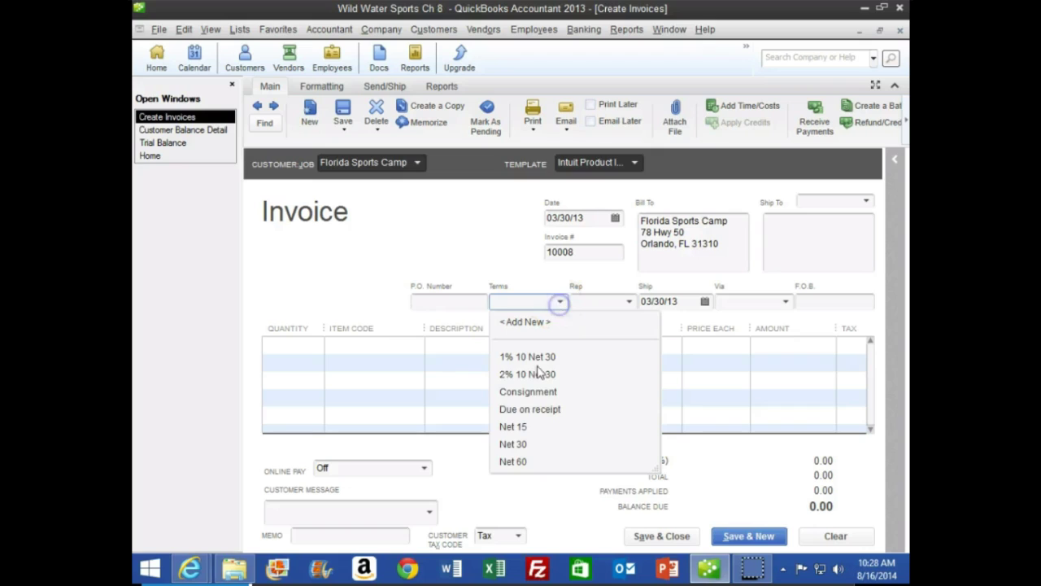
{"action": "left_click", "coordinate": [508, 427]}
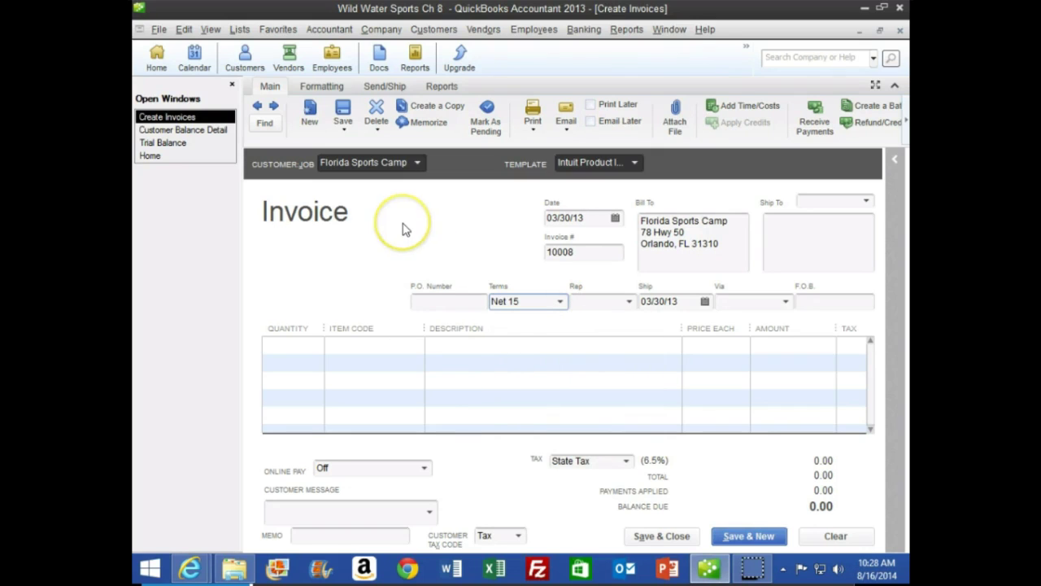
{"action": "key", "text": "Tab"}
{"action": "key", "text": "Tab"}
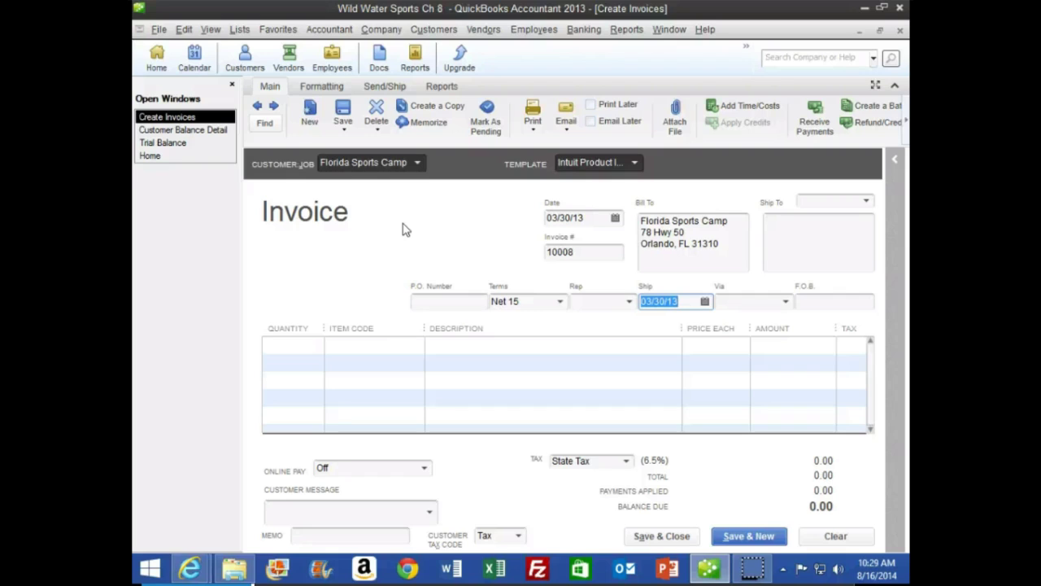
Step: Add a line to the Florida Sports Camp invoice with quantity 1 and item code T 22v
{"action": "left_click", "coordinate": [293, 348]}
{"action": "type", "text": "1"}
{"action": "key", "text": "Tab"}
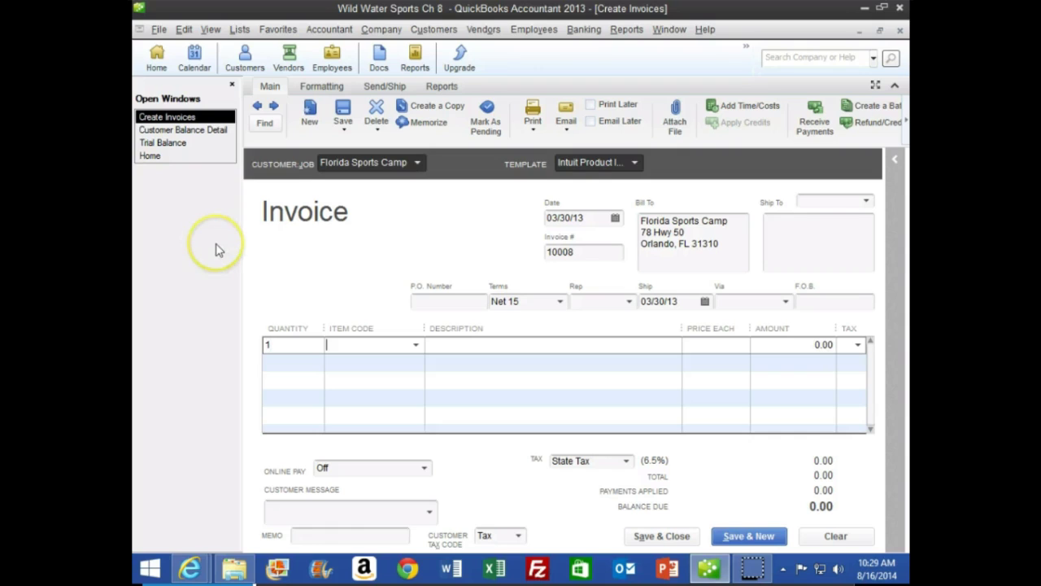
{"action": "type", "text": "T 22v"}
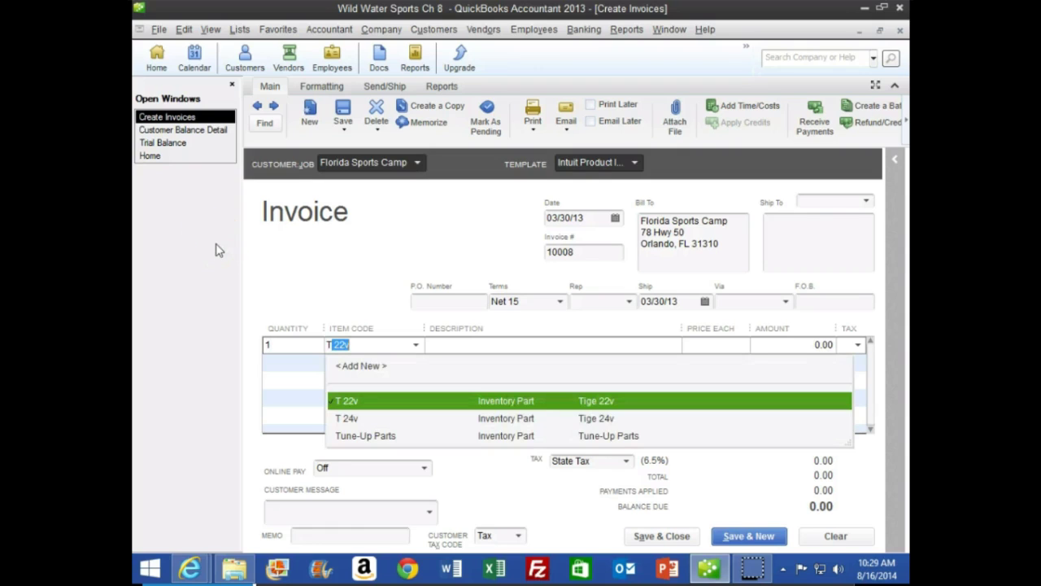
{"action": "key", "text": "Tab"}
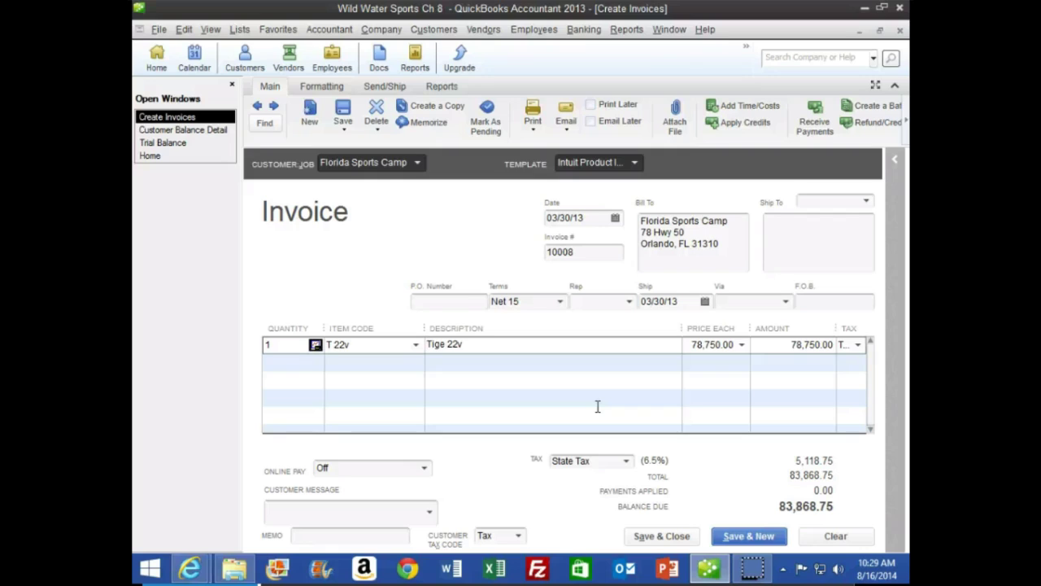
Step: Open the T 22v record from the Item List to review its cost and sales price, then return to the invoice
{"action": "left_click", "coordinate": [240, 30]}
{"action": "left_click", "coordinate": [248, 69]}
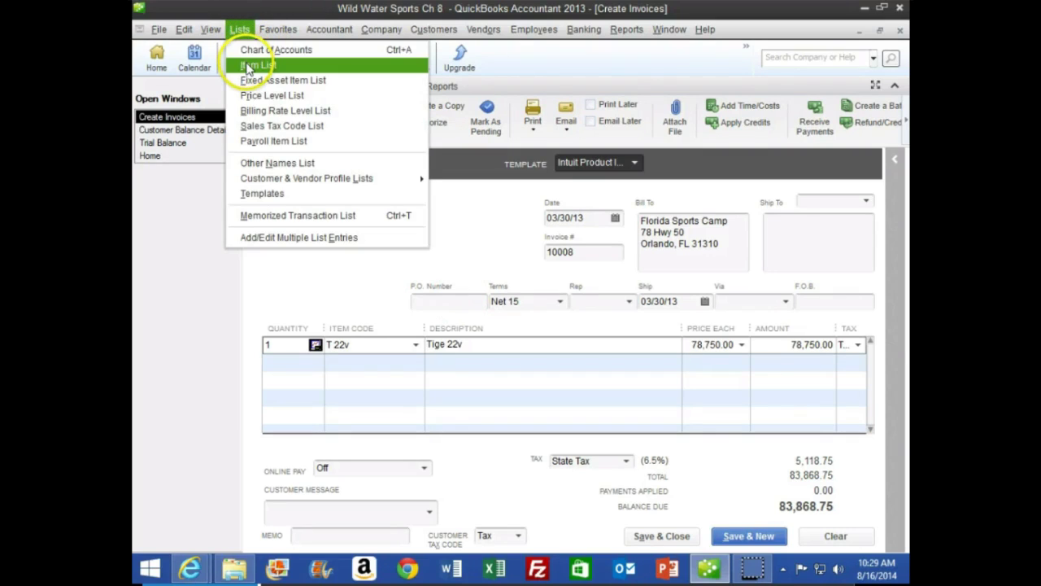
{"action": "left_click", "coordinate": [248, 69]}
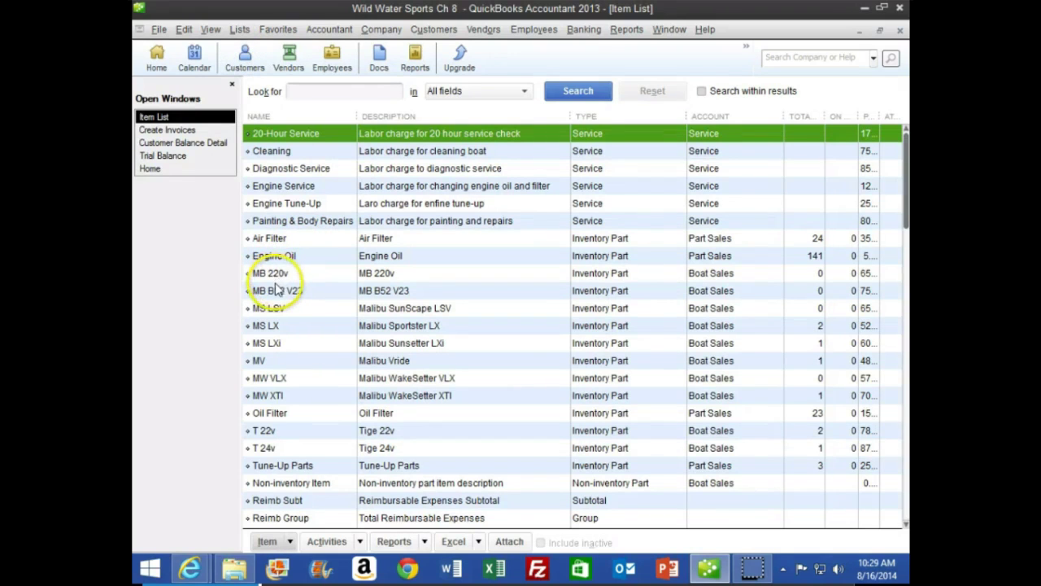
{"action": "right_click", "coordinate": [286, 436]}
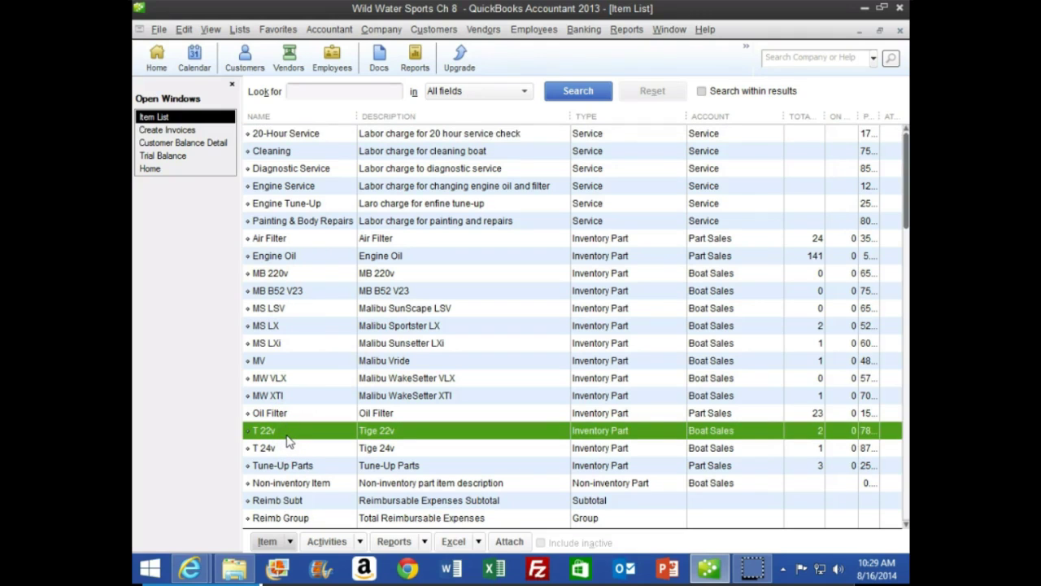
{"action": "double_click", "coordinate": [287, 435]}
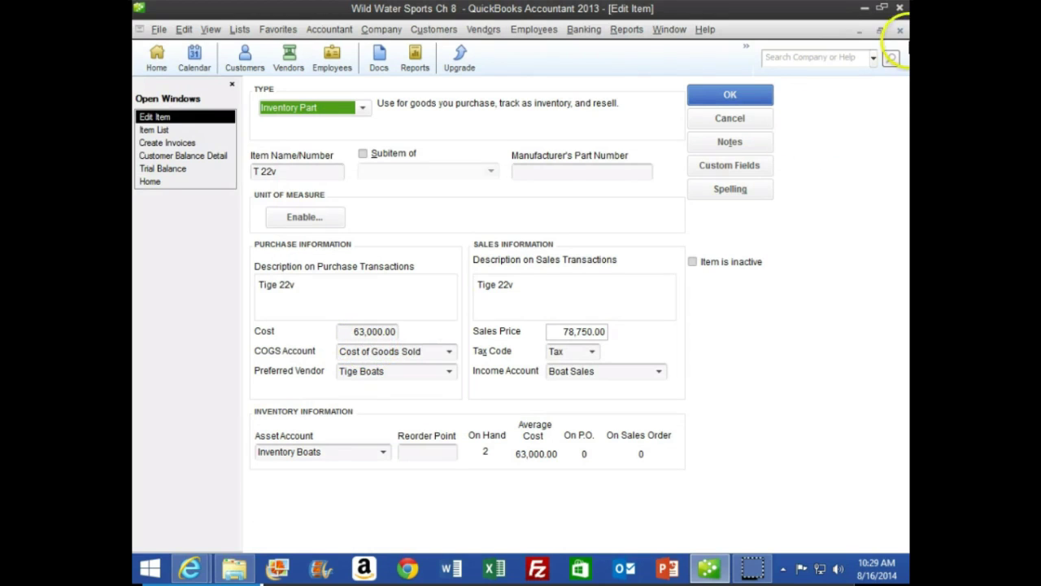
{"action": "left_click", "coordinate": [900, 30]}
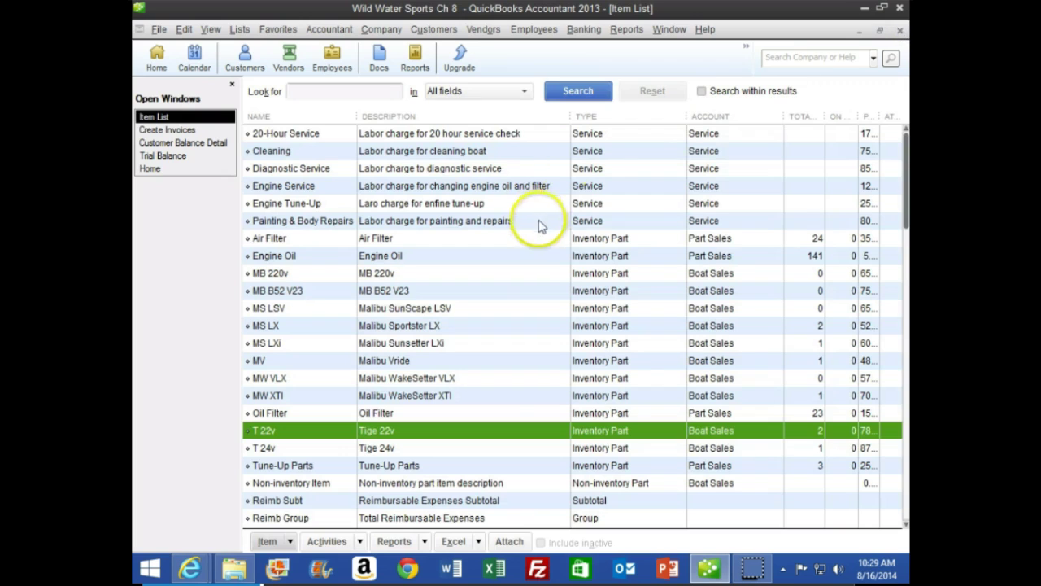
{"action": "left_click", "coordinate": [899, 31]}
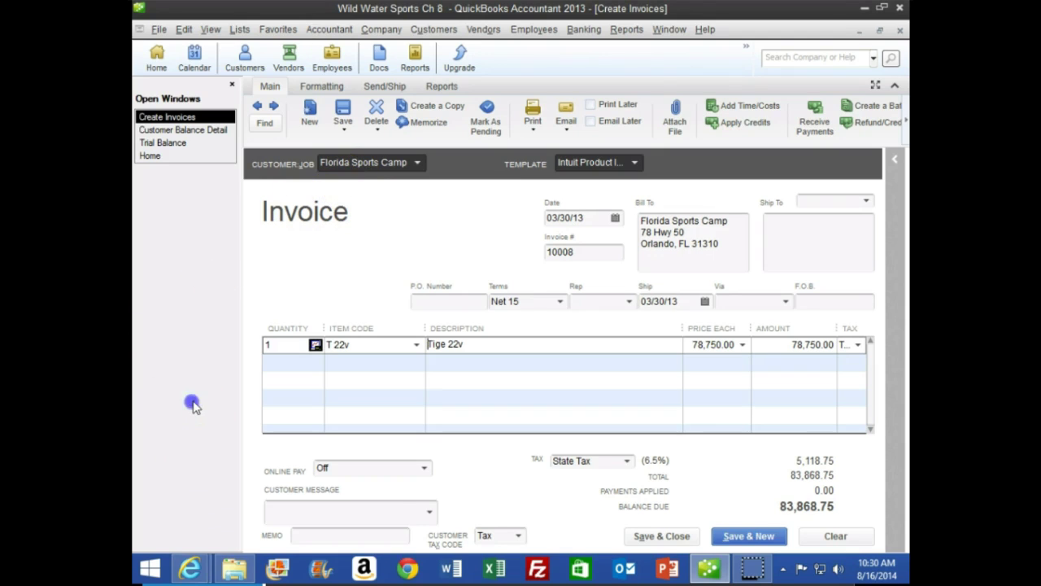
Step: Save and close the Florida Sports Camp invoice, keeping the changed terms for the customer's future invoices
{"action": "left_click", "coordinate": [657, 537]}
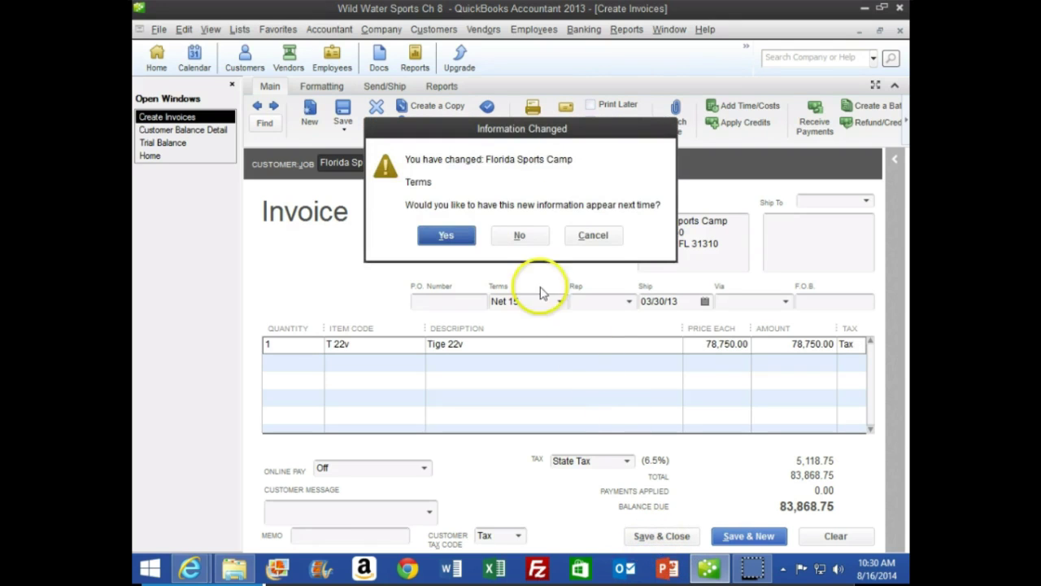
{"action": "left_click", "coordinate": [447, 234]}
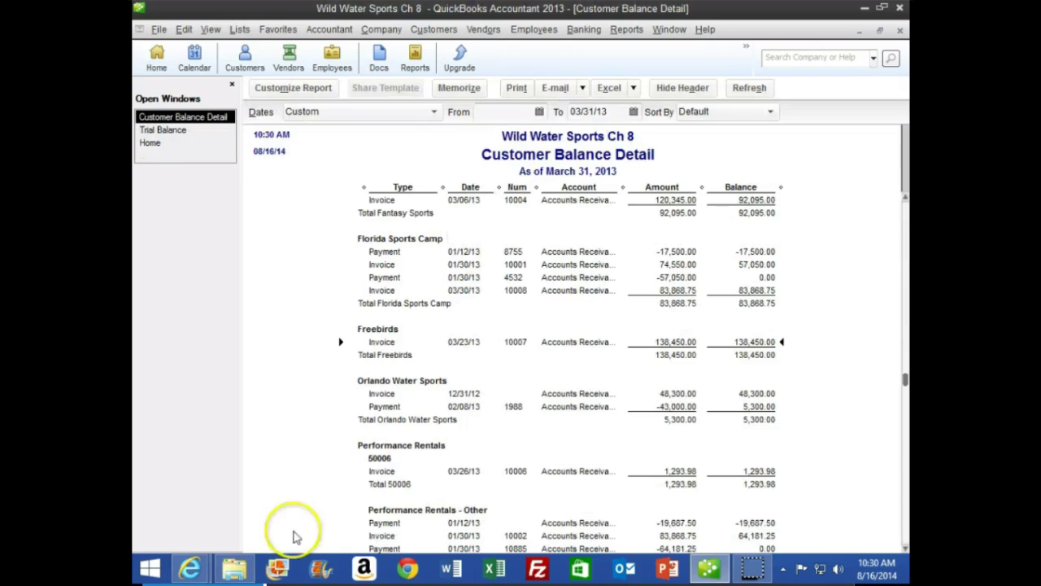
Step: Switch to the CourseSmart textbook and read the Performance Rentals deposit instructions, steps 1 to 9 on page 235
{"action": "mouse_move", "coordinate": [207, 574]}
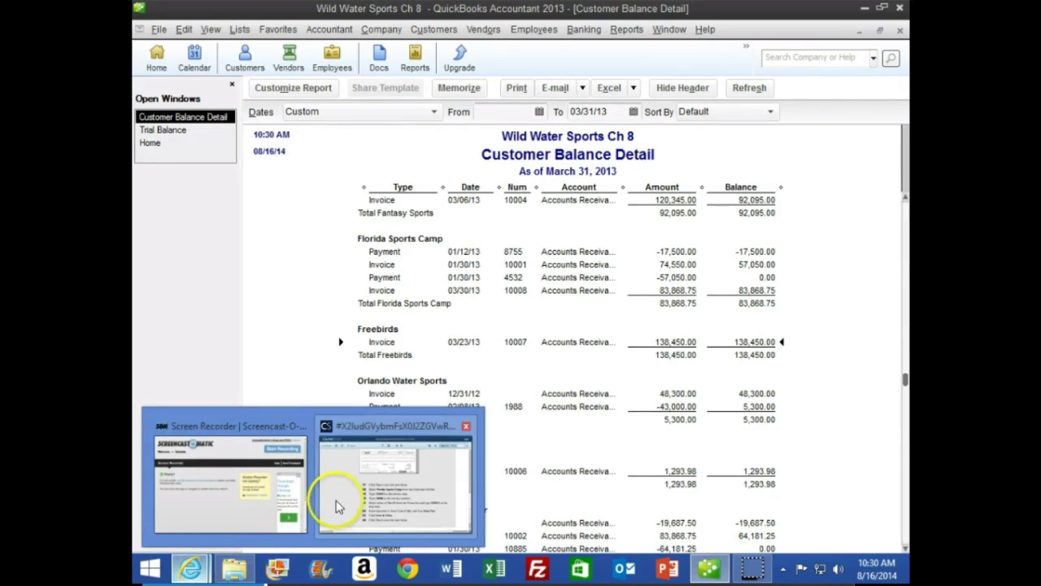
{"action": "left_click", "coordinate": [333, 508]}
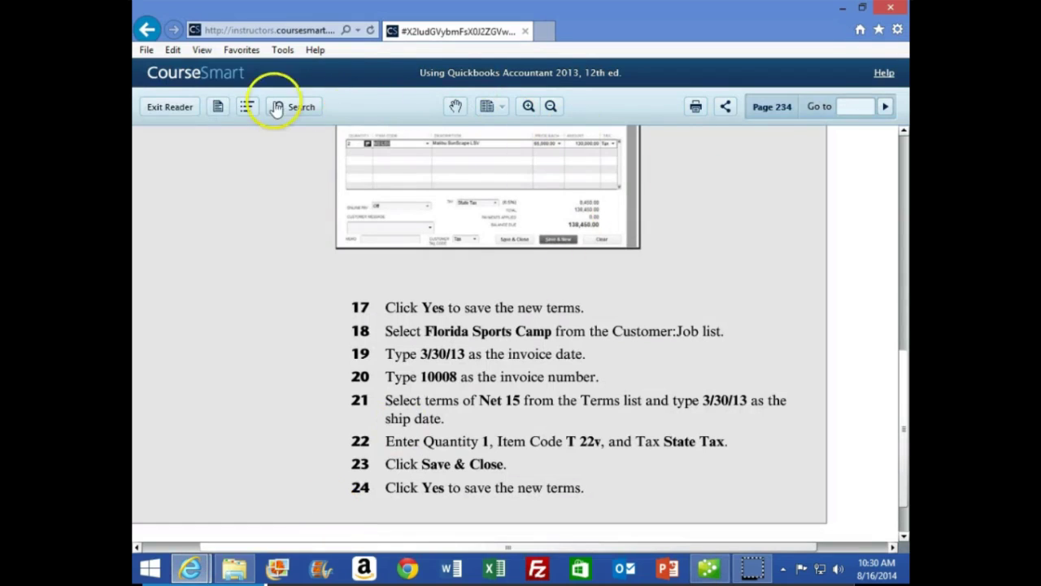
{"action": "left_click", "coordinate": [551, 107]}
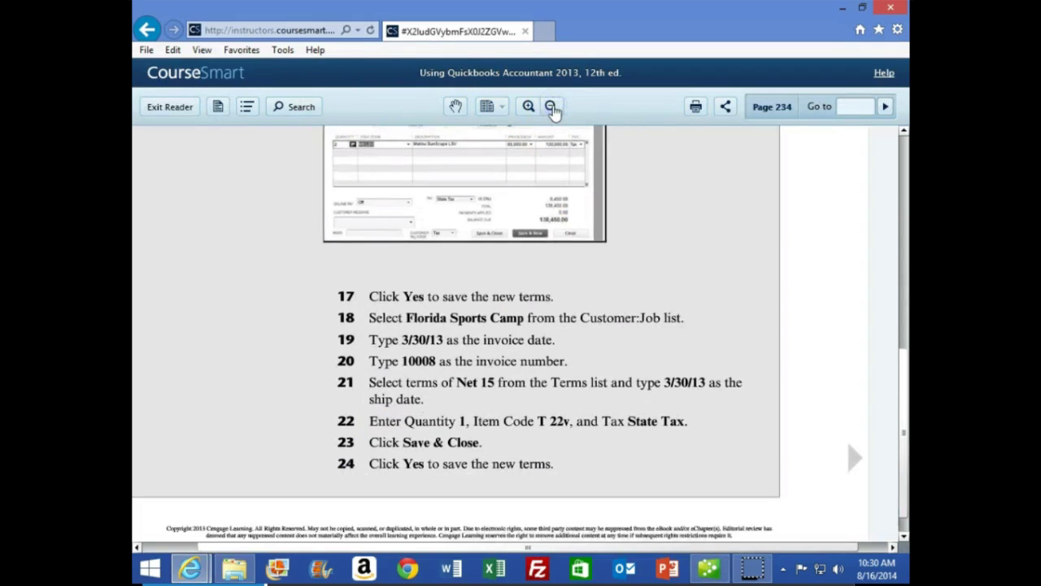
{"action": "left_click", "coordinate": [551, 107]}
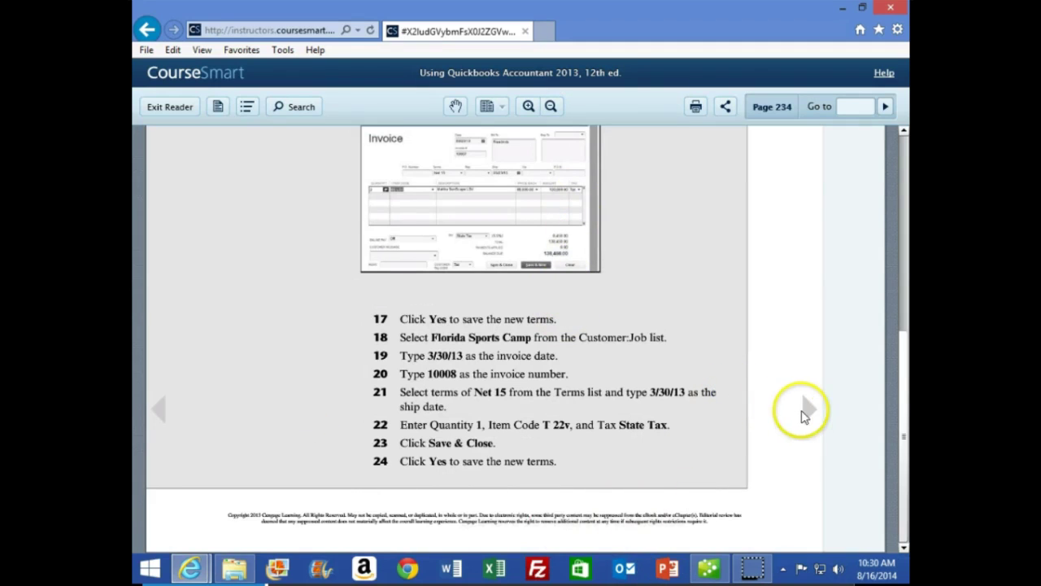
{"action": "left_click", "coordinate": [809, 409]}
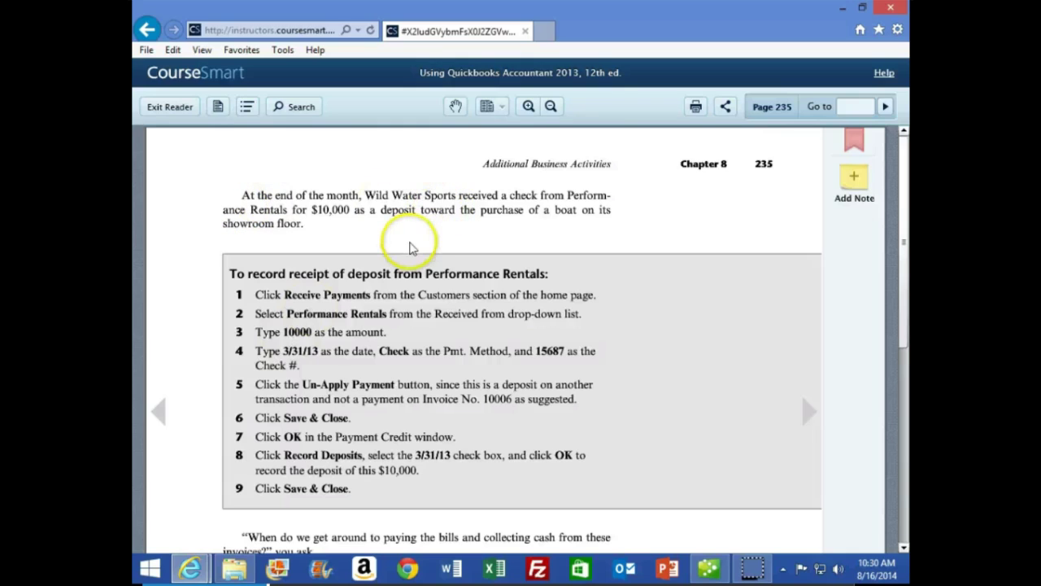
{"action": "scroll", "coordinate": [203, 339], "scroll_direction": "down", "scroll_amount": 2}
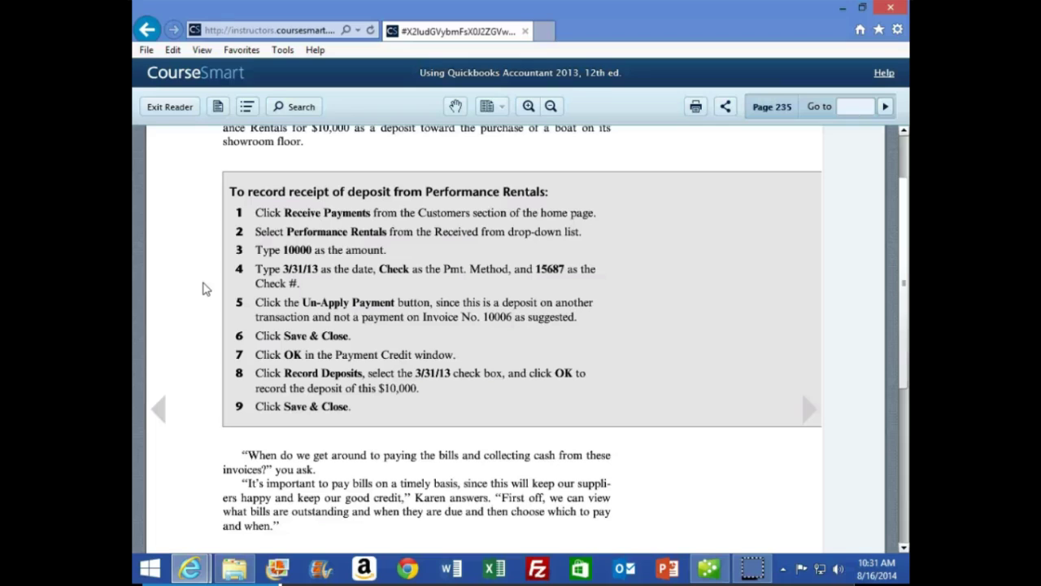
Step: Switch to QuickBooks, start a customer payment from the home page and set Performance Rentals as the payer
{"action": "left_click", "coordinate": [716, 573]}
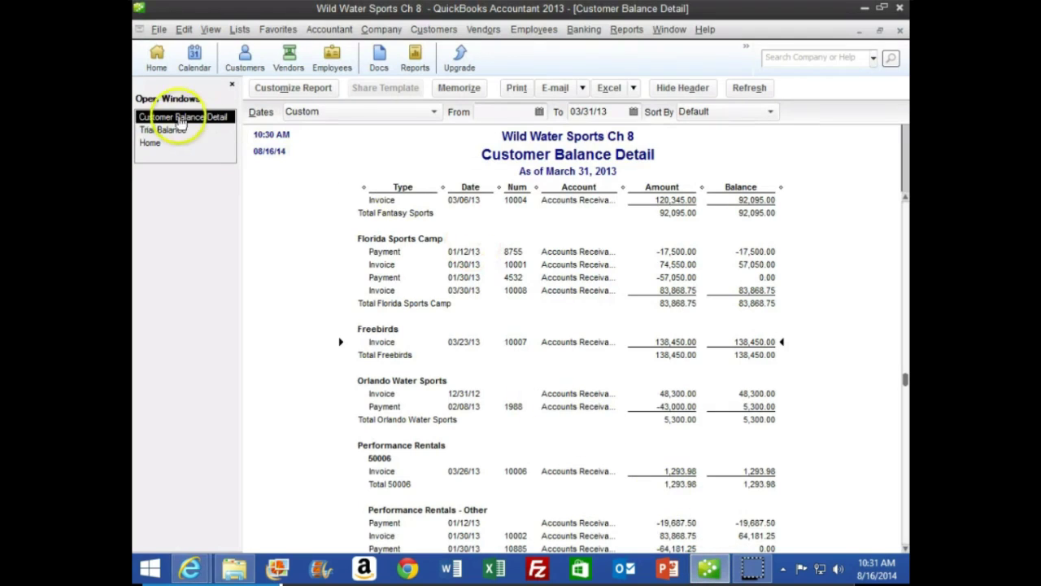
{"action": "left_click", "coordinate": [171, 130]}
{"action": "left_click", "coordinate": [148, 143]}
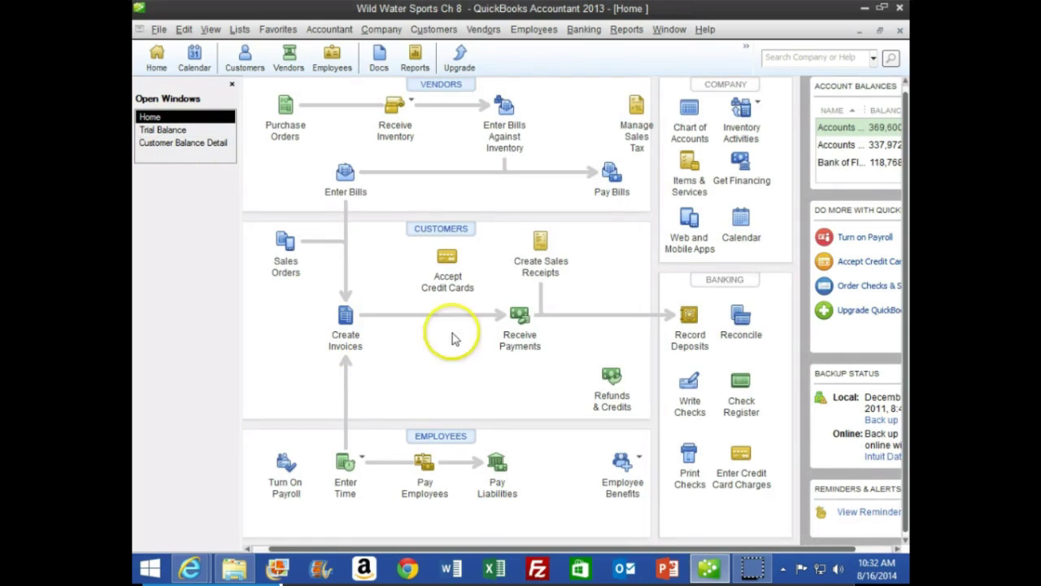
{"action": "left_click", "coordinate": [516, 324]}
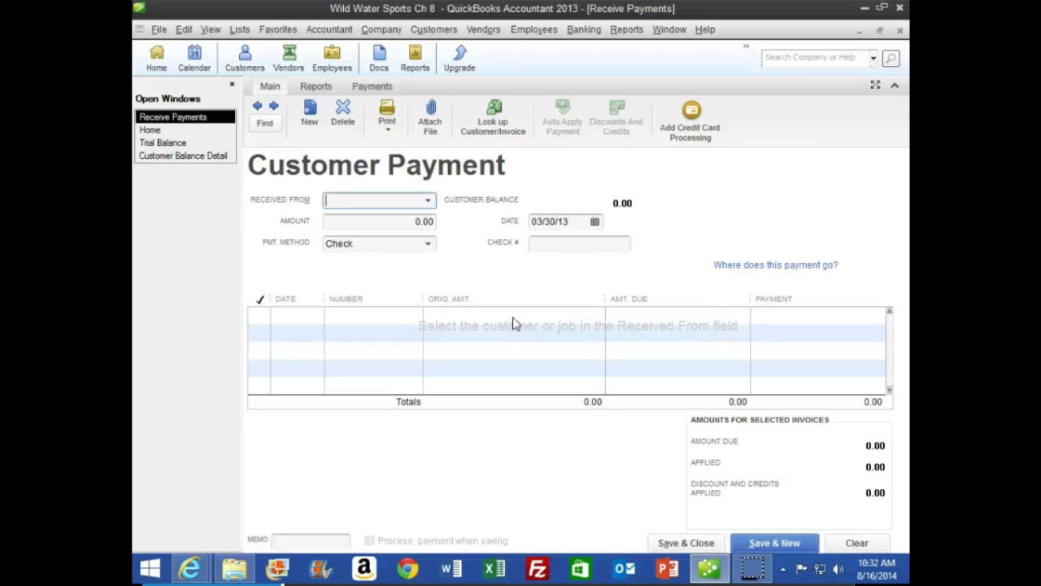
{"action": "left_click", "coordinate": [387, 363]}
{"action": "type", "text": "Performance Rentals"}
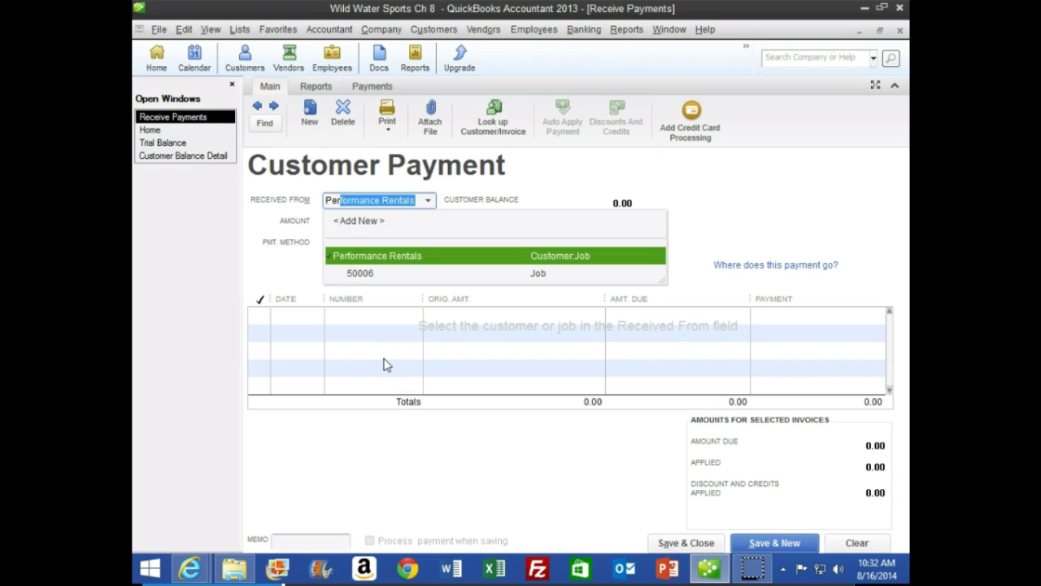
{"action": "key", "text": "Tab"}
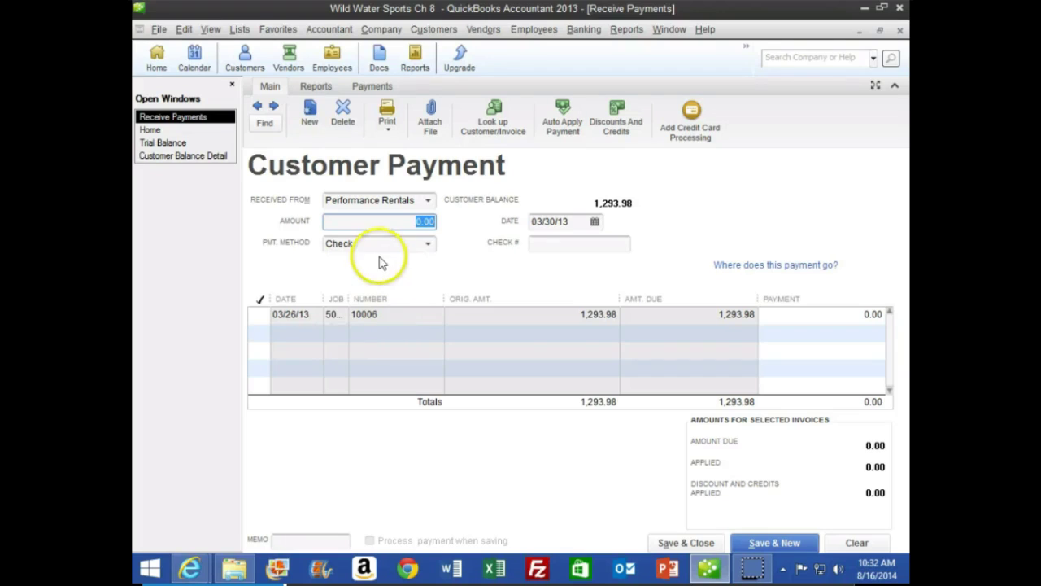
Step: Enter a payment amount of 1,000.00 and un-apply it from the 03/26/13 invoice
{"action": "type", "text": "1,00"}
{"action": "type", "text": "0"}
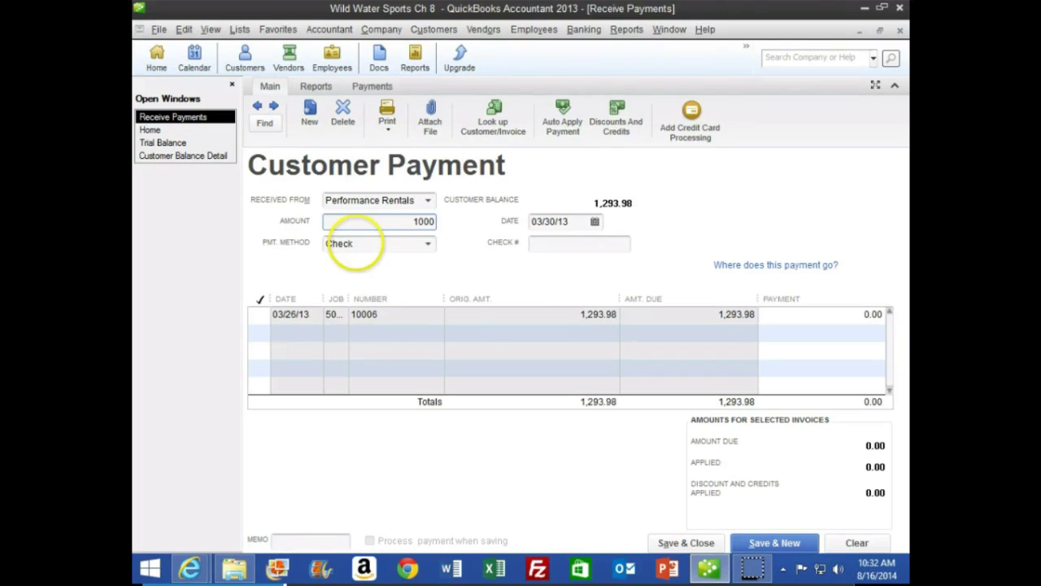
{"action": "key", "text": "Tab"}
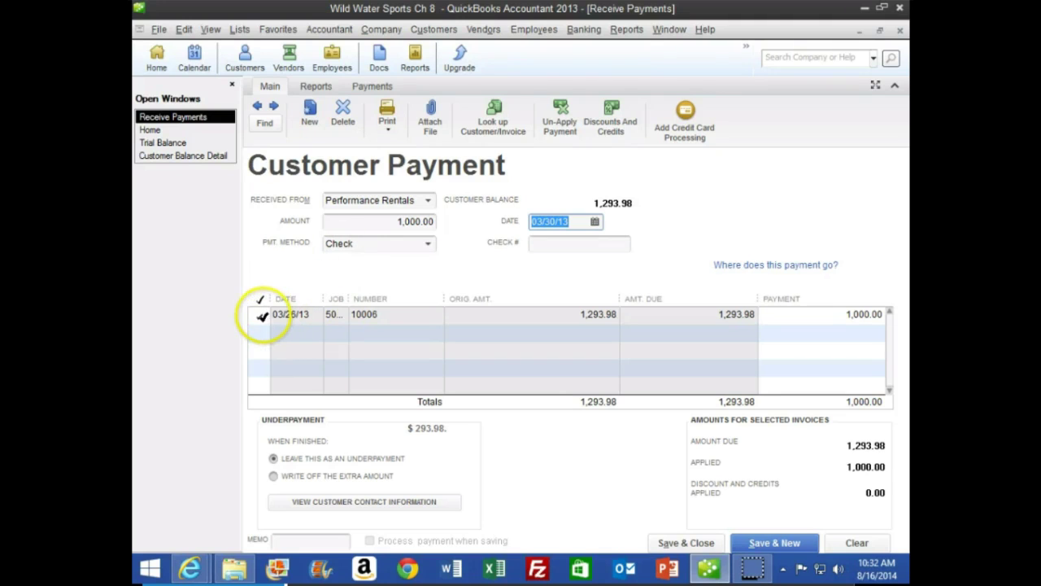
{"action": "left_click_drag", "start_coordinate": [348, 292], "coordinate": [356, 293]}
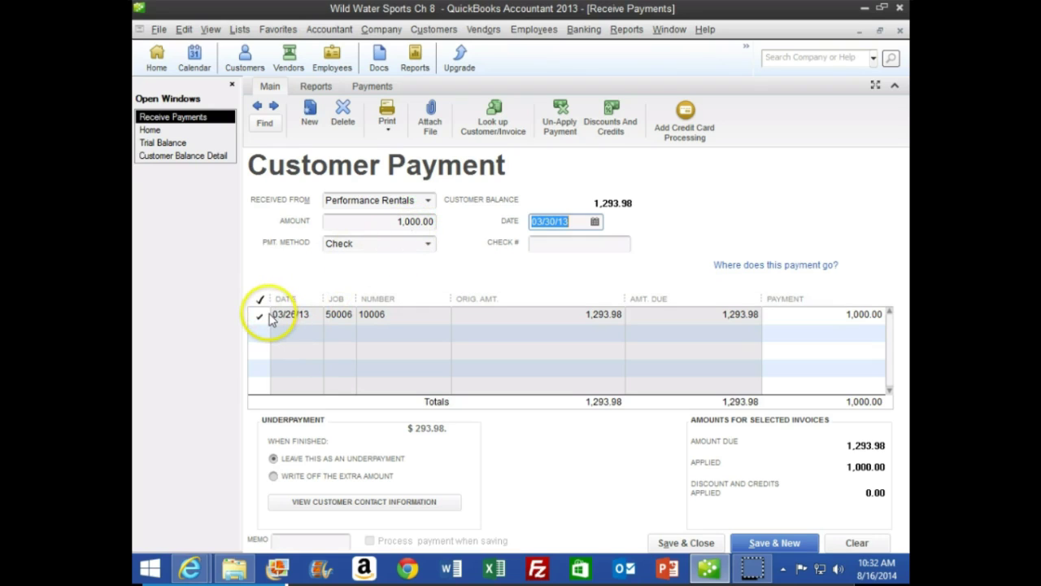
{"action": "left_click", "coordinate": [262, 316]}
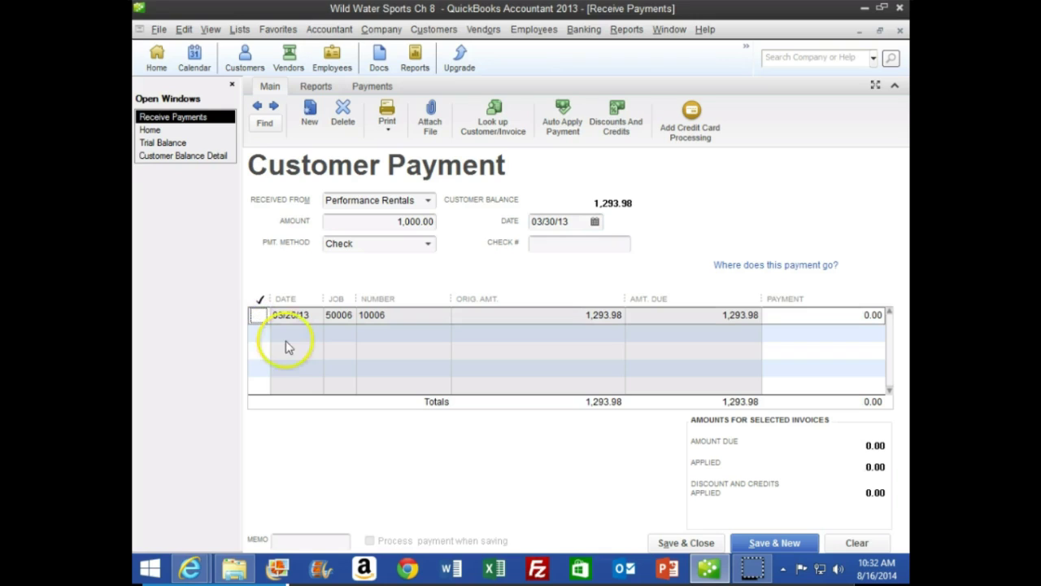
Step: Date the payment 03/31/13 with check number 15687, then save and close it, leaving the amount as a customer credit
{"action": "left_click", "coordinate": [595, 221]}
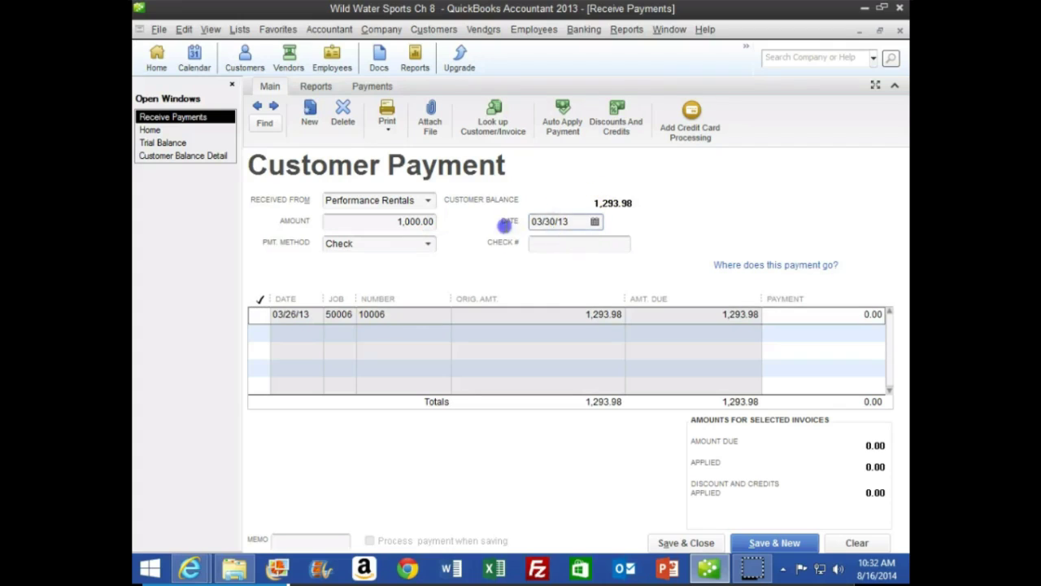
{"action": "key", "text": "plus"}
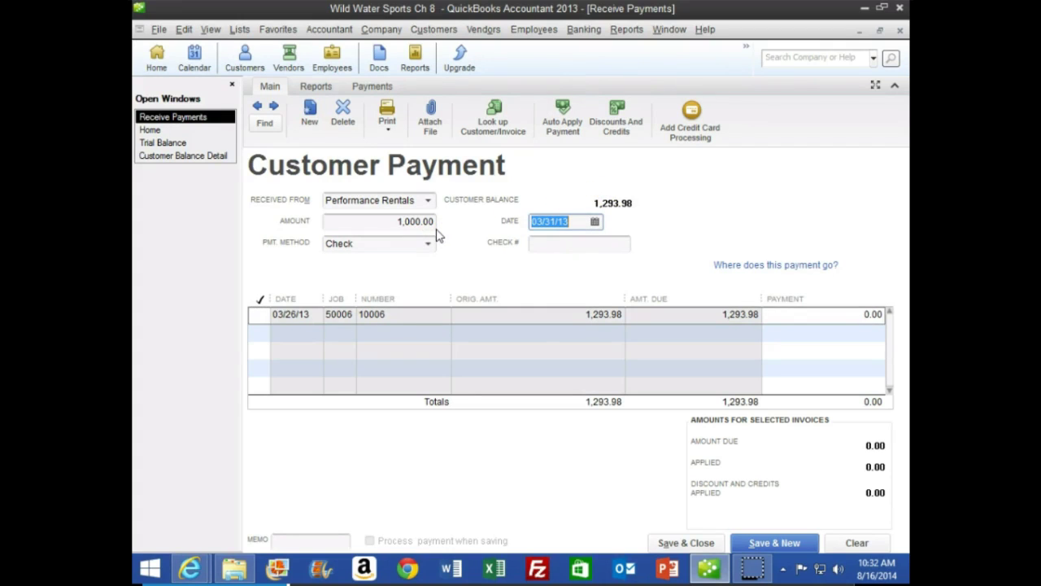
{"action": "key", "text": "Tab"}
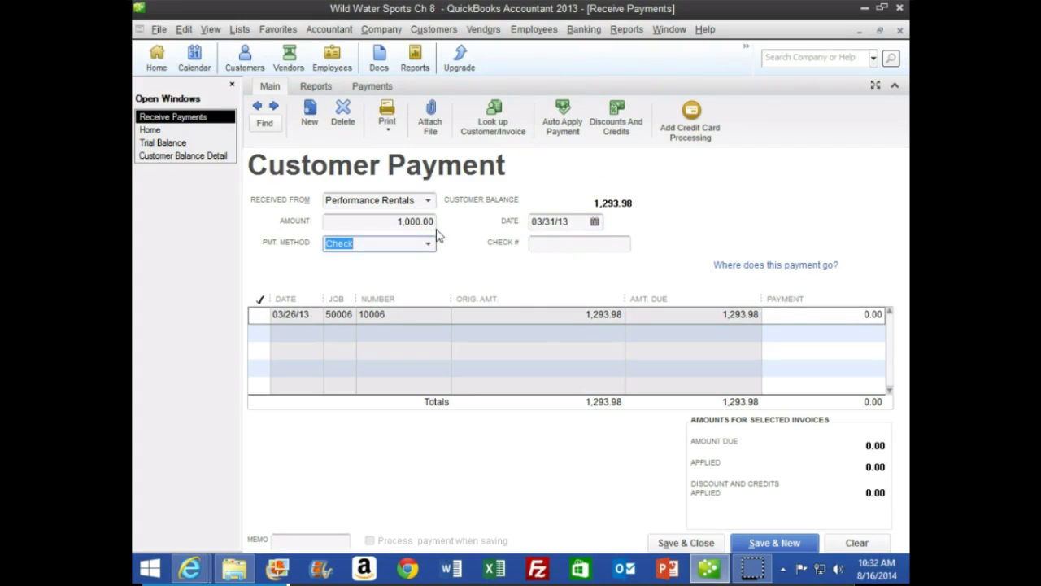
{"action": "key", "text": "Tab"}
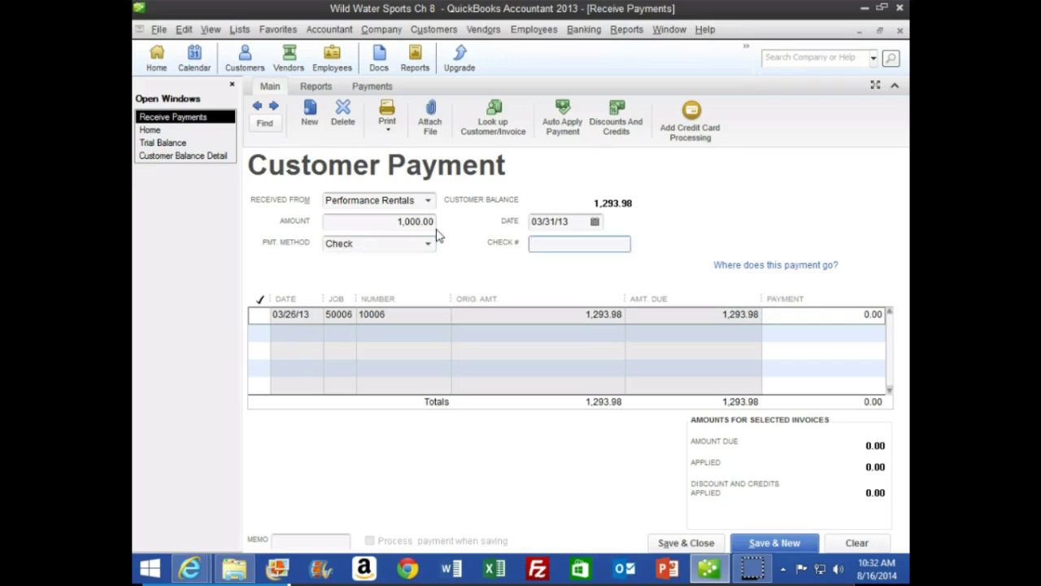
{"action": "type", "text": "15687"}
{"action": "key", "text": "Tab"}
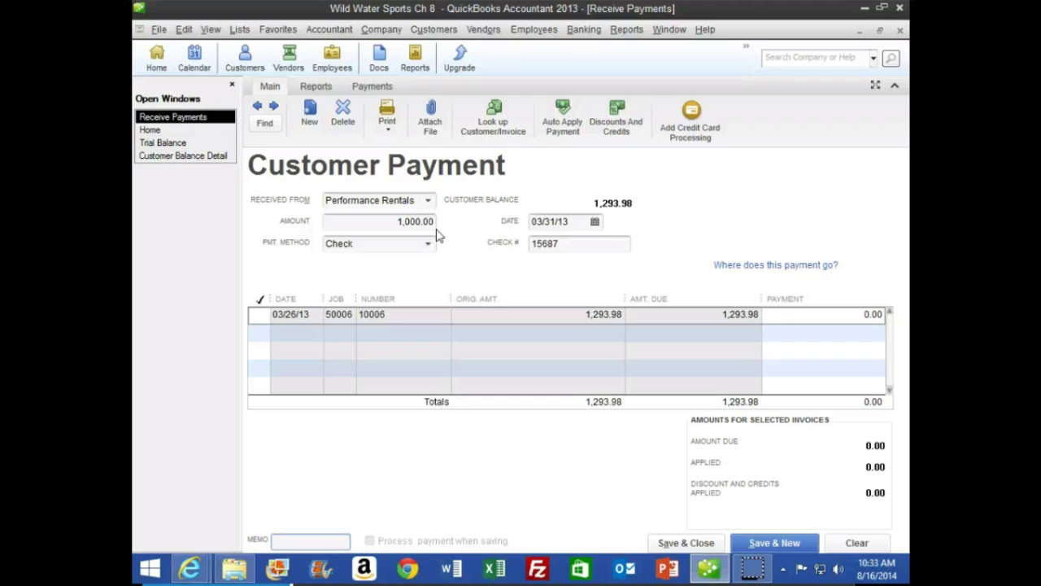
{"action": "left_click", "coordinate": [687, 545]}
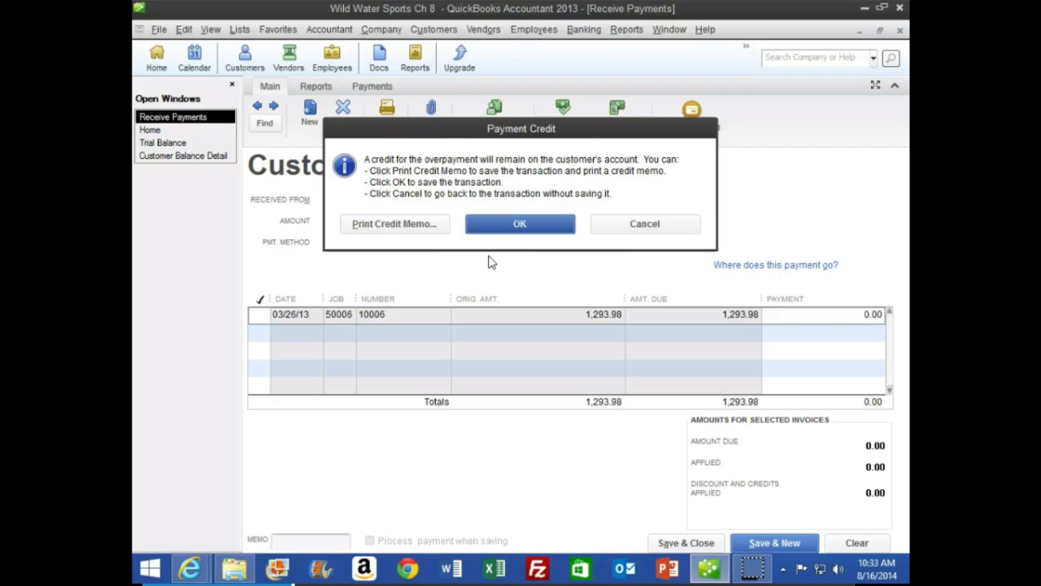
{"action": "left_click", "coordinate": [499, 224]}
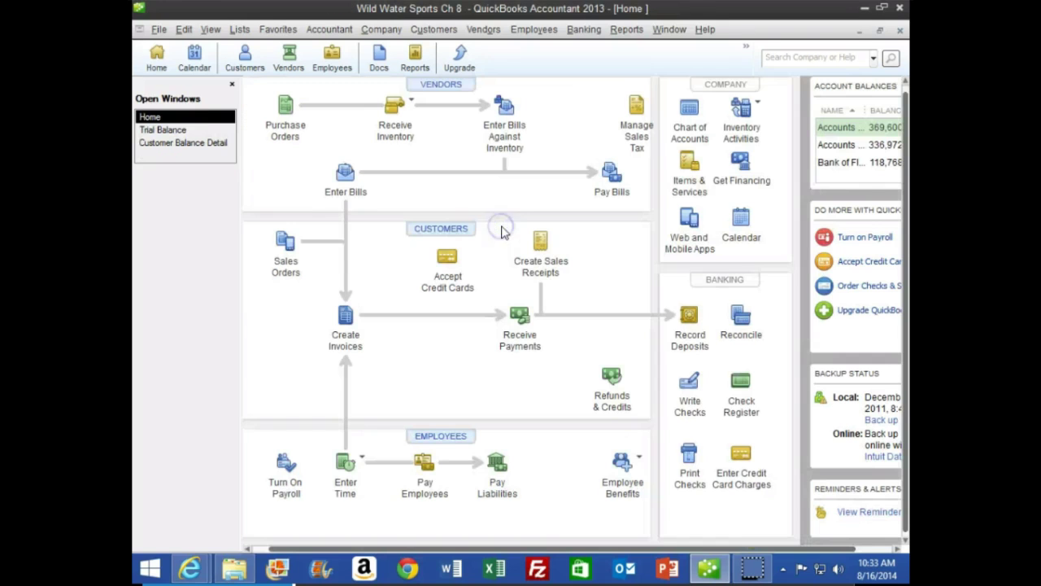
Step: Examine the Performance Rentals entries in the Customer Balance Detail report, including the 03/31/13 payment
{"action": "left_click", "coordinate": [187, 143]}
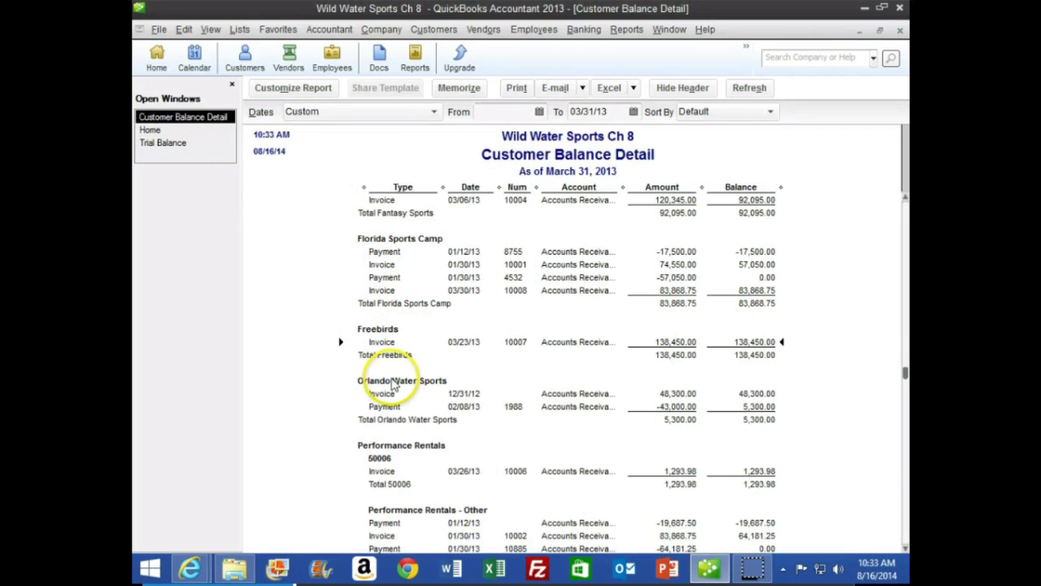
{"action": "scroll", "coordinate": [395, 384], "scroll_direction": "up", "scroll_amount": 3}
{"action": "scroll", "coordinate": [394, 384], "scroll_direction": "up", "scroll_amount": 3}
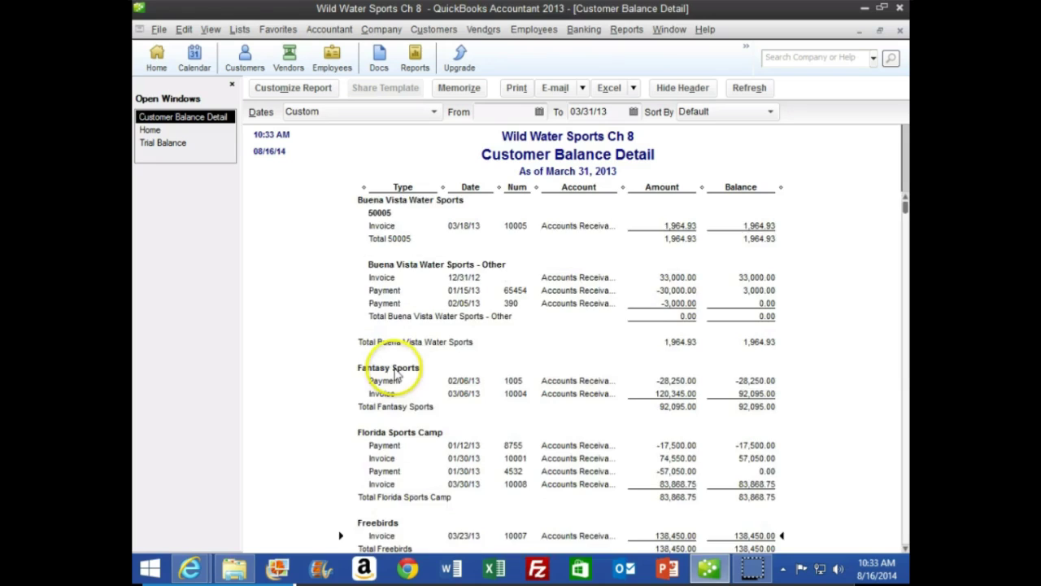
{"action": "scroll", "coordinate": [396, 374], "scroll_direction": "down", "scroll_amount": 6}
{"action": "scroll", "coordinate": [396, 379], "scroll_direction": "down", "scroll_amount": 6}
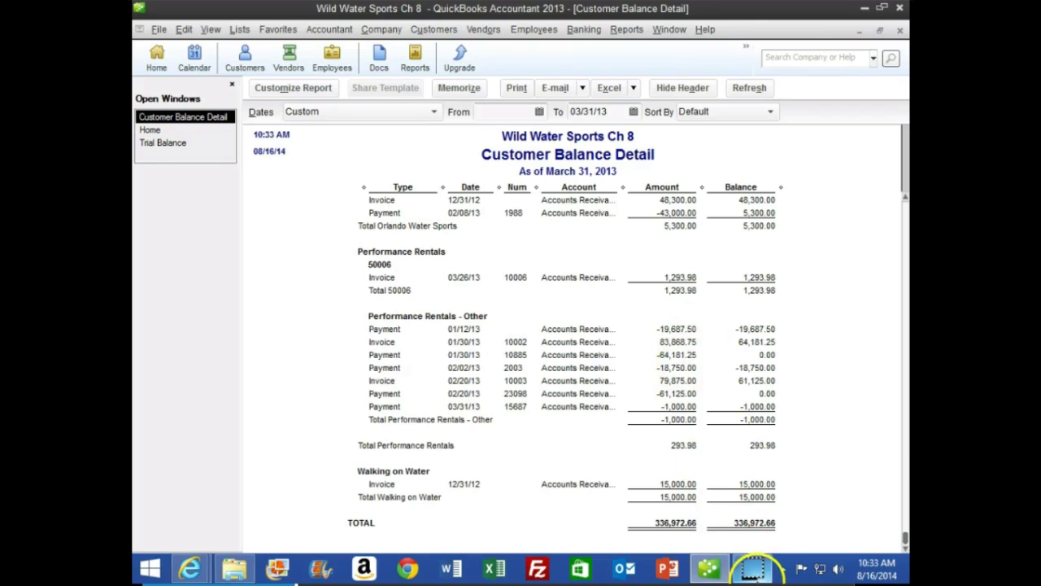
{"action": "scroll", "coordinate": [280, 378], "scroll_direction": "up", "scroll_amount": 3}
{"action": "scroll", "coordinate": [281, 378], "scroll_direction": "down", "scroll_amount": 3}
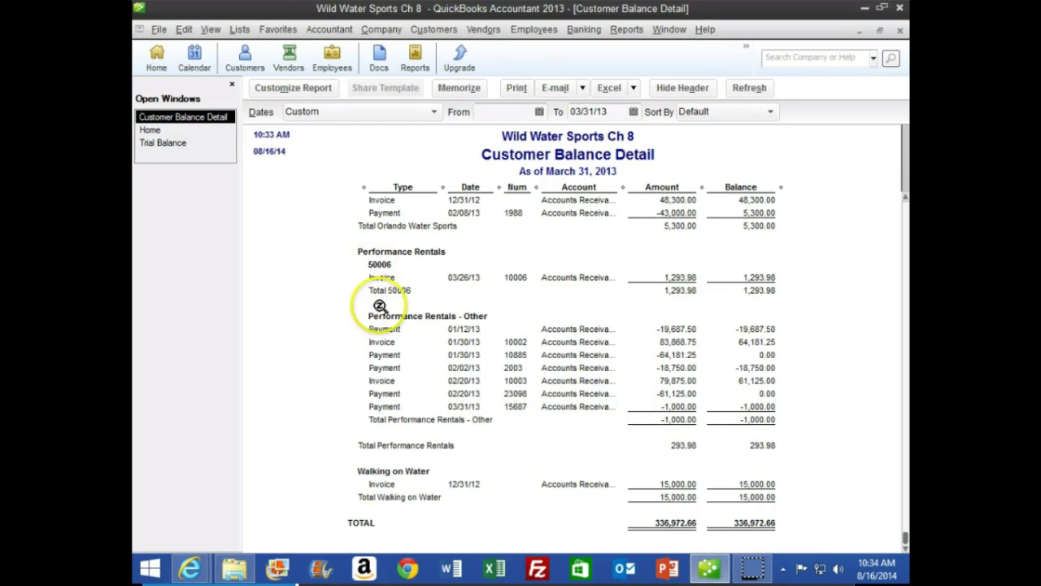
{"action": "left_click", "coordinate": [678, 411]}
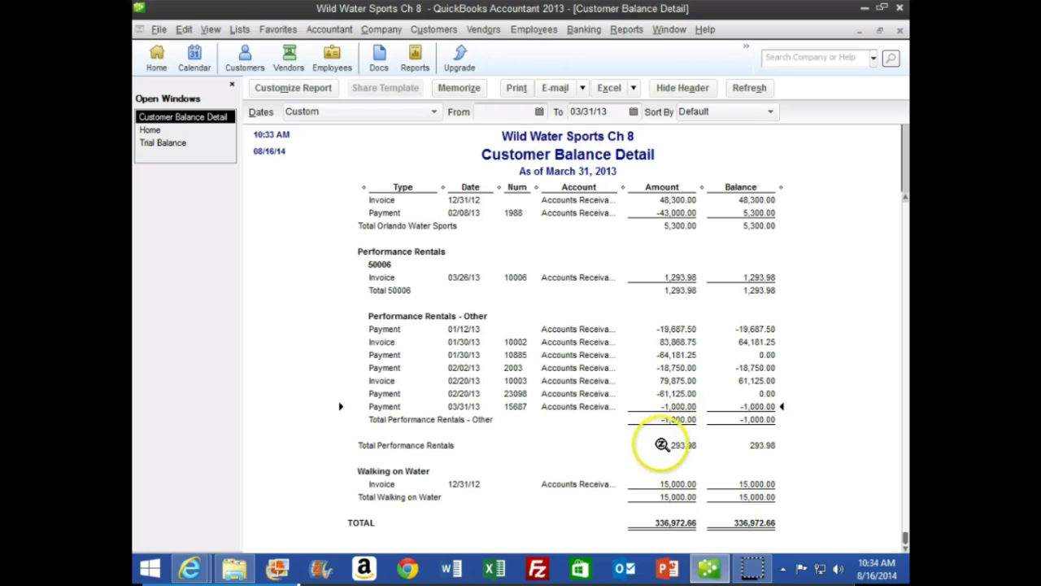
Step: Check Accounts Receivable in the Trial Balance and reread the Performance Rentals deposit instructions on page 235 of the online textbook
{"action": "left_click", "coordinate": [164, 144]}
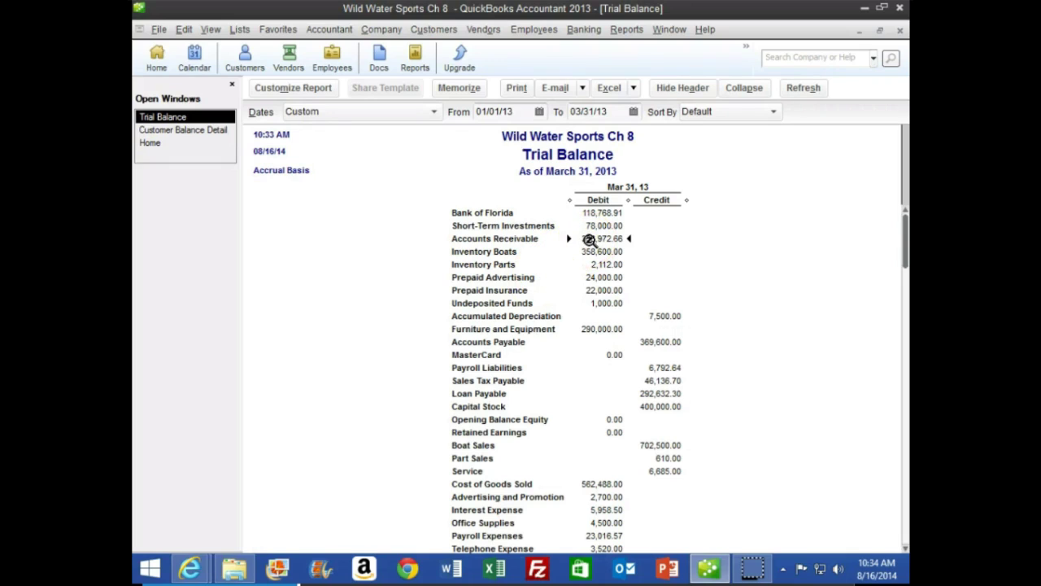
{"action": "double_click", "coordinate": [585, 241]}
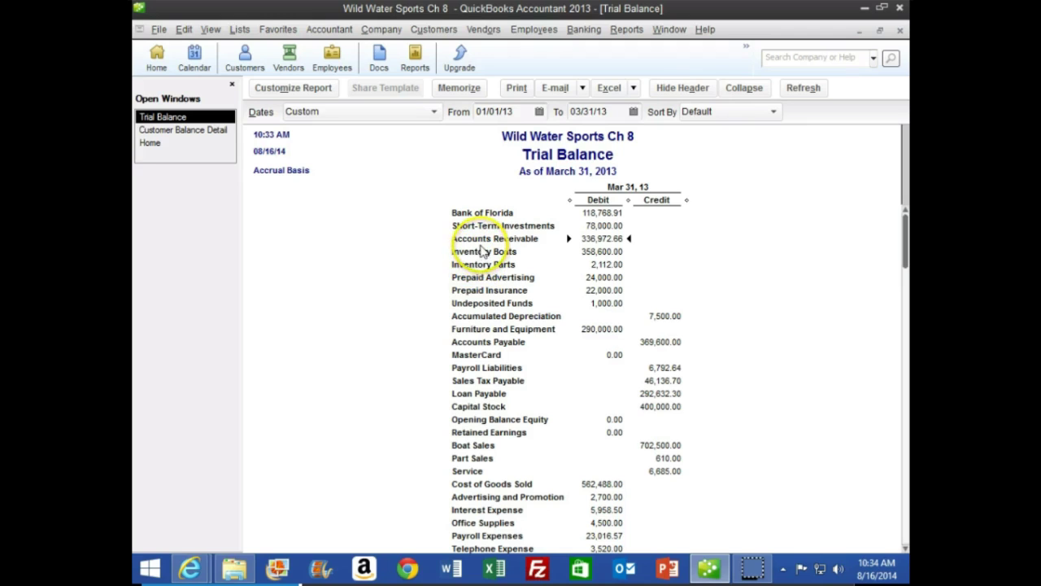
{"action": "mouse_move", "coordinate": [192, 568]}
{"action": "left_click", "coordinate": [427, 492]}
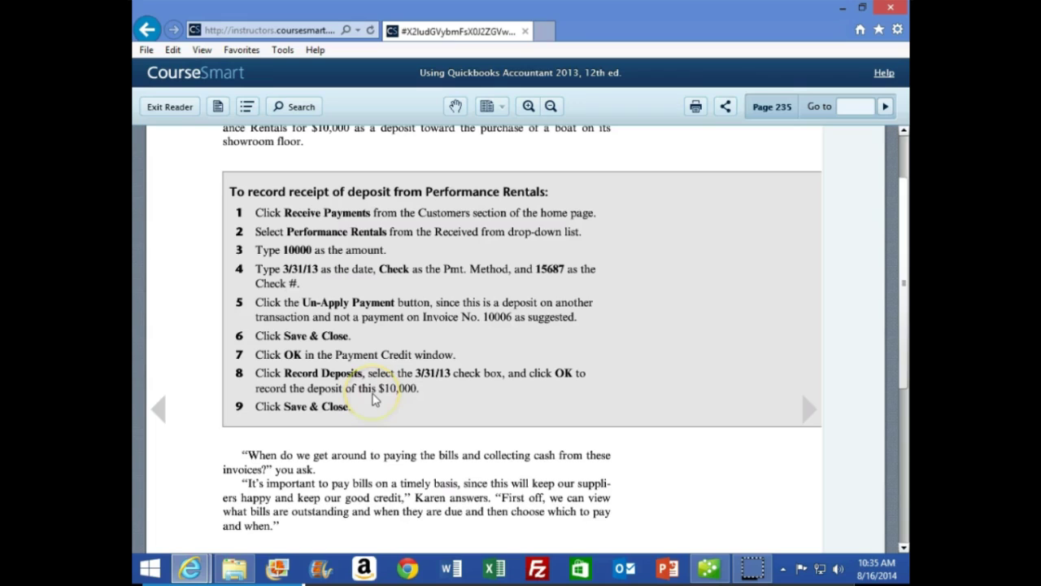
{"action": "left_click", "coordinate": [195, 572]}
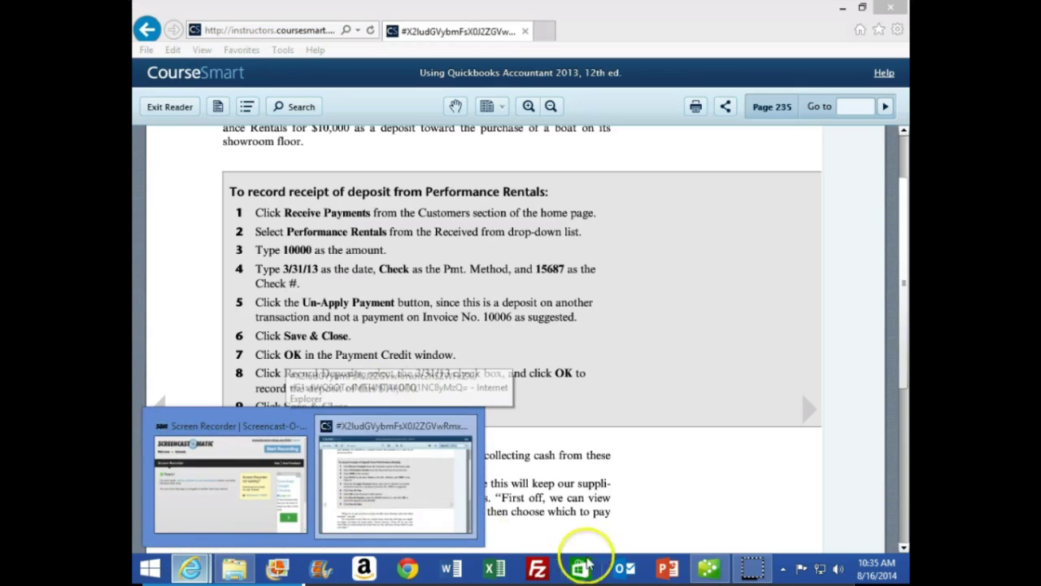
Step: Switch to QuickBooks and reopen the saved 03/31/13 Performance Rentals customer payment
{"action": "left_click", "coordinate": [709, 568]}
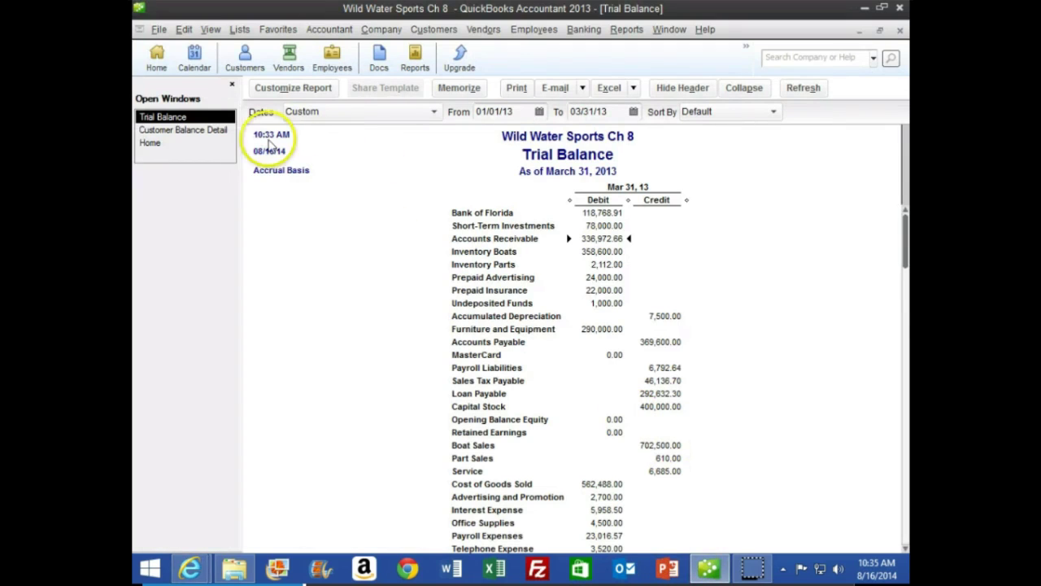
{"action": "left_click", "coordinate": [183, 131]}
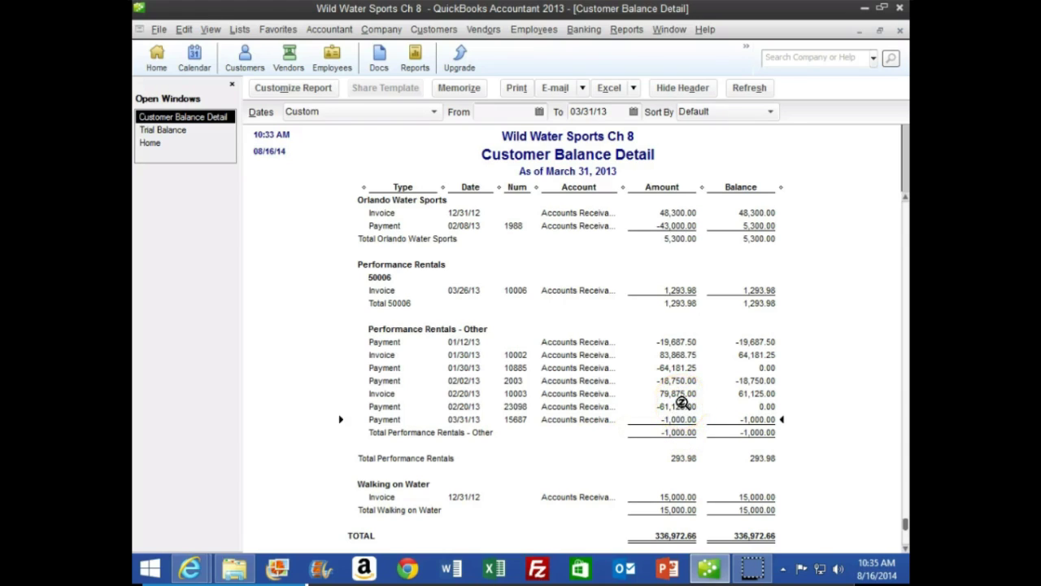
{"action": "left_click", "coordinate": [156, 57]}
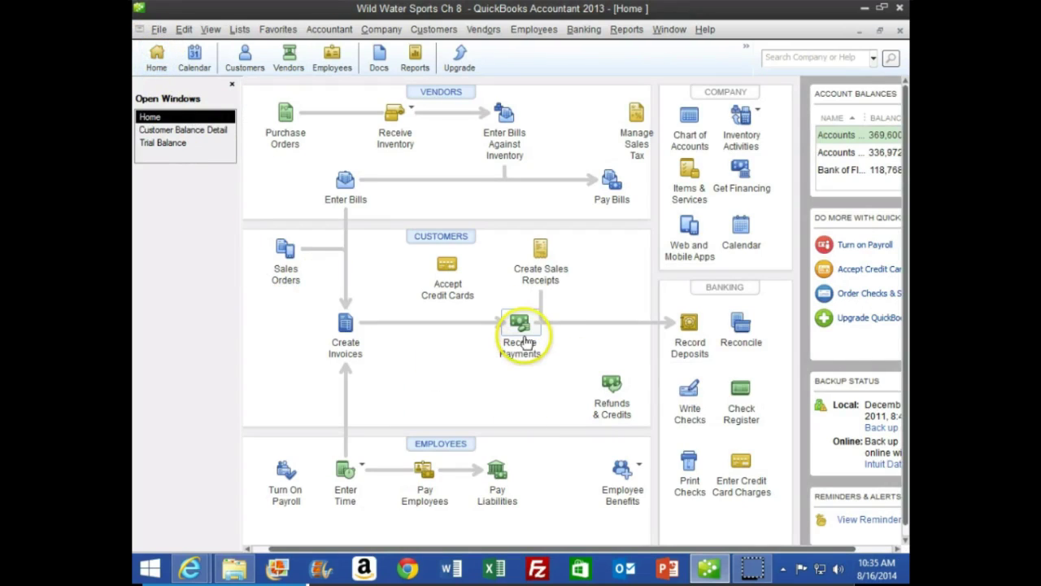
{"action": "left_click", "coordinate": [520, 327]}
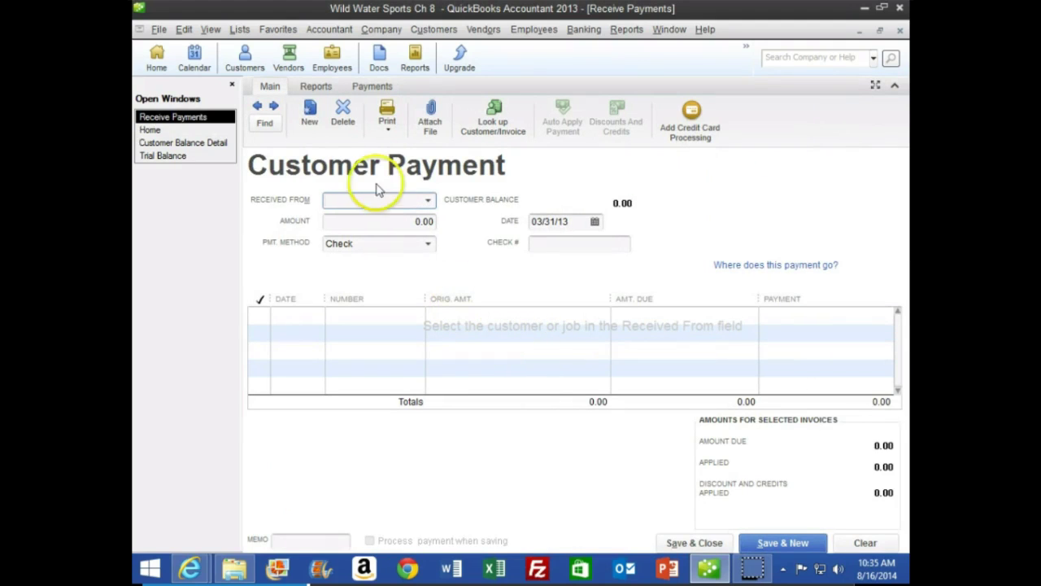
{"action": "left_click", "coordinate": [254, 105]}
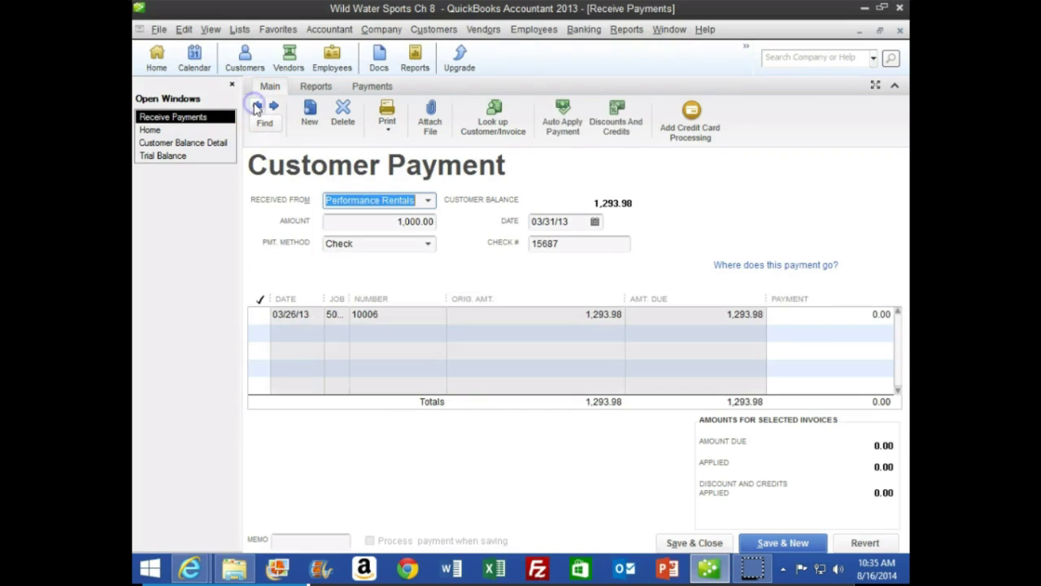
Step: Change the Performance Rentals payment amount to 10,000.00, then save and close the corrected payment
{"action": "left_click", "coordinate": [413, 220]}
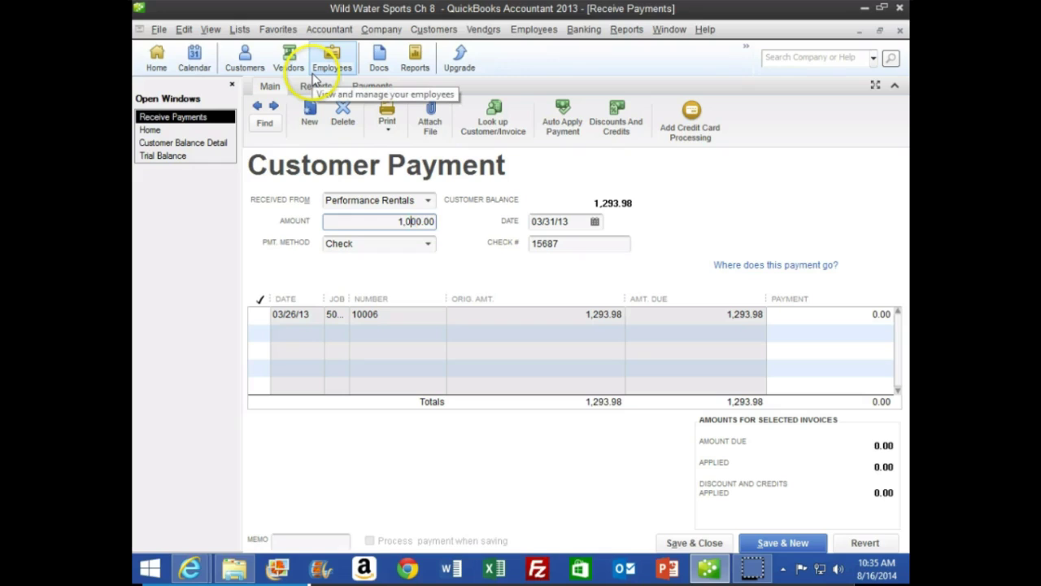
{"action": "type", "text": "0"}
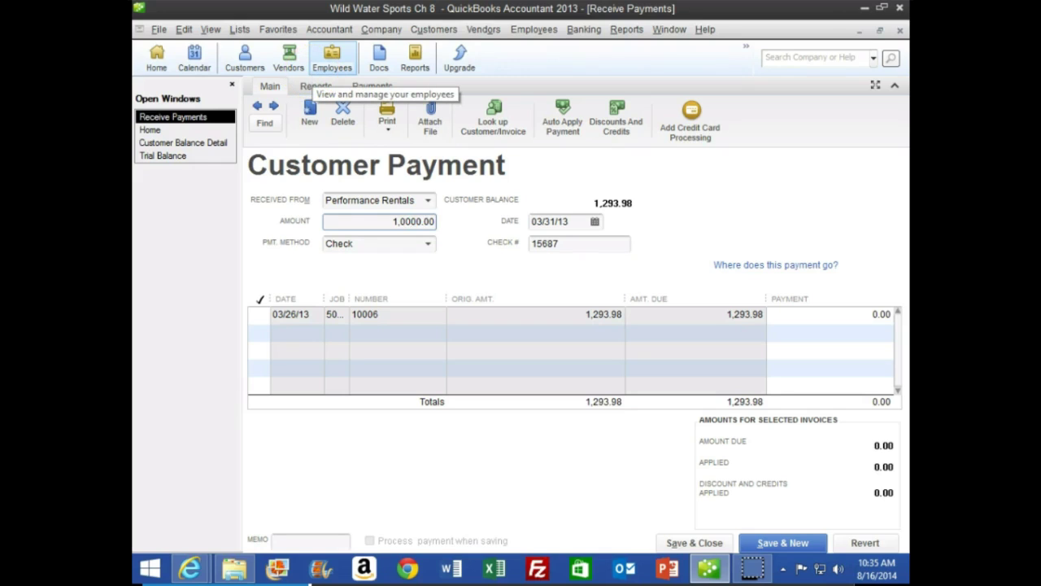
{"action": "key", "text": "BackSpace"}
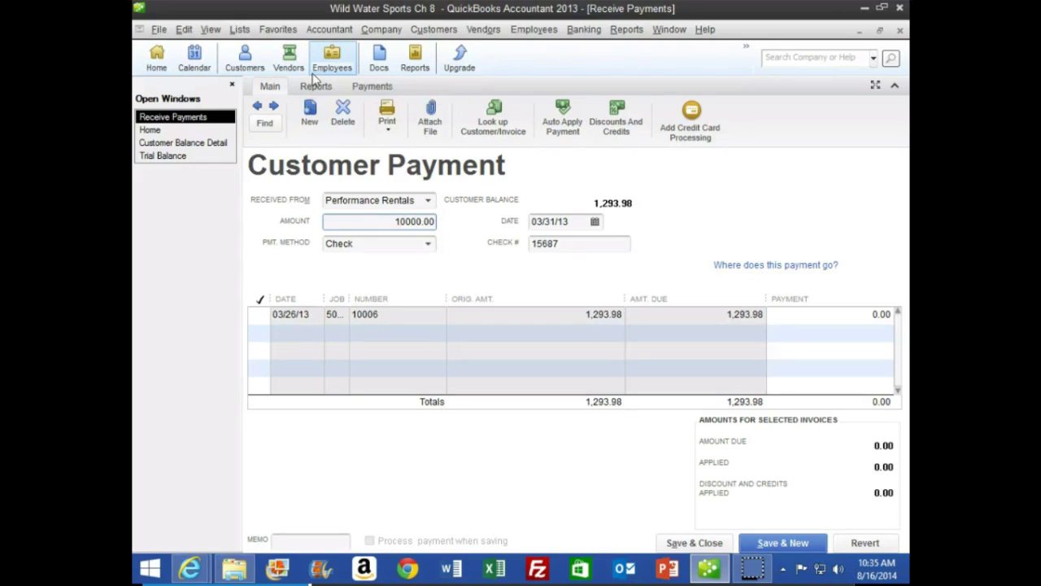
{"action": "left_click", "coordinate": [717, 549]}
{"action": "left_click", "coordinate": [453, 189]}
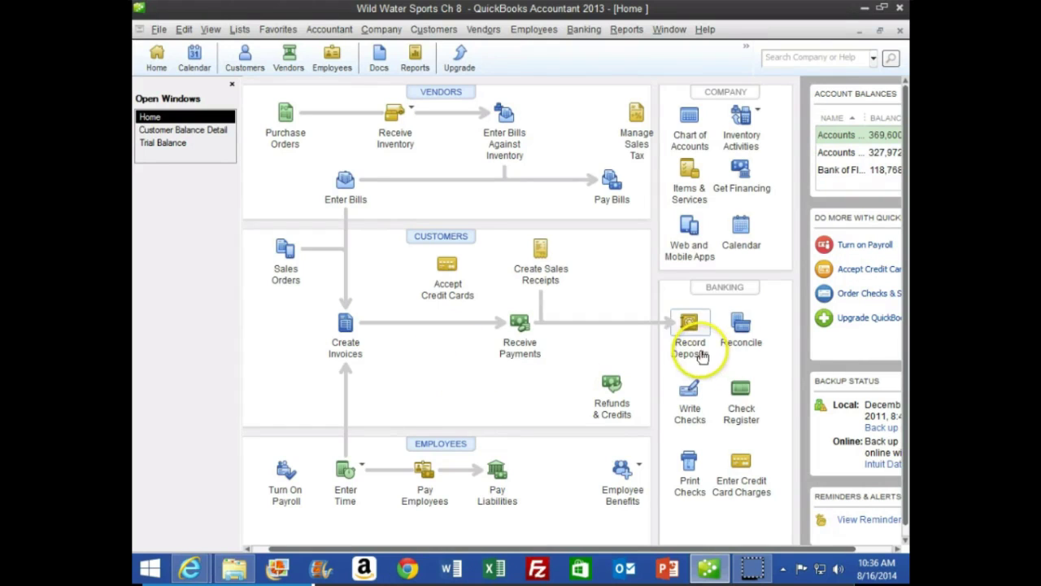
{"action": "left_click", "coordinate": [690, 329]}
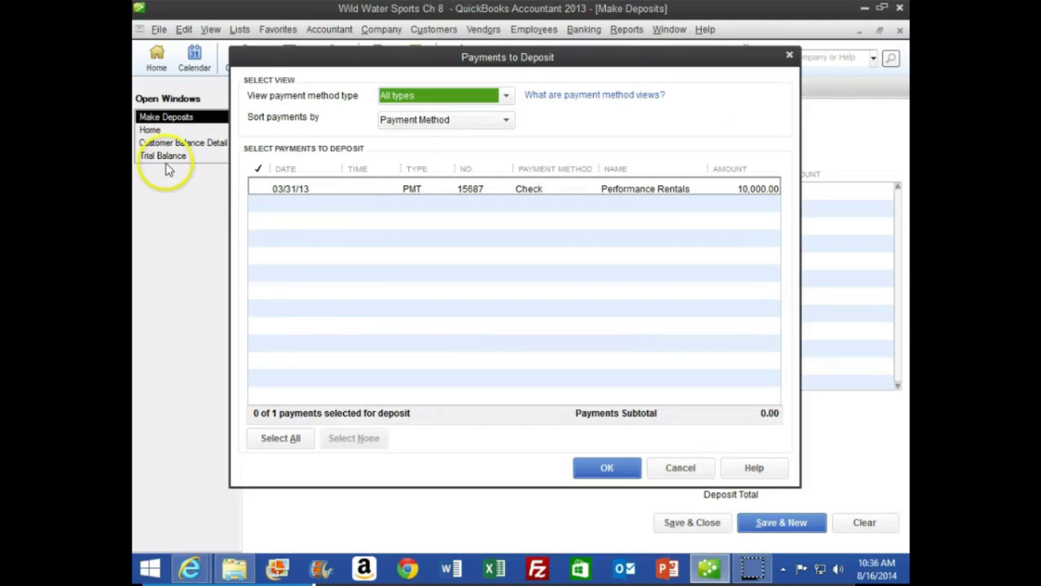
{"action": "left_click", "coordinate": [789, 54]}
{"action": "left_click", "coordinate": [901, 31]}
Step: Examine Undeposited Funds in the Trial Balance and bring up the Customer Balance Detail report
{"action": "left_click", "coordinate": [168, 143]}
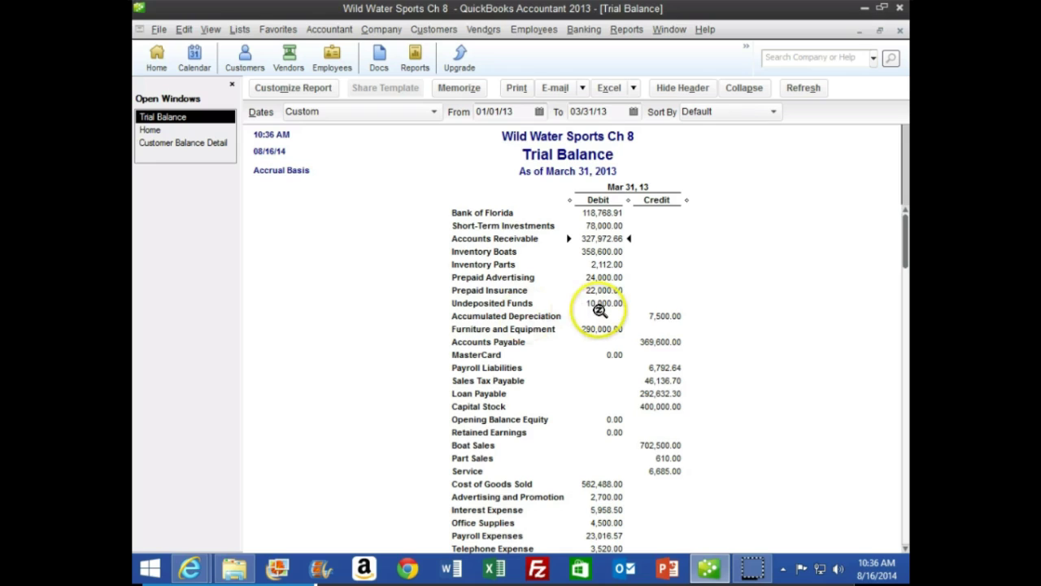
{"action": "left_click", "coordinate": [598, 302]}
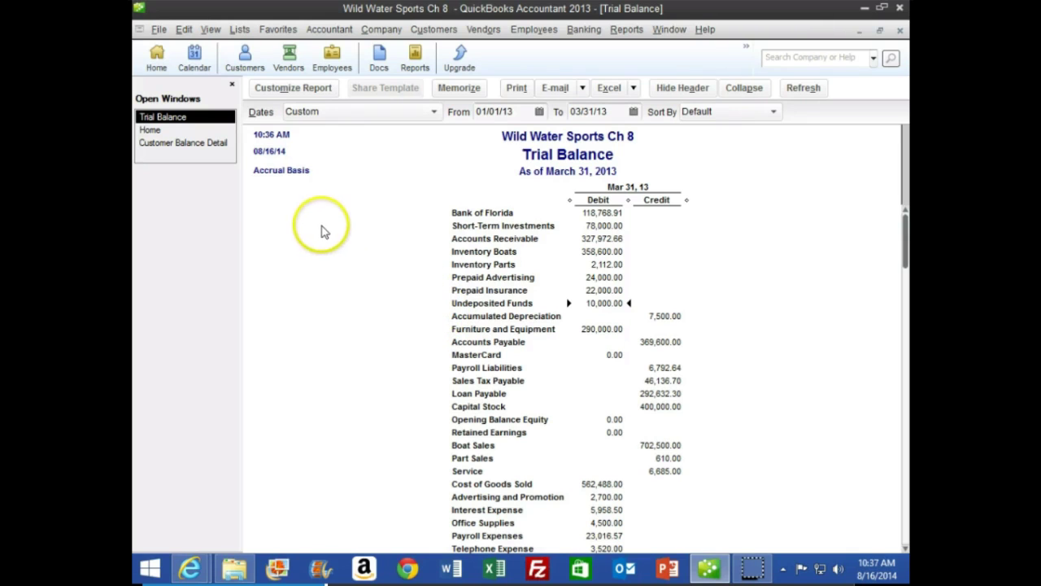
{"action": "left_click", "coordinate": [165, 147]}
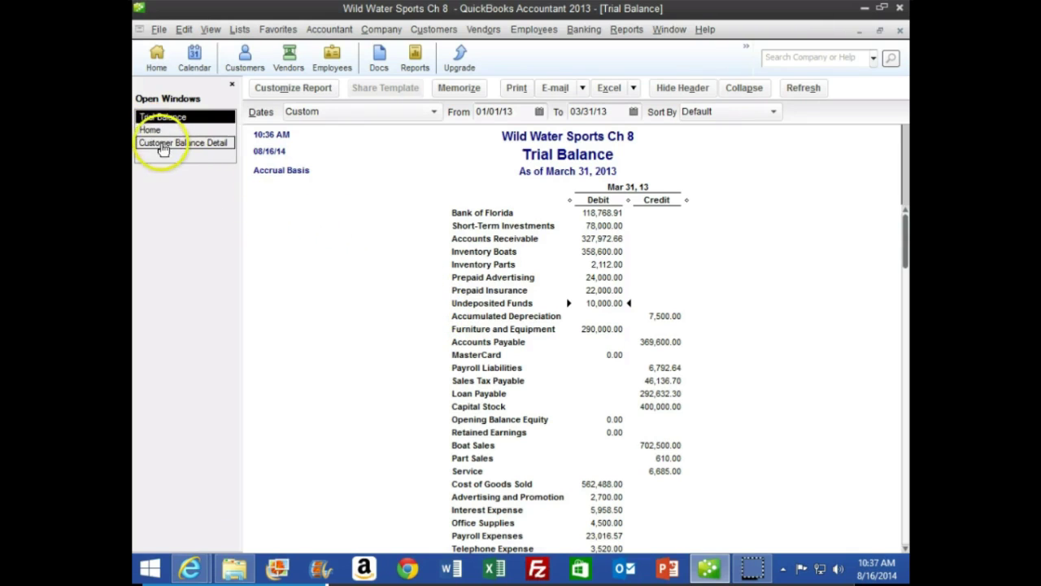
Step: Deposit the 03/31/13 Performance Rentals check payment of 10,000.00 into Bank of Florida, then save and close the deposit
{"action": "left_click", "coordinate": [150, 142]}
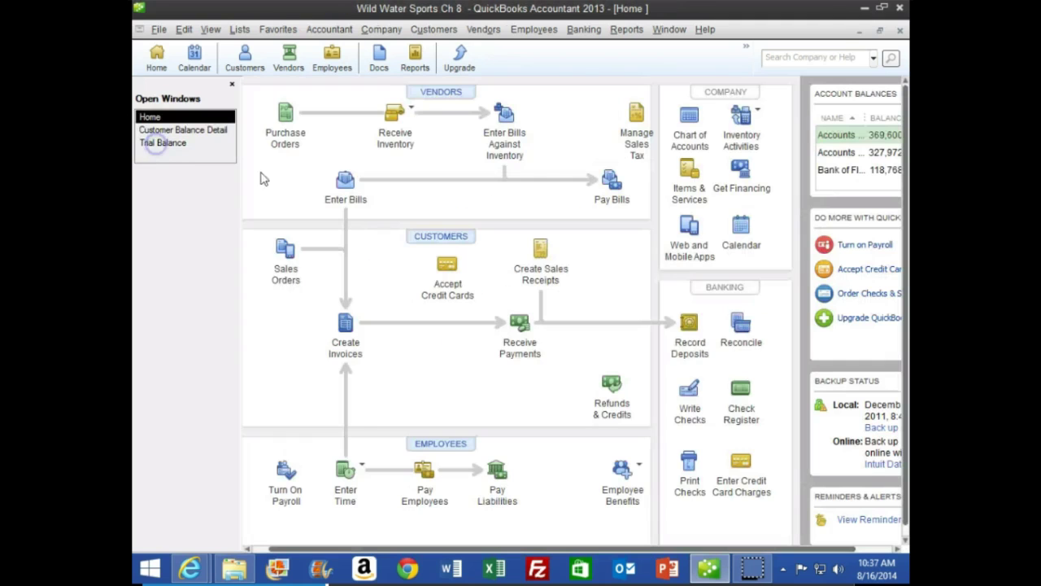
{"action": "left_click", "coordinate": [689, 334]}
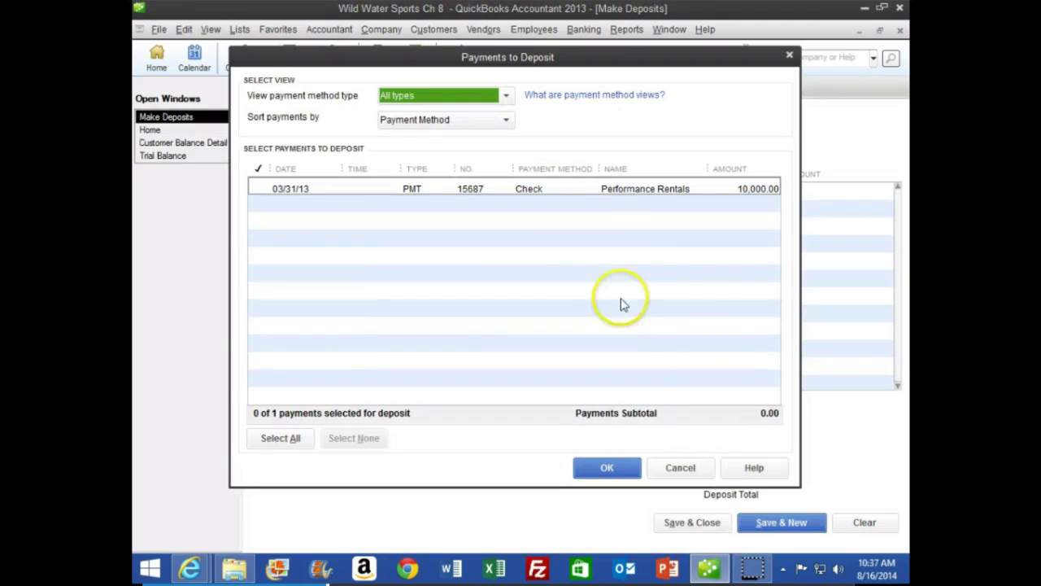
{"action": "left_click", "coordinate": [254, 189]}
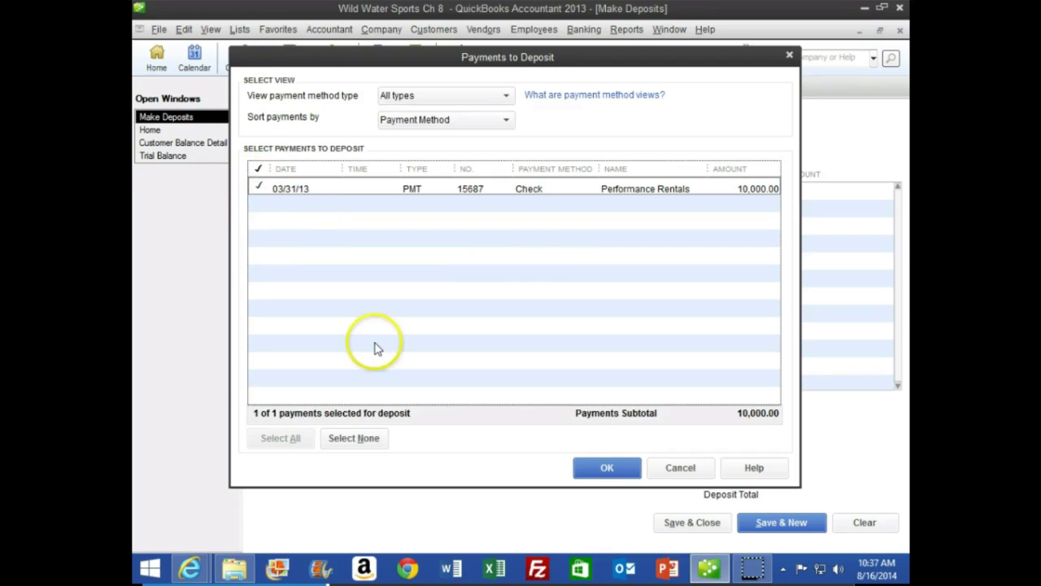
{"action": "left_click", "coordinate": [601, 467]}
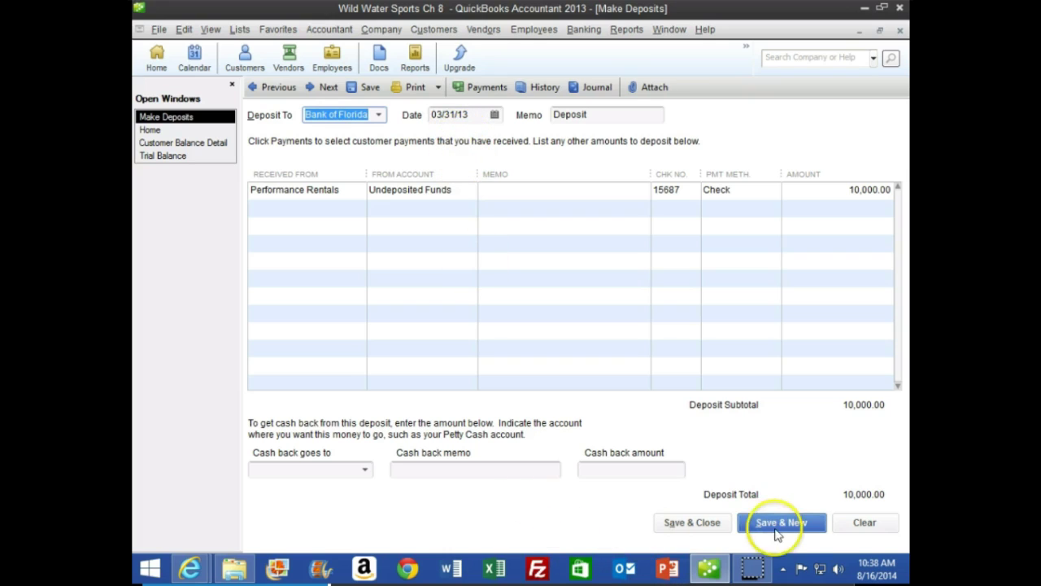
{"action": "left_click", "coordinate": [692, 522]}
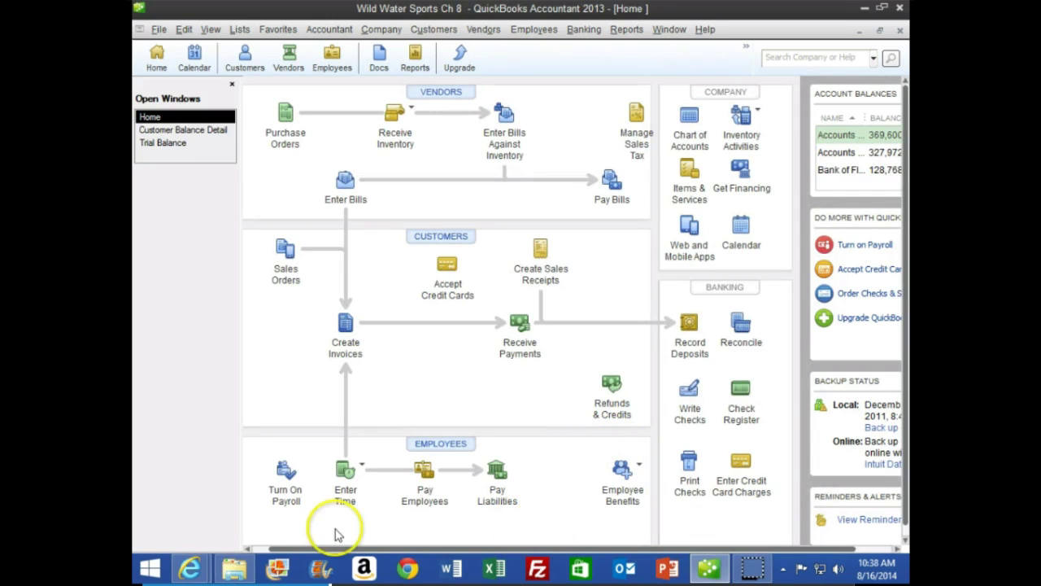
Step: Switch to the online textbook and read the page 235 instructions for choosing and paying bills
{"action": "mouse_move", "coordinate": [187, 574]}
{"action": "left_click", "coordinate": [396, 484]}
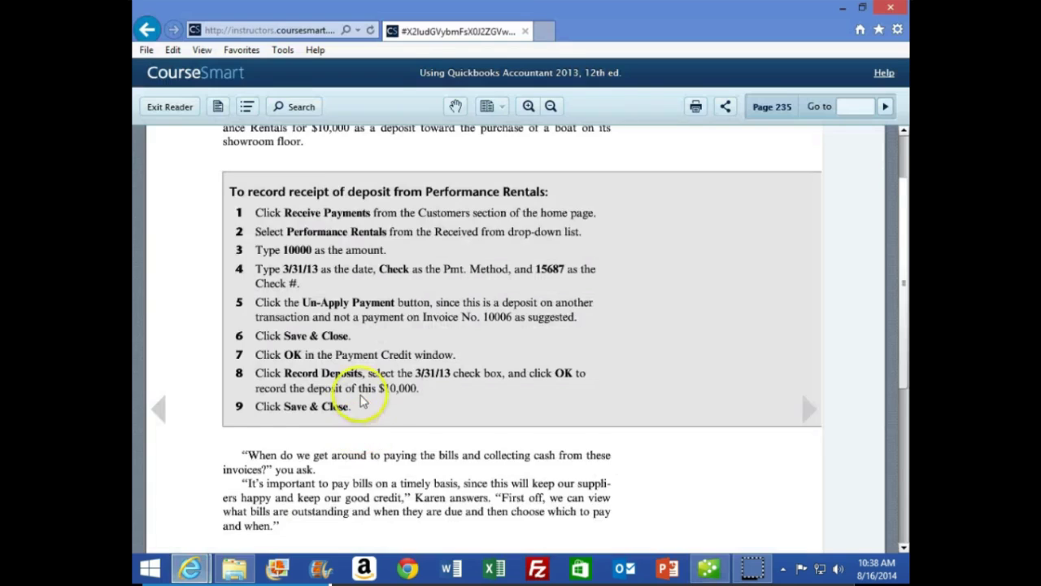
{"action": "scroll", "coordinate": [361, 396], "scroll_direction": "down", "scroll_amount": 6}
{"action": "scroll", "coordinate": [356, 398], "scroll_direction": "down", "scroll_amount": 1}
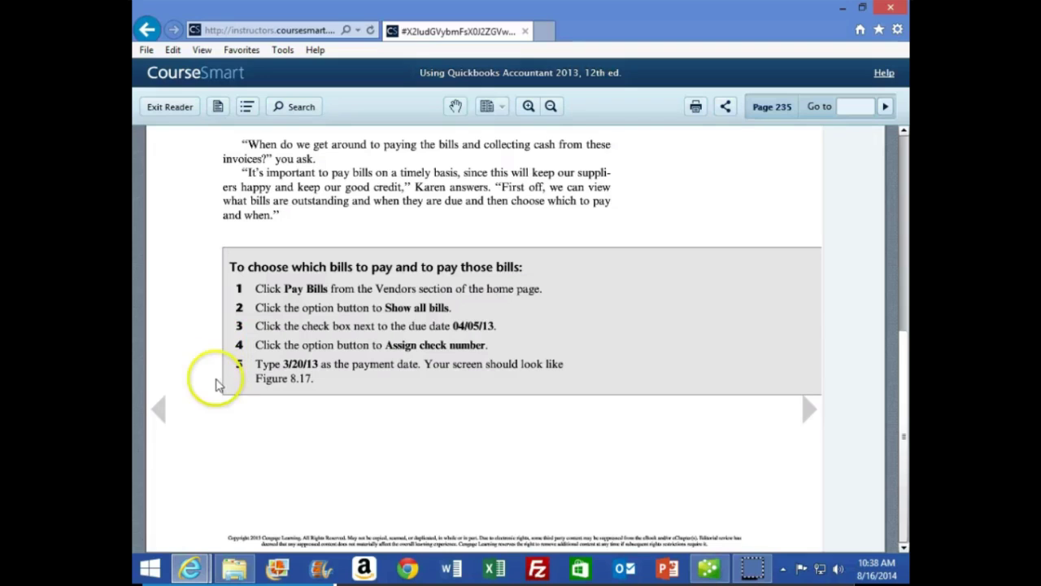
Step: Switch to QuickBooks, show all unpaid bills for payment and select the Malibu Boats bill due 04/05/13
{"action": "left_click", "coordinate": [706, 563]}
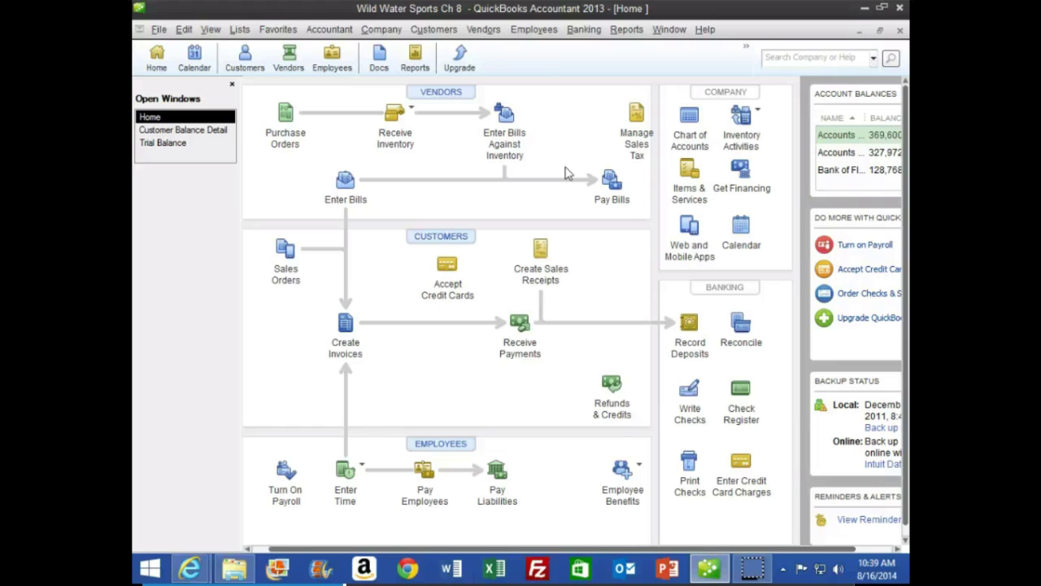
{"action": "left_click", "coordinate": [609, 192]}
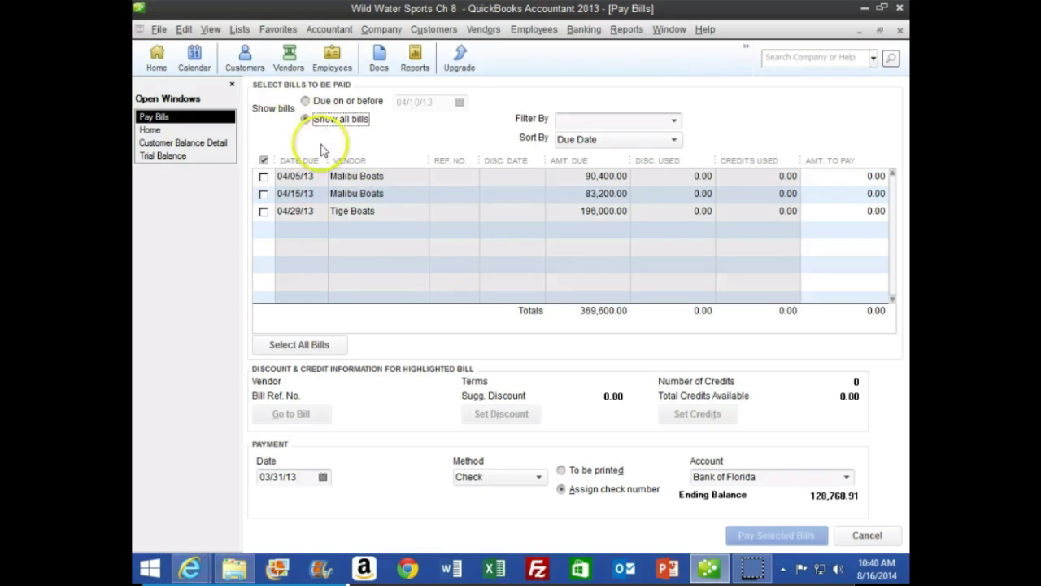
{"action": "left_click", "coordinate": [263, 175]}
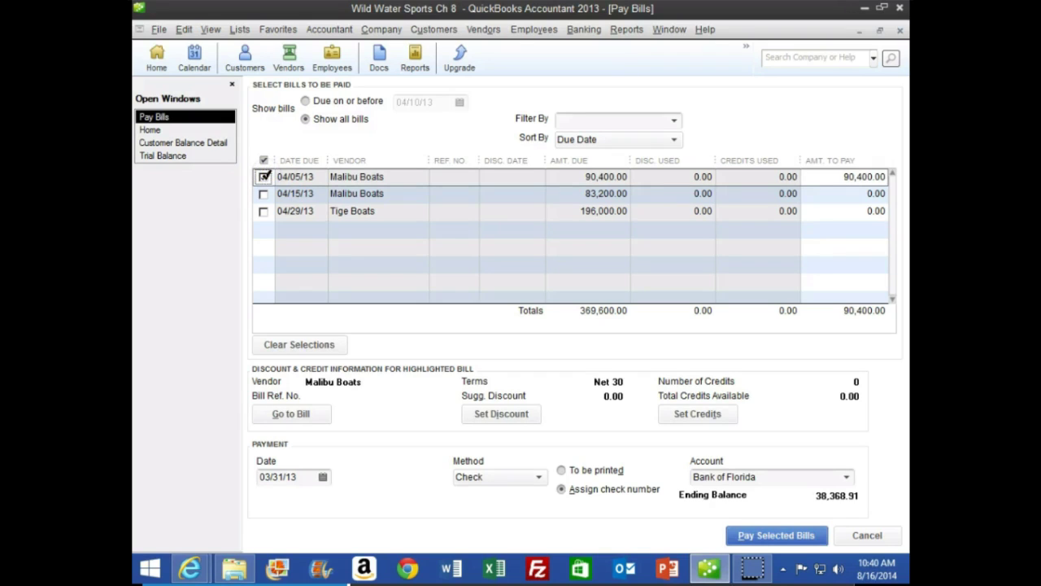
Step: Set the bill payment to use an assigned check number and date it 03/20/13
{"action": "left_click", "coordinate": [560, 489]}
{"action": "left_click", "coordinate": [511, 397]}
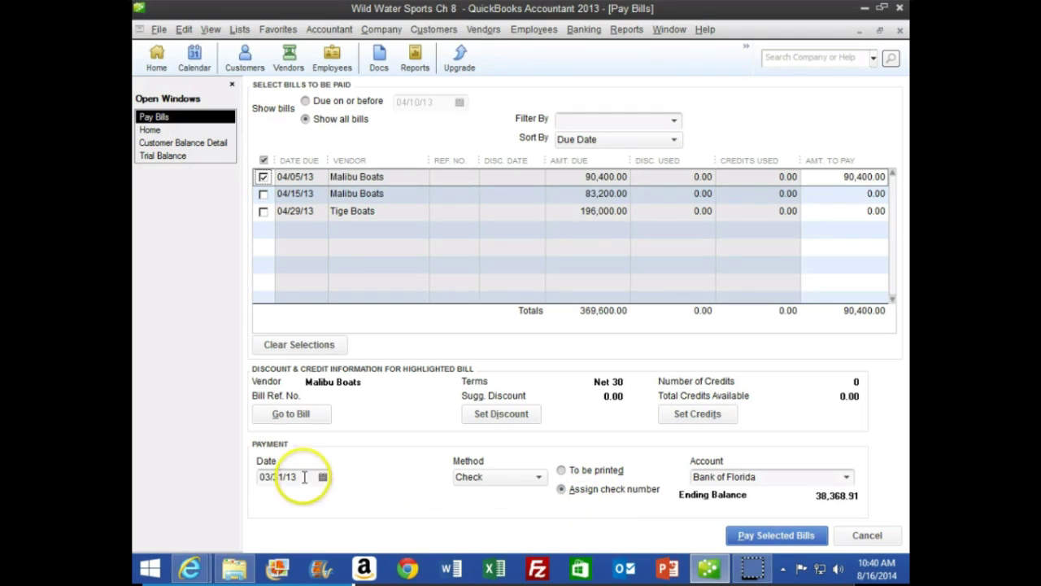
{"action": "left_click", "coordinate": [301, 477]}
{"action": "type", "text": "032013"}
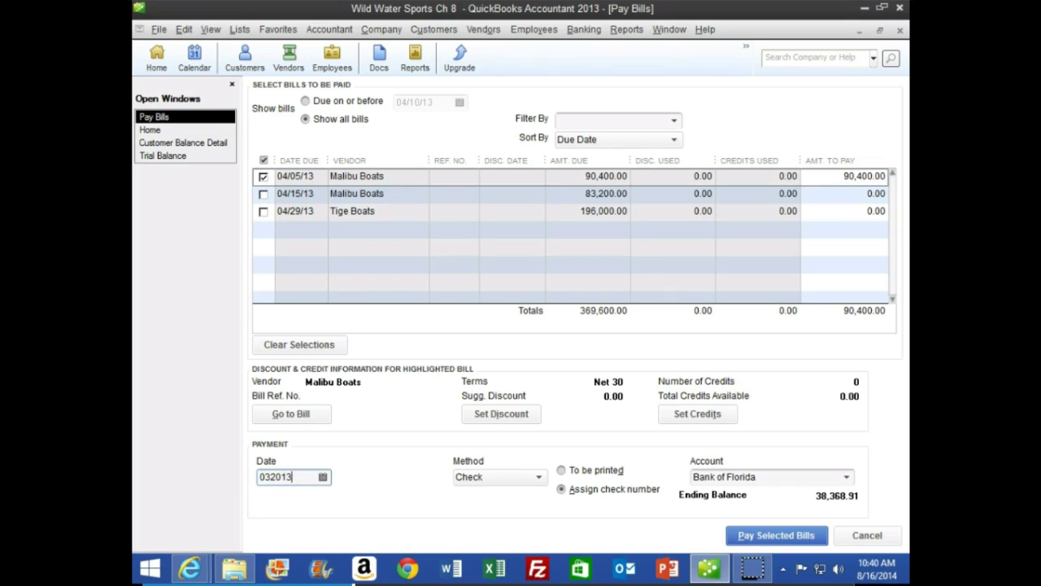
{"action": "key", "text": "Tab"}
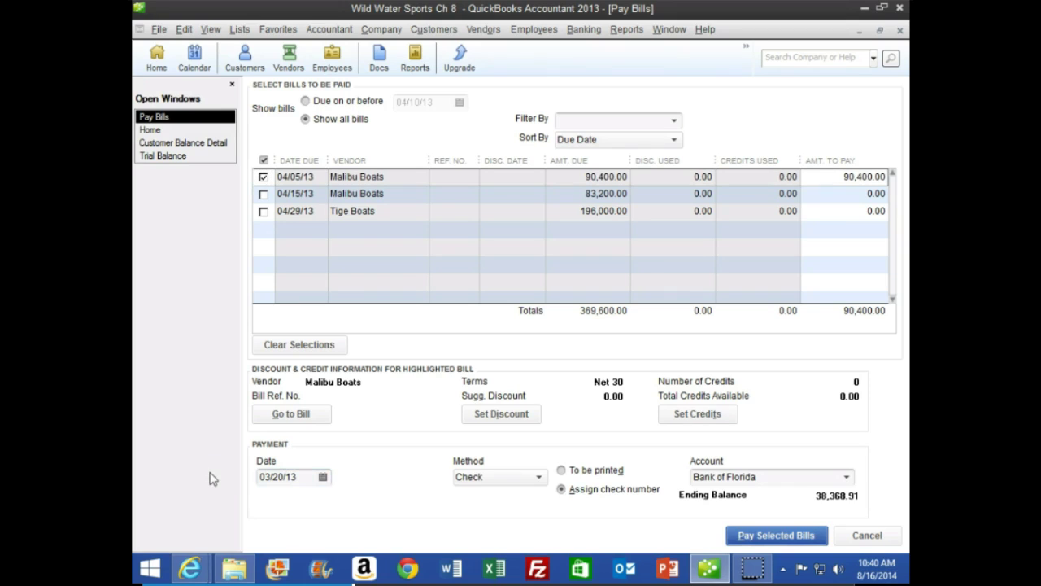
Step: Read the remaining bill payment instructions on page 236 of the online textbook and return to QuickBooks
{"action": "left_click", "coordinate": [293, 344]}
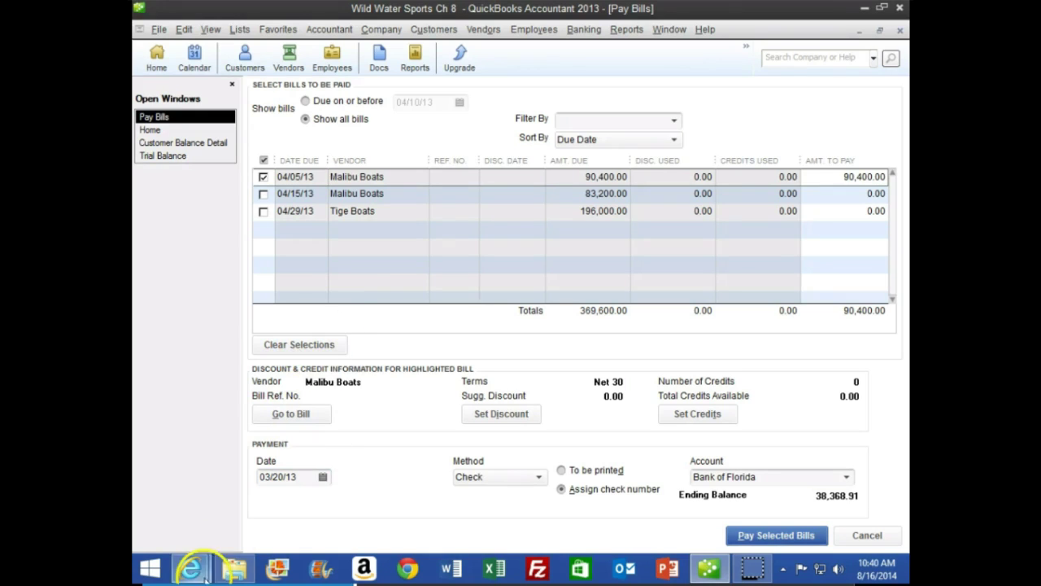
{"action": "left_click", "coordinate": [328, 511]}
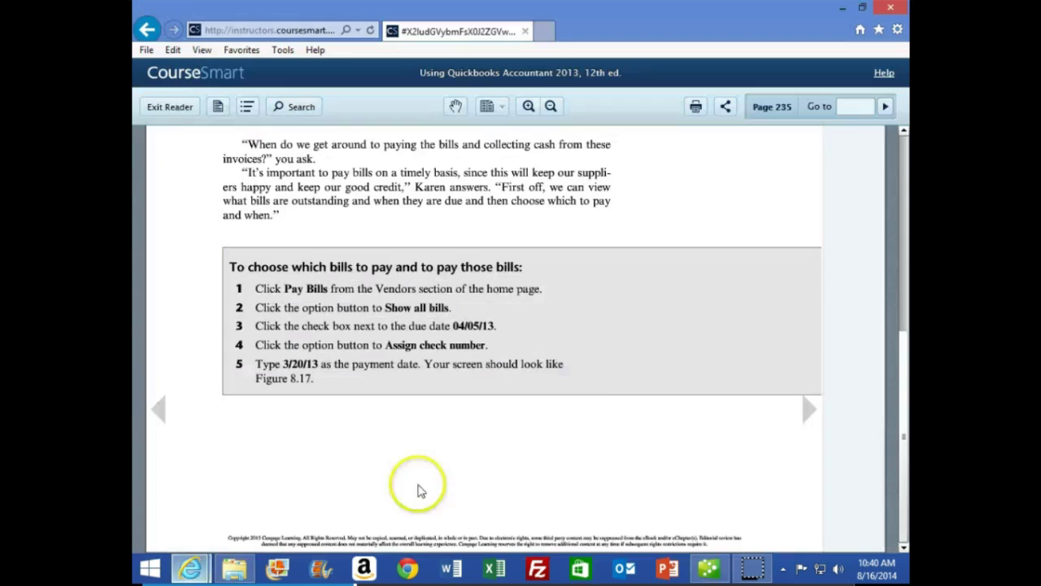
{"action": "left_click", "coordinate": [810, 411]}
{"action": "scroll", "coordinate": [236, 408], "scroll_direction": "down", "scroll_amount": 3}
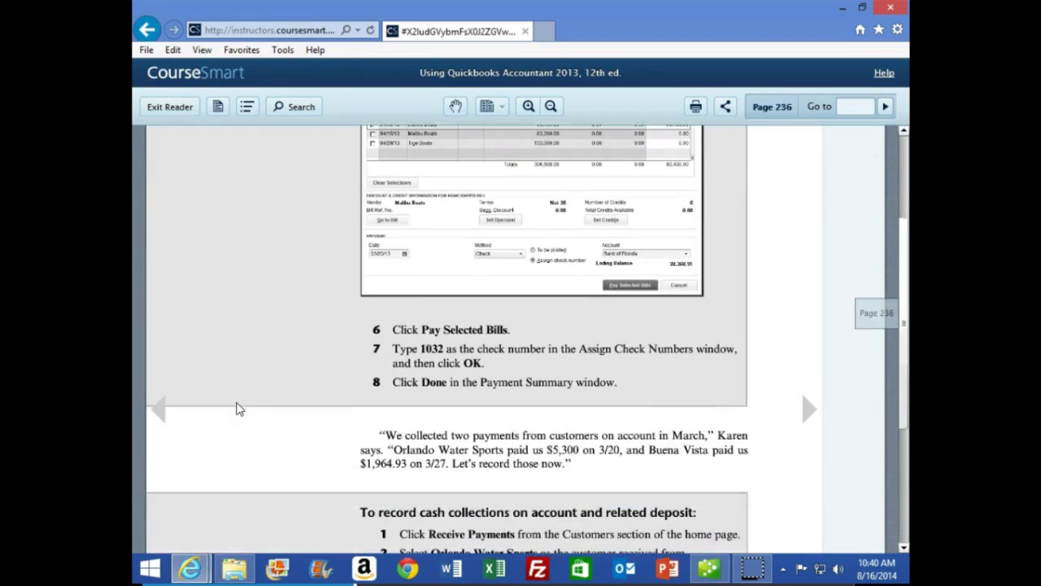
{"action": "scroll", "coordinate": [236, 408], "scroll_direction": "down", "scroll_amount": 1}
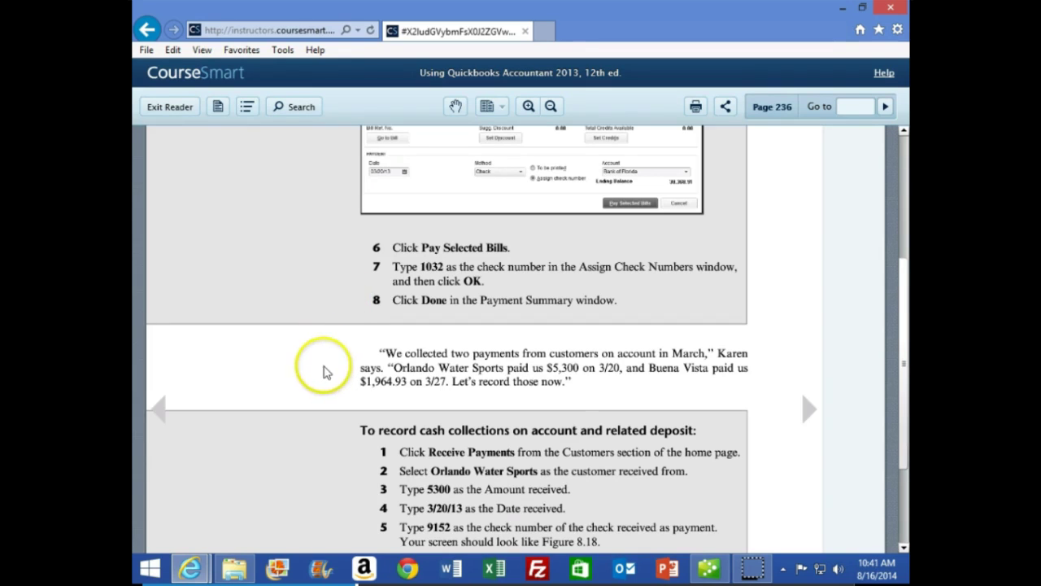
{"action": "left_click", "coordinate": [706, 567]}
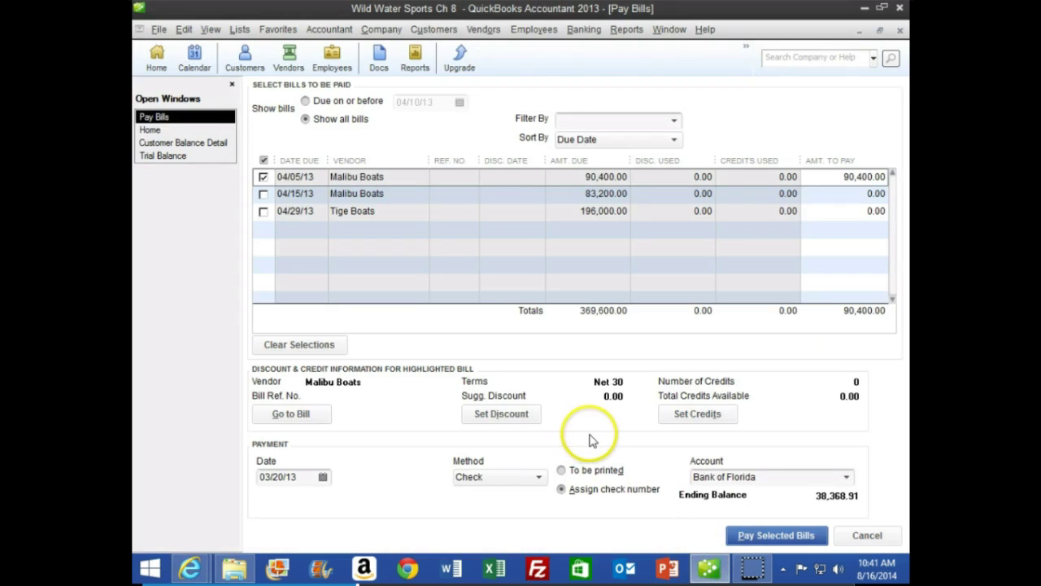
Step: Pay the selected Malibu Boats bill with check number 1032 and close the payment summary
{"action": "left_click", "coordinate": [746, 534]}
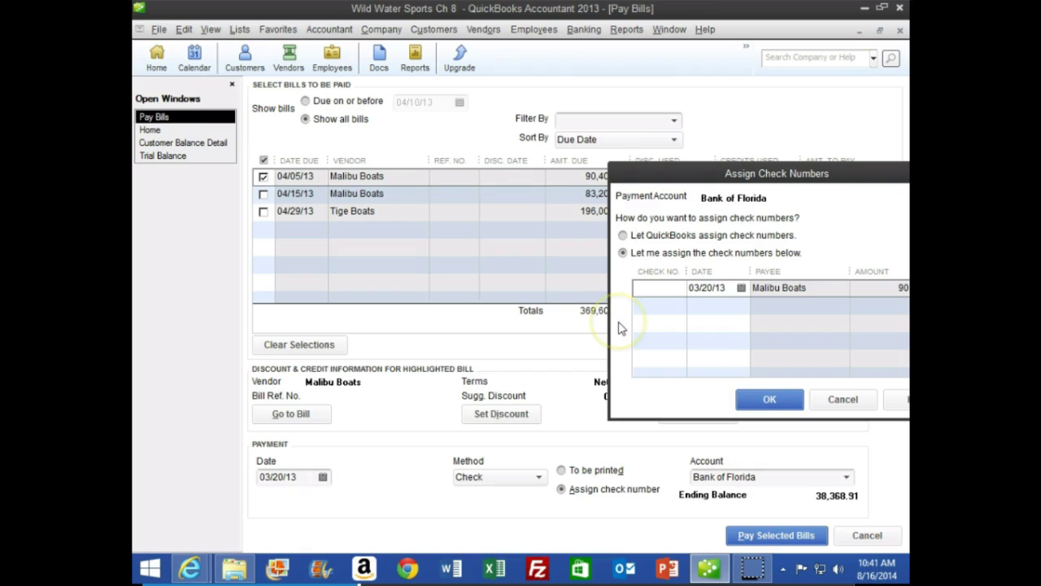
{"action": "type", "text": "1032"}
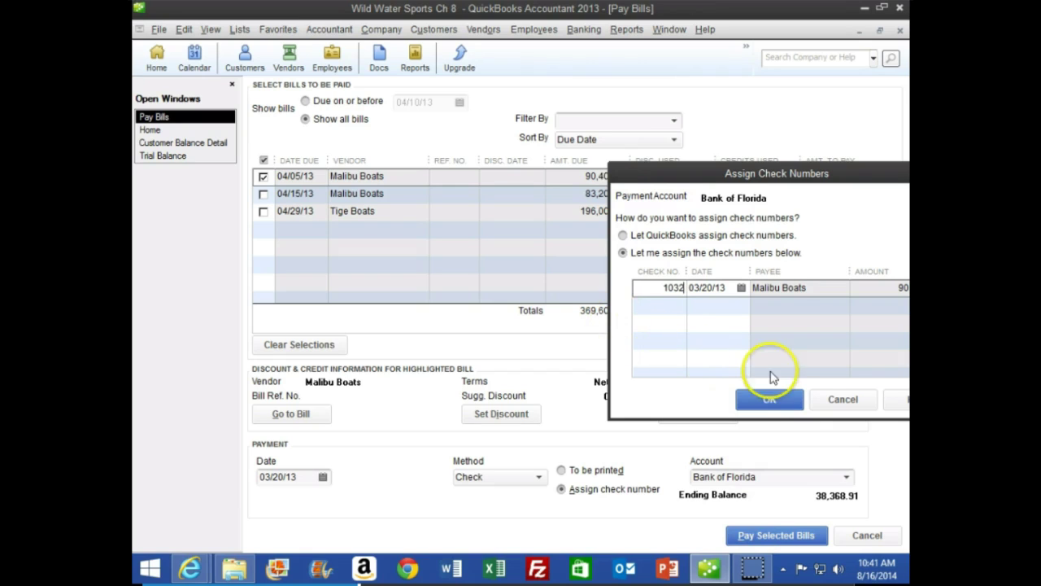
{"action": "left_click", "coordinate": [795, 400]}
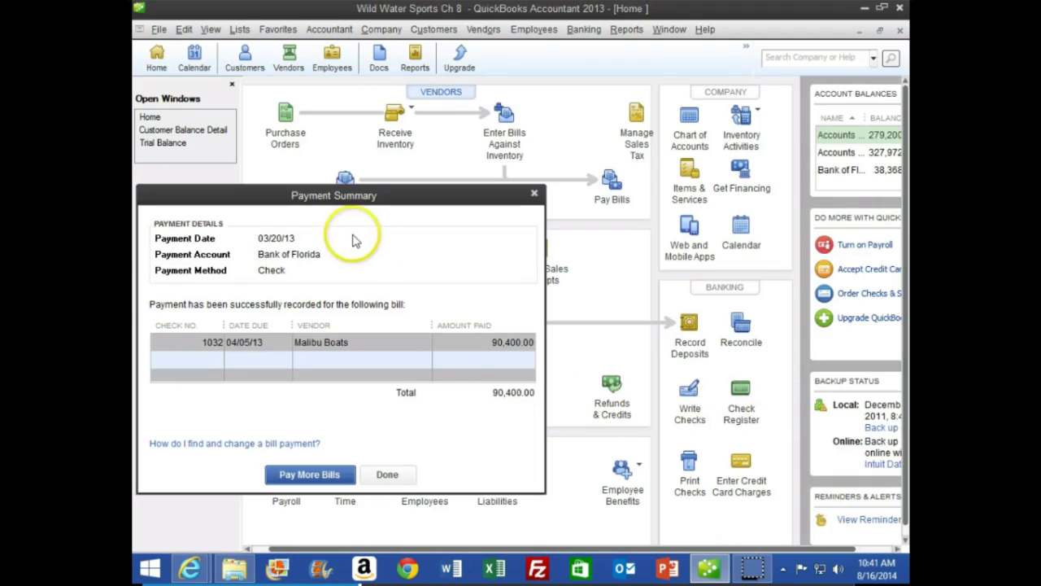
{"action": "left_click_drag", "start_coordinate": [354, 196], "coordinate": [494, 156]}
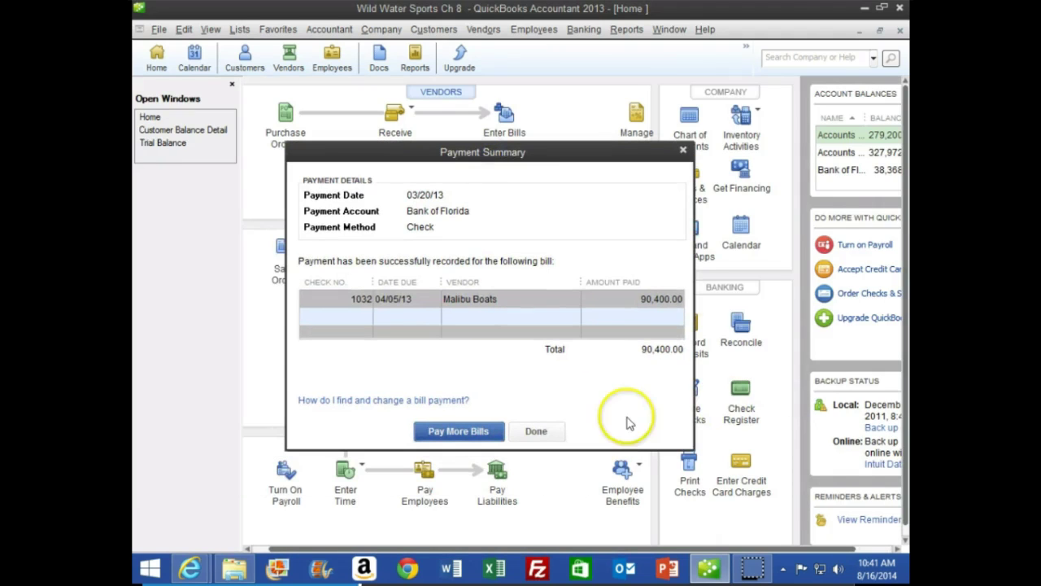
{"action": "left_click", "coordinate": [550, 436]}
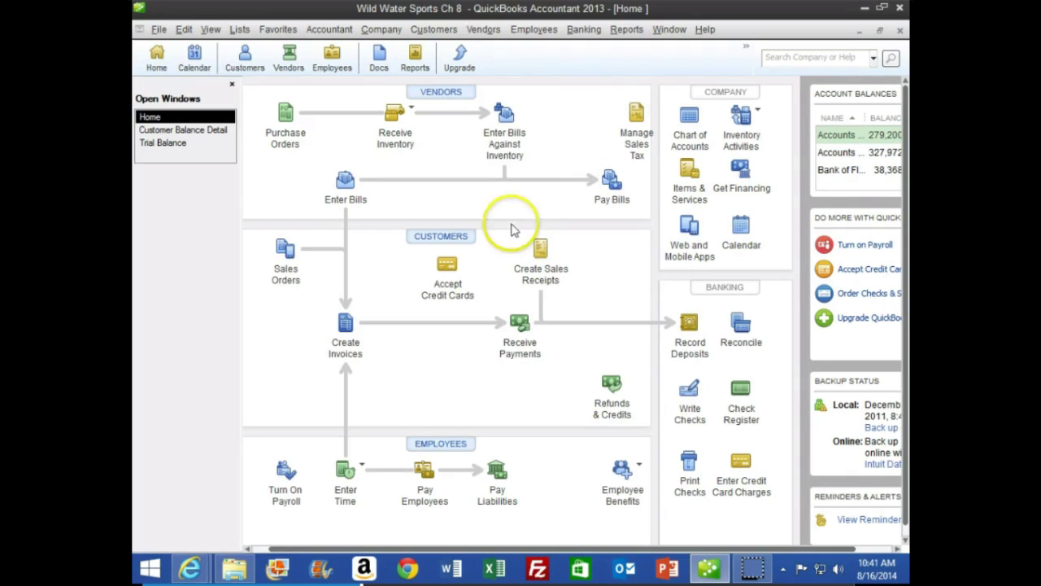
Step: Read the page 236 instructions for recording cash collections on account in the online textbook and return to QuickBooks
{"action": "mouse_move", "coordinate": [204, 573]}
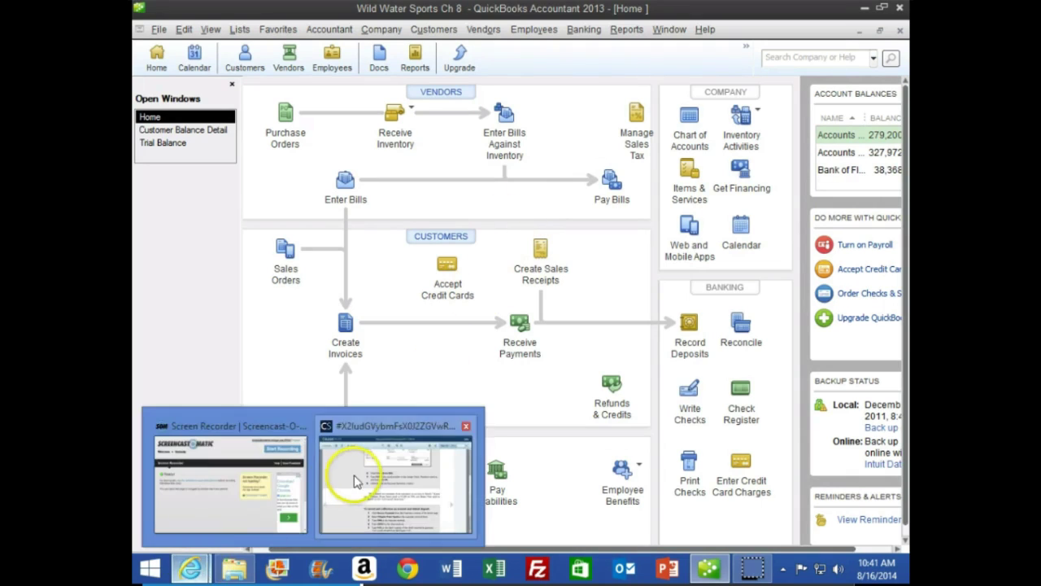
{"action": "left_click", "coordinate": [348, 480]}
{"action": "scroll", "coordinate": [341, 432], "scroll_direction": "down", "scroll_amount": 2}
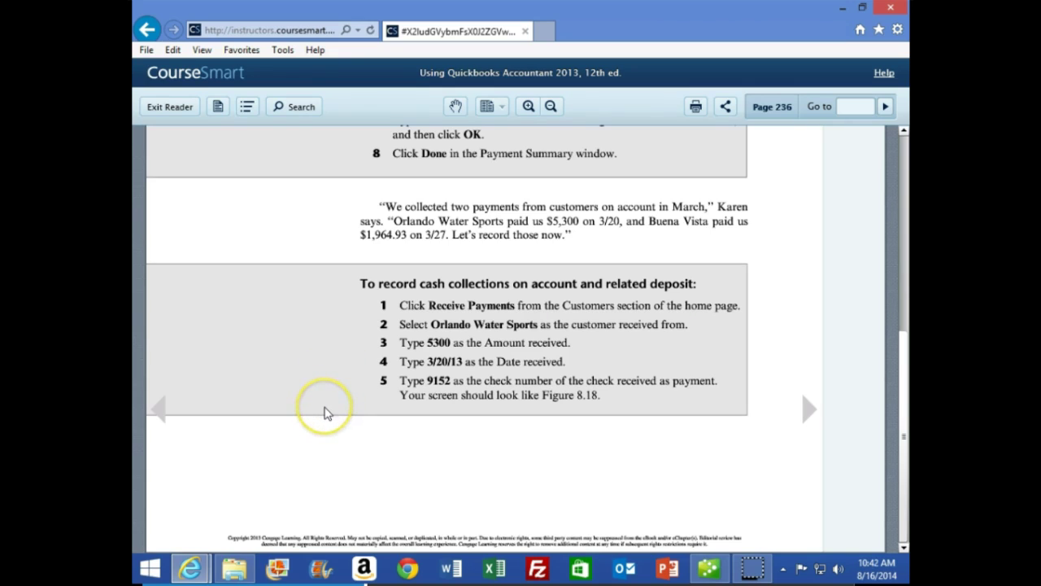
{"action": "left_click", "coordinate": [710, 569]}
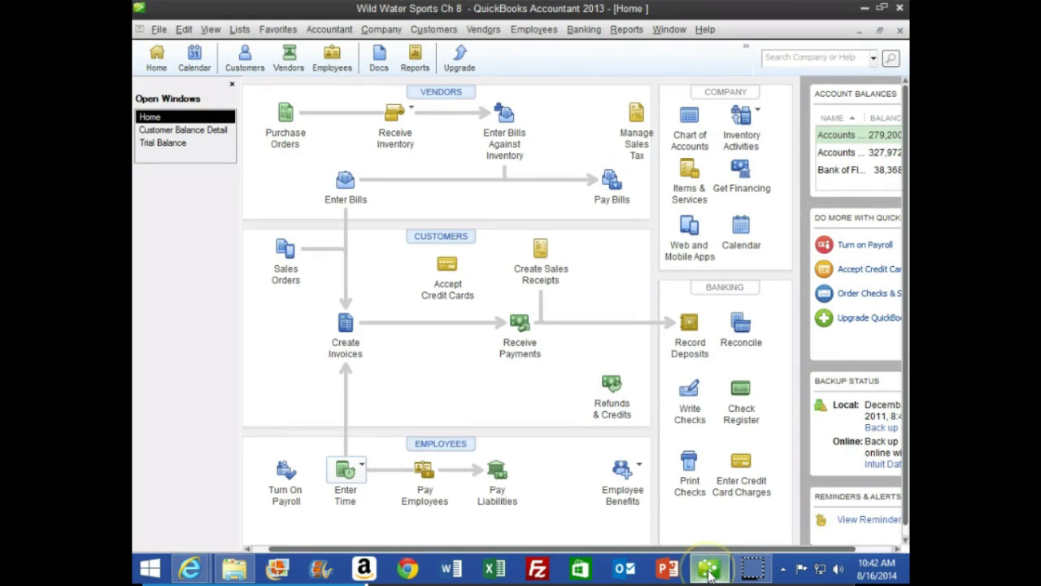
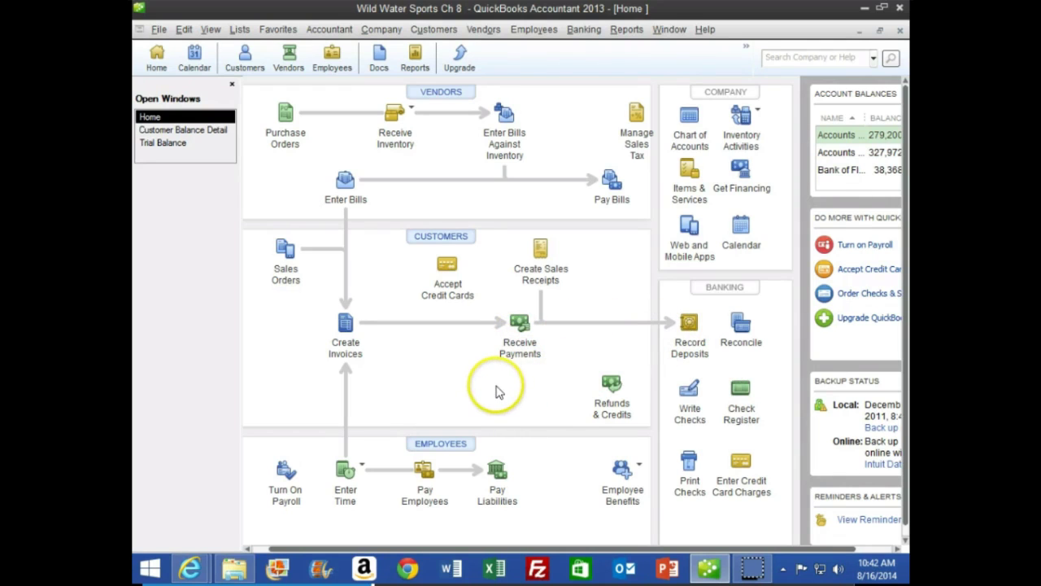
Step: Start a customer payment received from Orlando Water Sports for the amount of 5300
{"action": "left_click", "coordinate": [521, 323]}
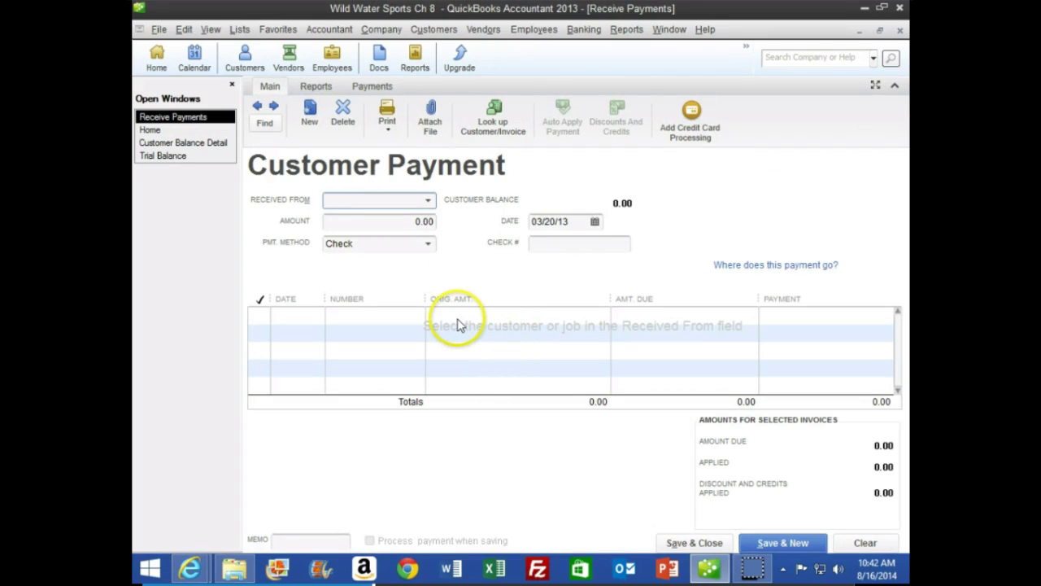
{"action": "type", "text": "Or"}
{"action": "key", "text": "Tab"}
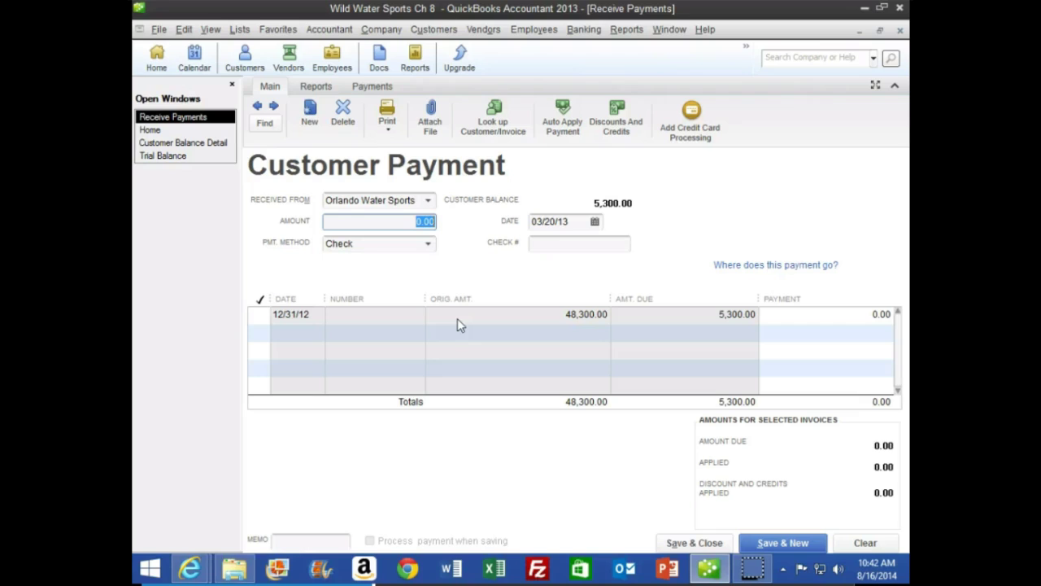
{"action": "type", "text": "5300"}
{"action": "key", "text": "Tab"}
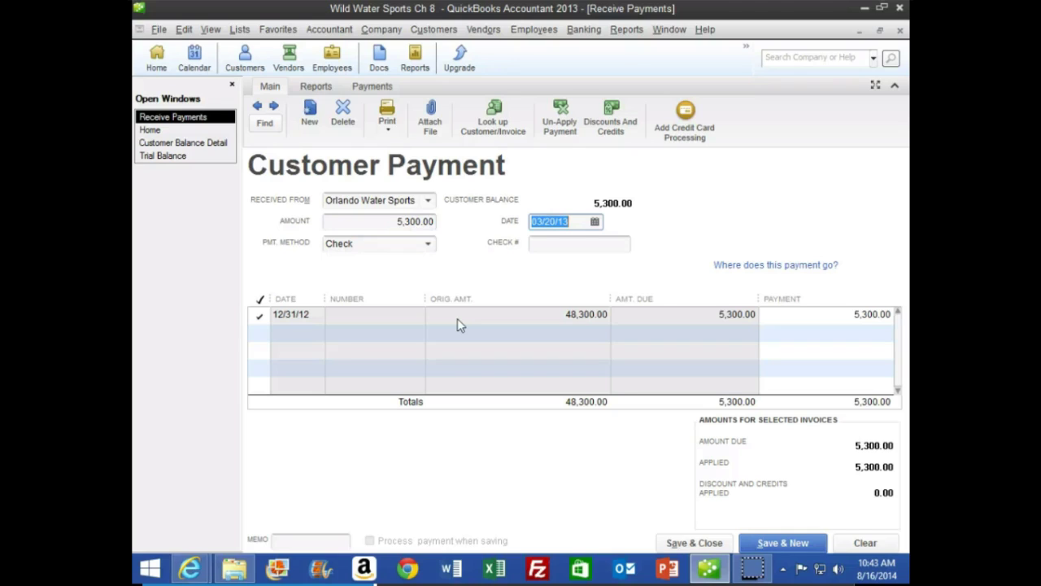
Step: Enter check number 9152 for the Orlando Water Sports payment, then save it and start a new payment
{"action": "key", "text": "Tab"}
{"action": "key", "text": "Tab"}
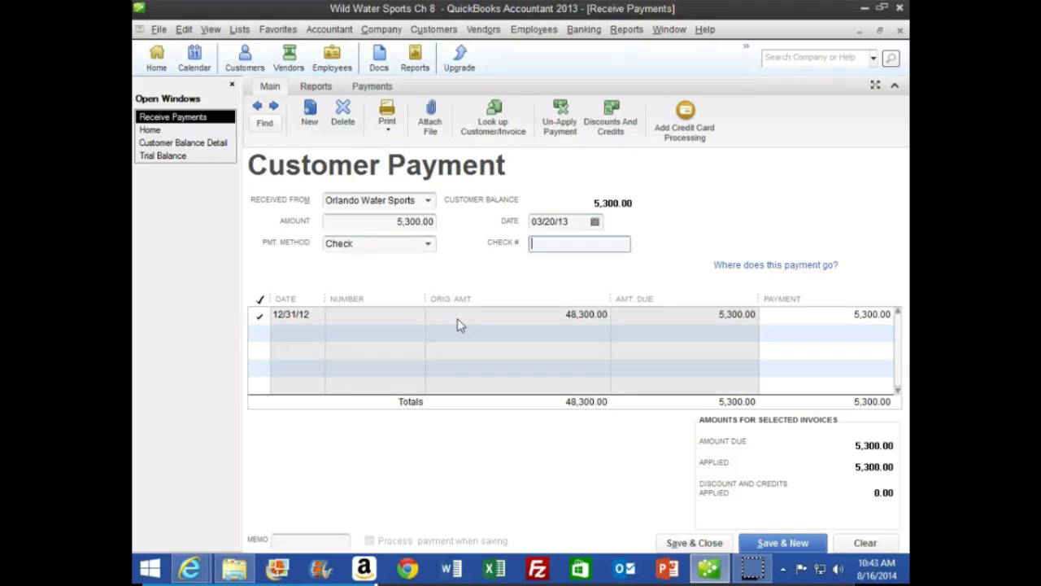
{"action": "type", "text": "9152"}
{"action": "key", "text": "Tab"}
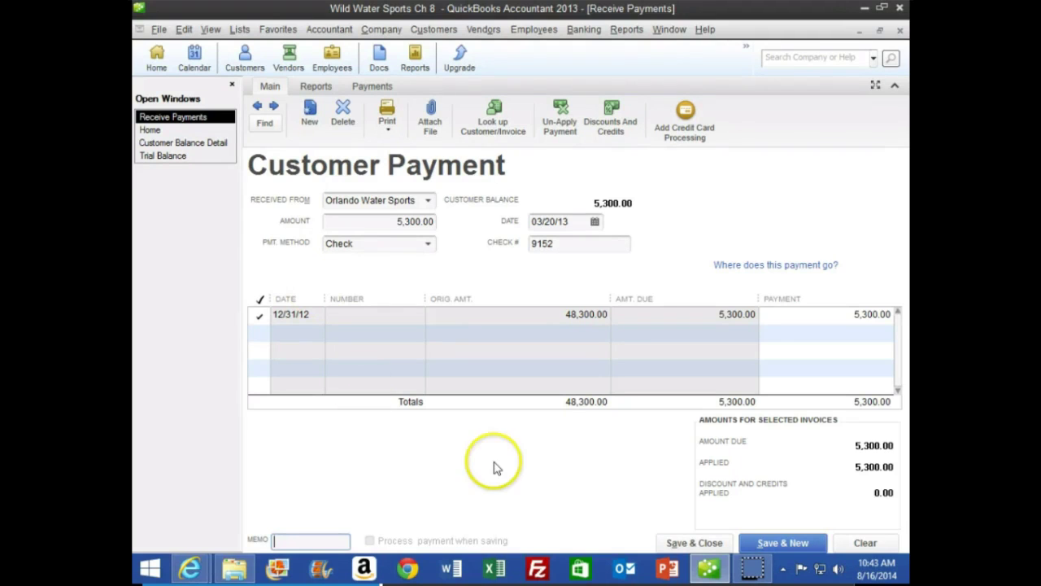
{"action": "left_click", "coordinate": [793, 545]}
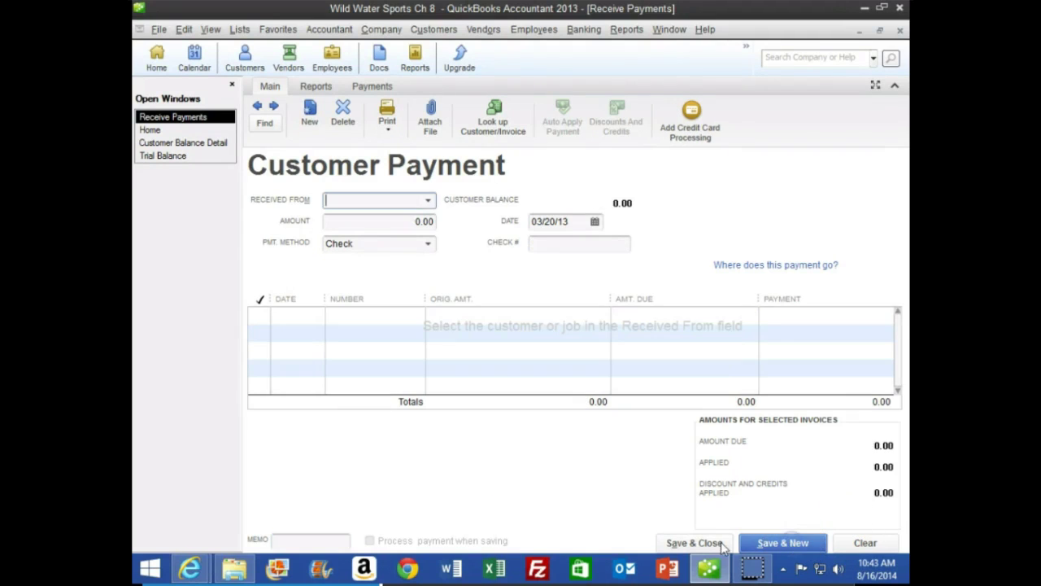
Step: Read the payment and deposit instructions on page 237 of the online textbook and return to QuickBooks
{"action": "mouse_move", "coordinate": [235, 566]}
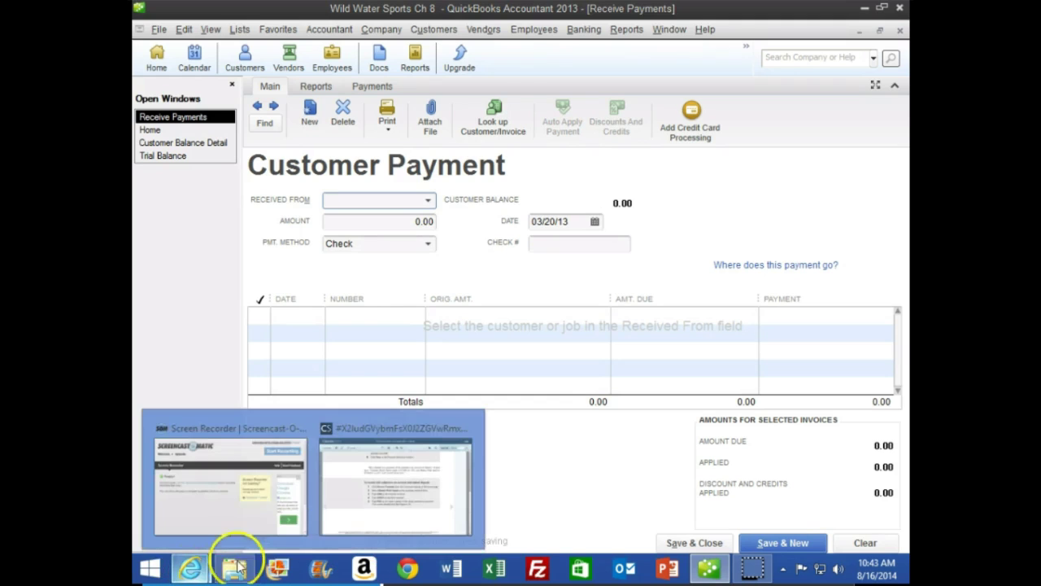
{"action": "left_click", "coordinate": [383, 496]}
{"action": "left_click", "coordinate": [811, 410]}
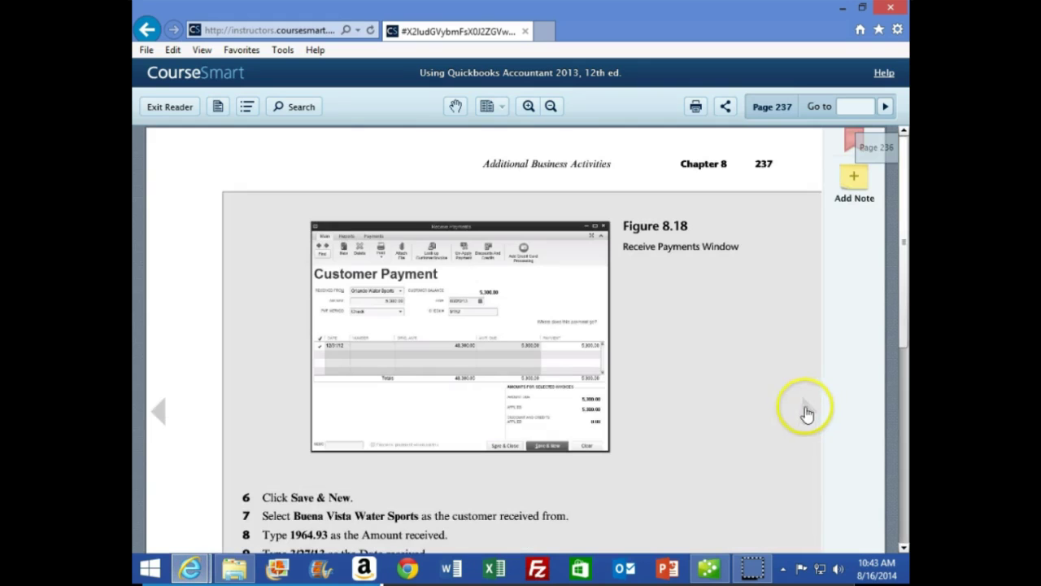
{"action": "scroll", "coordinate": [220, 430], "scroll_direction": "down", "scroll_amount": 3}
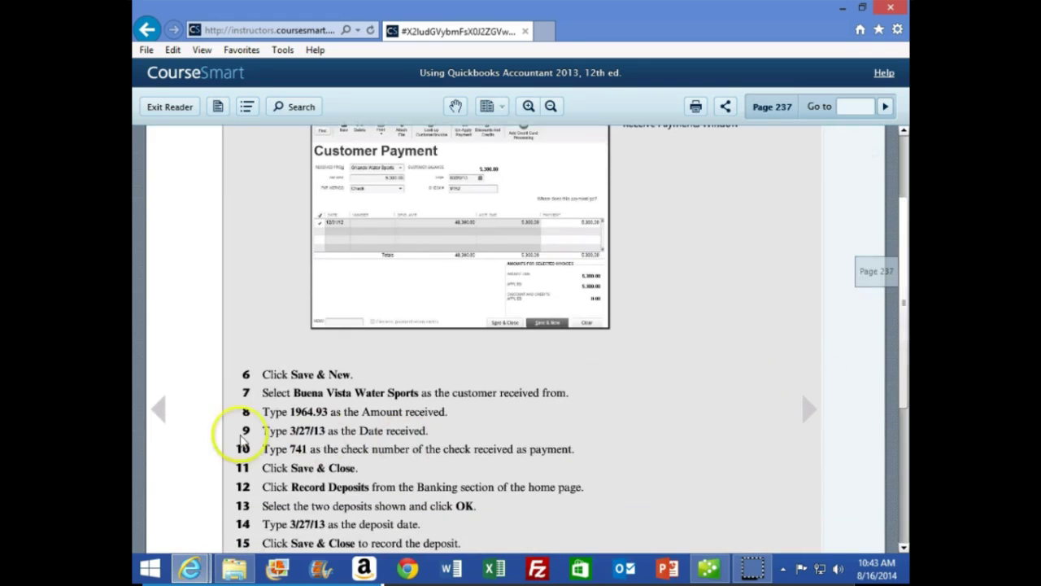
{"action": "scroll", "coordinate": [204, 399], "scroll_direction": "down", "scroll_amount": 3}
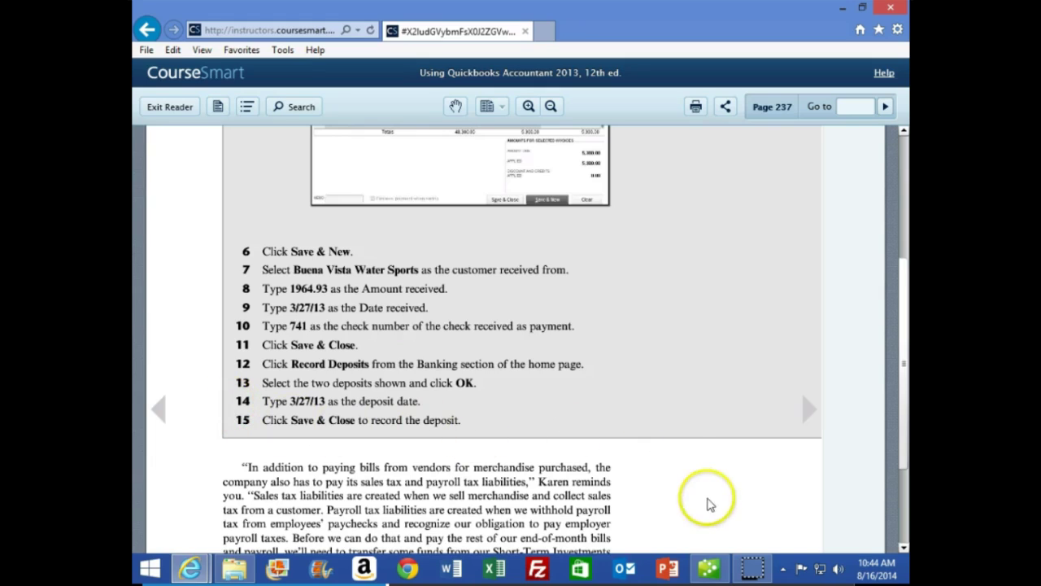
{"action": "left_click", "coordinate": [708, 568]}
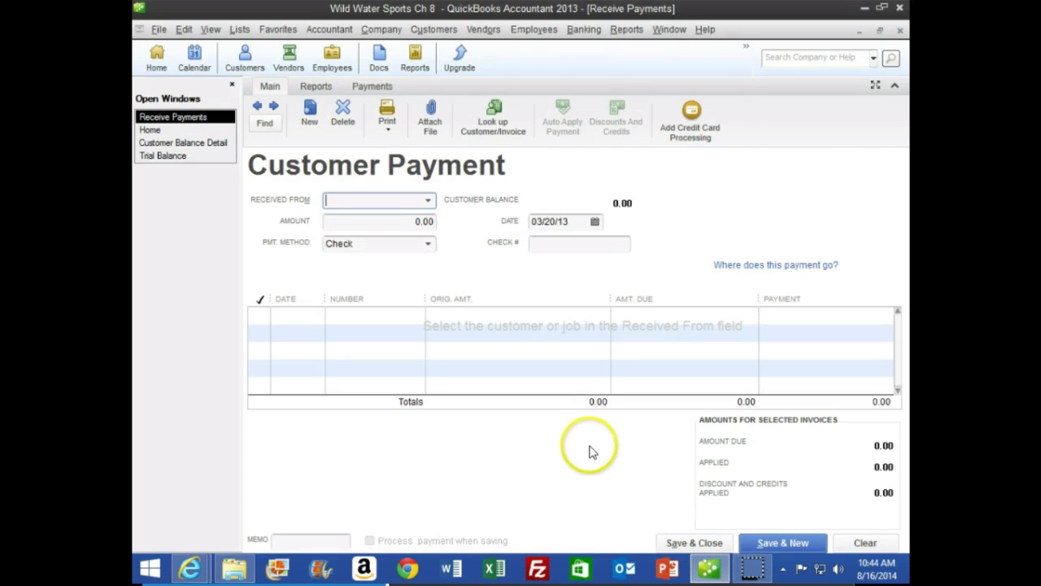
Step: Set the new customer payment as received from Buena Vista Water Sports for the amount of 1964.93
{"action": "type", "text": "b"}
{"action": "left_click", "coordinate": [460, 400]}
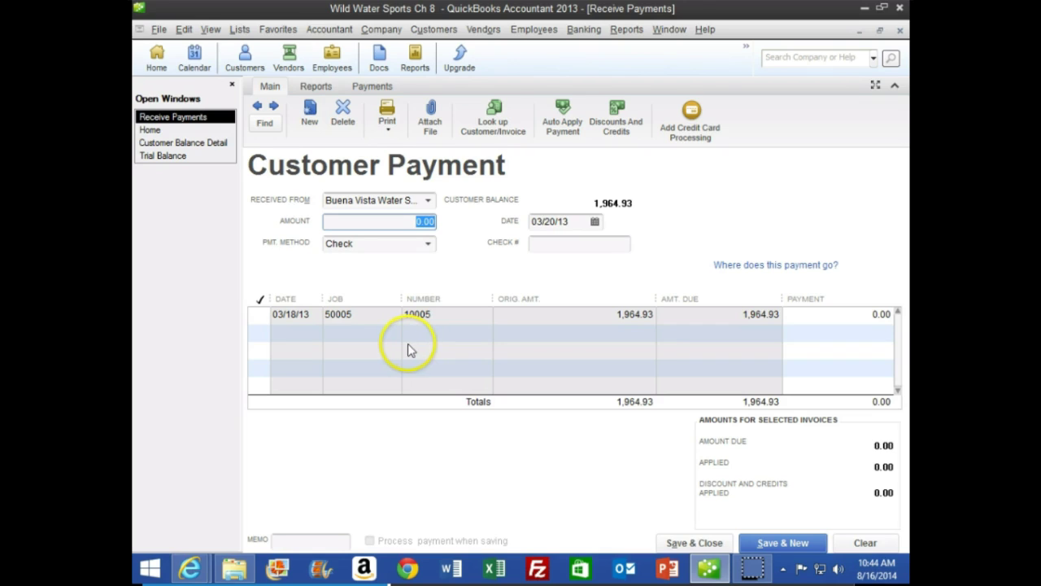
{"action": "type", "text": "1964.93"}
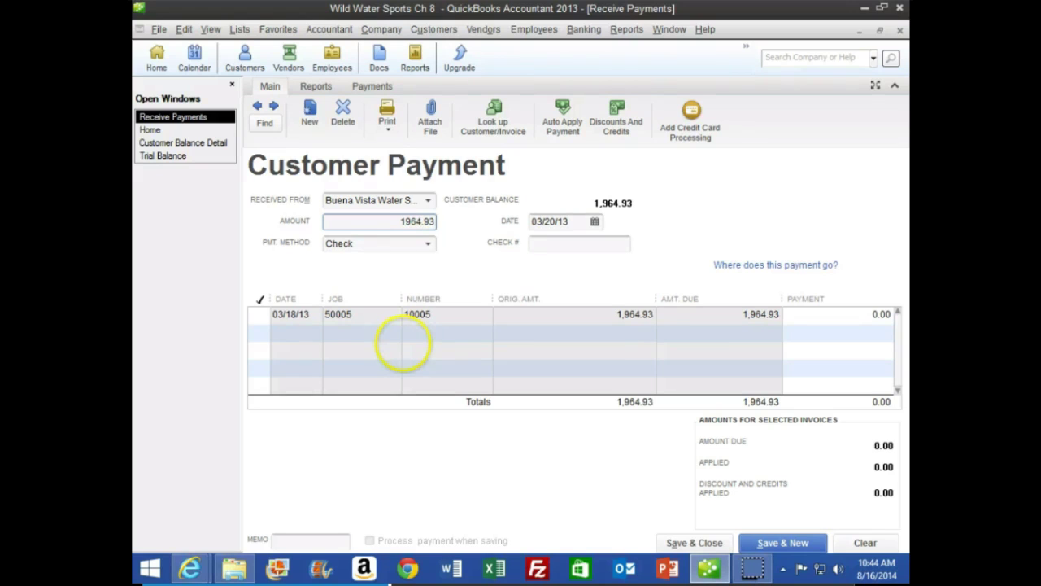
{"action": "key", "text": "Tab"}
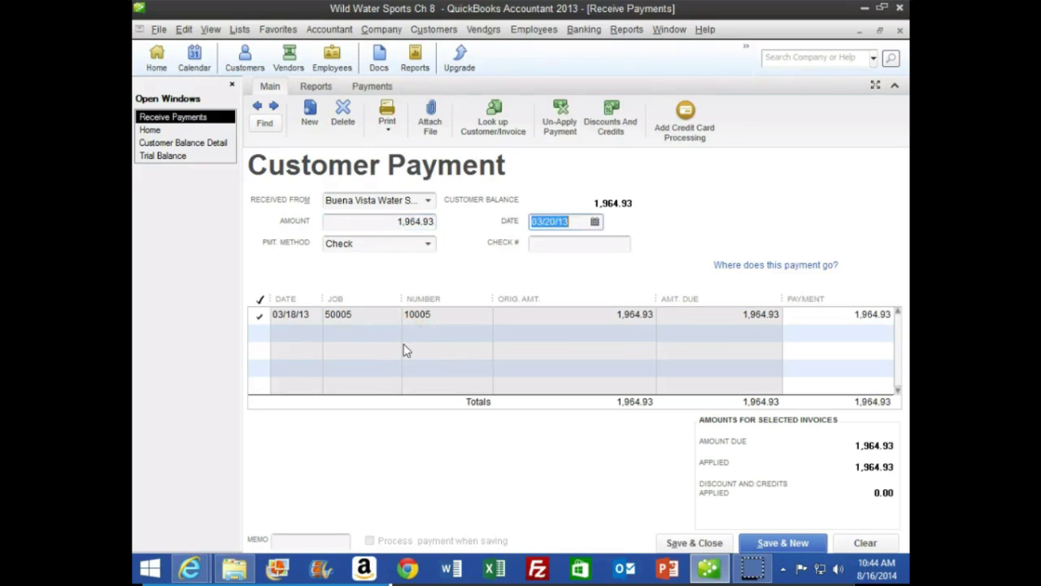
Step: Date the Buena Vista Water Sports payment 03/27/13, enter check number 741, and save and close it
{"action": "type", "text": "0"}
{"action": "key", "text": "Tab"}
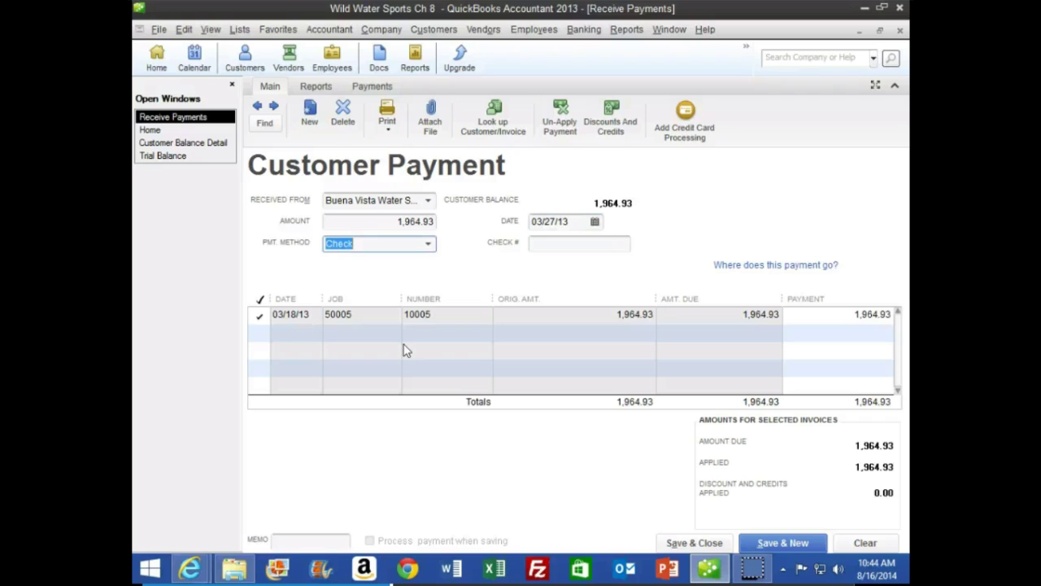
{"action": "key", "text": "Tab"}
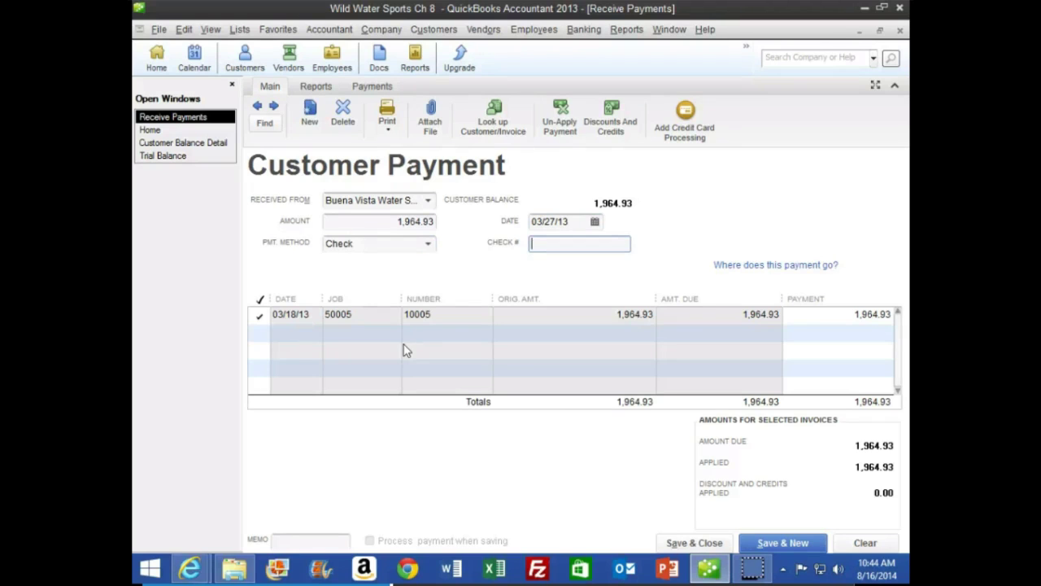
{"action": "key", "text": "Tab"}
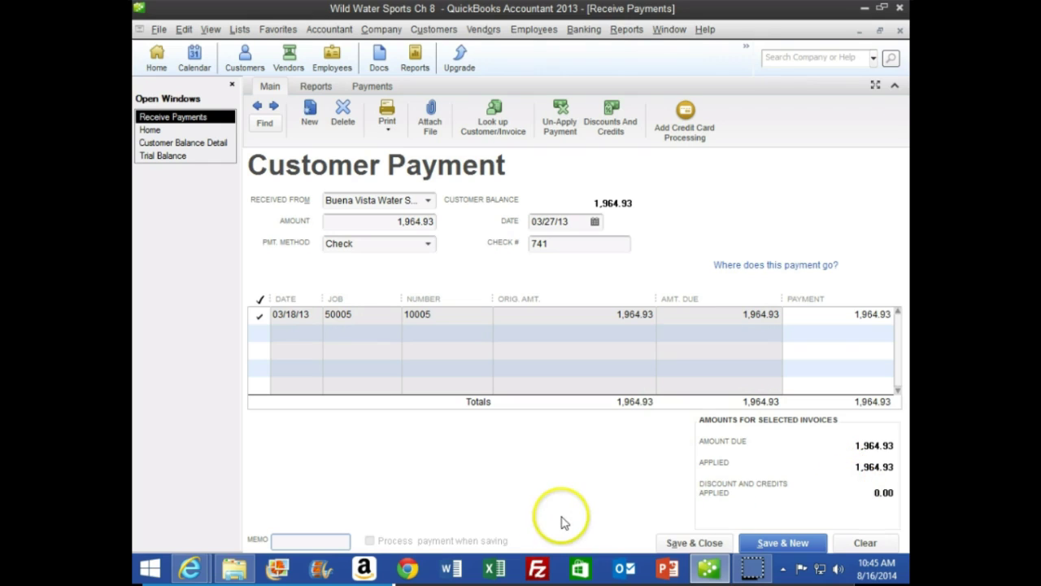
{"action": "left_click", "coordinate": [694, 542]}
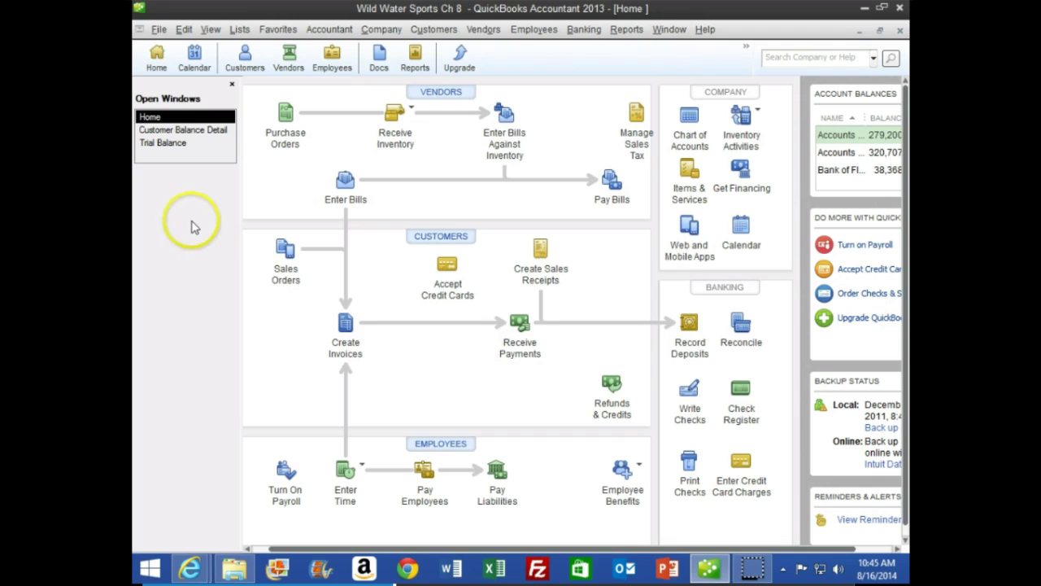
Step: Review the Buena Vista Water Sports invoice and payment for job 50005 in the Customer Balance Detail report
{"action": "left_click", "coordinate": [185, 130]}
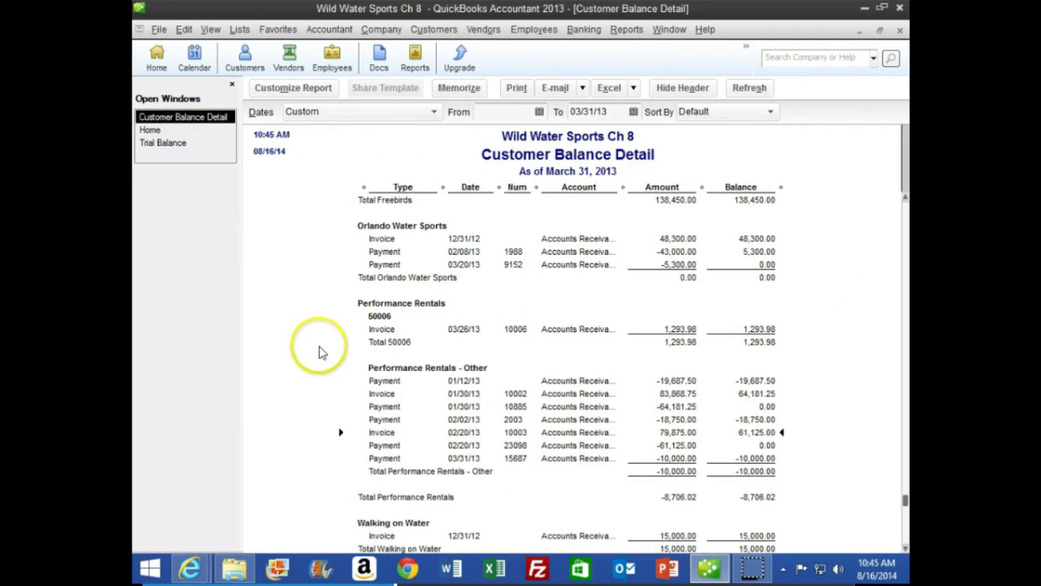
{"action": "scroll", "coordinate": [320, 358], "scroll_direction": "up", "scroll_amount": 8}
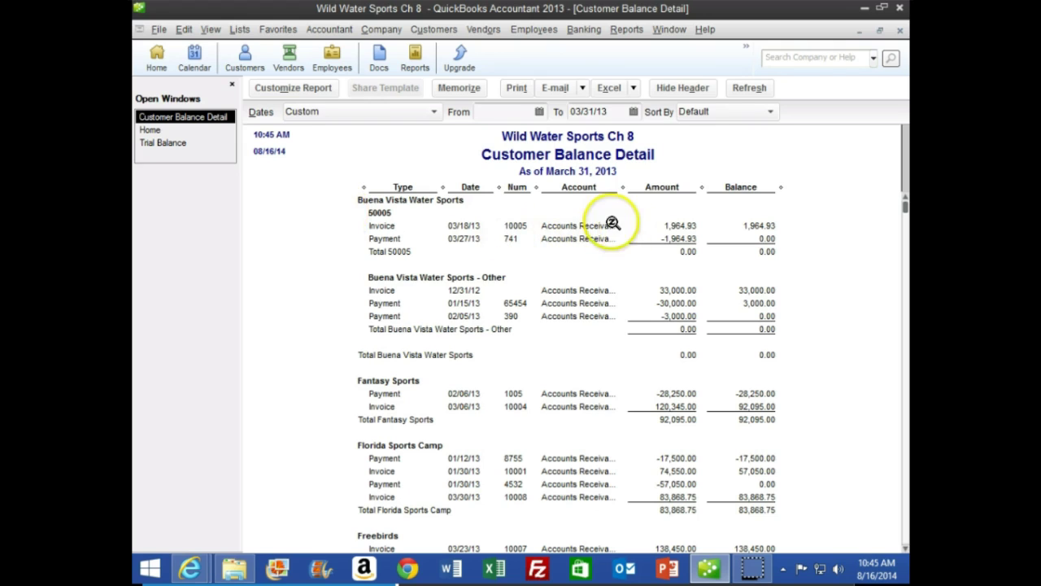
{"action": "left_click", "coordinate": [667, 223]}
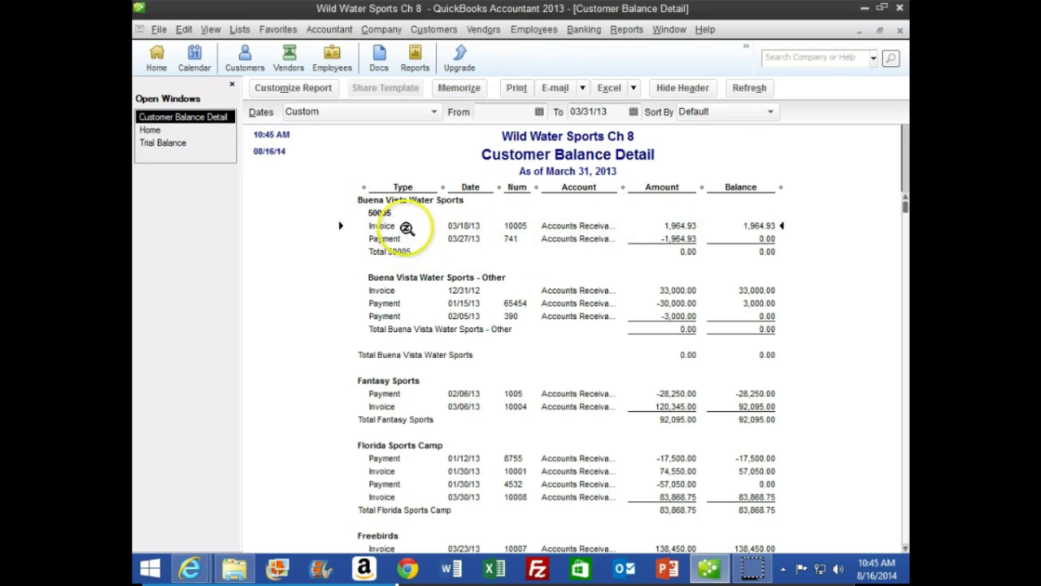
{"action": "left_click", "coordinate": [748, 239]}
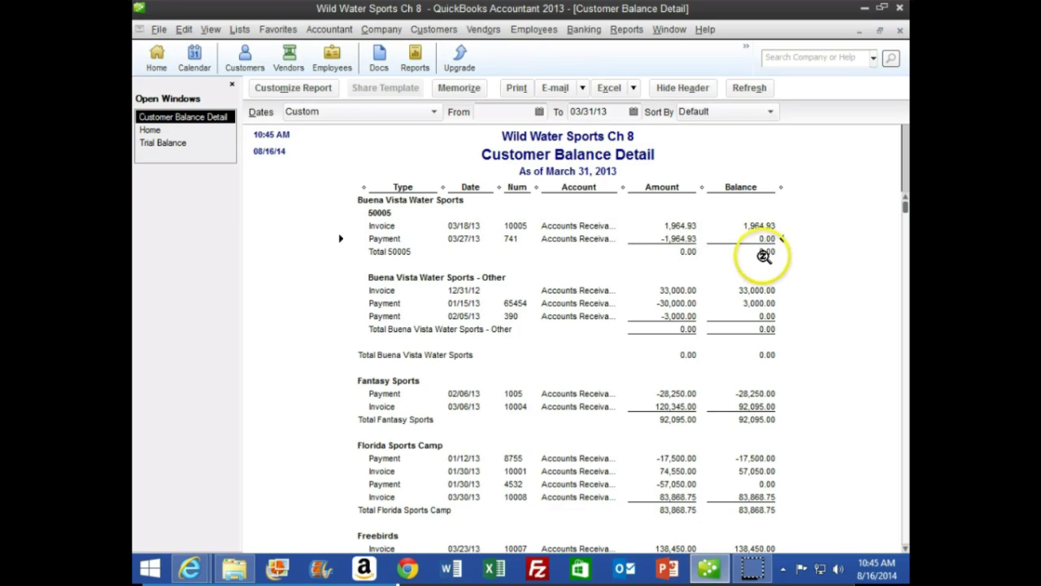
Step: Start a bank deposit and add the Orlando Water Sports and Buena Vista Water Sports payments to it
{"action": "left_click", "coordinate": [147, 132]}
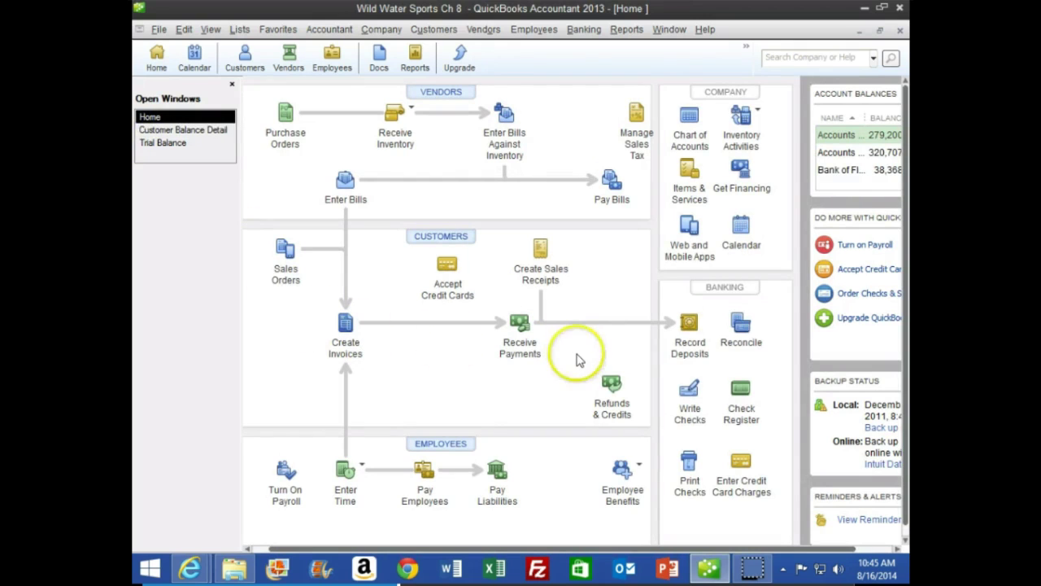
{"action": "left_click", "coordinate": [692, 334]}
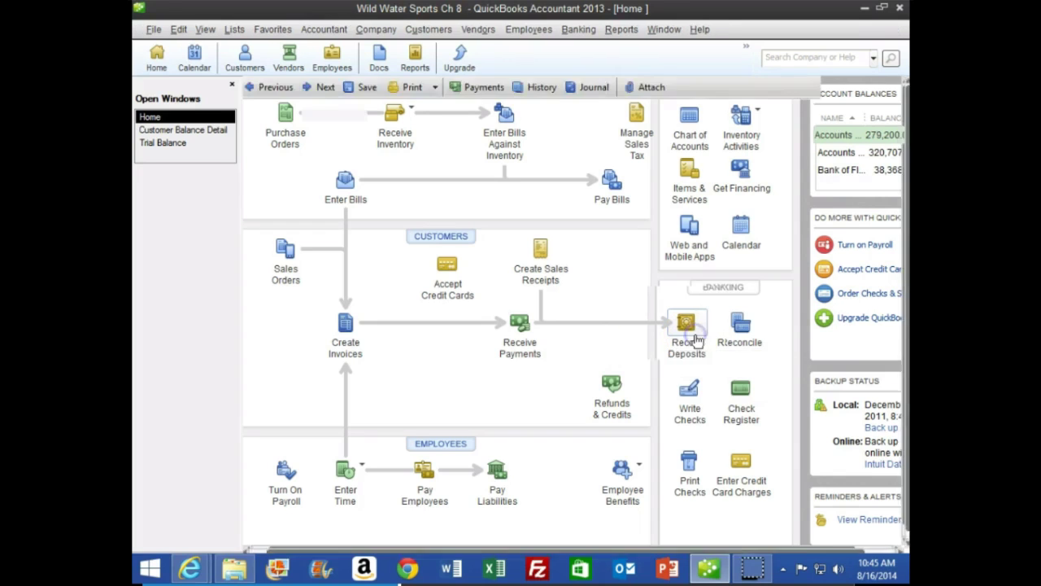
{"action": "left_click", "coordinate": [258, 187]}
{"action": "left_click", "coordinate": [260, 207]}
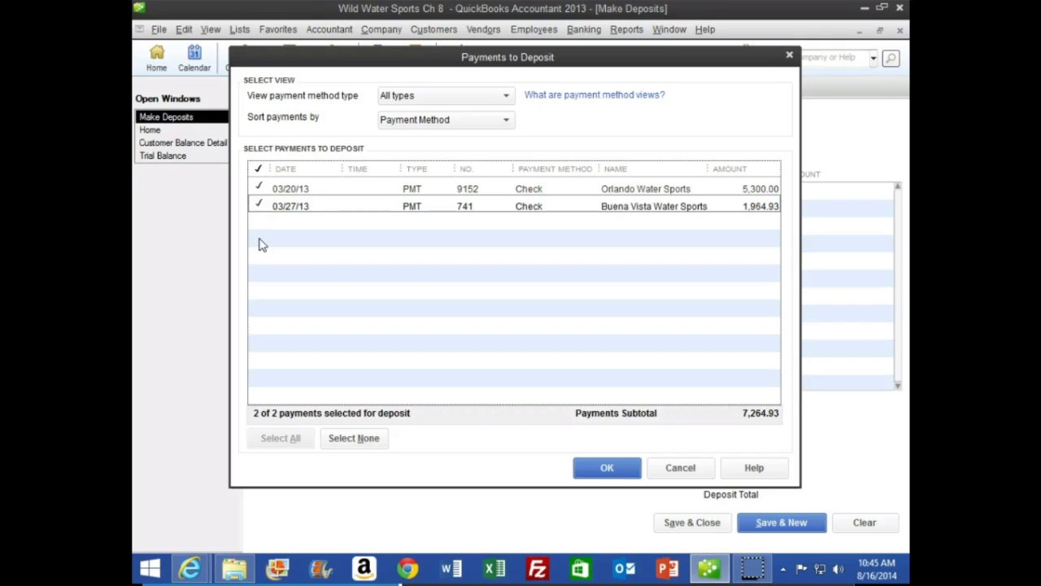
{"action": "left_click", "coordinate": [610, 468]}
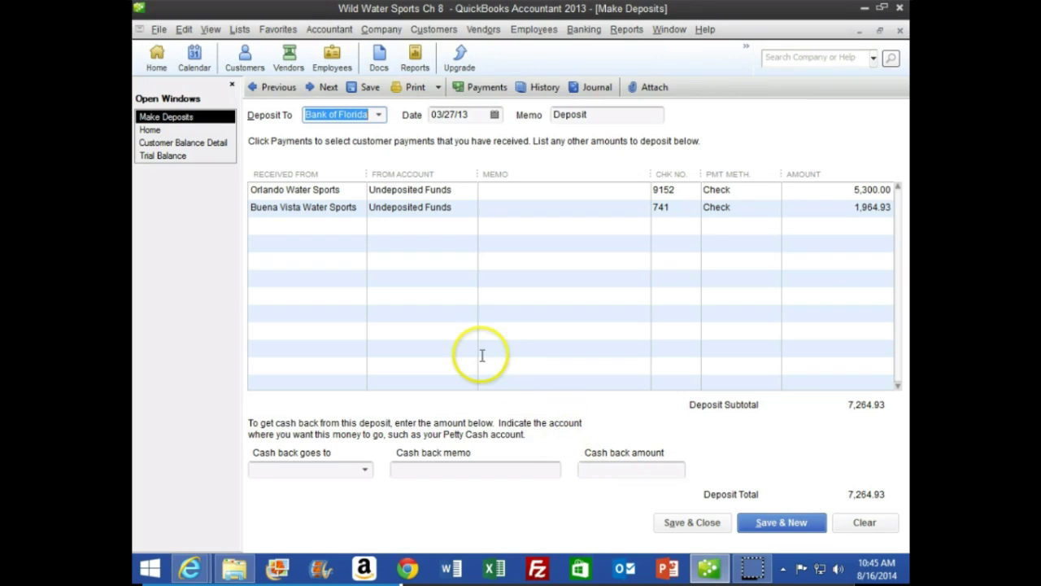
Step: Keep 03/27/13 as the date of the Bank of Florida deposit, and save and close it
{"action": "key", "text": "Tab"}
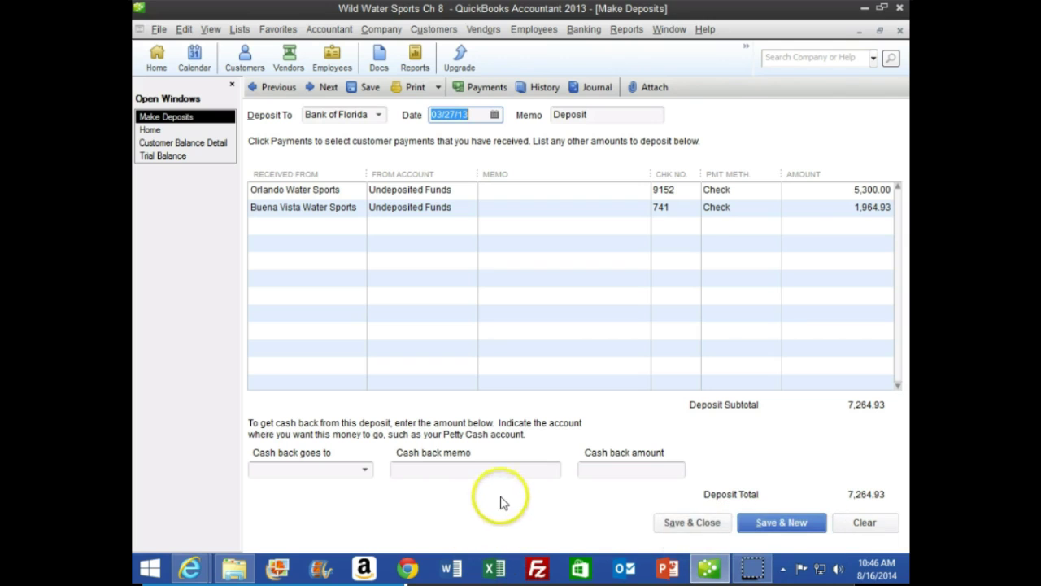
{"action": "left_click", "coordinate": [692, 522]}
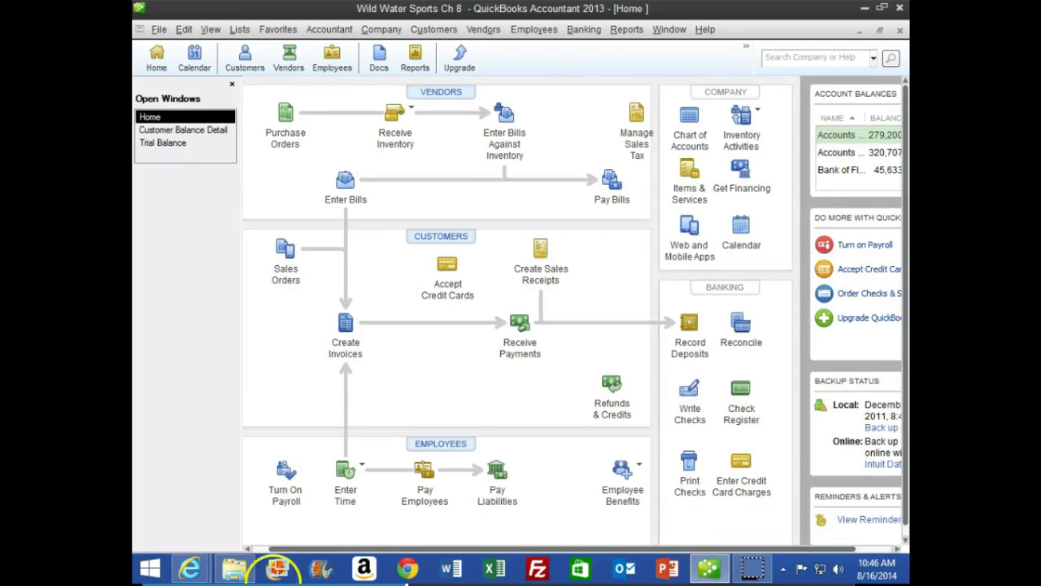
Step: Switch to the CourseSmart e-book and read the page 238 instructions for transferring funds and paying sales tax
{"action": "mouse_move", "coordinate": [189, 567]}
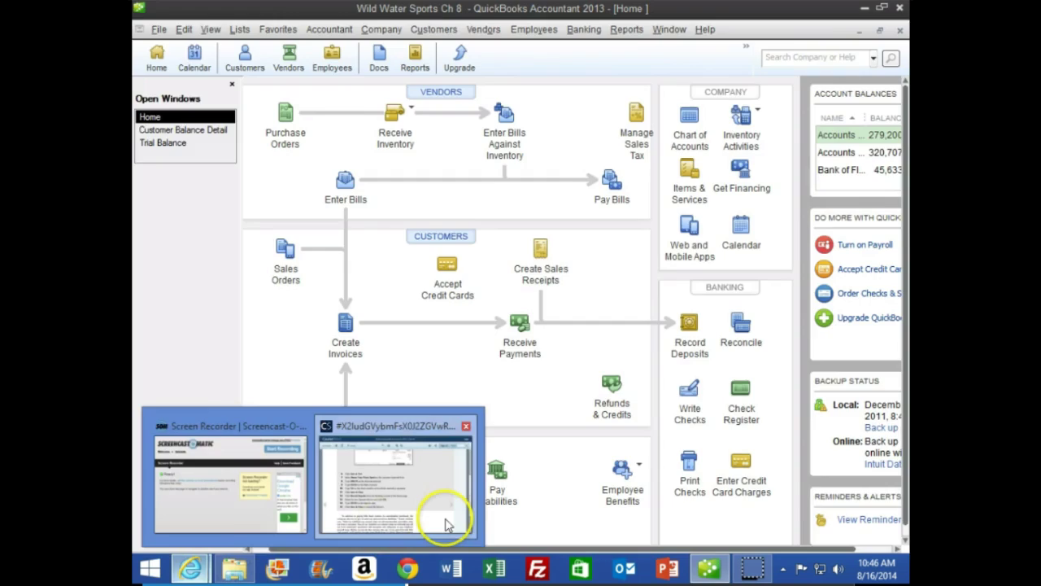
{"action": "left_click", "coordinate": [445, 517]}
{"action": "left_click", "coordinate": [808, 409]}
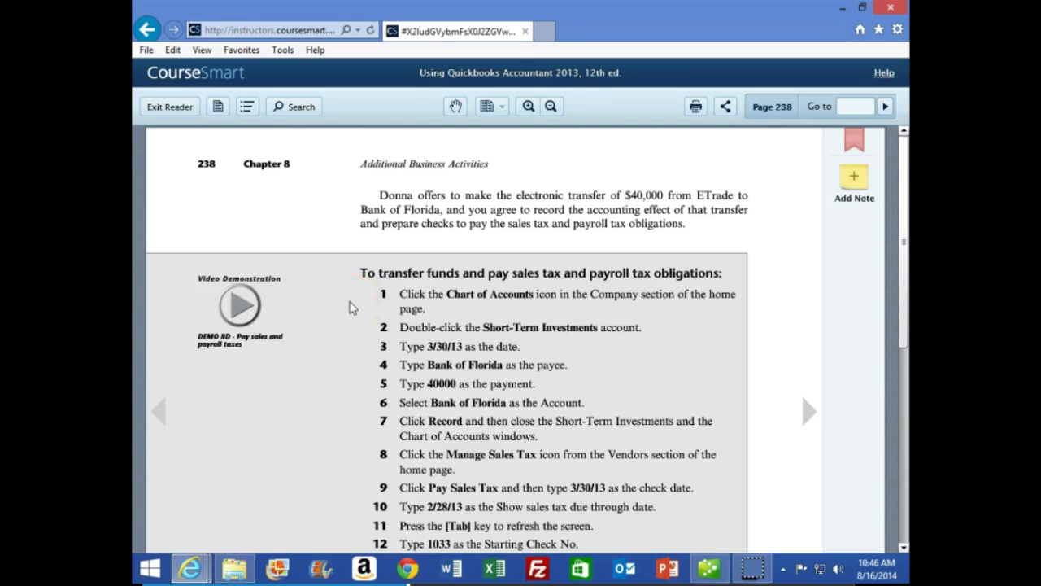
{"action": "scroll", "coordinate": [346, 363], "scroll_direction": "down", "scroll_amount": 1}
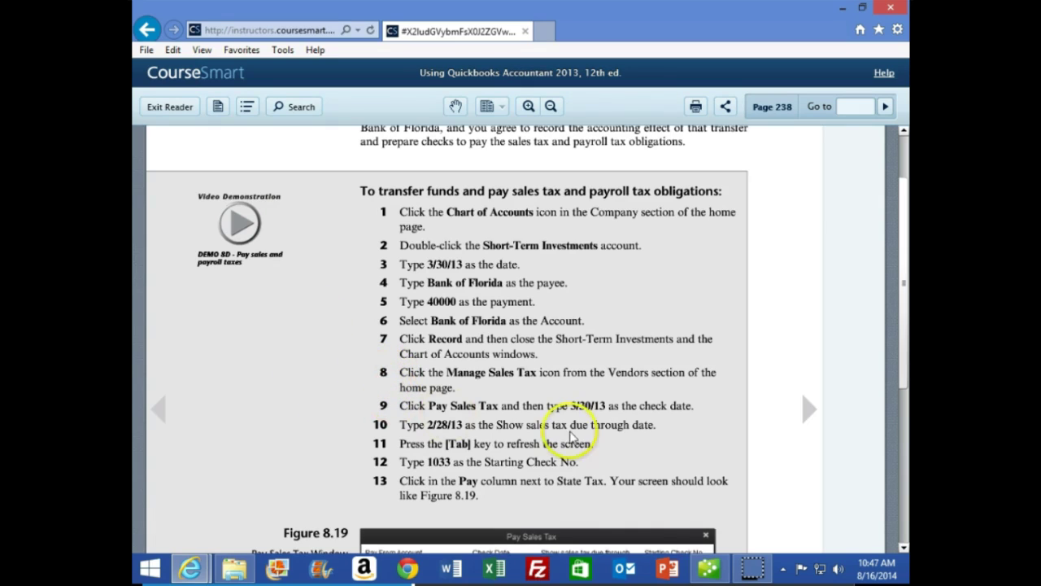
Step: Back in QuickBooks, examine the Sales Tax Payable transactions behind the Trial Balance, including invoice 10005, and check the bank balances
{"action": "left_click", "coordinate": [706, 567]}
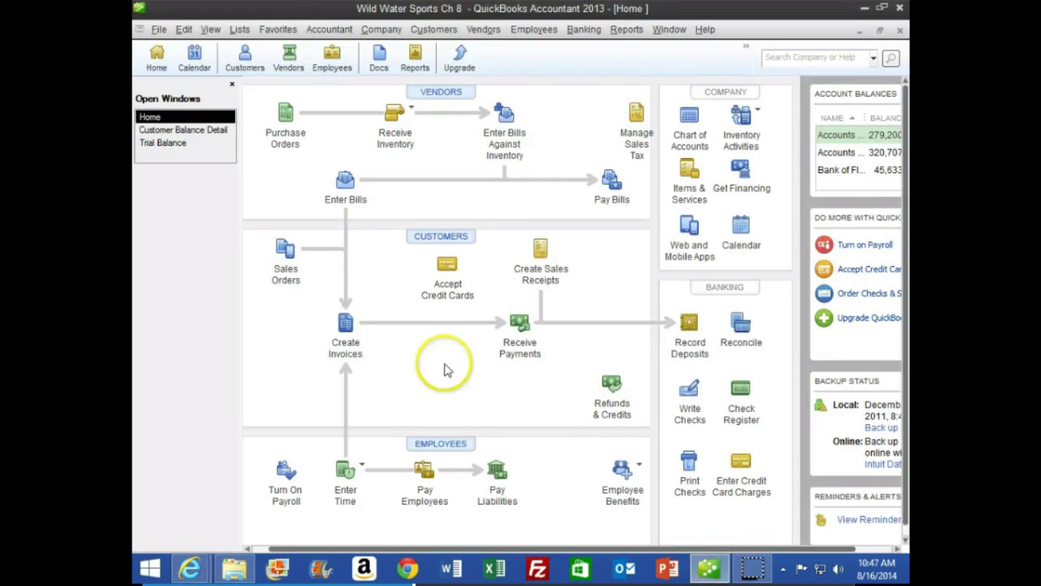
{"action": "left_click", "coordinate": [167, 143]}
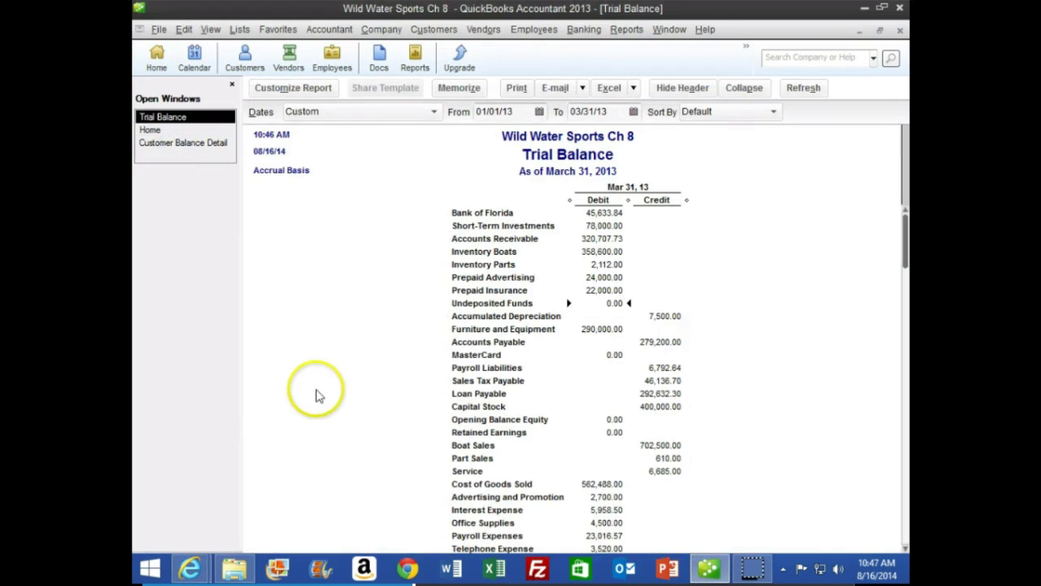
{"action": "left_click", "coordinate": [665, 378]}
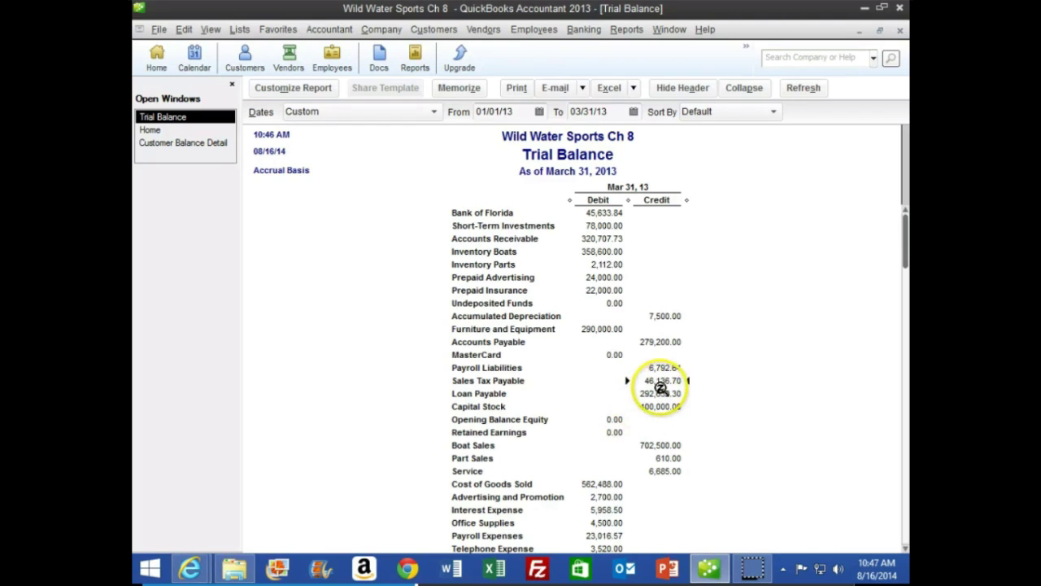
{"action": "double_click", "coordinate": [665, 380]}
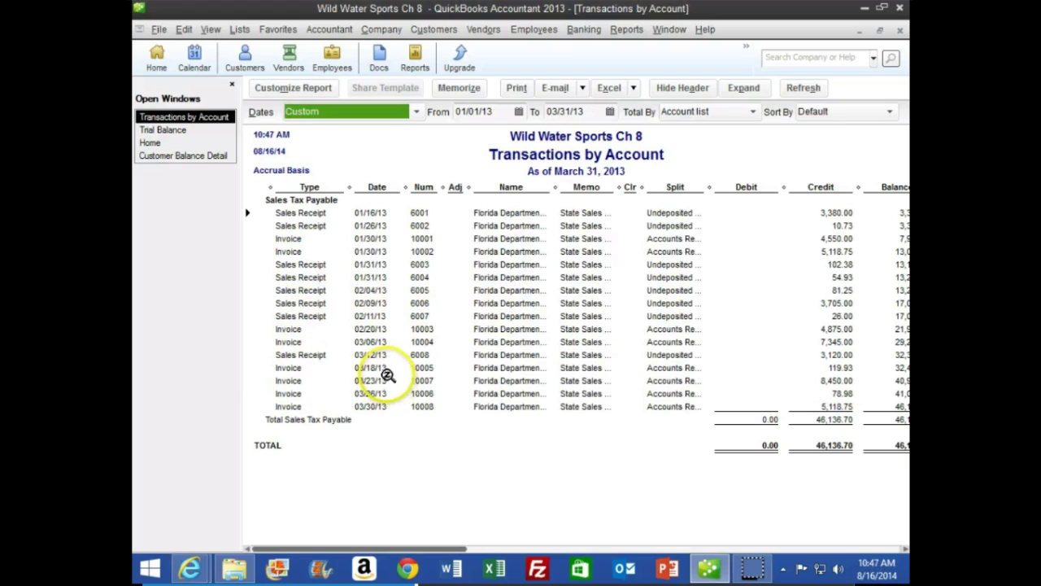
{"action": "left_click", "coordinate": [477, 366]}
{"action": "double_click", "coordinate": [476, 366]}
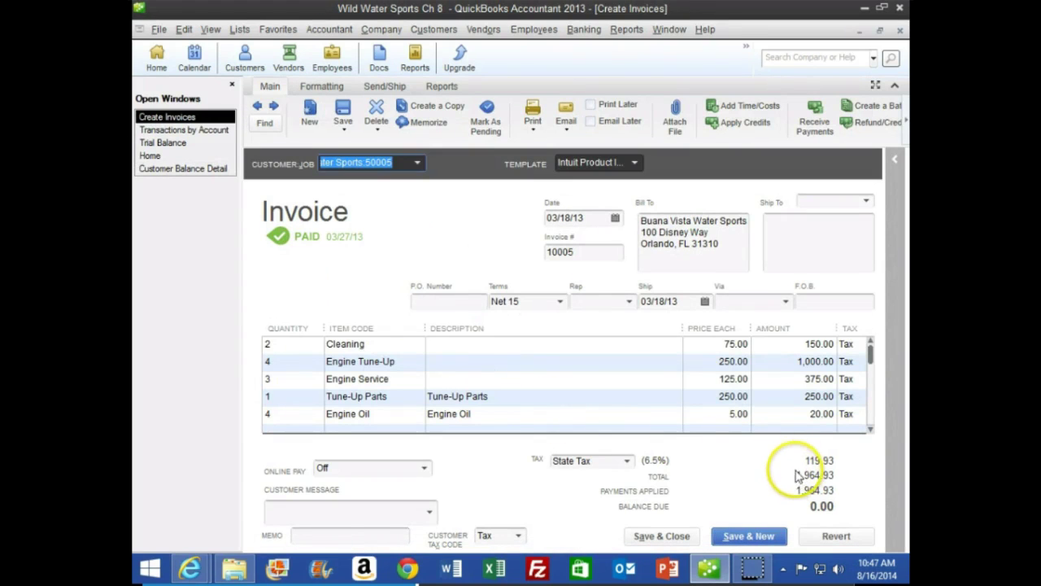
{"action": "left_click", "coordinate": [899, 30]}
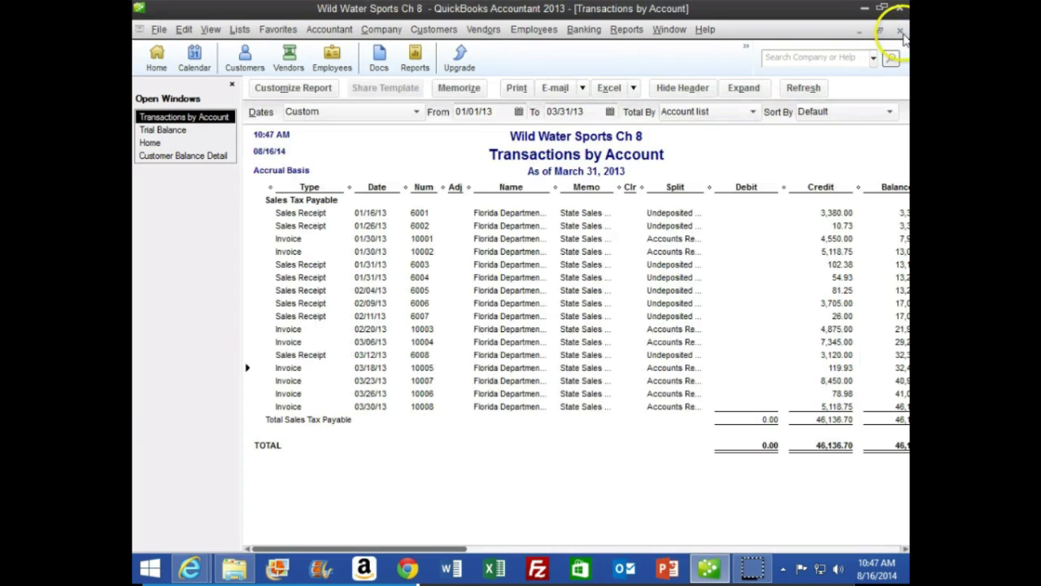
{"action": "left_click", "coordinate": [899, 30]}
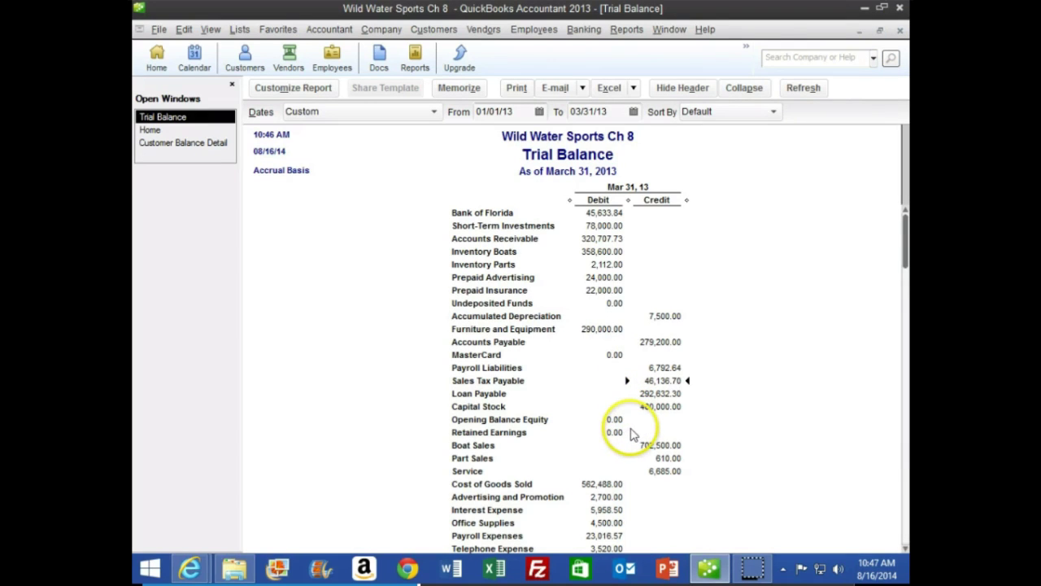
{"action": "left_click", "coordinate": [602, 225]}
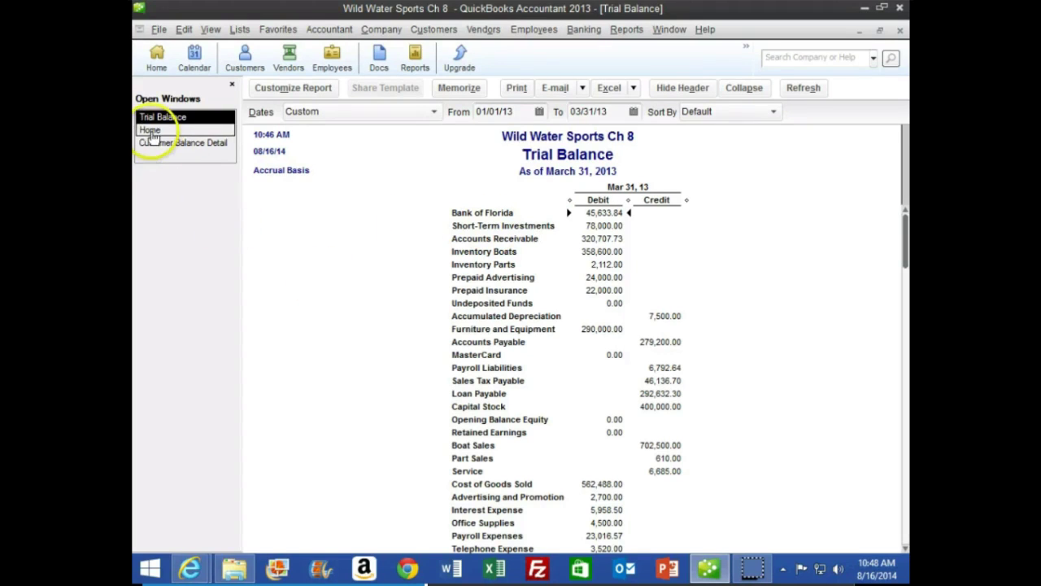
Step: Open the register of the Short-Term Investments account from the chart of accounts
{"action": "left_click", "coordinate": [150, 131]}
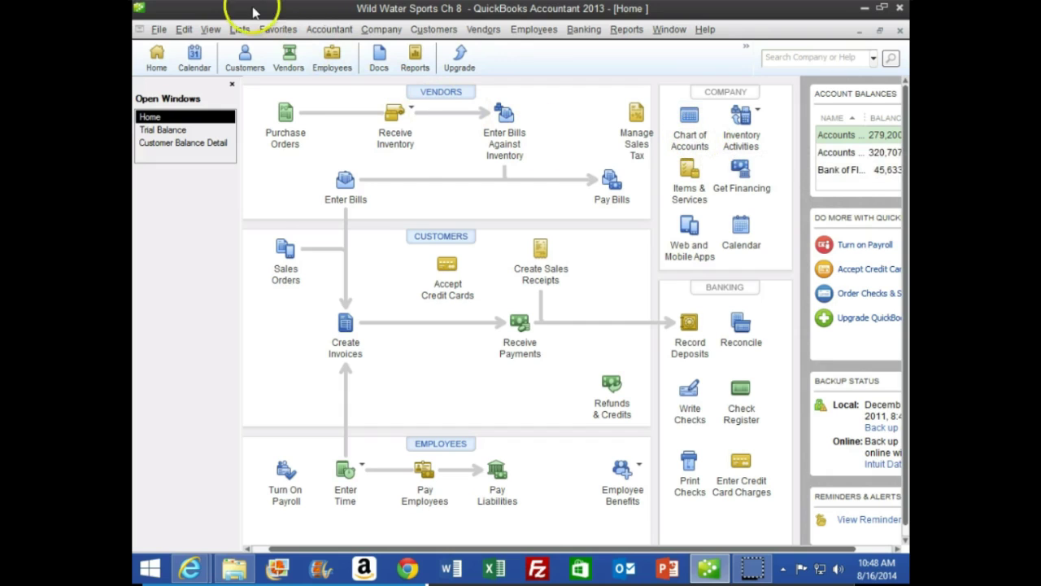
{"action": "left_click", "coordinate": [239, 30]}
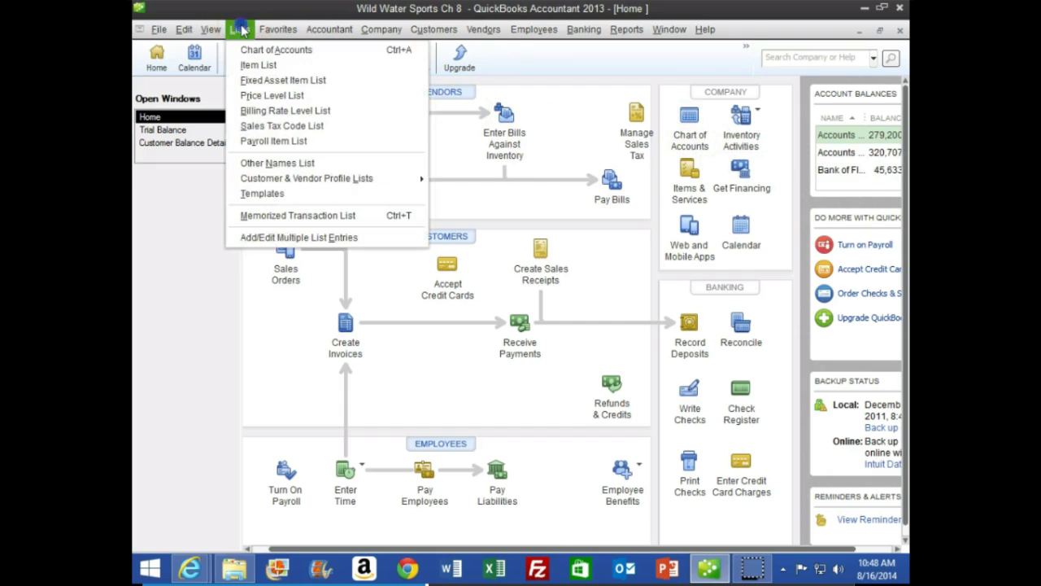
{"action": "left_click", "coordinate": [329, 52]}
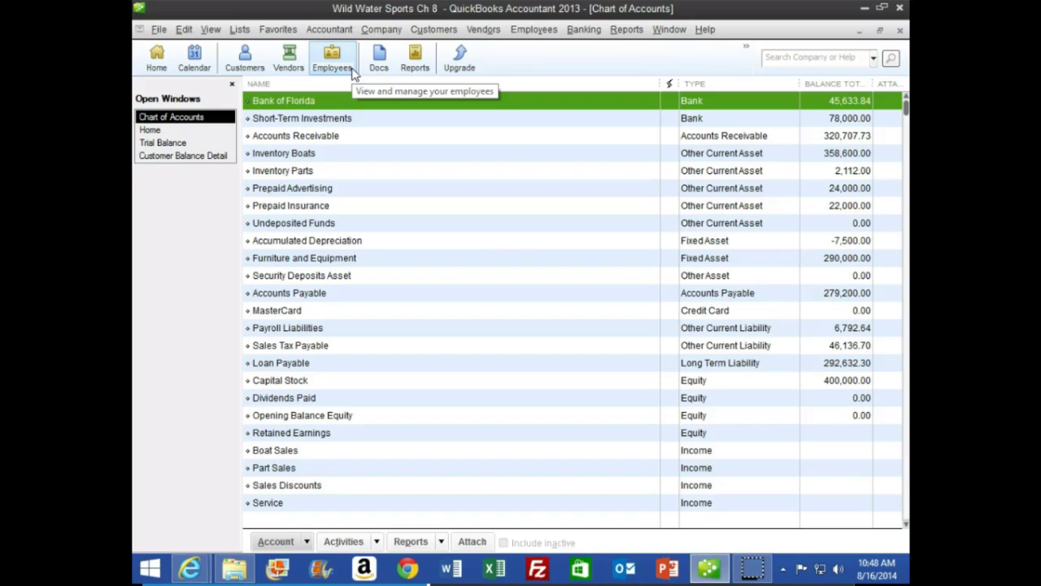
{"action": "left_click", "coordinate": [335, 121]}
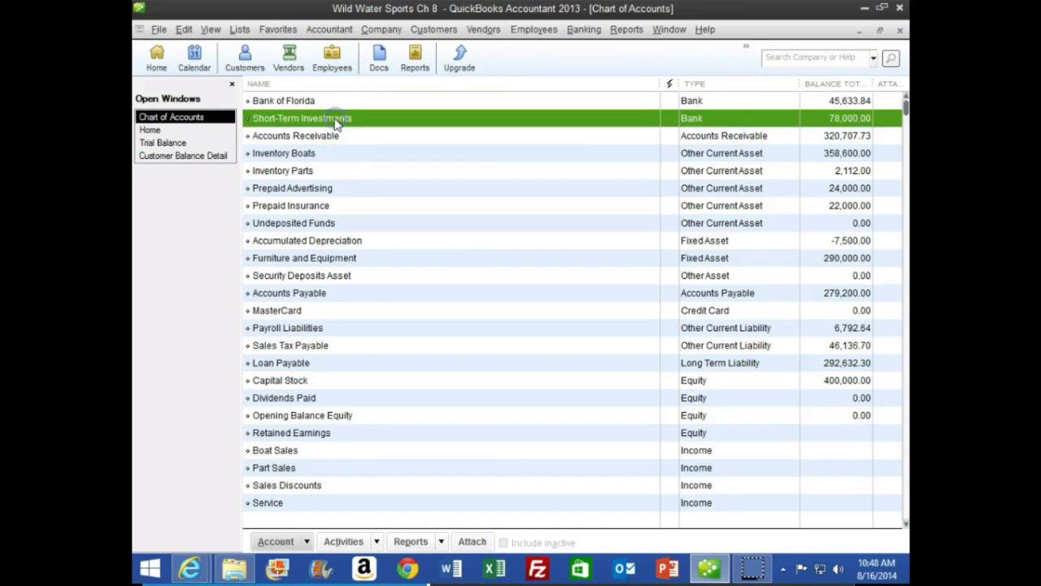
{"action": "left_click", "coordinate": [319, 118]}
{"action": "double_click", "coordinate": [308, 119]}
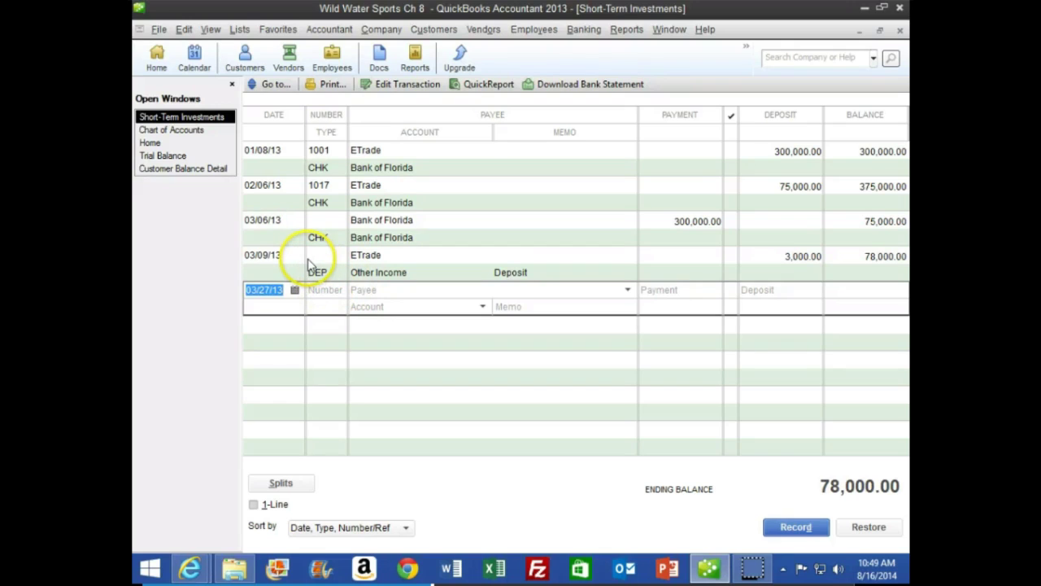
Step: Date the new Short-Term Investments register entry 03/30/13, leave its number blank, and set the payee to Bank of Florida
{"action": "key", "text": "plus"}
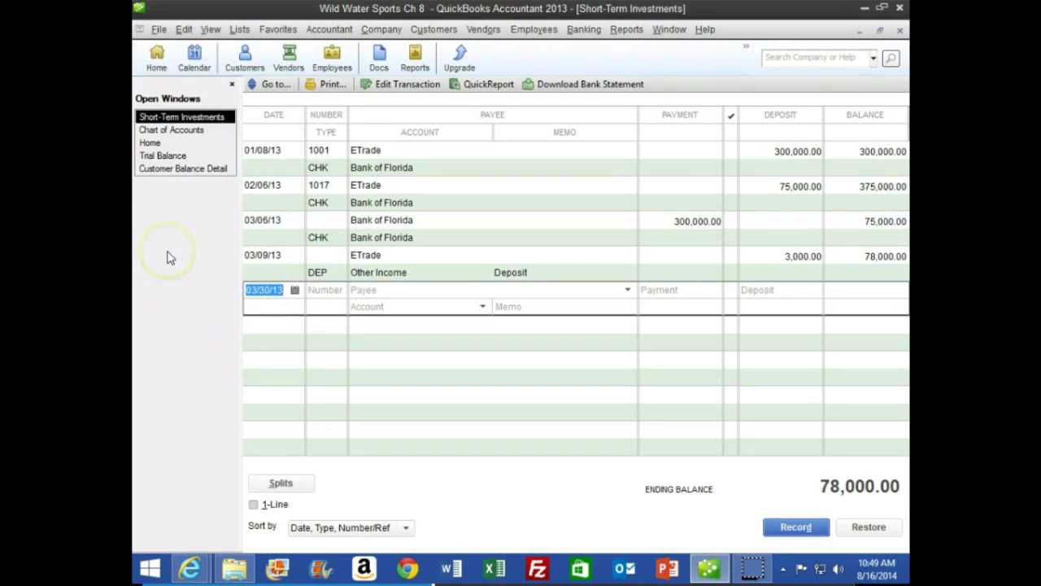
{"action": "key", "text": "Tab"}
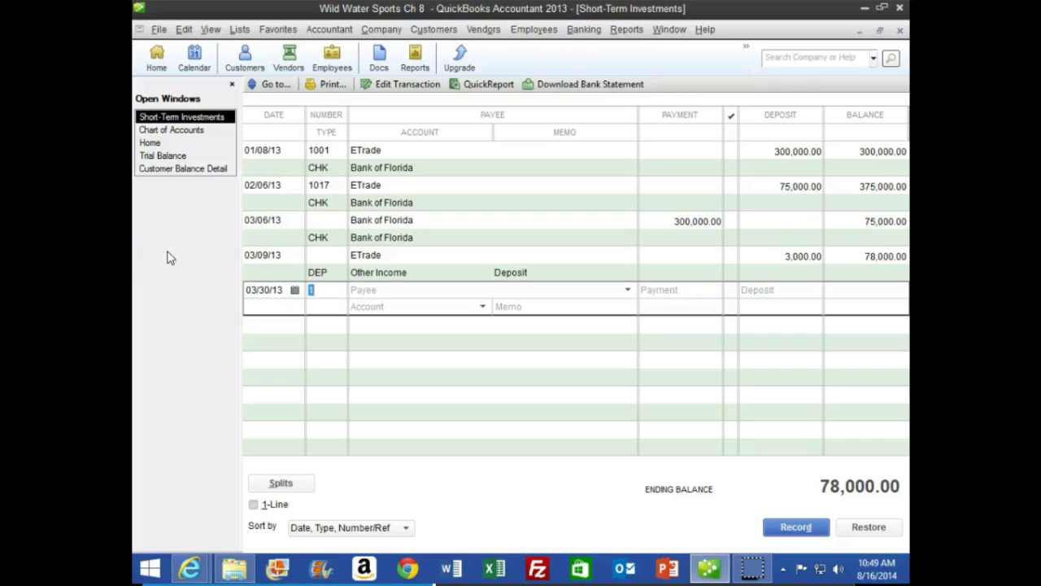
{"action": "key", "text": "BackSpace"}
{"action": "key", "text": "Tab"}
{"action": "type", "text": "Bank"}
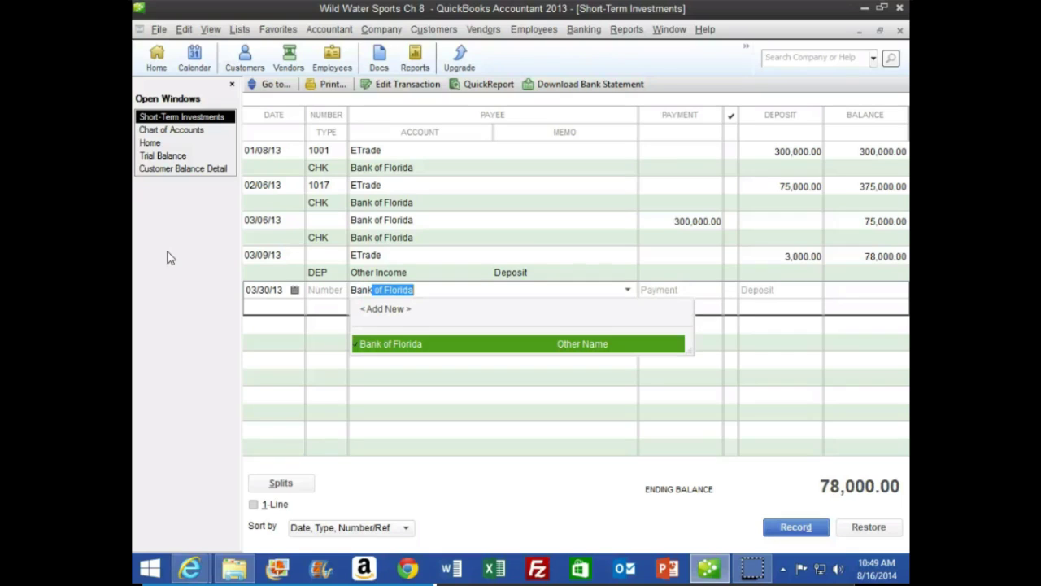
{"action": "key", "text": "Tab"}
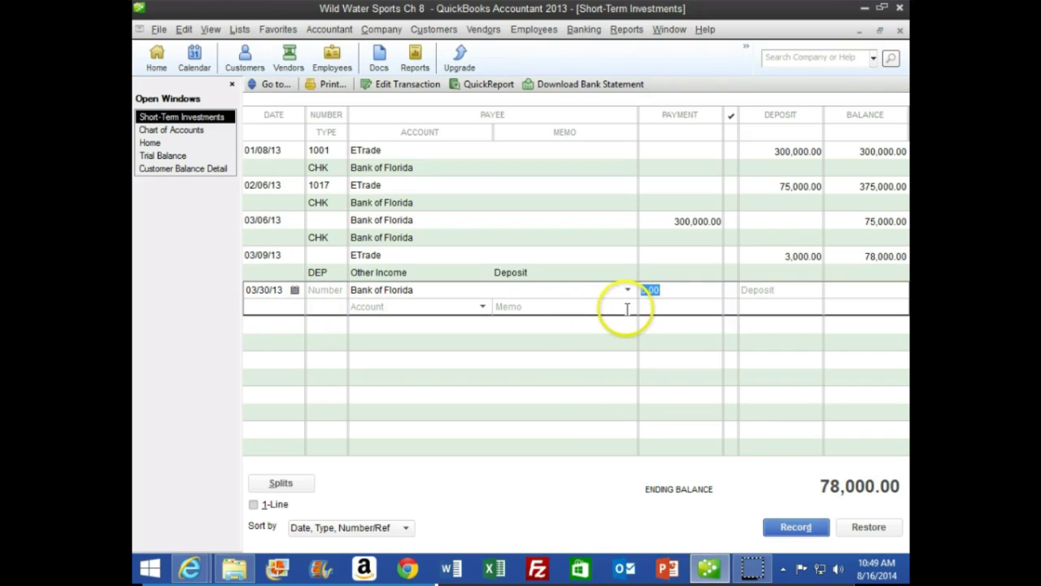
Step: Enter a payment of 40000 with Bank of Florida as the transfer account, and record the register entry
{"action": "type", "text": "40000"}
{"action": "left_click", "coordinate": [551, 294]}
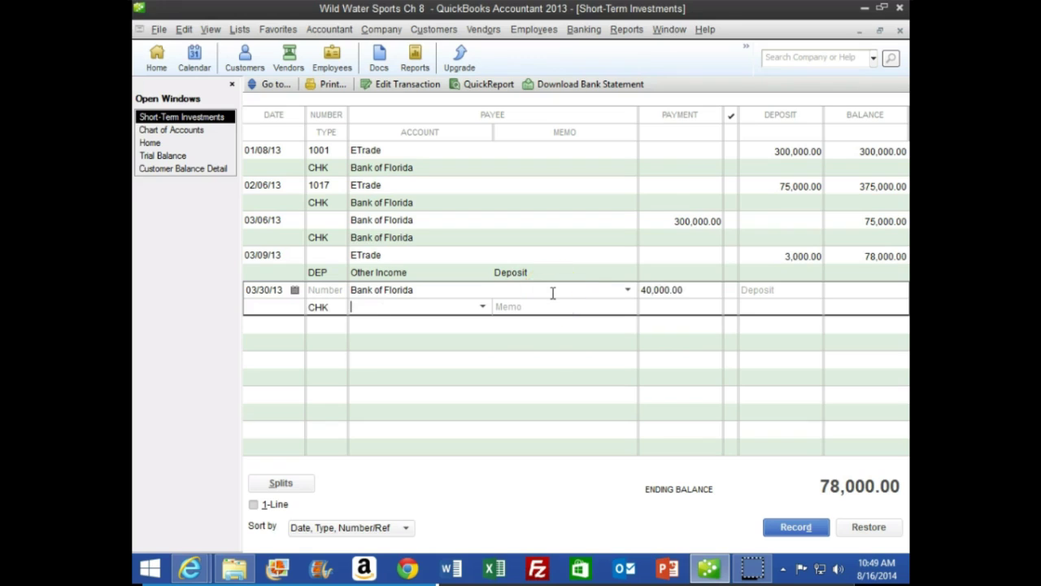
{"action": "type", "text": "Bank of Florida"}
{"action": "key", "text": "Tab"}
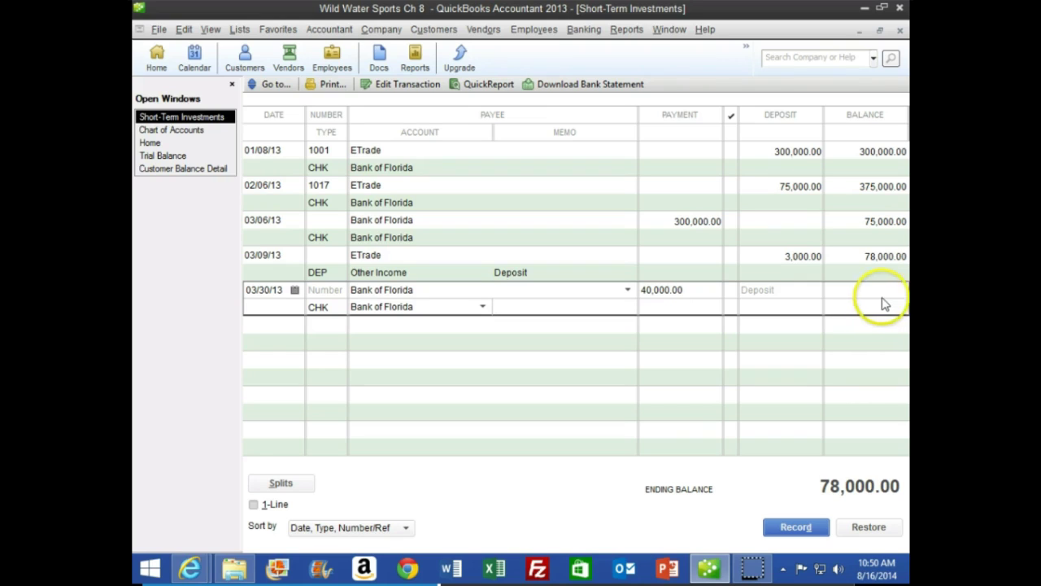
{"action": "key", "text": "Return"}
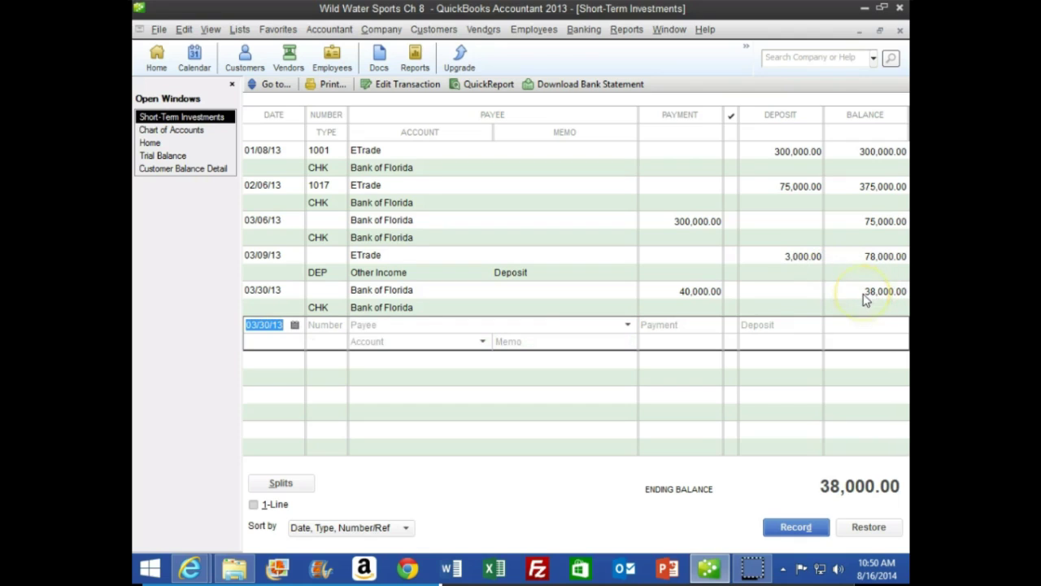
Step: Switch to the CourseSmart e-book and read the sales tax payment steps and Figure 8.19
{"action": "left_click", "coordinate": [187, 567]}
{"action": "left_click", "coordinate": [361, 492]}
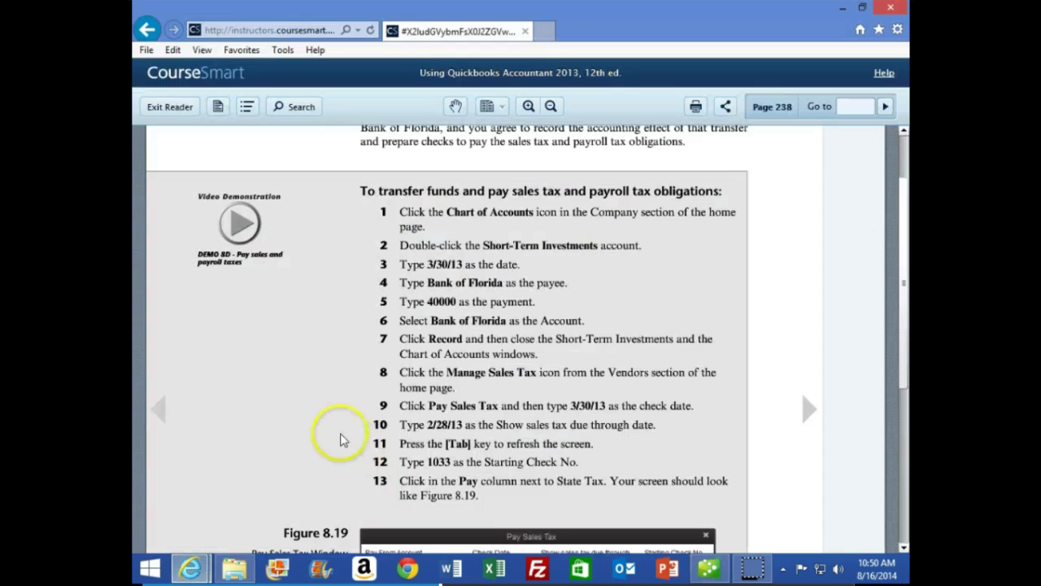
{"action": "scroll", "coordinate": [342, 439], "scroll_direction": "down", "scroll_amount": 2}
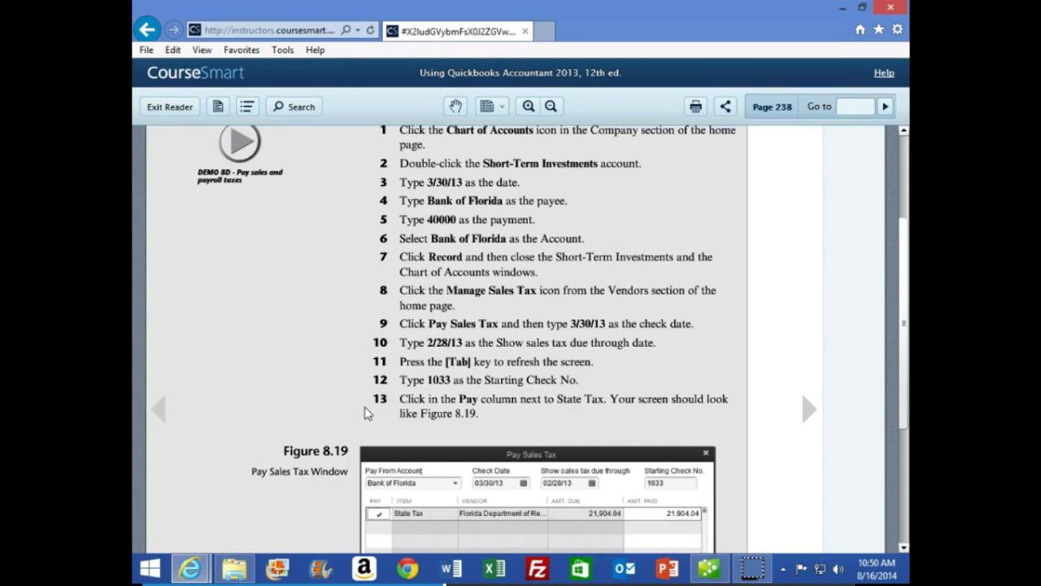
{"action": "scroll", "coordinate": [364, 413], "scroll_direction": "down", "scroll_amount": 3}
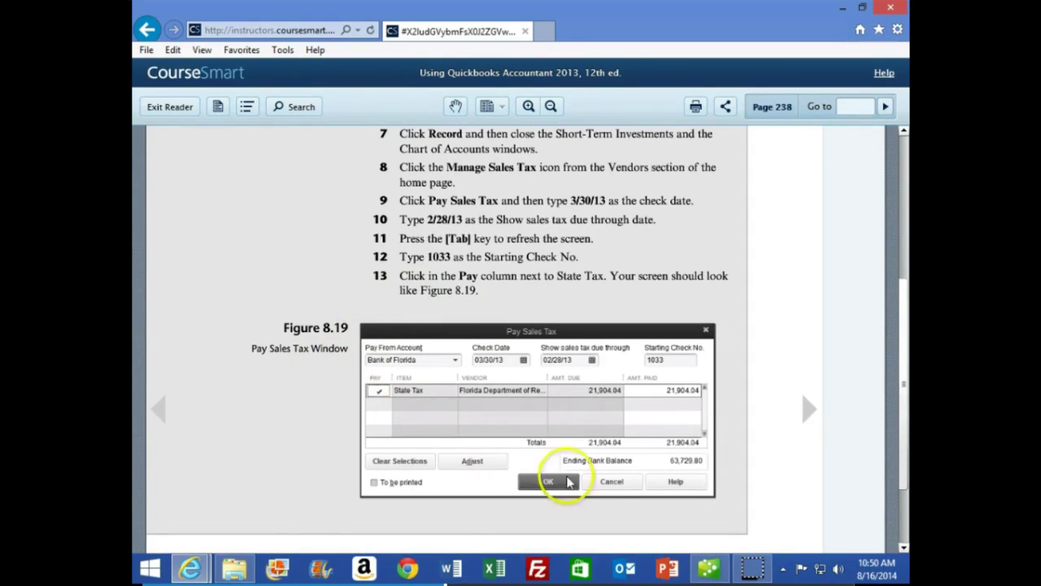
Step: Back in QuickBooks, close the Short-Term Investments register and chart of accounts, and review Sales Tax Payable in the Trial Balance
{"action": "left_click", "coordinate": [709, 567]}
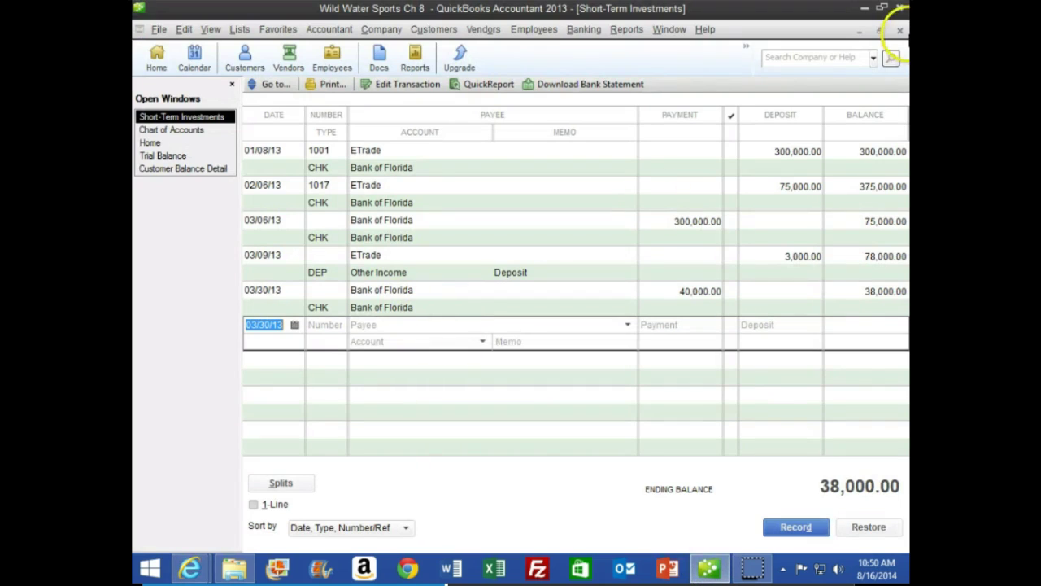
{"action": "left_click", "coordinate": [899, 30]}
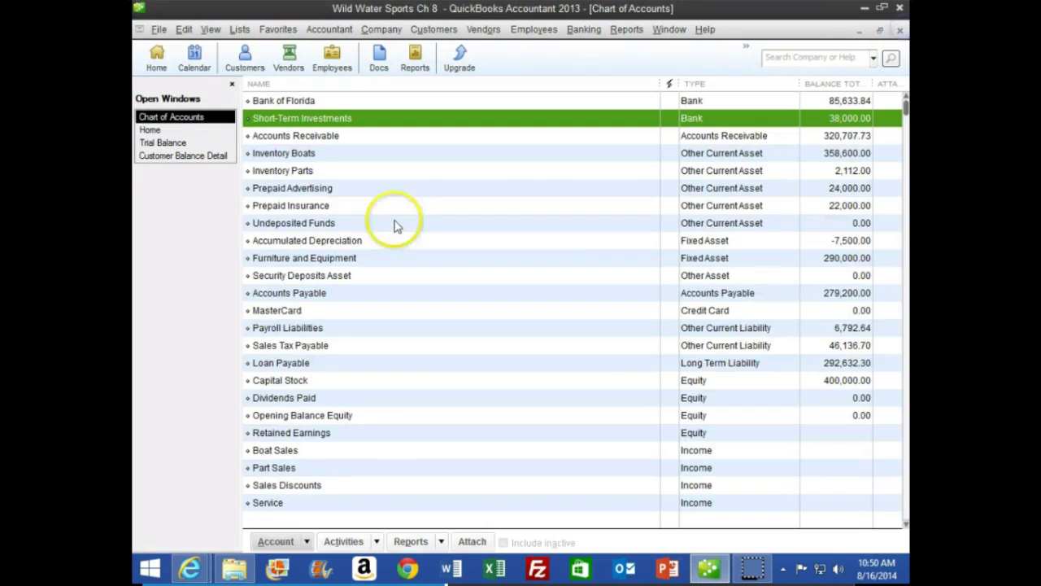
{"action": "left_click", "coordinate": [899, 30]}
{"action": "left_click", "coordinate": [163, 129]}
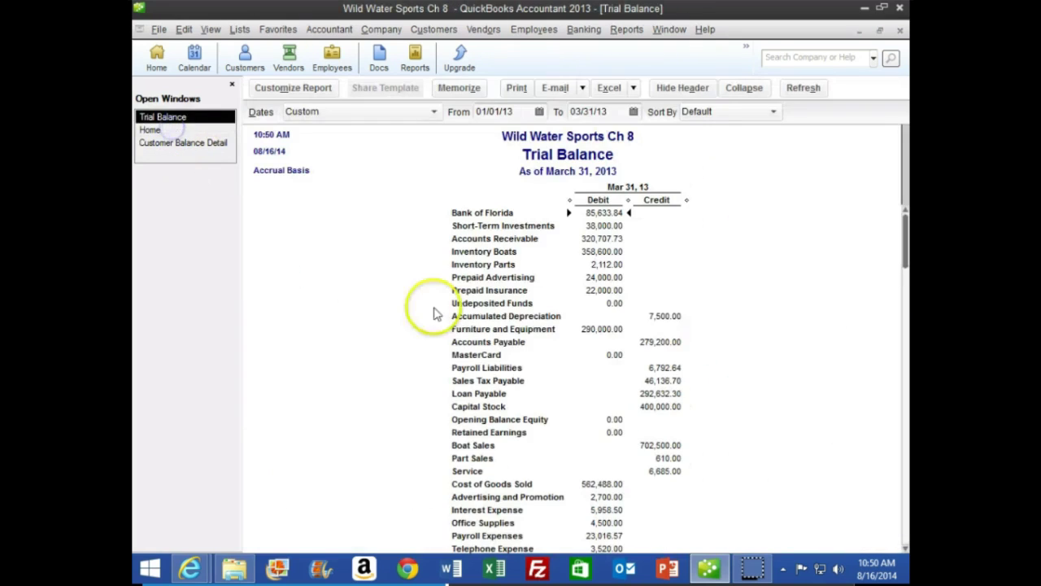
{"action": "left_click", "coordinate": [660, 379]}
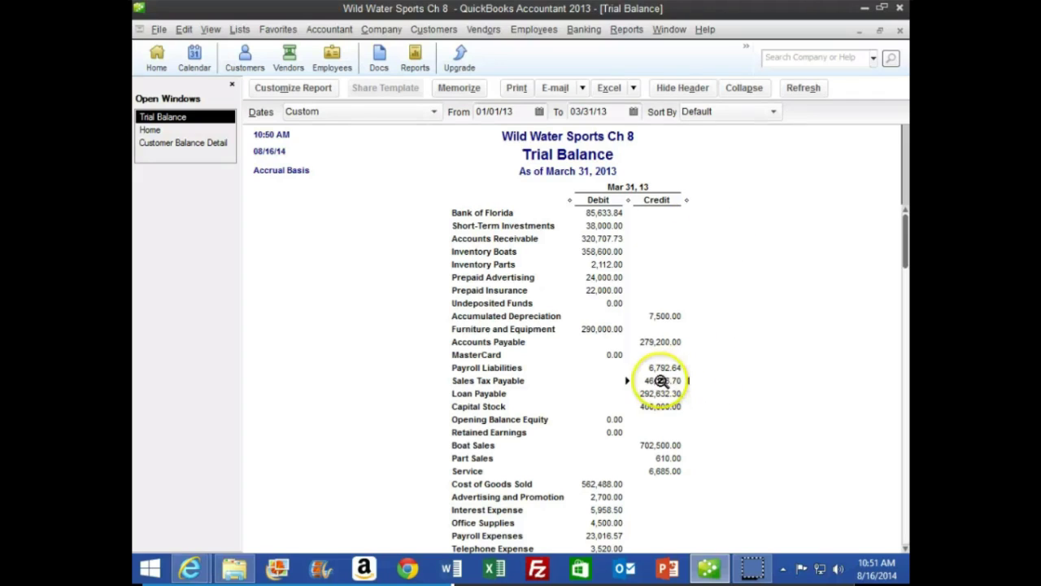
Step: Pay the State Tax due through 02/28/13 to the Florida Department of Revenue from Bank of Florida, with check date 03/30/13
{"action": "left_click", "coordinate": [149, 130]}
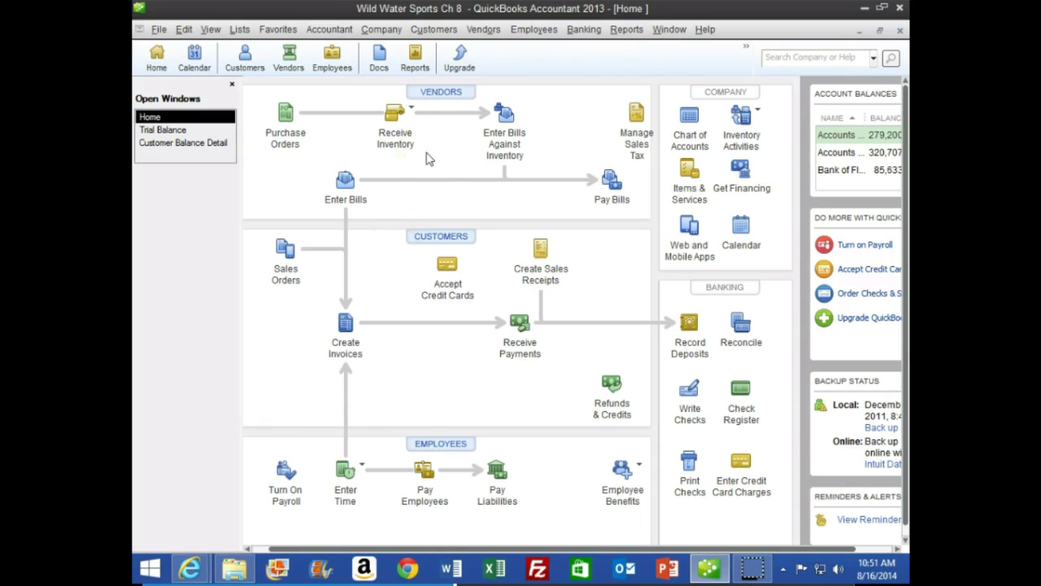
{"action": "left_click", "coordinate": [637, 122]}
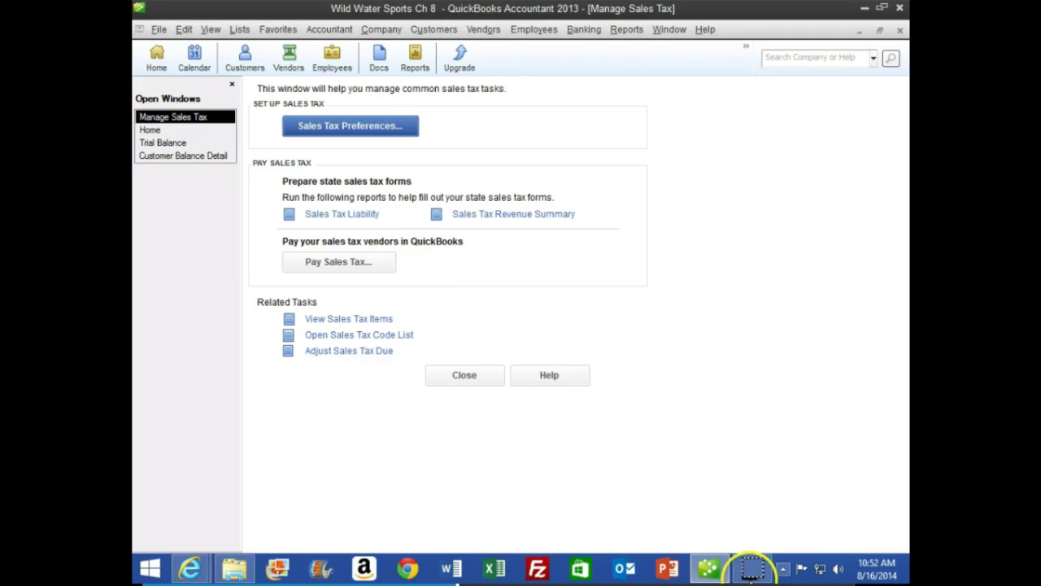
{"action": "left_click", "coordinate": [326, 269]}
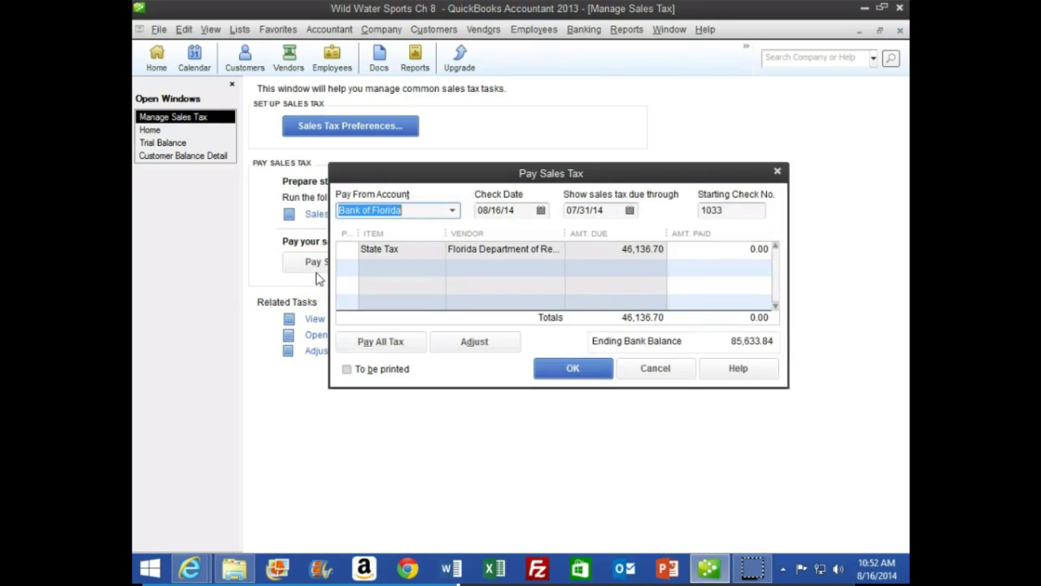
{"action": "key", "text": "Tab"}
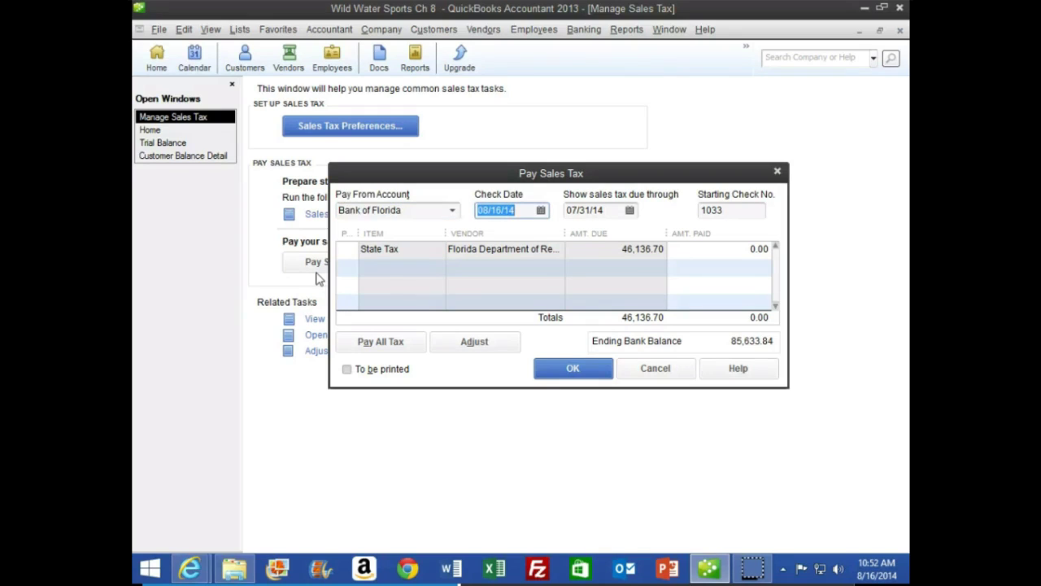
{"action": "type", "text": "033013"}
{"action": "key", "text": "Tab"}
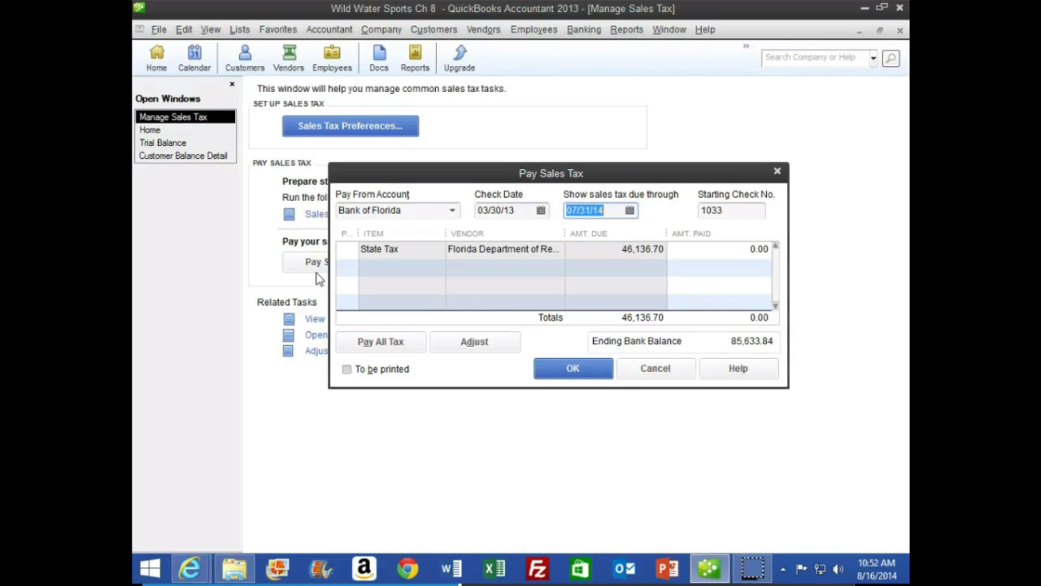
{"action": "type", "text": "022813"}
{"action": "key", "text": "Tab"}
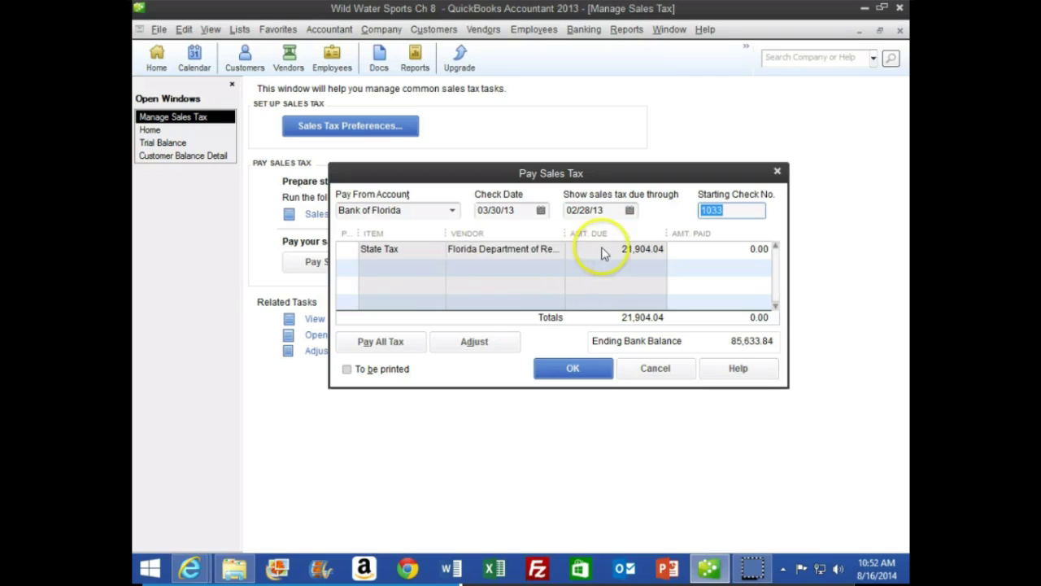
{"action": "left_click", "coordinate": [350, 249]}
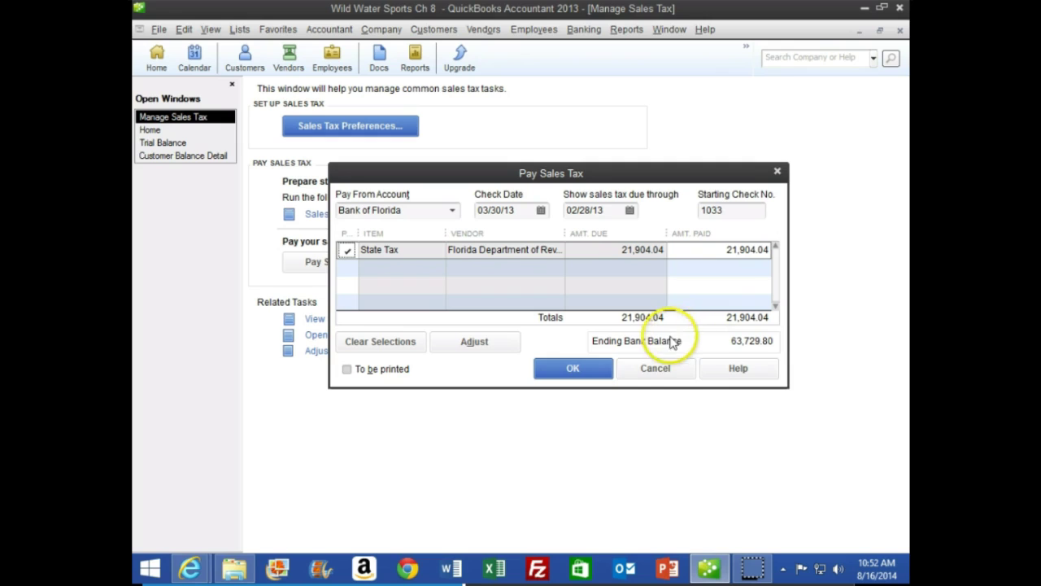
{"action": "left_click", "coordinate": [593, 376]}
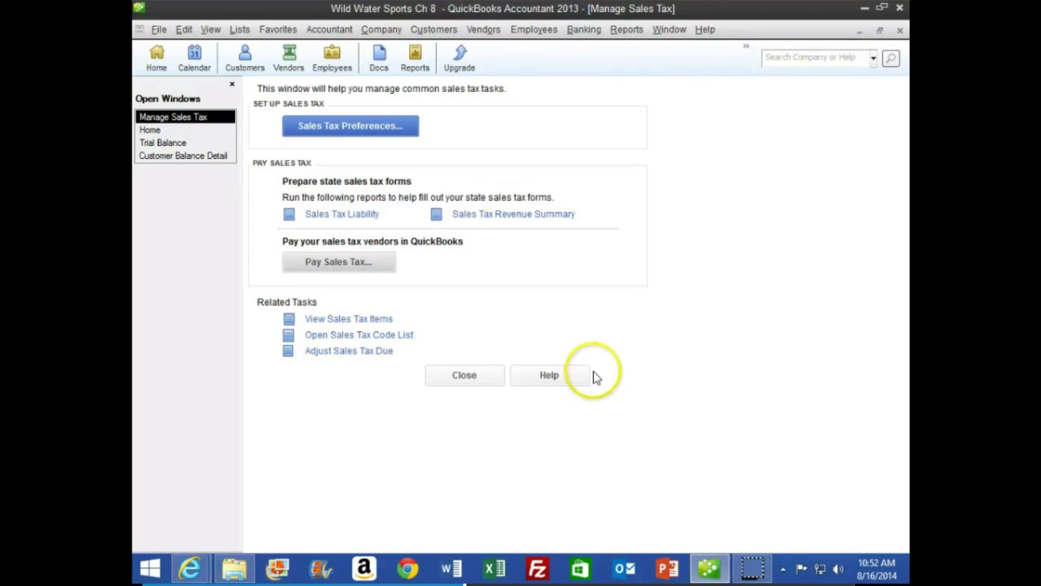
Step: Switch to the CourseSmart e-book and read the payroll liability payment steps and Figure 8.20 on page 239
{"action": "mouse_move", "coordinate": [188, 565]}
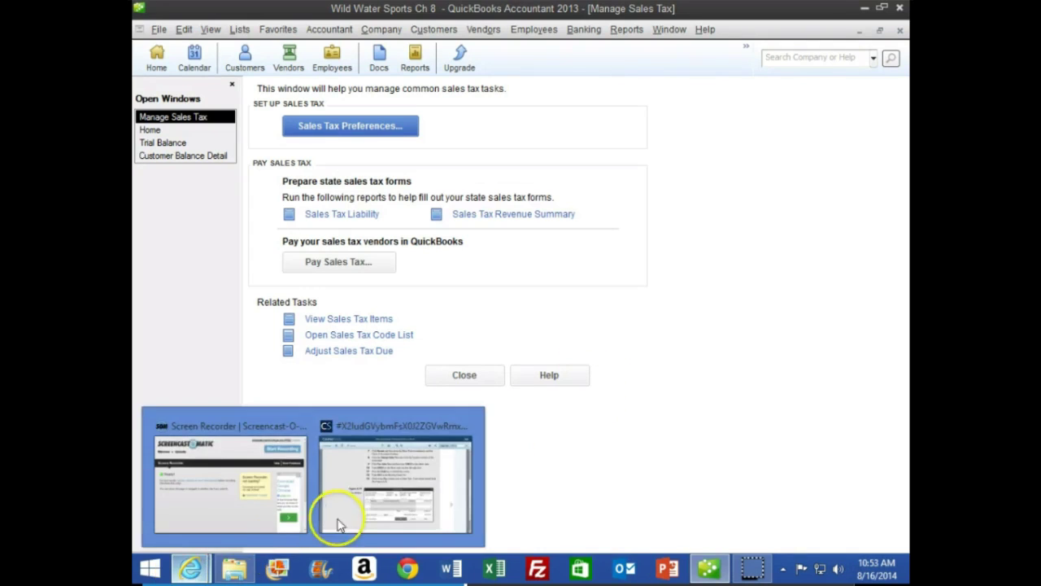
{"action": "left_click", "coordinate": [336, 523]}
{"action": "left_click", "coordinate": [807, 409]}
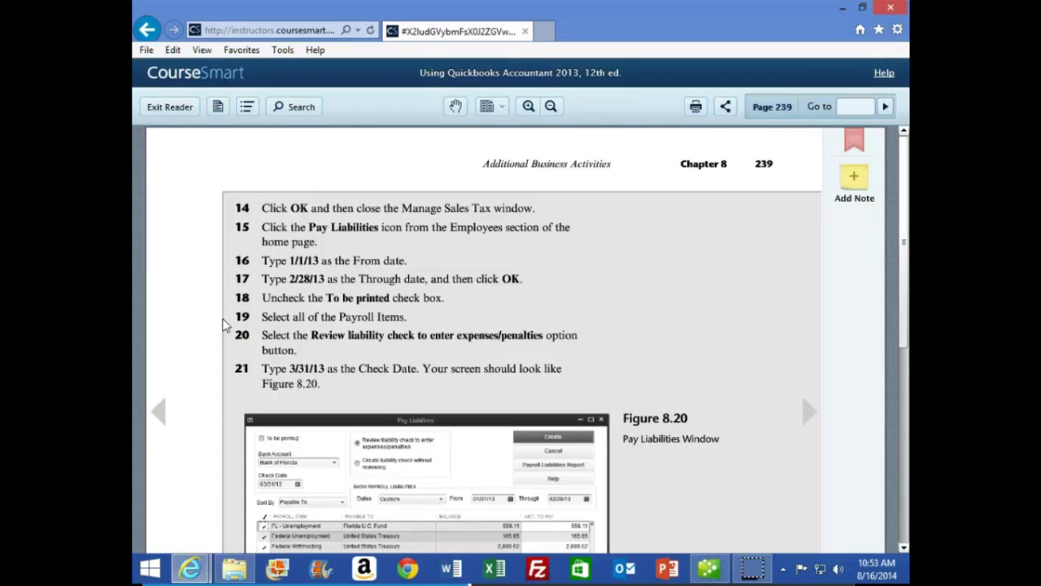
{"action": "scroll", "coordinate": [225, 326], "scroll_direction": "down", "scroll_amount": 1}
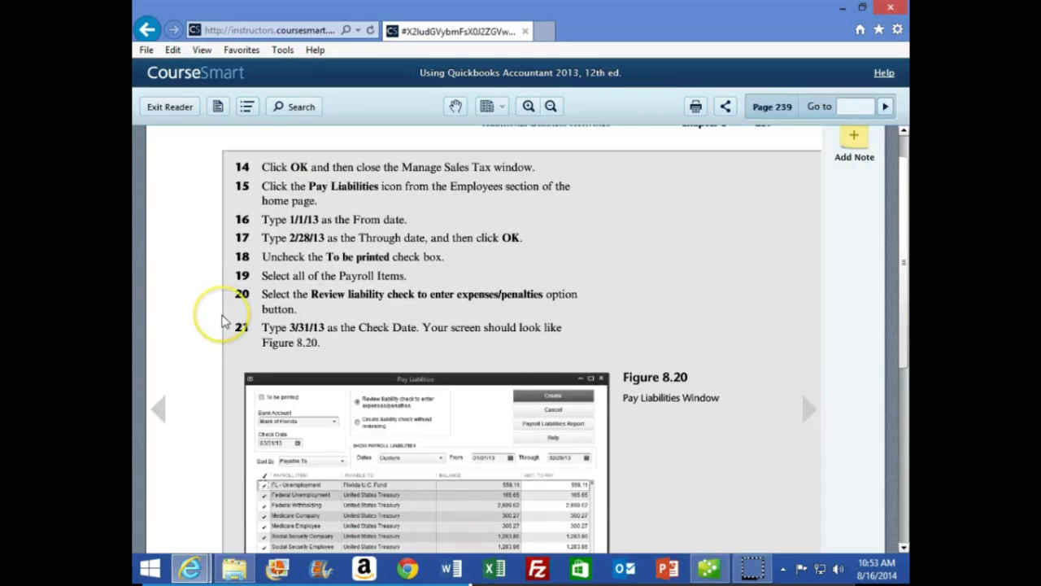
{"action": "scroll", "coordinate": [225, 321], "scroll_direction": "down", "scroll_amount": 1}
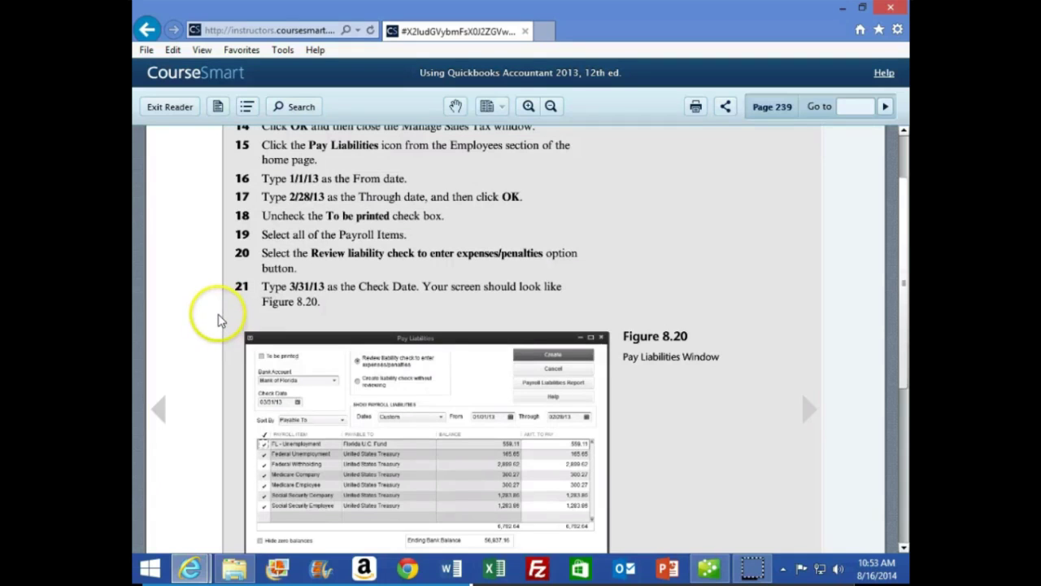
{"action": "scroll", "coordinate": [218, 320], "scroll_direction": "down", "scroll_amount": 1}
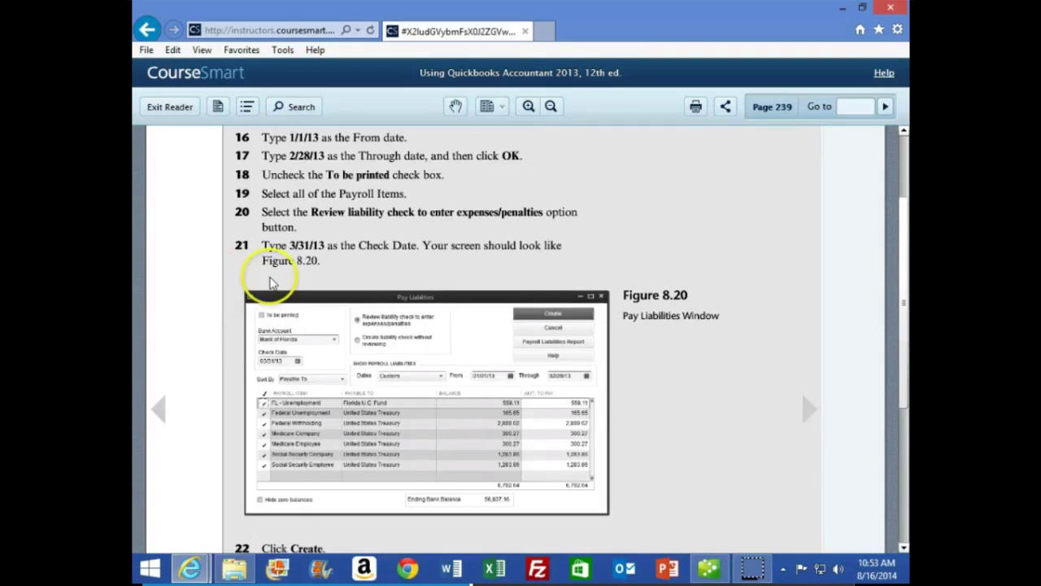
Step: Return to QuickBooks, close the Manage Sales Tax window, and review Payroll Liabilities in the Trial Balance
{"action": "left_click", "coordinate": [707, 567]}
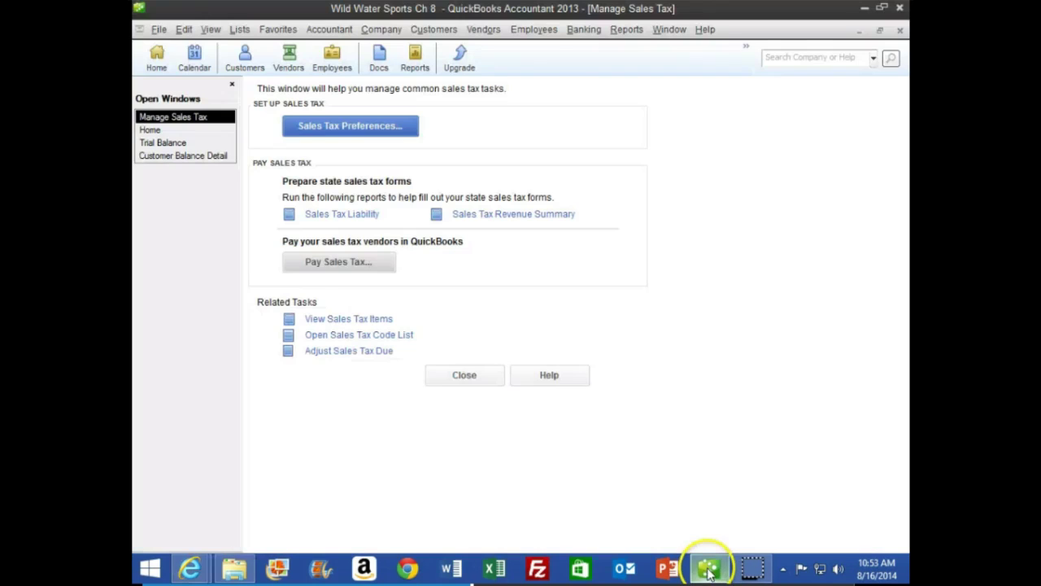
{"action": "left_click", "coordinate": [900, 30]}
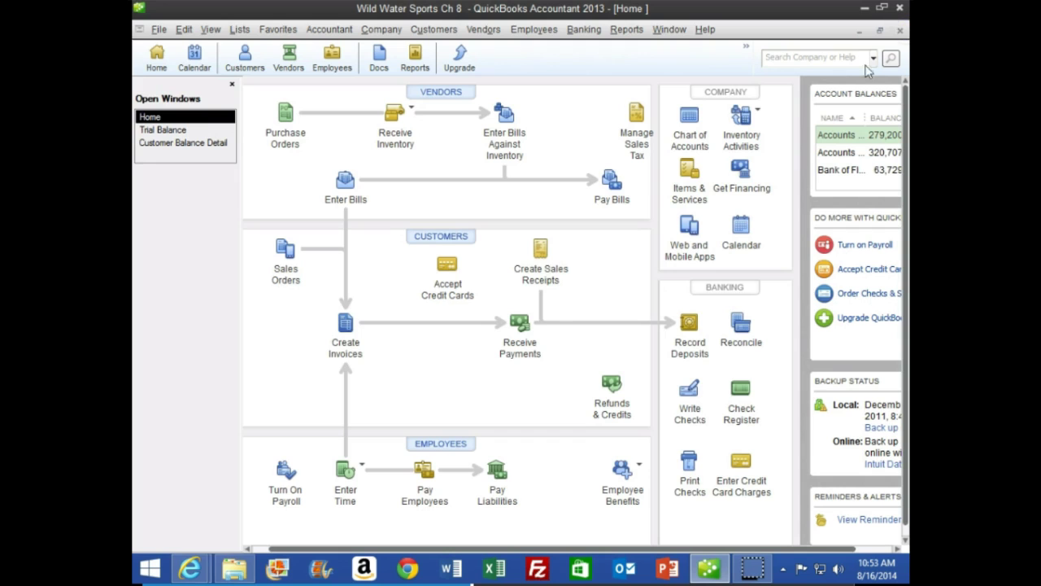
{"action": "left_click", "coordinate": [166, 130]}
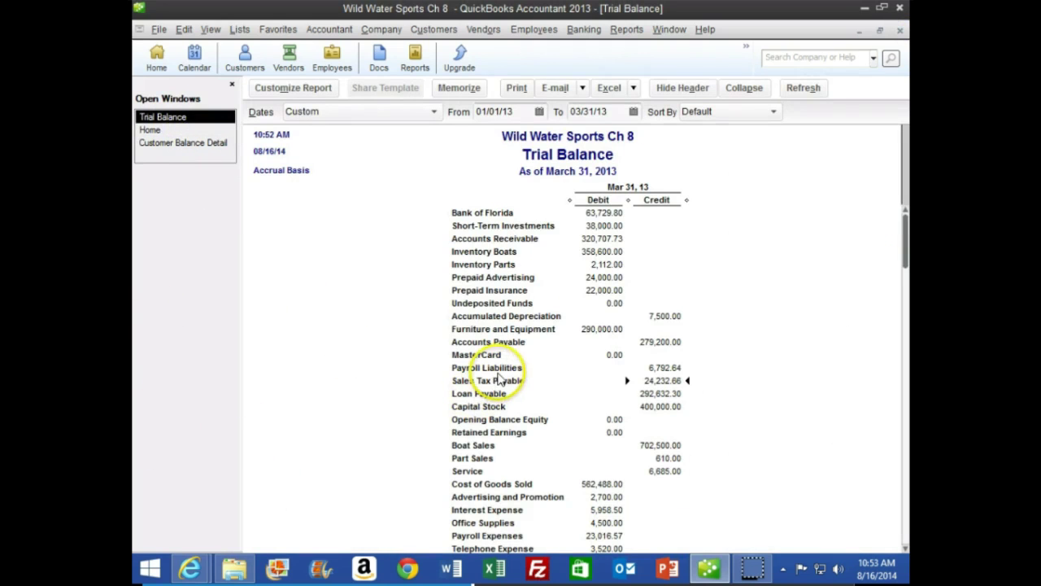
{"action": "left_click", "coordinate": [661, 367]}
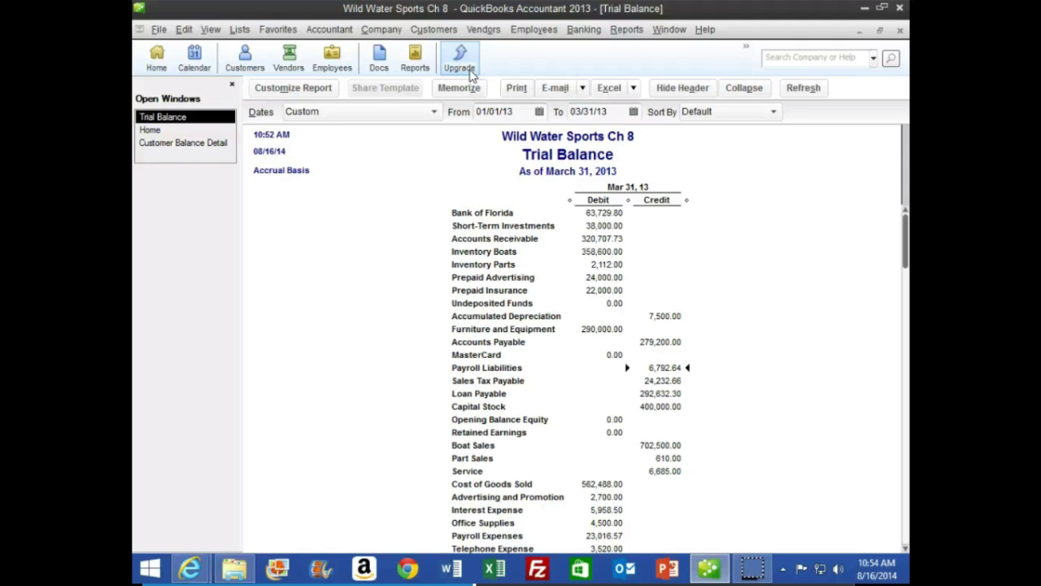
Step: Open the transactions behind Payroll Liabilities, examine the first 02/28/13 paycheck's detail, and close these windows again
{"action": "double_click", "coordinate": [664, 368]}
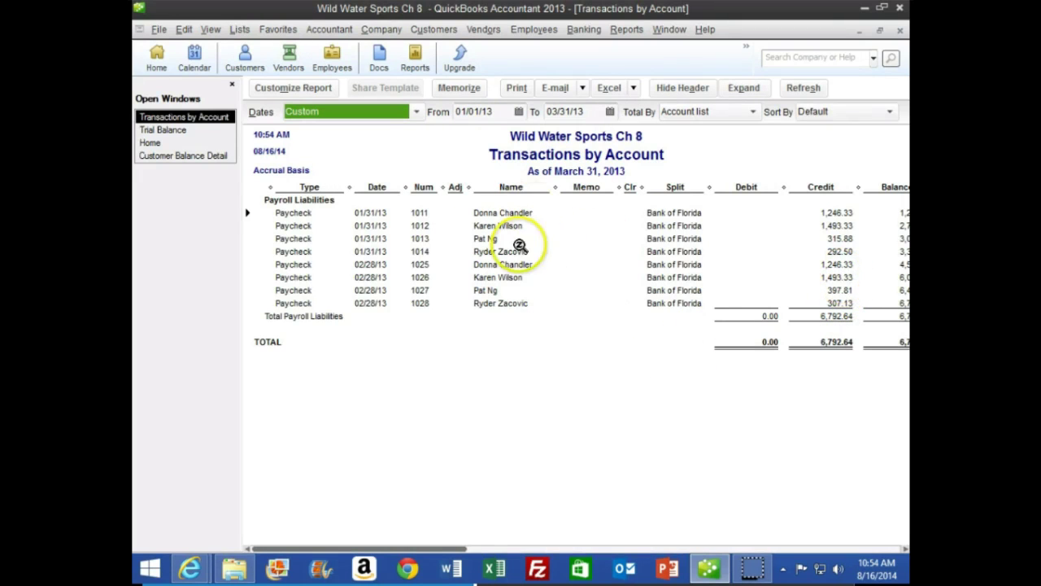
{"action": "double_click", "coordinate": [840, 265]}
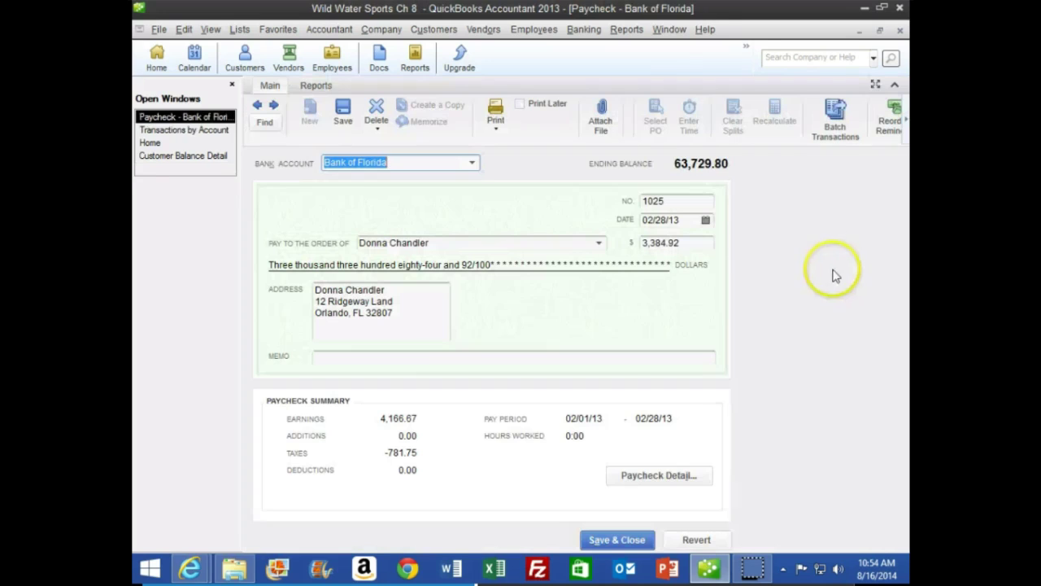
{"action": "left_click", "coordinate": [640, 472]}
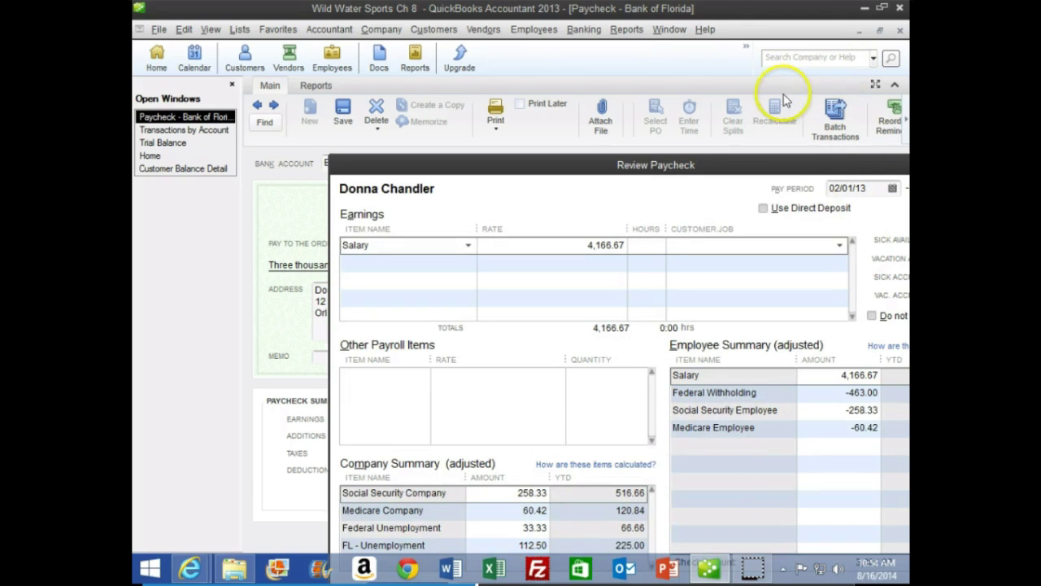
{"action": "left_click_drag", "start_coordinate": [658, 166], "coordinate": [376, 161]}
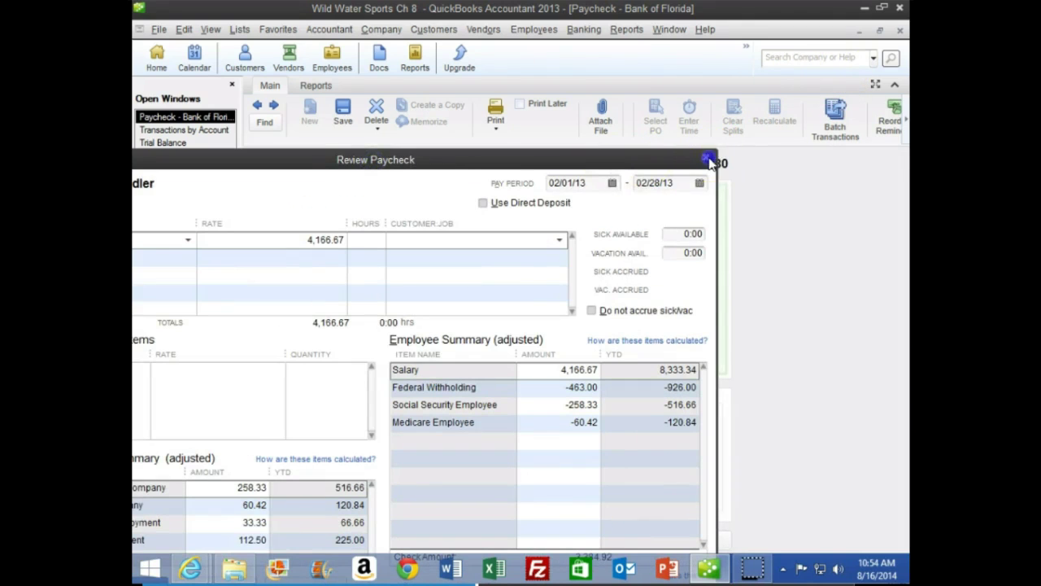
{"action": "left_click", "coordinate": [707, 160]}
{"action": "left_click", "coordinate": [900, 29]}
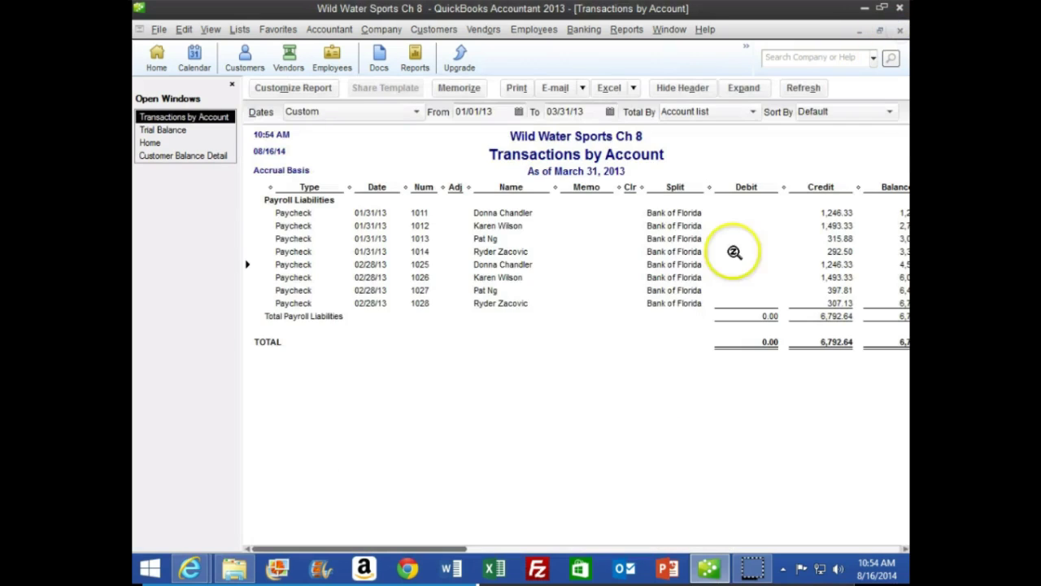
{"action": "left_click", "coordinate": [899, 29]}
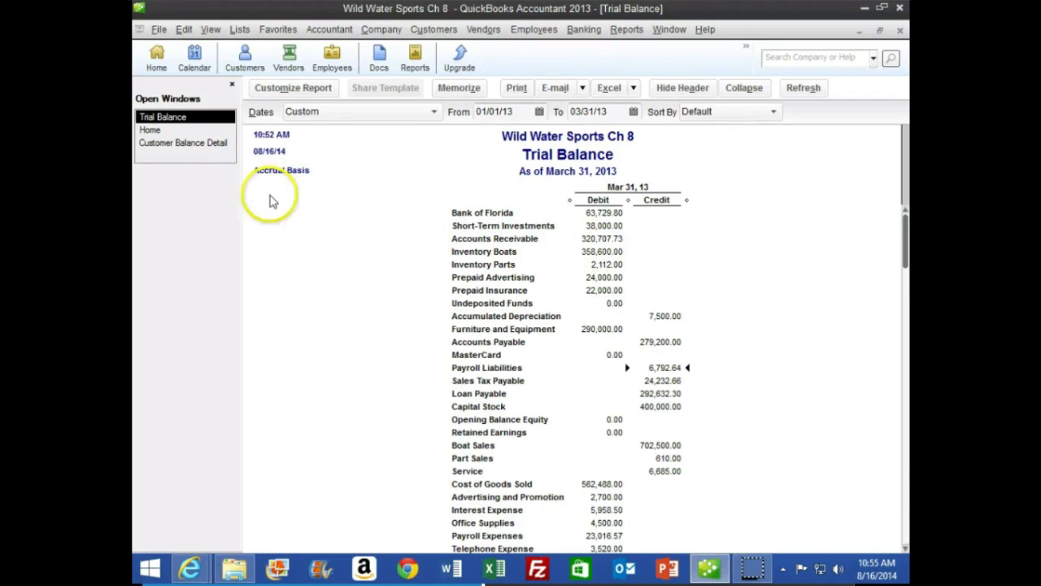
Step: Start a payroll liabilities payment from the home page, covering liabilities from 01/01/13 through 02/28/13
{"action": "left_click", "coordinate": [152, 133]}
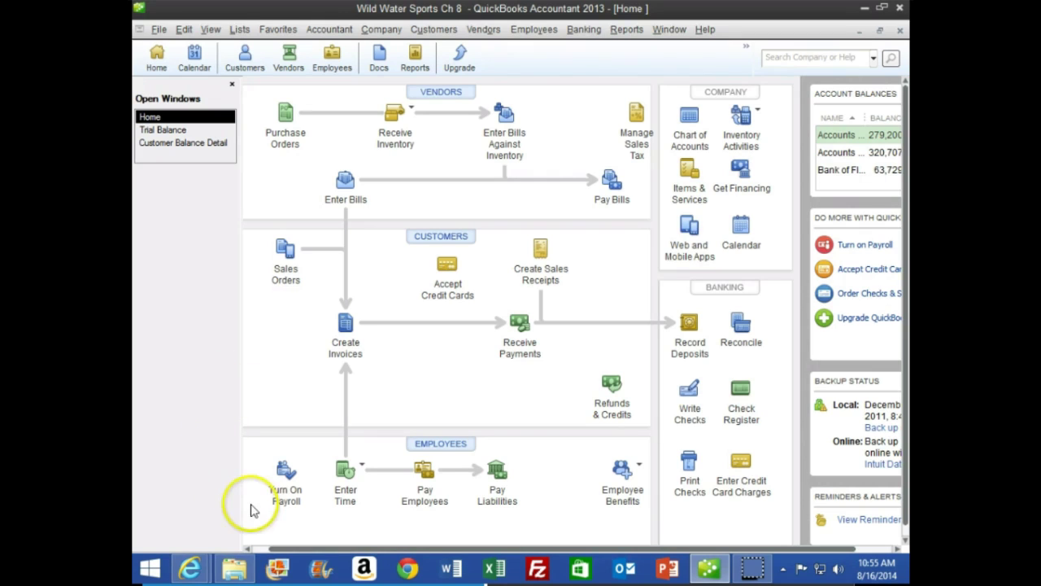
{"action": "left_click", "coordinate": [498, 474]}
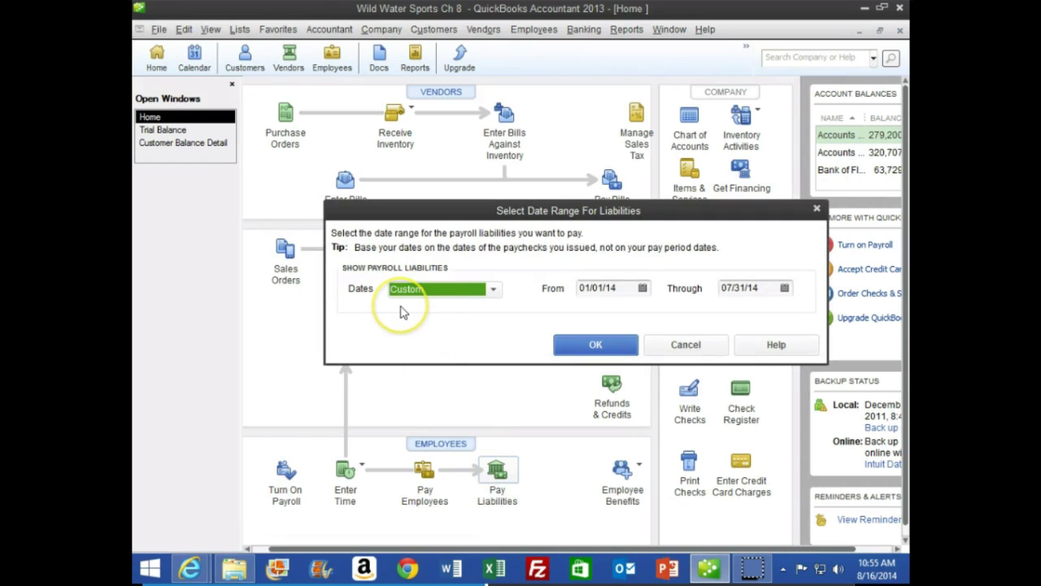
{"action": "key", "text": "Tab"}
{"action": "type", "text": "010113"}
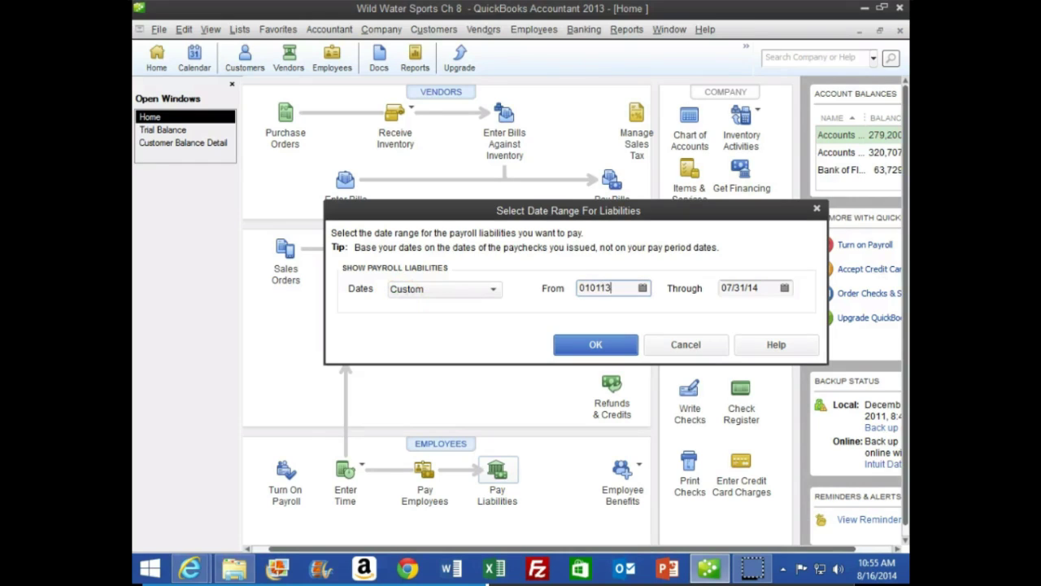
{"action": "key", "text": "Tab"}
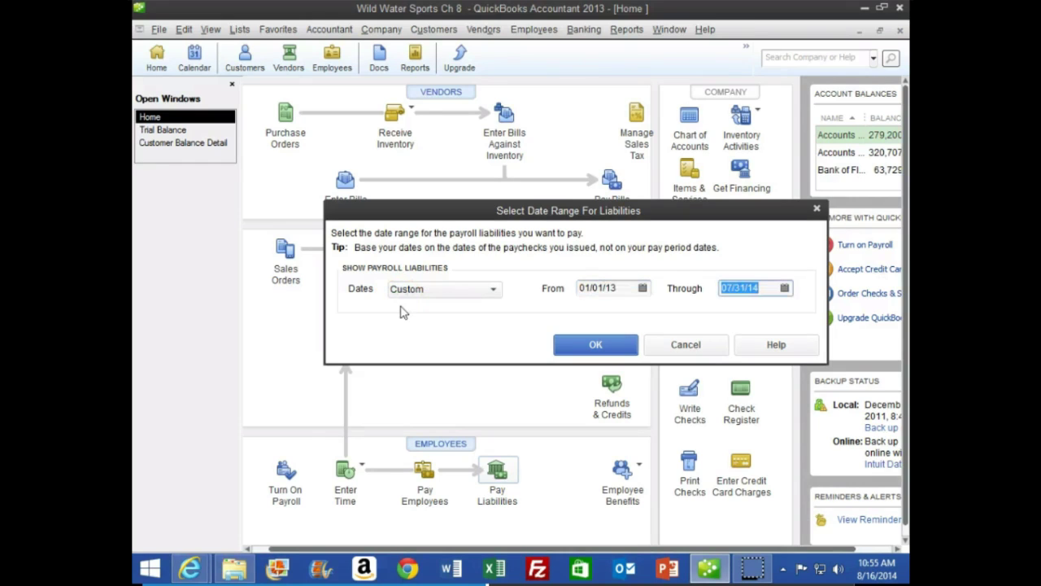
{"action": "type", "text": "022813"}
{"action": "key", "text": "Tab"}
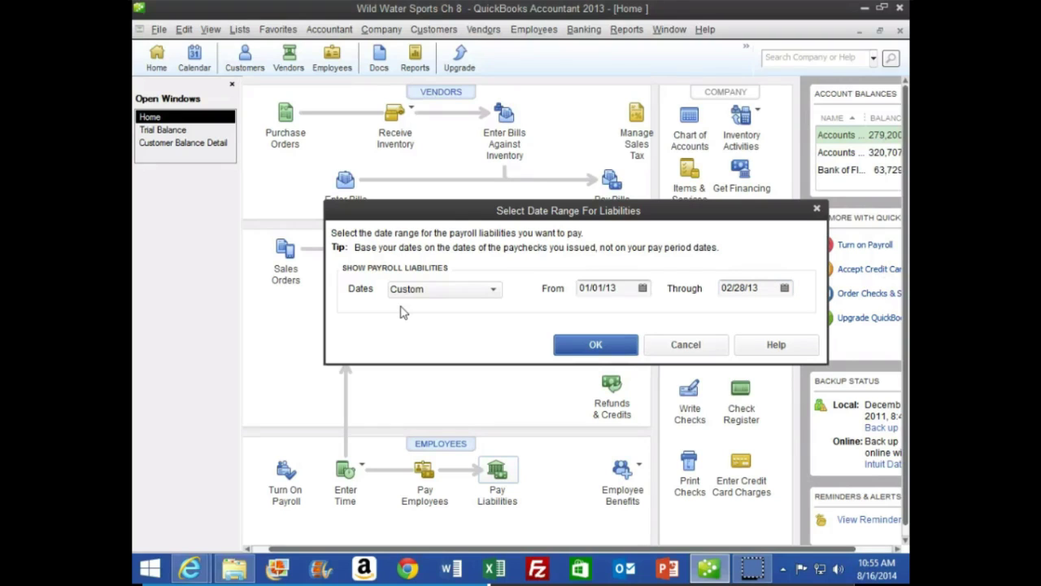
{"action": "left_click", "coordinate": [593, 344]}
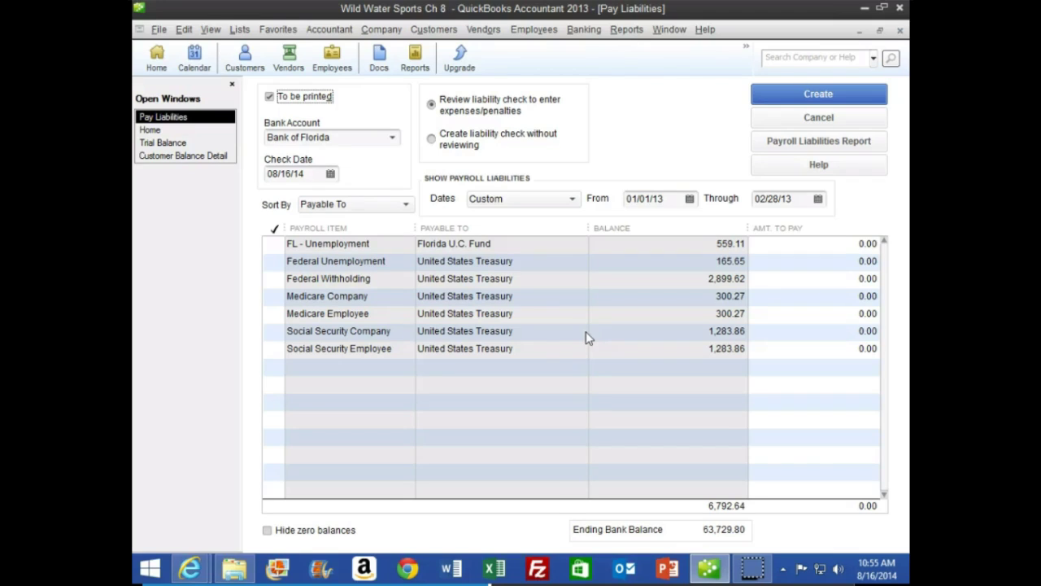
Step: Turn off To be printed and select all seven payroll items for payment, from FL - Unemployment to Social Security Employee
{"action": "left_click", "coordinate": [269, 96]}
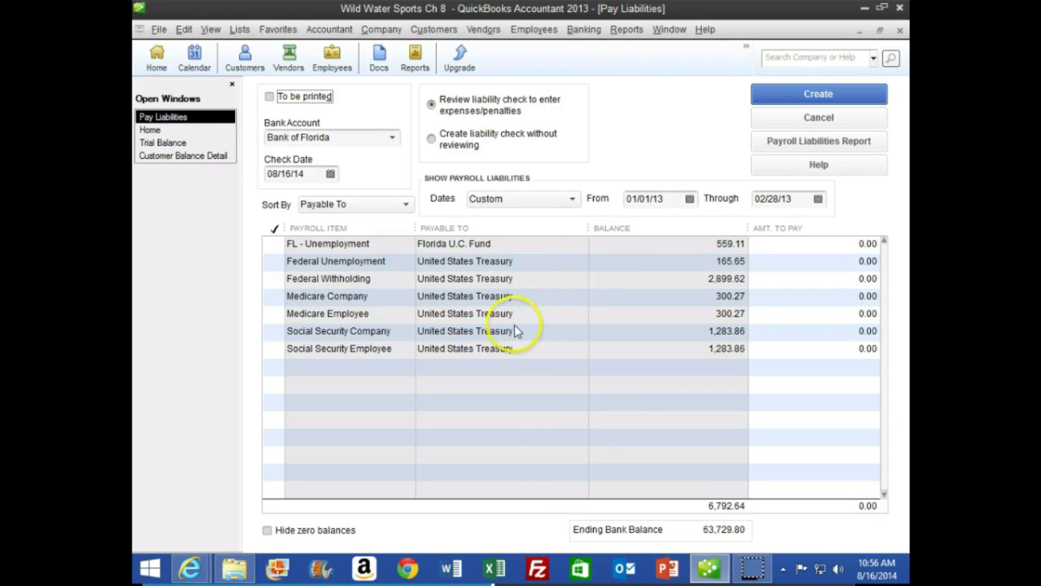
{"action": "left_click", "coordinate": [274, 243]}
{"action": "left_click", "coordinate": [274, 261]}
{"action": "left_click", "coordinate": [274, 279]}
{"action": "left_click", "coordinate": [275, 296]}
{"action": "left_click", "coordinate": [274, 314]}
{"action": "left_click", "coordinate": [274, 331]}
{"action": "left_click", "coordinate": [274, 348]}
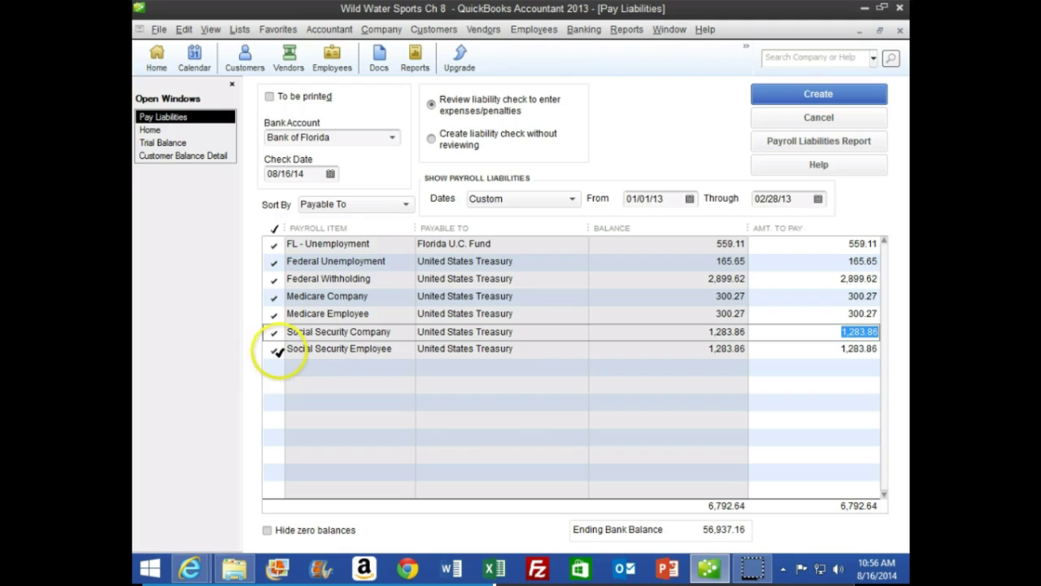
Step: Set the liability check date to 03/31/13 and create the liability checks for review
{"action": "left_click", "coordinate": [754, 570]}
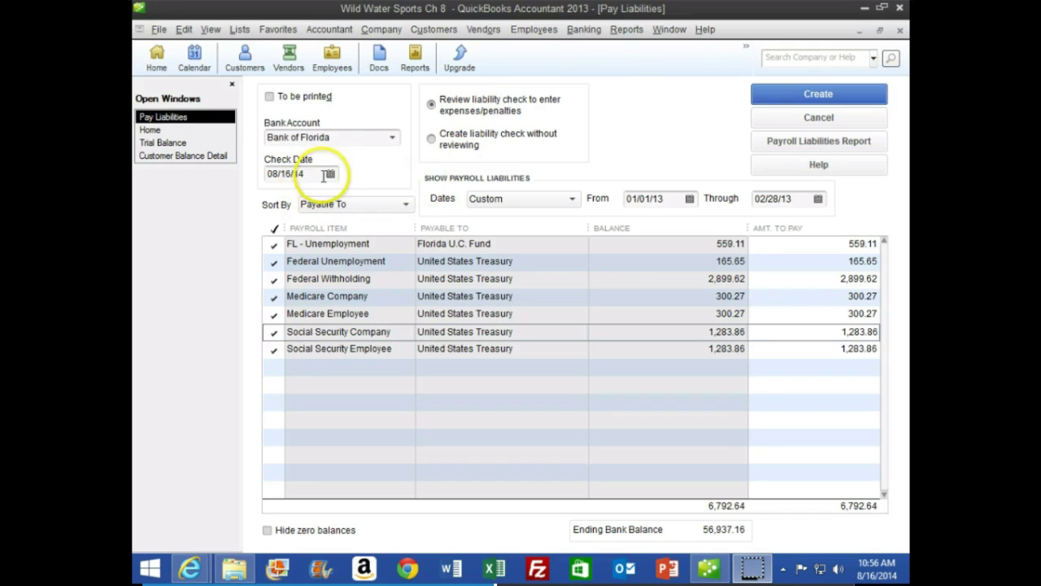
{"action": "left_click_drag", "start_coordinate": [324, 174], "coordinate": [199, 183]}
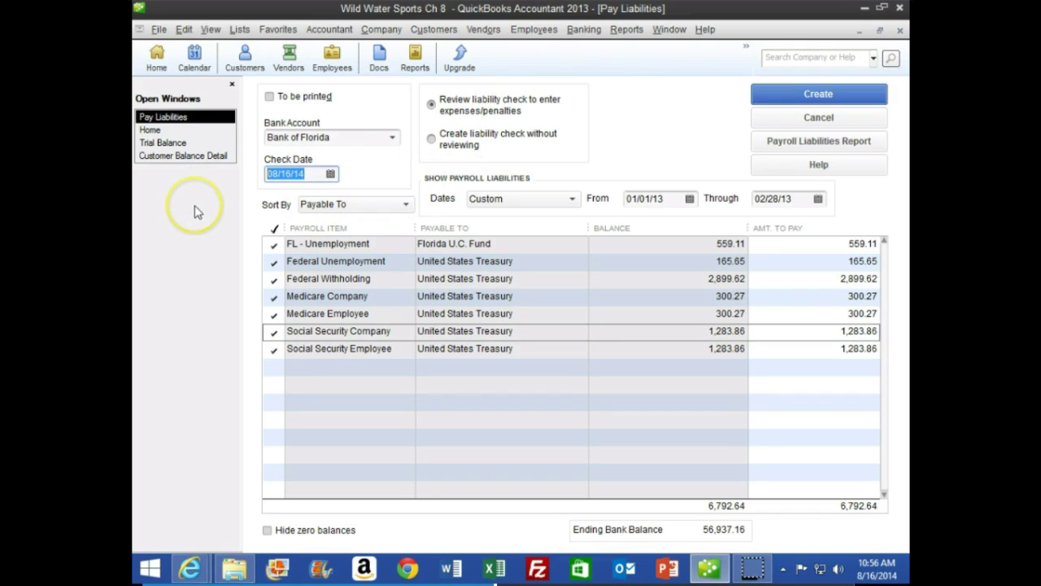
{"action": "type", "text": "03/31/13"}
{"action": "key", "text": "Tab"}
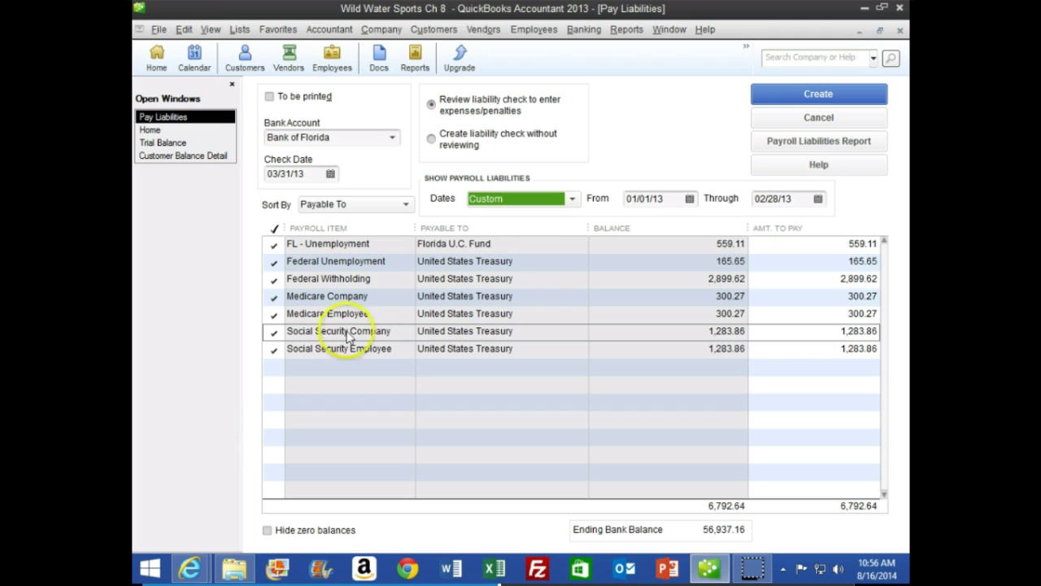
{"action": "left_click", "coordinate": [779, 95]}
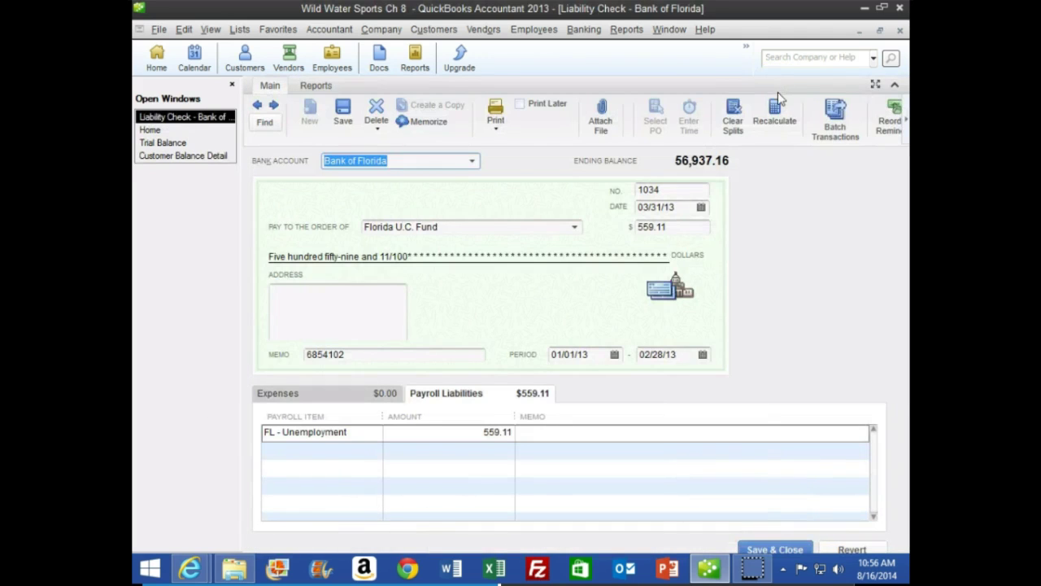
Step: Review the liability check to the United States Treasury, advance to the following blank check, and close the check window
{"action": "left_click", "coordinate": [274, 106]}
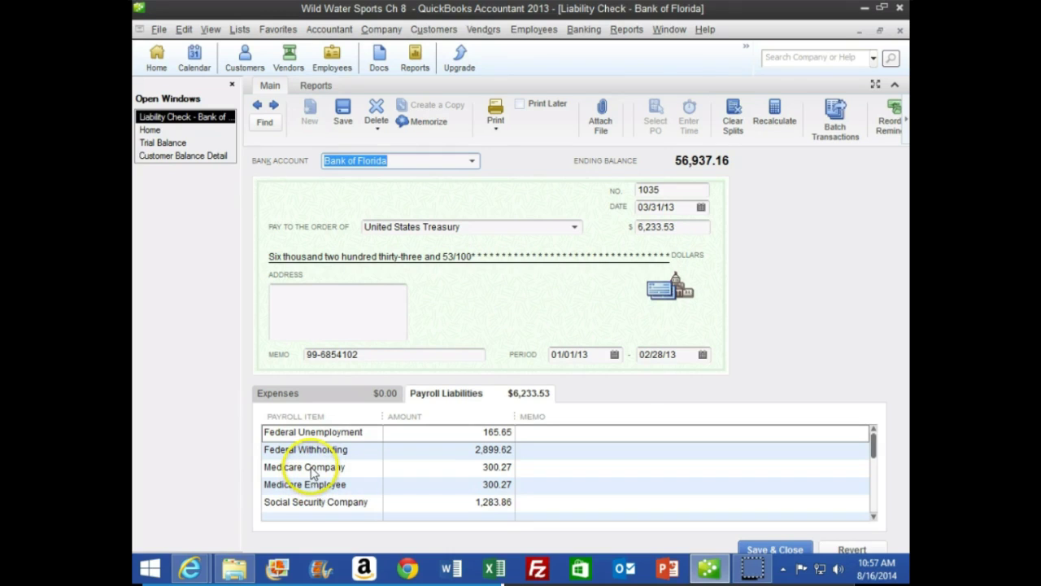
{"action": "left_click", "coordinate": [274, 105]}
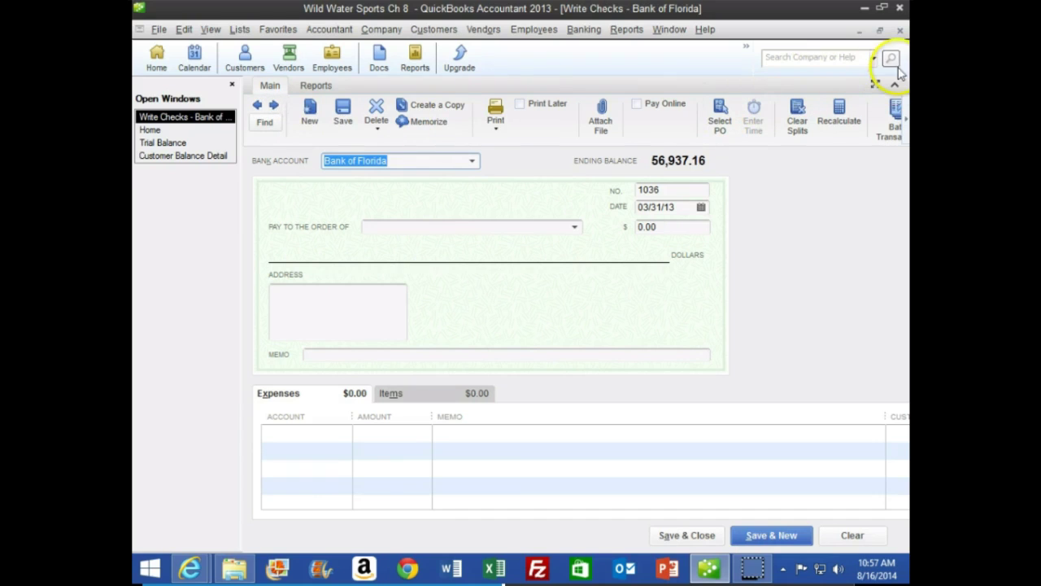
{"action": "left_click", "coordinate": [900, 30]}
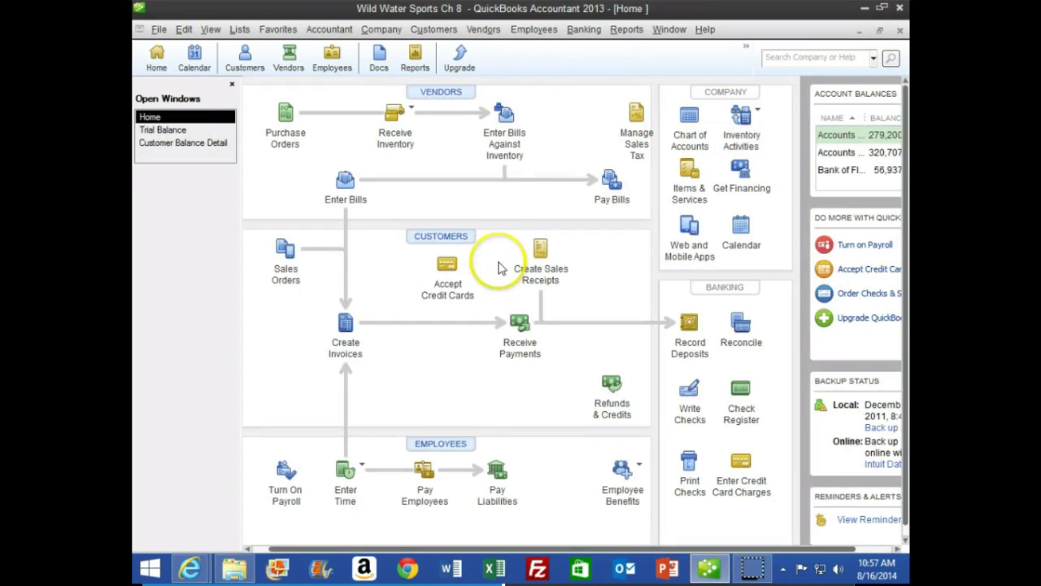
{"action": "left_click", "coordinate": [502, 270]}
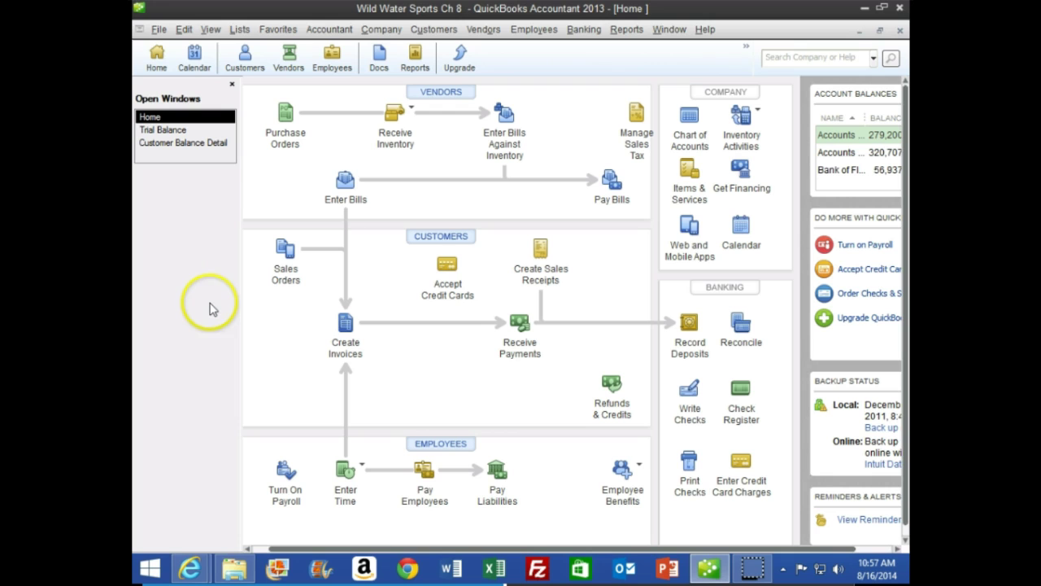
Step: Switch to the CourseSmart textbook in the browser and read on from page 239 to the end-of-month expense instructions on page 241
{"action": "mouse_move", "coordinate": [180, 569]}
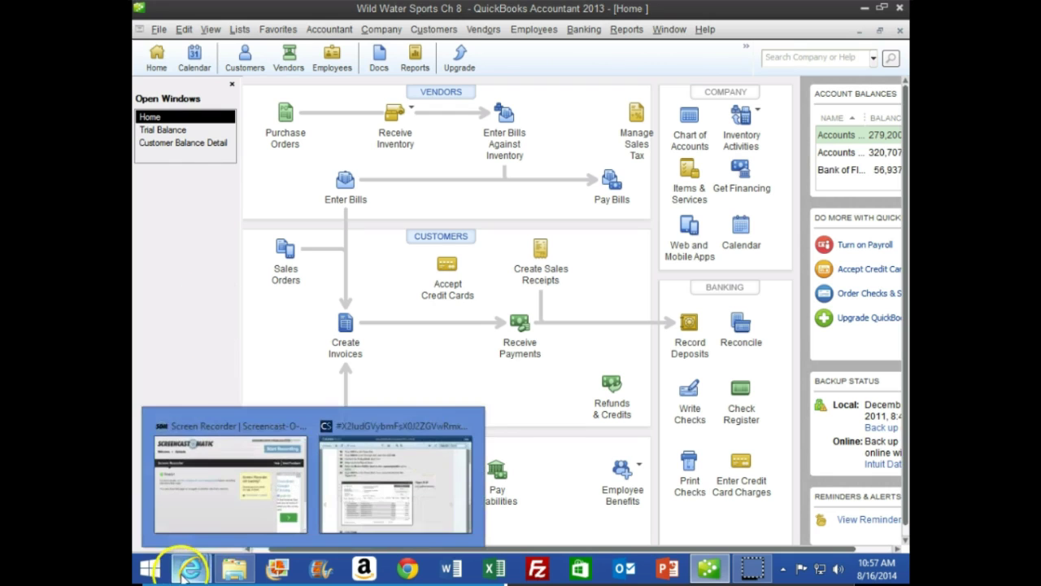
{"action": "left_click", "coordinate": [386, 472]}
{"action": "scroll", "coordinate": [244, 411], "scroll_direction": "down", "scroll_amount": 3}
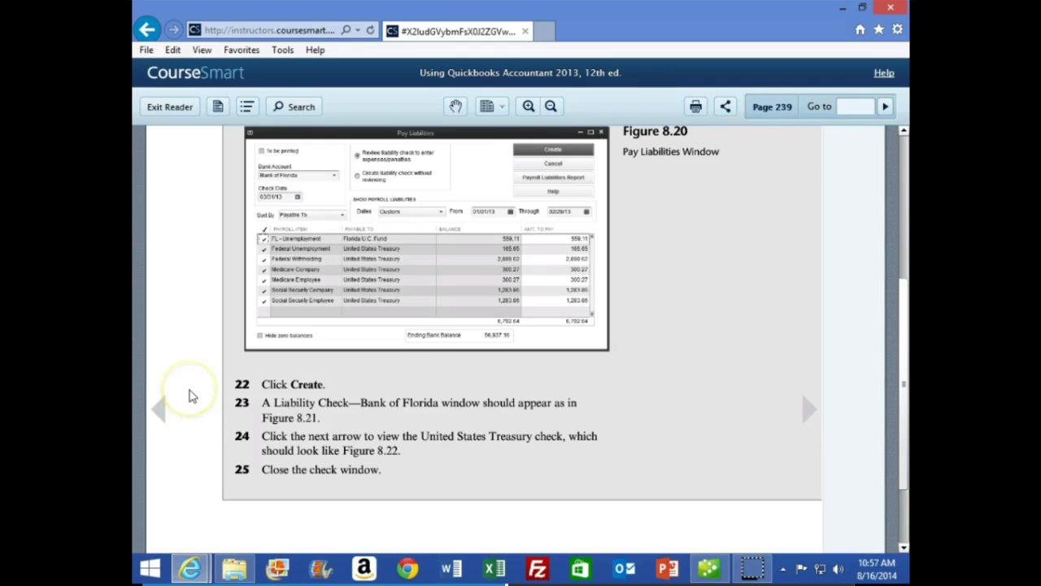
{"action": "left_click", "coordinate": [807, 411]}
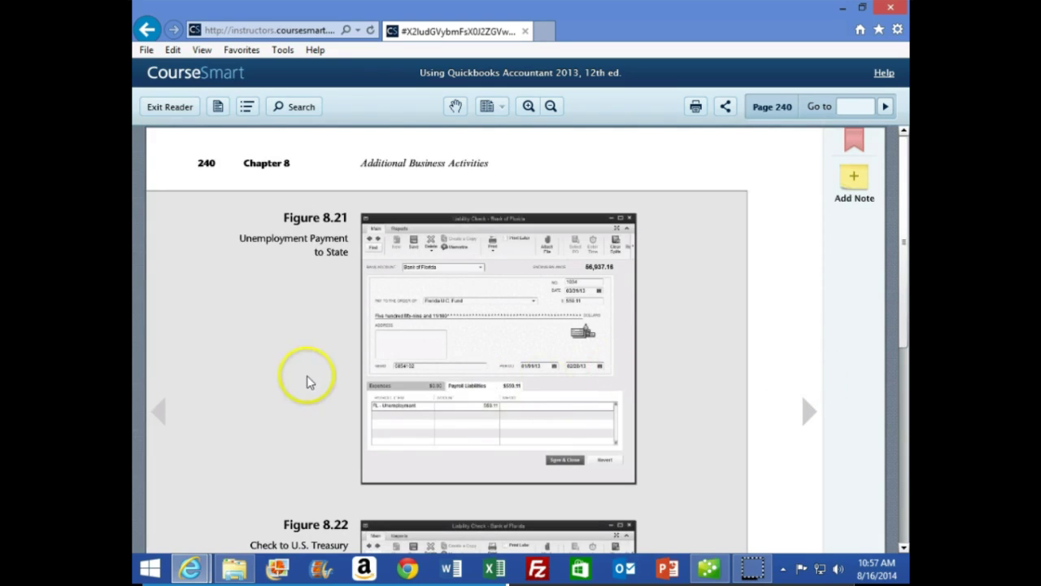
{"action": "scroll", "coordinate": [301, 372], "scroll_direction": "down", "scroll_amount": 2}
{"action": "scroll", "coordinate": [300, 373], "scroll_direction": "down", "scroll_amount": 3}
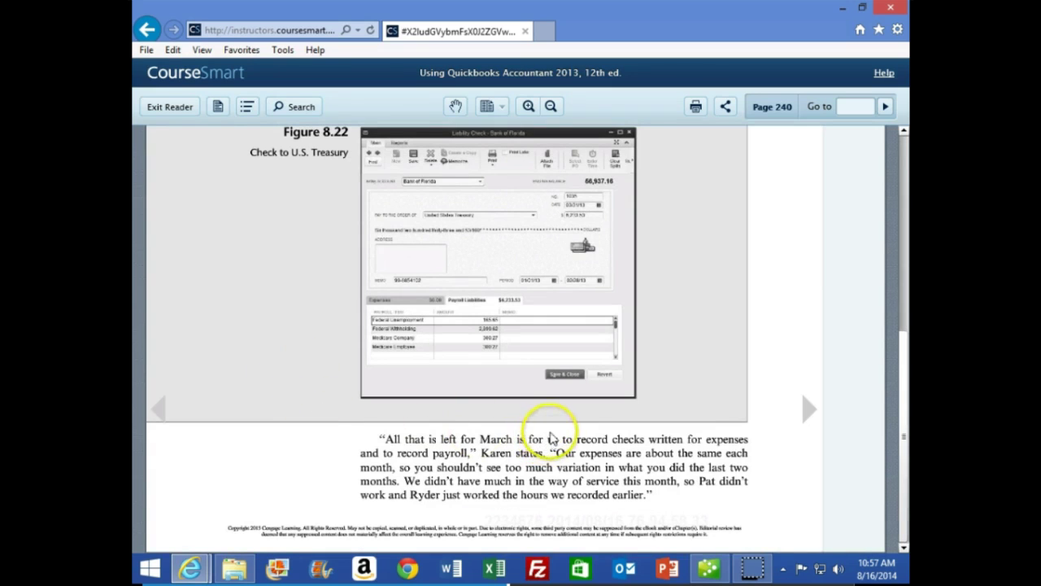
{"action": "left_click", "coordinate": [808, 409]}
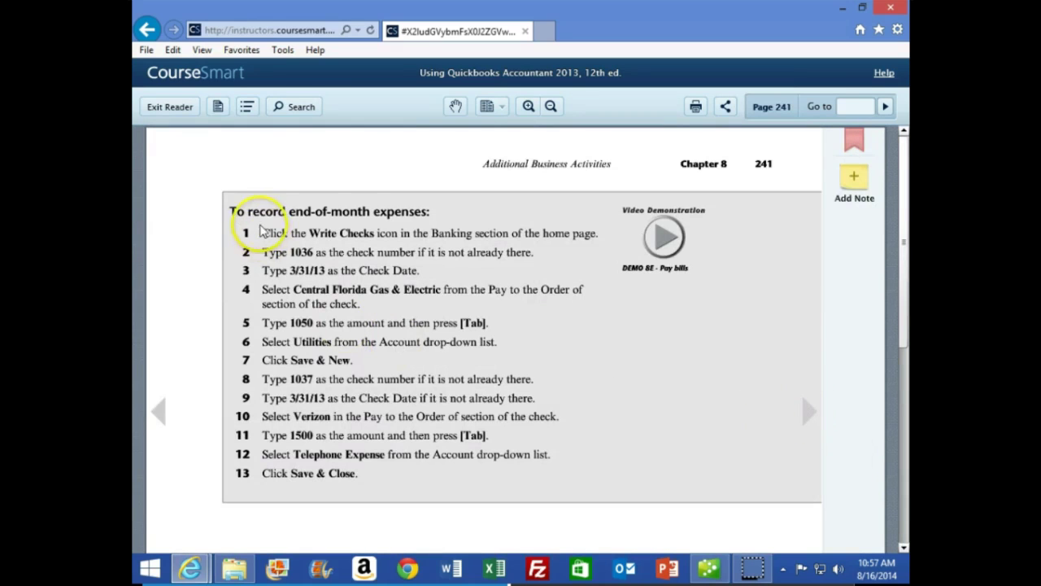
{"action": "scroll", "coordinate": [185, 300], "scroll_direction": "down", "scroll_amount": 1}
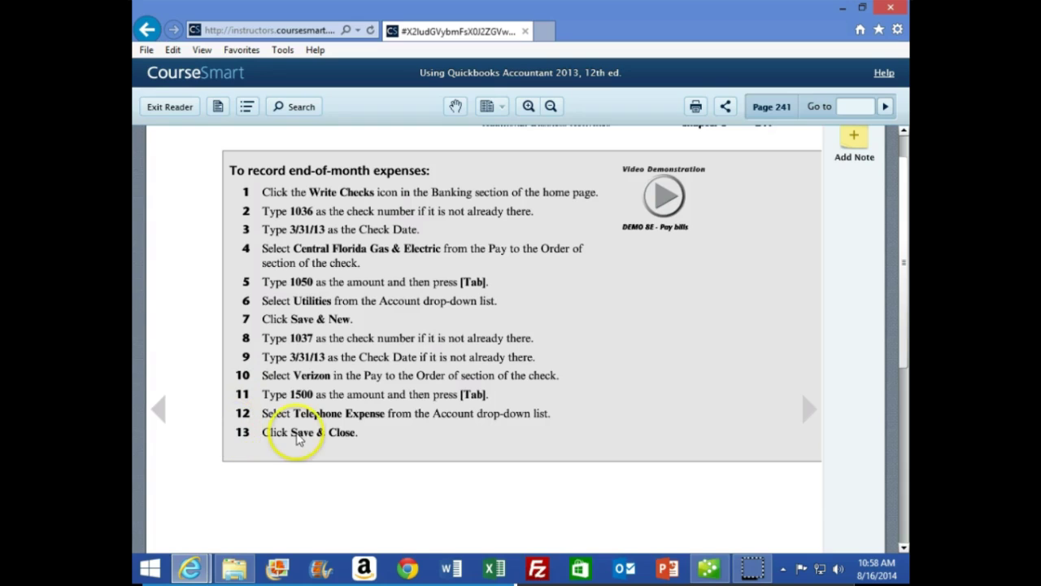
Step: Switch back to QuickBooks, examine the Bank of Florida register's latest entries, and close the register
{"action": "left_click", "coordinate": [706, 570]}
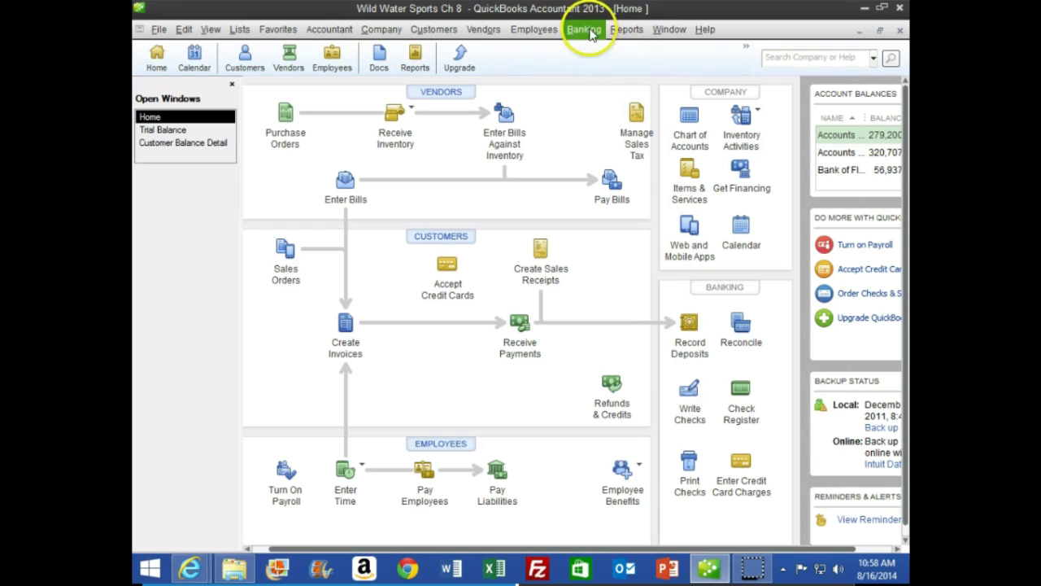
{"action": "left_click", "coordinate": [584, 29]}
{"action": "left_click", "coordinate": [591, 96]}
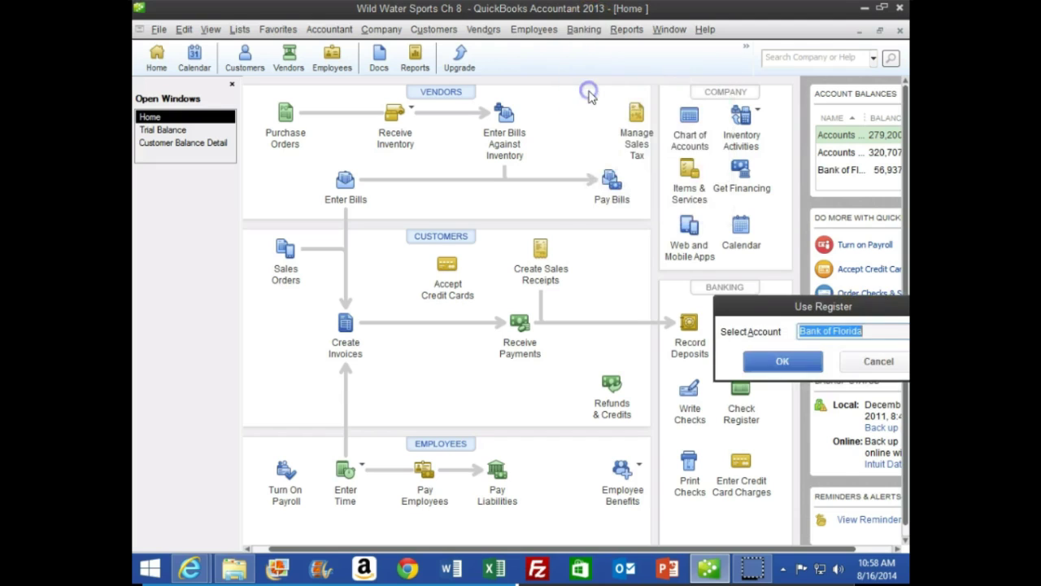
{"action": "left_click_drag", "start_coordinate": [865, 305], "coordinate": [364, 216]}
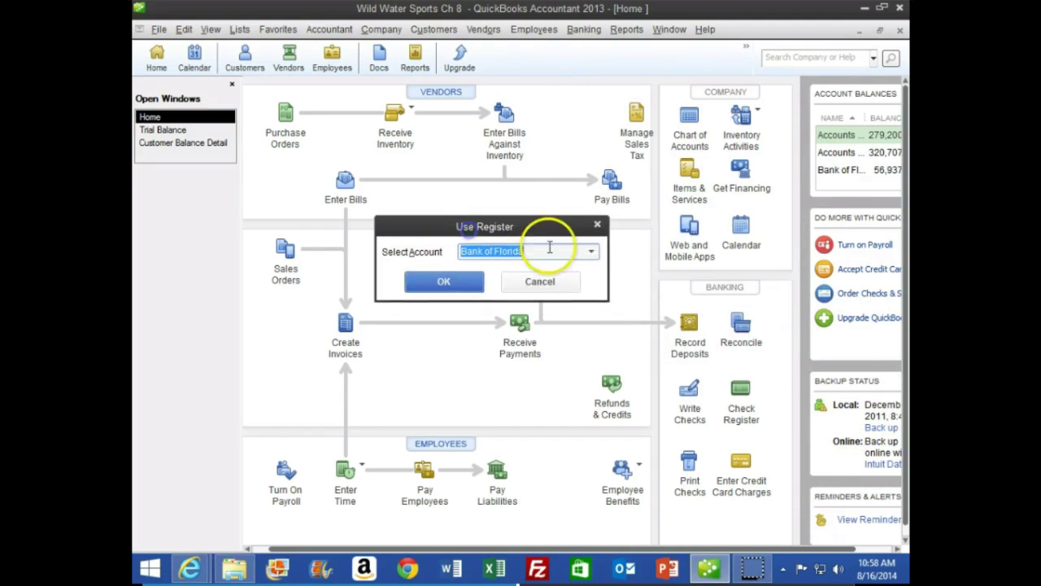
{"action": "left_click", "coordinate": [591, 251]}
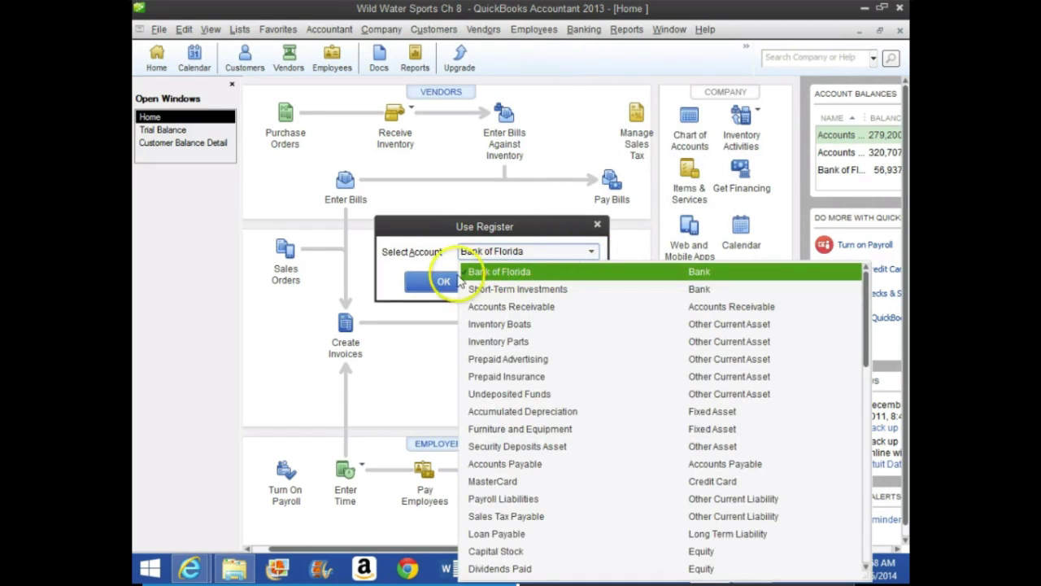
{"action": "left_click", "coordinate": [443, 280]}
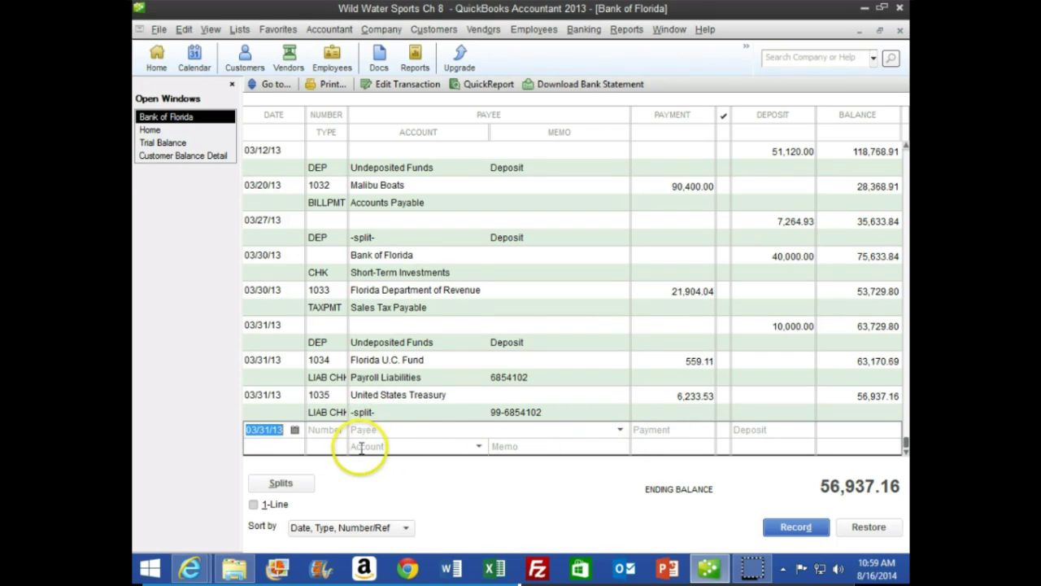
{"action": "left_click", "coordinate": [900, 32]}
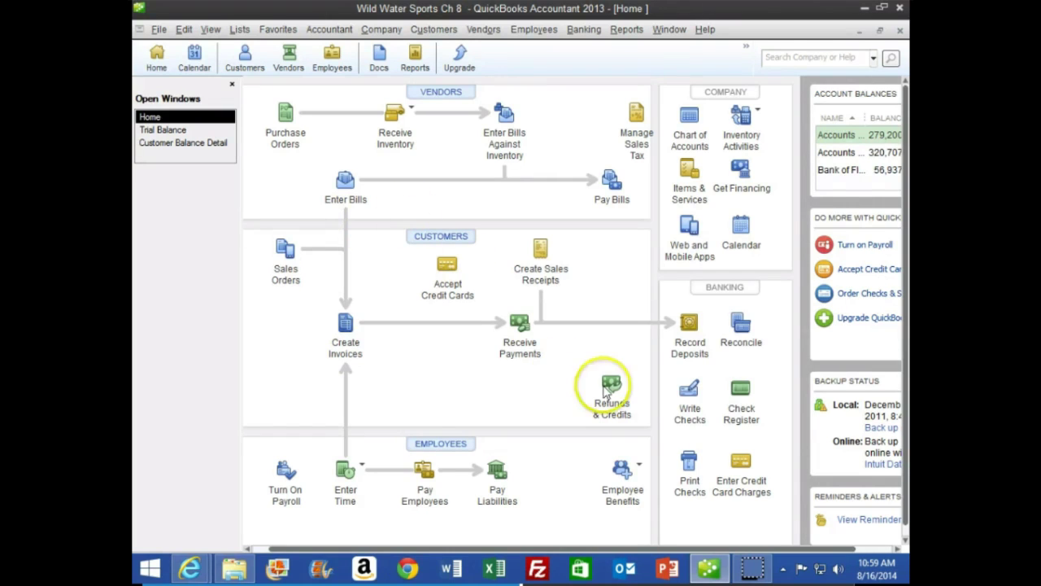
Step: Open the Bank of Florida check register from the home page and close it again
{"action": "left_click", "coordinate": [742, 399]}
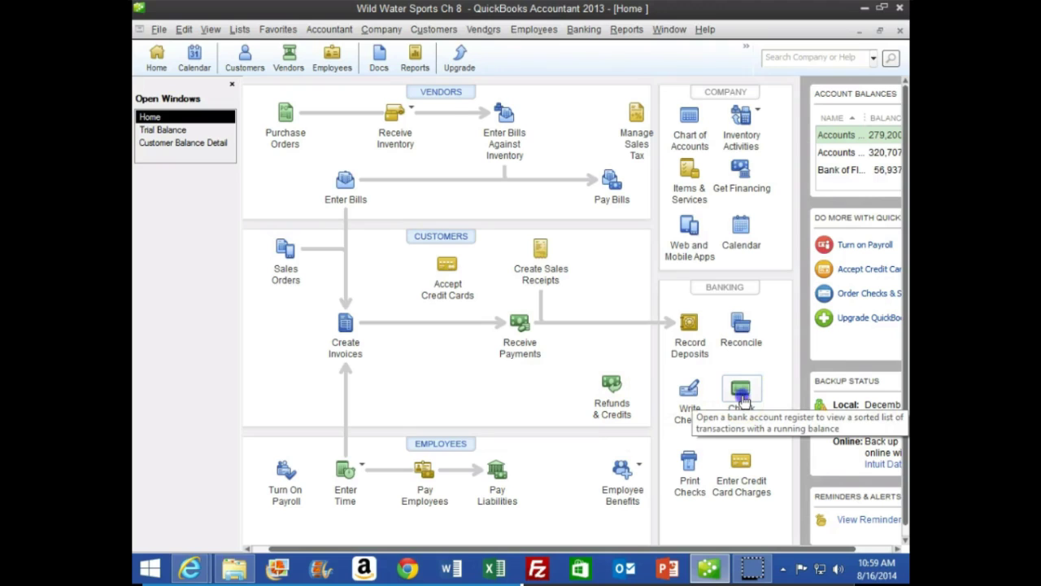
{"action": "left_click", "coordinate": [701, 387]}
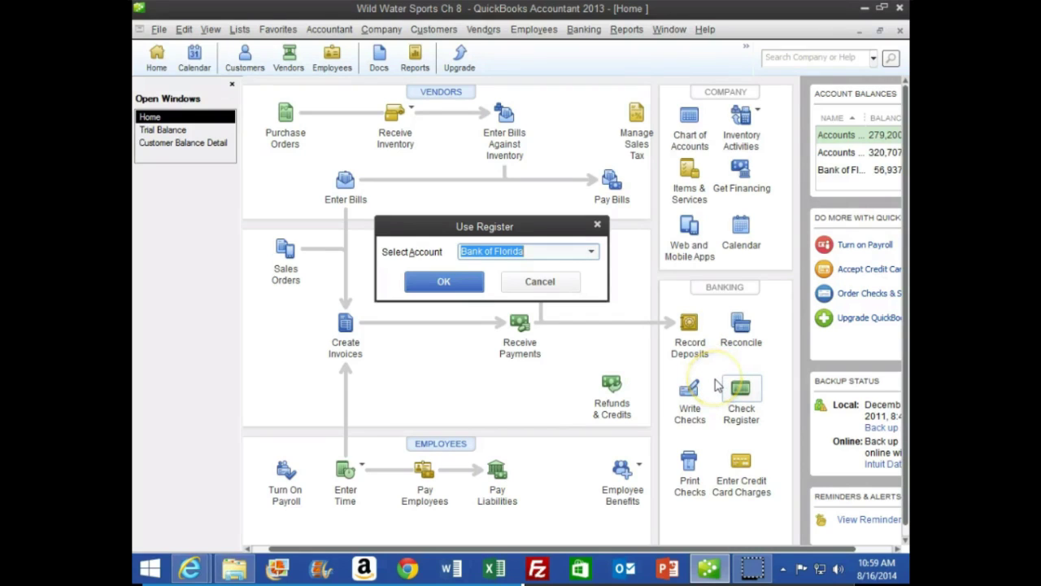
{"action": "left_click", "coordinate": [456, 279]}
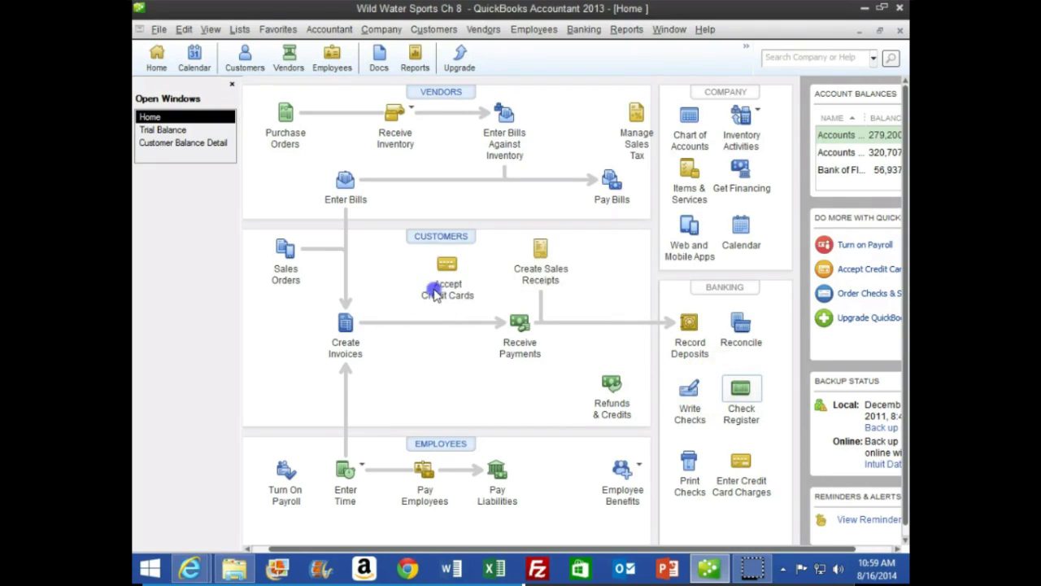
{"action": "left_click", "coordinate": [899, 30]}
{"action": "left_click", "coordinate": [734, 460]}
Step: Write check 1036 from Bank of Florida, dated 03/31/13, to Central Florida Gas & Electric for 1,050
{"action": "left_click", "coordinate": [688, 395]}
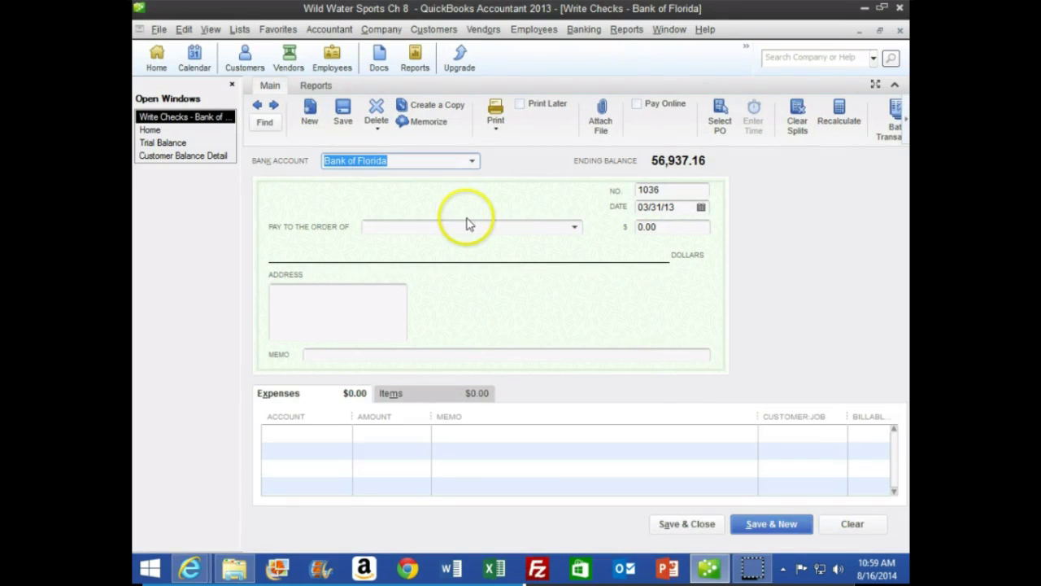
{"action": "key", "text": "Tab"}
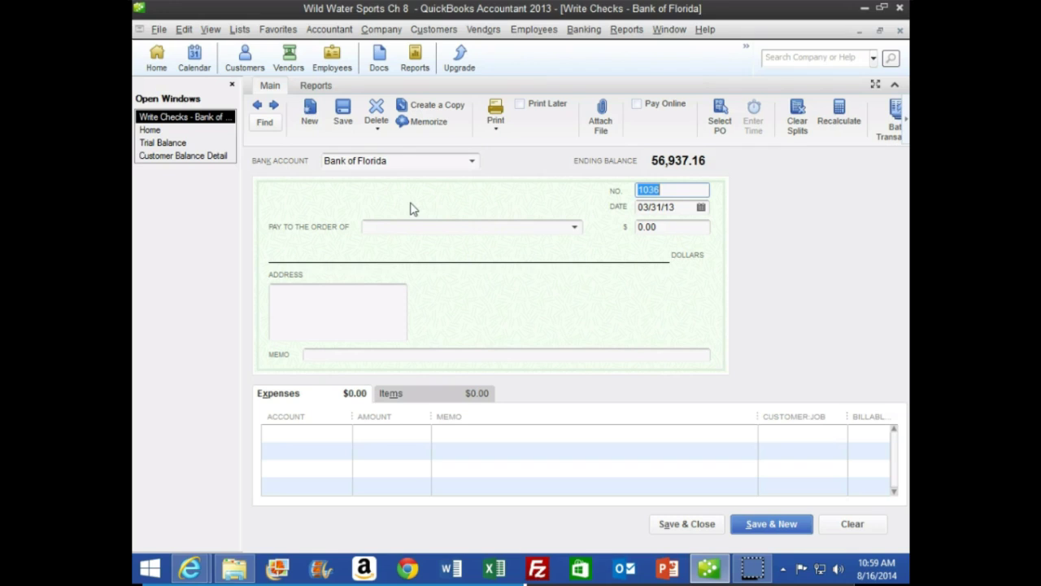
{"action": "key", "text": "Tab"}
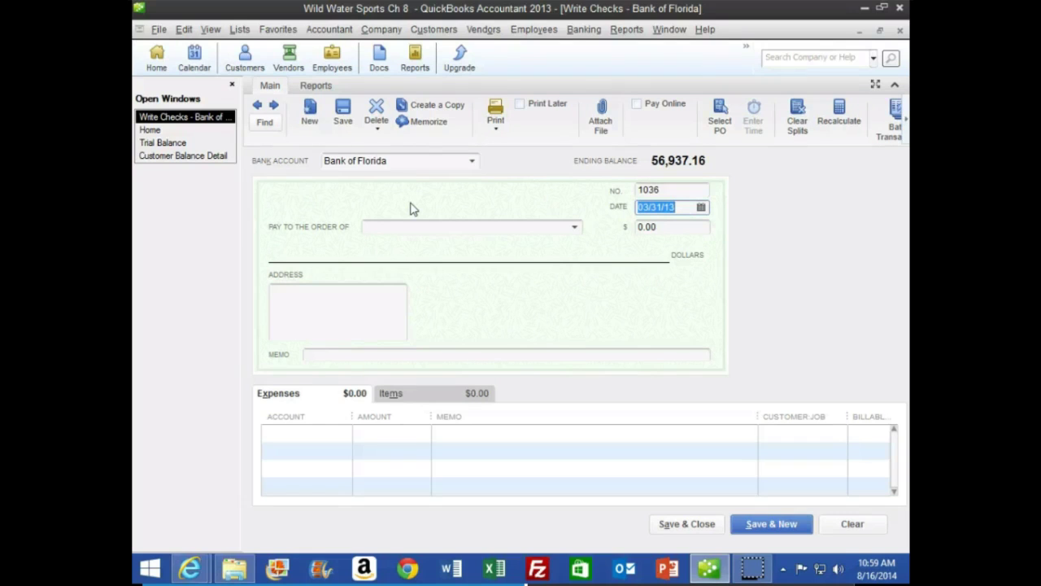
{"action": "key", "text": "Tab"}
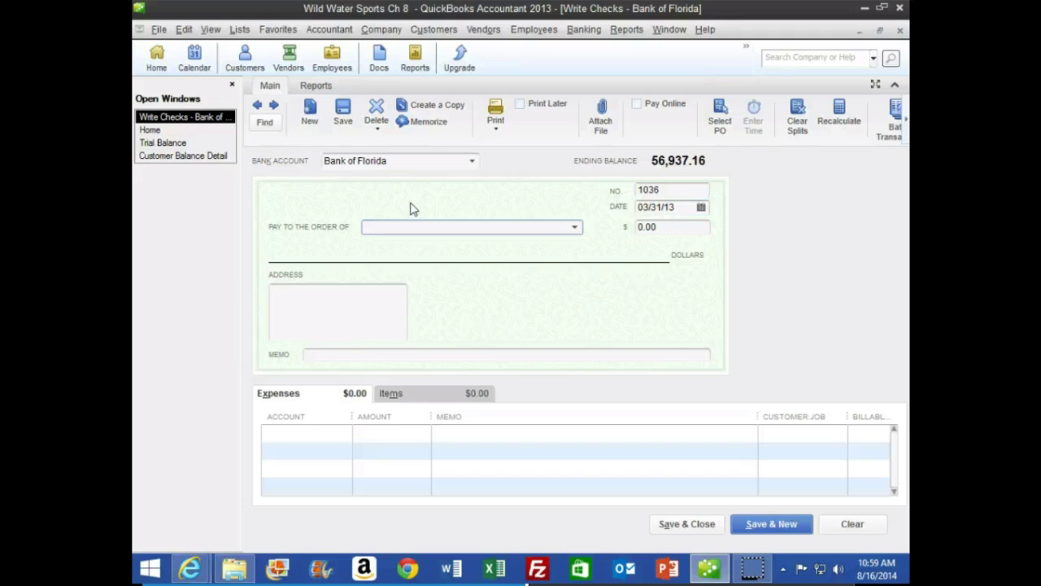
{"action": "type", "text": "Central Florida Gas & Electric"}
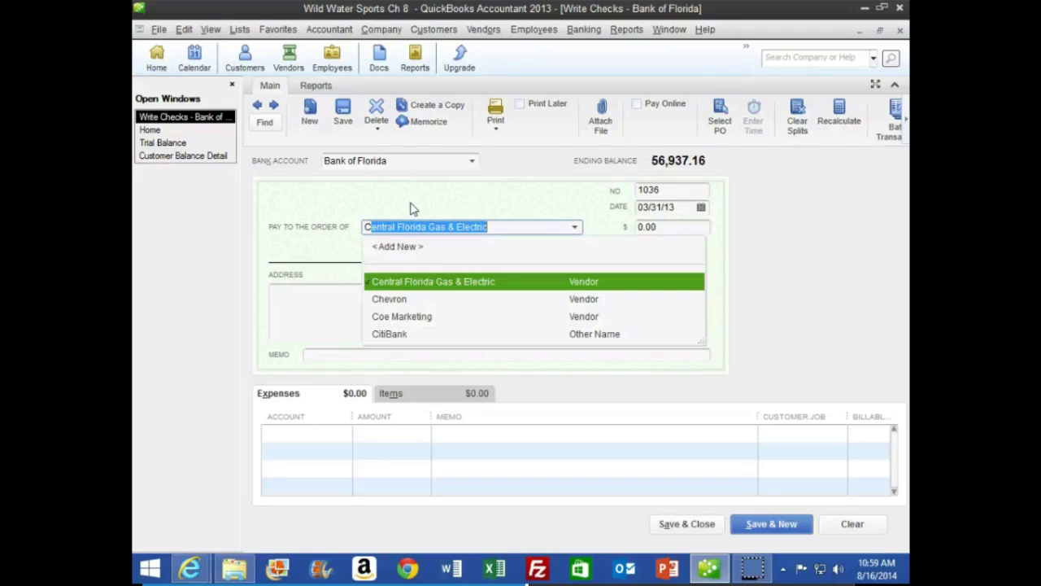
{"action": "key", "text": "Tab"}
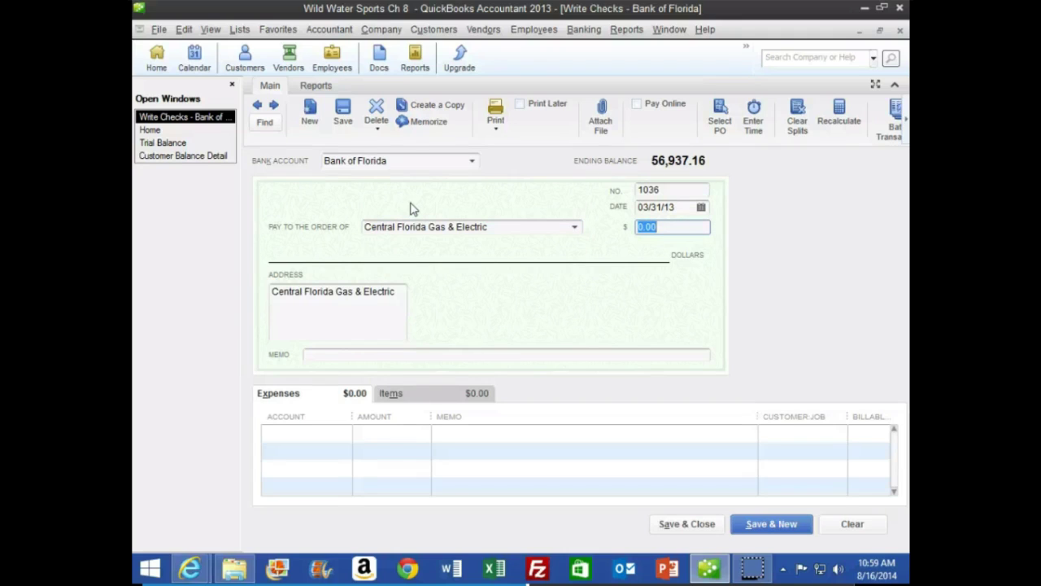
{"action": "type", "text": "1050"}
{"action": "key", "text": "Tab"}
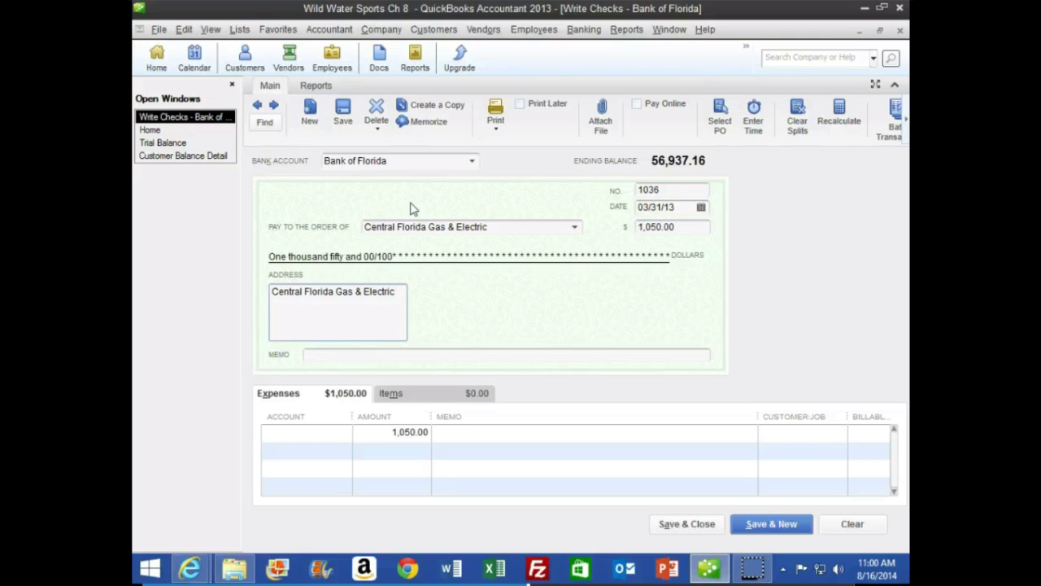
Step: Assign the check's expense to the Utilities account, then save it and start a new check
{"action": "key", "text": "Tab"}
{"action": "key", "text": "Tab"}
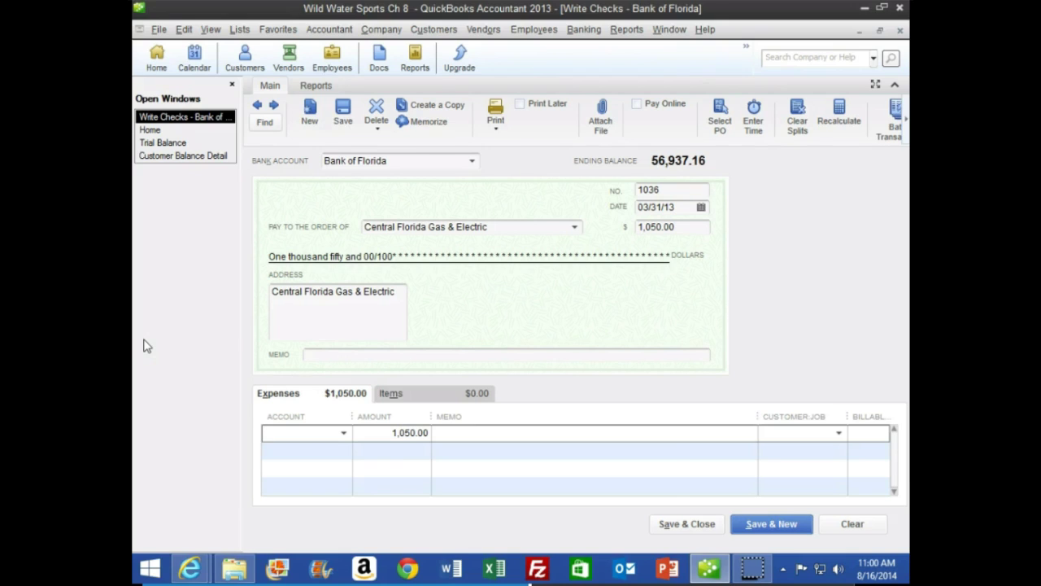
{"action": "type", "text": "utilities"}
{"action": "key", "text": "Tab"}
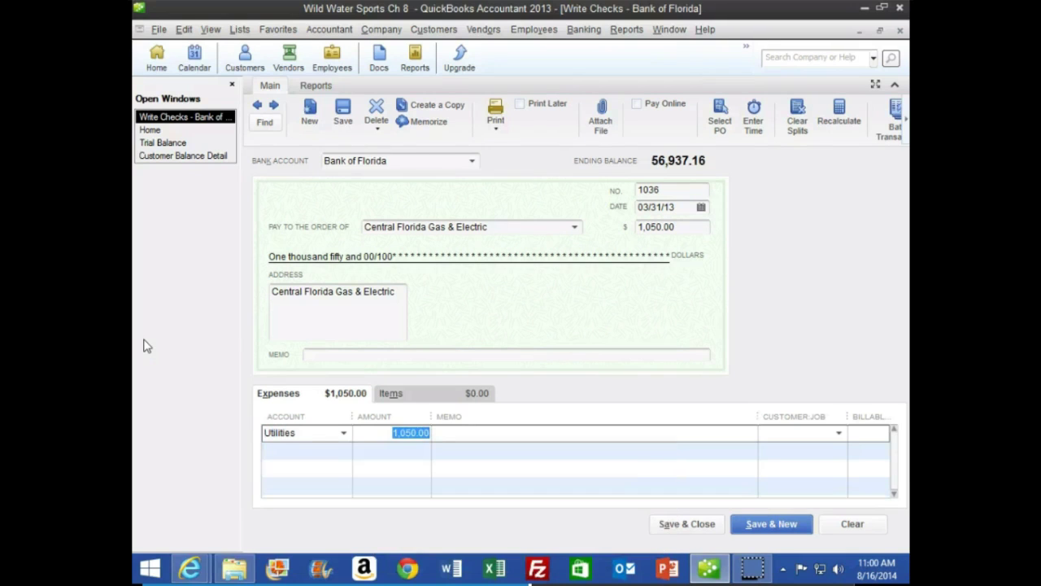
{"action": "key", "text": "Tab"}
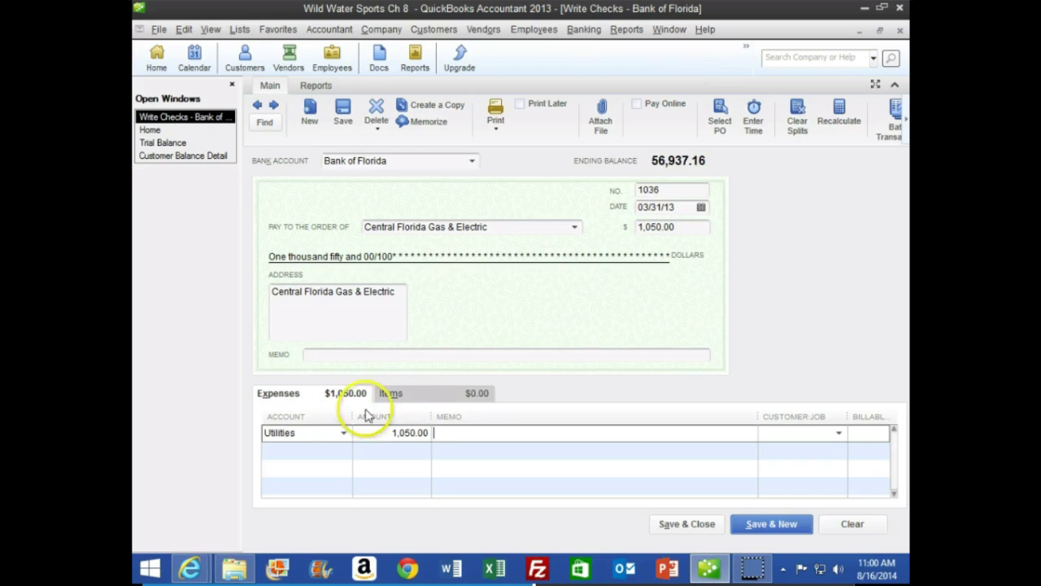
{"action": "left_click", "coordinate": [398, 399]}
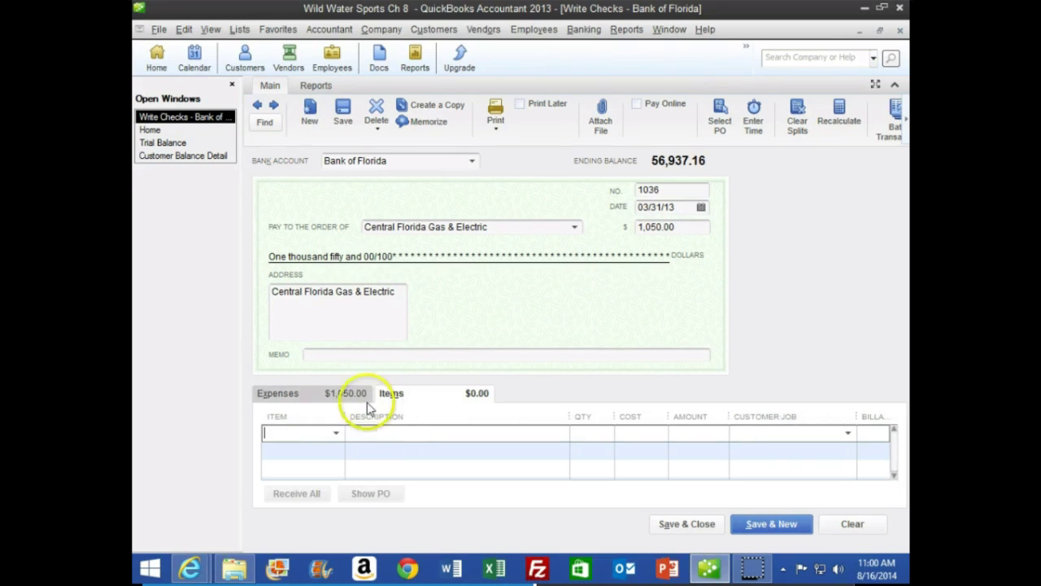
{"action": "left_click", "coordinate": [290, 399]}
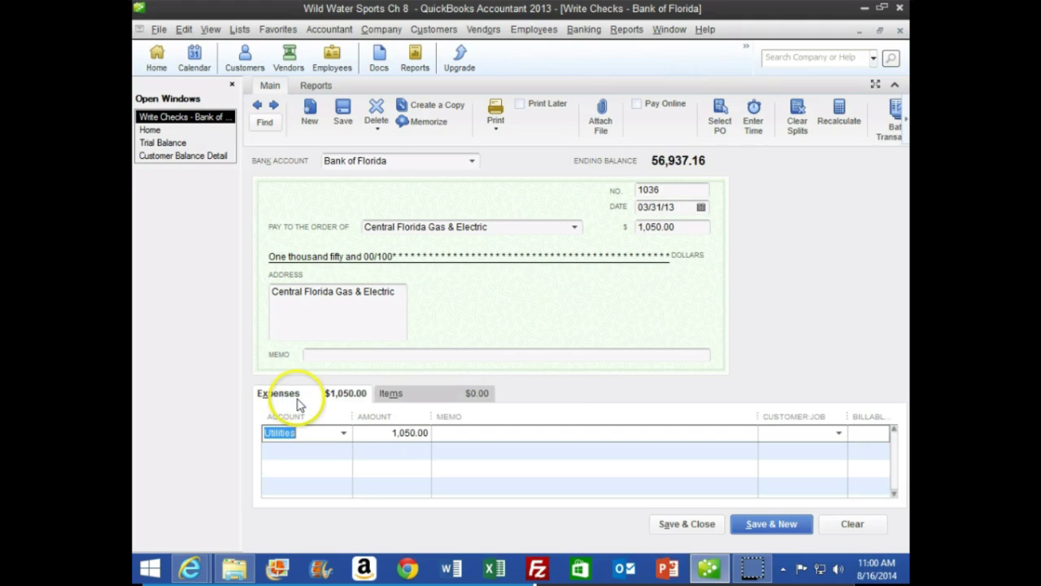
{"action": "left_click", "coordinate": [752, 530]}
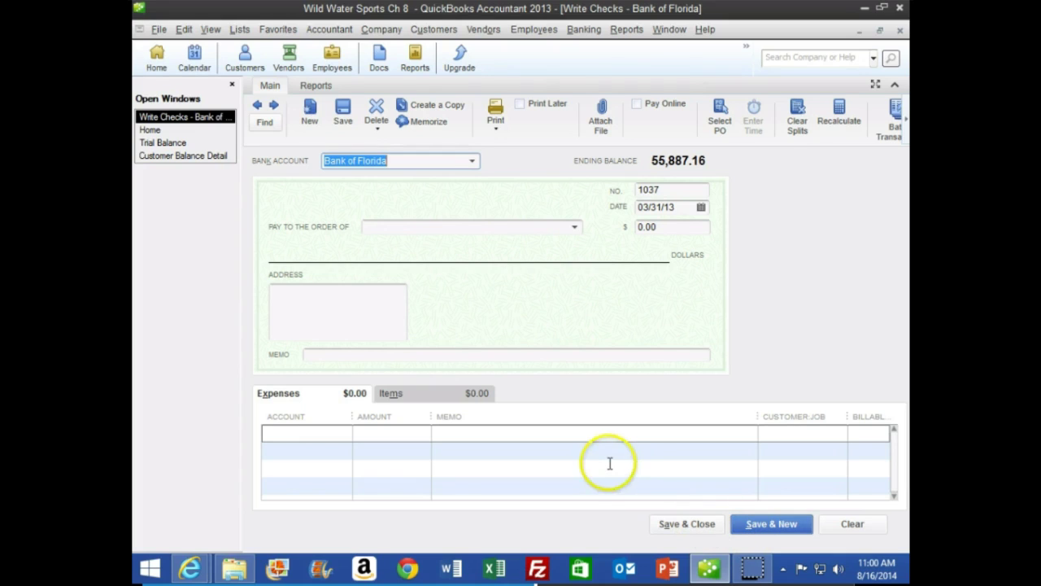
Step: Write check 1037 from Bank of Florida, dated 03/31/13, to Verizon for 1,500
{"action": "key", "text": "Tab"}
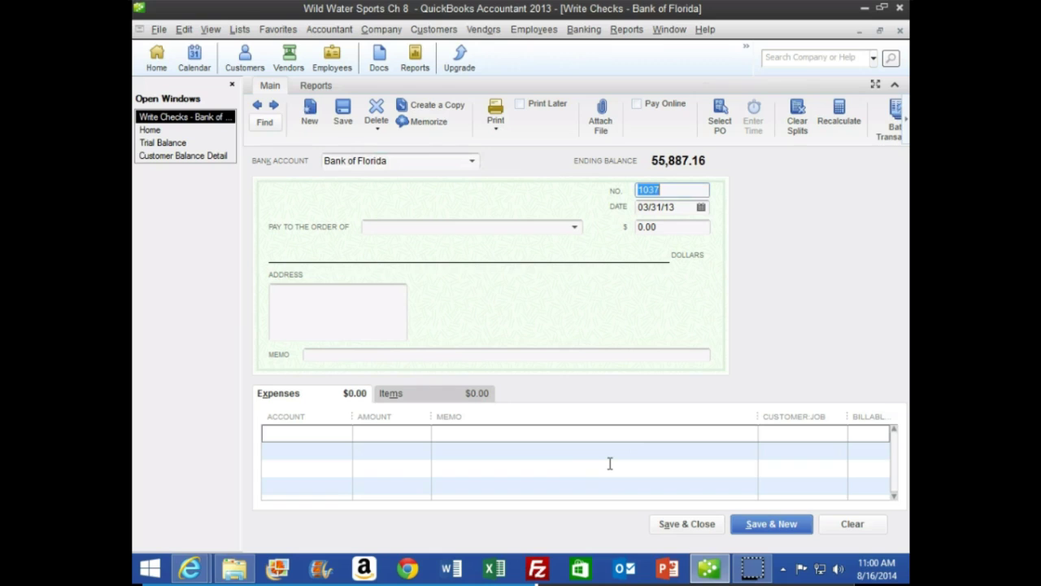
{"action": "key", "text": "Tab"}
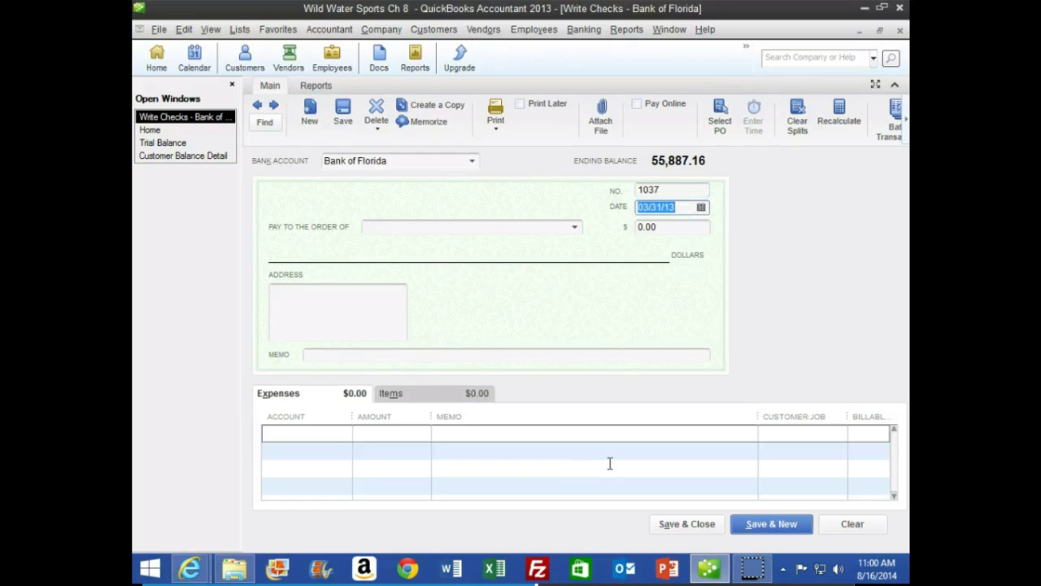
{"action": "key", "text": "Tab"}
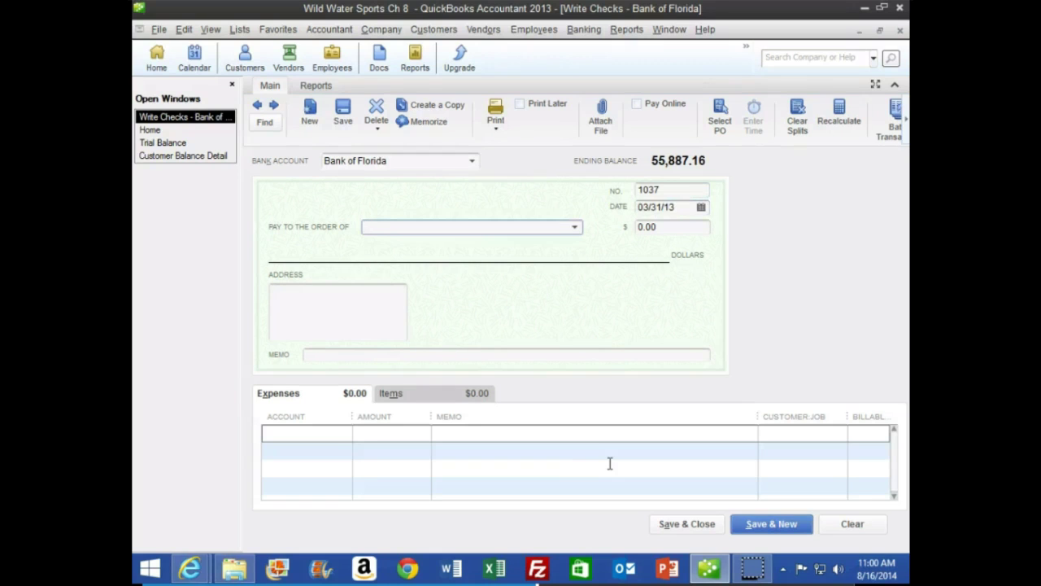
{"action": "type", "text": "Ver"}
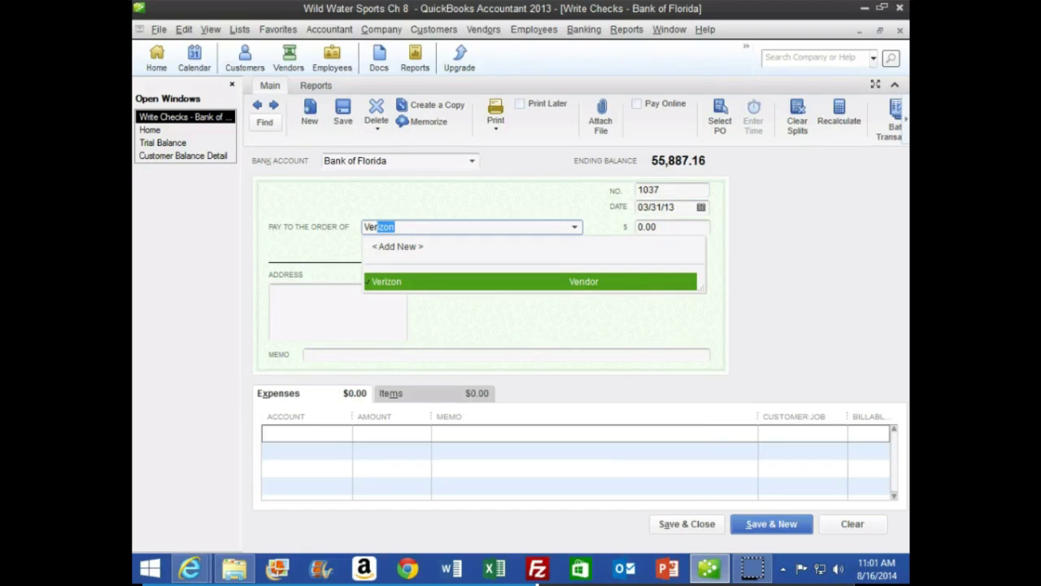
{"action": "key", "text": "BackSpace"}
{"action": "key", "text": "BackSpace"}
{"action": "key", "text": "Tab"}
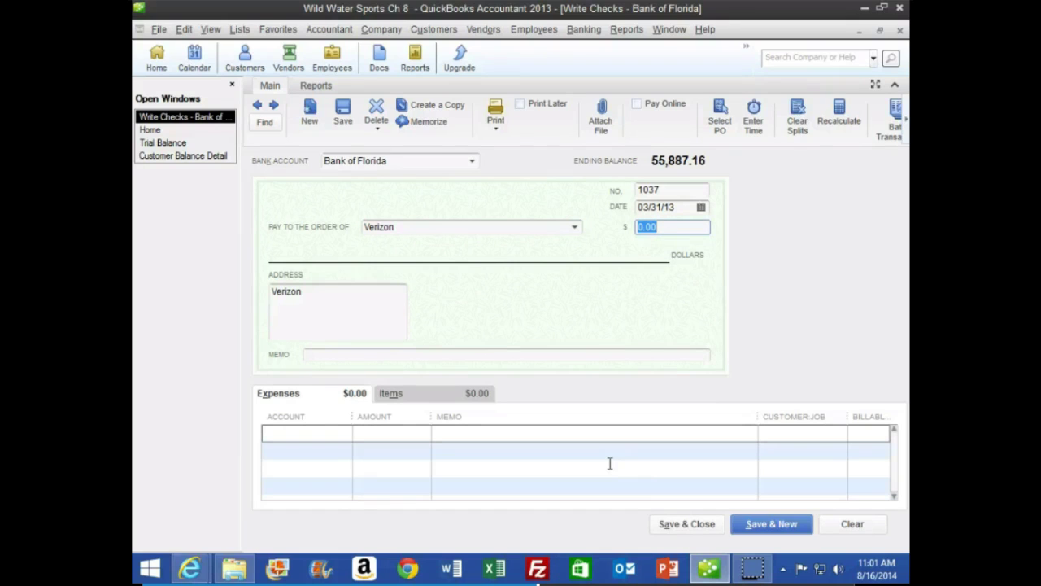
{"action": "type", "text": "1500"}
{"action": "key", "text": "Tab"}
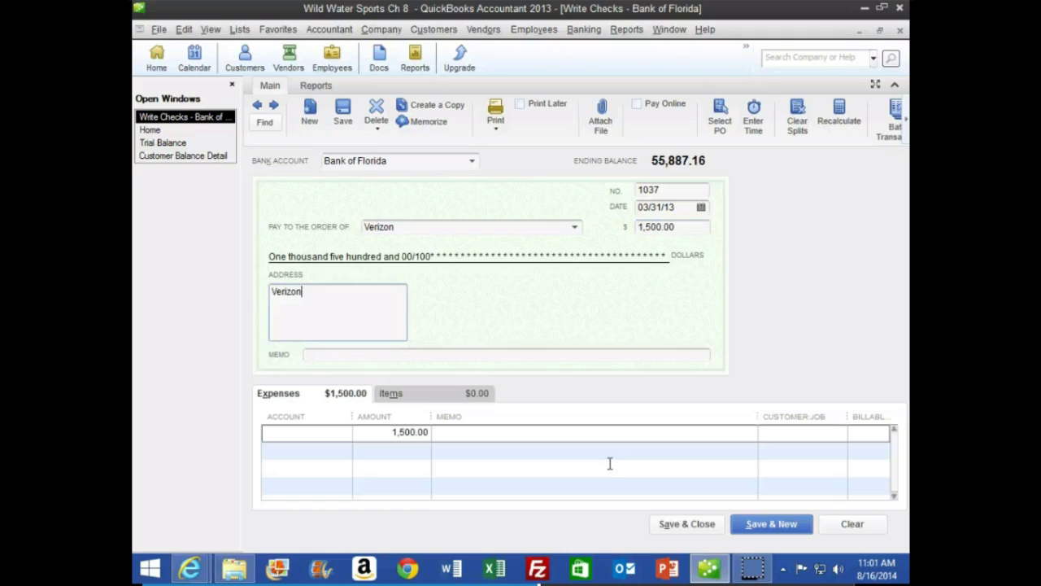
Step: Assign the Verizon check's expense to Telephone Expense, then save and close the check
{"action": "key", "text": "Tab"}
{"action": "key", "text": "Tab"}
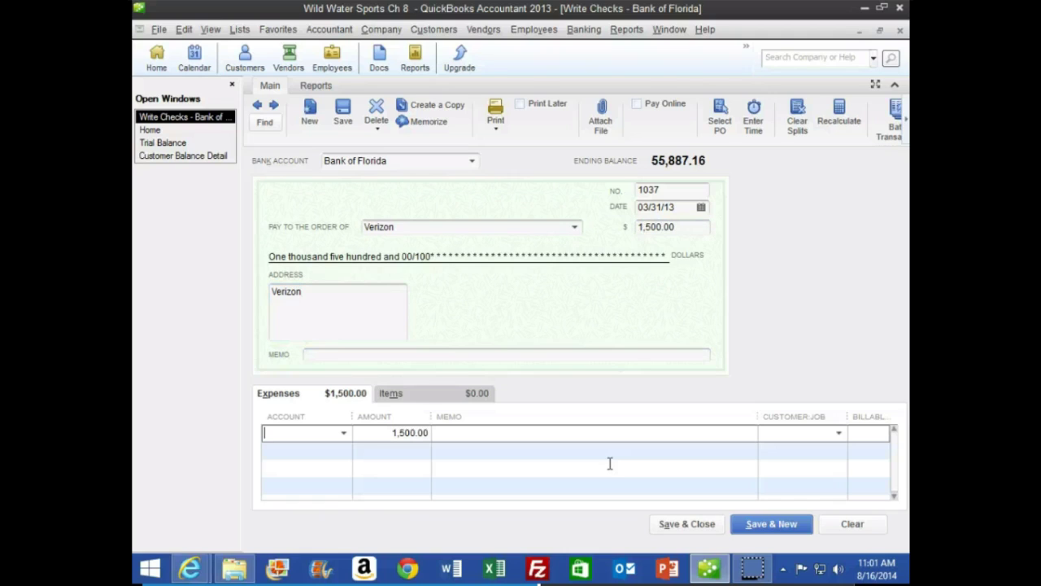
{"action": "type", "text": "tel"}
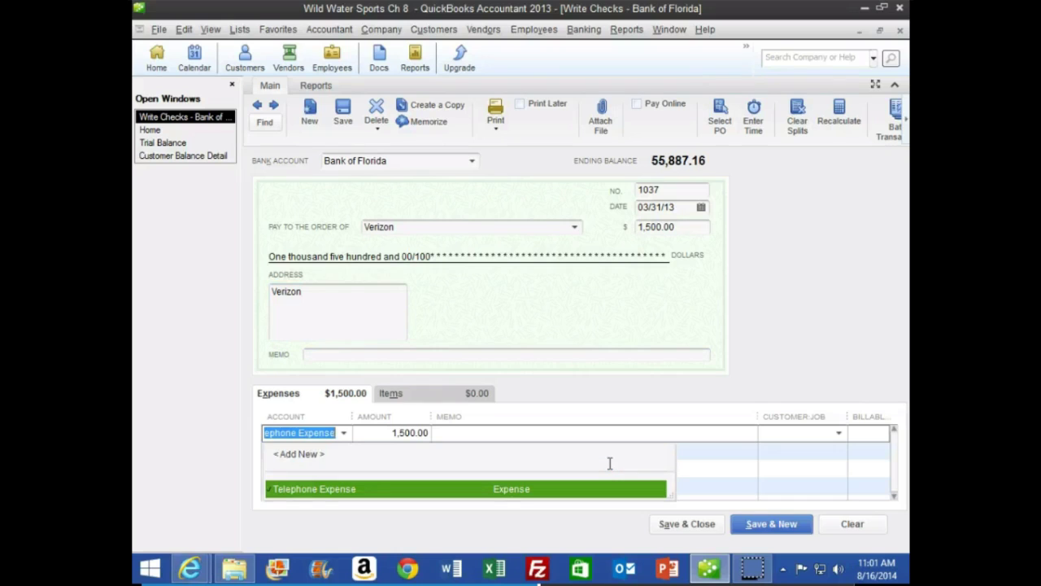
{"action": "key", "text": "Tab"}
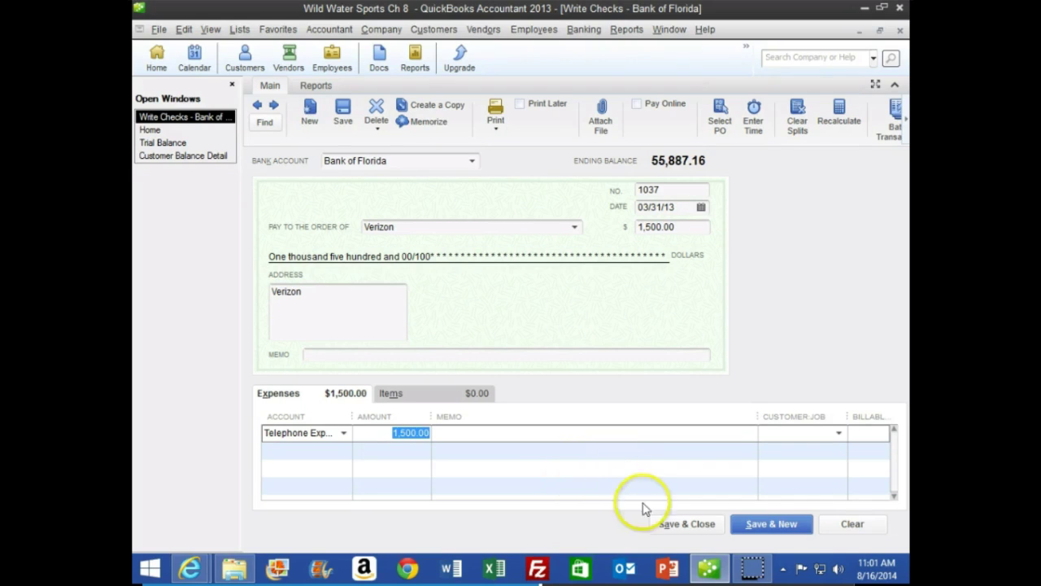
{"action": "left_click", "coordinate": [682, 523]}
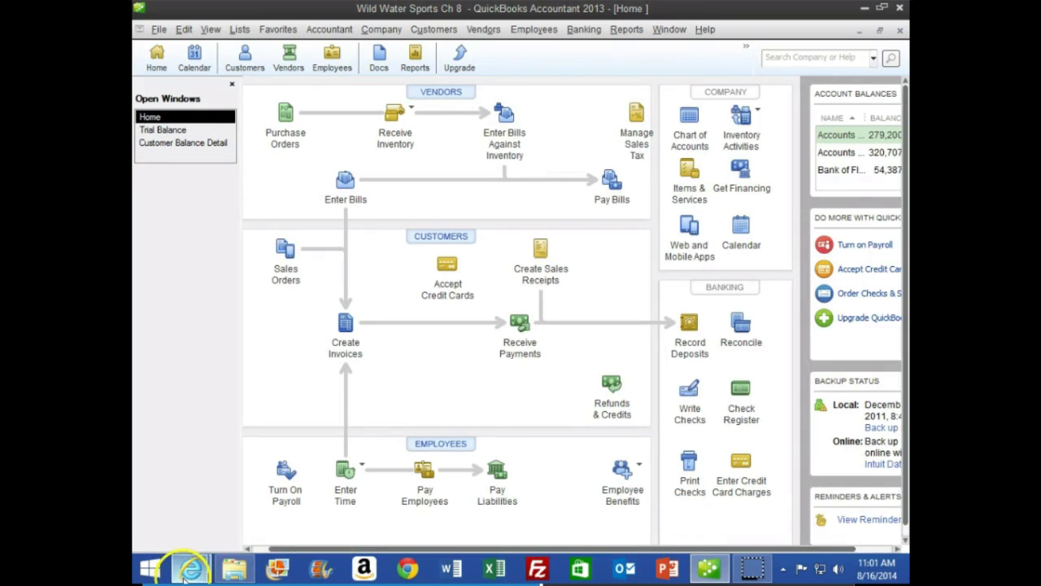
Step: Switch to the CourseSmart textbook in the browser and read the end-of-month payroll instructions on pages 241 and 242
{"action": "mouse_move", "coordinate": [188, 567]}
{"action": "left_click", "coordinate": [383, 500]}
{"action": "scroll", "coordinate": [471, 398], "scroll_direction": "down", "scroll_amount": 2}
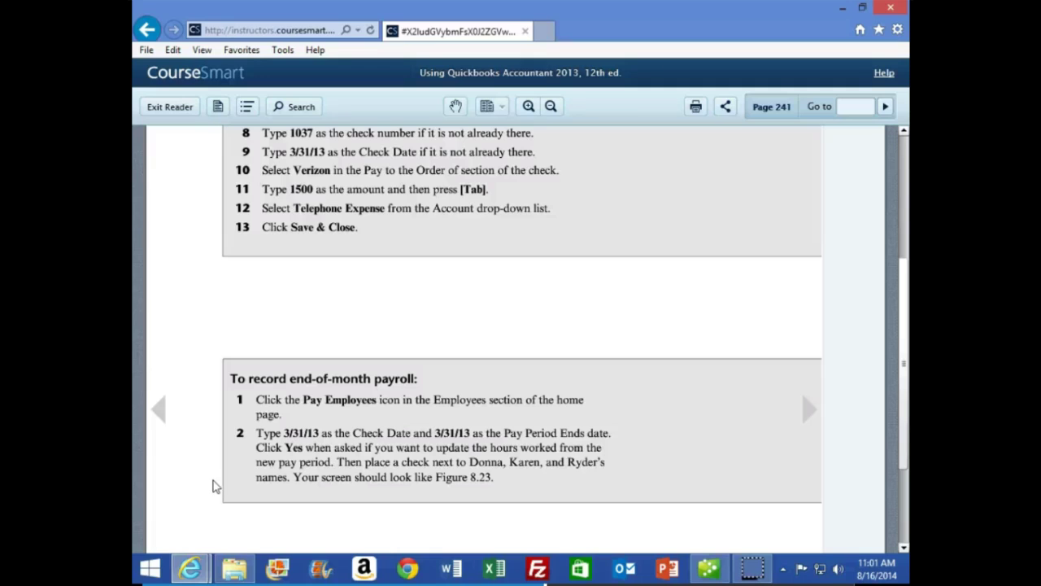
{"action": "left_click", "coordinate": [807, 410]}
{"action": "scroll", "coordinate": [592, 404], "scroll_direction": "down", "scroll_amount": 1}
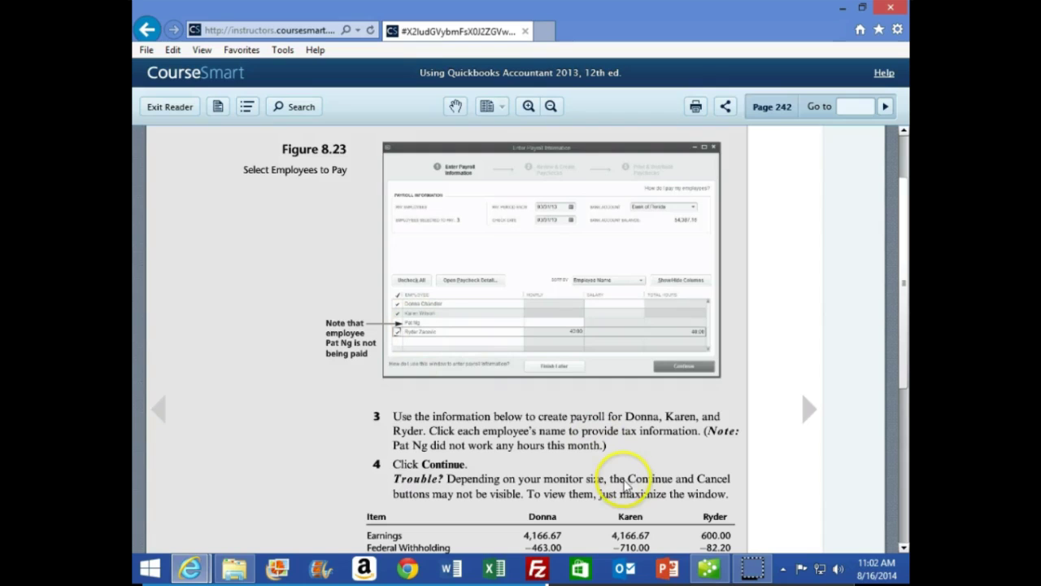
Step: Return to QuickBooks and start paying employees, with pay period end and check date both 03/31/13, updating hours worked from the new period
{"action": "left_click", "coordinate": [708, 568]}
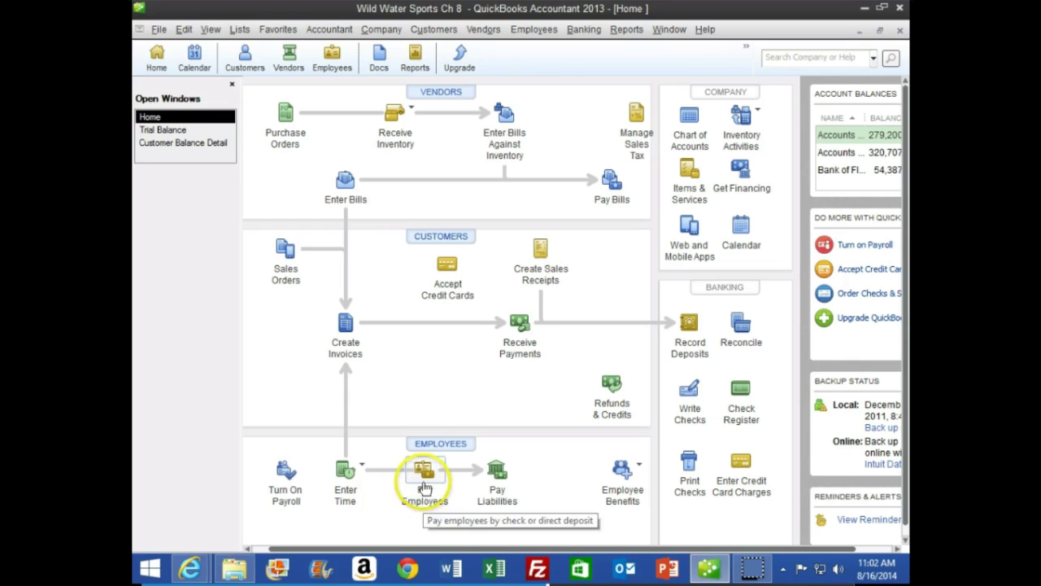
{"action": "left_click", "coordinate": [423, 488]}
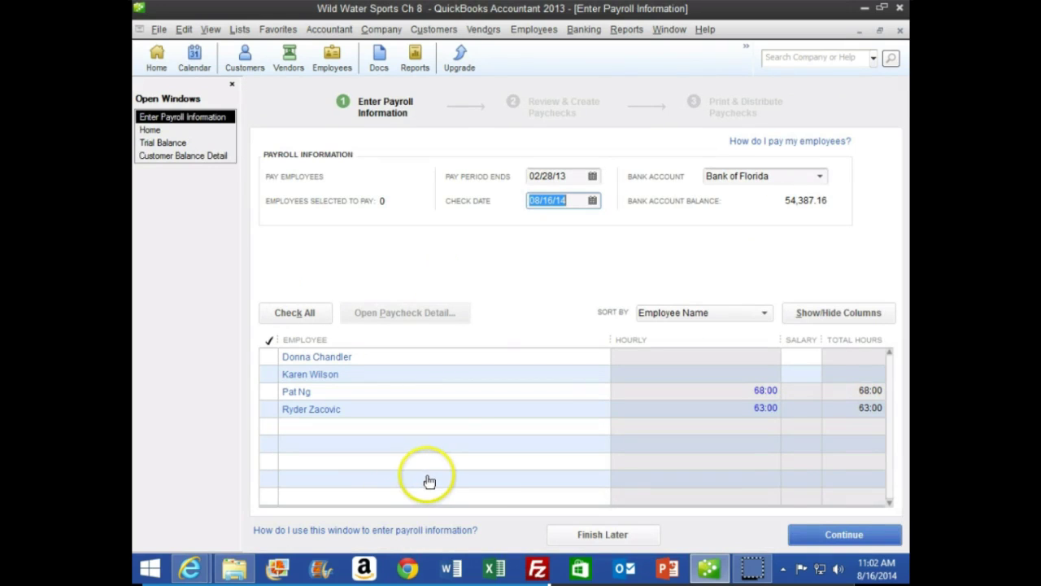
{"action": "left_click", "coordinate": [573, 174]}
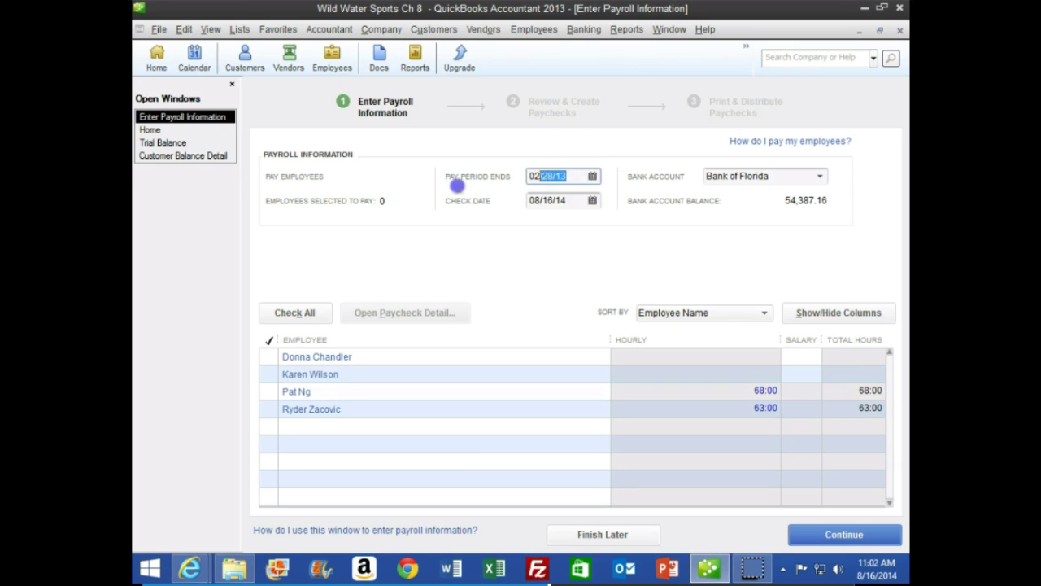
{"action": "type", "text": "033113"}
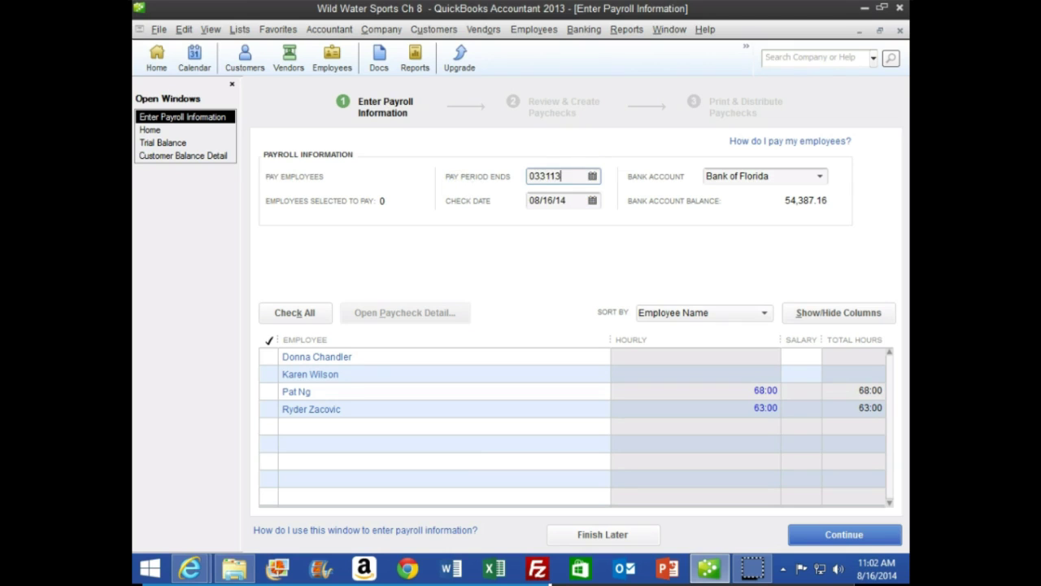
{"action": "key", "text": "Tab"}
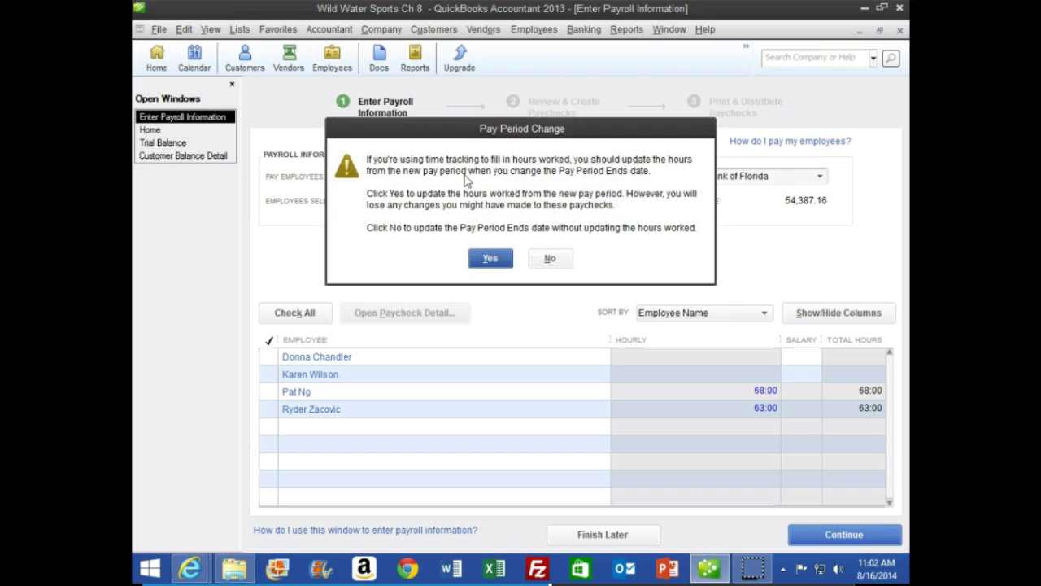
{"action": "left_click", "coordinate": [478, 255]}
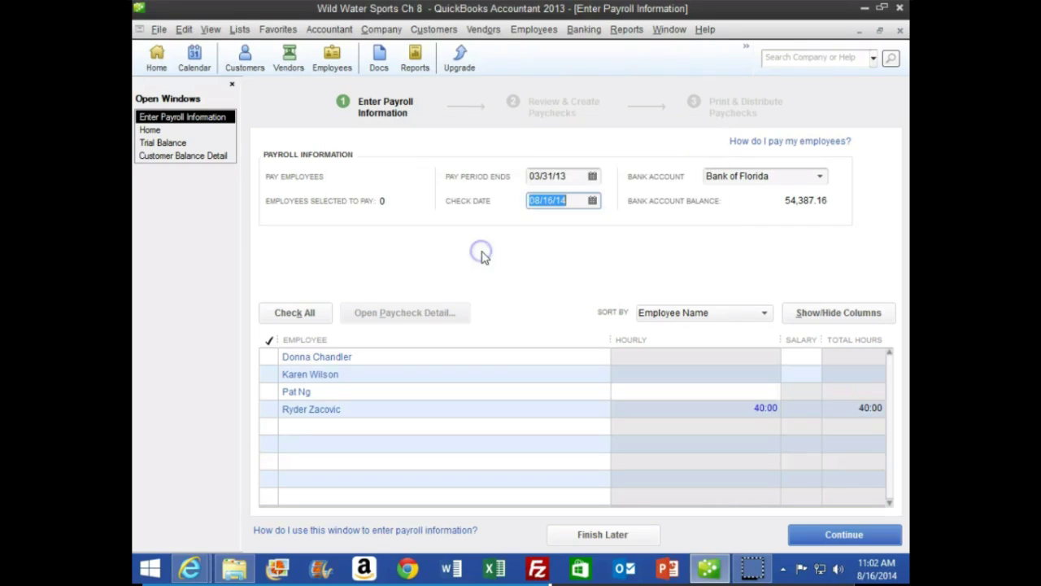
{"action": "type", "text": "033113"}
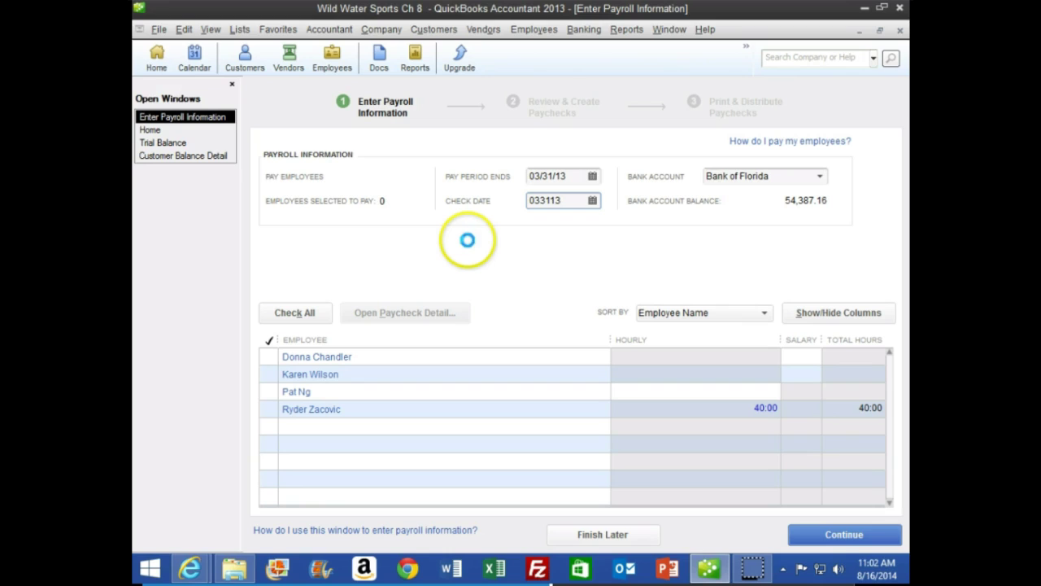
{"action": "key", "text": "Tab"}
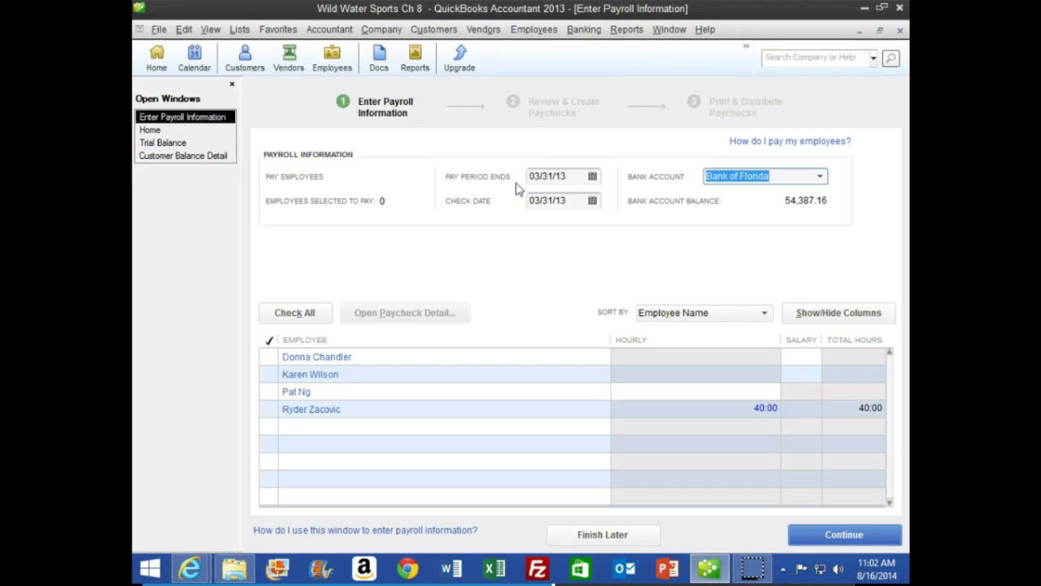
Step: Select the first, second and fourth listed employees for payment, leaving out the third
{"action": "left_click", "coordinate": [268, 356]}
{"action": "left_click", "coordinate": [273, 373]}
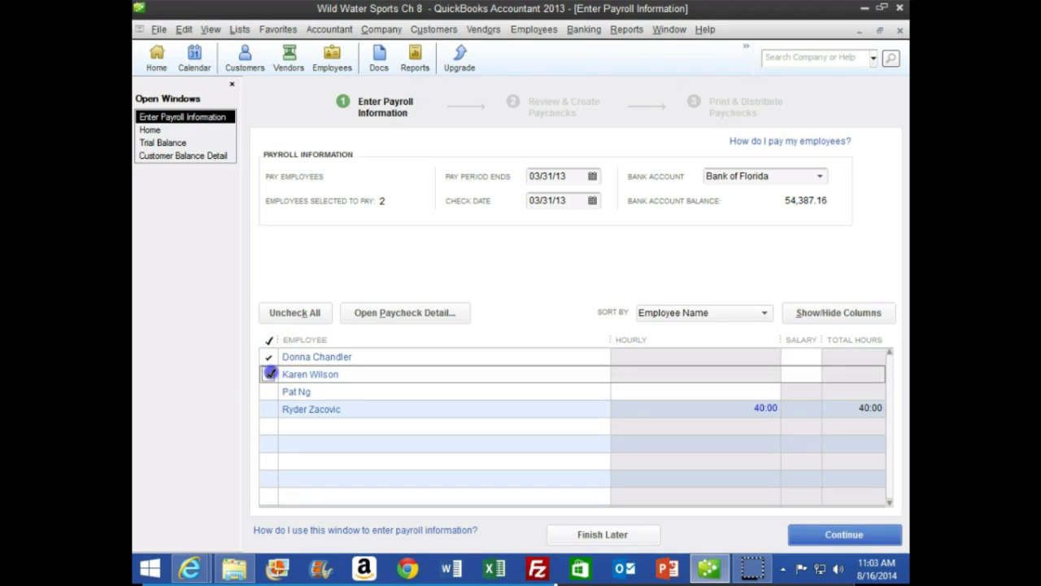
{"action": "left_click", "coordinate": [269, 409]}
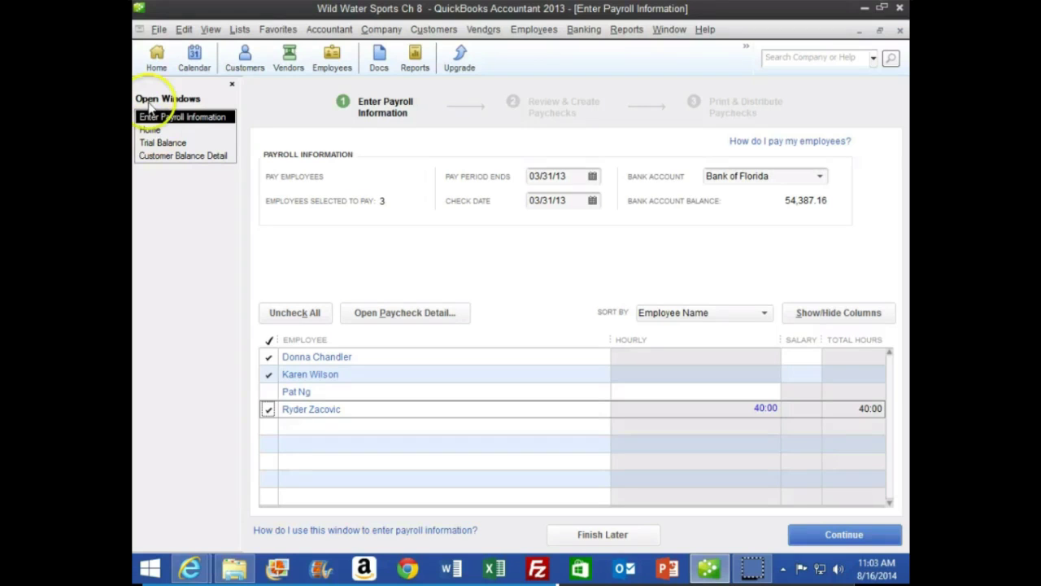
Step: Switch to the CourseSmart textbook and examine the paycheck instructions and the table of earnings and taxes per employee on page 242
{"action": "mouse_move", "coordinate": [199, 569]}
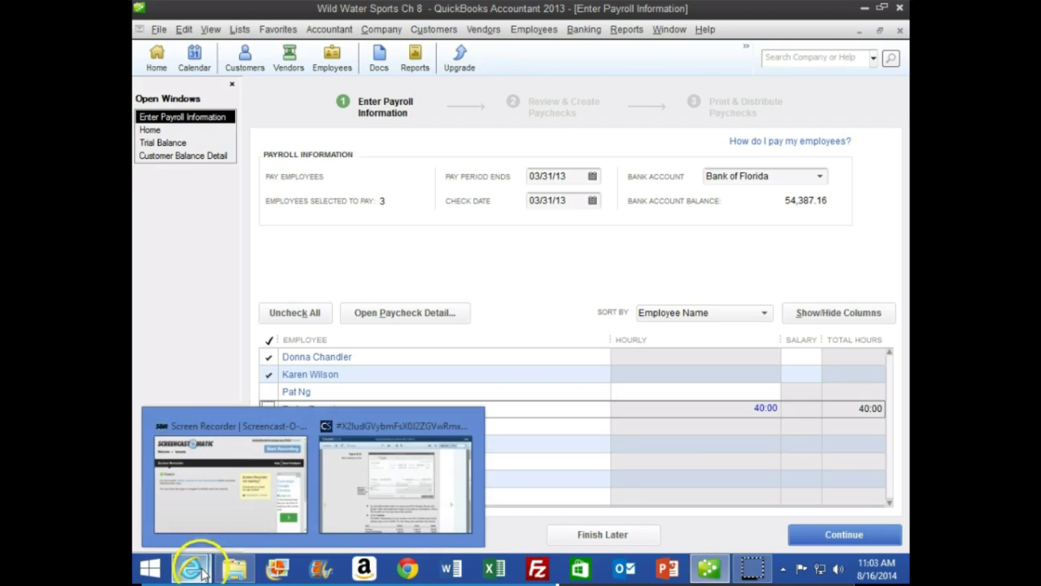
{"action": "left_click", "coordinate": [361, 483]}
{"action": "scroll", "coordinate": [801, 390], "scroll_direction": "down", "scroll_amount": 1}
{"action": "scroll", "coordinate": [801, 390], "scroll_direction": "up", "scroll_amount": 1}
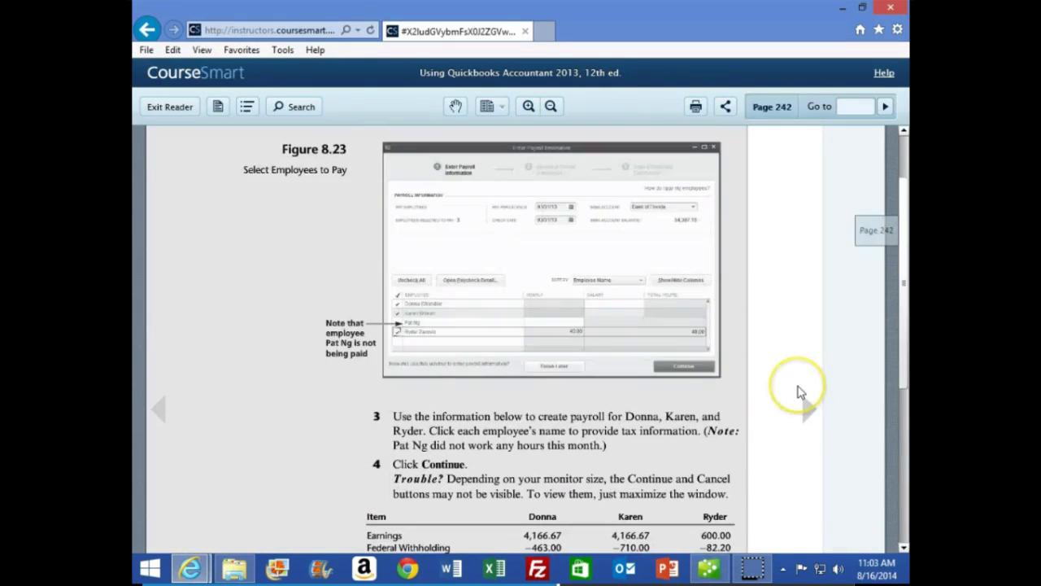
{"action": "scroll", "coordinate": [310, 376], "scroll_direction": "down", "scroll_amount": 3}
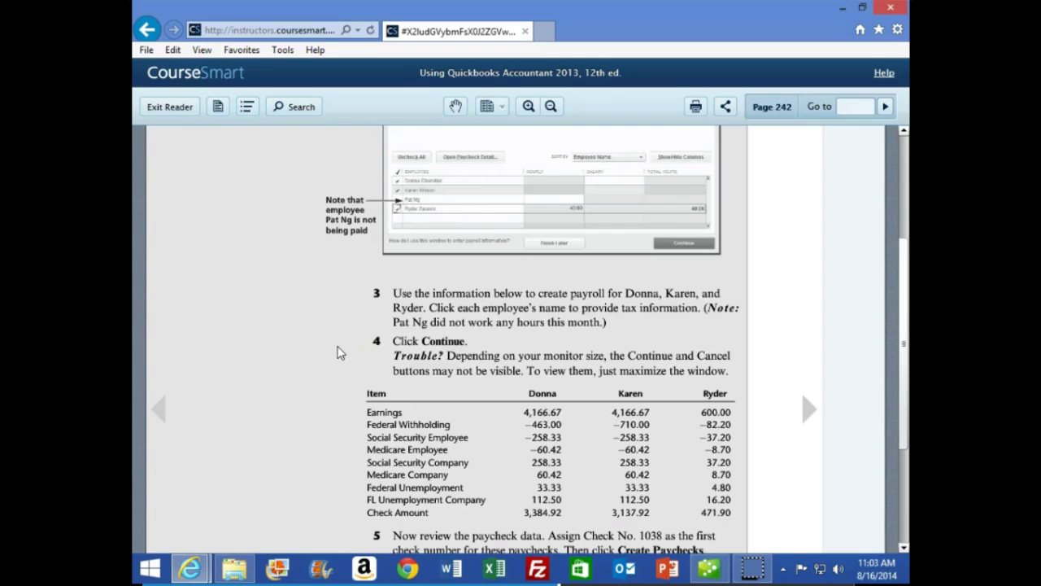
{"action": "left_click", "coordinate": [340, 346]}
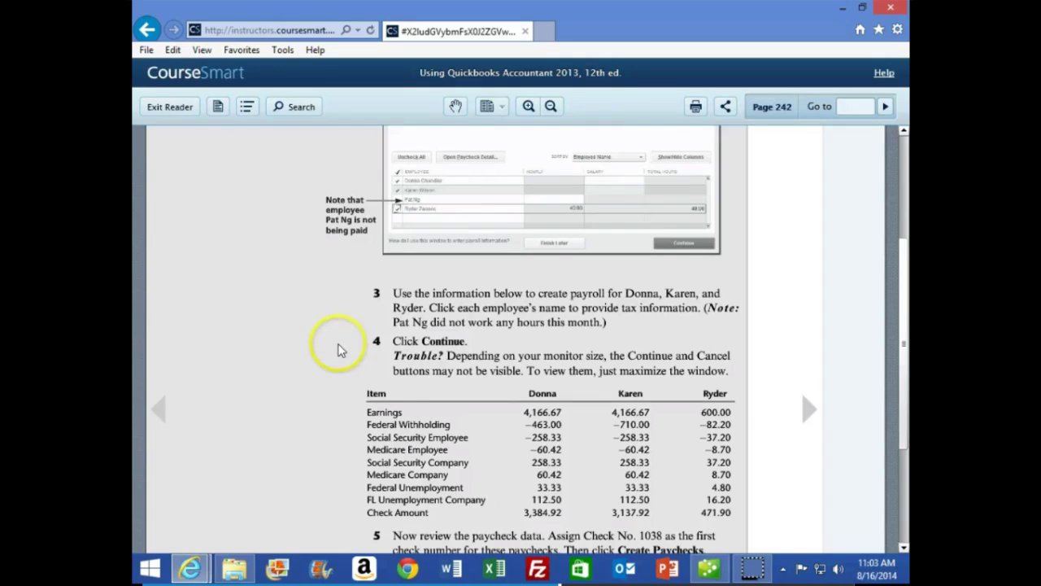
{"action": "scroll", "coordinate": [349, 344], "scroll_direction": "down", "scroll_amount": 1}
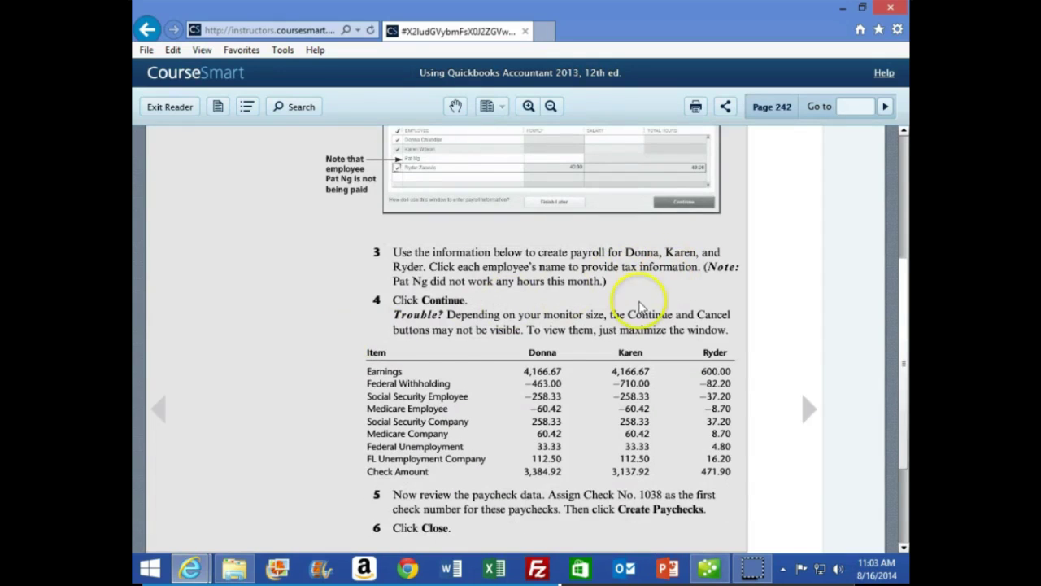
{"action": "scroll", "coordinate": [411, 358], "scroll_direction": "down", "scroll_amount": 1}
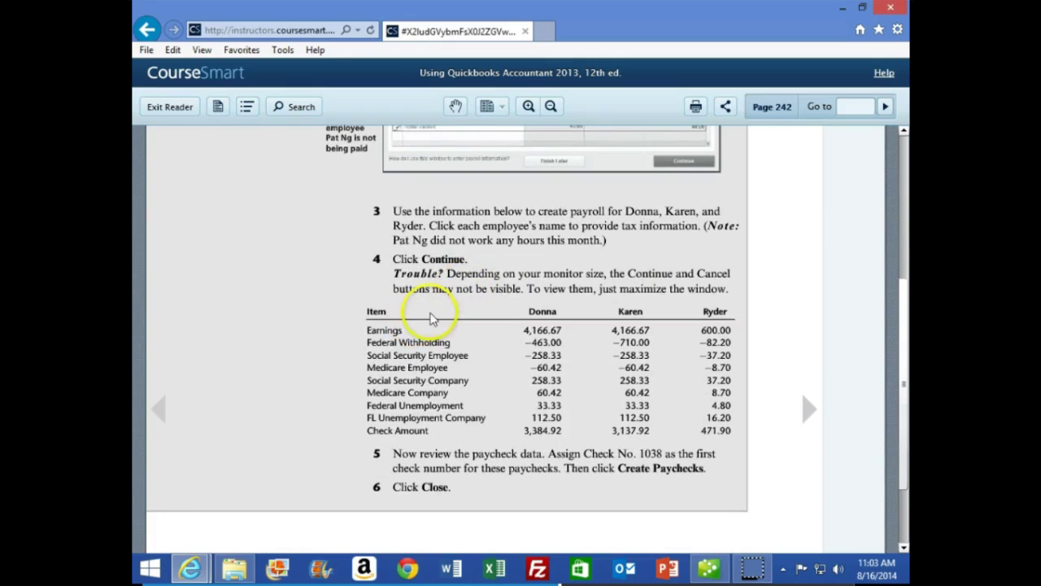
{"action": "scroll", "coordinate": [424, 332], "scroll_direction": "up", "scroll_amount": 3}
{"action": "scroll", "coordinate": [422, 334], "scroll_direction": "down", "scroll_amount": 1}
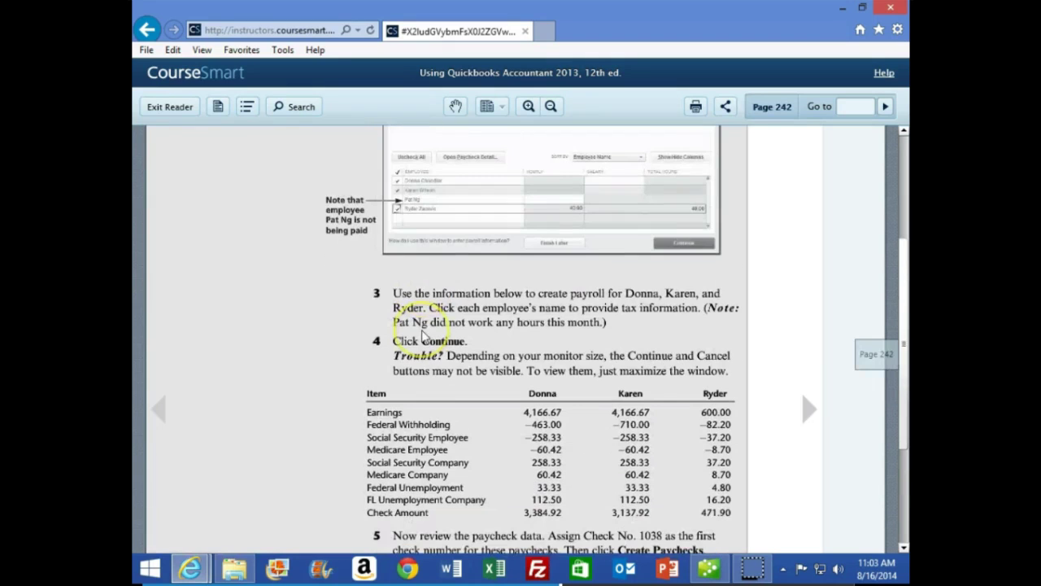
{"action": "scroll", "coordinate": [422, 334], "scroll_direction": "up", "scroll_amount": 2}
{"action": "scroll", "coordinate": [422, 336], "scroll_direction": "down", "scroll_amount": 3}
{"action": "scroll", "coordinate": [422, 340], "scroll_direction": "down", "scroll_amount": 2}
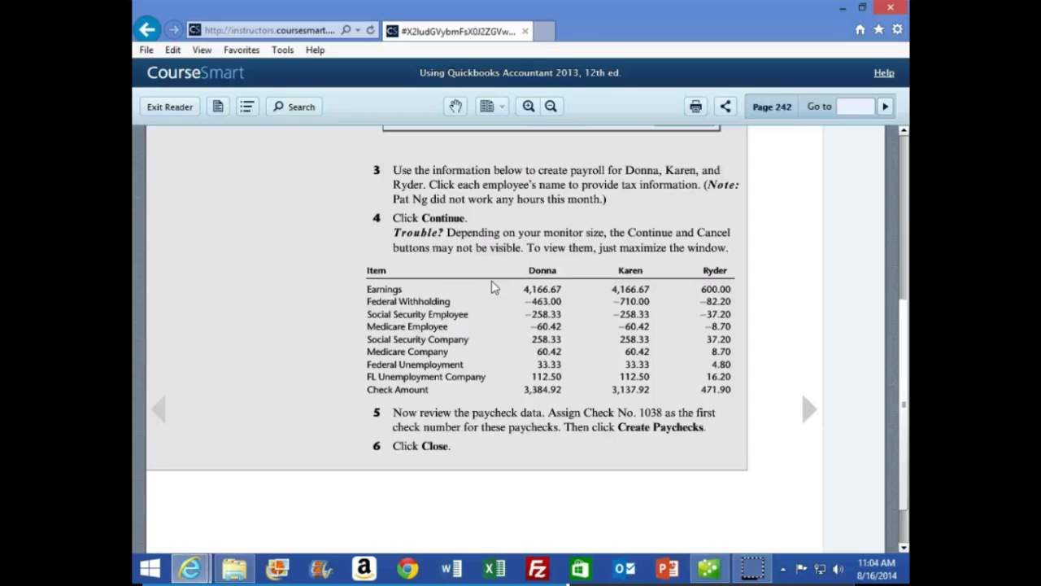
Step: Return to QuickBooks and open the first employee's paycheck preview, moving it clear of the payroll list
{"action": "left_click", "coordinate": [709, 568]}
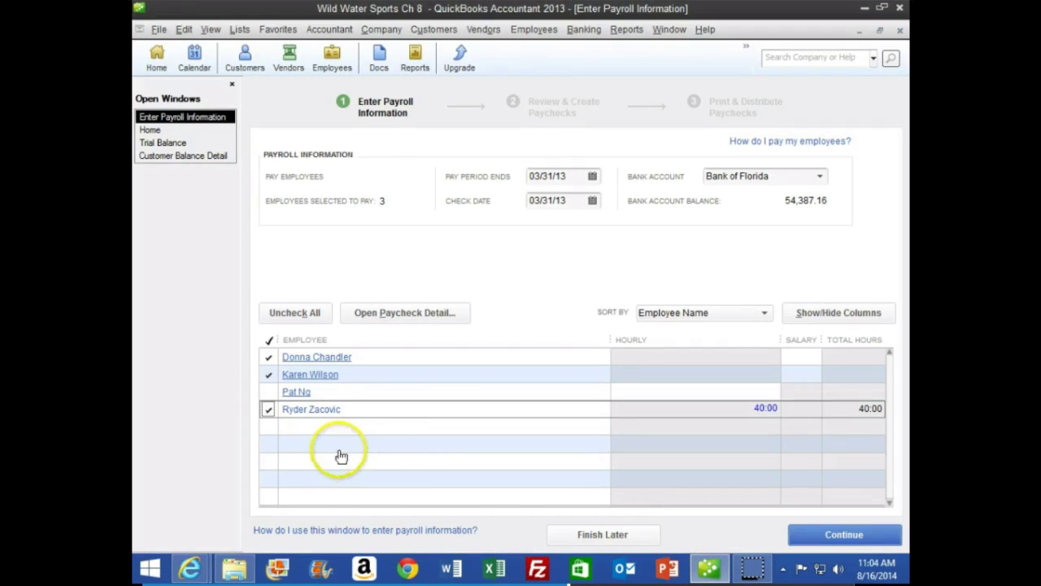
{"action": "left_click", "coordinate": [305, 357]}
{"action": "left_click_drag", "start_coordinate": [464, 110], "coordinate": [508, 66]}
{"action": "left_click", "coordinate": [480, 154]}
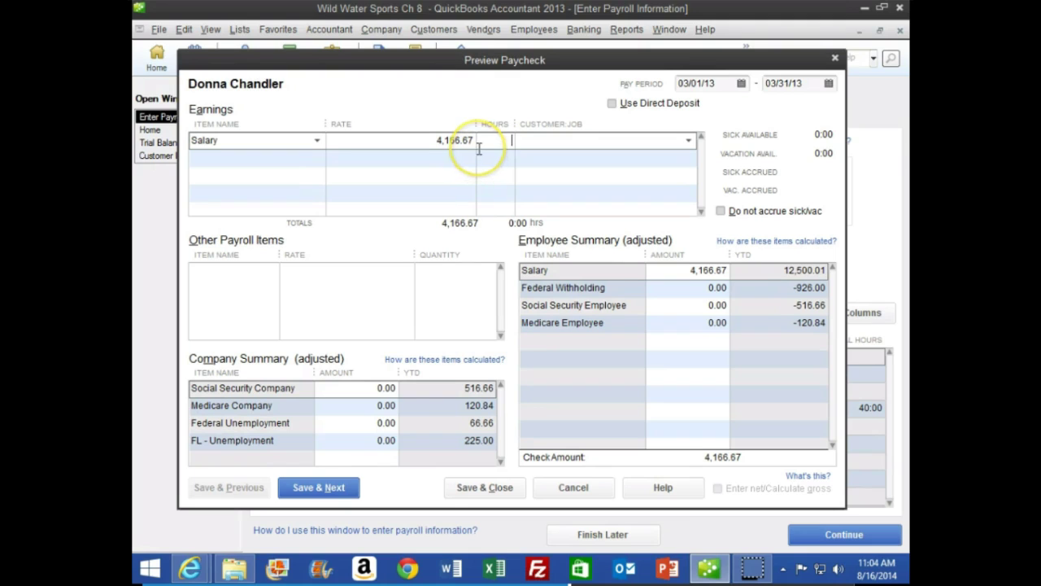
Step: Check the first employee's tax amounts in the textbook's payroll table, then return to the QuickBooks paycheck preview
{"action": "mouse_move", "coordinate": [189, 568]}
{"action": "left_click", "coordinate": [400, 443]}
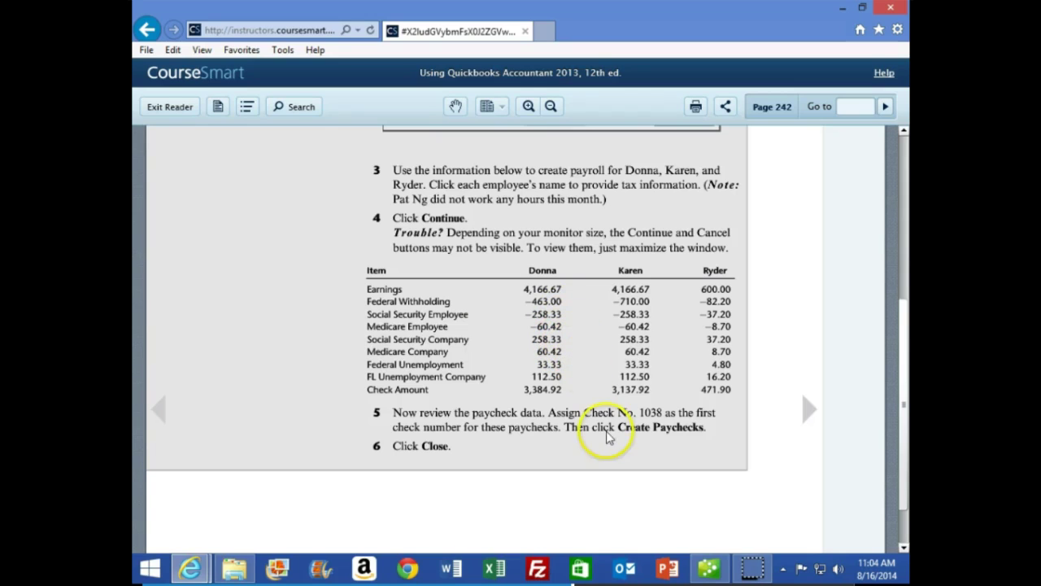
{"action": "left_click", "coordinate": [705, 562]}
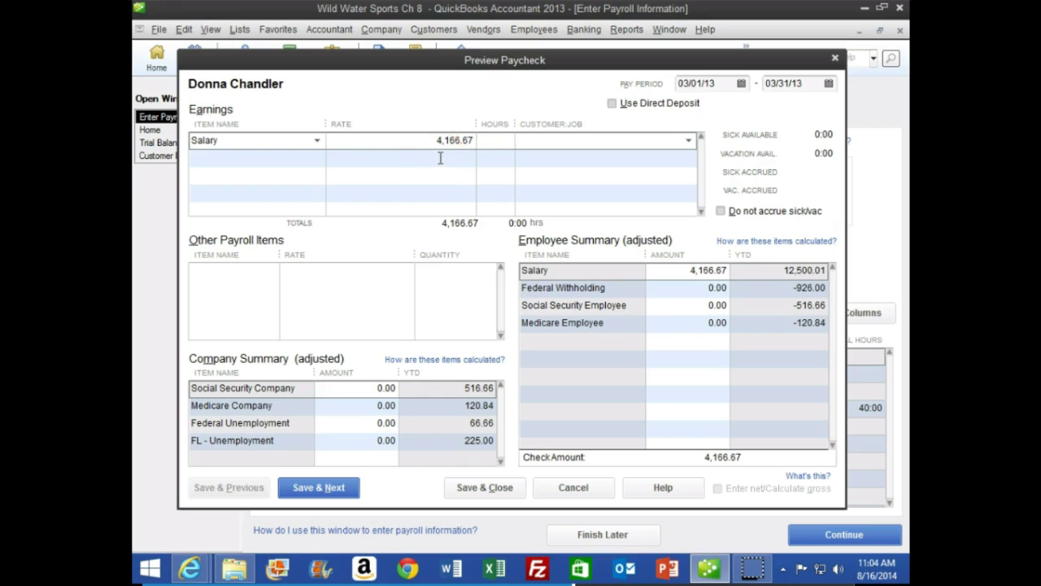
Step: Set the first employee's Federal Withholding to -463.00 in the employee summary
{"action": "key", "text": "Tab"}
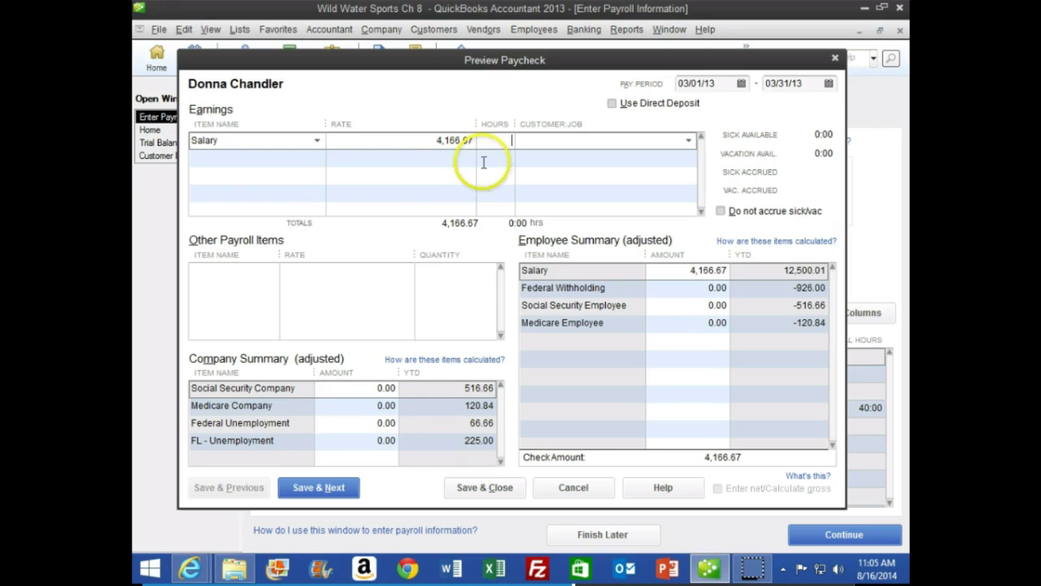
{"action": "left_click", "coordinate": [715, 288]}
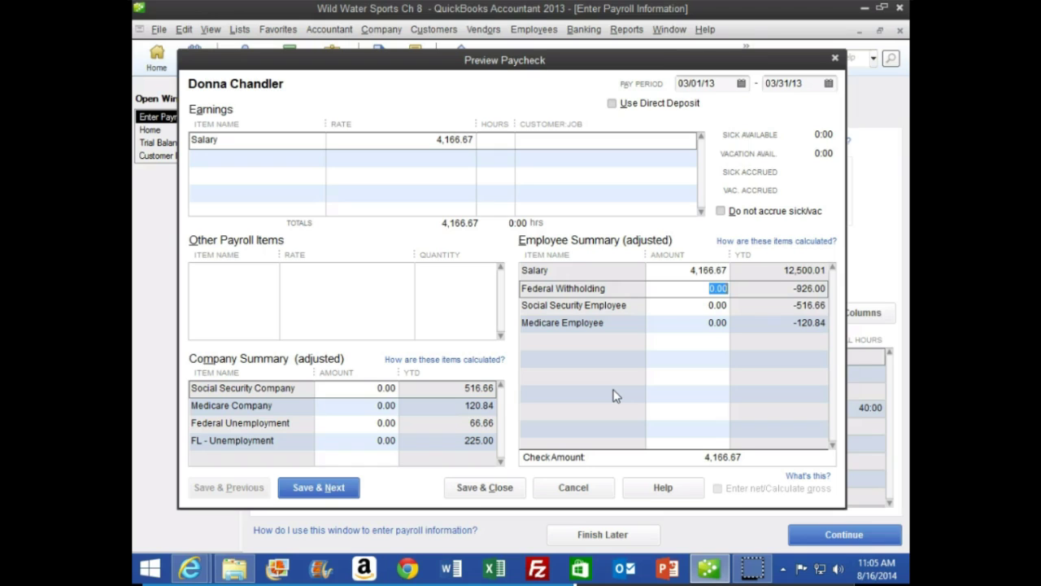
{"action": "type", "text": "-463"}
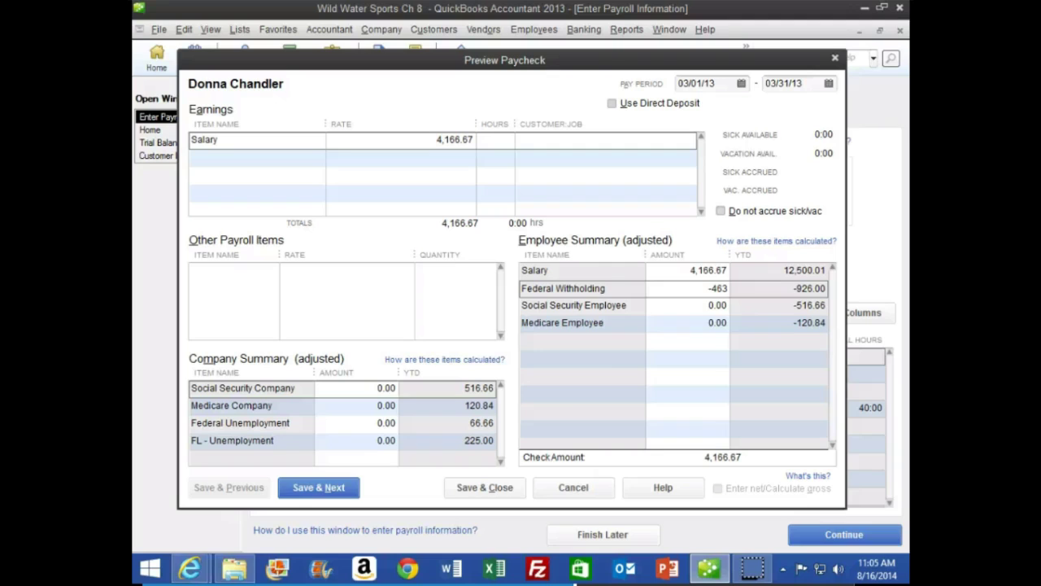
{"action": "left_click", "coordinate": [699, 307]}
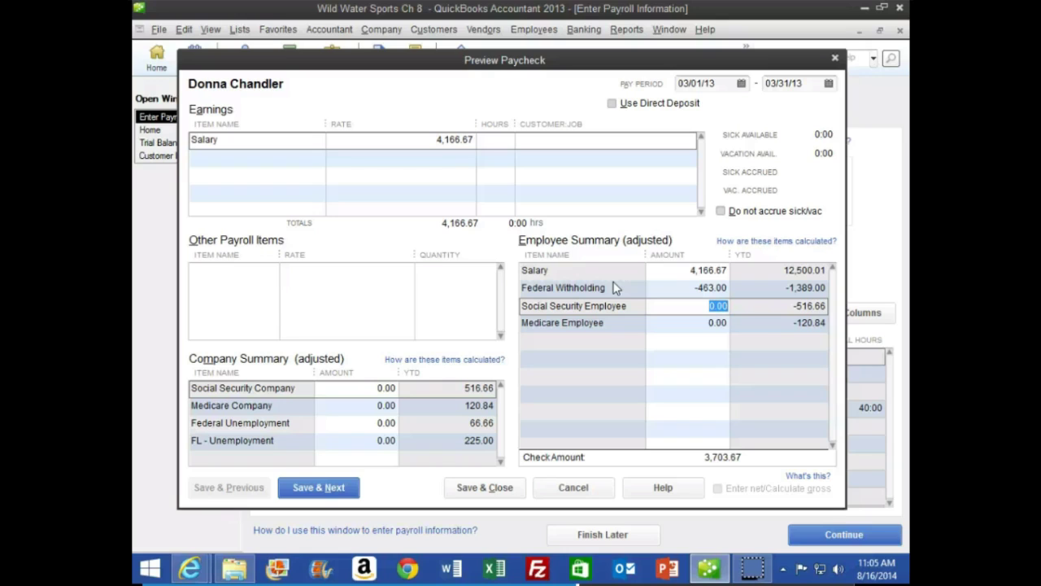
Step: Calculate the employee's Social Security tax in Calculator by multiplying 4166.67 by .062
{"action": "left_click_drag", "start_coordinate": [767, 105], "coordinate": [394, 167]}
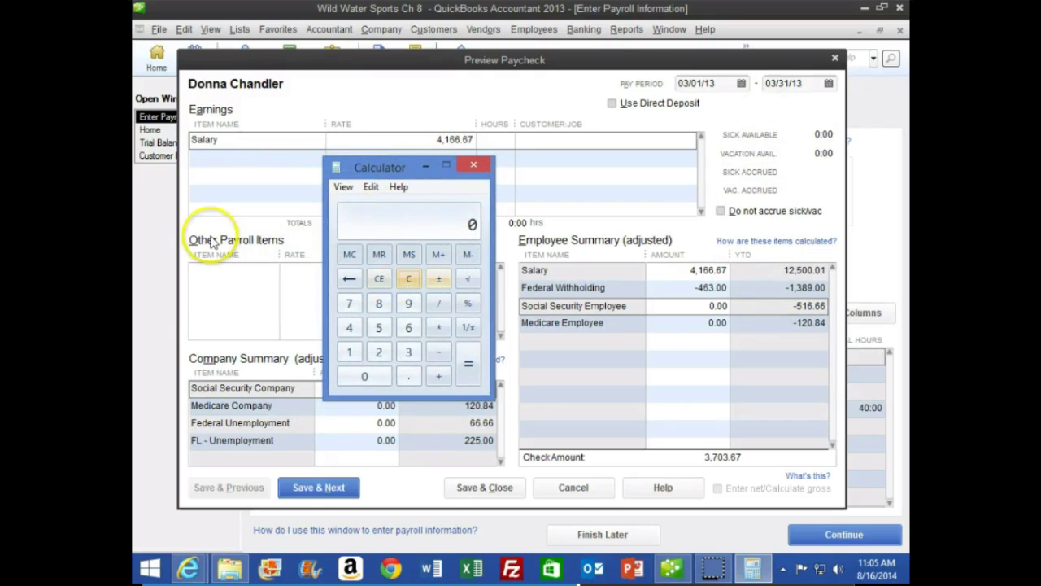
{"action": "type", "text": "4166"}
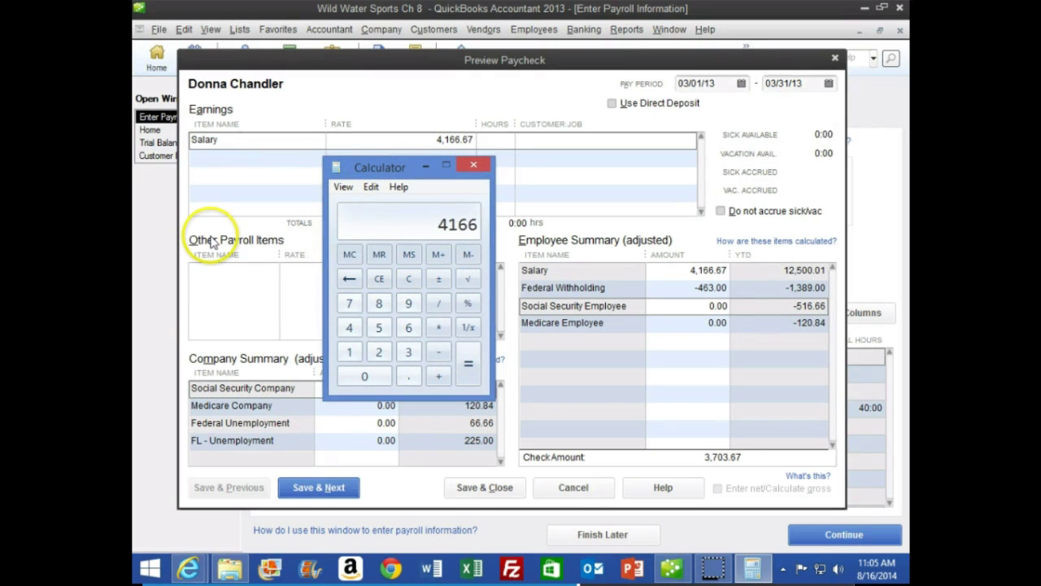
{"action": "type", "text": ".67*.06"}
{"action": "type", "text": "2"}
{"action": "key", "text": "Return"}
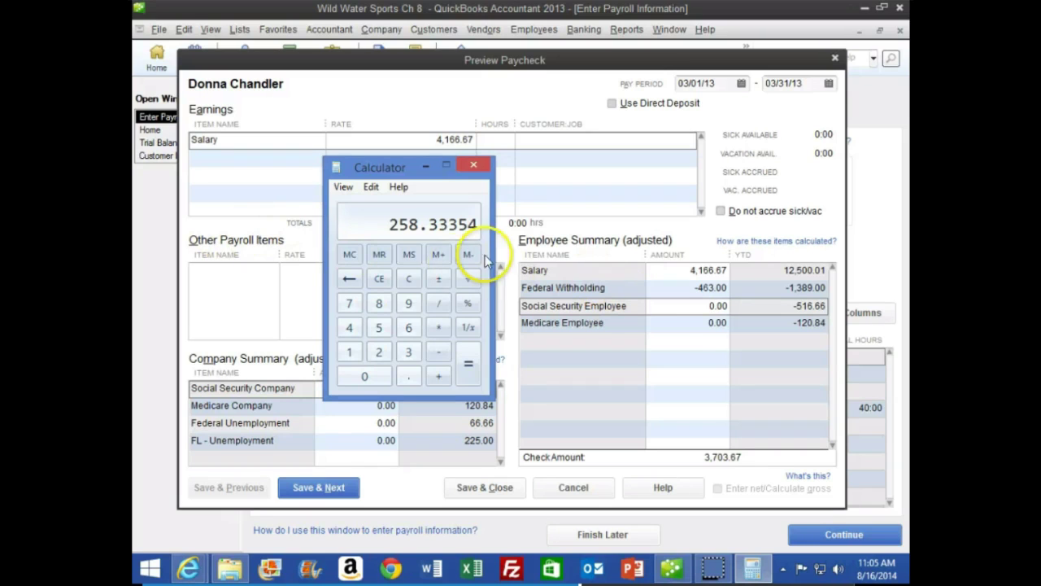
Step: Set the Social Security Employee amount to -258.33 in the QuickBooks paycheck preview
{"action": "left_click", "coordinate": [693, 306]}
{"action": "left_click_drag", "start_coordinate": [693, 306], "coordinate": [781, 303]}
{"action": "type", "text": "-25"}
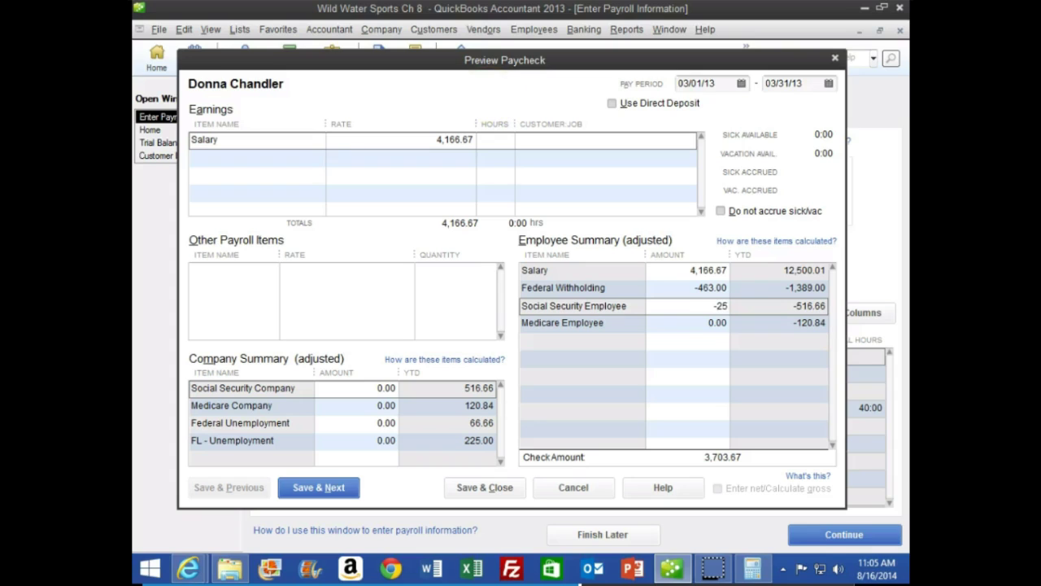
{"action": "type", "text": "8.33"}
{"action": "key", "text": "Tab"}
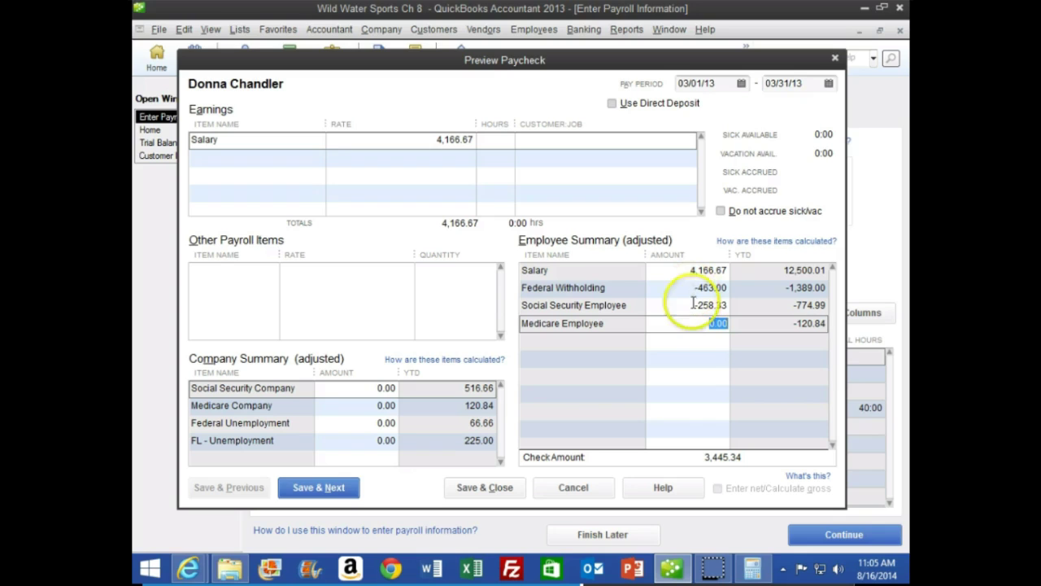
Step: Clear Calculator and compute the employee's Medicare tax by multiplying 4166.67 by 0.0145
{"action": "left_click", "coordinate": [752, 568]}
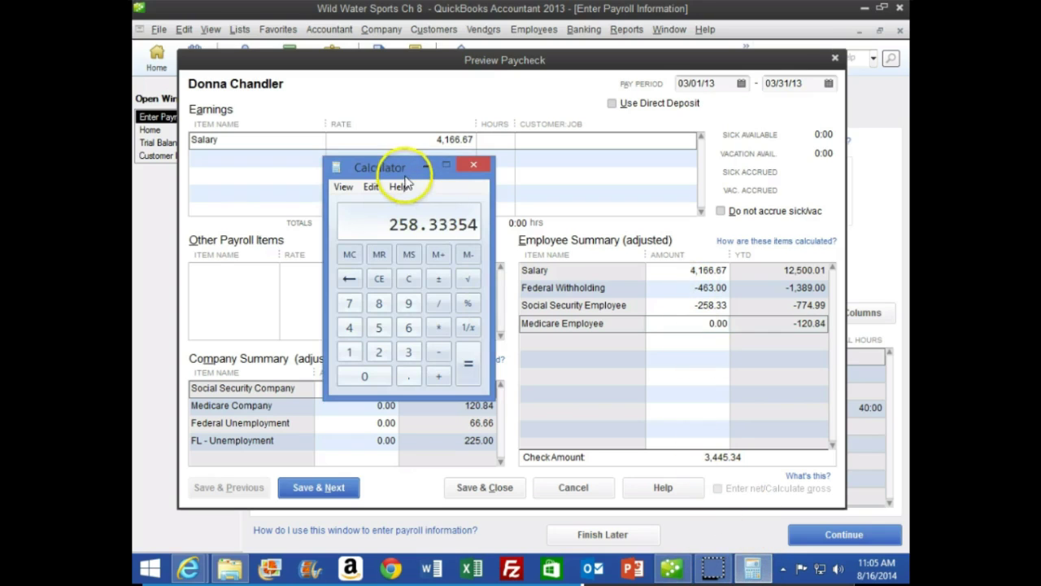
{"action": "left_click", "coordinate": [408, 278]}
{"action": "type", "text": "4166.67 "}
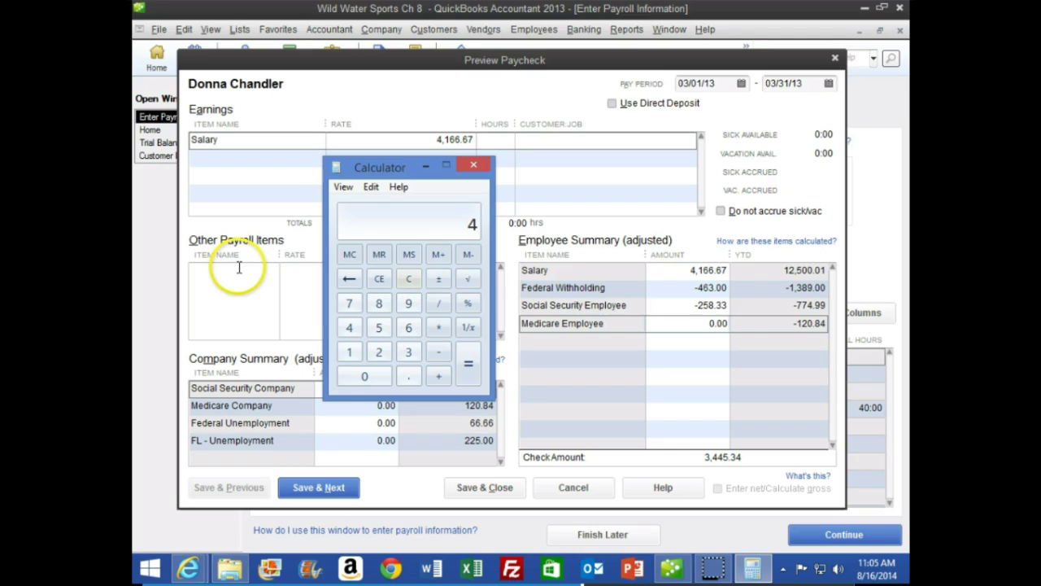
{"action": "type", "text": "* 0.0145"}
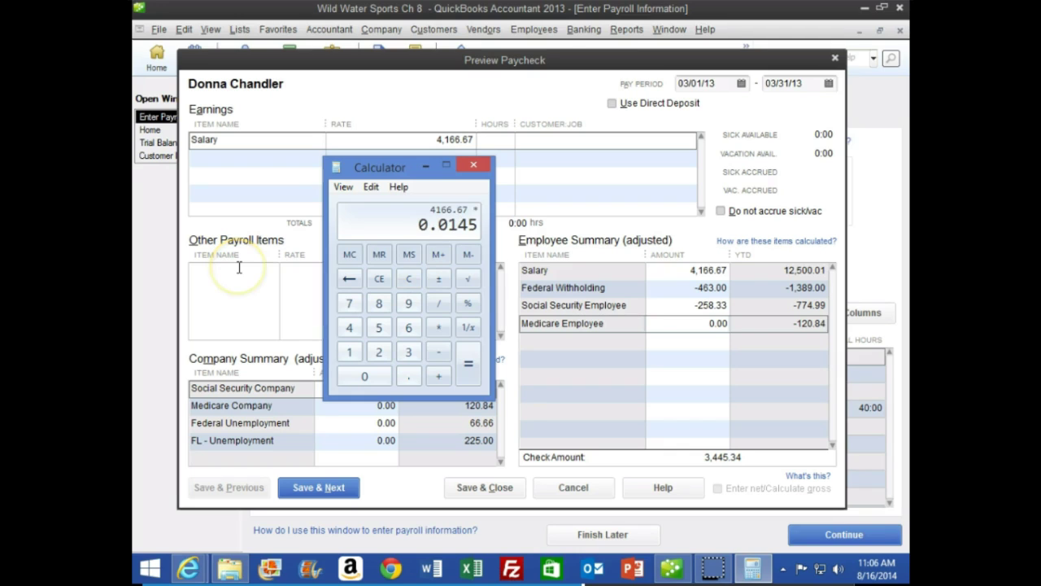
{"action": "key", "text": "Return"}
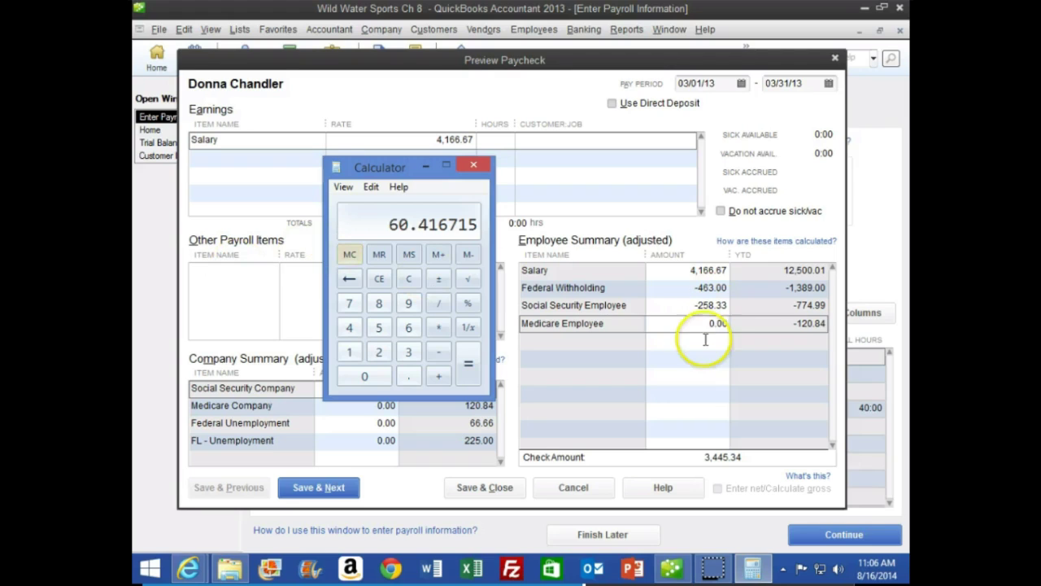
Step: Enter -60.42 as the Medicare Employee amount in the QuickBooks paycheck preview
{"action": "left_click", "coordinate": [716, 323]}
{"action": "type", "text": "-"}
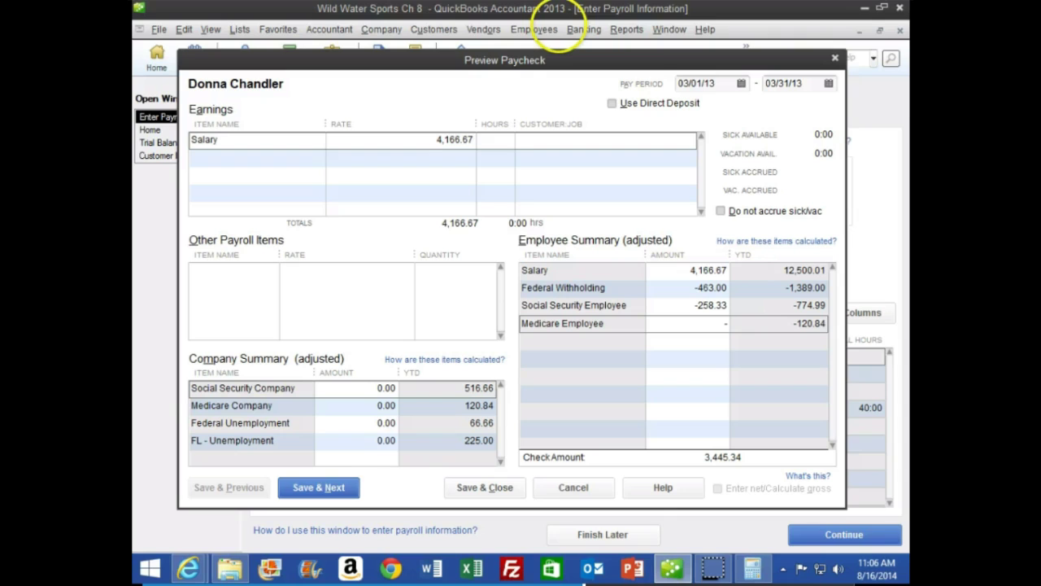
{"action": "type", "text": "60.42"}
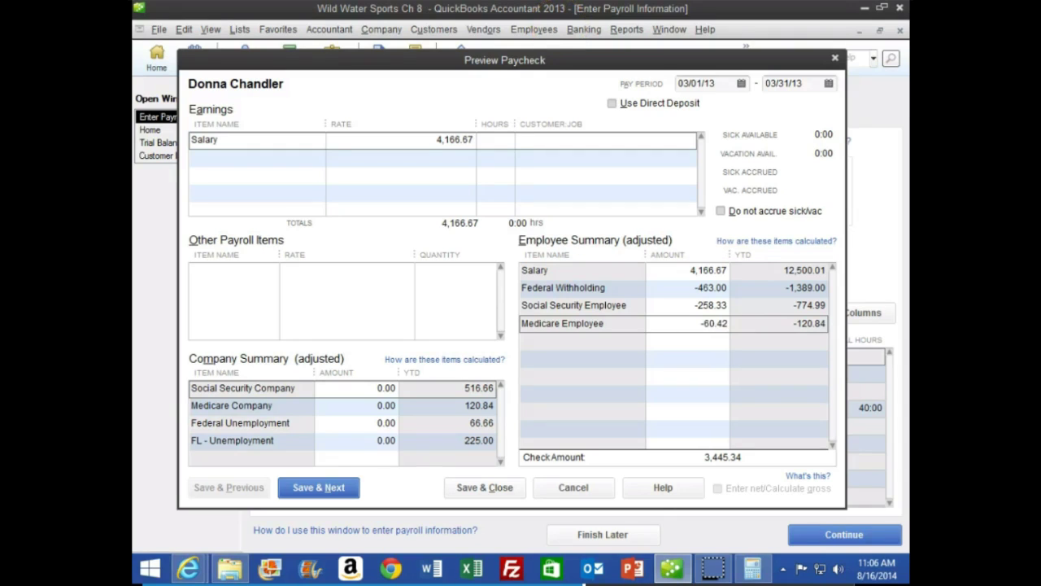
Step: Set the company contributions to 258.33 for Social Security Company and 60.42 for Medicare Company
{"action": "left_click", "coordinate": [360, 389]}
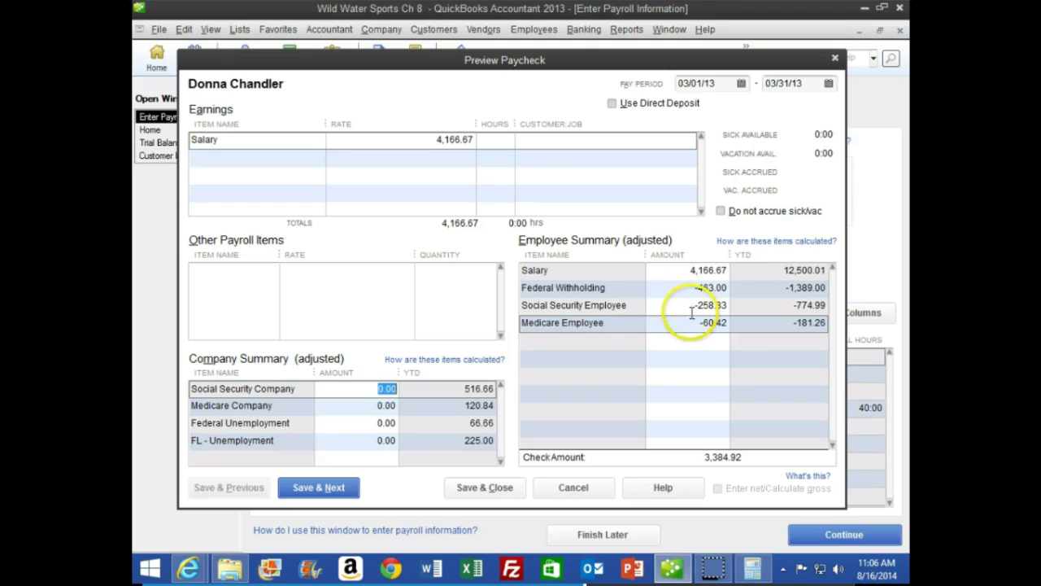
{"action": "type", "text": "258.33"}
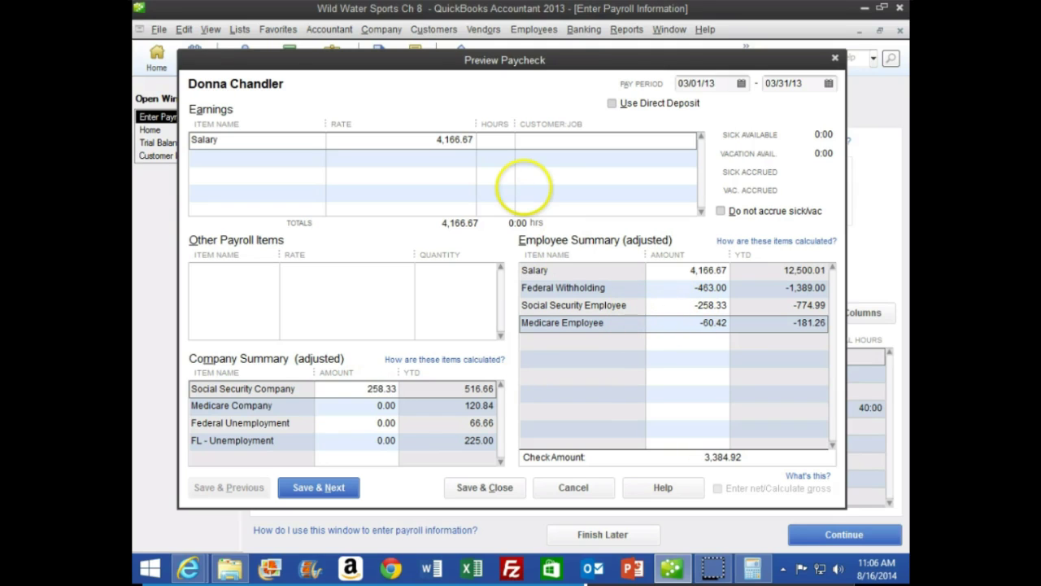
{"action": "key", "text": "Tab"}
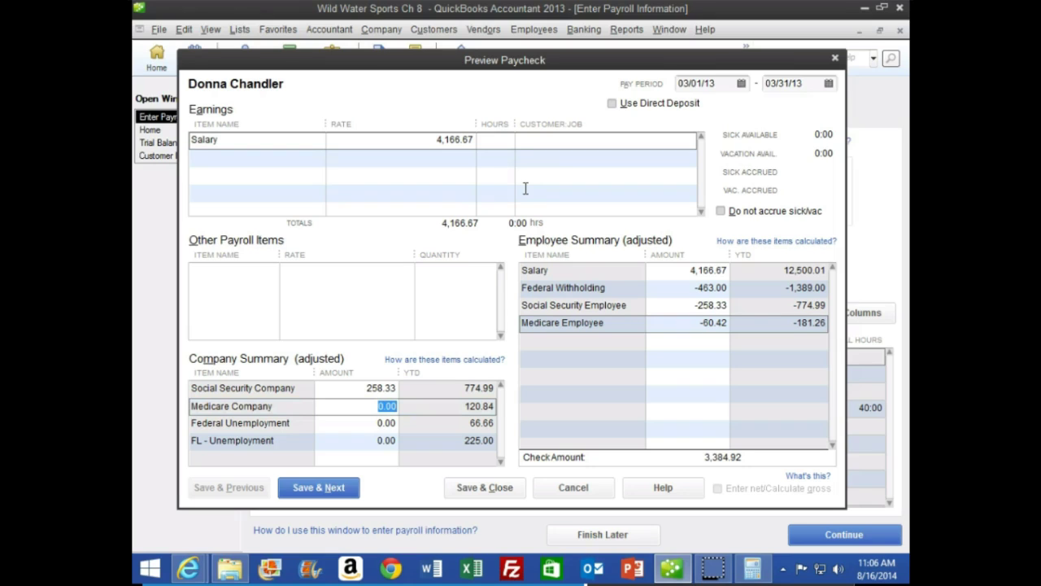
{"action": "type", "text": "60.42"}
{"action": "key", "text": "Tab"}
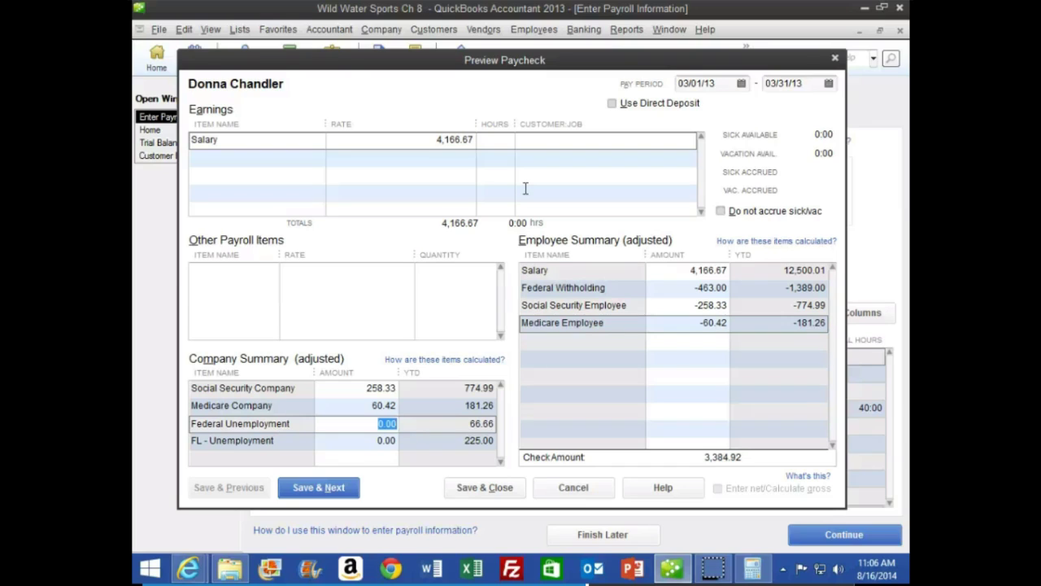
Step: Set Federal Unemployment to 33.33 and FL - Unemployment to 112.50 in the Company Summary
{"action": "type", "text": "33.33"}
{"action": "key", "text": "Tab"}
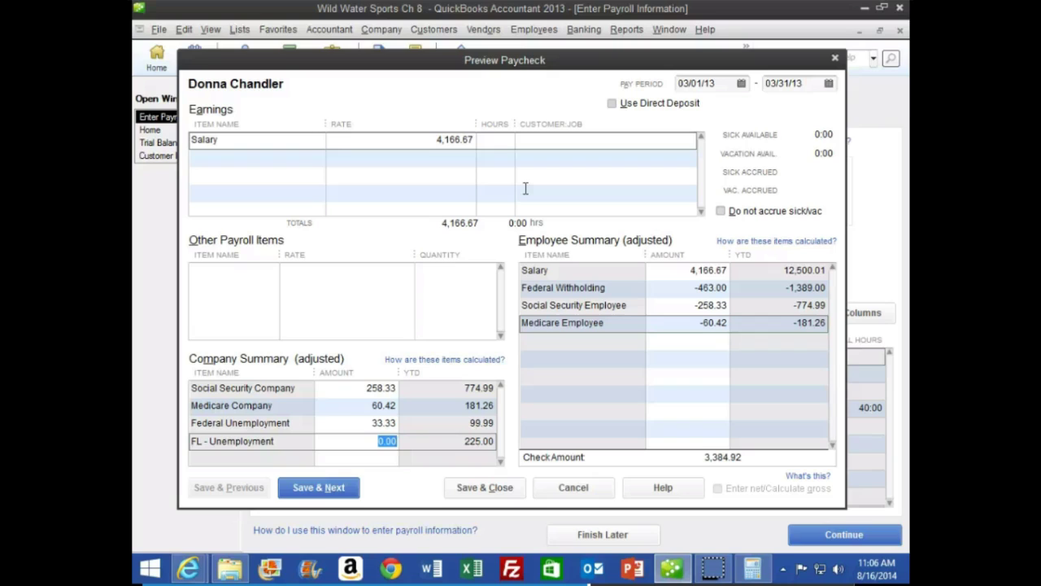
{"action": "type", "text": "112.5"}
{"action": "key", "text": "Tab"}
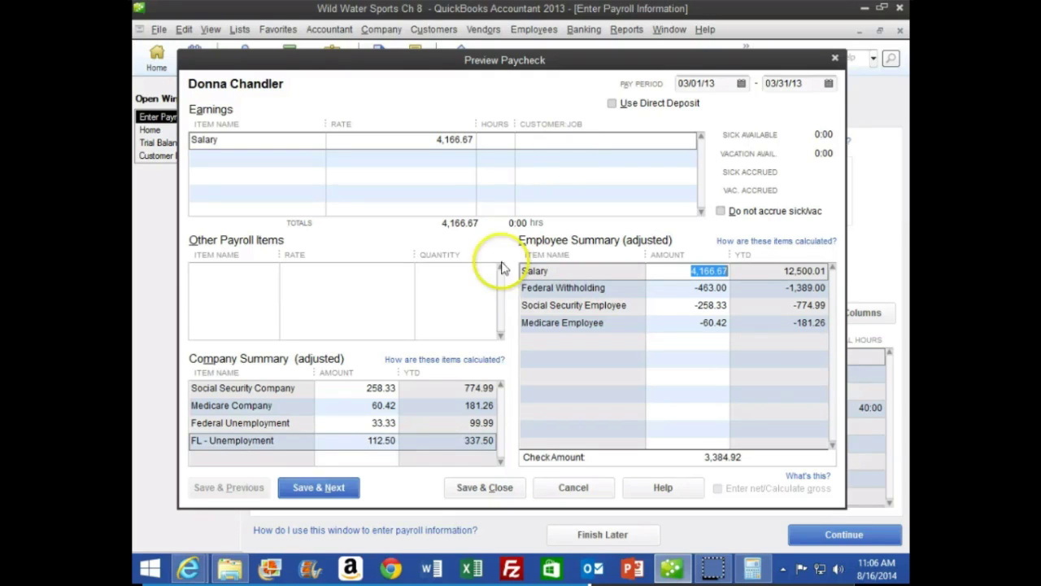
Step: Compare the check amount with the CourseSmart payroll table, and save the paycheck in QuickBooks to continue with the next employee
{"action": "left_click", "coordinate": [187, 566]}
{"action": "left_click", "coordinate": [383, 508]}
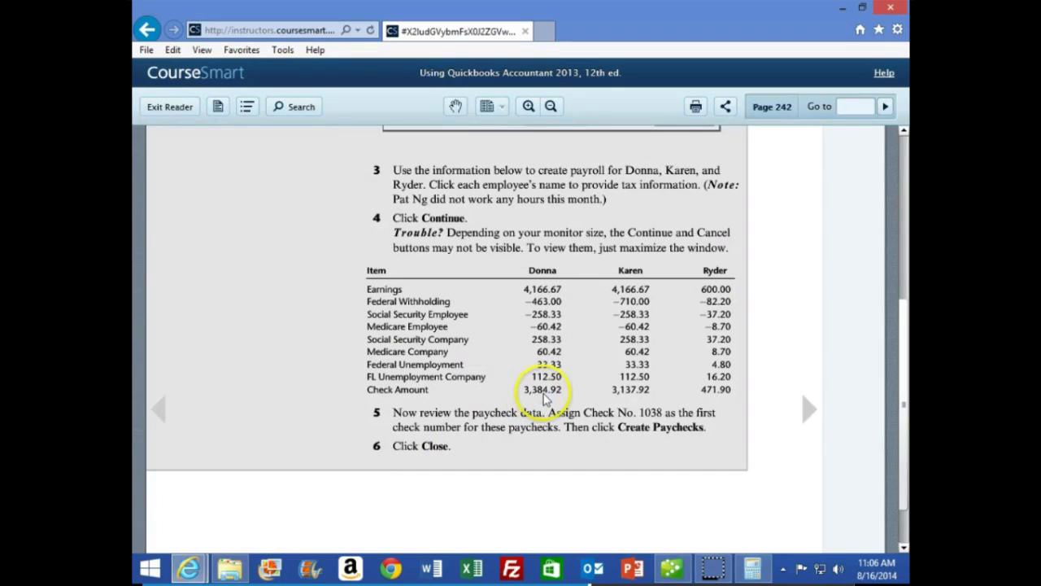
{"action": "left_click", "coordinate": [195, 568]}
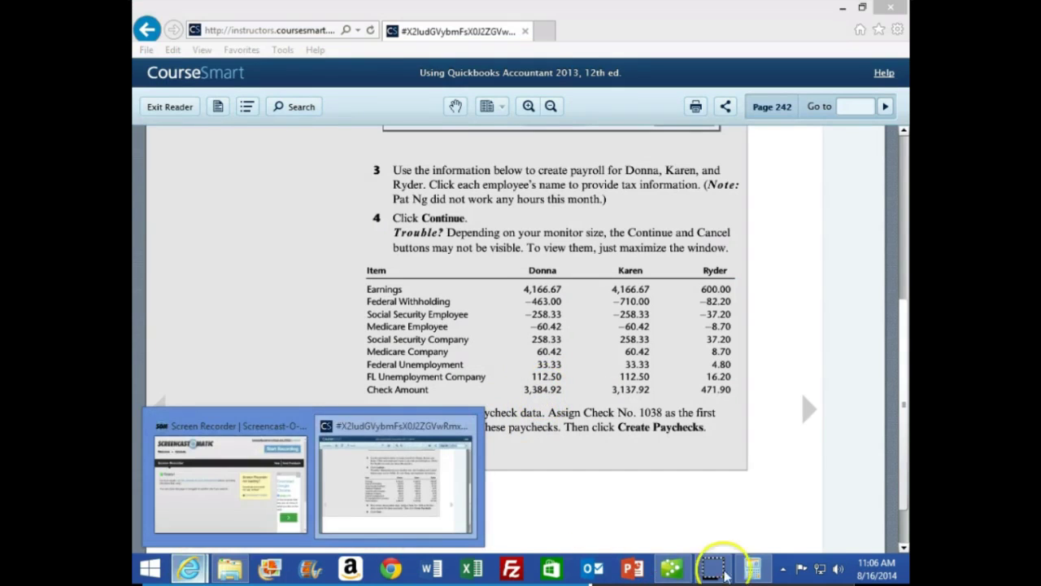
{"action": "left_click", "coordinate": [672, 568]}
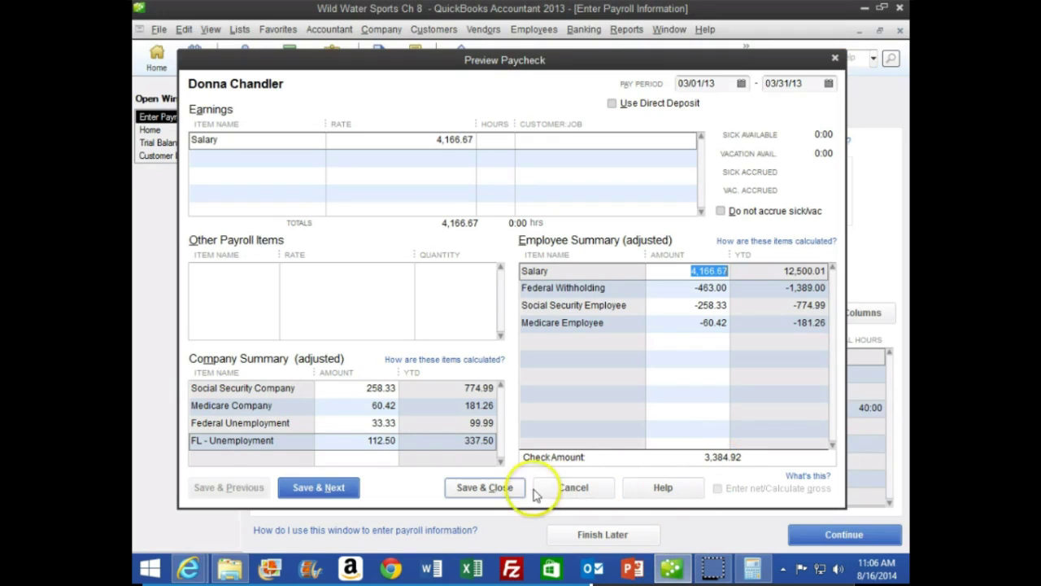
{"action": "left_click", "coordinate": [352, 496]}
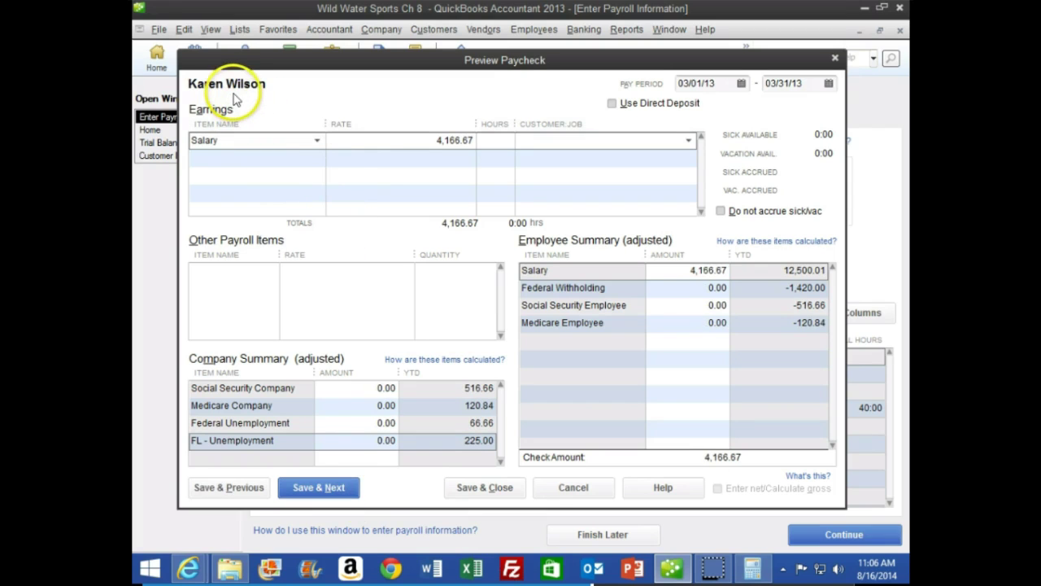
Step: Look up the second employee's withholding and tax amounts in the CourseSmart payroll table and return to QuickBooks
{"action": "mouse_move", "coordinate": [192, 569]}
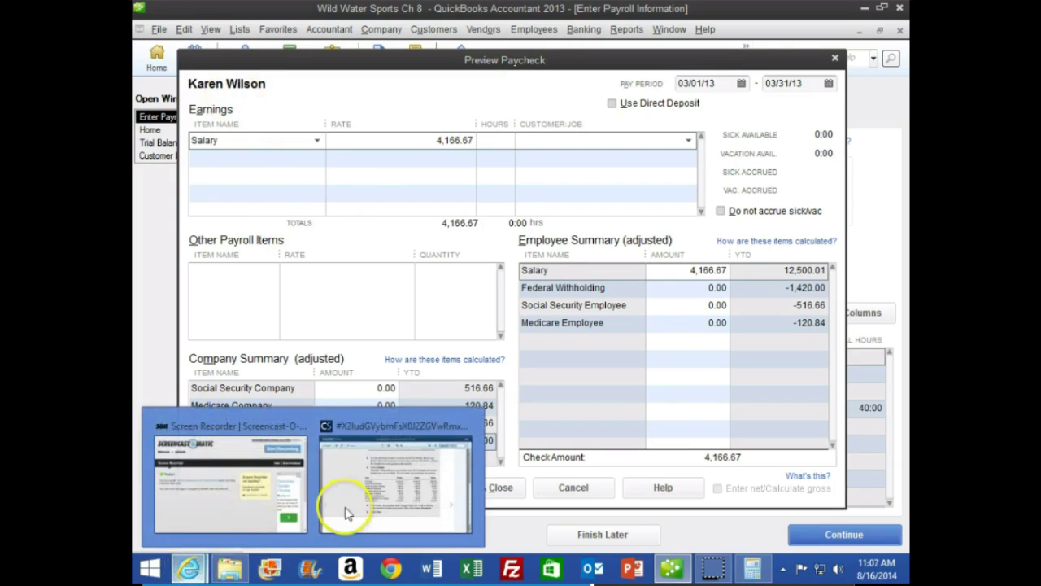
{"action": "left_click", "coordinate": [337, 499]}
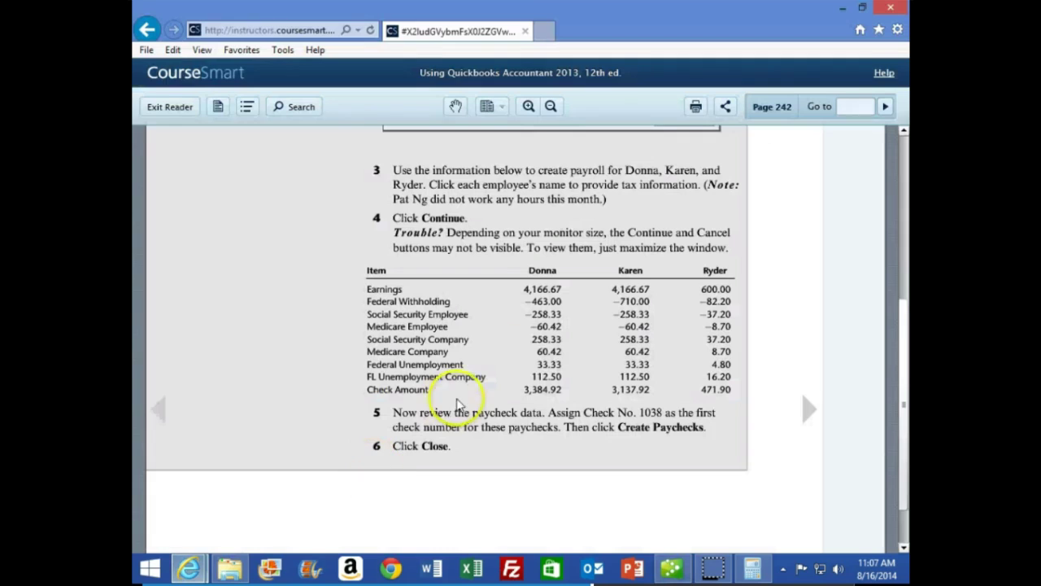
{"action": "left_click", "coordinate": [626, 305]}
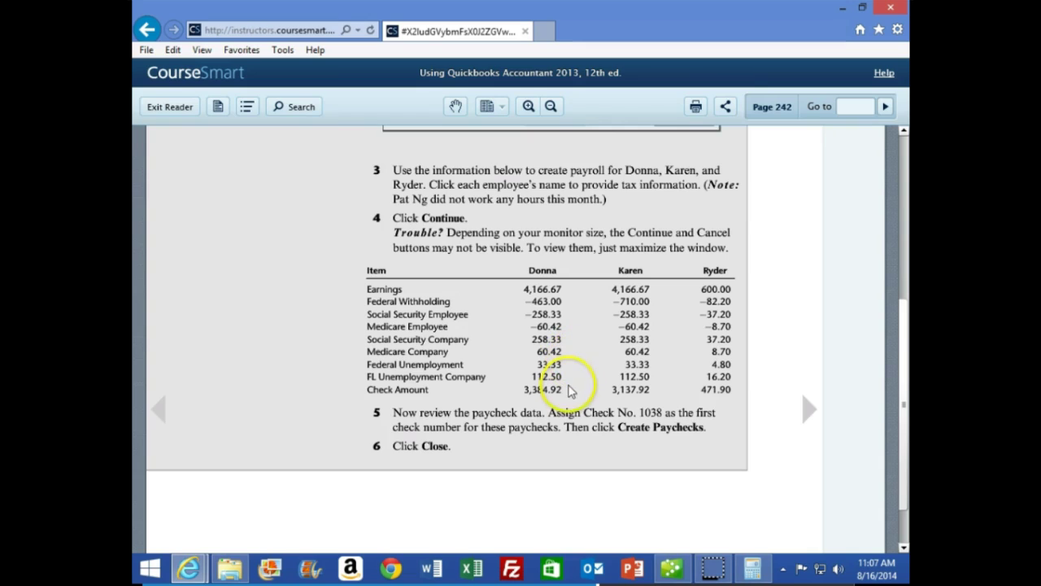
{"action": "left_click", "coordinate": [672, 567]}
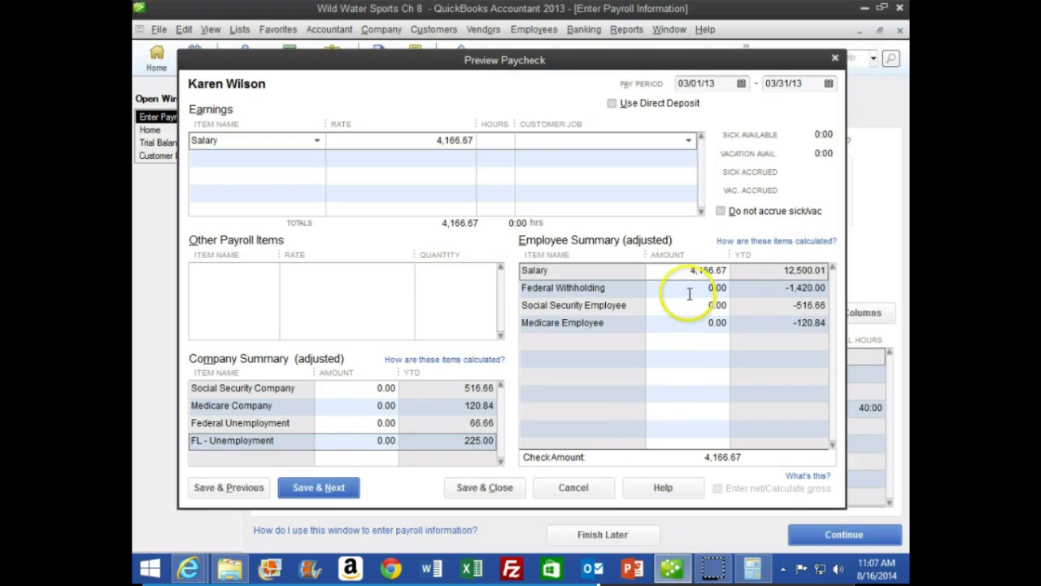
Step: Enter the second employee's deductions: Federal Withholding -710.00, Social Security Employee -258.33 and Medicare Employee -60.42
{"action": "left_click", "coordinate": [701, 288]}
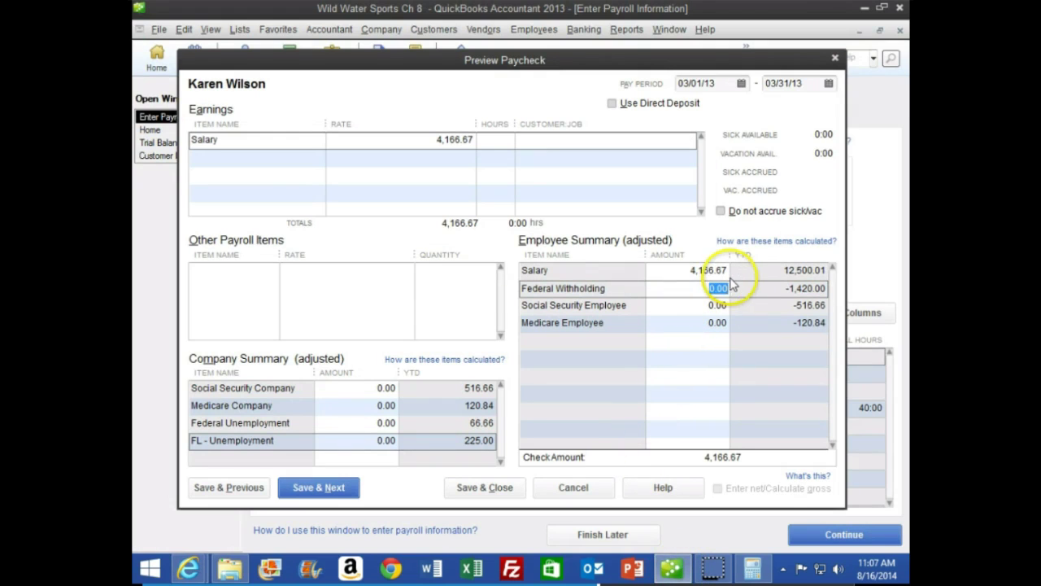
{"action": "key", "text": "BackSpace"}
{"action": "type", "text": "-710"}
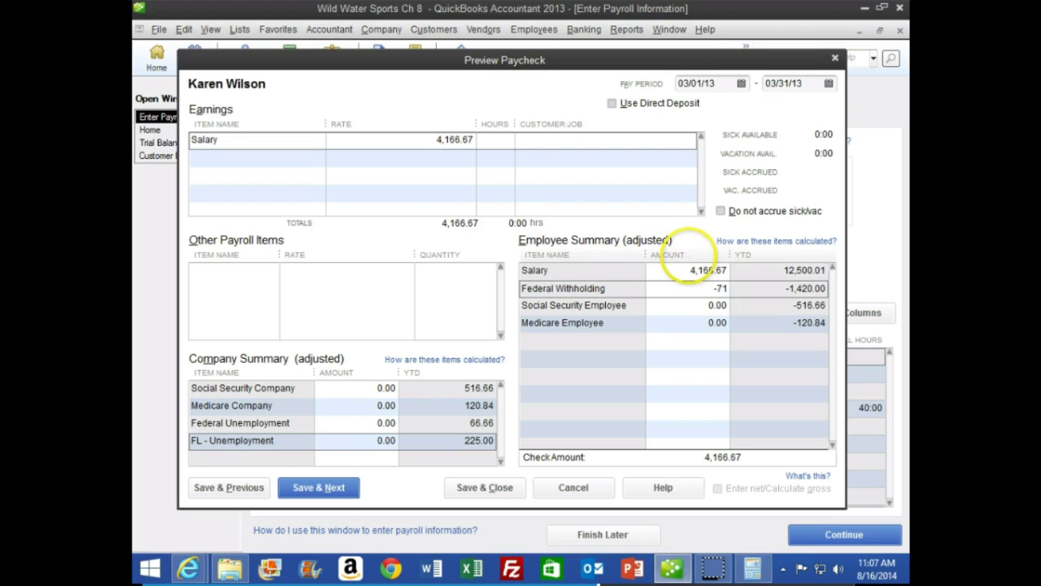
{"action": "key", "text": "Tab"}
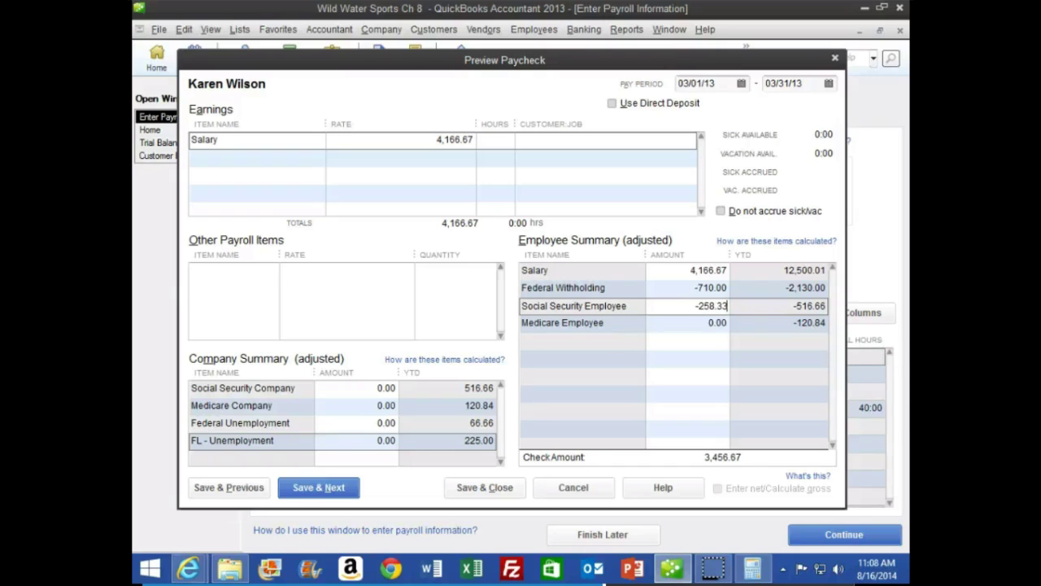
{"action": "key", "text": "Tab"}
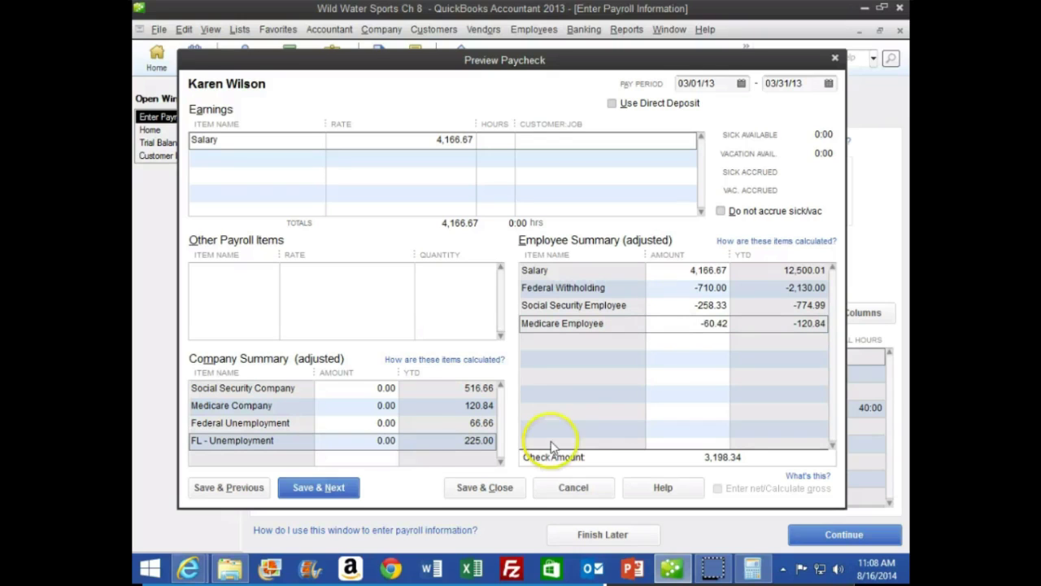
Step: Set Social Security Company to 258.33 and Medicare Company to 60.42 on the second employee's paycheck
{"action": "left_click", "coordinate": [349, 391]}
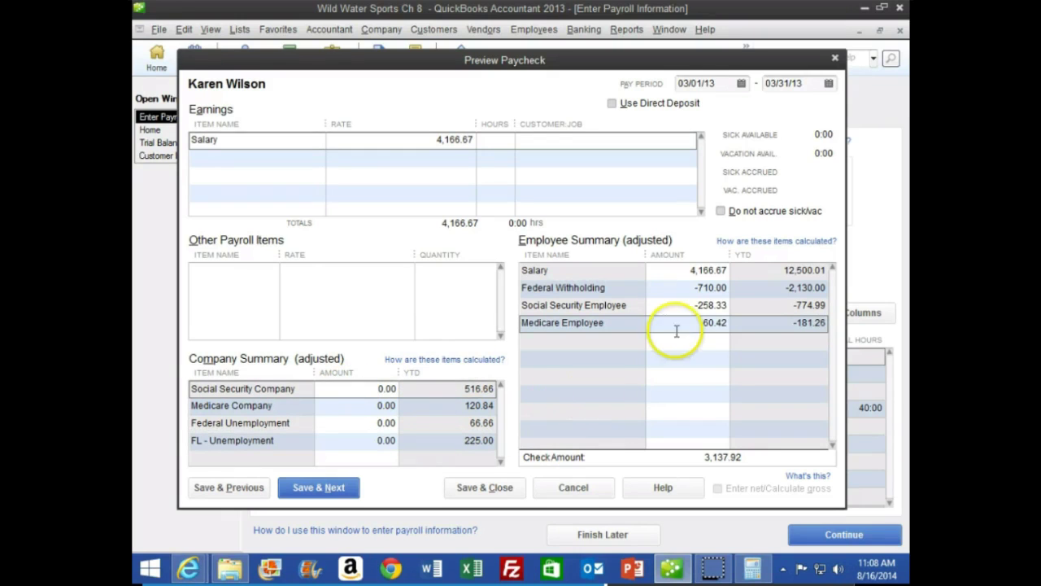
{"action": "double_click", "coordinate": [384, 389]}
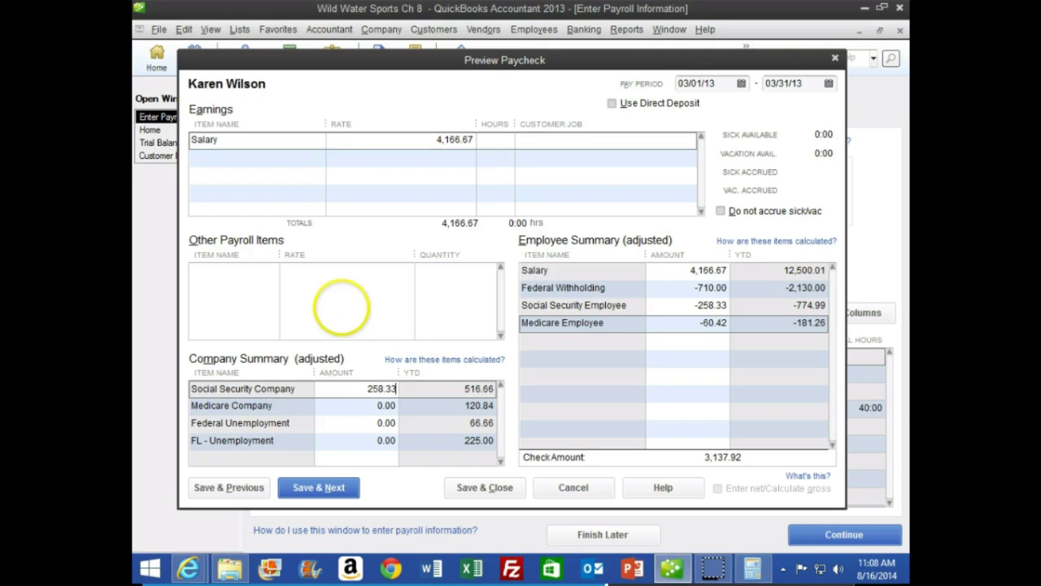
{"action": "key", "text": "Tab"}
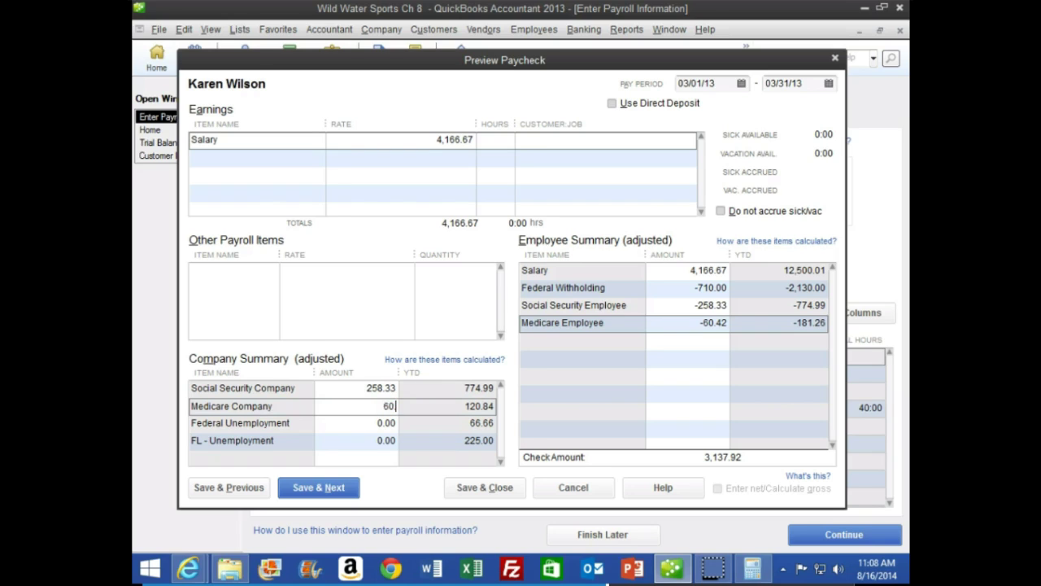
{"action": "key", "text": "Tab"}
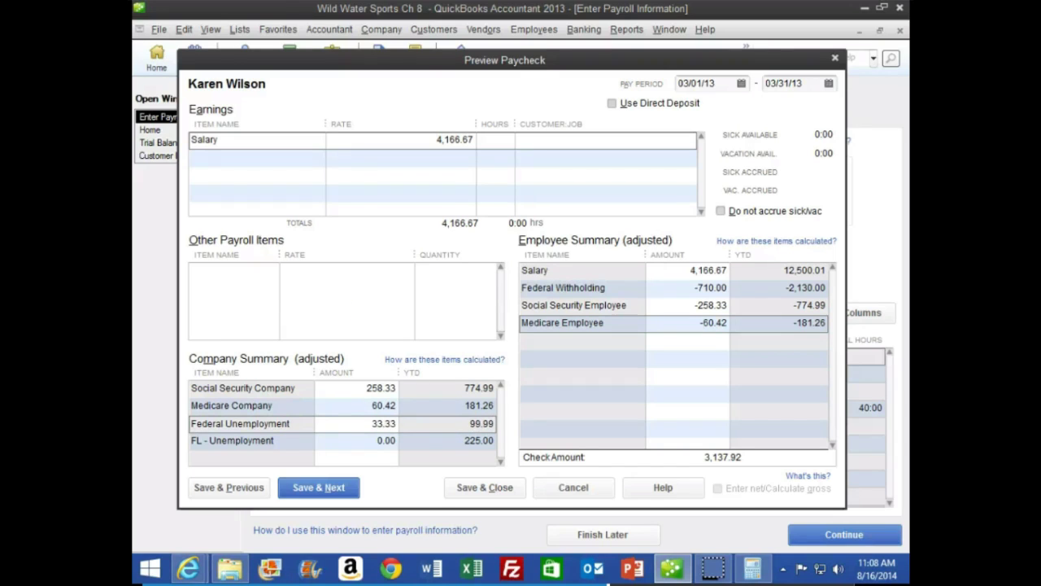
Step: Enter 33.33 for Federal Unemployment and 112.50 for FL - Unemployment on the second employee's paycheck
{"action": "key", "text": "Tab"}
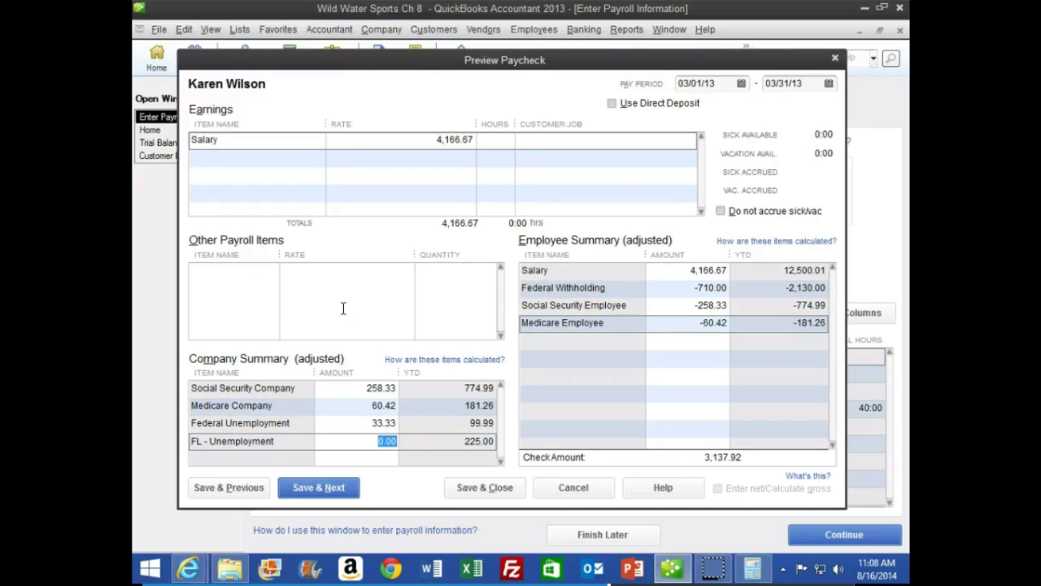
{"action": "type", "text": "112.5"}
{"action": "key", "text": "Tab"}
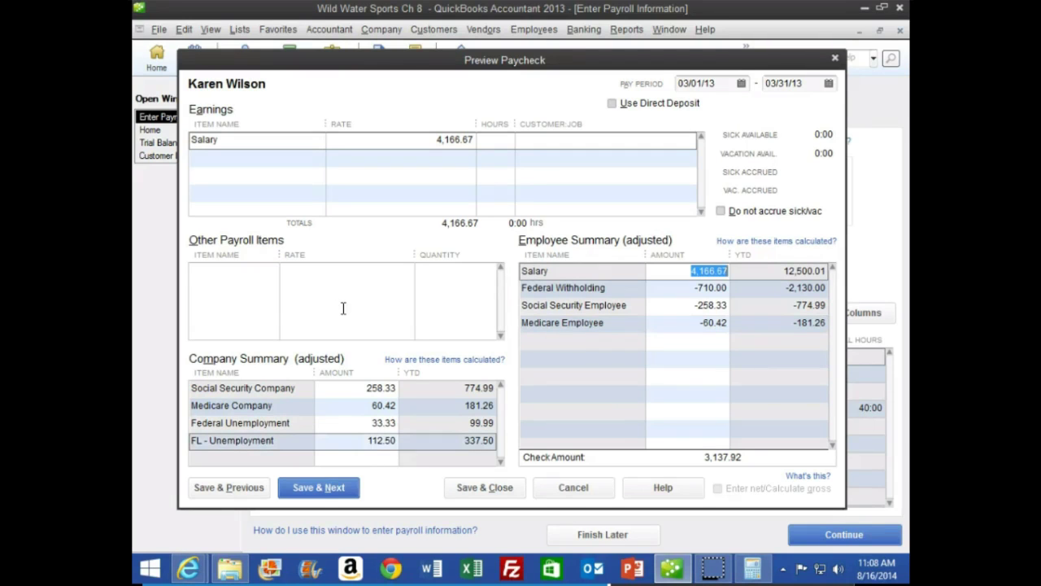
Step: Save the second employee's paycheck, open the third's, and check the third employee's amounts in the CourseSmart payroll table before returning to QuickBooks
{"action": "left_click", "coordinate": [319, 487]}
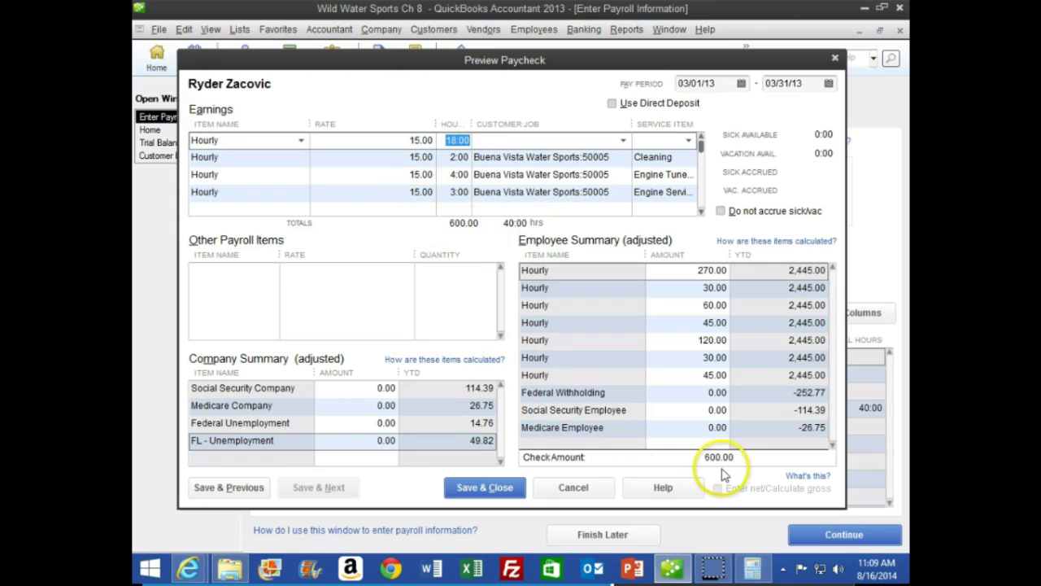
{"action": "left_click", "coordinate": [832, 446]}
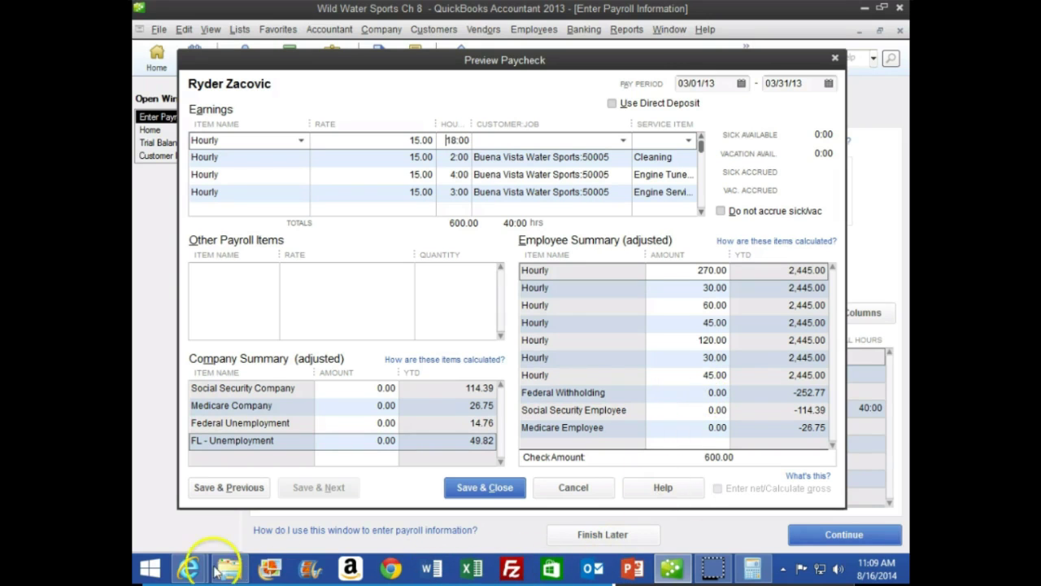
{"action": "mouse_move", "coordinate": [195, 570]}
{"action": "left_click", "coordinate": [346, 496]}
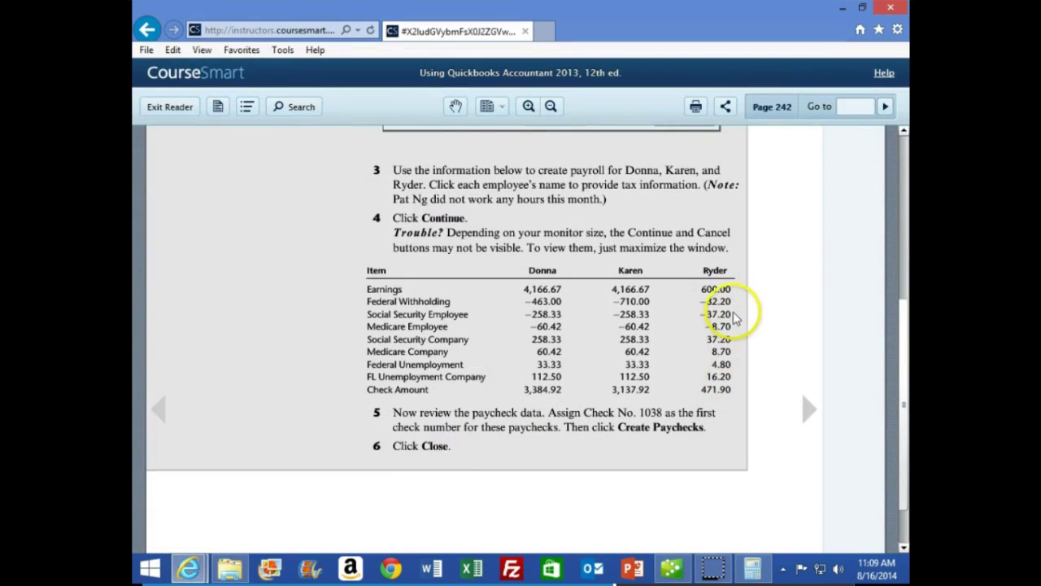
{"action": "left_click", "coordinate": [671, 570]}
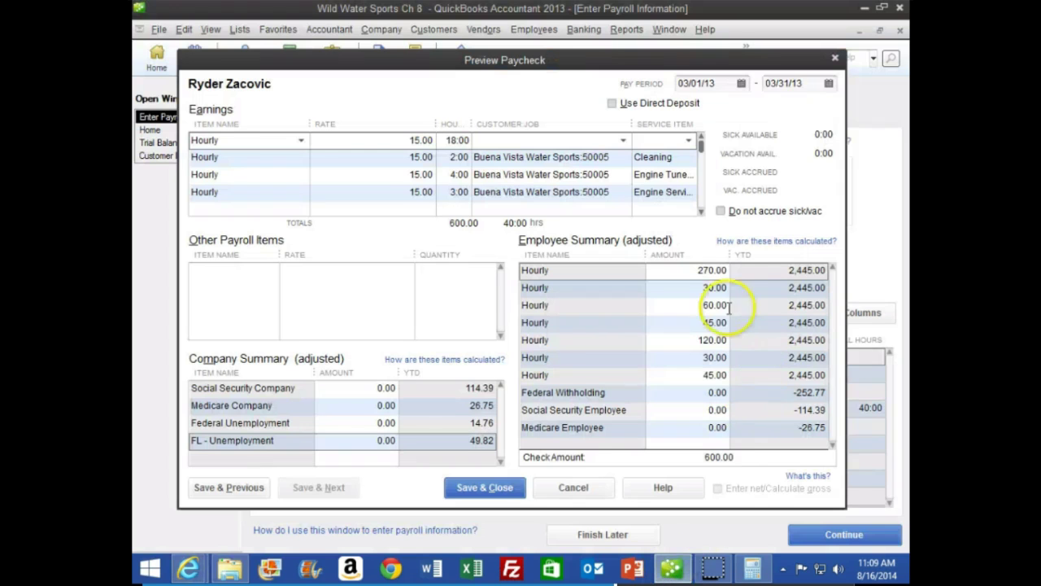
Step: Enter -82.20 for the third employee's Federal Withholding and -37.20 for Social Security Employee, calculating the latter as 6.2% of 600 in Calculator
{"action": "left_click", "coordinate": [750, 396]}
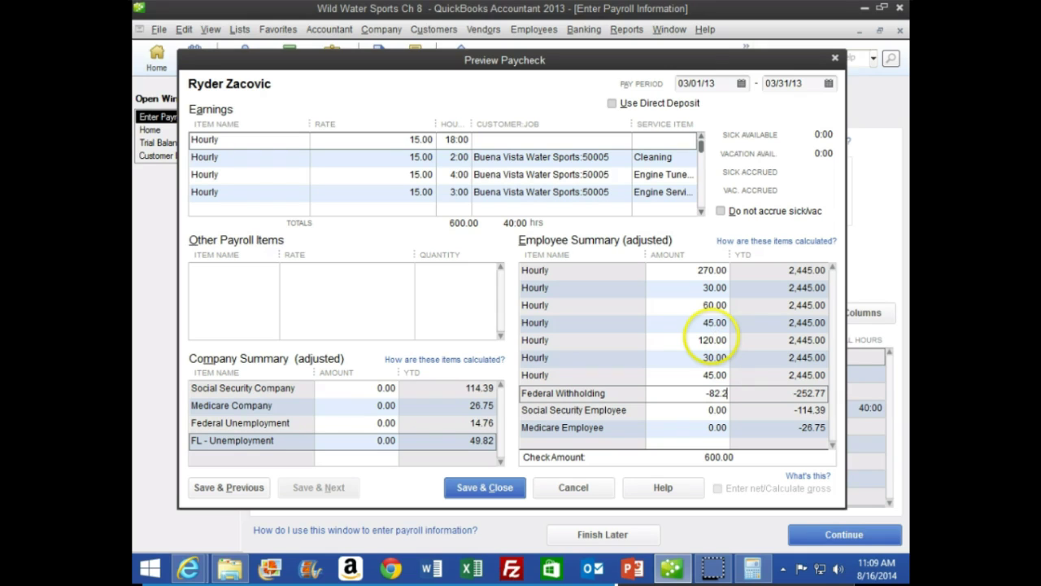
{"action": "key", "text": "Tab"}
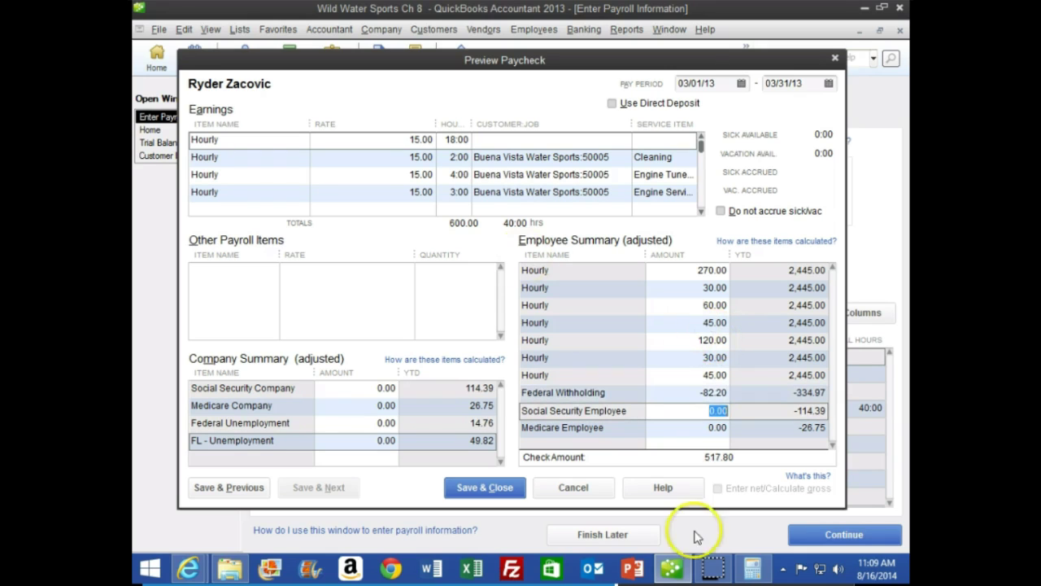
{"action": "left_click", "coordinate": [755, 567]}
{"action": "left_click_drag", "start_coordinate": [390, 168], "coordinate": [417, 257]}
{"action": "left_click", "coordinate": [434, 370]}
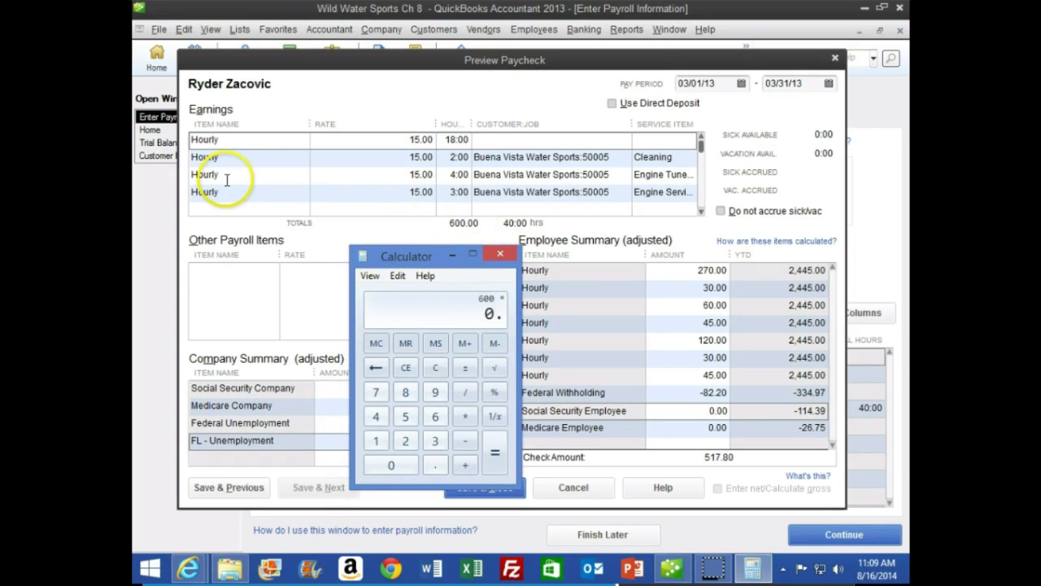
{"action": "type", "text": "62"}
{"action": "key", "text": "Return"}
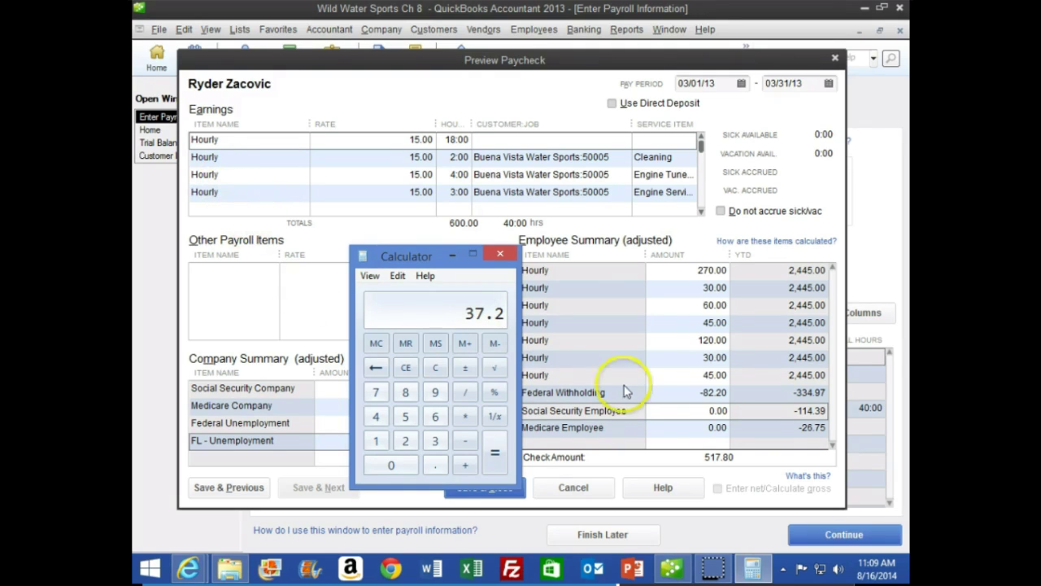
{"action": "left_click", "coordinate": [717, 410]}
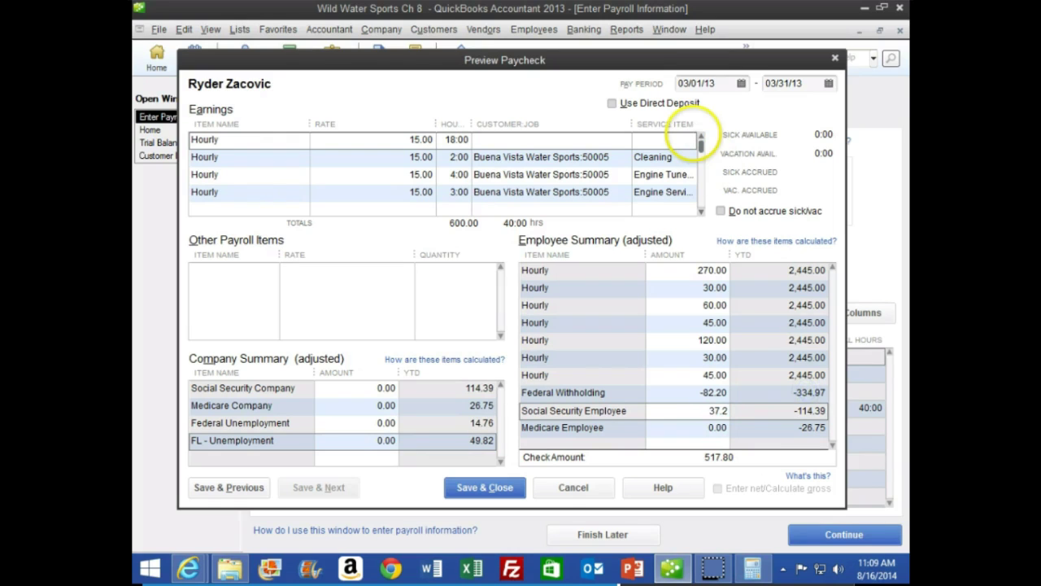
{"action": "key", "text": "Tab"}
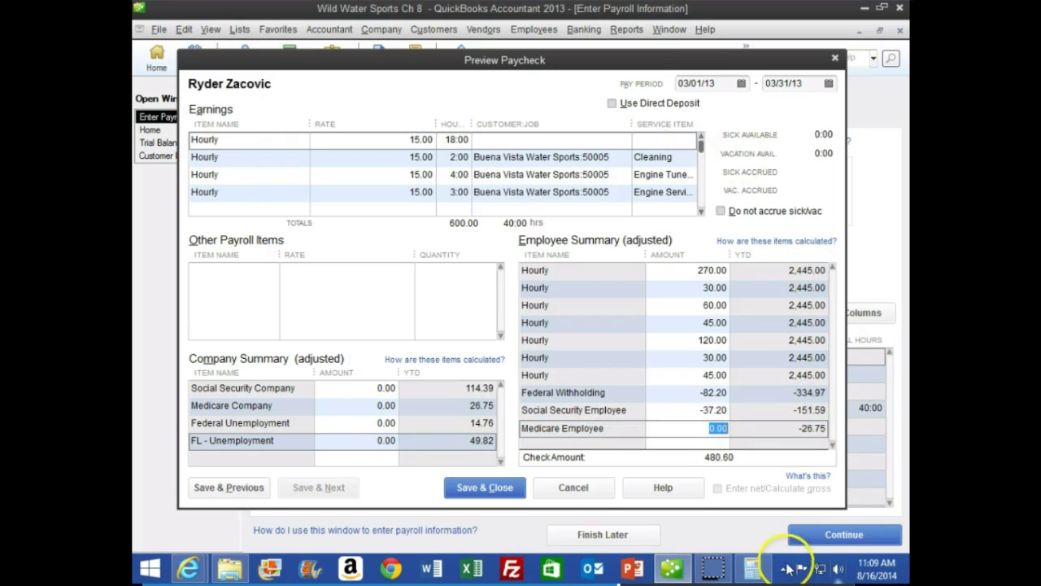
Step: Calculate 1.45% of 600 in Calculator and enter -8.70 for Medicare Employee on the third employee's paycheck
{"action": "left_click", "coordinate": [753, 568]}
{"action": "left_click", "coordinate": [435, 367]}
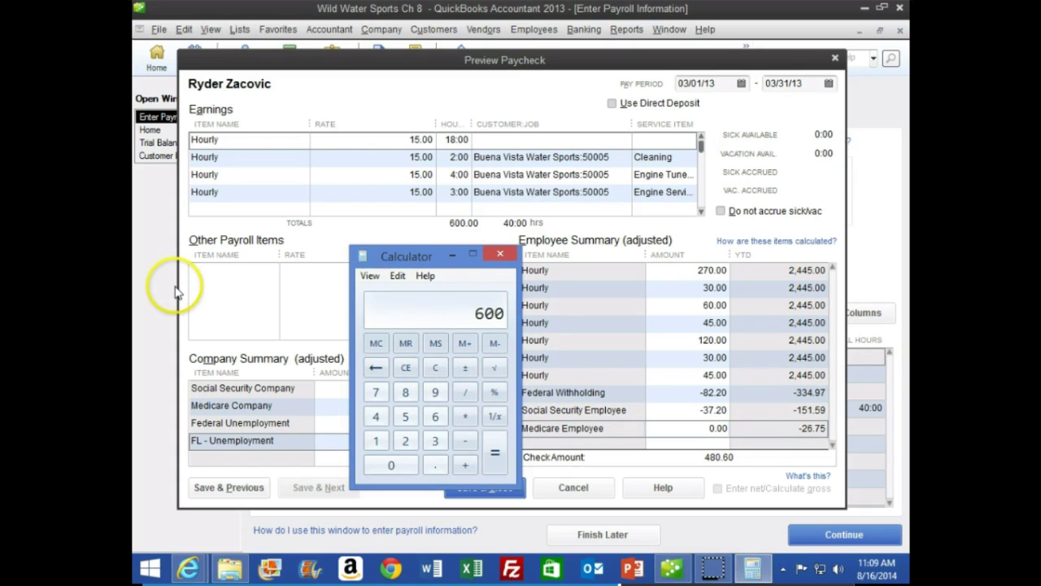
{"action": "type", "text": "145"}
{"action": "key", "text": "Return"}
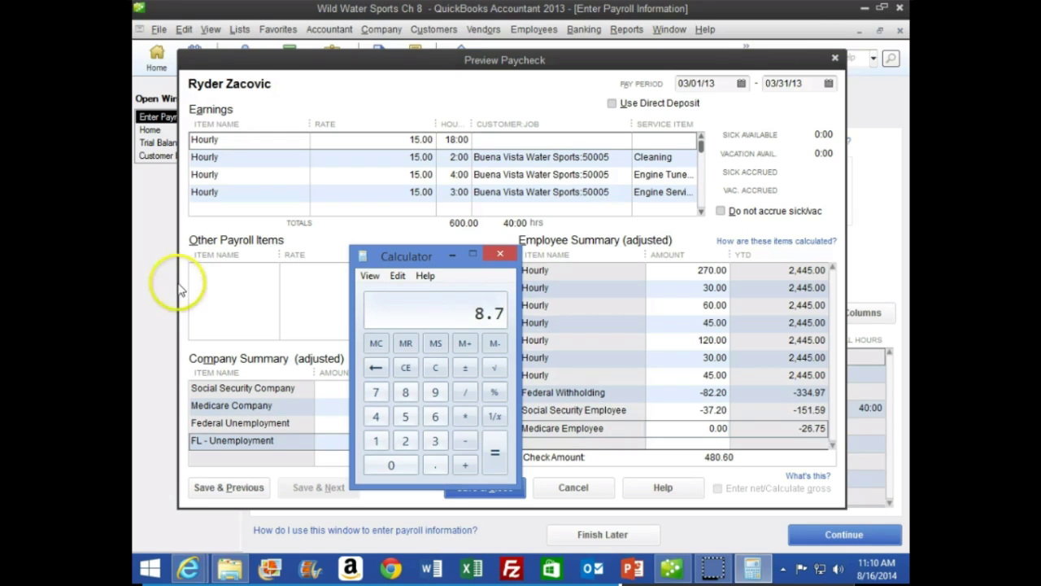
{"action": "left_click", "coordinate": [701, 430]}
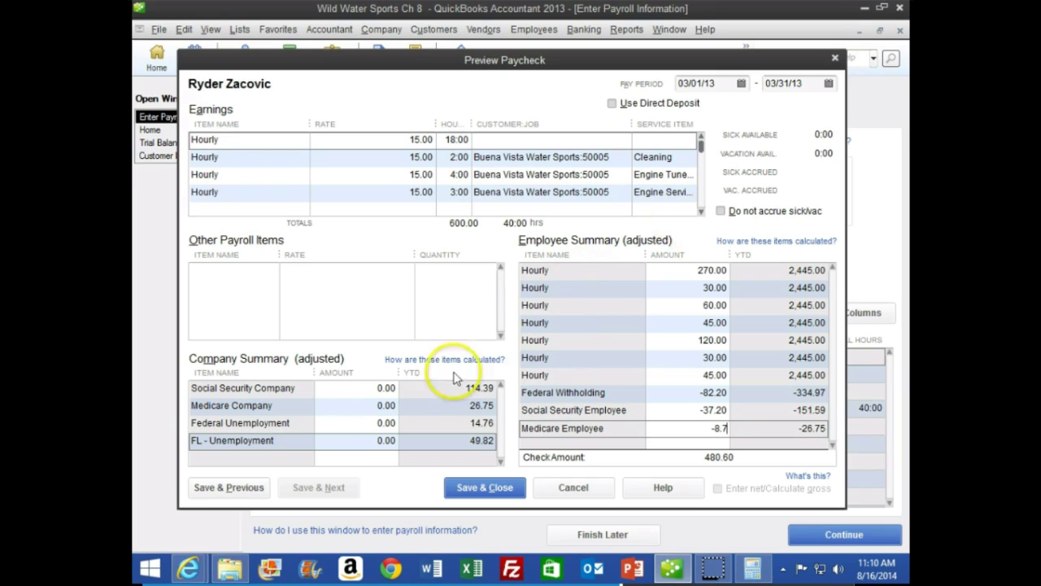
Step: Set Social Security Company to 37.20 and Medicare Company to 8.70 on the third employee's paycheck
{"action": "left_click", "coordinate": [377, 388]}
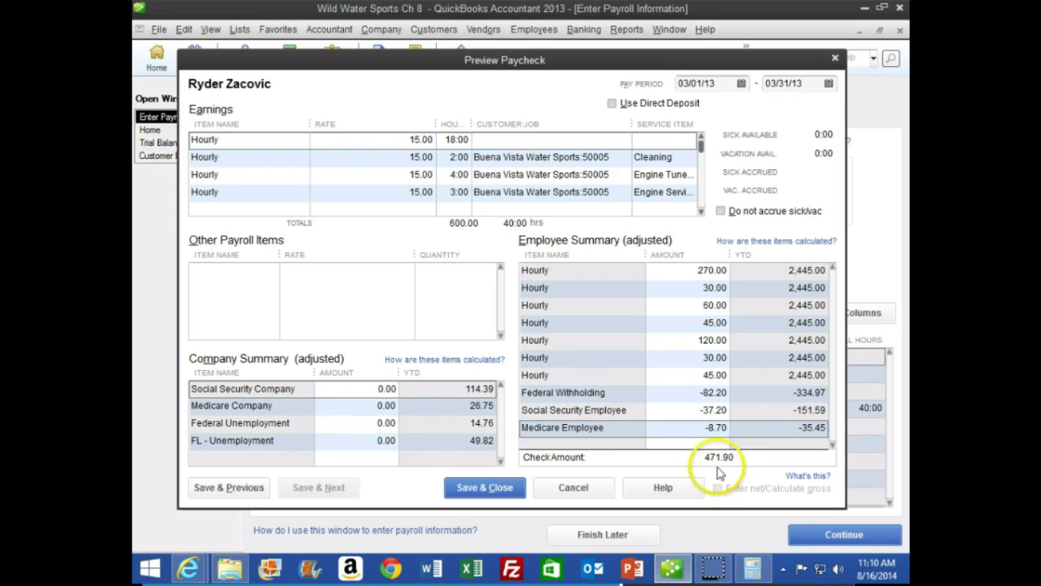
{"action": "left_click_drag", "start_coordinate": [372, 388], "coordinate": [415, 382]}
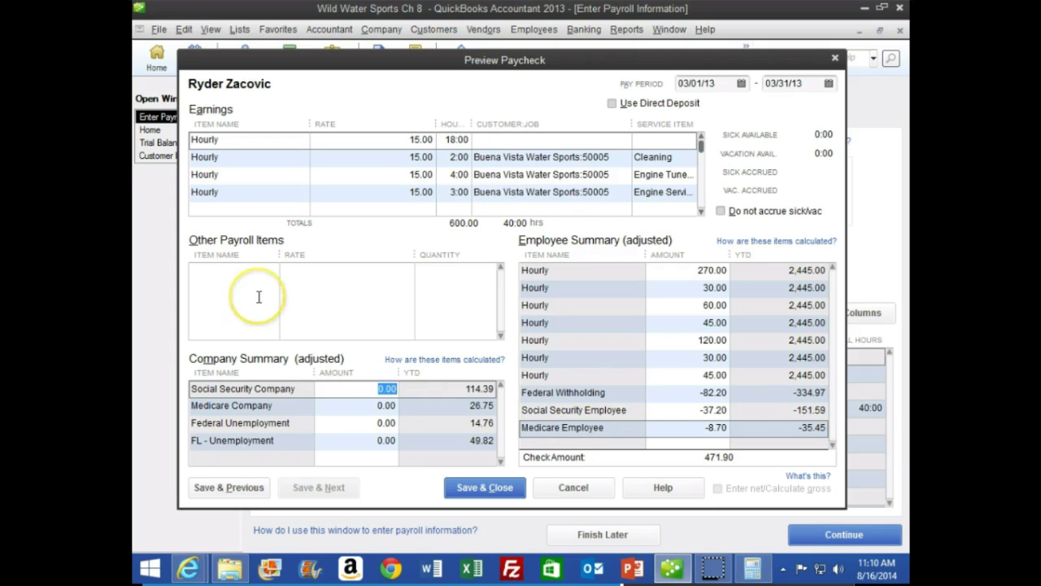
{"action": "type", "text": "37.2"}
{"action": "key", "text": "Tab"}
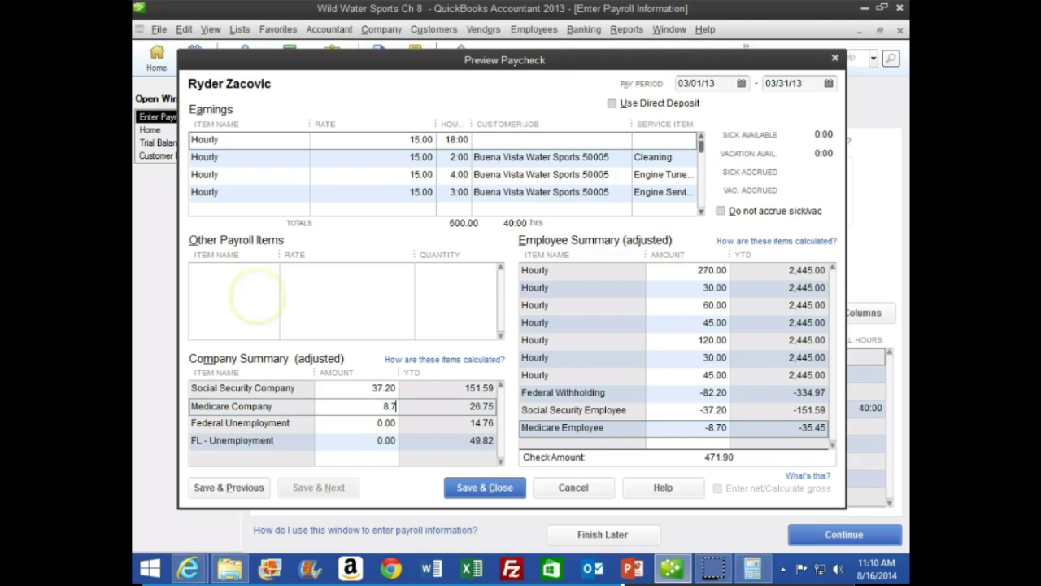
{"action": "key", "text": "Tab"}
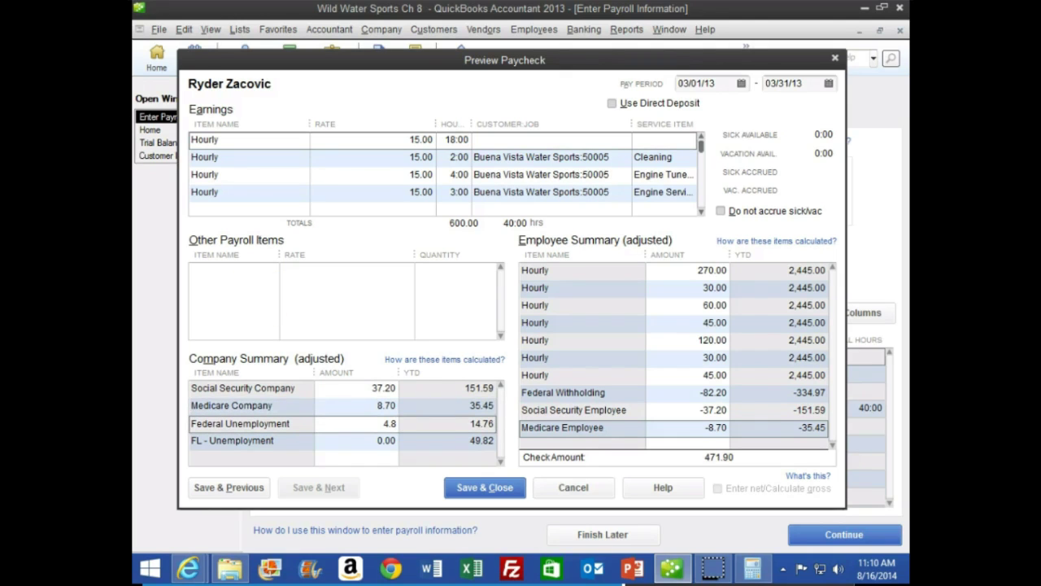
Step: Enter 4.80 for Federal Unemployment and 16.20 for FL - Unemployment, then save and close the third employee's paycheck
{"action": "key", "text": "Tab"}
{"action": "type", "text": "1"}
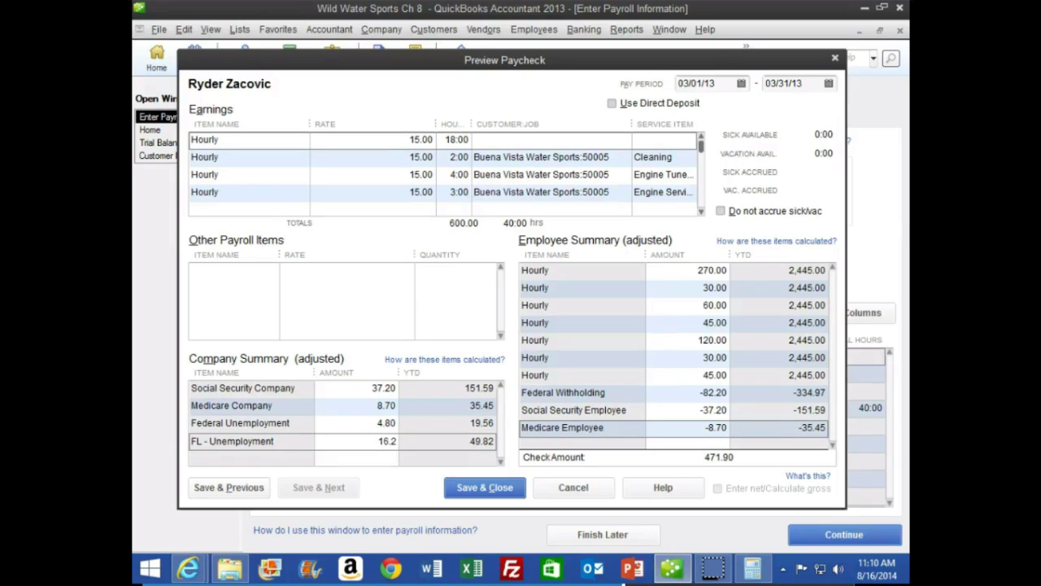
{"action": "key", "text": "Tab"}
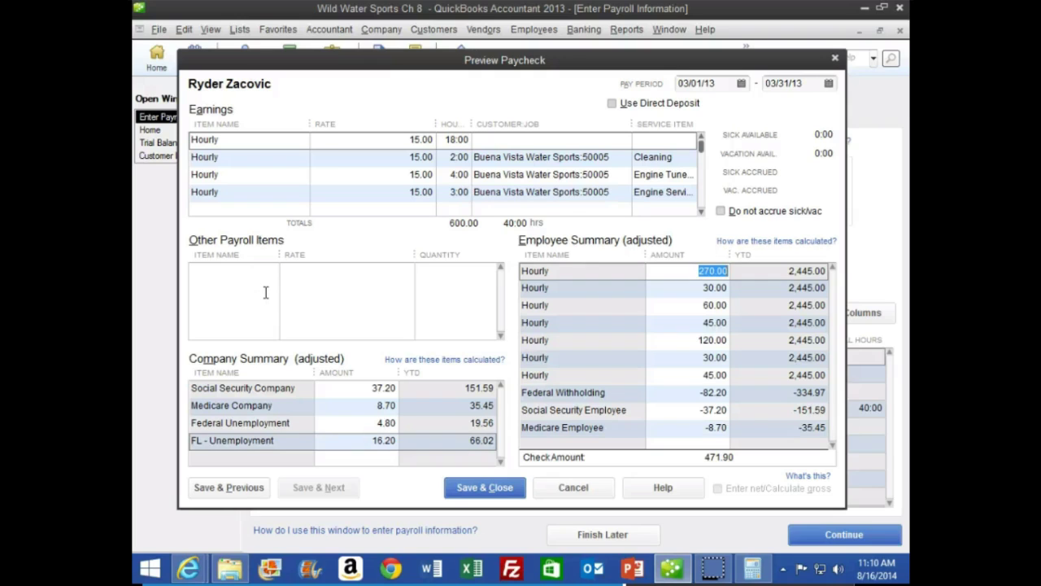
{"action": "left_click", "coordinate": [461, 495]}
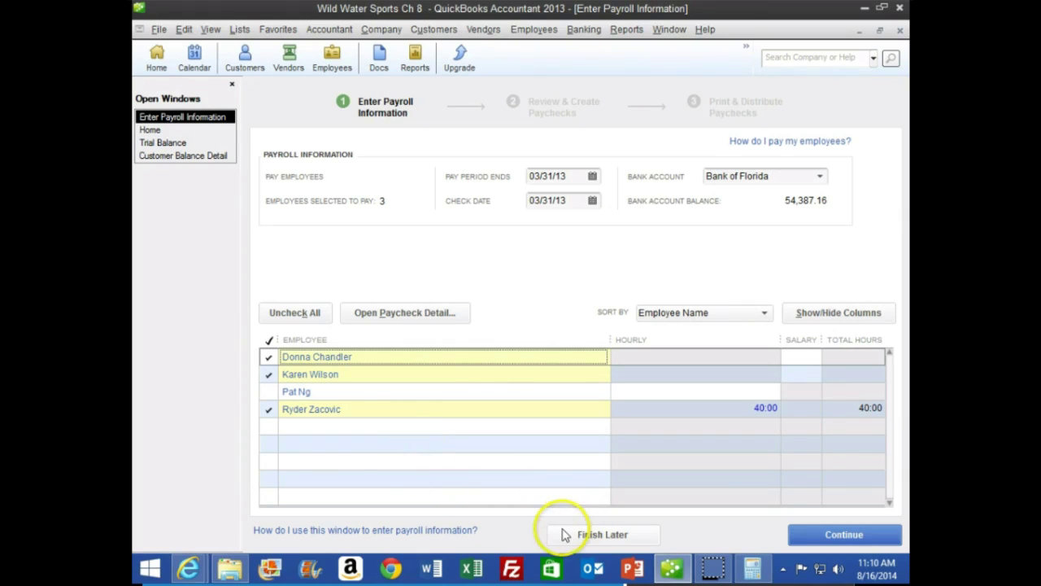
Step: Continue to the paycheck review stage and check the paycheck details of the first two employees
{"action": "left_click", "coordinate": [818, 540]}
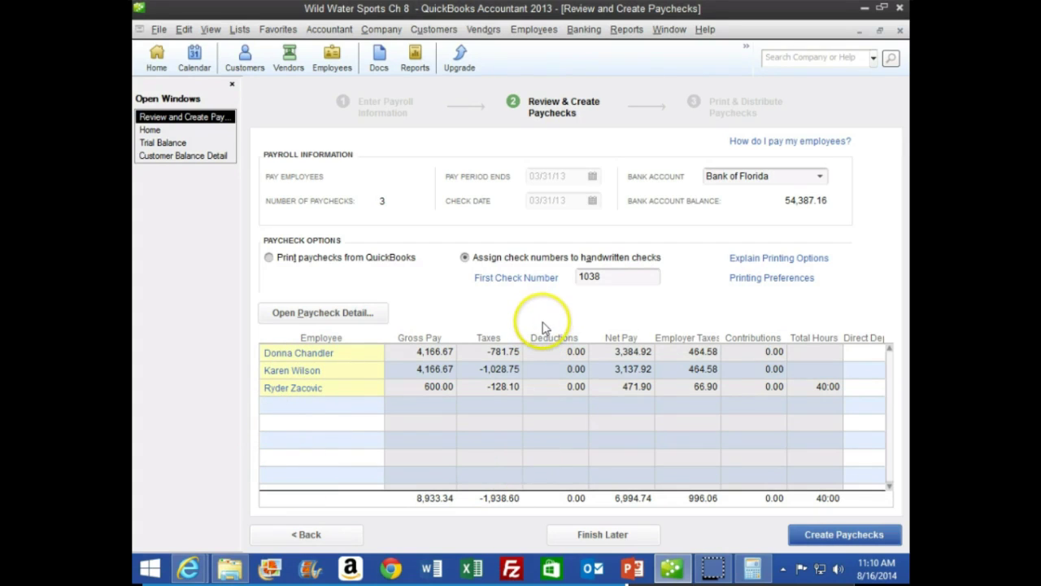
{"action": "left_click", "coordinate": [297, 352]}
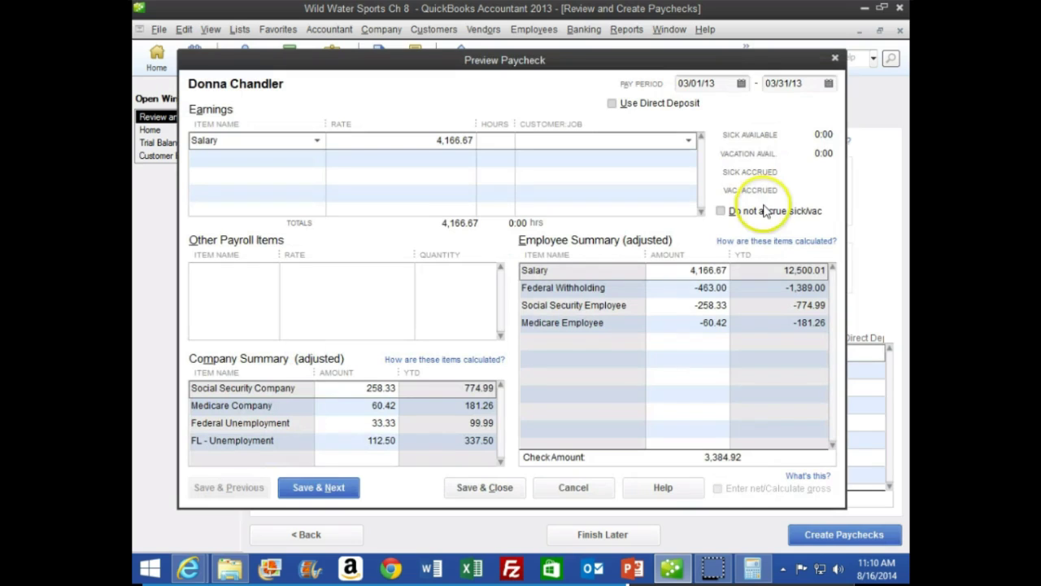
{"action": "left_click", "coordinate": [835, 62]}
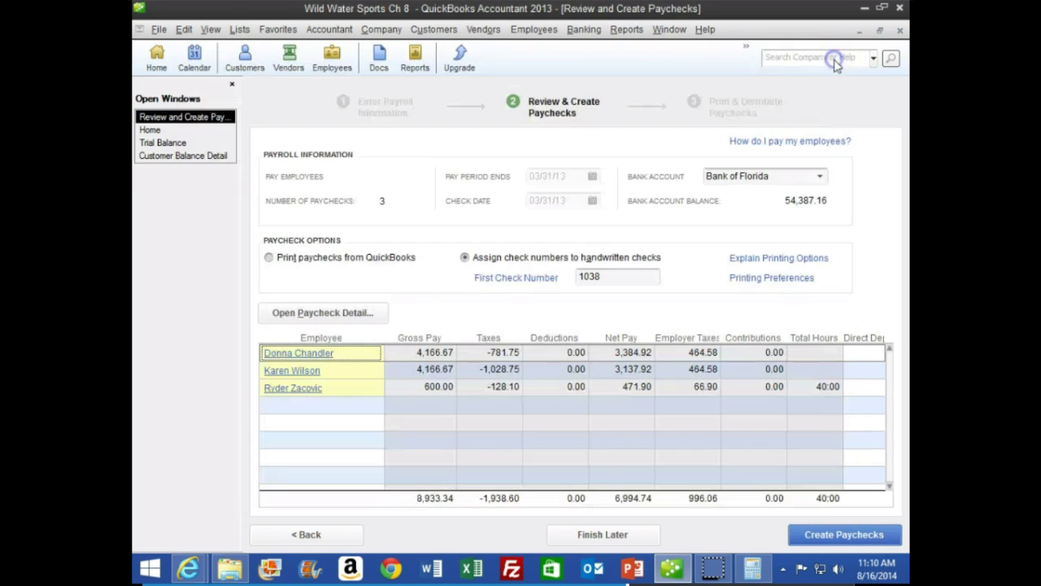
{"action": "left_click", "coordinate": [299, 370]}
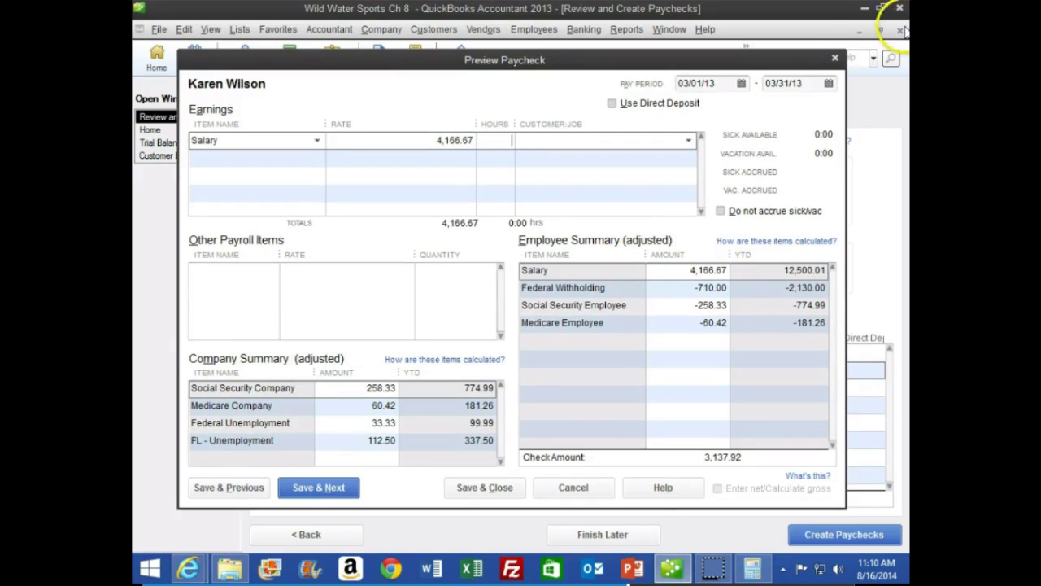
{"action": "left_click", "coordinate": [833, 59]}
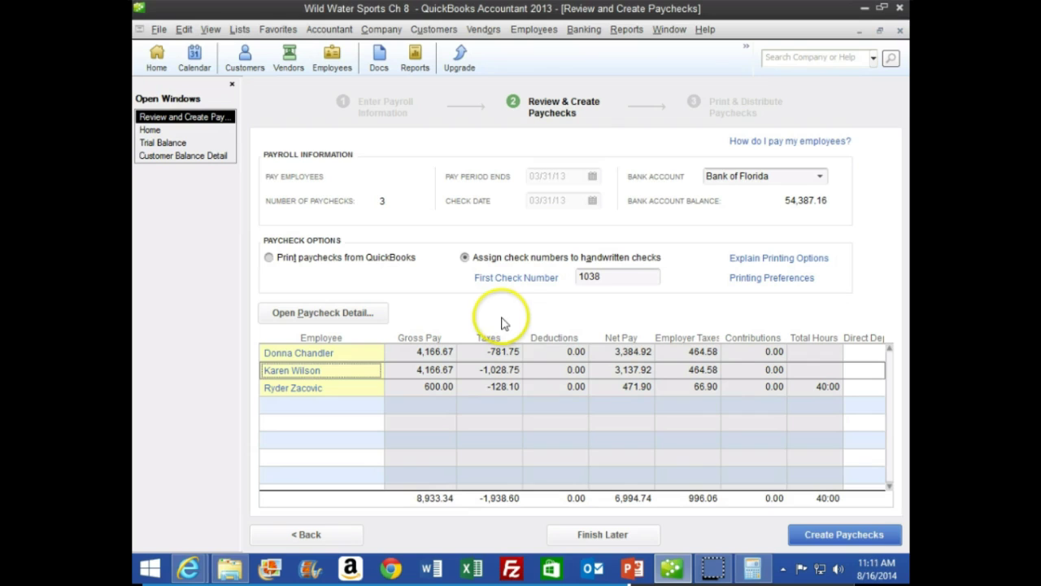
Step: Create the three paychecks from the Bank of Florida account and close the confirmation window
{"action": "left_click", "coordinate": [871, 542]}
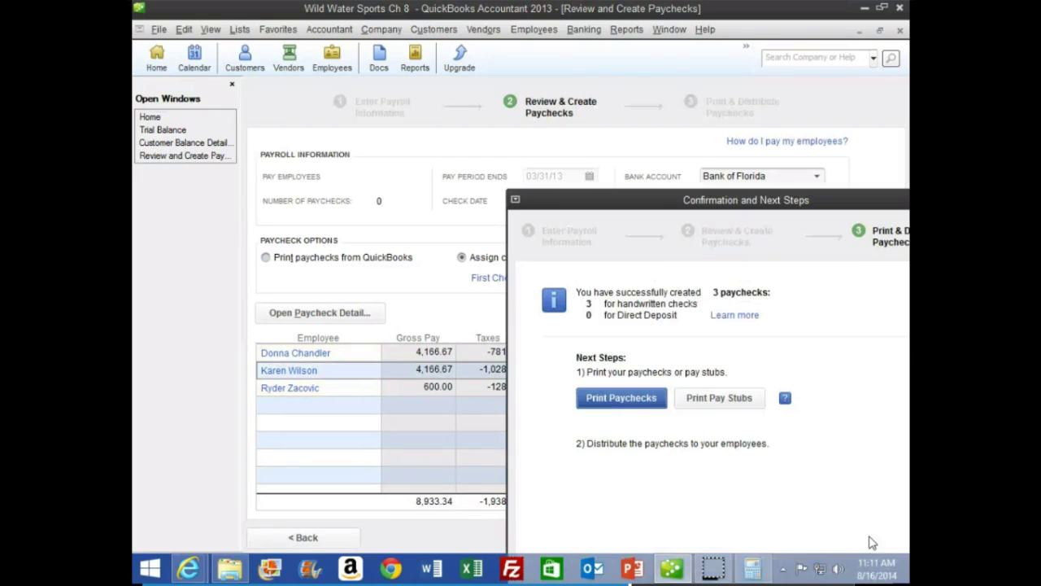
{"action": "left_click_drag", "start_coordinate": [750, 177], "coordinate": [534, 86]}
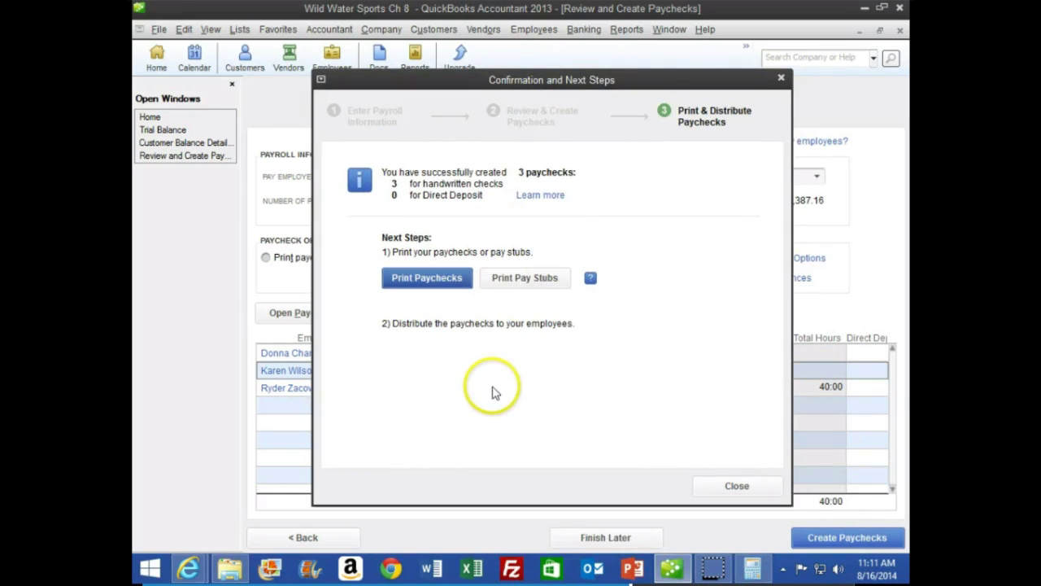
{"action": "left_click", "coordinate": [736, 484]}
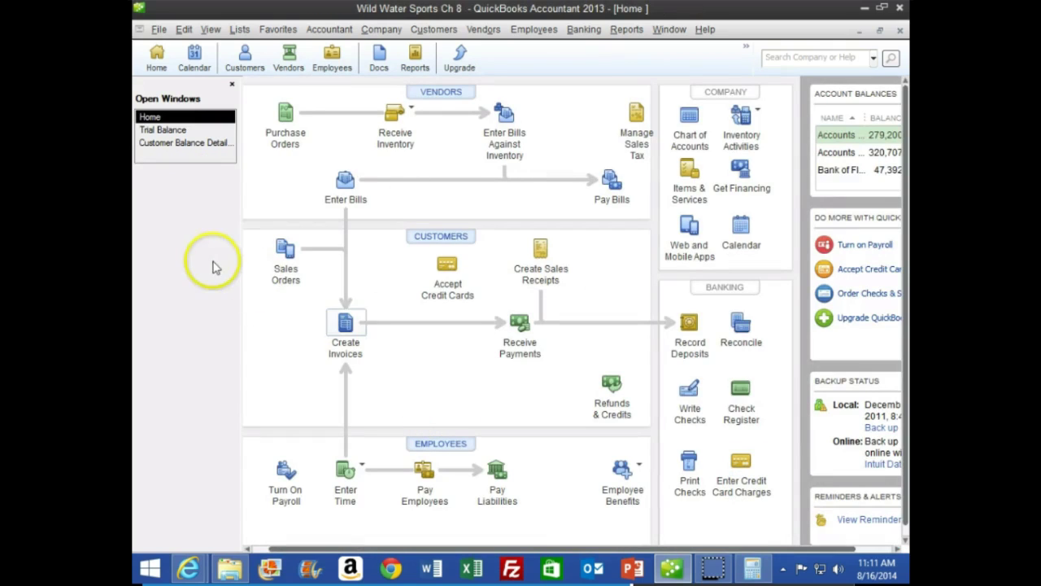
Step: Open the Bank of Florida register, examine the paycheck detail of check 1040, and close the paycheck and register
{"action": "left_click", "coordinate": [586, 30]}
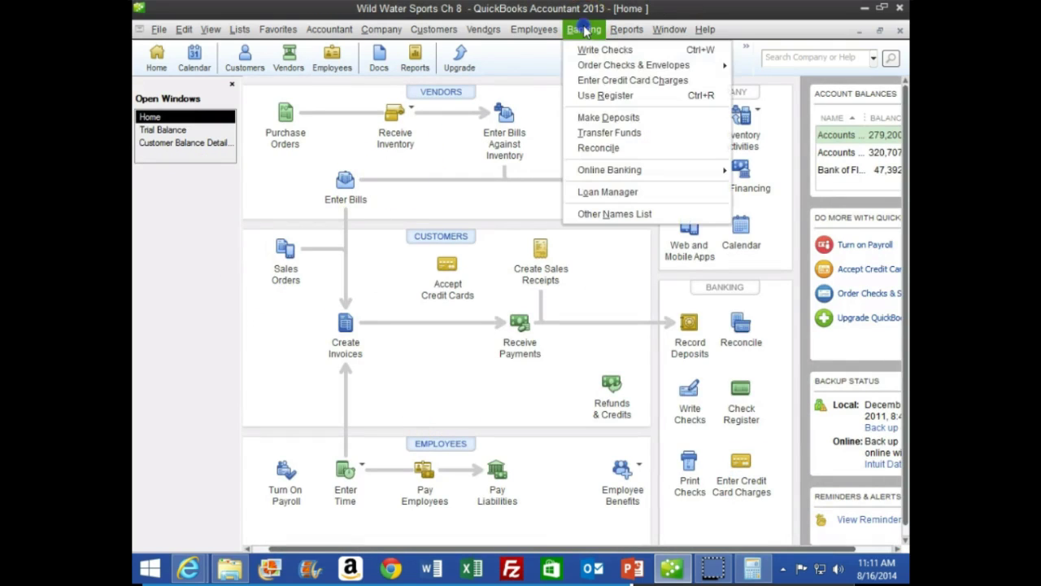
{"action": "left_click", "coordinate": [602, 96]}
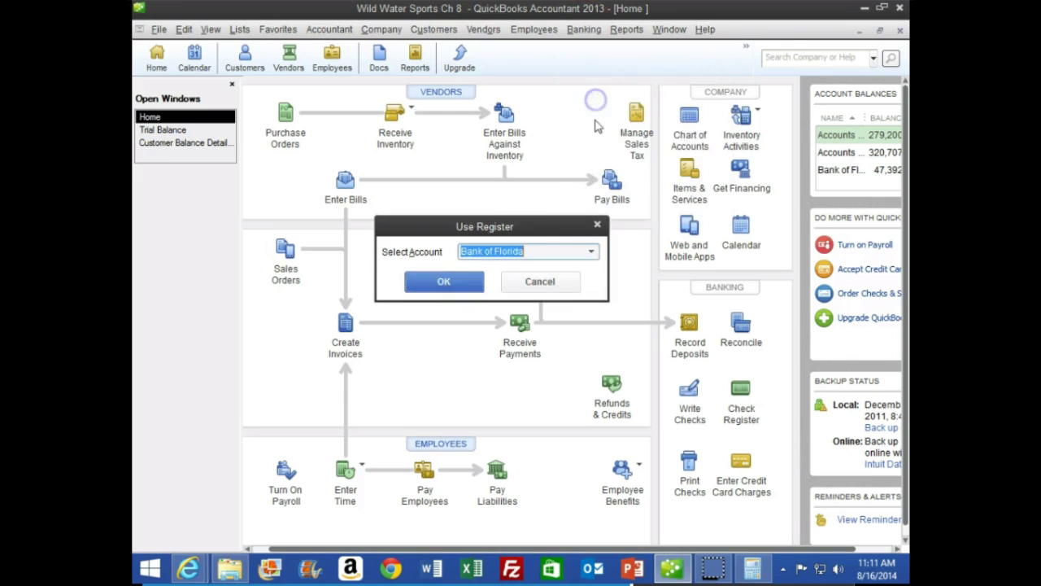
{"action": "left_click", "coordinate": [456, 280]}
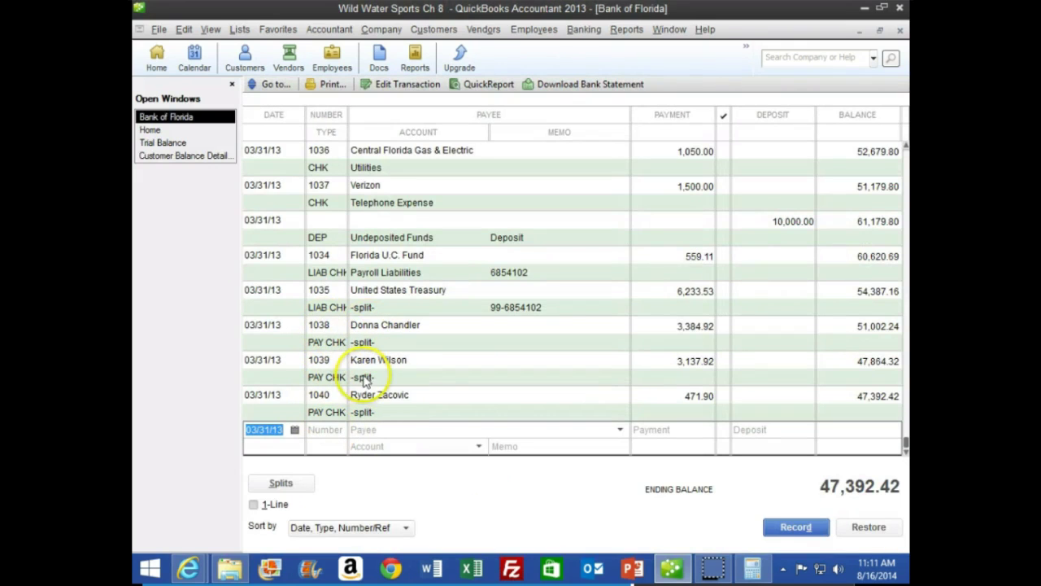
{"action": "double_click", "coordinate": [333, 407]}
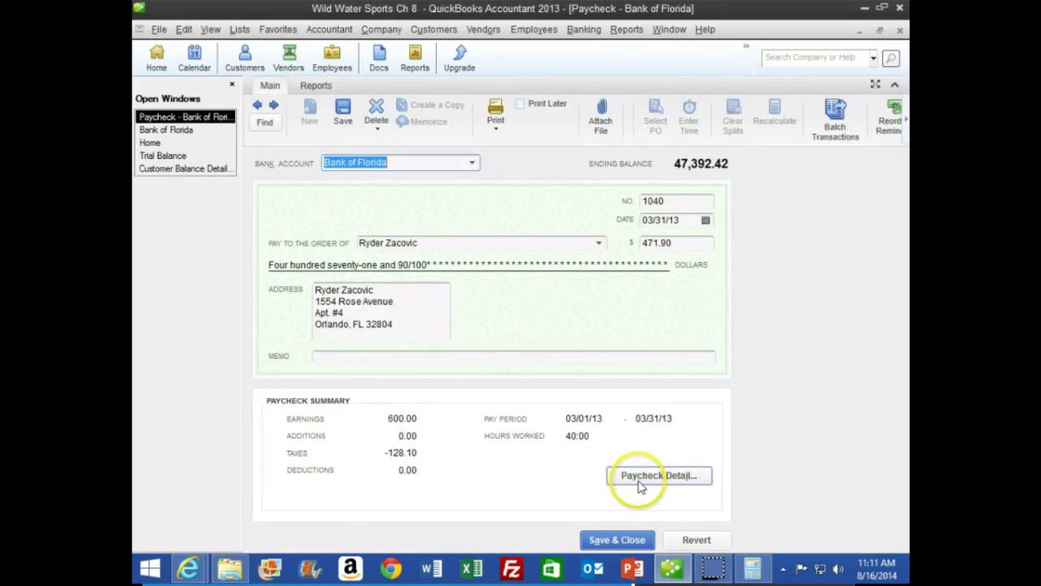
{"action": "left_click", "coordinate": [642, 478]}
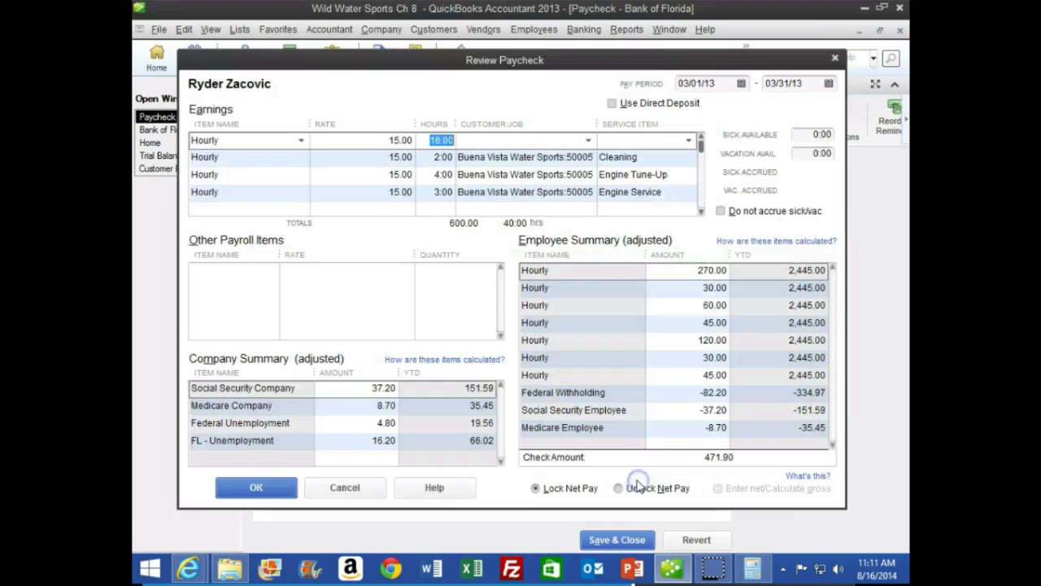
{"action": "left_click", "coordinate": [835, 58]}
{"action": "left_click", "coordinate": [900, 29]}
{"action": "left_click", "coordinate": [899, 29]}
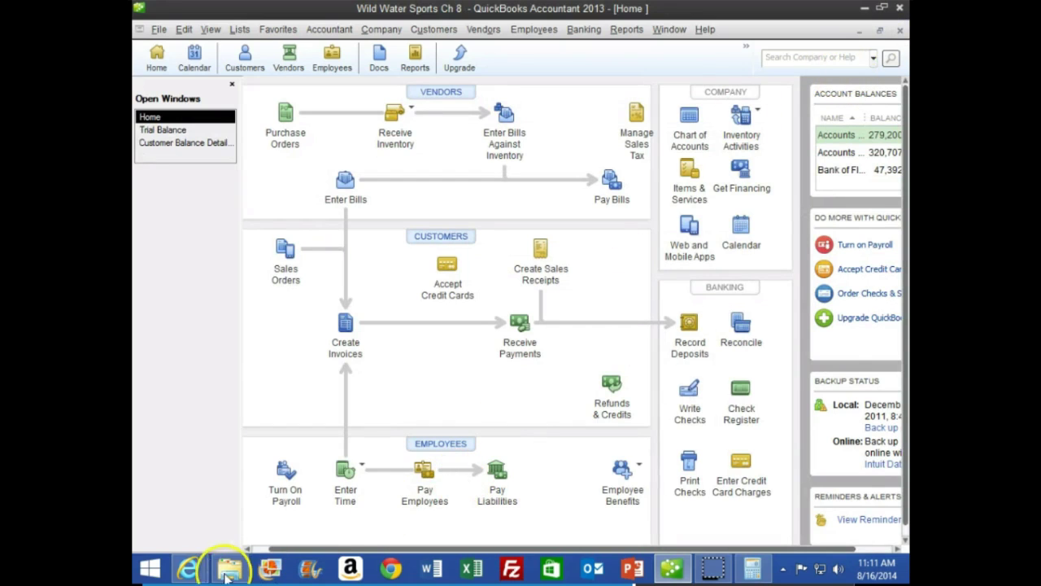
Step: Switch to the CourseSmart textbook, advance to page 243 and read the instructions for recording an equipment purchase with long-term debt
{"action": "mouse_move", "coordinate": [188, 567]}
{"action": "left_click", "coordinate": [377, 516]}
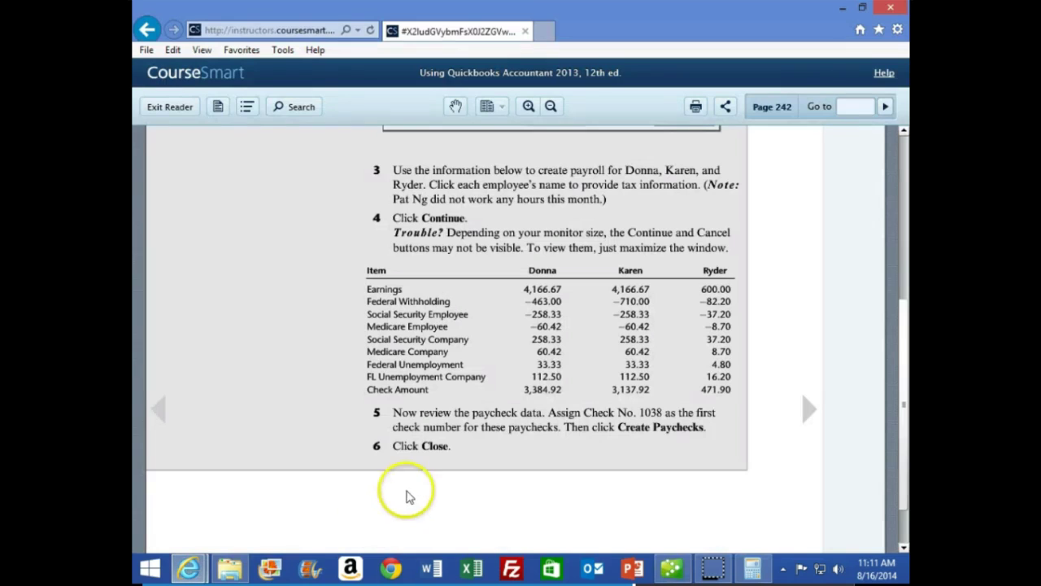
{"action": "left_click", "coordinate": [806, 415]}
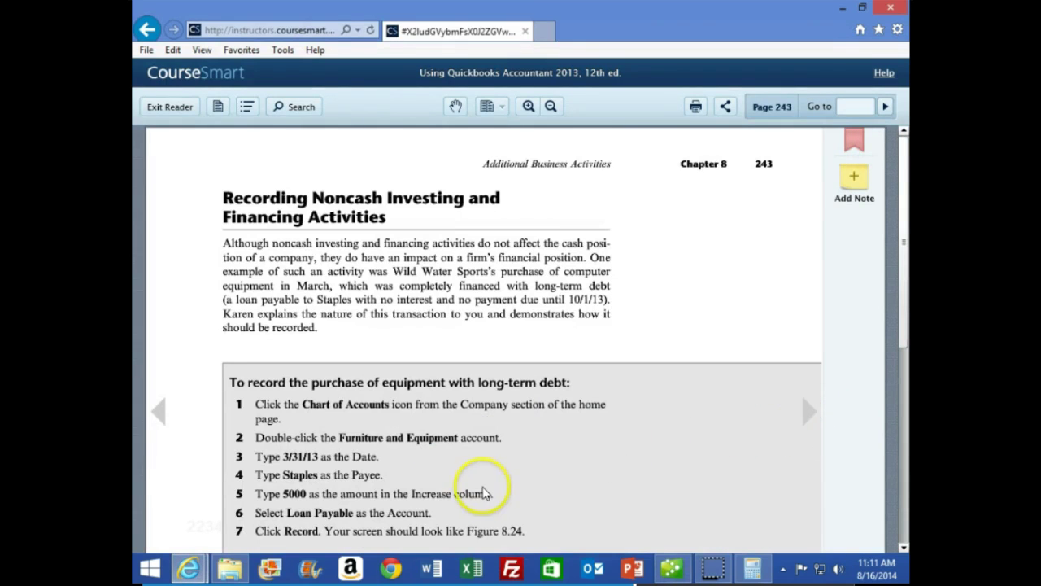
{"action": "scroll", "coordinate": [411, 431], "scroll_direction": "down", "scroll_amount": 3}
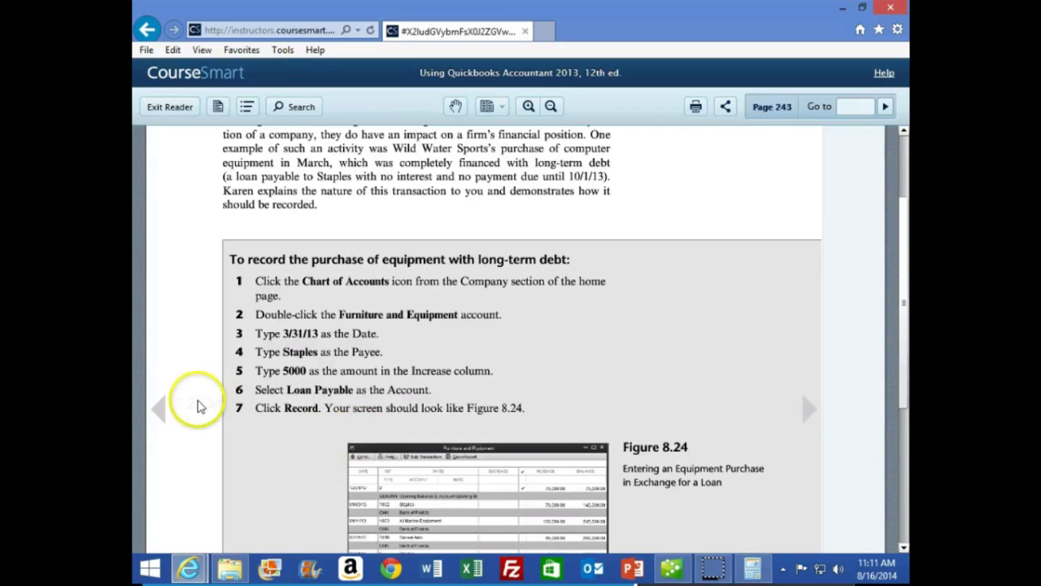
{"action": "scroll", "coordinate": [196, 406], "scroll_direction": "down", "scroll_amount": 2}
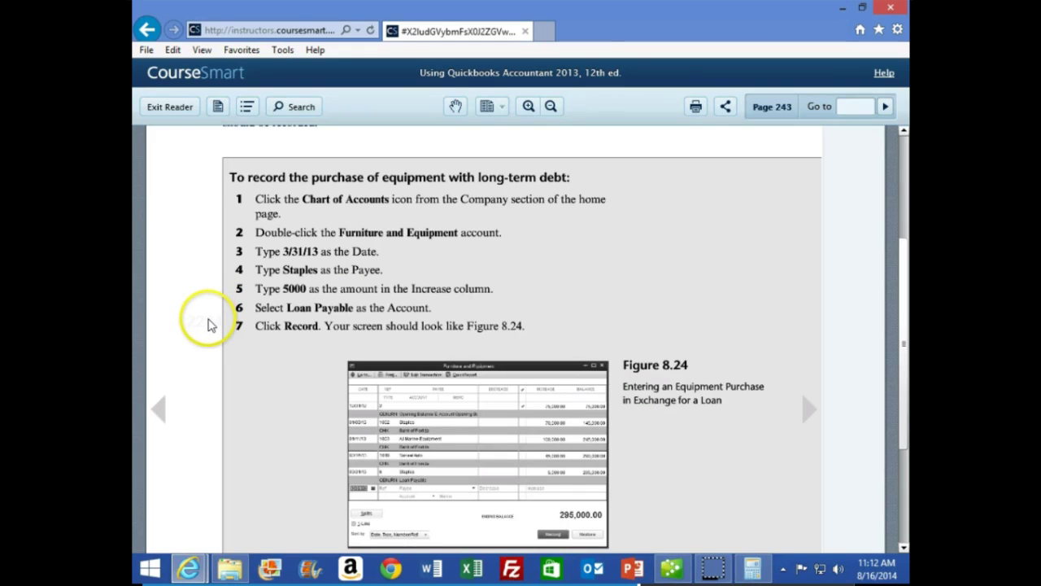
{"action": "scroll", "coordinate": [209, 325], "scroll_direction": "down", "scroll_amount": 2}
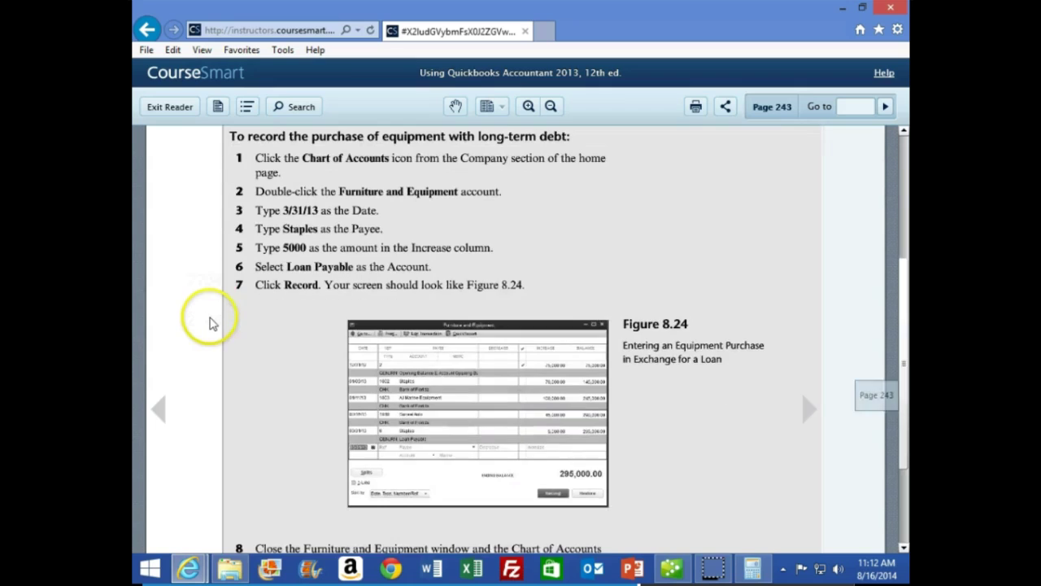
{"action": "scroll", "coordinate": [209, 325], "scroll_direction": "up", "scroll_amount": 1}
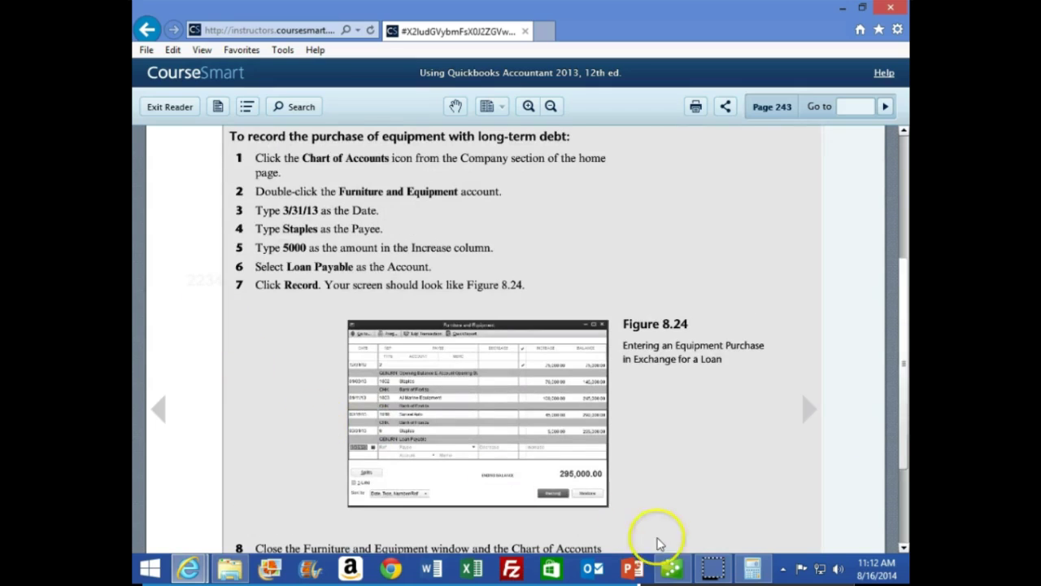
Step: Switch to QuickBooks and check the Furniture and Equipment balance on the Trial Balance report
{"action": "left_click", "coordinate": [671, 567]}
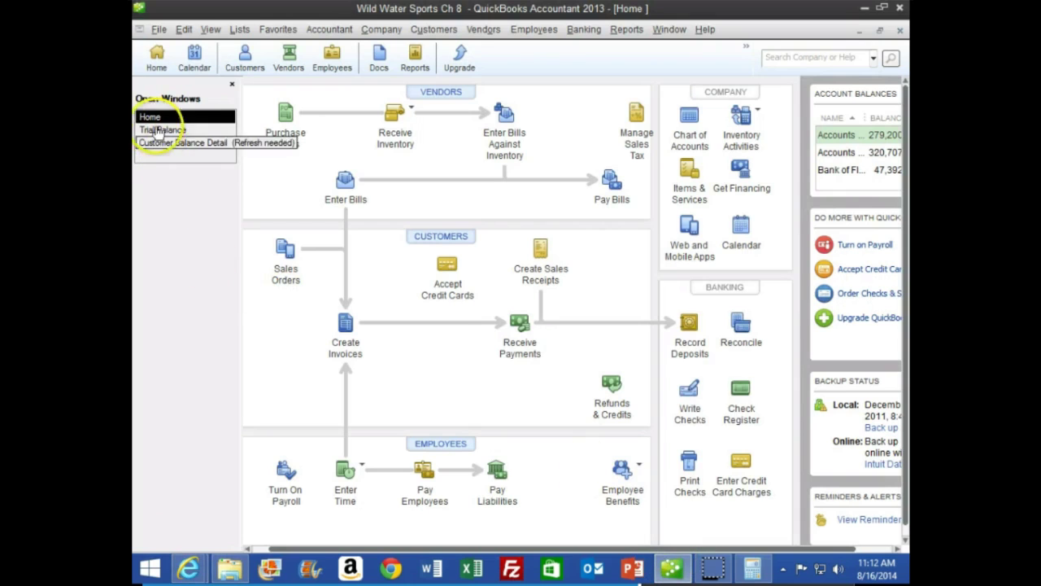
{"action": "left_click", "coordinate": [162, 129]}
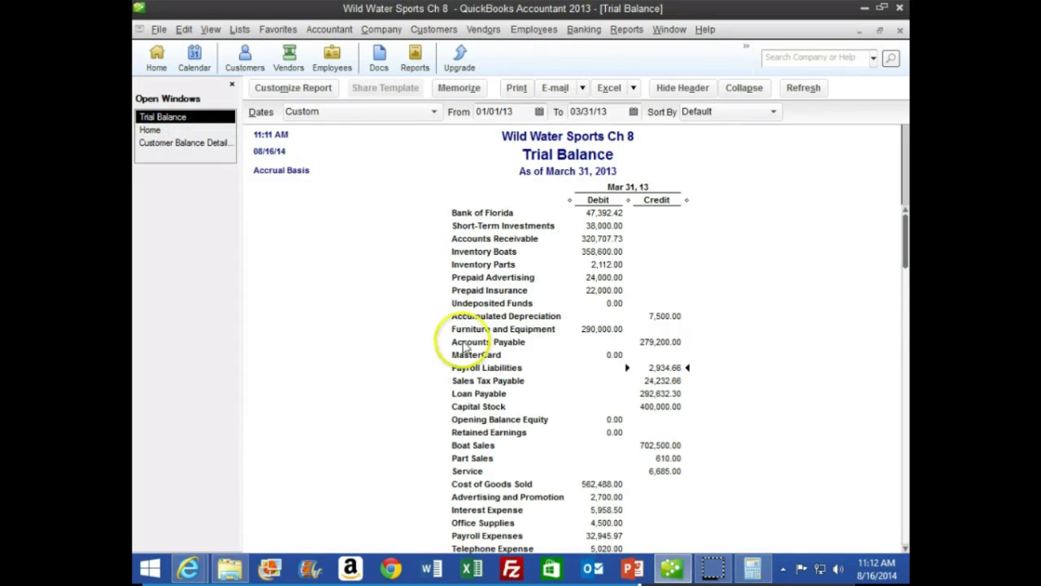
{"action": "left_click", "coordinate": [623, 329]}
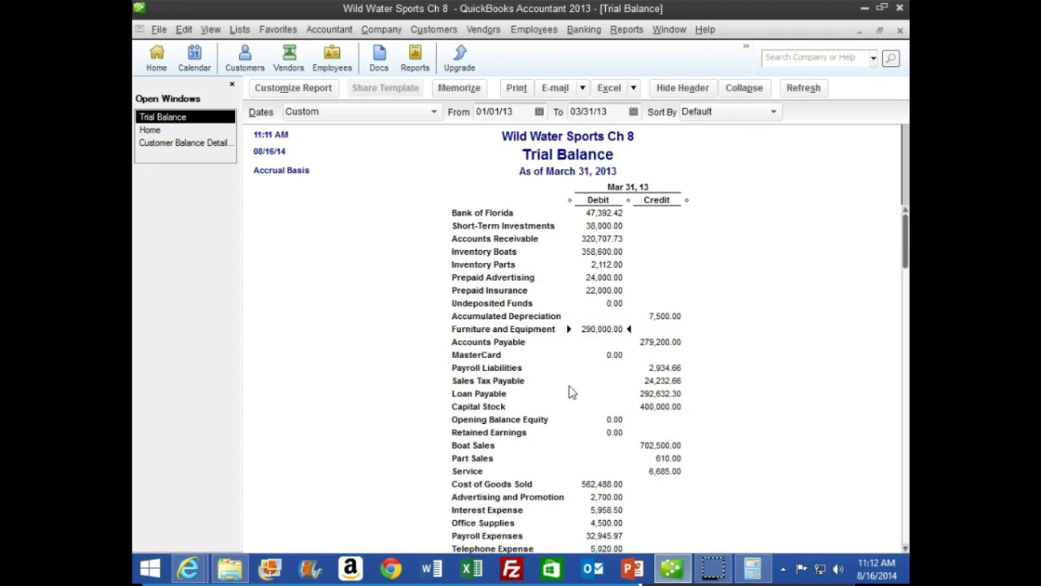
{"action": "left_click", "coordinate": [598, 332]}
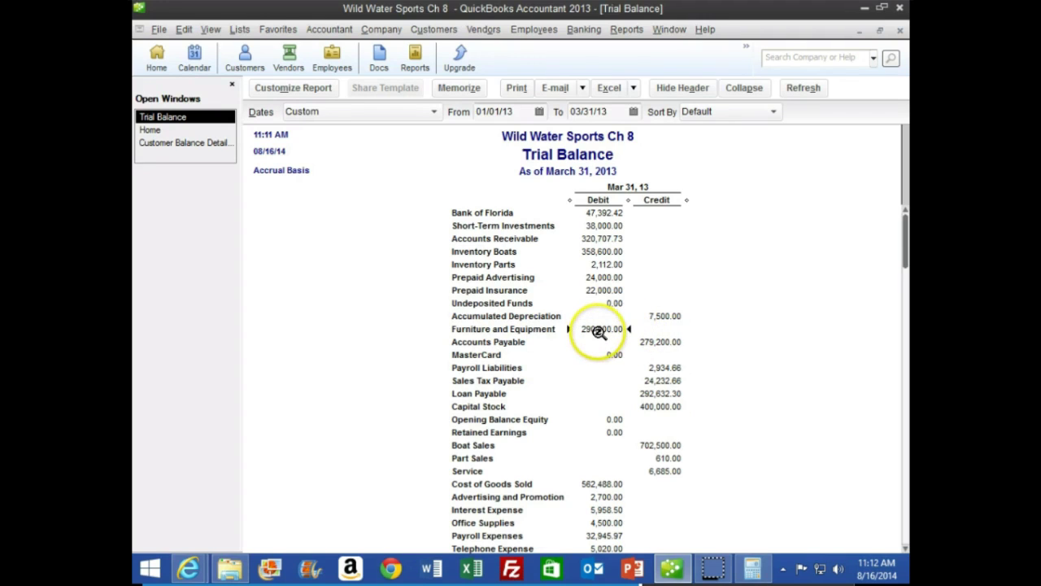
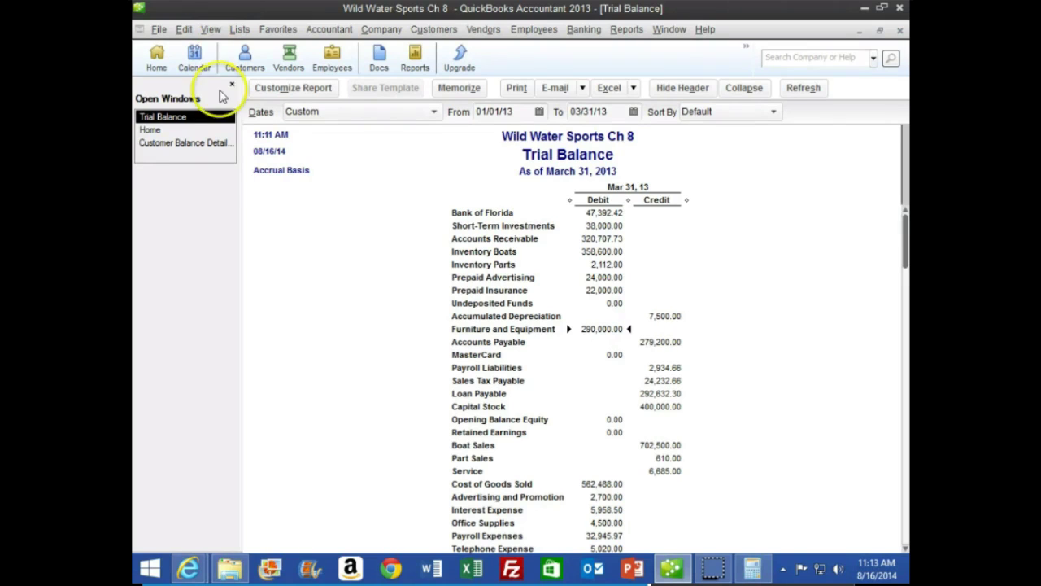
Step: Display the Chart of Accounts and open the register of the Furniture and Equipment account
{"action": "left_click", "coordinate": [239, 30]}
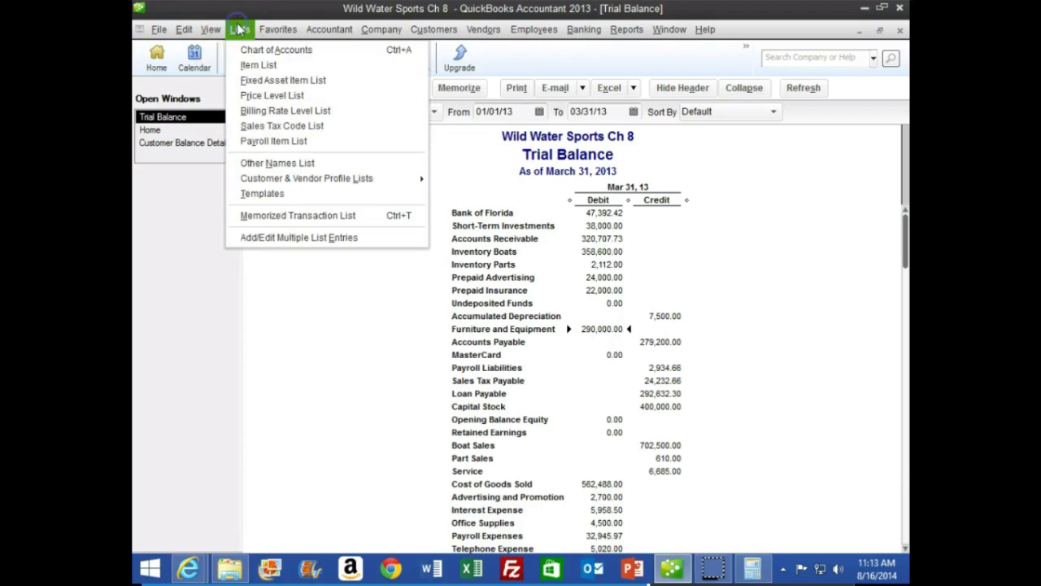
{"action": "left_click", "coordinate": [248, 48]}
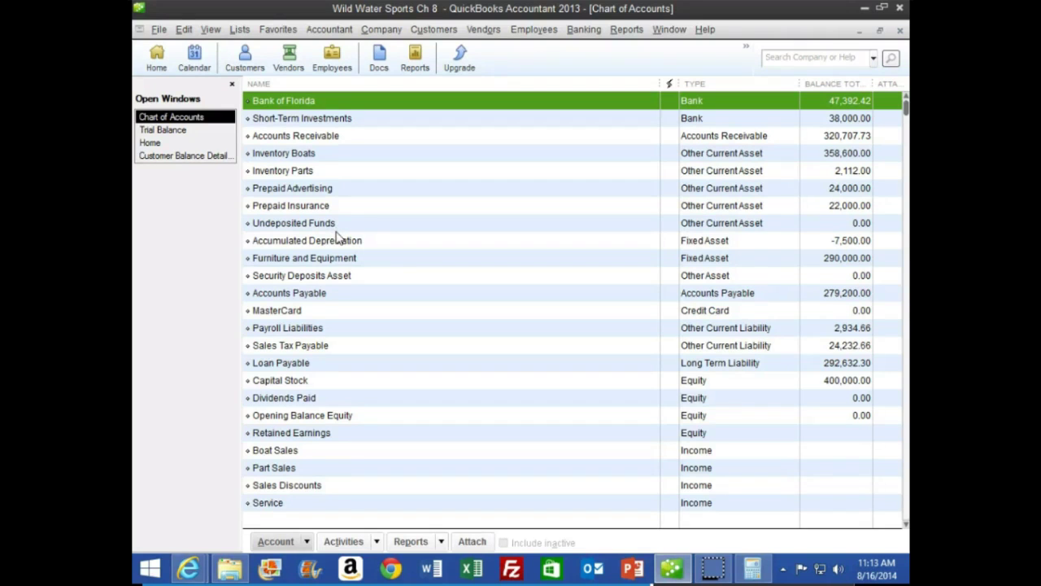
{"action": "left_click", "coordinate": [306, 258]}
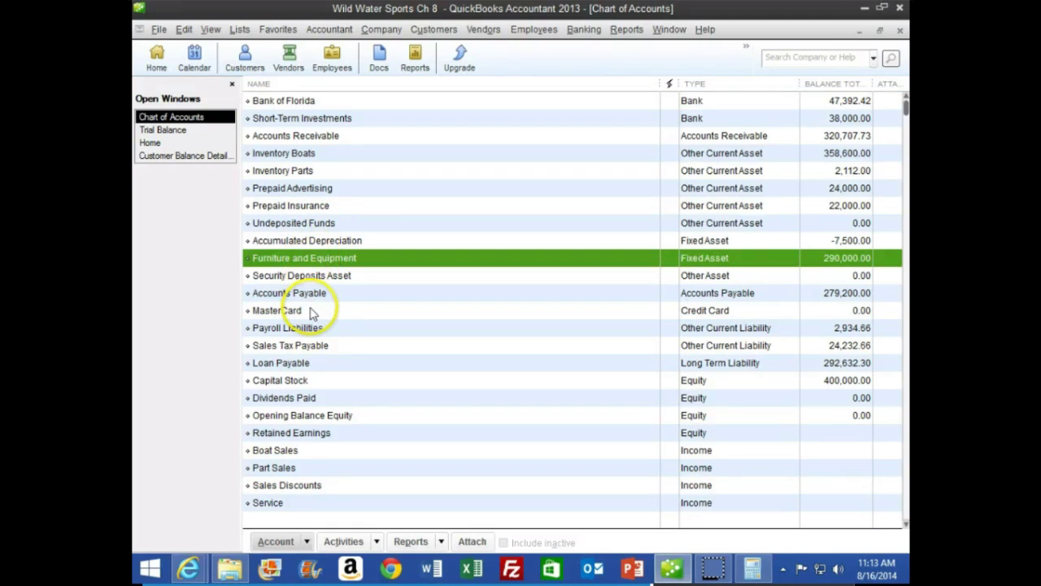
{"action": "left_click", "coordinate": [190, 143]}
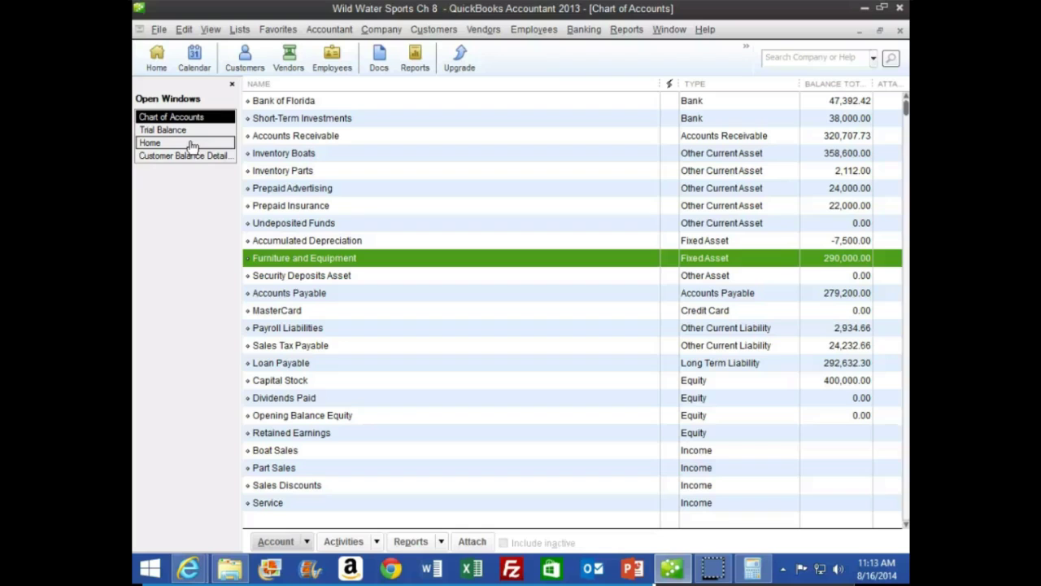
{"action": "double_click", "coordinate": [329, 261]}
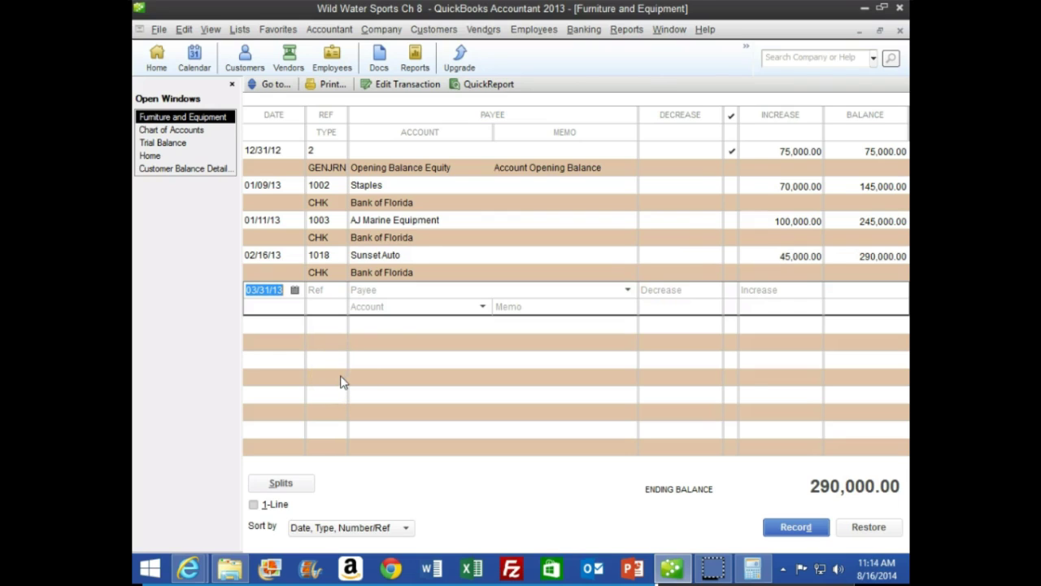
Step: Fill in the new 03/31/13 register entry with Staples as payee and an increase of 5,000.00
{"action": "key", "text": "Tab"}
{"action": "key", "text": "Tab"}
{"action": "type", "text": "Staples"}
{"action": "key", "text": "Tab"}
{"action": "key", "text": "Tab"}
{"action": "key", "text": "Tab"}
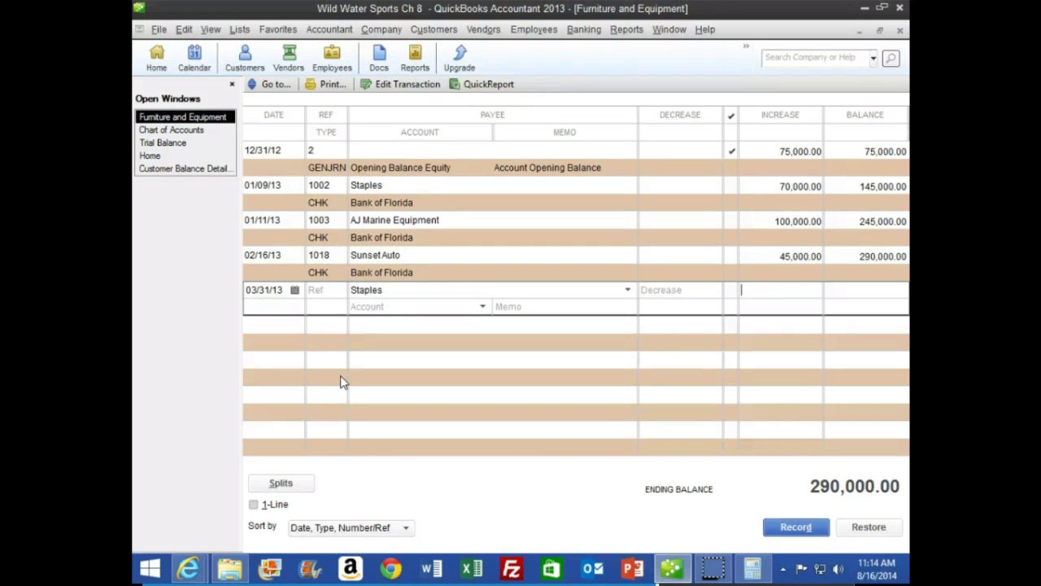
{"action": "type", "text": "5000"}
{"action": "key", "text": "Tab"}
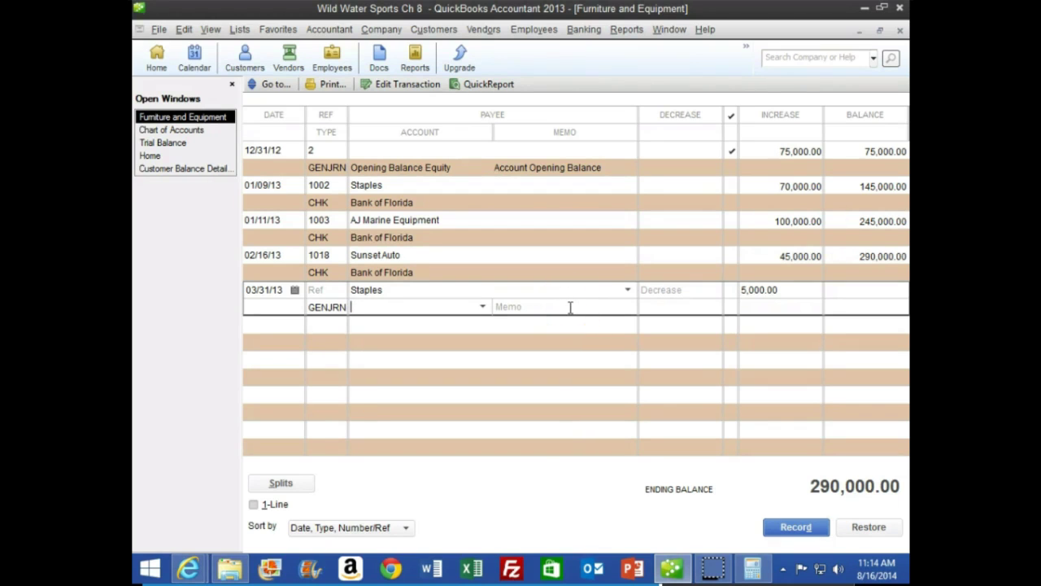
Step: Assign the Loan Payable account to the Staples entry and record the transaction
{"action": "type", "text": "o"}
{"action": "key", "text": "BackSpace"}
{"action": "key", "text": "BackSpace"}
{"action": "type", "text": "loa"}
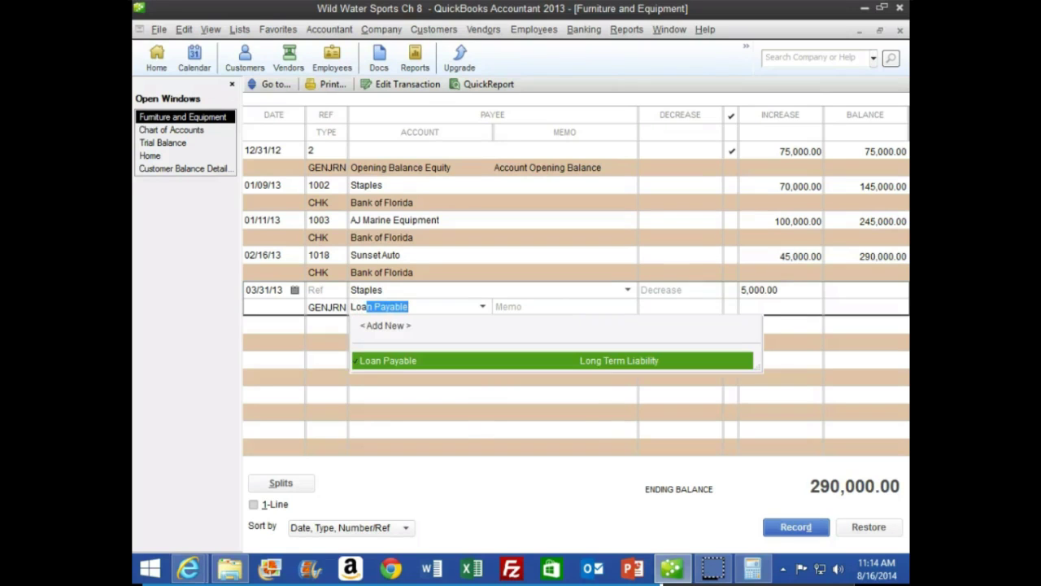
{"action": "key", "text": "Tab"}
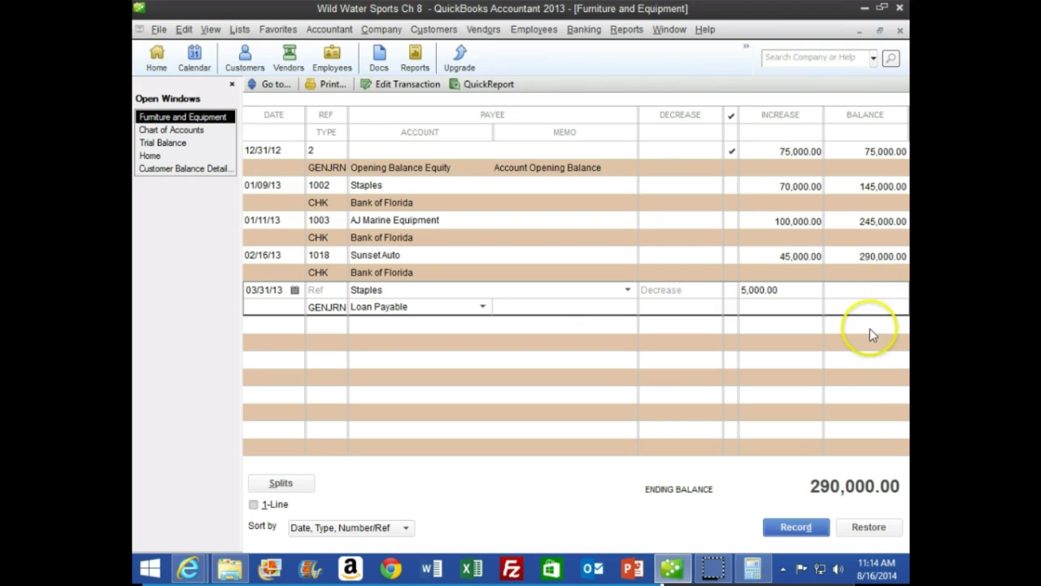
{"action": "key", "text": "Return"}
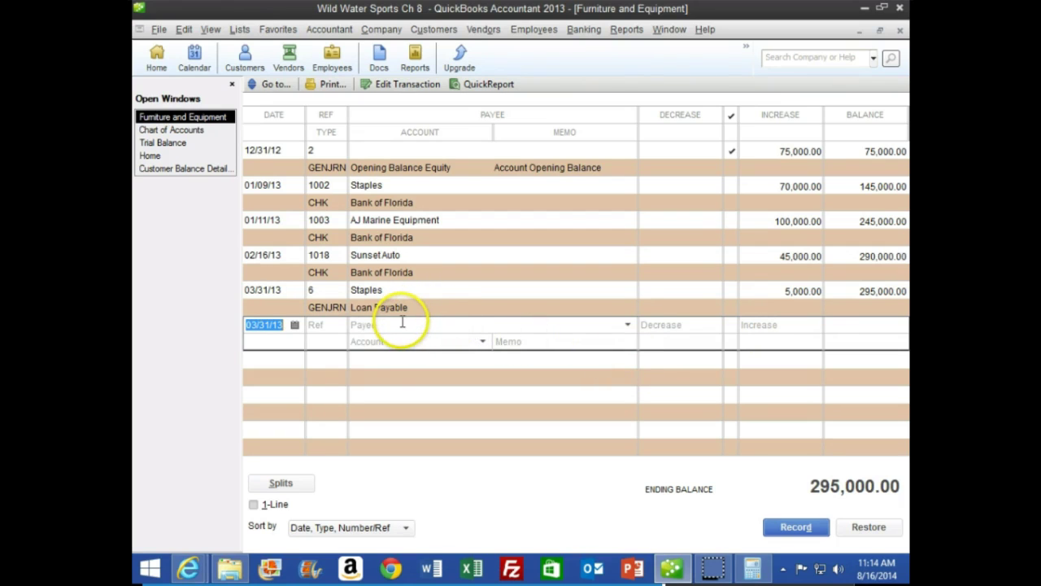
Step: Return to the Trial Balance and check the Furniture and Equipment and Loan Payable balances
{"action": "left_click", "coordinate": [167, 142]}
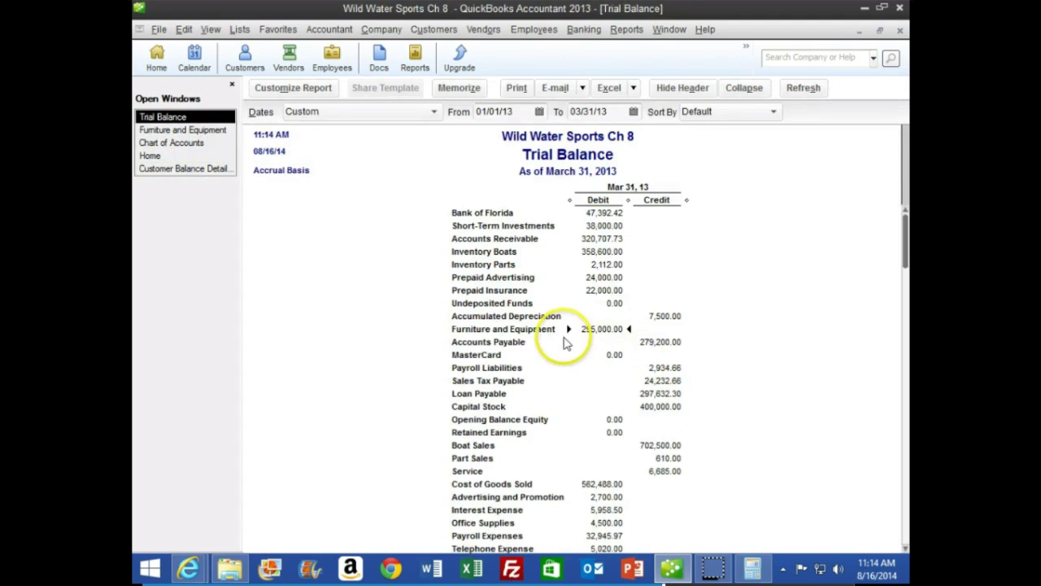
{"action": "scroll", "coordinate": [545, 382], "scroll_direction": "down", "scroll_amount": 1}
{"action": "left_click", "coordinate": [647, 355]}
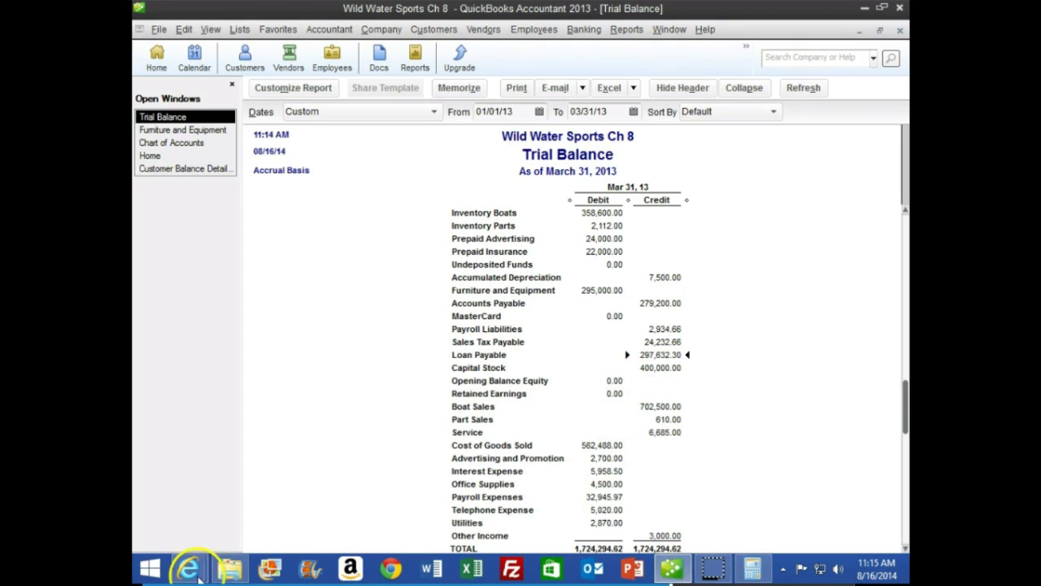
Step: Switch to the textbook in the browser and read the final instruction for the equipment purchase on page 243
{"action": "mouse_move", "coordinate": [197, 576]}
{"action": "left_click", "coordinate": [458, 488]}
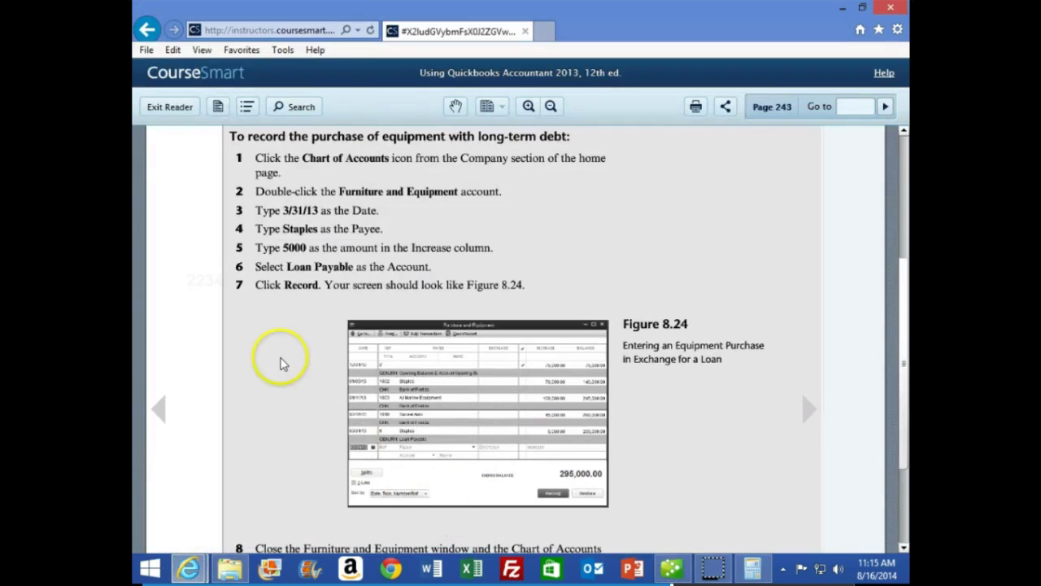
{"action": "scroll", "coordinate": [272, 342], "scroll_direction": "down", "scroll_amount": 1}
{"action": "scroll", "coordinate": [272, 344], "scroll_direction": "down", "scroll_amount": 1}
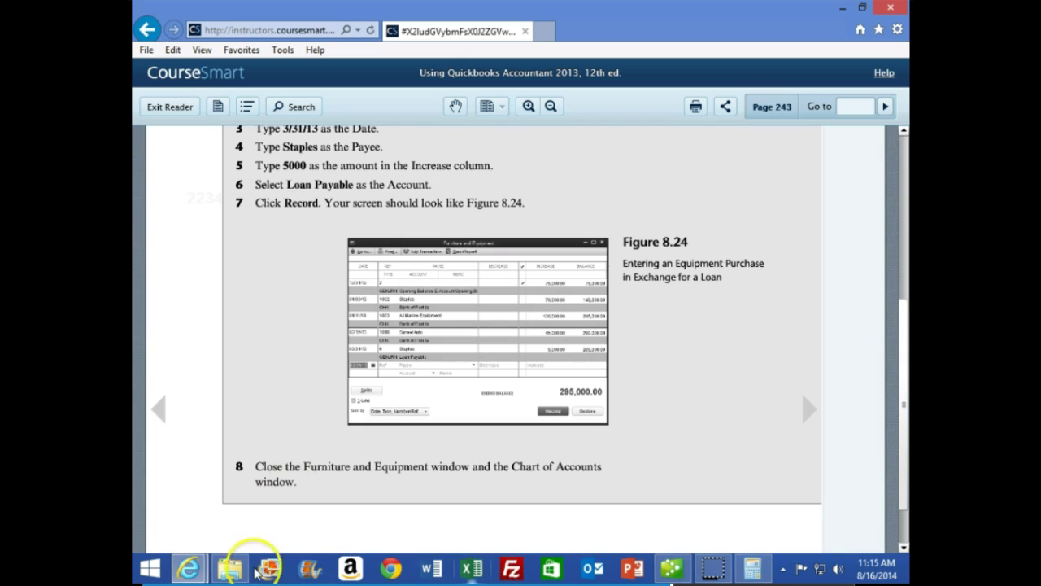
Step: Back in QuickBooks, trace the Trial Balance's Furniture and Equipment amount to the 03/31/13 Staples entry, then close the register and transaction report
{"action": "left_click", "coordinate": [660, 572]}
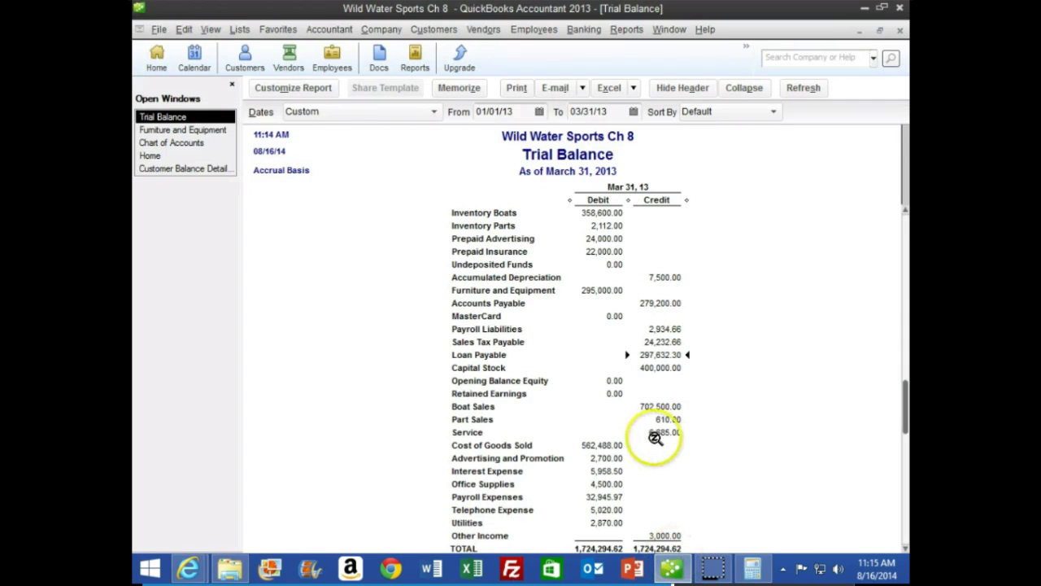
{"action": "scroll", "coordinate": [634, 446], "scroll_direction": "up", "scroll_amount": 1}
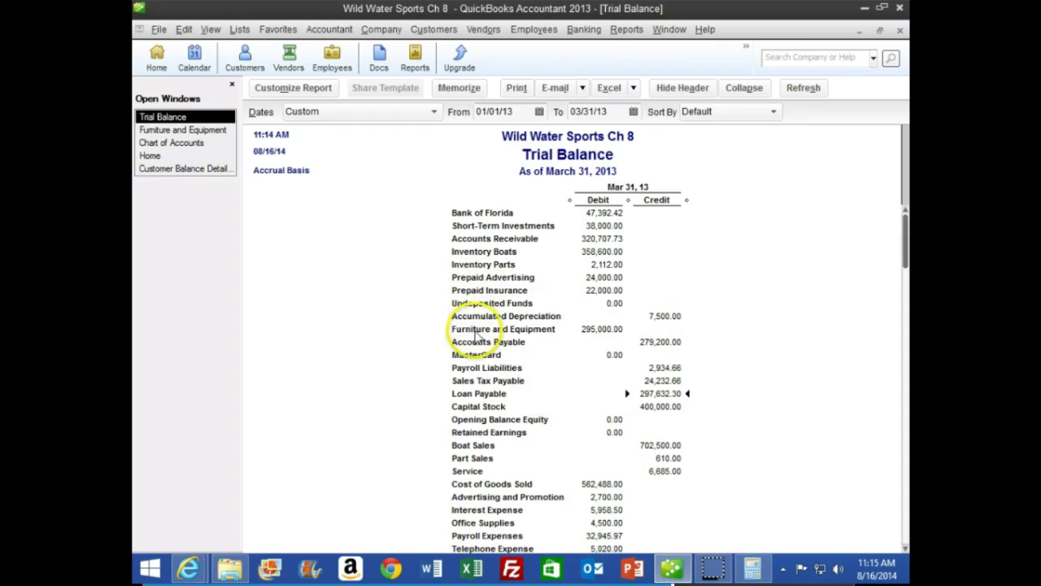
{"action": "double_click", "coordinate": [599, 331]}
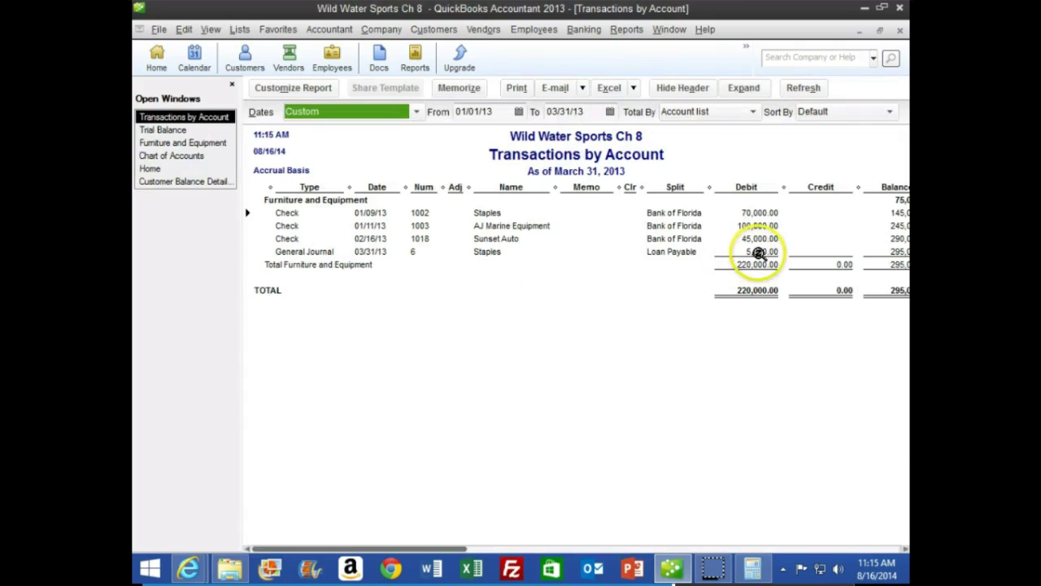
{"action": "double_click", "coordinate": [760, 254]}
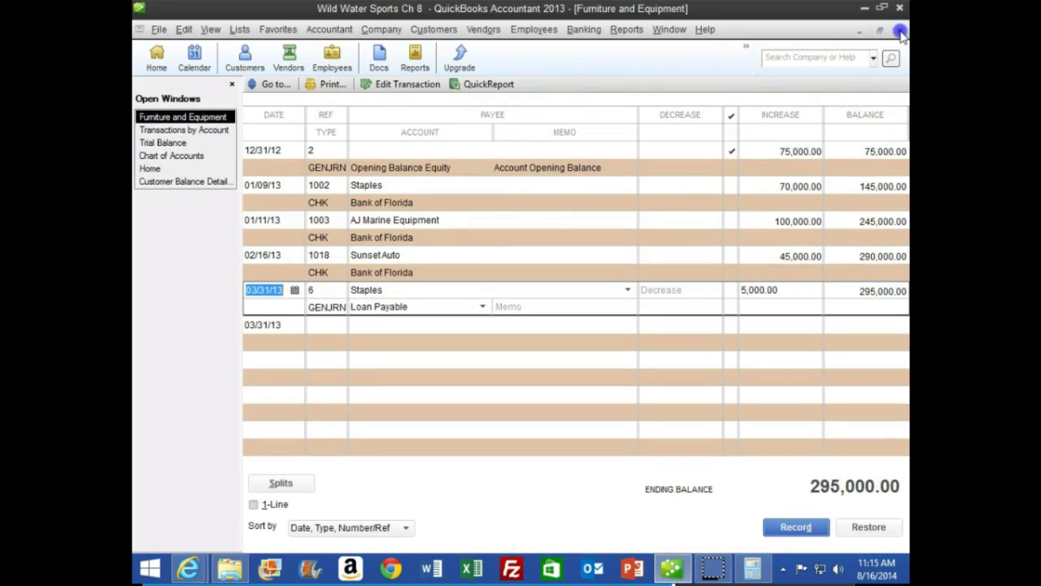
{"action": "left_click", "coordinate": [900, 30]}
{"action": "left_click", "coordinate": [900, 30]}
Step: Trace the Trial Balance's Loan Payable amount to the 03/31/13 Staples journal entry, then close the opened detail windows
{"action": "scroll", "coordinate": [702, 376], "scroll_direction": "down", "scroll_amount": 2}
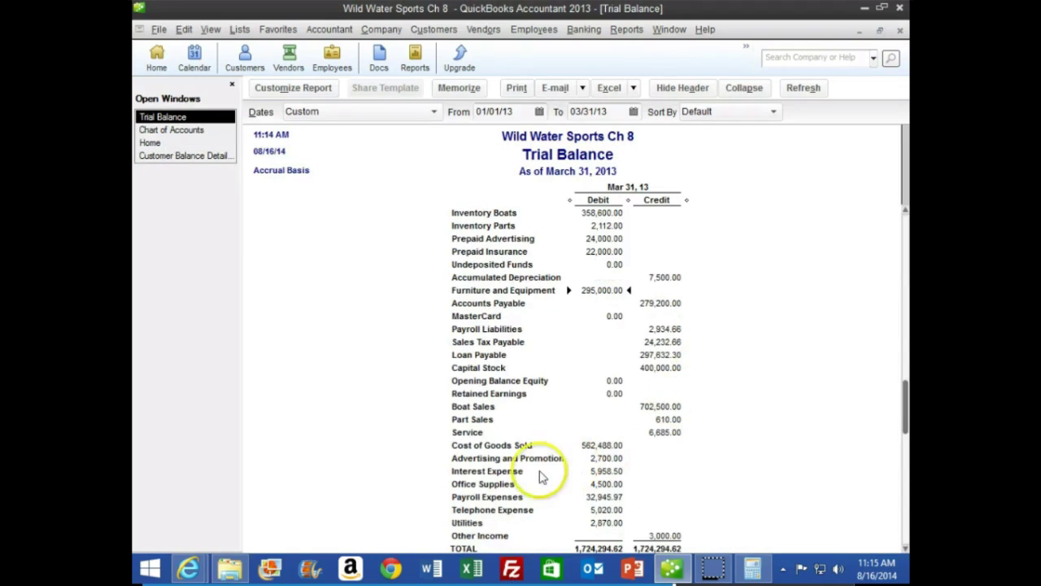
{"action": "double_click", "coordinate": [655, 354]}
{"action": "double_click", "coordinate": [828, 277]}
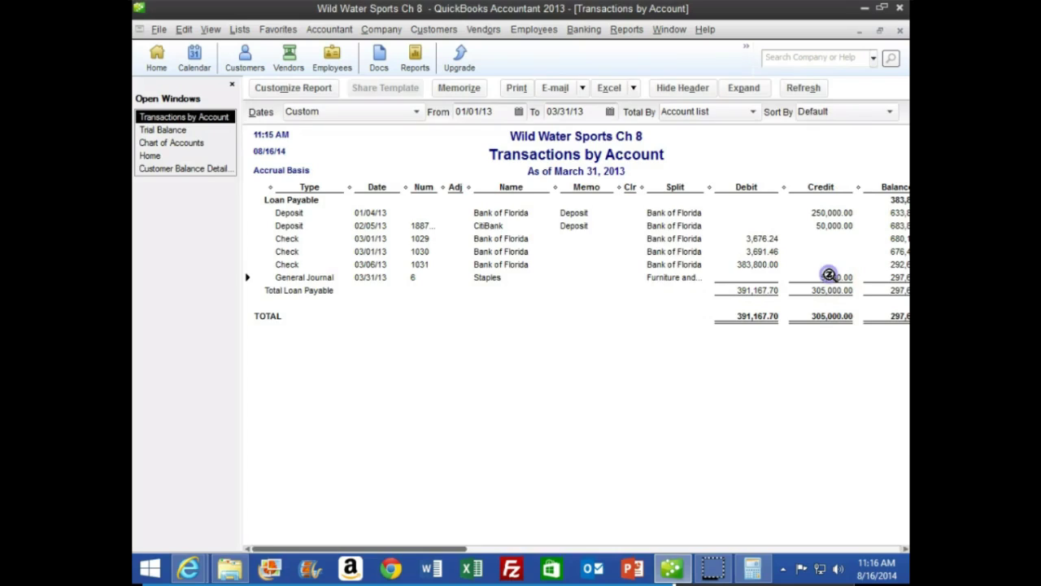
{"action": "left_click", "coordinate": [900, 30]}
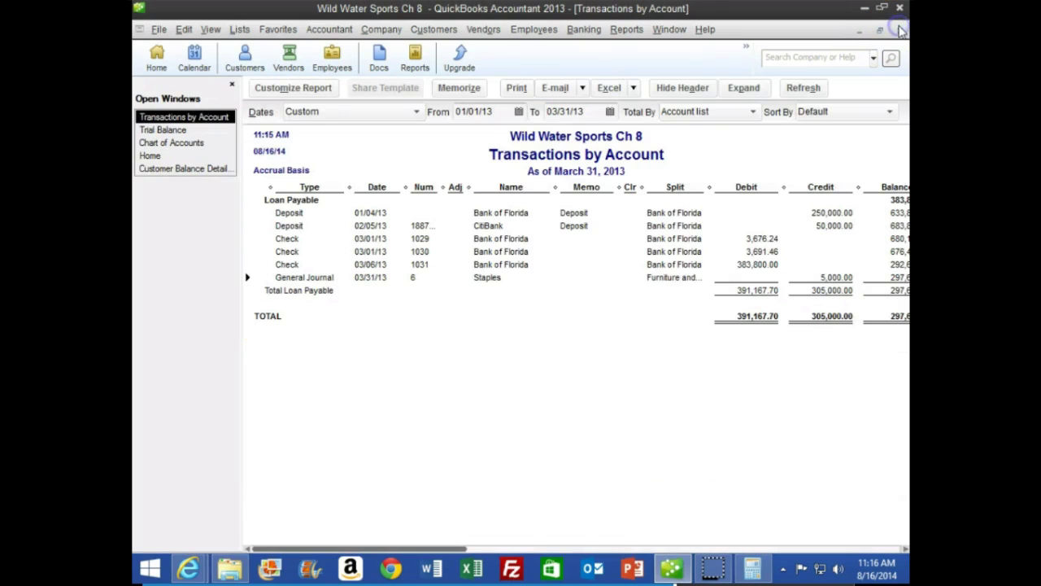
{"action": "left_click", "coordinate": [899, 30]}
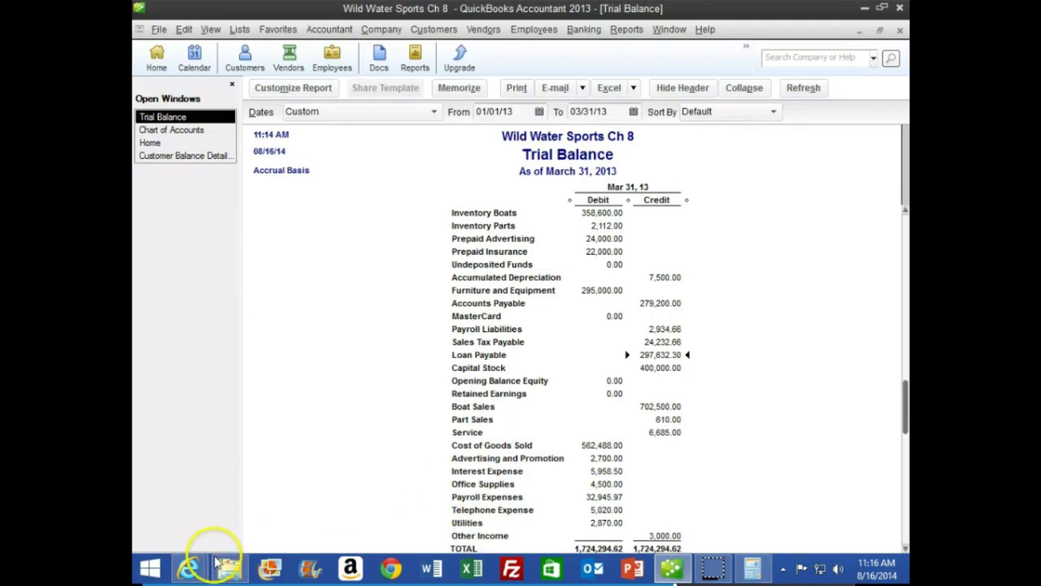
Step: Switch to the textbook and advance to page 244 on evaluating the firm's performance and financial position
{"action": "mouse_move", "coordinate": [187, 567]}
{"action": "left_click", "coordinate": [447, 486]}
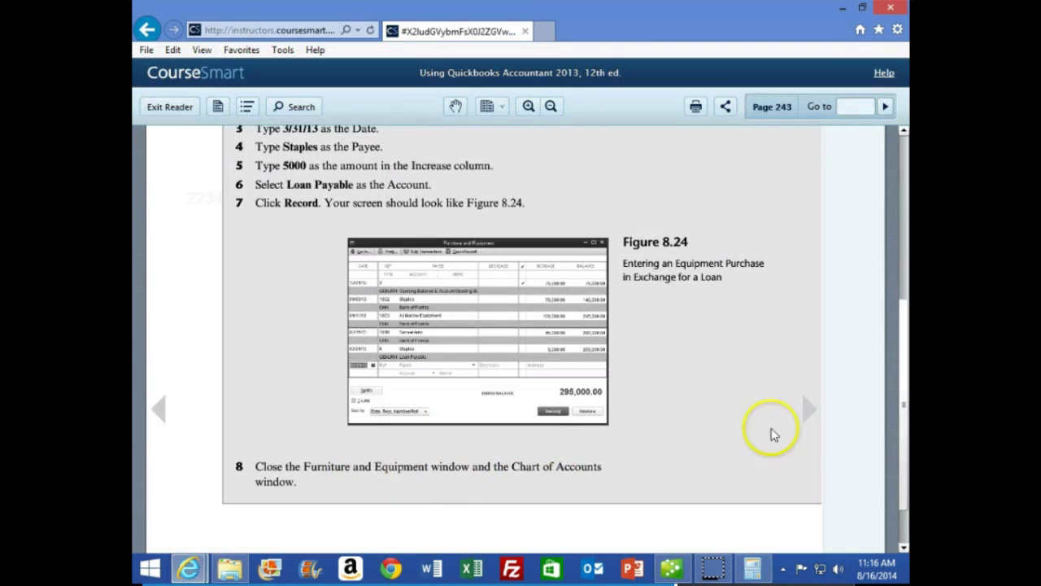
{"action": "left_click", "coordinate": [808, 409]}
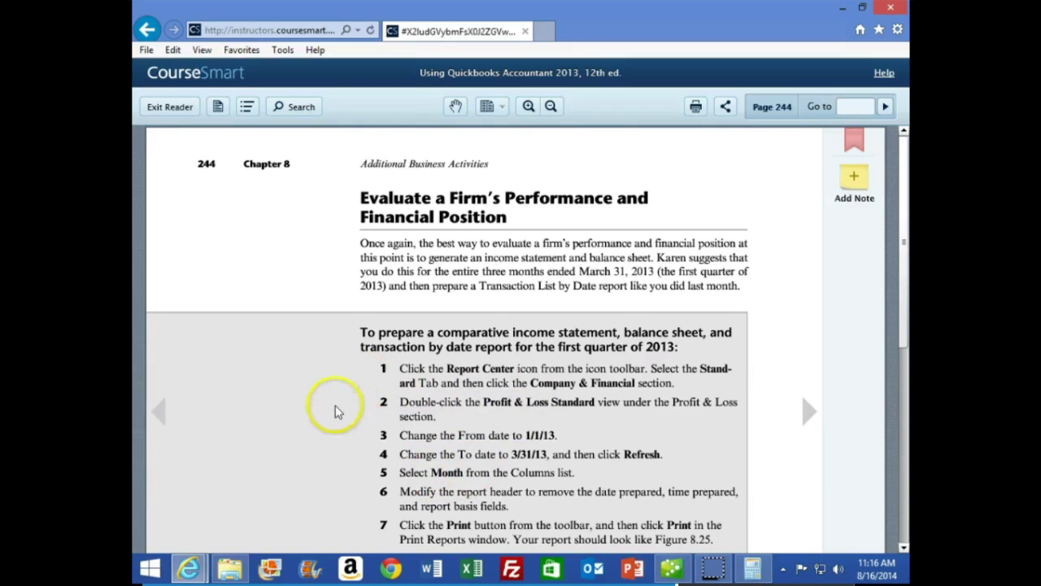
Step: Read the page 244 instructions for the first-quarter comparative income statement, through Figure 8.25 and step 8
{"action": "scroll", "coordinate": [323, 391], "scroll_direction": "down", "scroll_amount": 1}
{"action": "scroll", "coordinate": [316, 391], "scroll_direction": "down", "scroll_amount": 1}
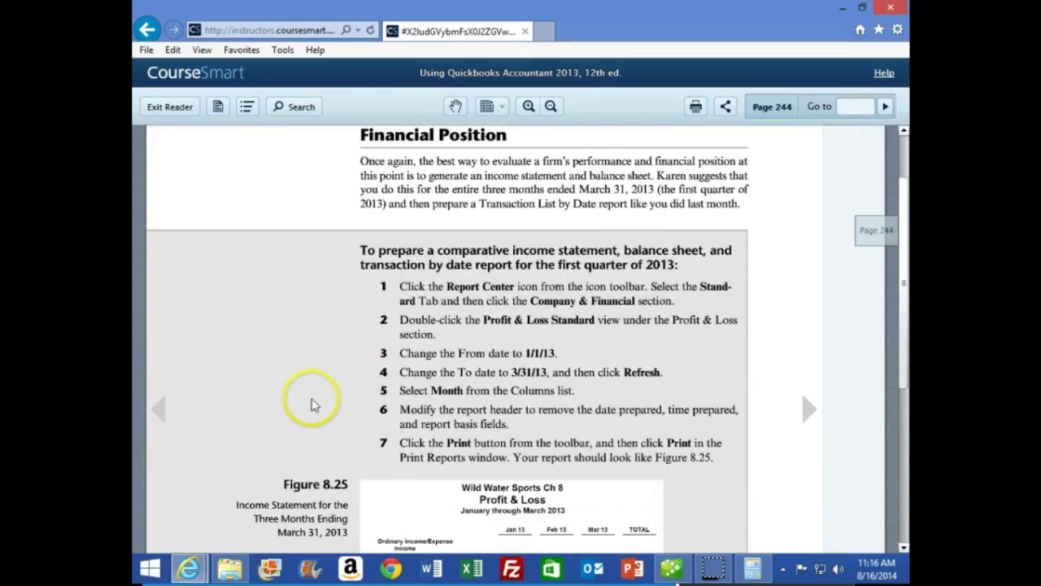
{"action": "scroll", "coordinate": [288, 400], "scroll_direction": "down", "scroll_amount": 2}
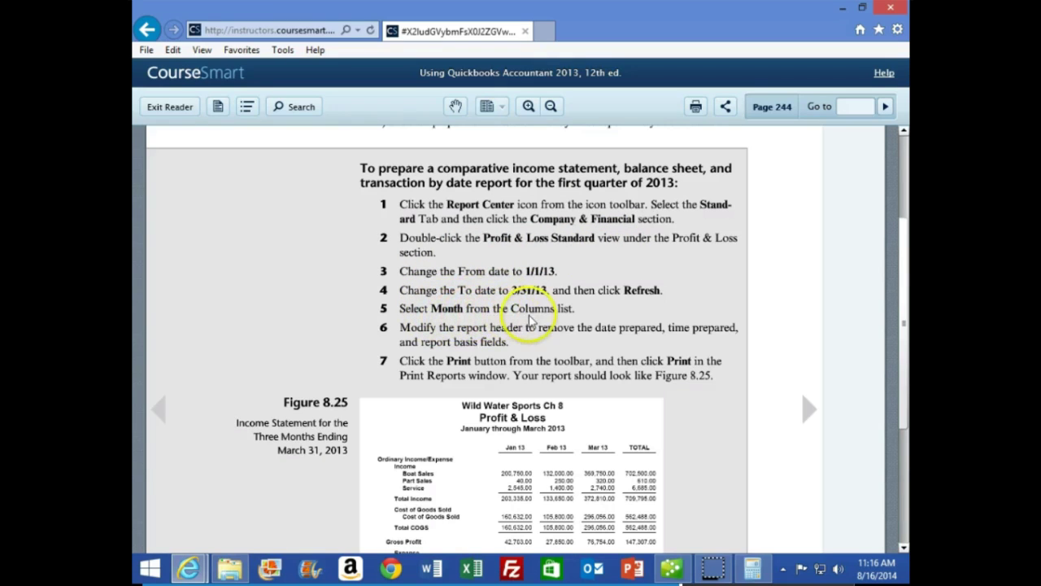
{"action": "scroll", "coordinate": [439, 354], "scroll_direction": "down", "scroll_amount": 1}
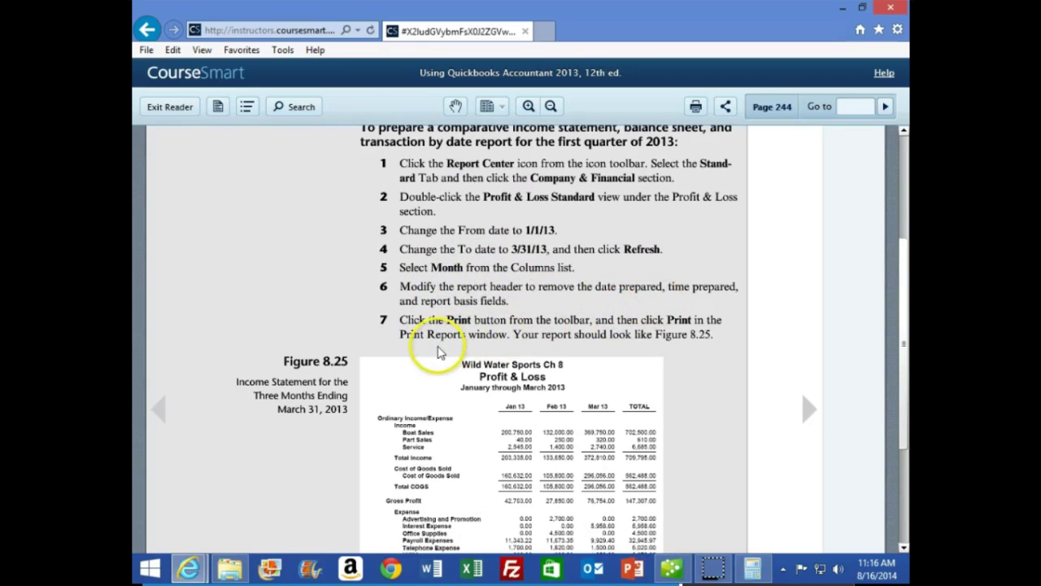
{"action": "scroll", "coordinate": [400, 354], "scroll_direction": "down", "scroll_amount": 2}
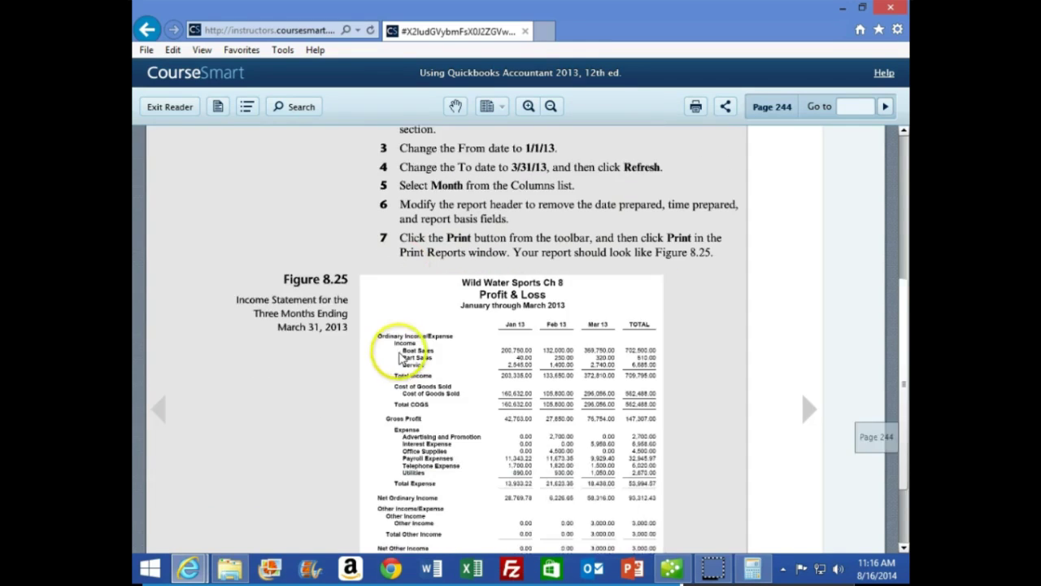
{"action": "scroll", "coordinate": [400, 358], "scroll_direction": "down", "scroll_amount": 2}
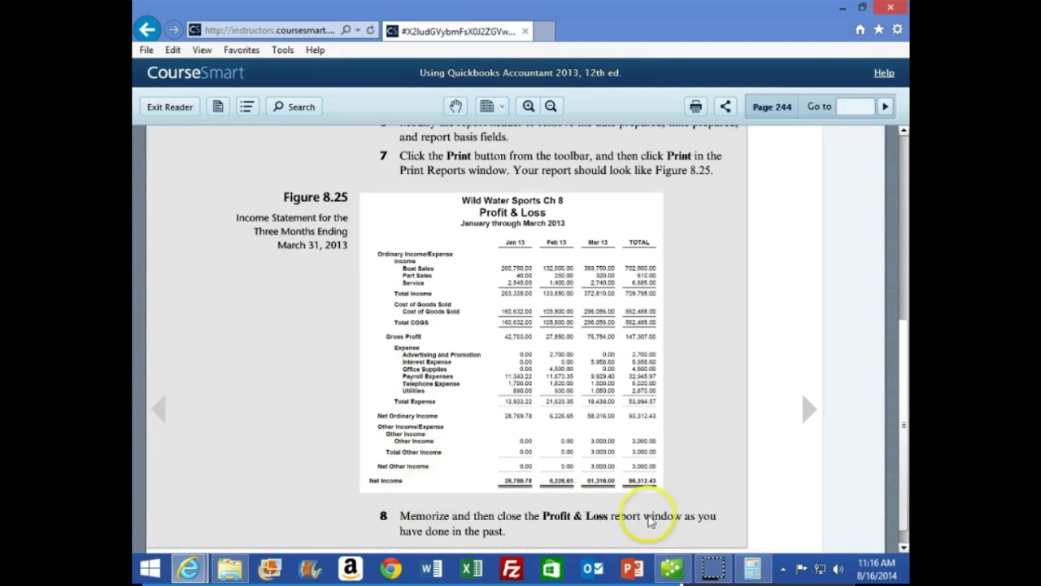
Step: Switch to QuickBooks, show the Report Center's Company & Financial reports as a list, and run Profit & Loss Standard in a maximized window
{"action": "left_click", "coordinate": [671, 568]}
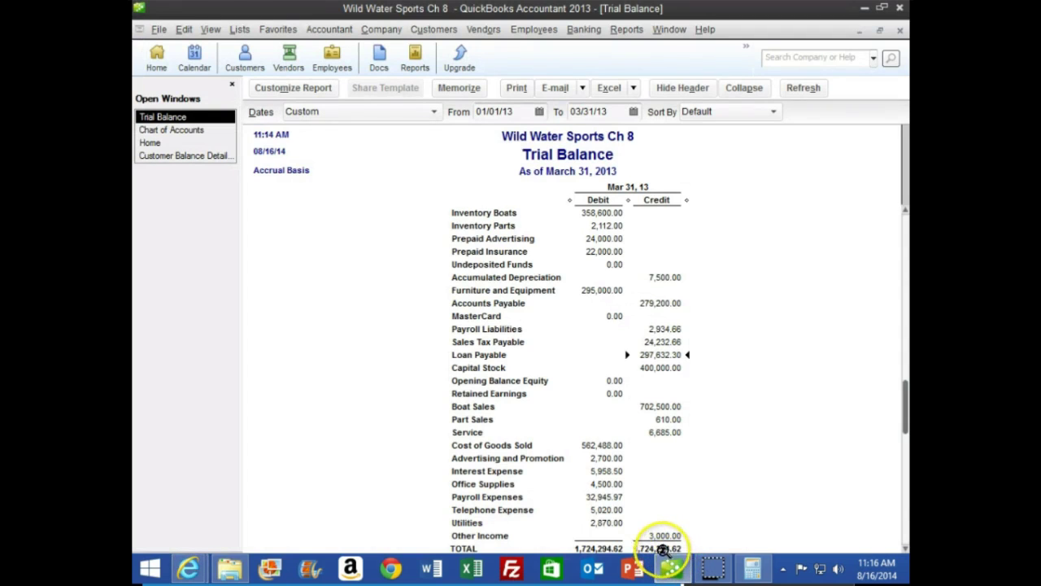
{"action": "left_click", "coordinate": [626, 30]}
{"action": "left_click", "coordinate": [631, 50]}
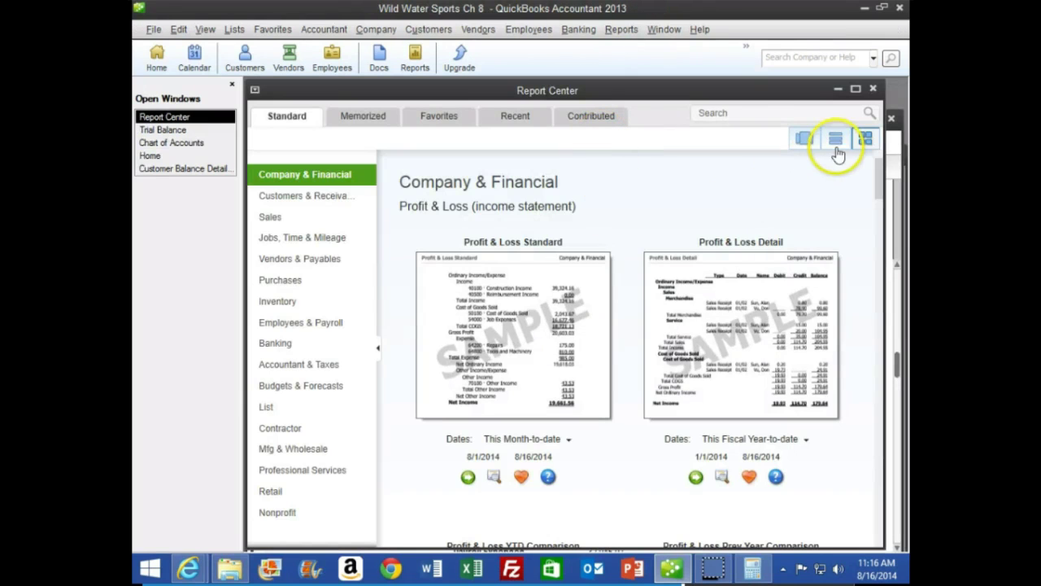
{"action": "left_click", "coordinate": [837, 140]}
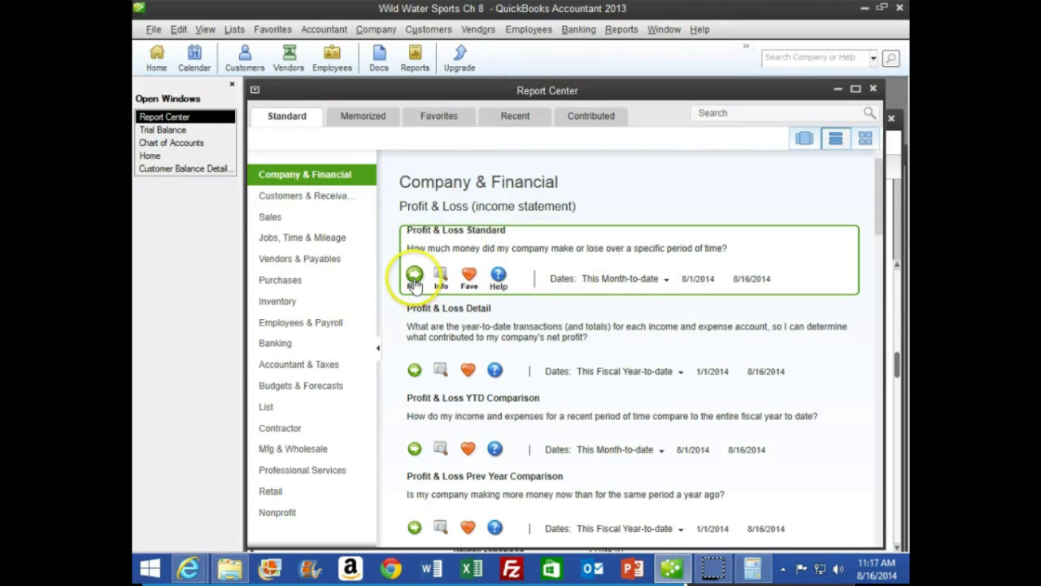
{"action": "left_click", "coordinate": [414, 277]}
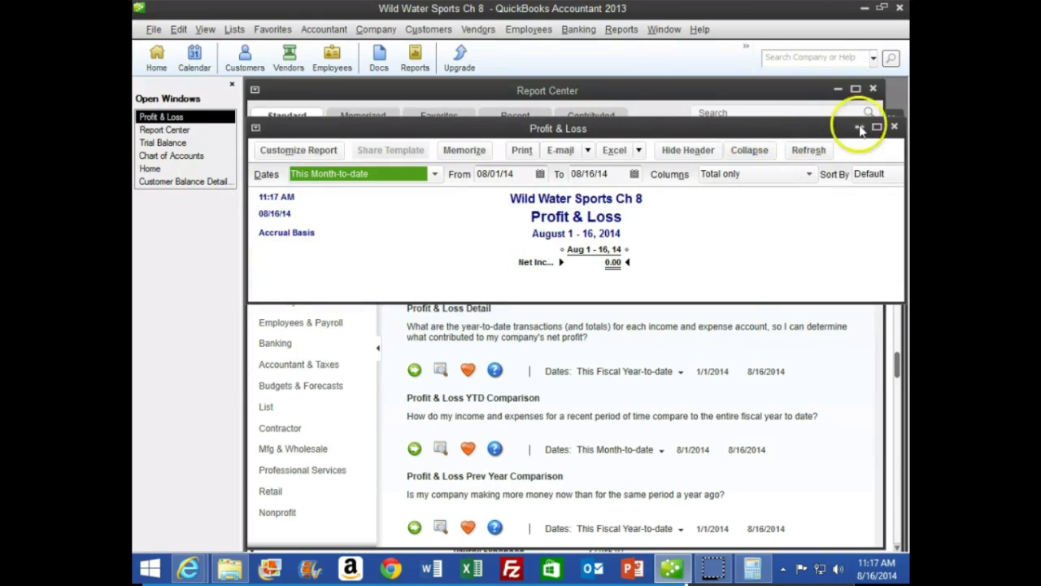
{"action": "left_click", "coordinate": [877, 128]}
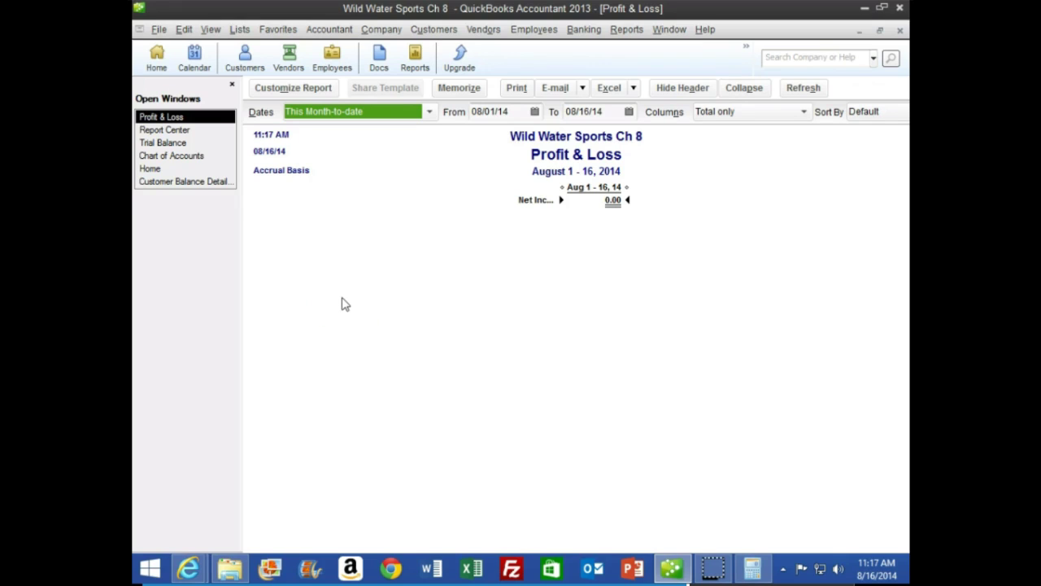
Step: Set the Profit & Loss report's date range to 01/01/13 through 03/31/13 and display its columns by Month
{"action": "key", "text": "Tab"}
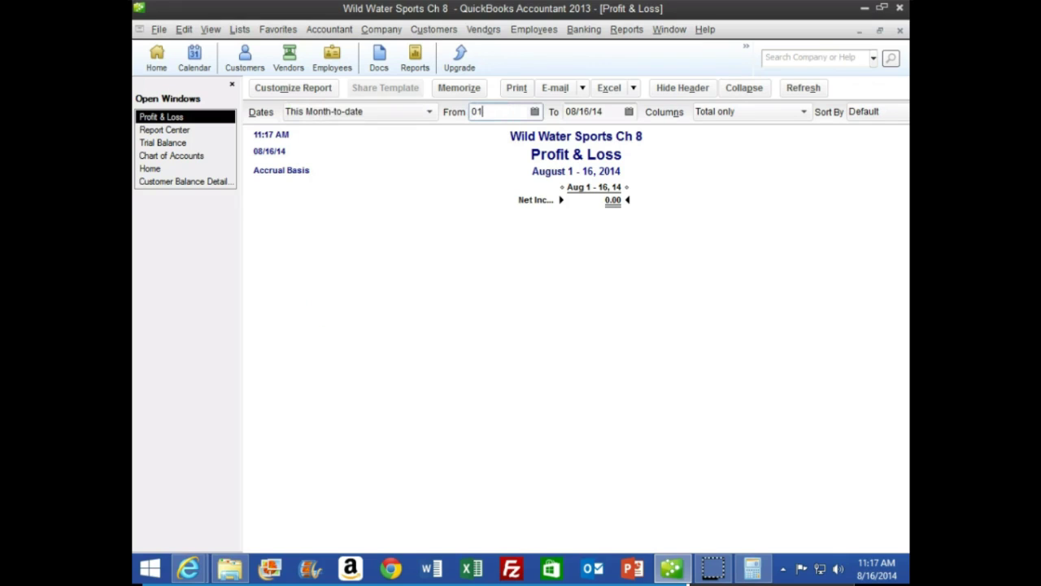
{"action": "key", "text": "Tab"}
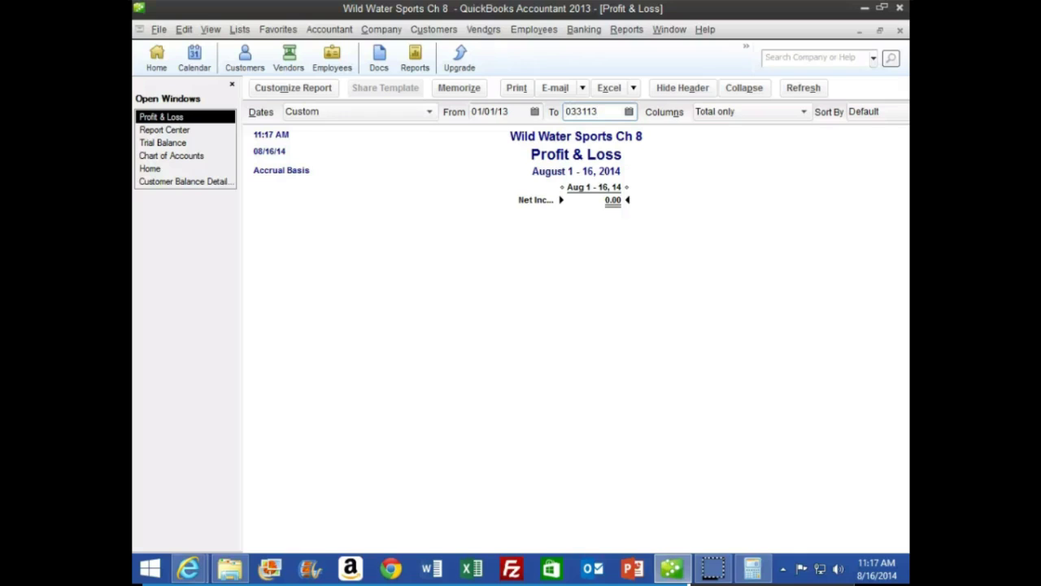
{"action": "key", "text": "Tab"}
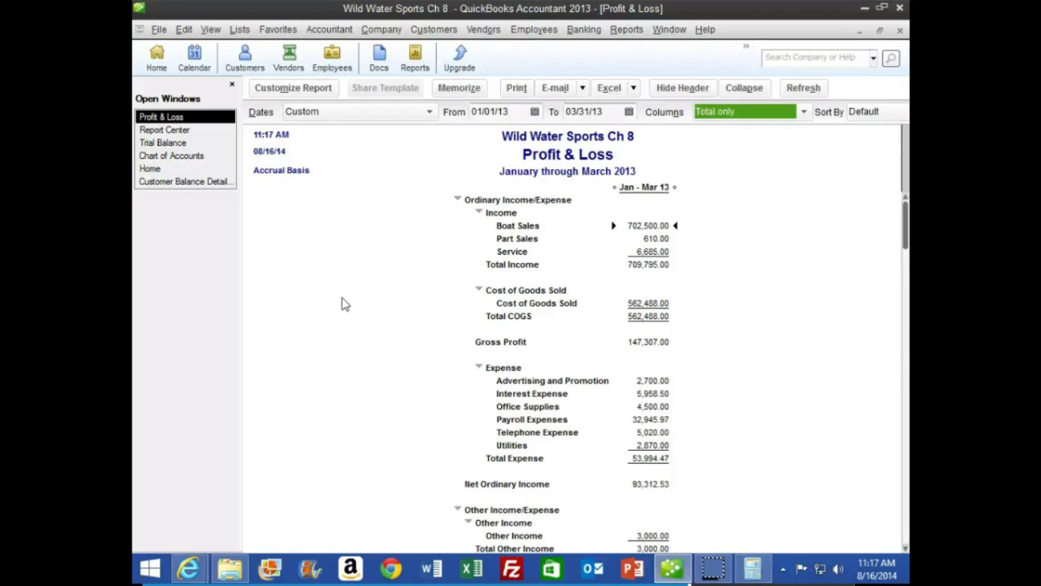
{"action": "left_click", "coordinate": [804, 111]}
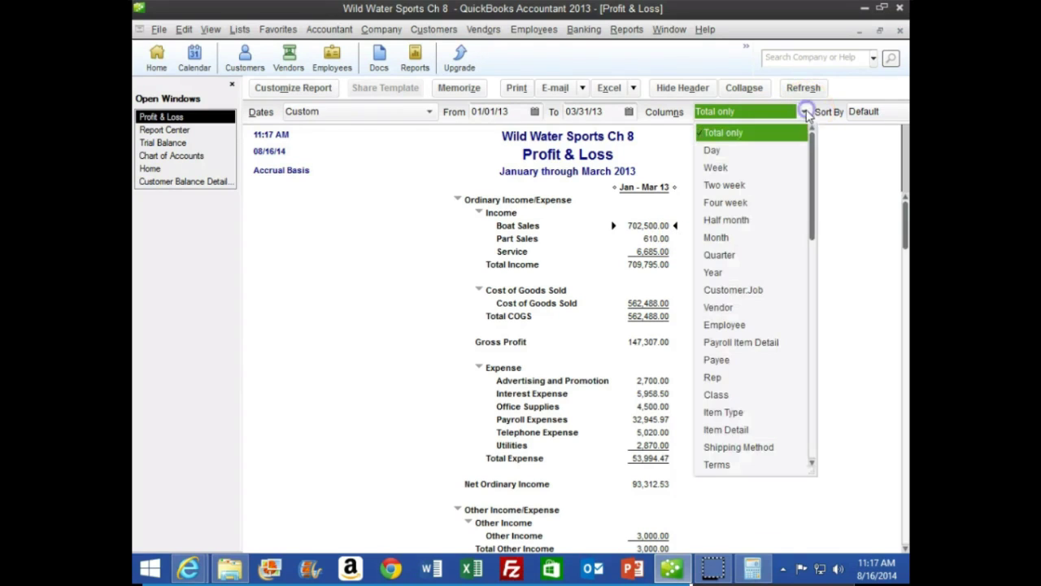
{"action": "left_click", "coordinate": [726, 238]}
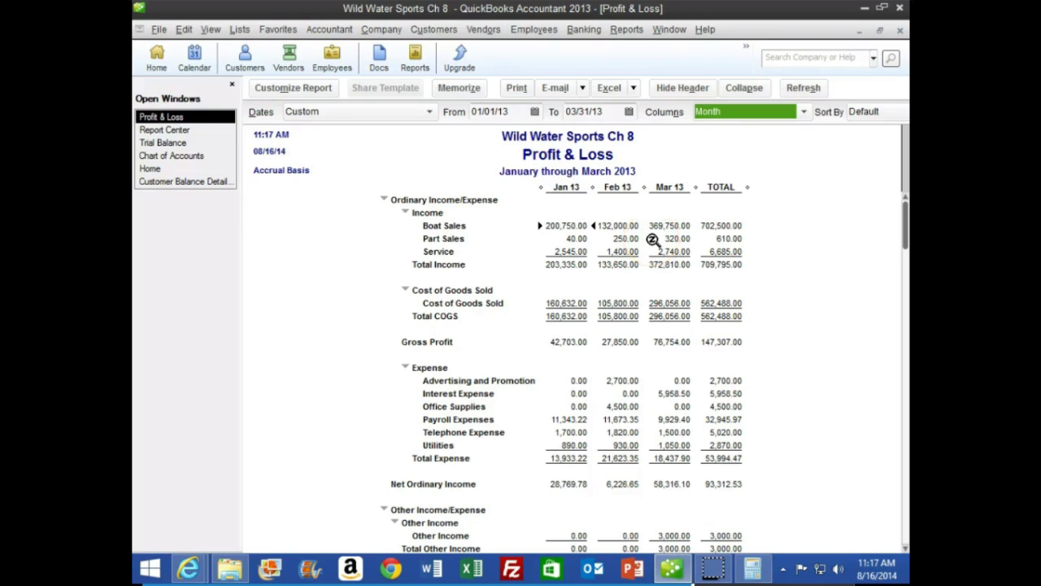
Step: Customize the Profit & Loss report to omit date prepared, time prepared and report basis, and enter the preparer's name as the extra footer line
{"action": "left_click", "coordinate": [292, 88]}
{"action": "left_click_drag", "start_coordinate": [614, 165], "coordinate": [463, 88]}
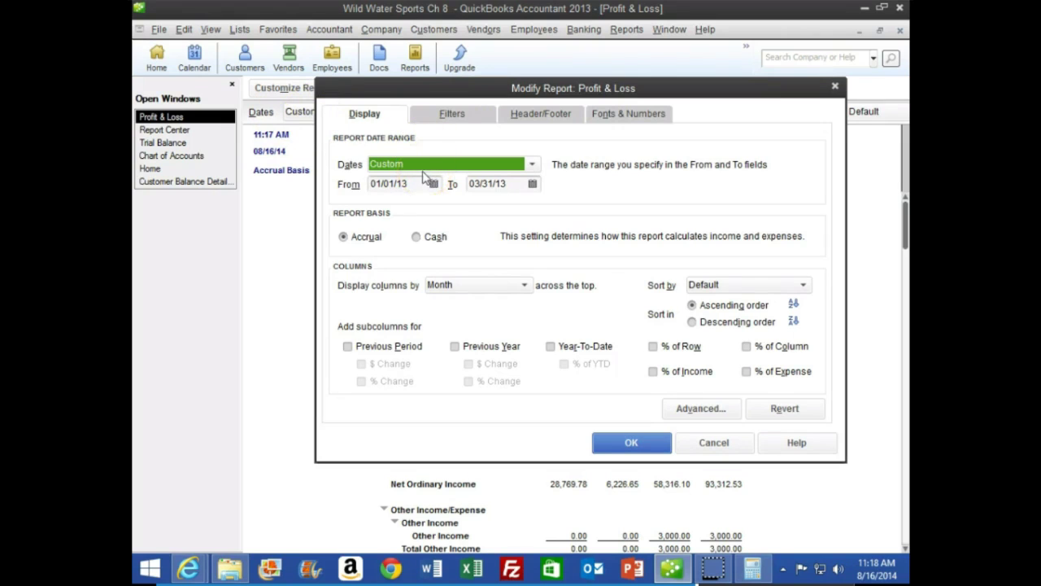
{"action": "left_click", "coordinate": [509, 120]}
{"action": "left_click", "coordinate": [343, 231]}
{"action": "left_click", "coordinate": [343, 253]}
{"action": "left_click", "coordinate": [343, 274]}
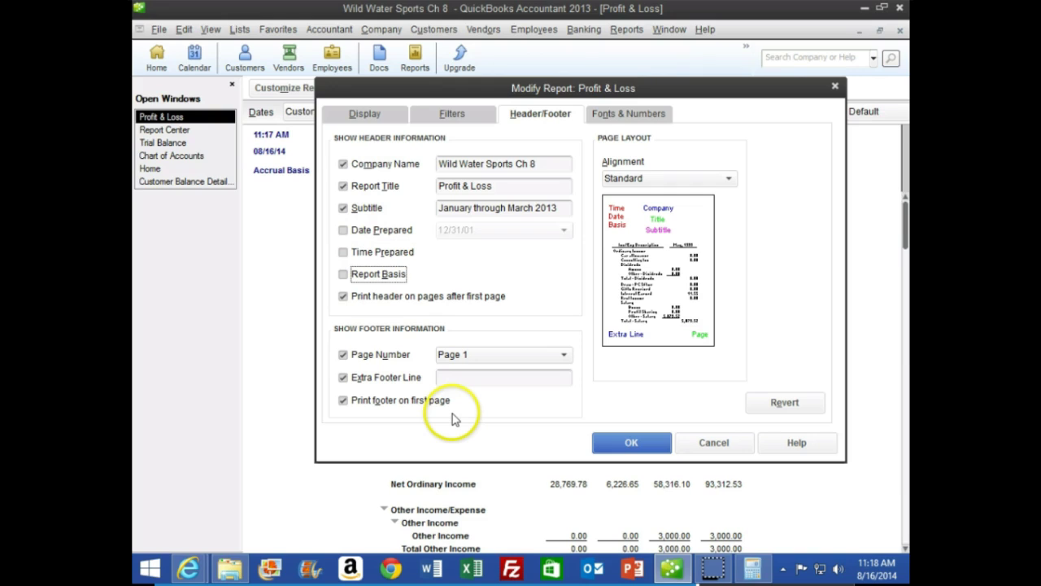
{"action": "left_click", "coordinate": [469, 378]}
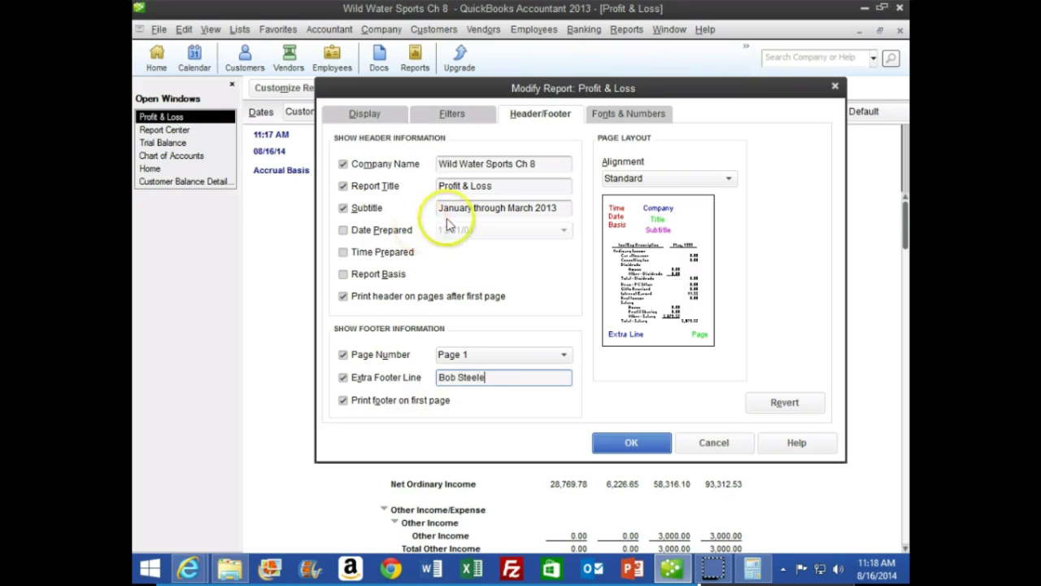
{"action": "left_click", "coordinate": [614, 442]}
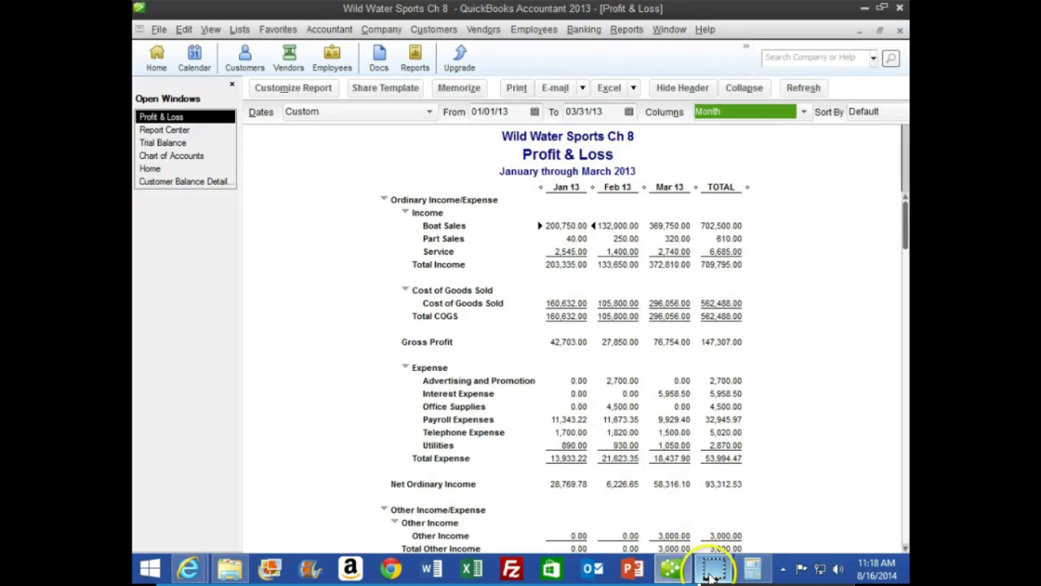
Step: Compare the Profit & Loss report down to Net Income with Figure 8.25 in the browser textbook, then return to the report in QuickBooks
{"action": "scroll", "coordinate": [422, 459], "scroll_direction": "down", "scroll_amount": 3}
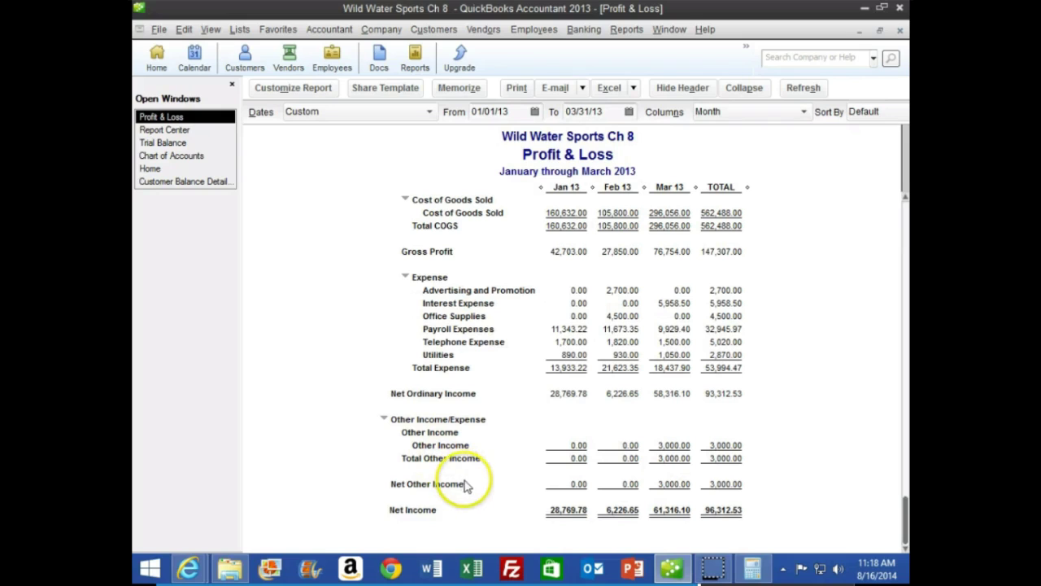
{"action": "mouse_move", "coordinate": [203, 573]}
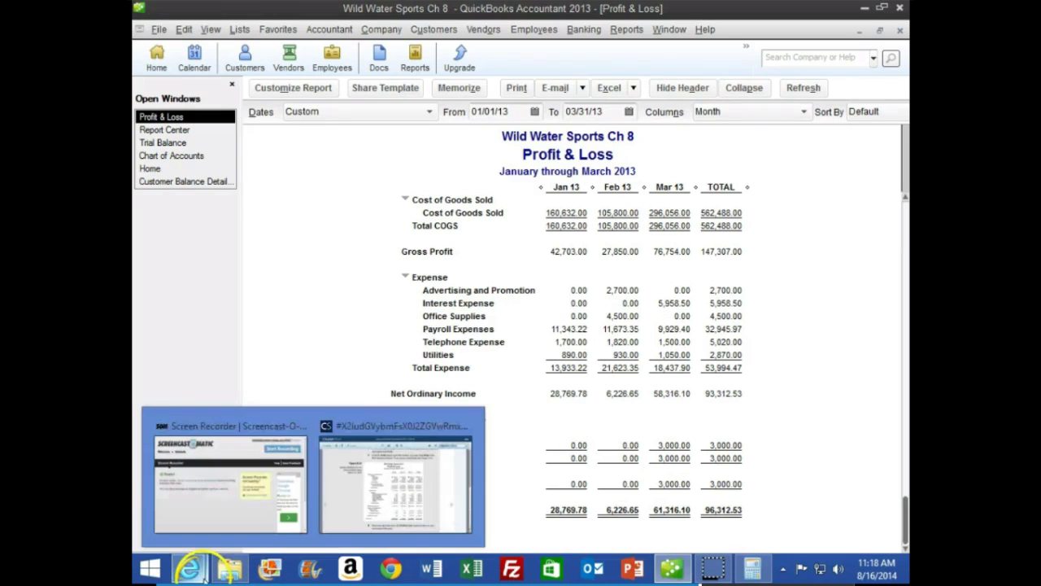
{"action": "left_click", "coordinate": [354, 484]}
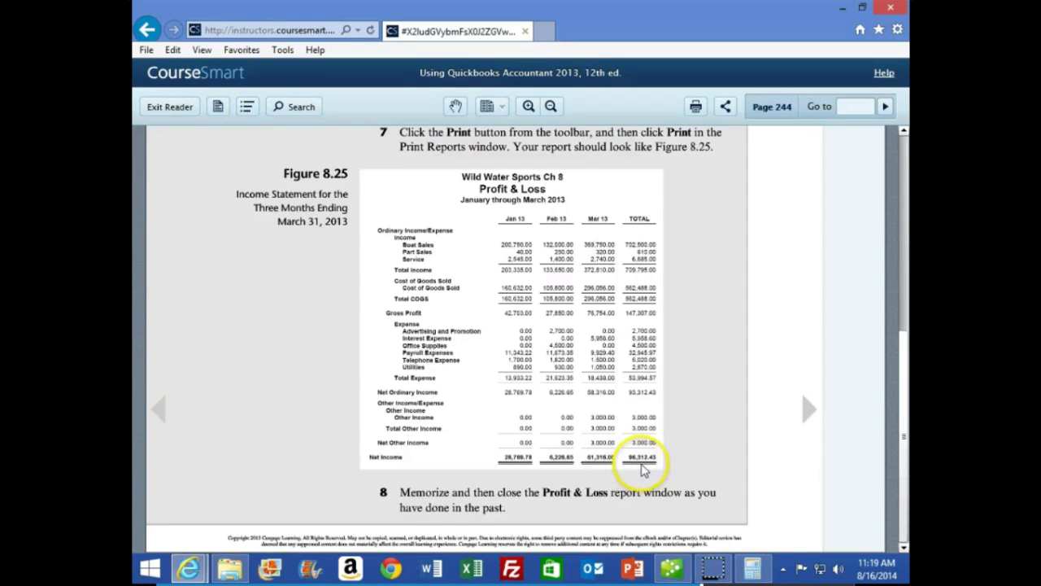
{"action": "left_click", "coordinate": [671, 567]}
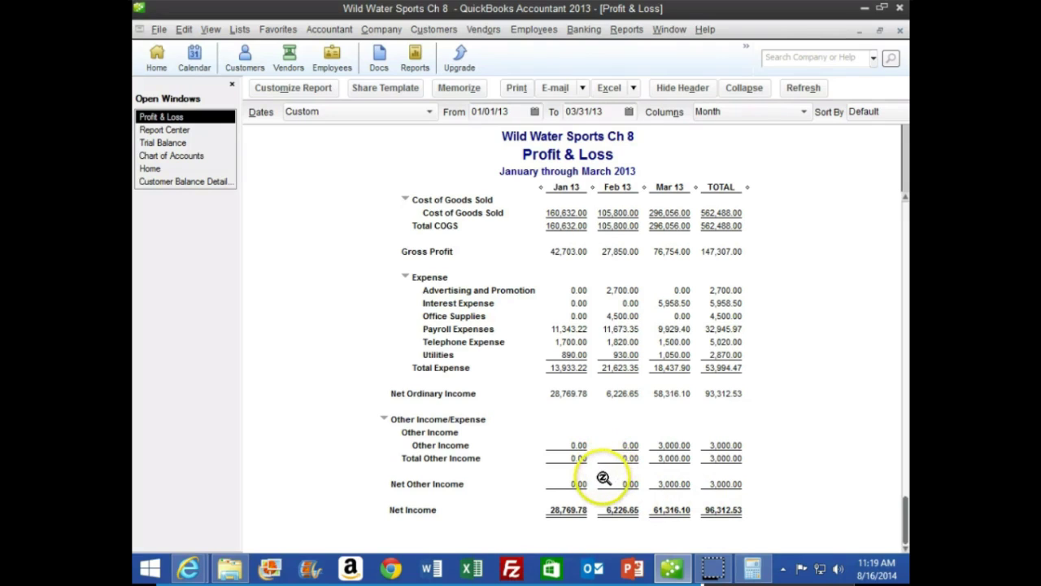
{"action": "scroll", "coordinate": [595, 484], "scroll_direction": "up", "scroll_amount": 2}
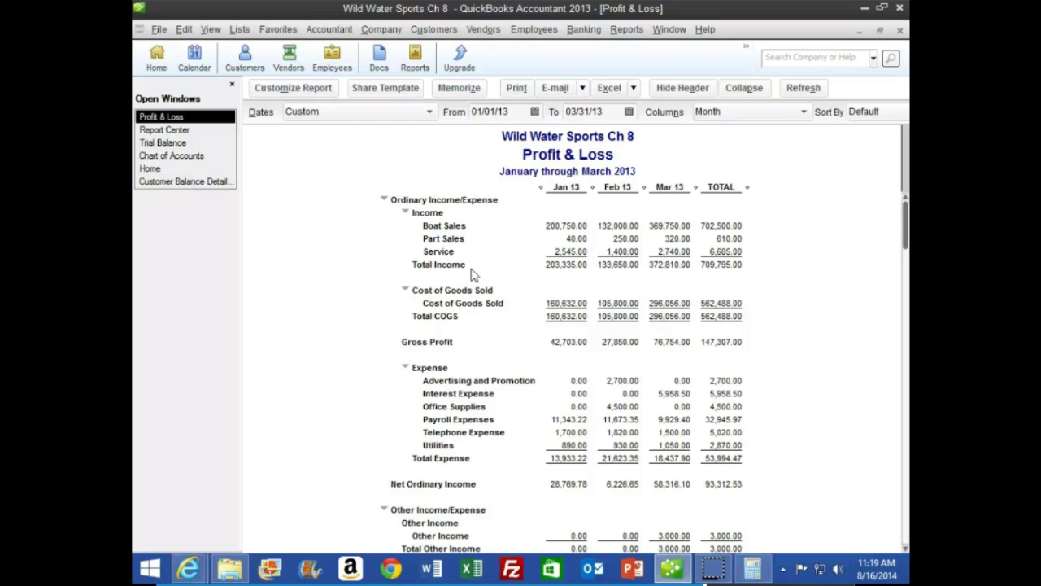
Step: Export the Profit & Loss report to Excel as a new worksheet in a new workbook
{"action": "left_click", "coordinate": [612, 91]}
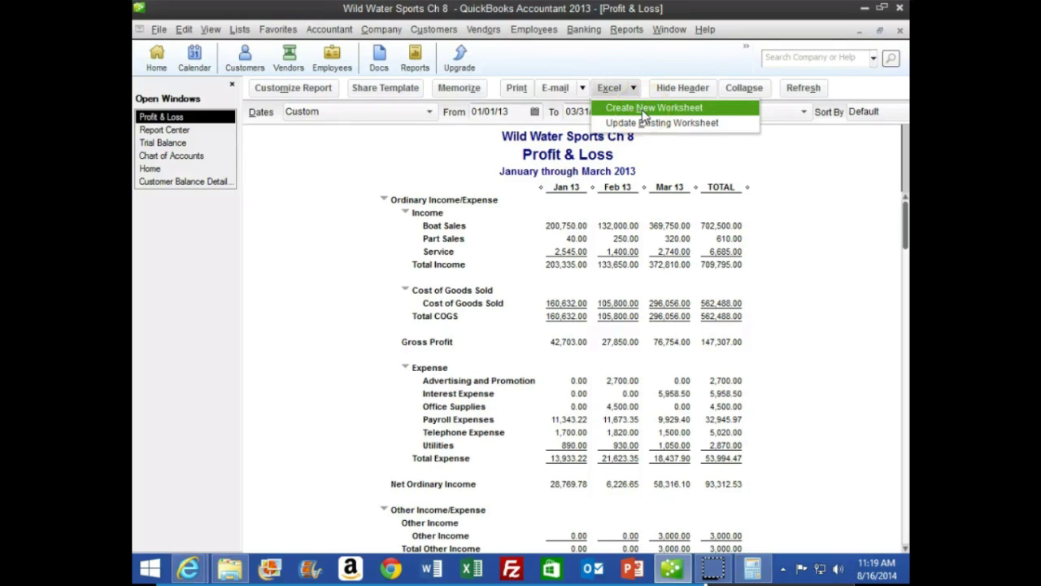
{"action": "left_click", "coordinate": [643, 109]}
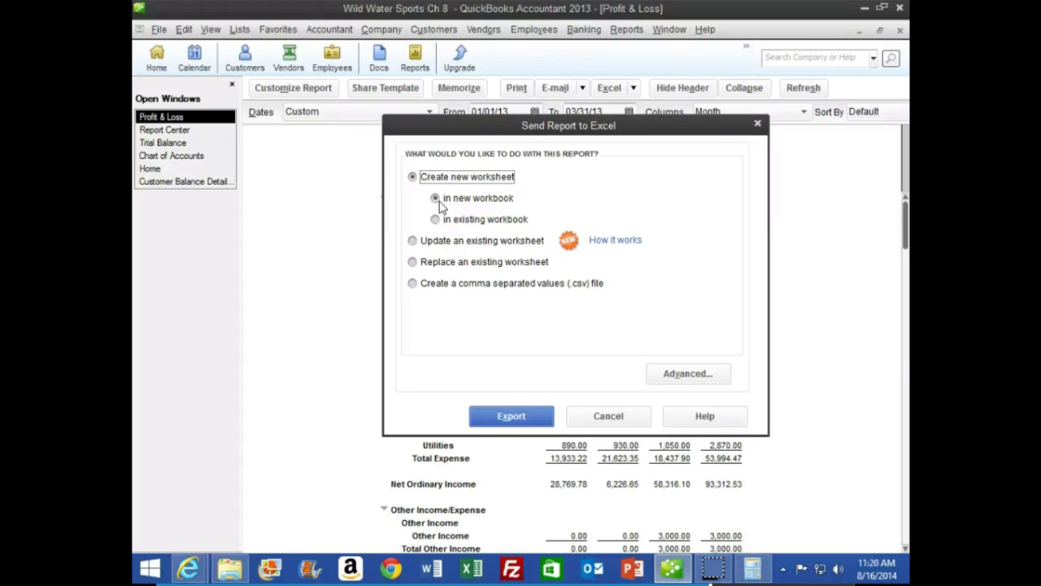
{"action": "left_click", "coordinate": [511, 423]}
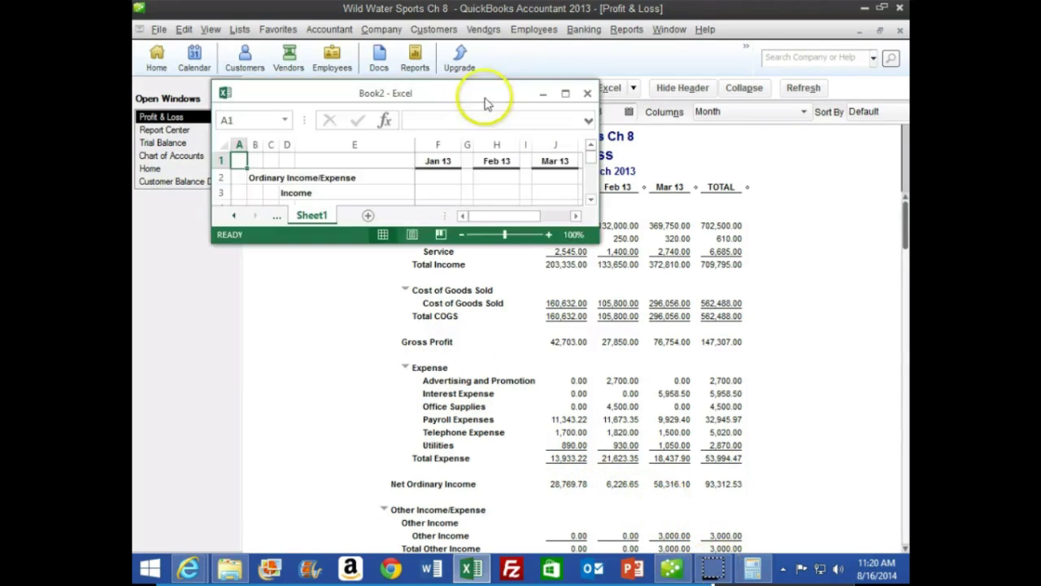
{"action": "left_click_drag", "start_coordinate": [476, 94], "coordinate": [612, 232]}
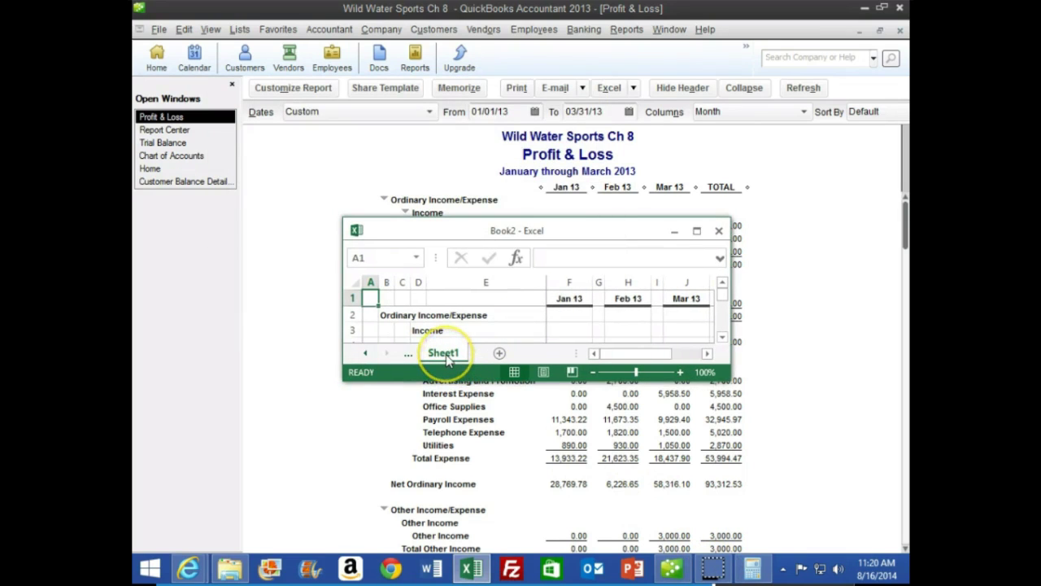
Step: In Excel, rename the exported report's worksheet P&L 03.31.13 and maximize the workbook window
{"action": "left_click", "coordinate": [442, 314]}
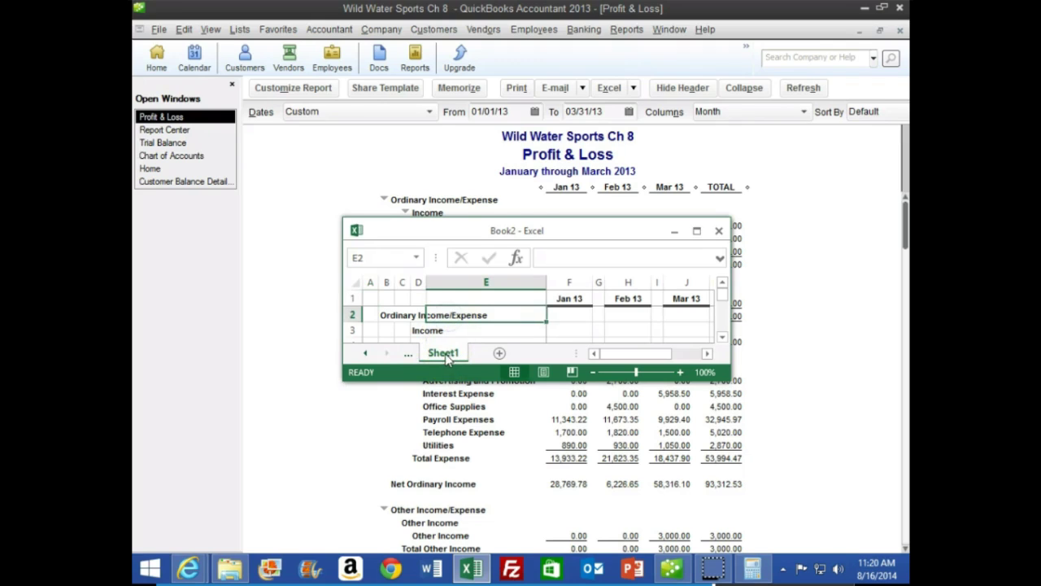
{"action": "right_click", "coordinate": [445, 355]}
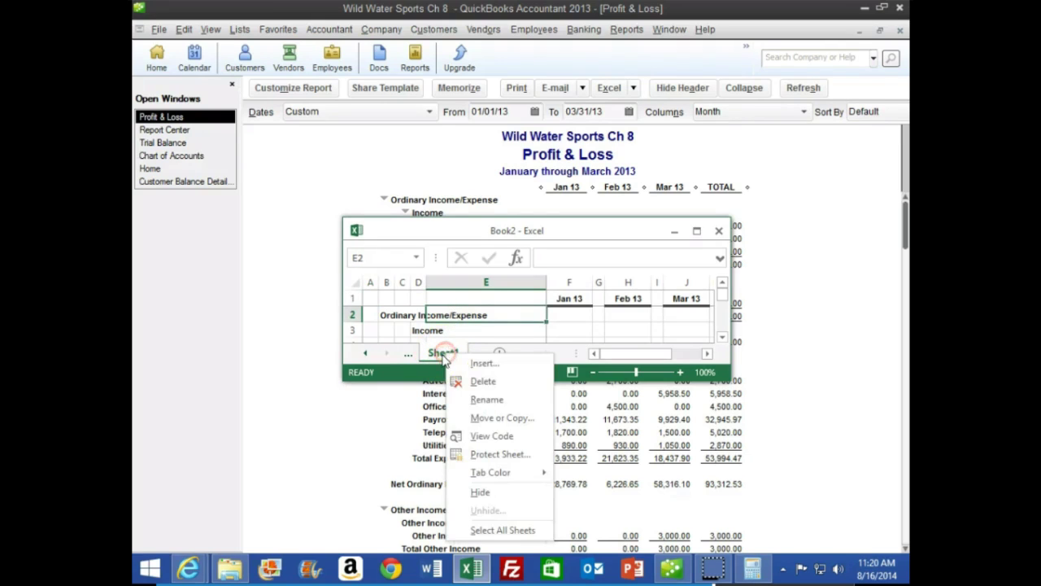
{"action": "left_click", "coordinate": [461, 403]}
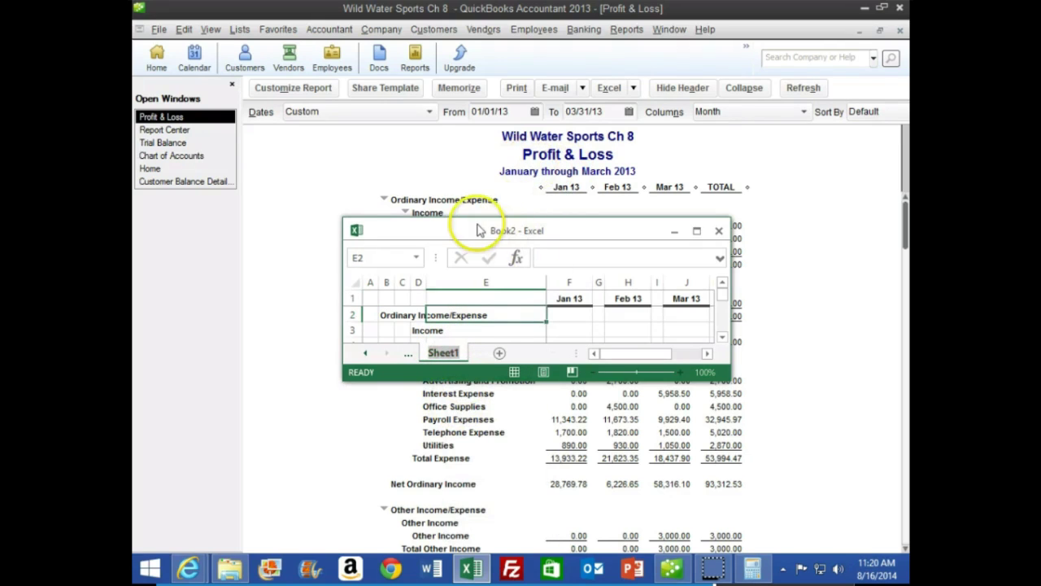
{"action": "type", "text": "P"}
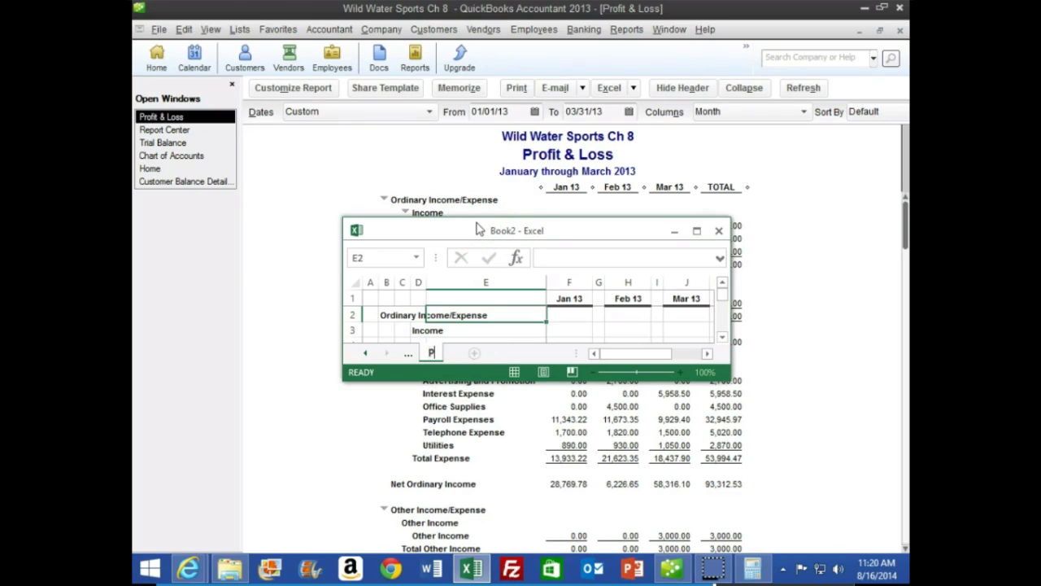
{"action": "type", "text": "&L 03"}
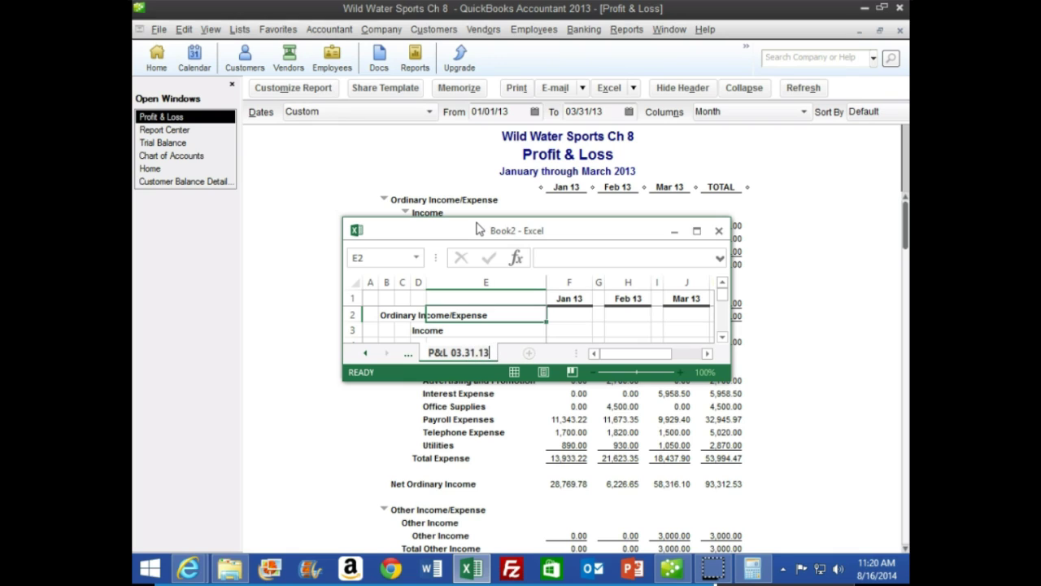
{"action": "type", "text": ".31.13"}
{"action": "left_click", "coordinate": [697, 231]}
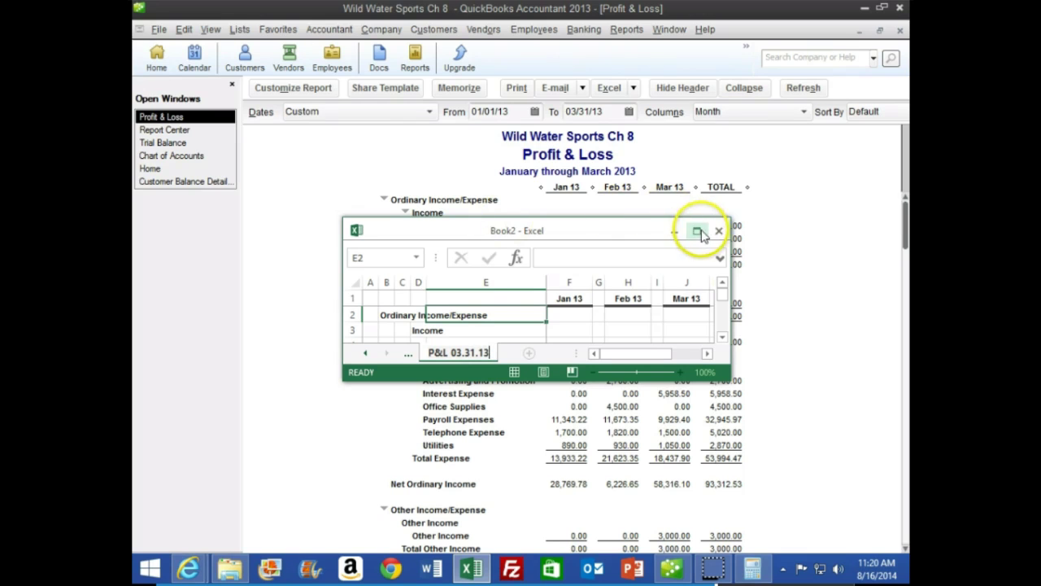
{"action": "left_click", "coordinate": [321, 428]}
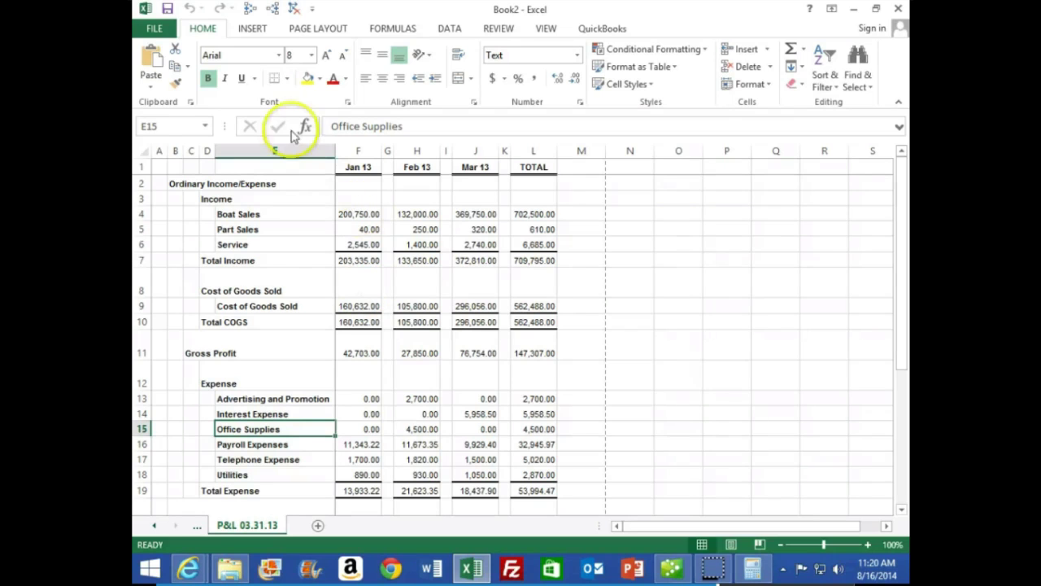
Step: Begin saving the workbook under a new name and choose the AC1320 Quickbooks folder on the Desktop as the location
{"action": "left_click", "coordinate": [162, 30]}
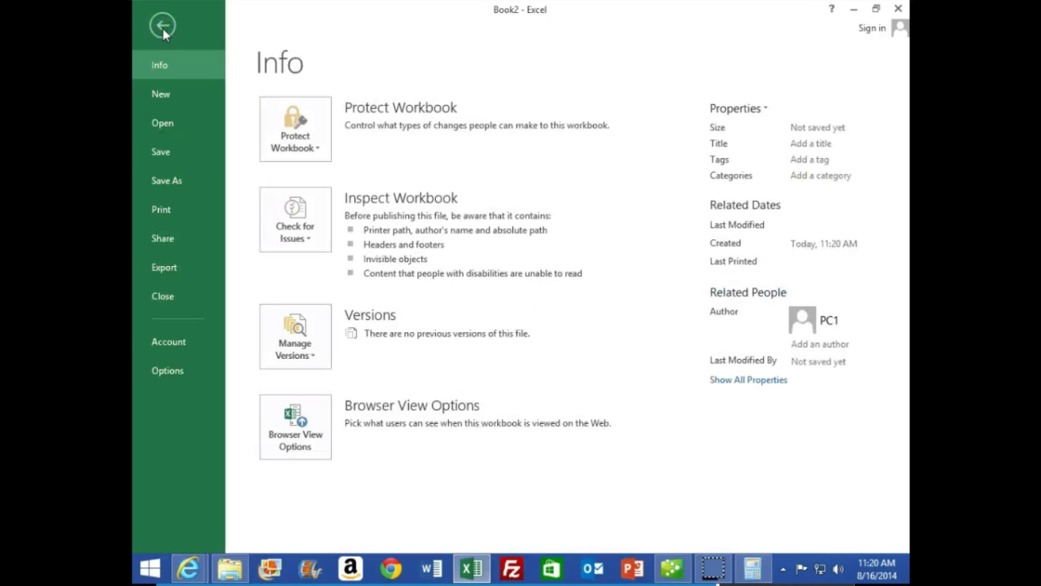
{"action": "left_click", "coordinate": [161, 181]}
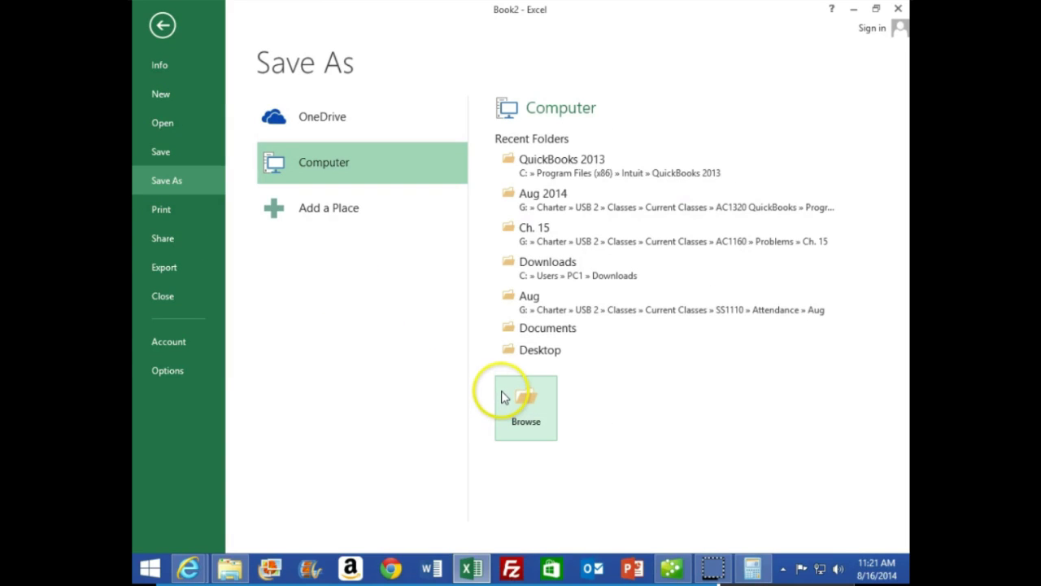
{"action": "left_click", "coordinate": [508, 395]}
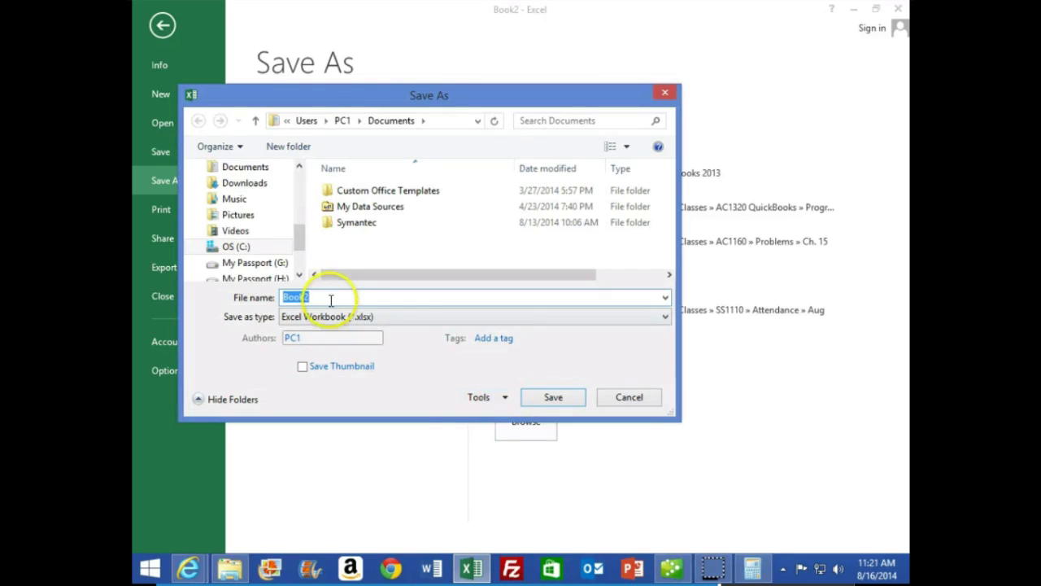
{"action": "left_click_drag", "start_coordinate": [300, 235], "coordinate": [299, 180]}
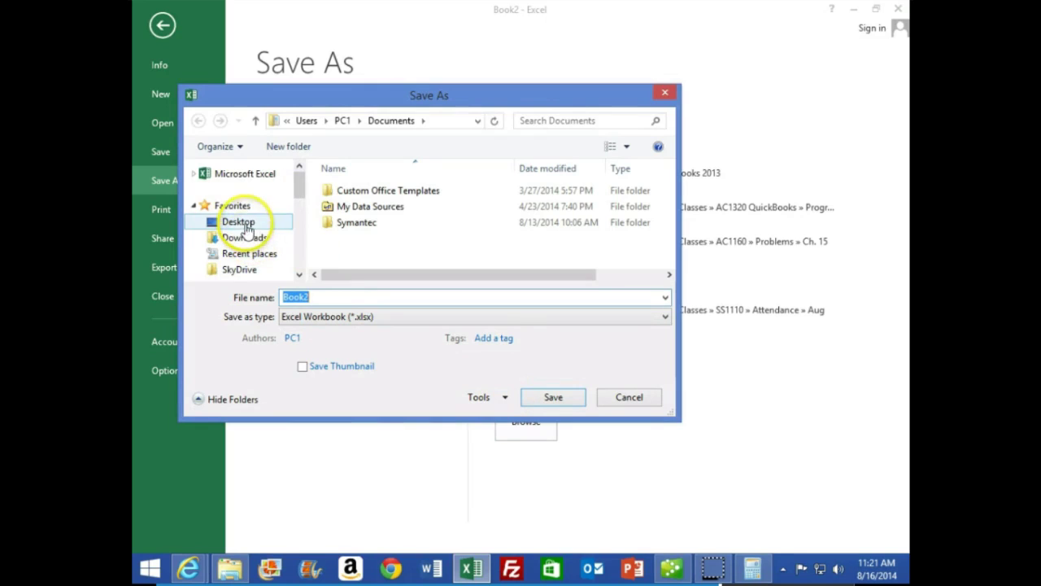
{"action": "left_click", "coordinate": [244, 222]}
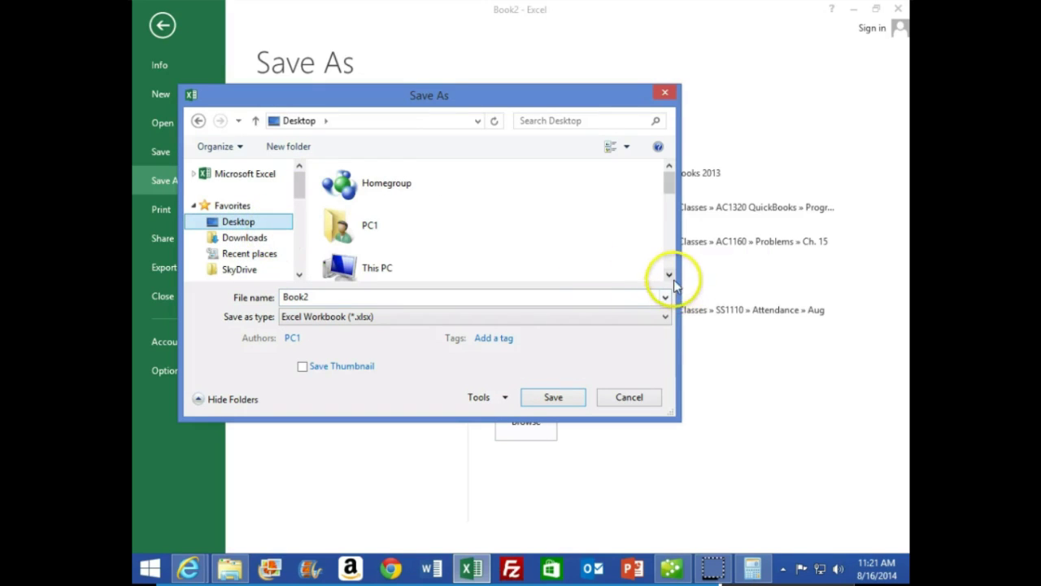
{"action": "left_click", "coordinate": [670, 276]}
{"action": "left_click", "coordinate": [670, 276]}
{"action": "left_click", "coordinate": [670, 276]}
{"action": "left_click", "coordinate": [670, 276]}
{"action": "left_click", "coordinate": [670, 276]}
{"action": "left_click", "coordinate": [670, 275]}
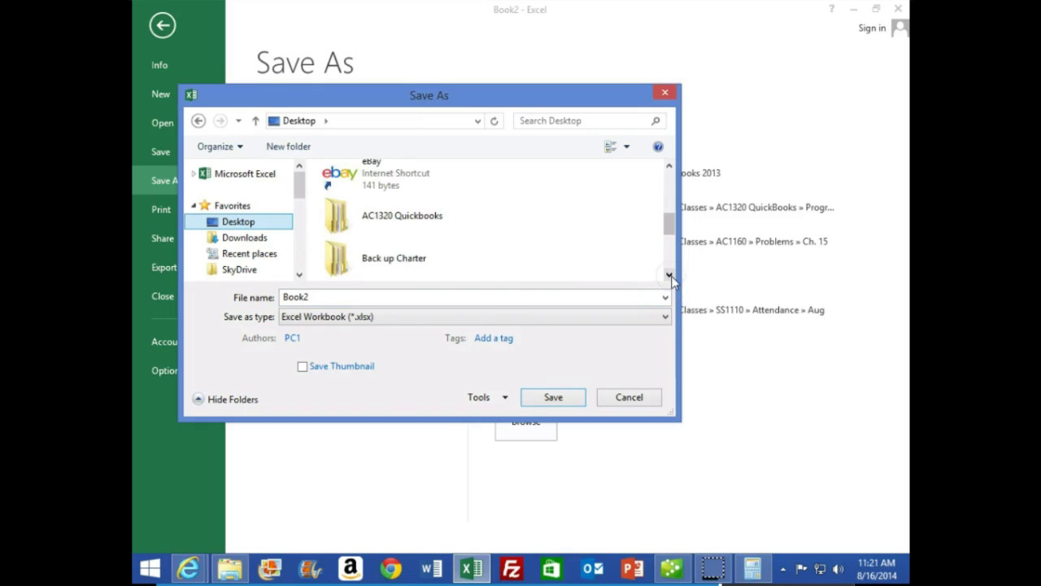
{"action": "left_click", "coordinate": [360, 225]}
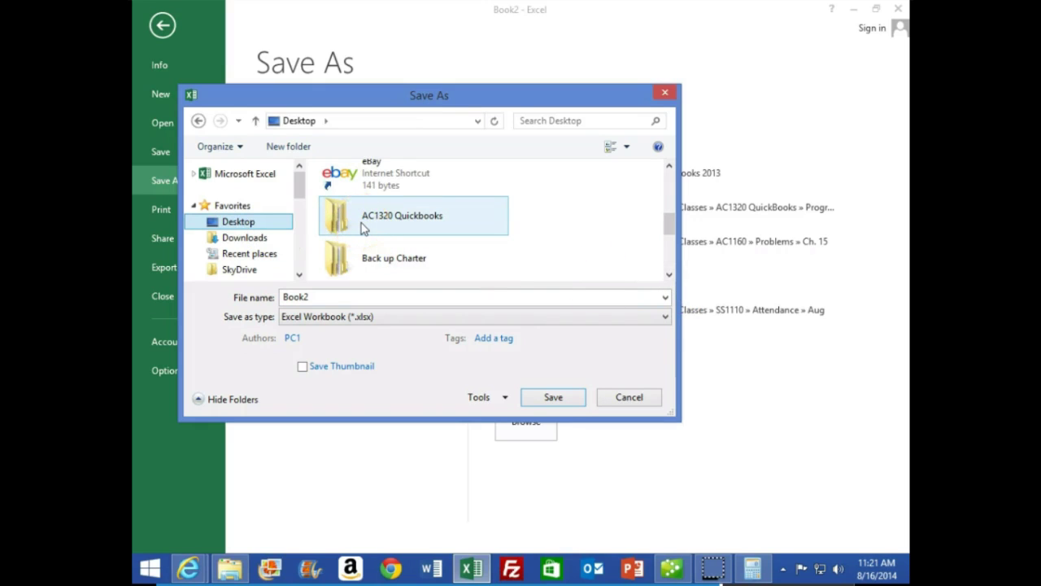
{"action": "double_click", "coordinate": [364, 228]}
{"action": "left_click", "coordinate": [405, 221]}
{"action": "scroll", "coordinate": [407, 224], "scroll_direction": "down", "scroll_amount": 1}
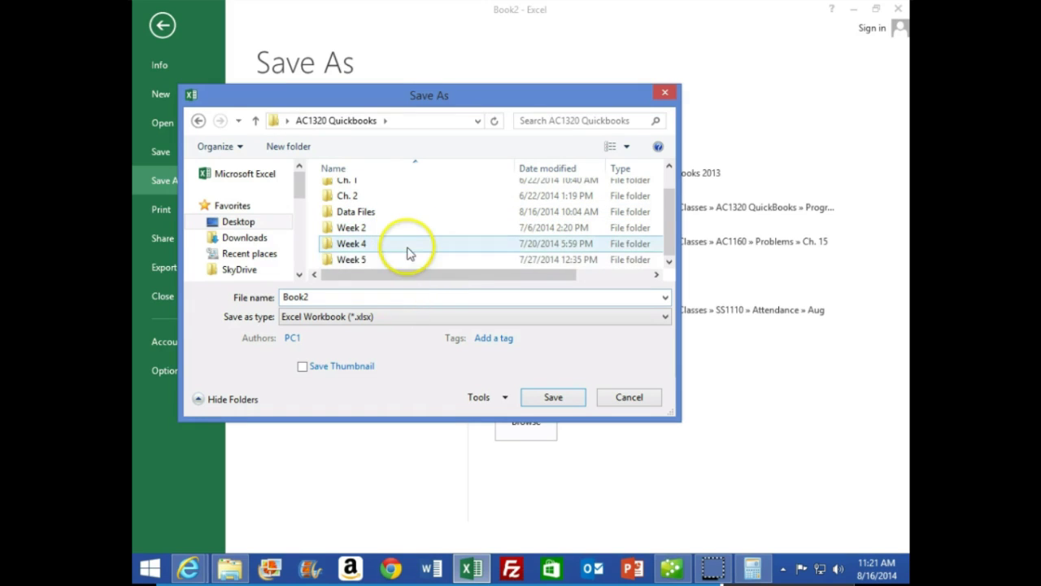
{"action": "scroll", "coordinate": [409, 252], "scroll_direction": "up", "scroll_amount": 1}
{"action": "scroll", "coordinate": [410, 244], "scroll_direction": "down", "scroll_amount": 1}
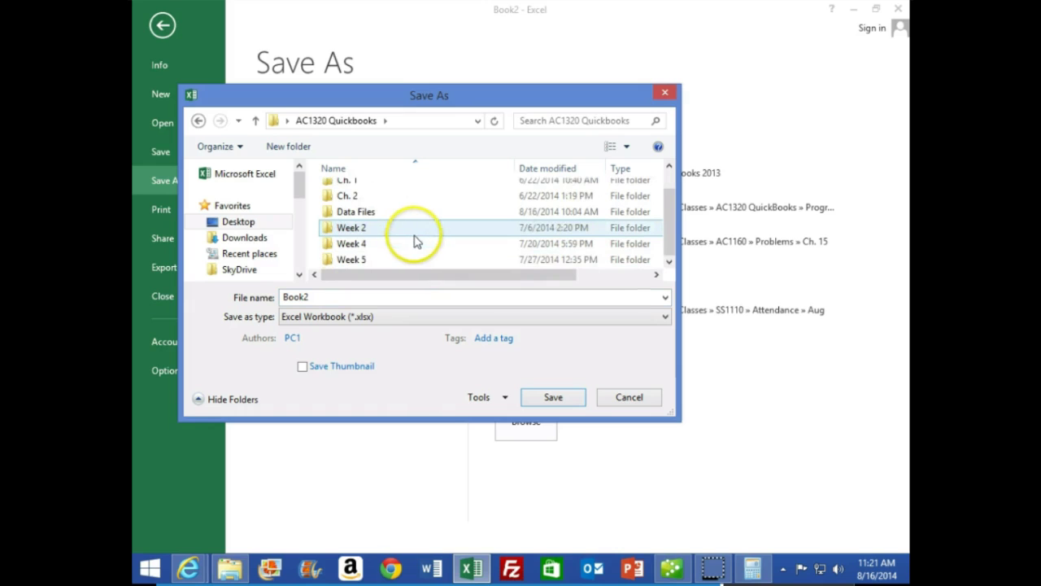
{"action": "scroll", "coordinate": [435, 227], "scroll_direction": "up", "scroll_amount": 1}
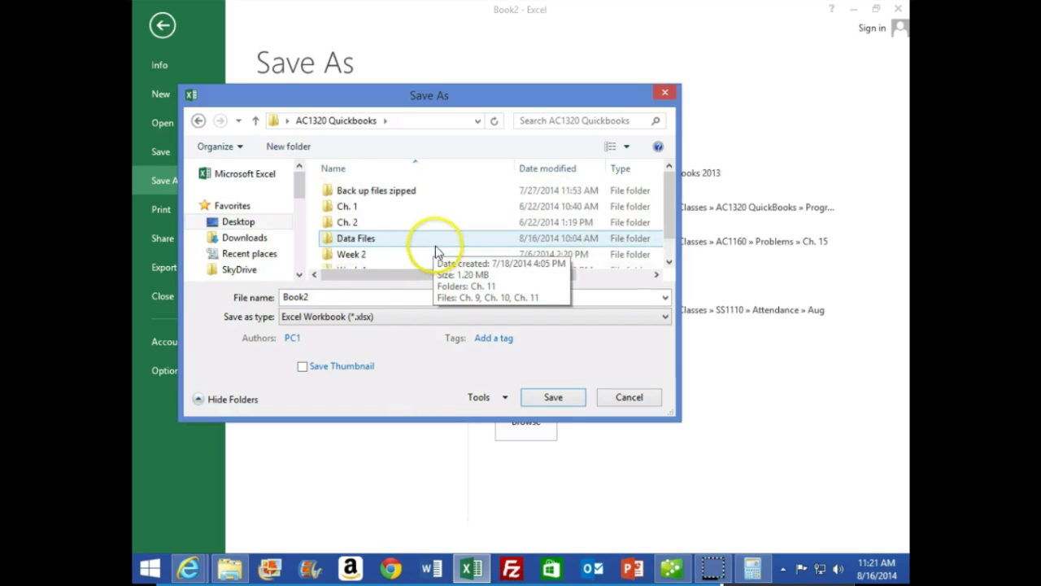
Step: Save the workbook with the file name Ch. 8, then close Excel
{"action": "double_click", "coordinate": [297, 297]}
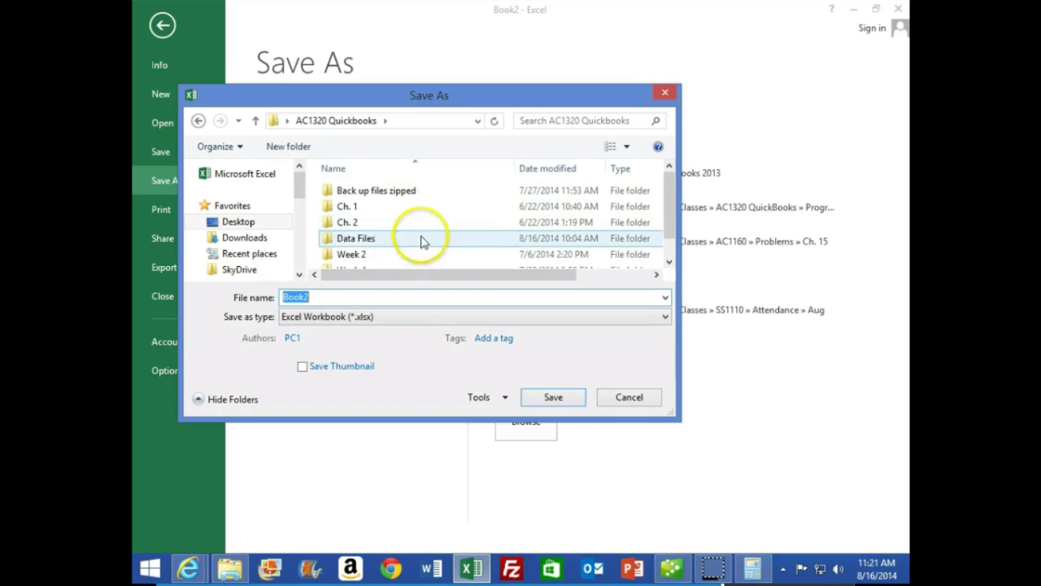
{"action": "type", "text": "Ch. 8"}
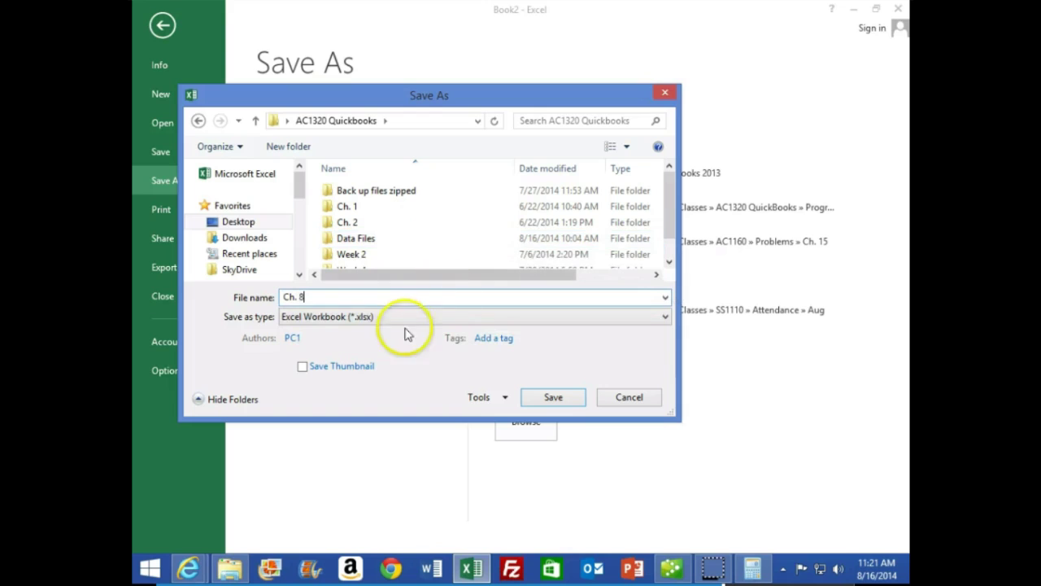
{"action": "left_click", "coordinate": [571, 398]}
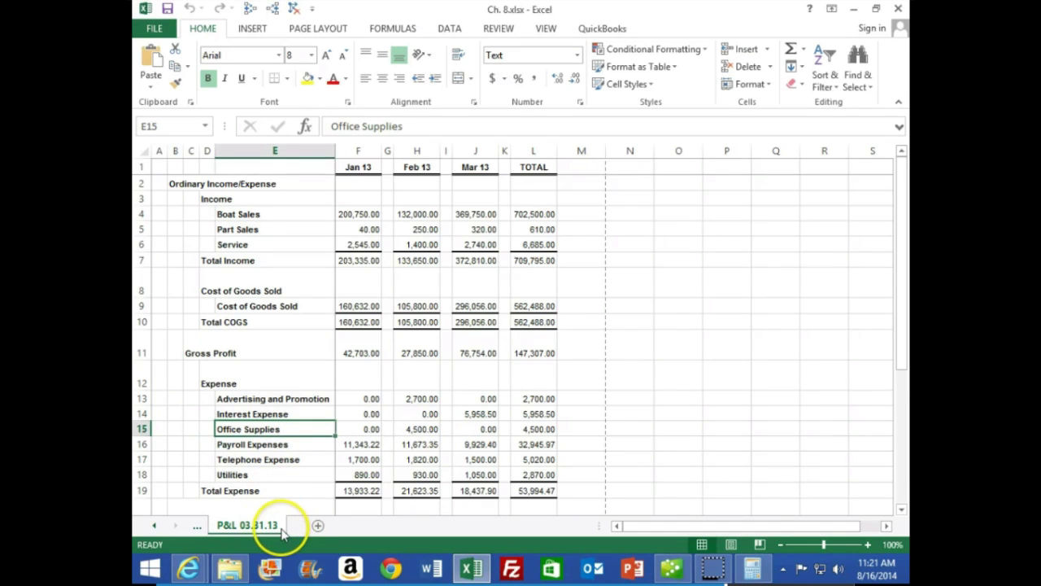
{"action": "left_click", "coordinate": [519, 375]}
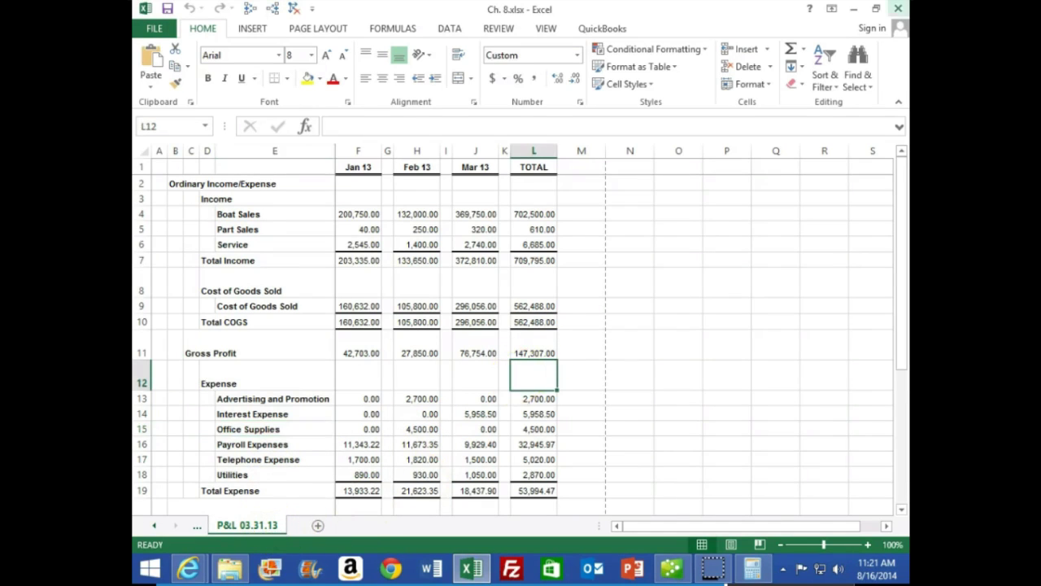
{"action": "left_click", "coordinate": [898, 8]}
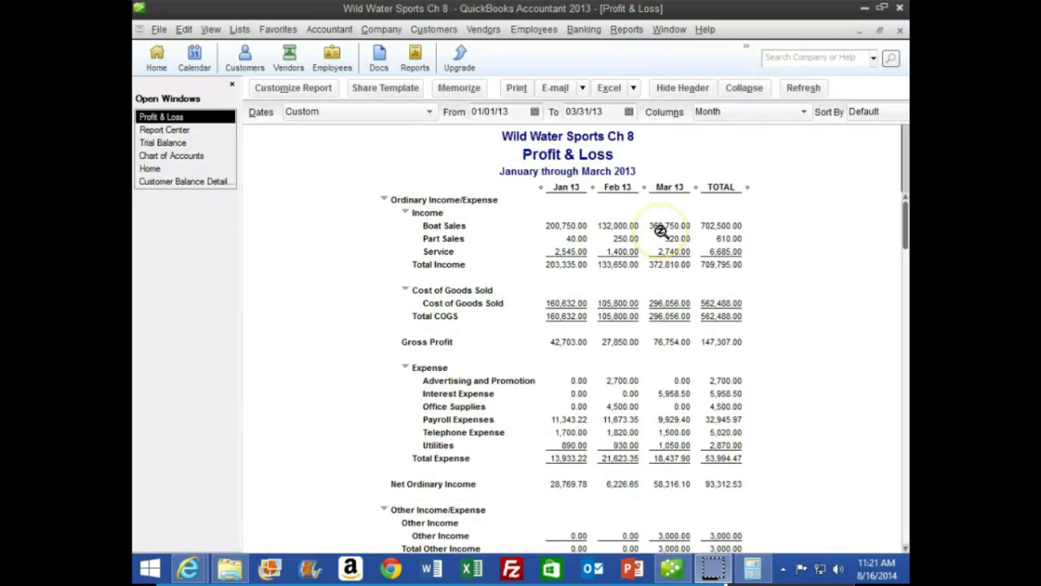
{"action": "left_click", "coordinate": [159, 30]}
{"action": "left_click", "coordinate": [195, 267]}
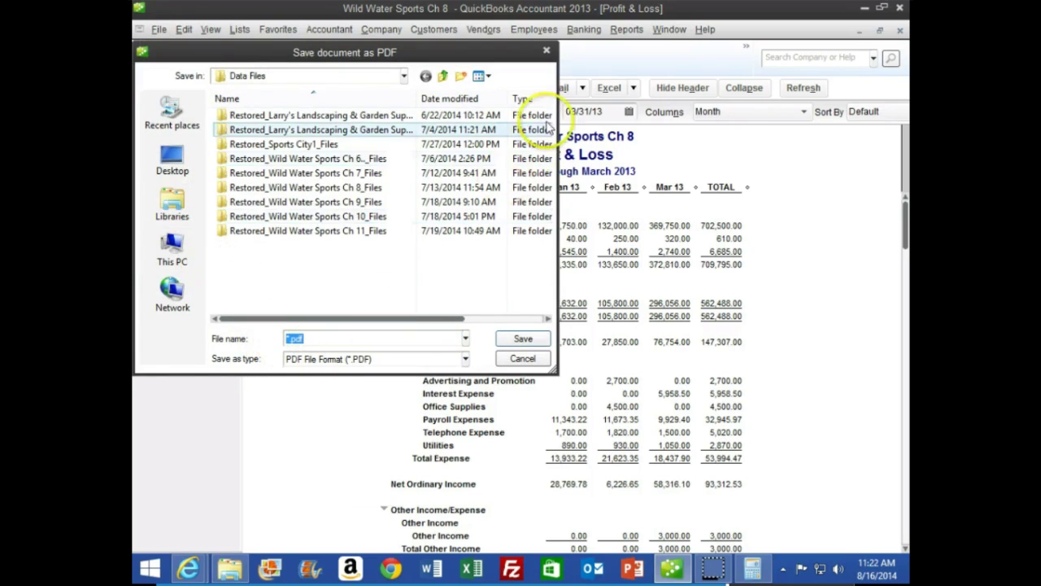
{"action": "left_click", "coordinate": [546, 52]}
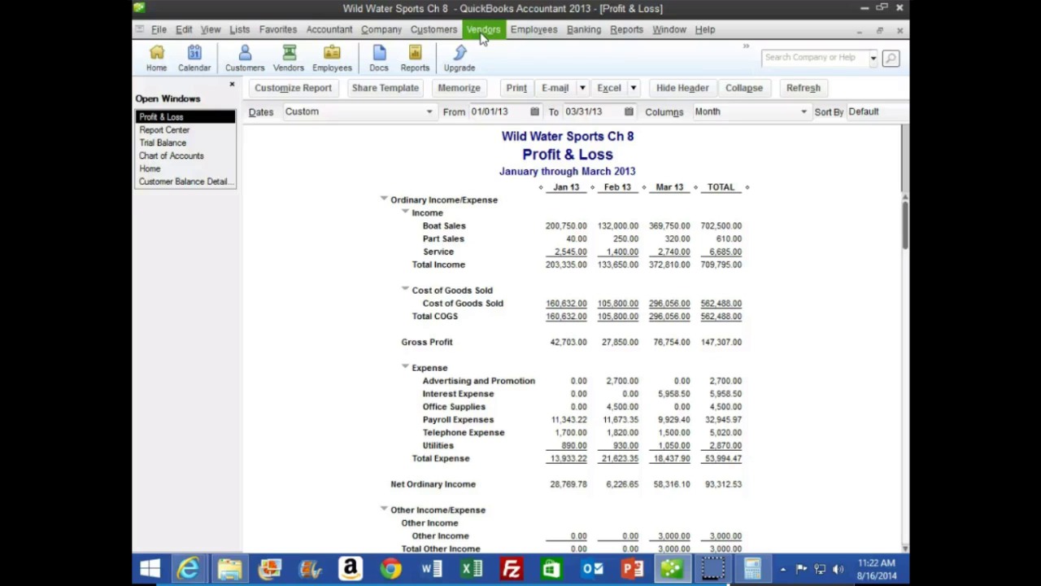
{"action": "left_click", "coordinate": [445, 153]}
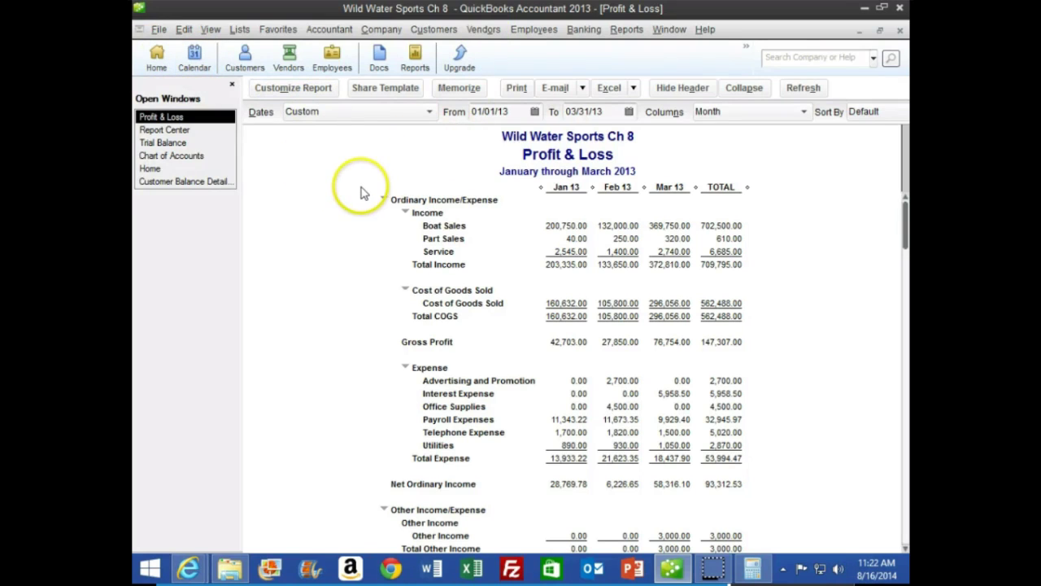
Step: Try printing the Profit & Loss report to a PDF file with CutePDF Writer, then cancel saving the file
{"action": "left_click", "coordinate": [516, 88]}
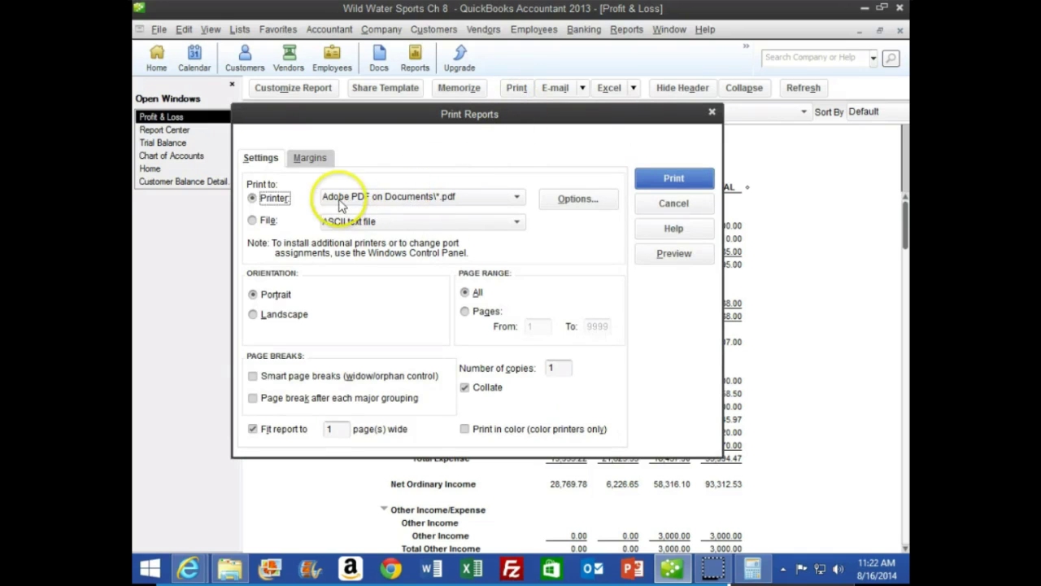
{"action": "left_click", "coordinate": [414, 198]}
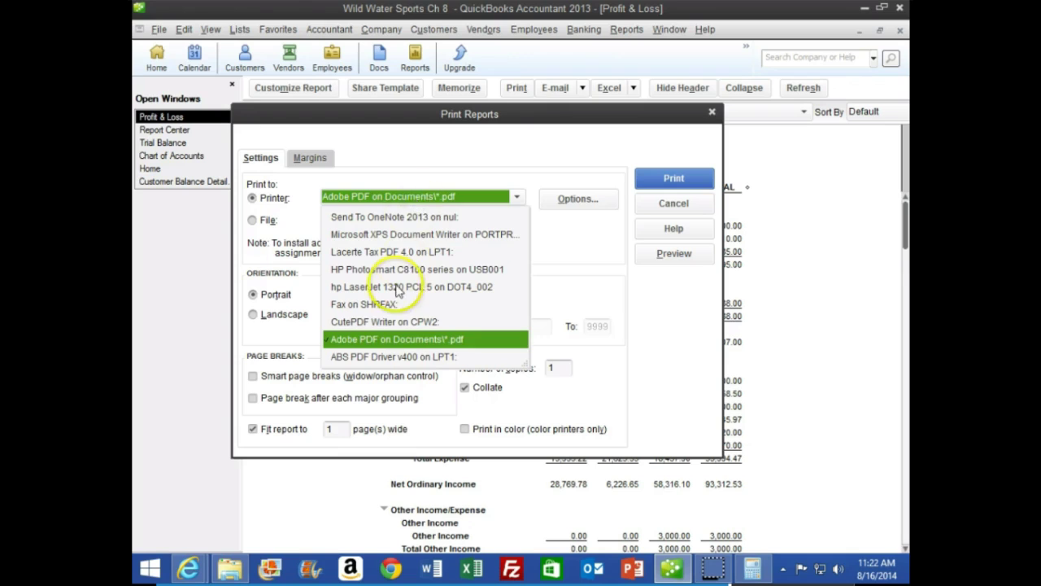
{"action": "left_click", "coordinate": [377, 319]}
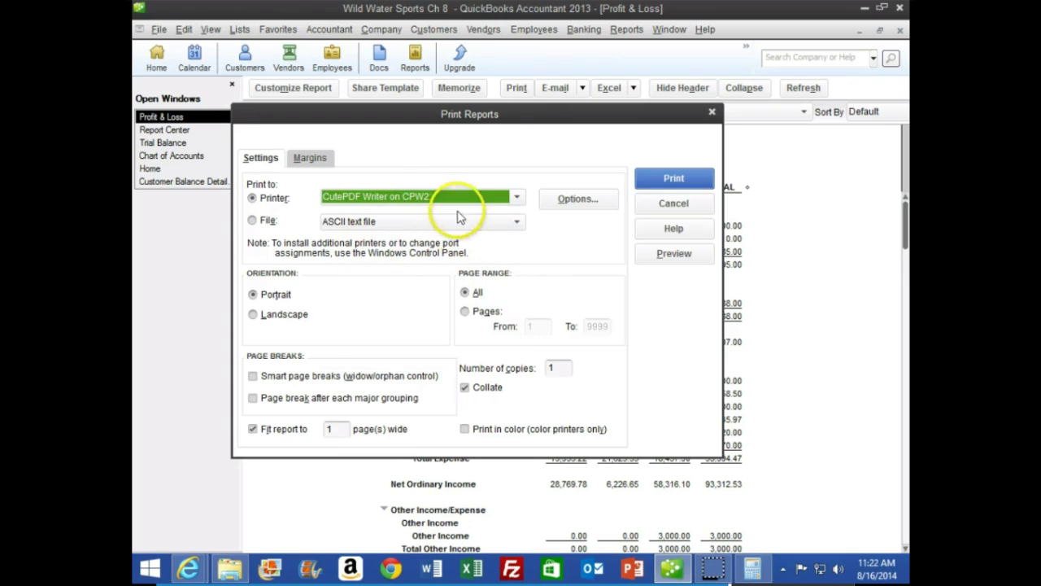
{"action": "left_click", "coordinate": [661, 179]}
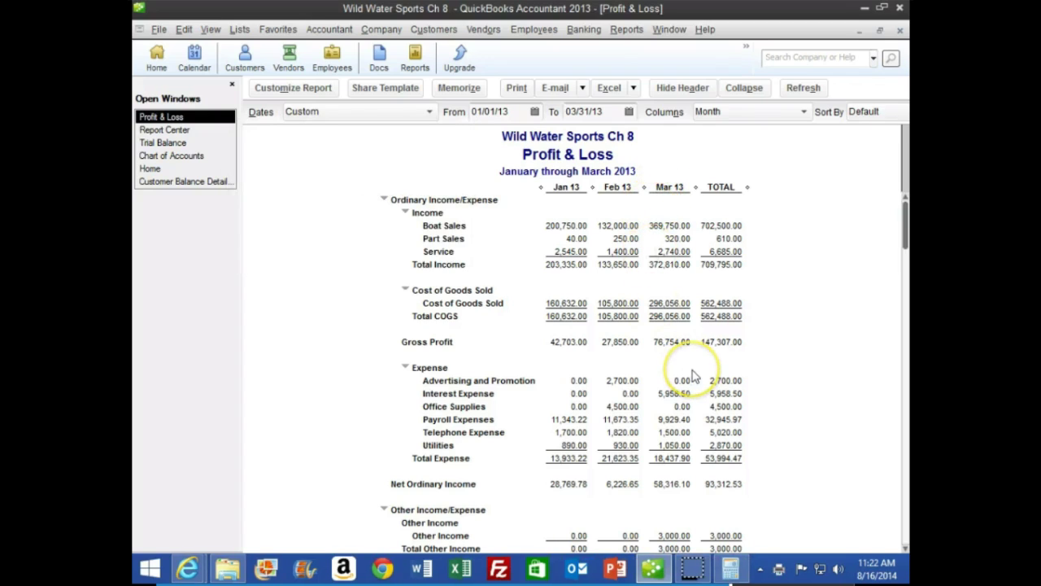
{"action": "left_click", "coordinate": [865, 8]}
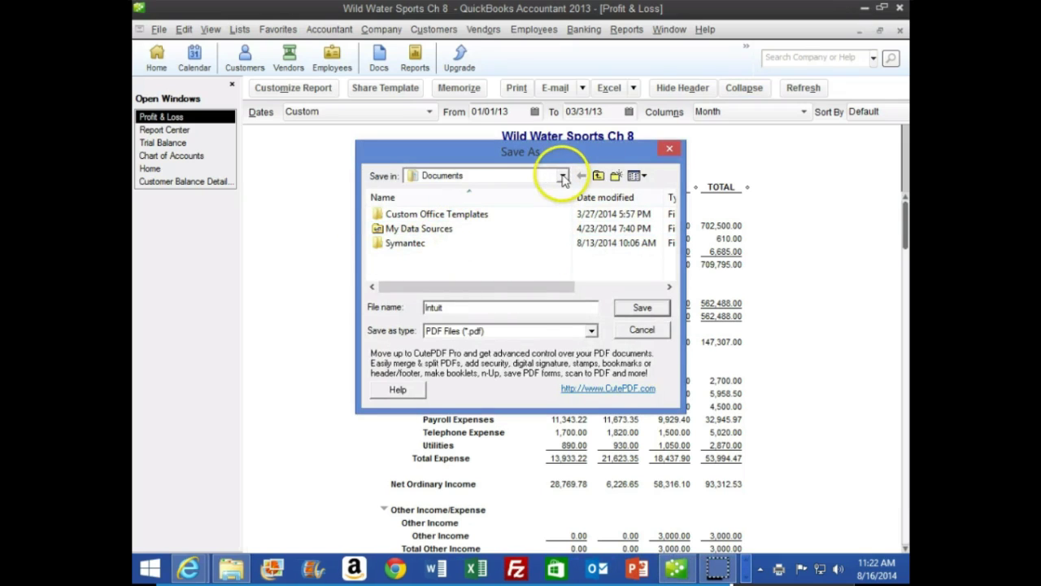
{"action": "left_click", "coordinate": [671, 149]}
Step: Switch to the browser textbook and read step 9 and Figure 8.26 on page 245 about moving an account
{"action": "mouse_move", "coordinate": [189, 568]}
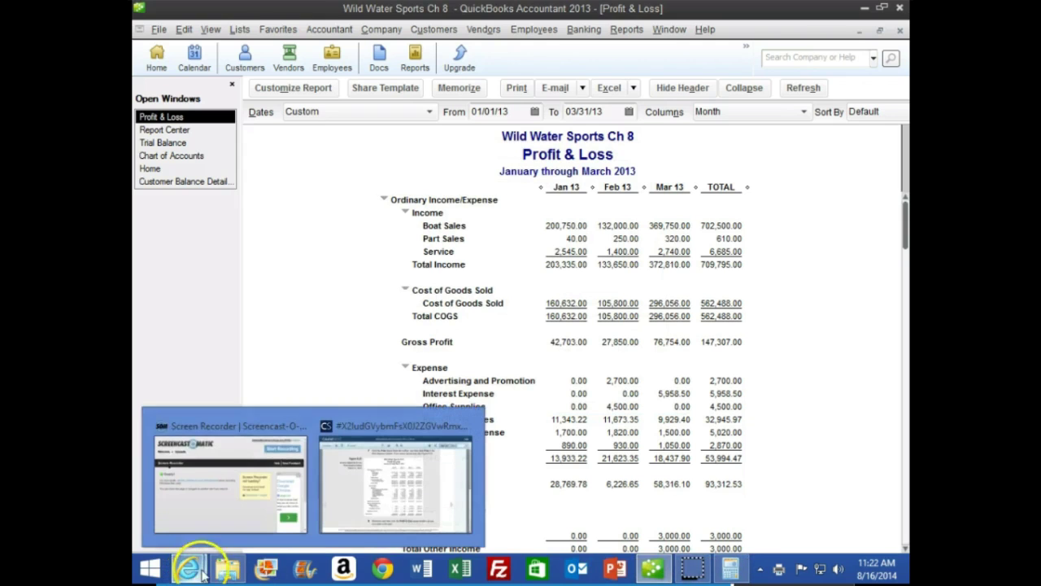
{"action": "left_click", "coordinate": [376, 479]}
{"action": "scroll", "coordinate": [374, 405], "scroll_direction": "up", "scroll_amount": 3}
{"action": "scroll", "coordinate": [415, 418], "scroll_direction": "down", "scroll_amount": 3}
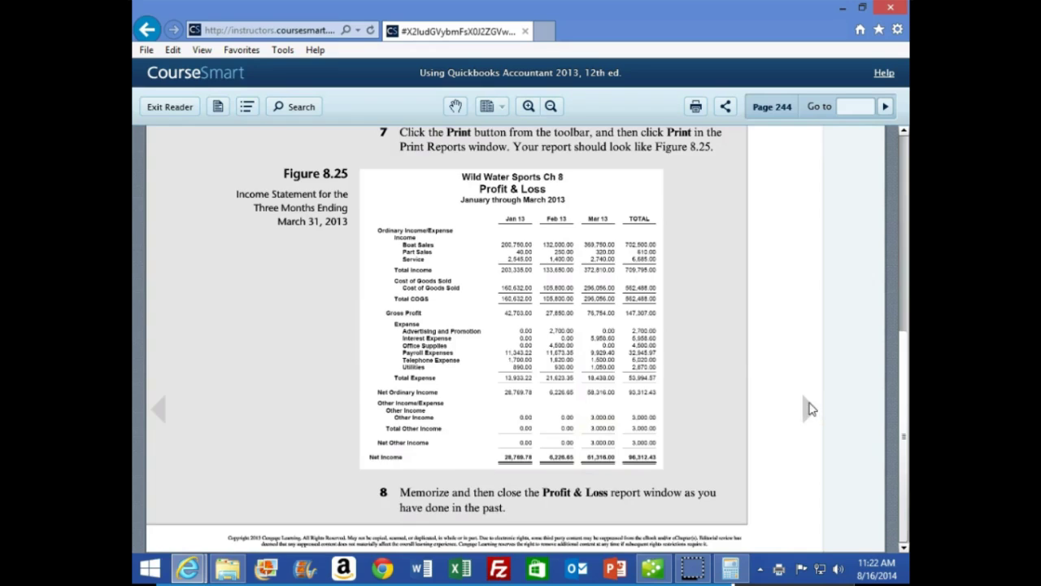
{"action": "left_click", "coordinate": [809, 409]}
{"action": "scroll", "coordinate": [446, 436], "scroll_direction": "down", "scroll_amount": 1}
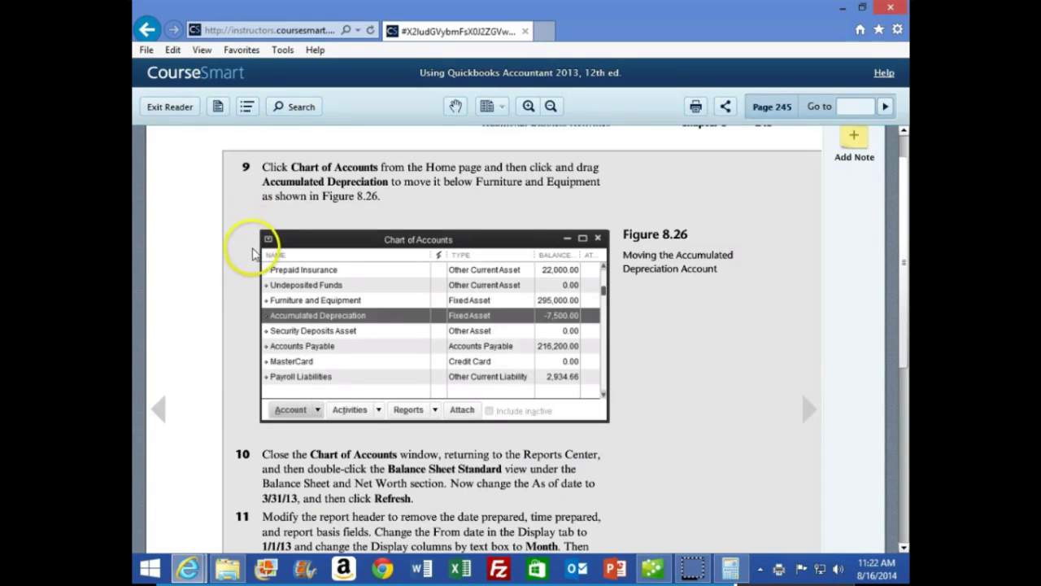
Step: Return to QuickBooks and move the Accumulated Depreciation account directly below Furniture and Equipment in the Chart of Accounts
{"action": "left_click", "coordinate": [653, 568]}
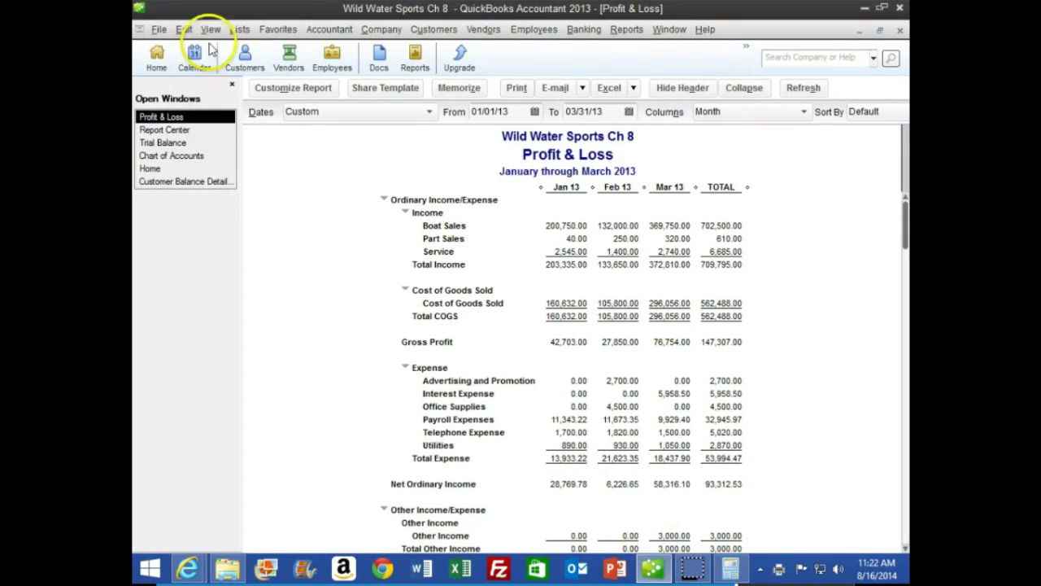
{"action": "left_click", "coordinate": [238, 30]}
{"action": "left_click", "coordinate": [244, 51]}
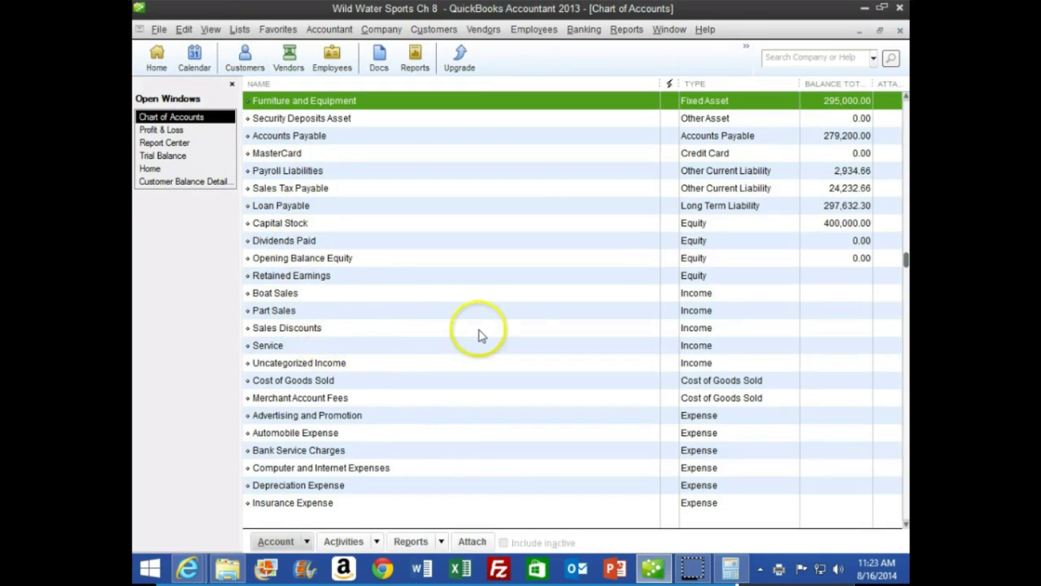
{"action": "scroll", "coordinate": [691, 204], "scroll_direction": "up", "scroll_amount": 2}
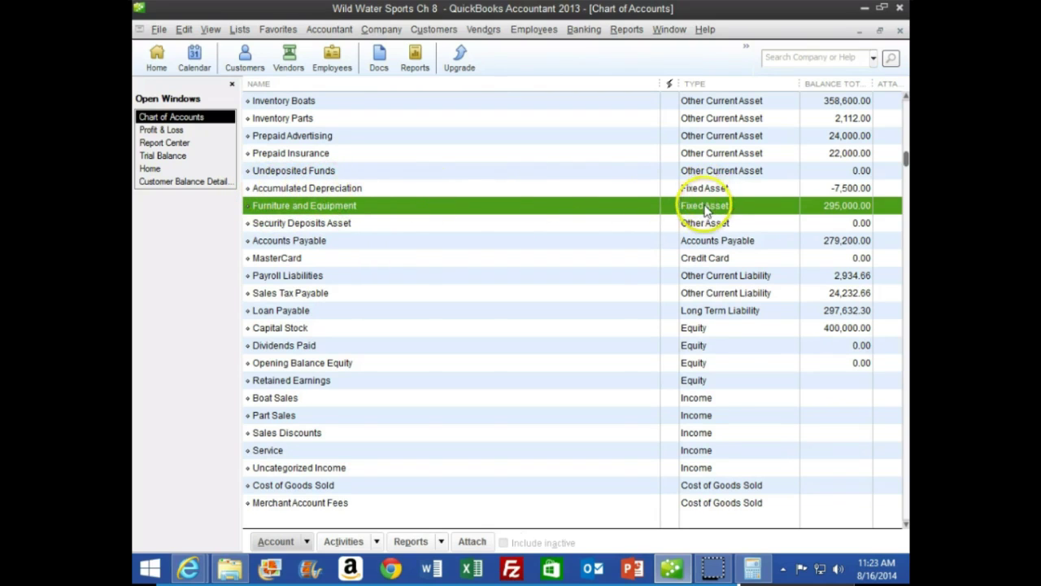
{"action": "left_click", "coordinate": [285, 189]}
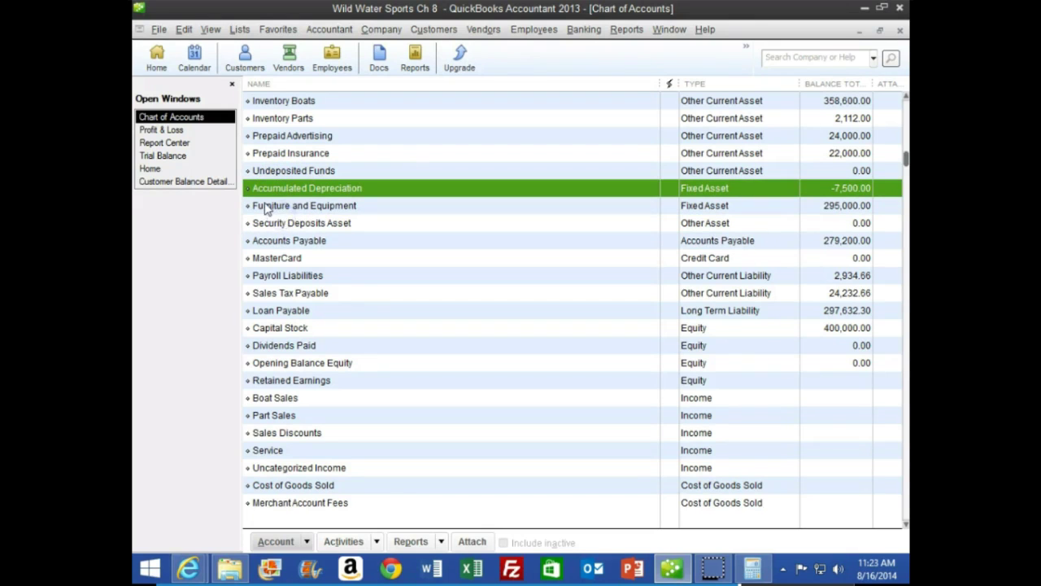
{"action": "left_click_drag", "start_coordinate": [247, 189], "coordinate": [249, 210]}
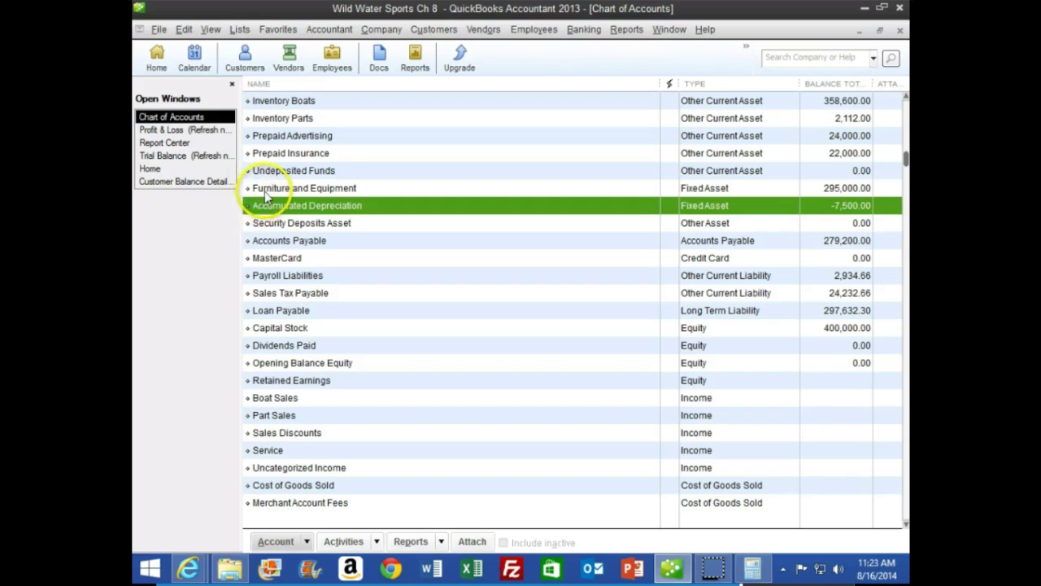
{"action": "left_click", "coordinate": [274, 190]}
{"action": "left_click", "coordinate": [280, 208]}
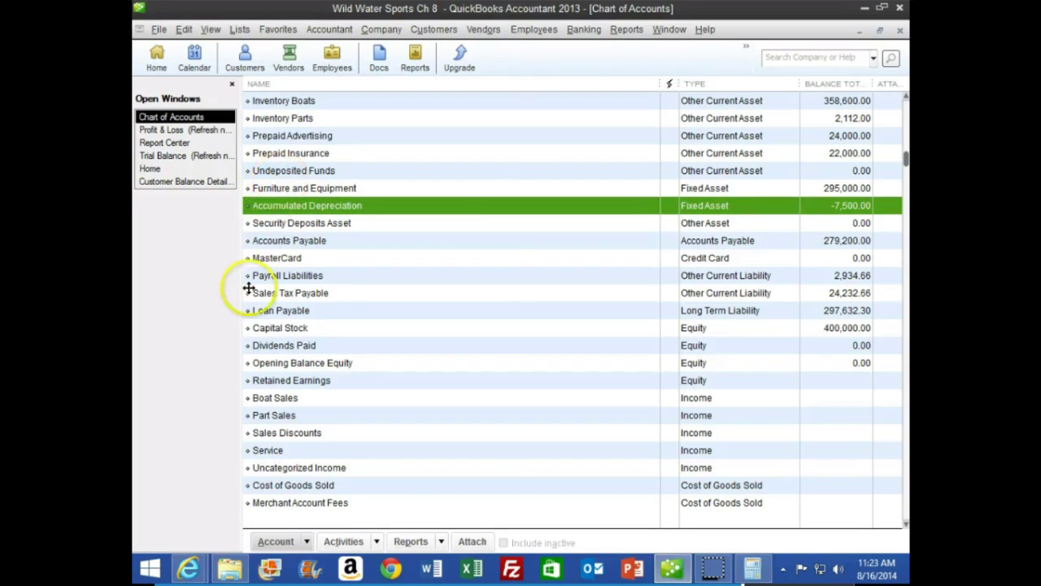
Step: Switch to the browser textbook and read steps 10 to 15 on page 245 about the Balance Sheet Standard report
{"action": "left_click", "coordinate": [189, 566]}
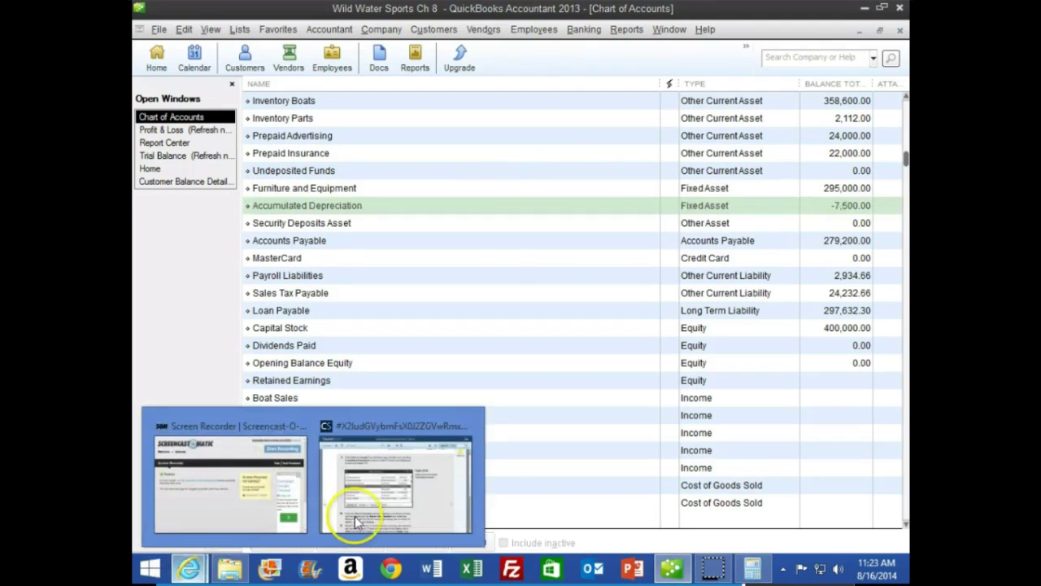
{"action": "left_click", "coordinate": [353, 515]}
{"action": "scroll", "coordinate": [390, 366], "scroll_direction": "down", "scroll_amount": 3}
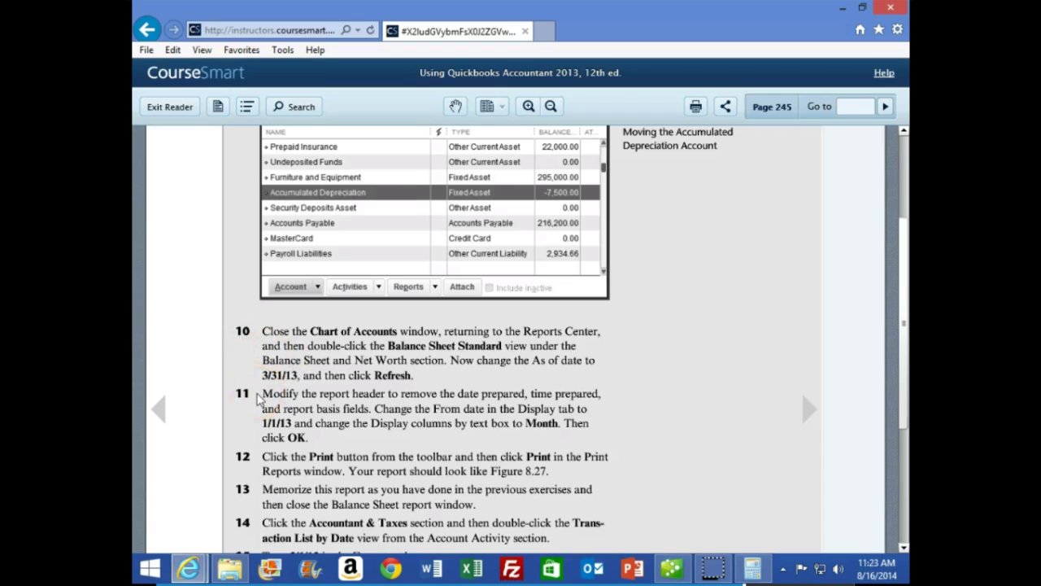
{"action": "scroll", "coordinate": [258, 396], "scroll_direction": "down", "scroll_amount": 1}
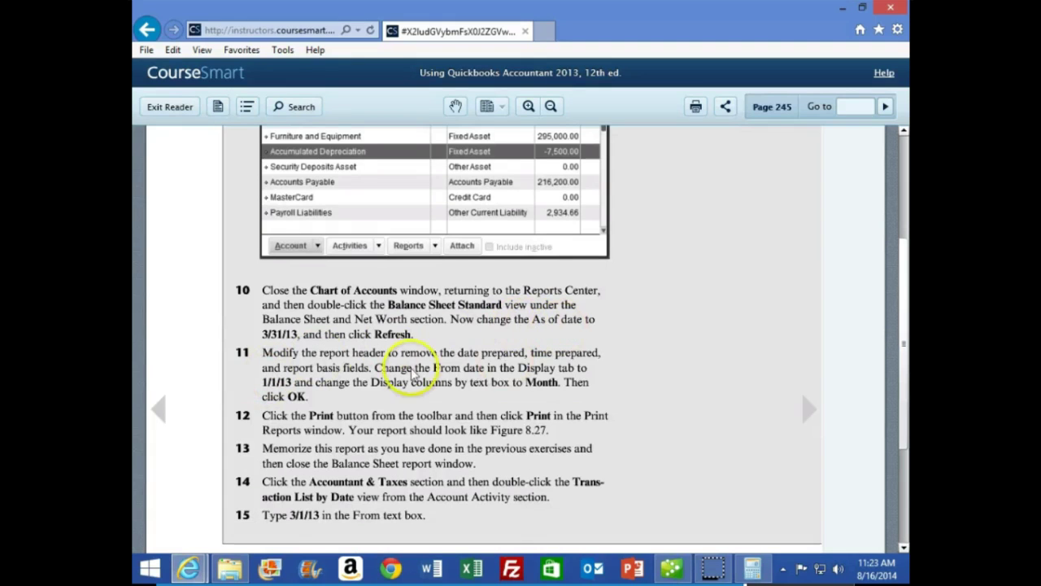
Step: Switch from the browser textbook to QuickBooks and close the Chart of Accounts window
{"action": "scroll", "coordinate": [249, 390], "scroll_direction": "down", "scroll_amount": 1}
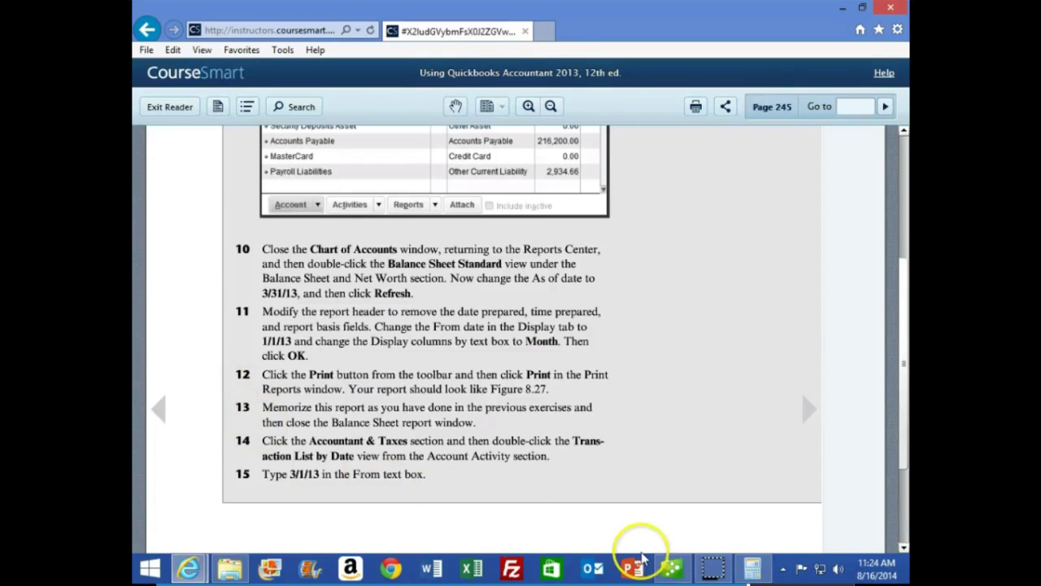
{"action": "left_click", "coordinate": [672, 567]}
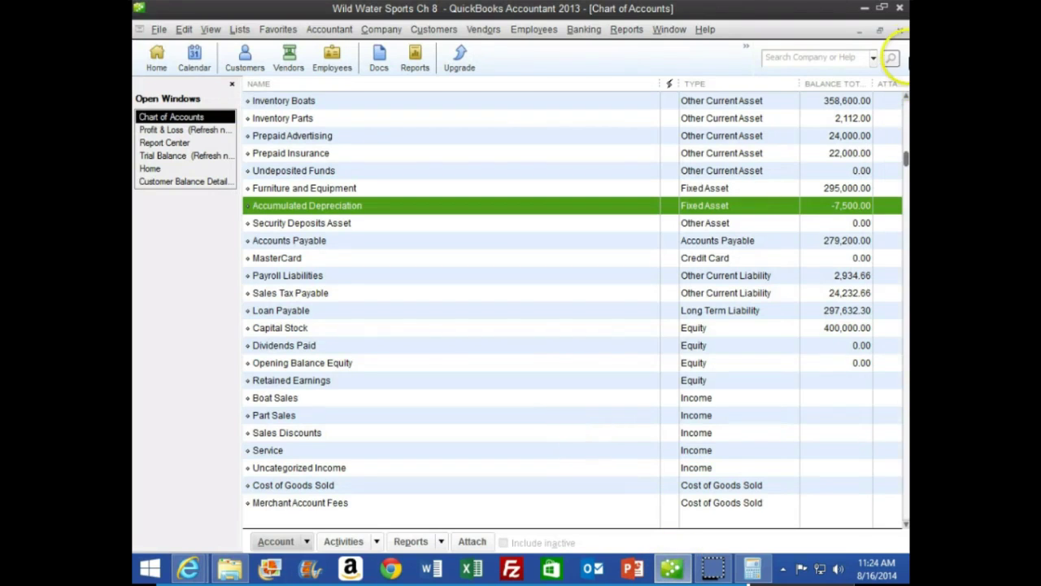
{"action": "left_click", "coordinate": [900, 30]}
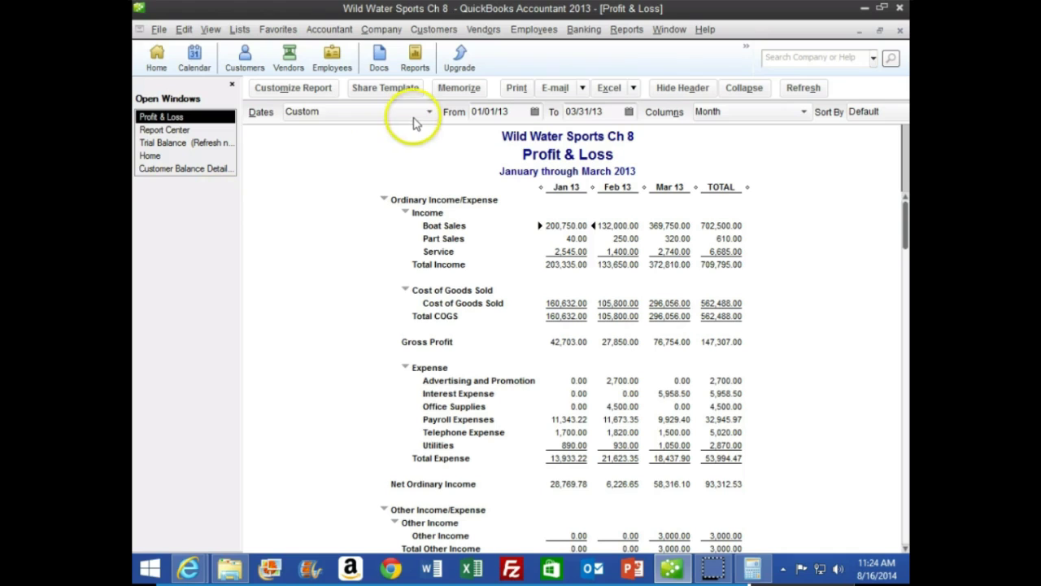
Step: Run the Balance Sheet Standard report from the Company & Financial reports in the Report Center
{"action": "left_click", "coordinate": [627, 29]}
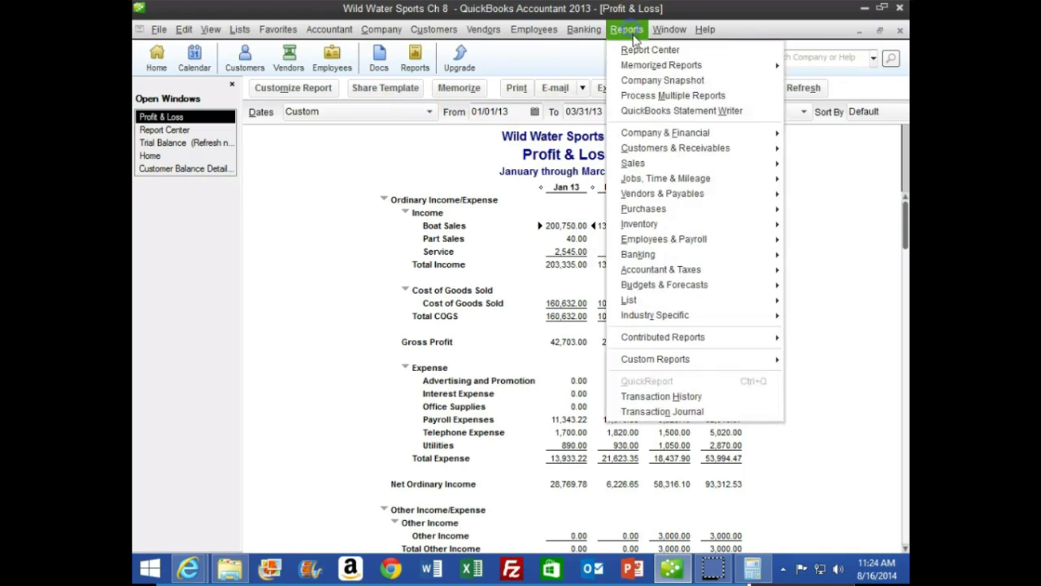
{"action": "left_click", "coordinate": [638, 47]}
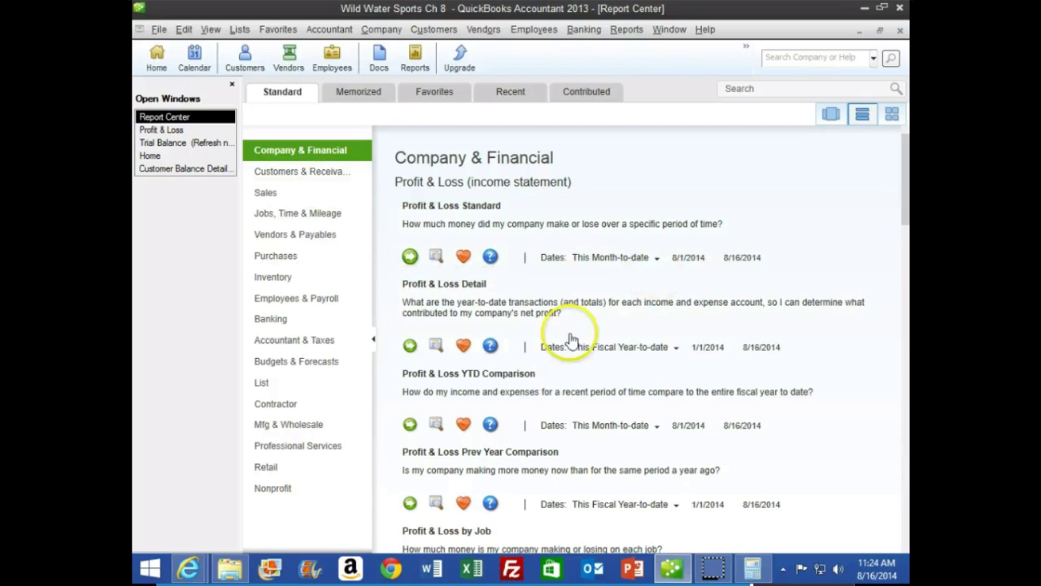
{"action": "left_click_drag", "start_coordinate": [905, 191], "coordinate": [905, 376]}
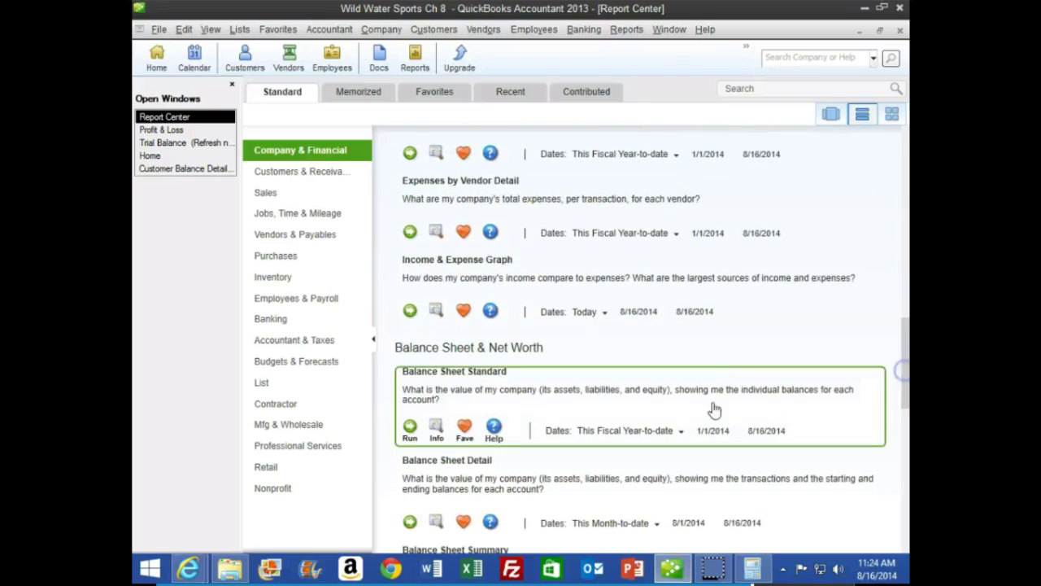
{"action": "left_click", "coordinate": [411, 427]}
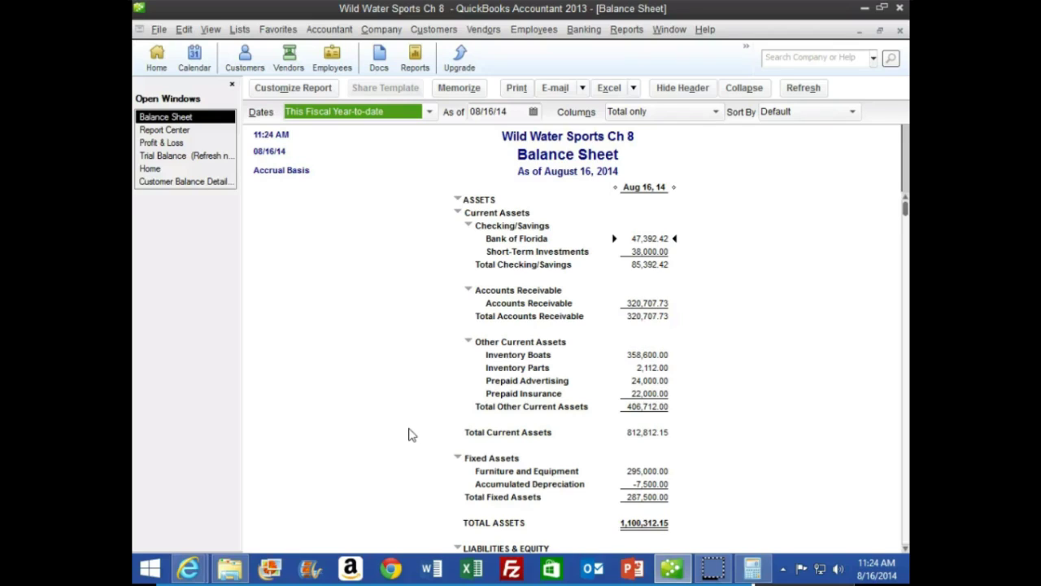
Step: Set the Balance Sheet report's As of date to 03/31/13
{"action": "left_click", "coordinate": [346, 402]}
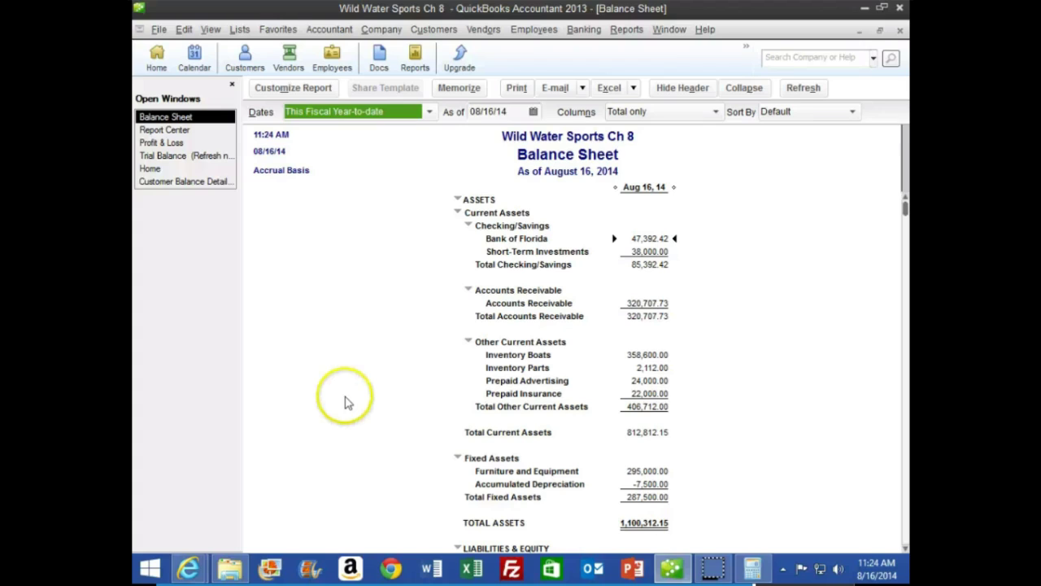
{"action": "key", "text": "Tab"}
{"action": "type", "text": "03"}
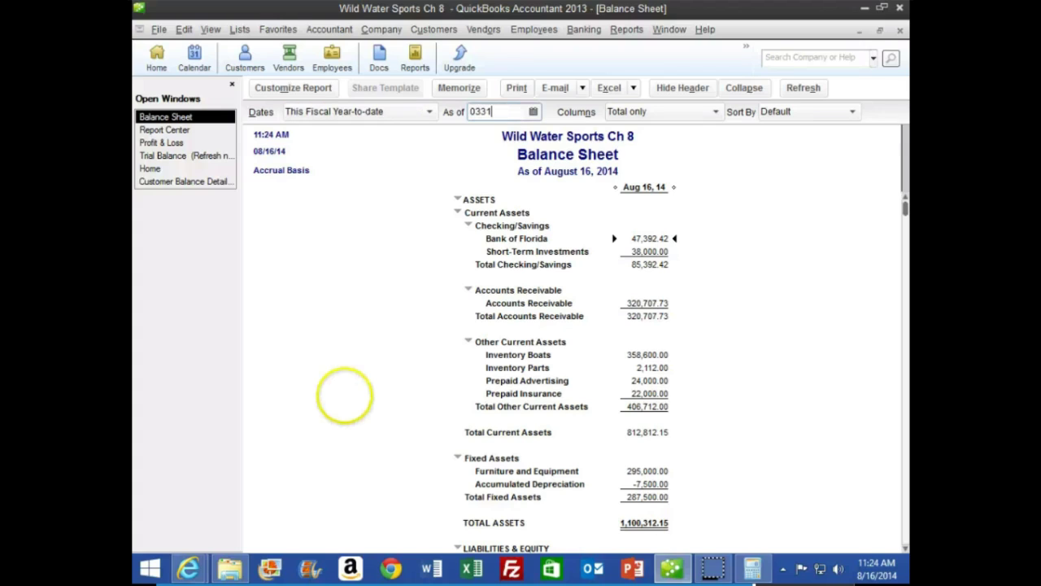
{"action": "key", "text": "Tab"}
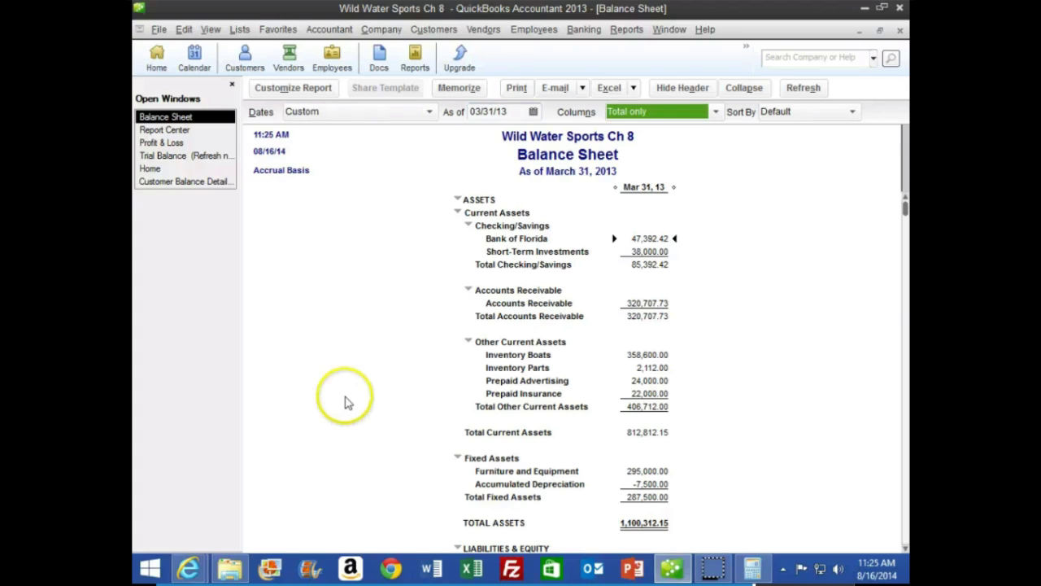
{"action": "left_click", "coordinate": [588, 254]}
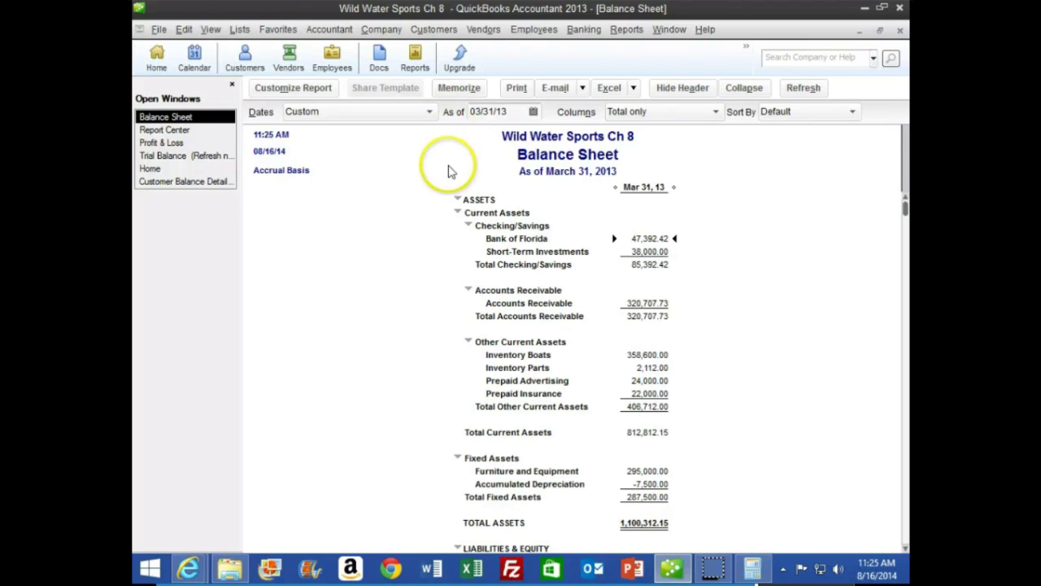
Step: Customize the Balance Sheet header to leave out the date prepared, time prepared and report basis
{"action": "left_click", "coordinate": [307, 95]}
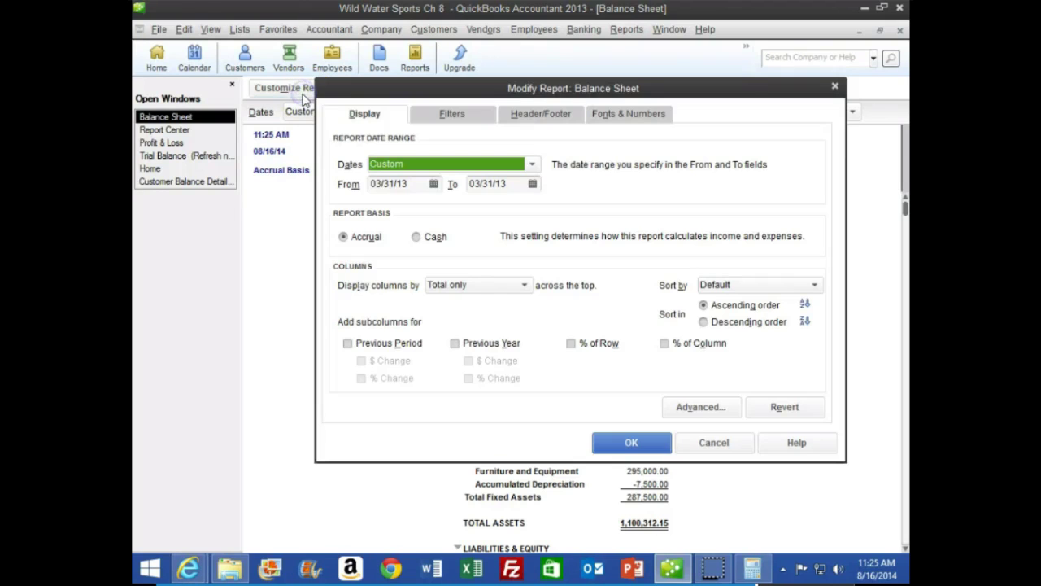
{"action": "left_click", "coordinate": [549, 118]}
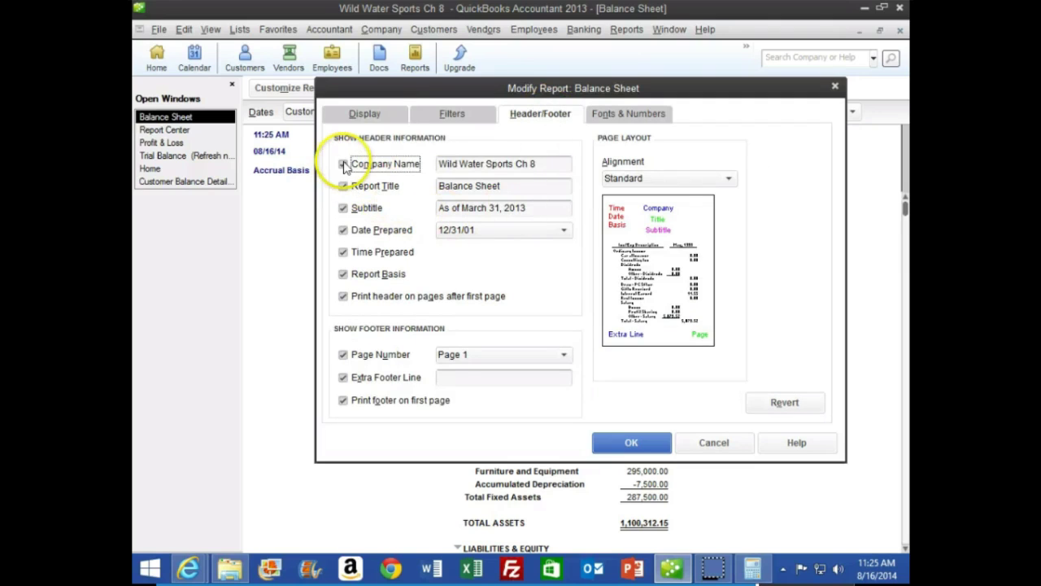
{"action": "left_click", "coordinate": [343, 230]}
{"action": "left_click", "coordinate": [342, 252]}
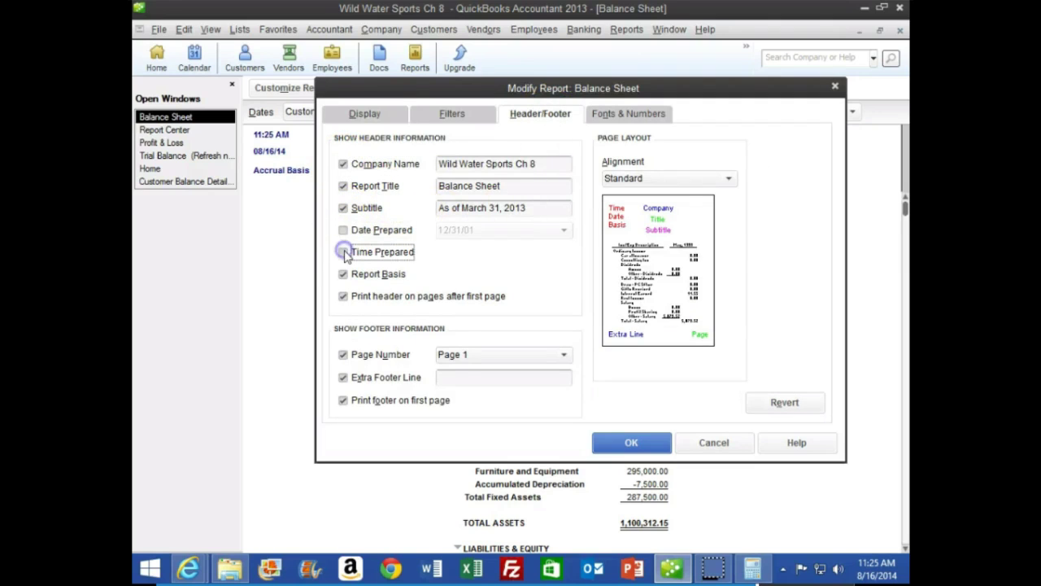
{"action": "left_click", "coordinate": [342, 274]}
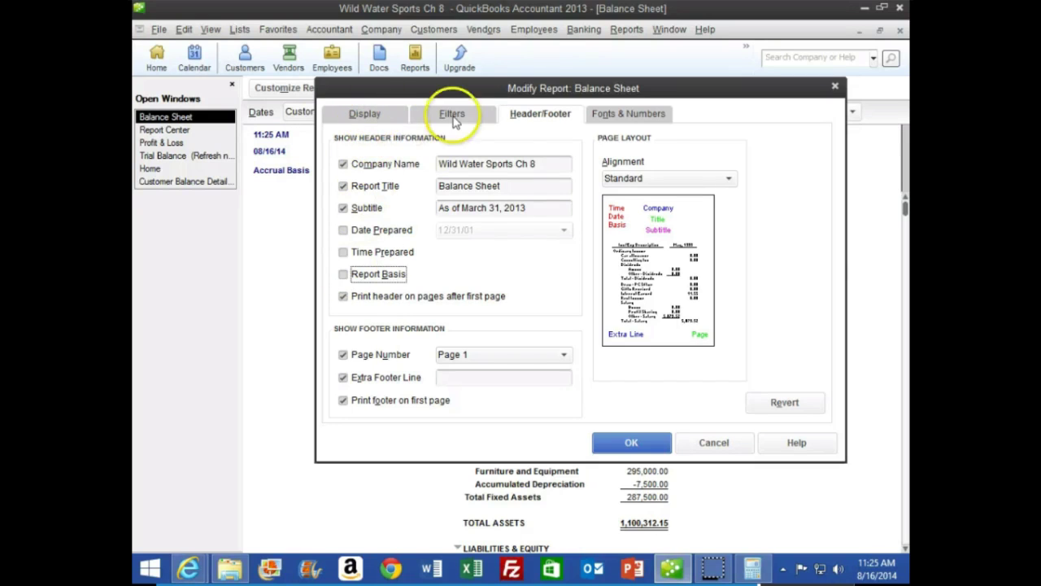
Step: Set the Balance Sheet's From date to 01/01/13, display columns by Month, and apply the report changes
{"action": "left_click", "coordinate": [378, 112]}
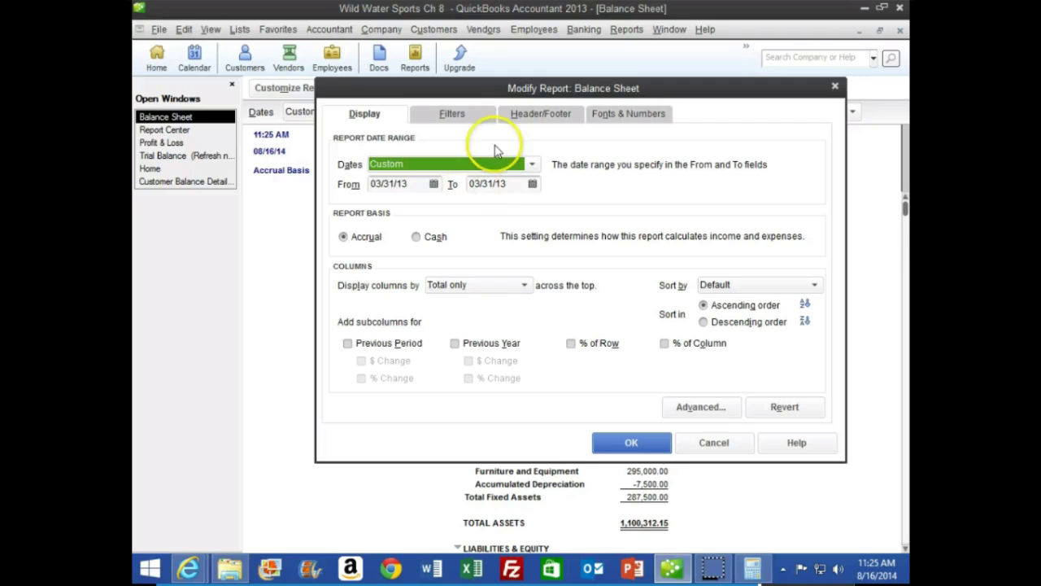
{"action": "left_click_drag", "start_coordinate": [503, 94], "coordinate": [491, 149]}
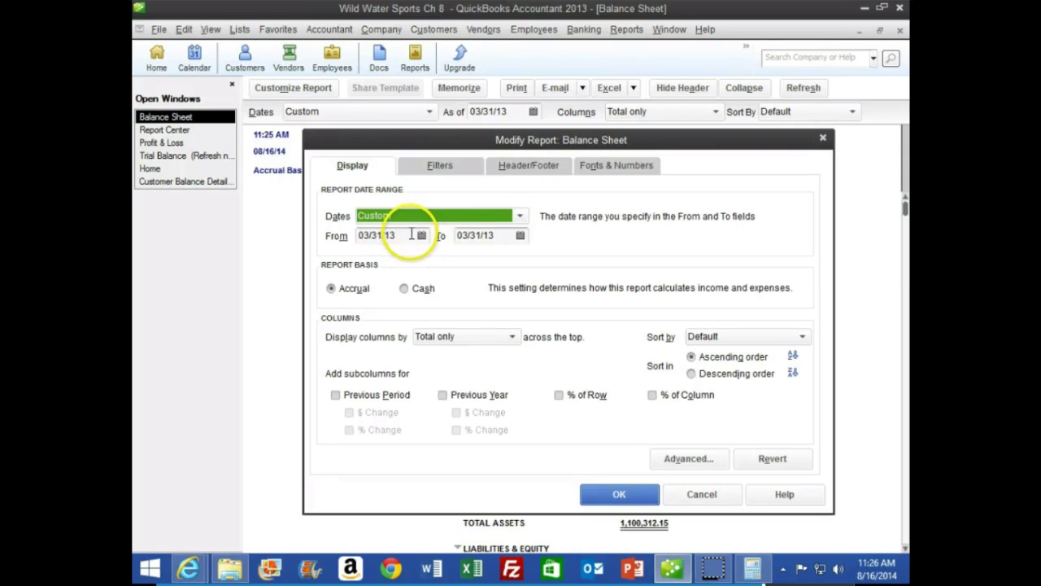
{"action": "left_click", "coordinate": [332, 236]}
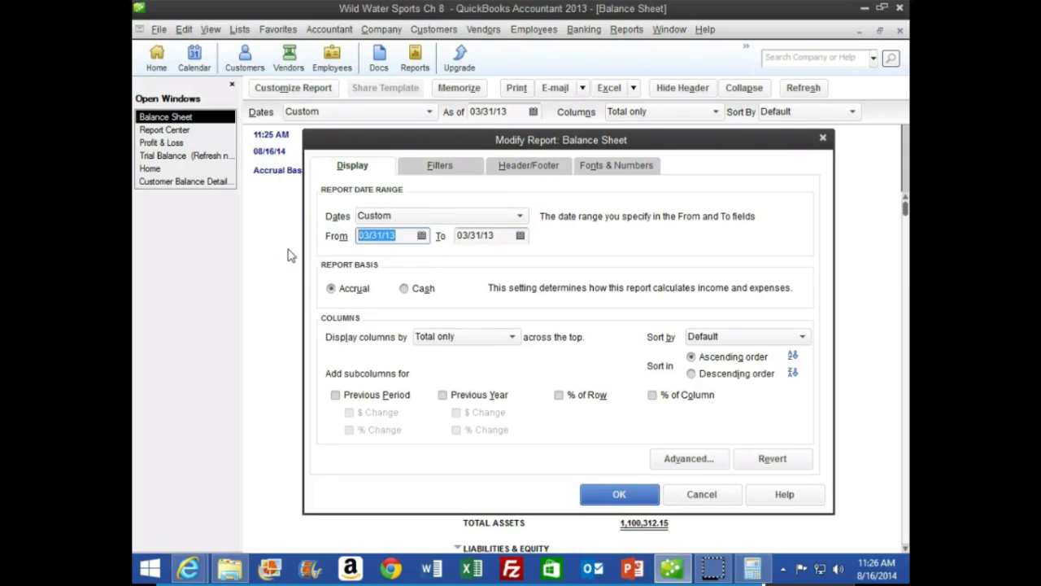
{"action": "type", "text": "01"}
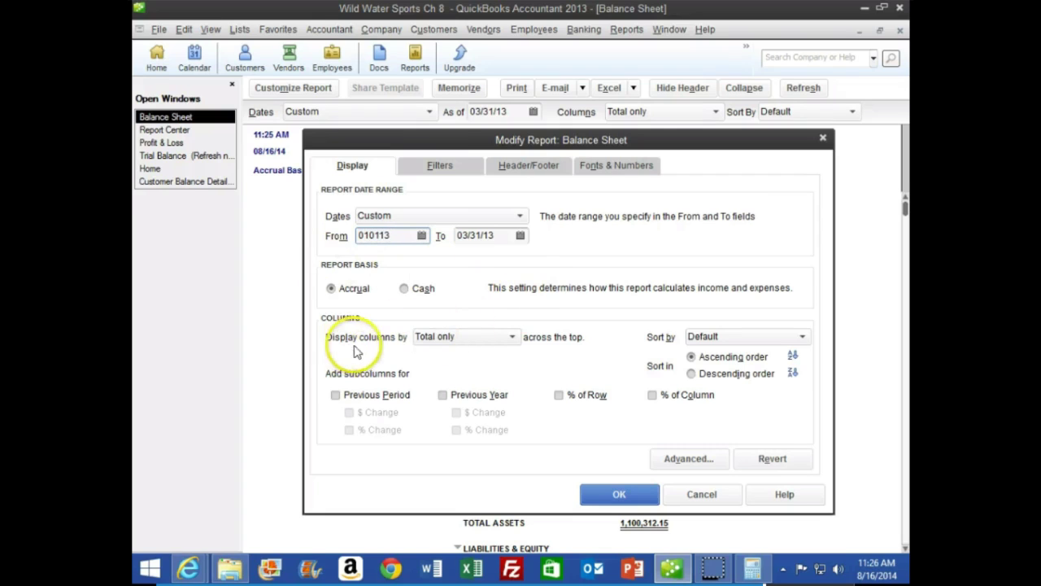
{"action": "left_click", "coordinate": [513, 337]}
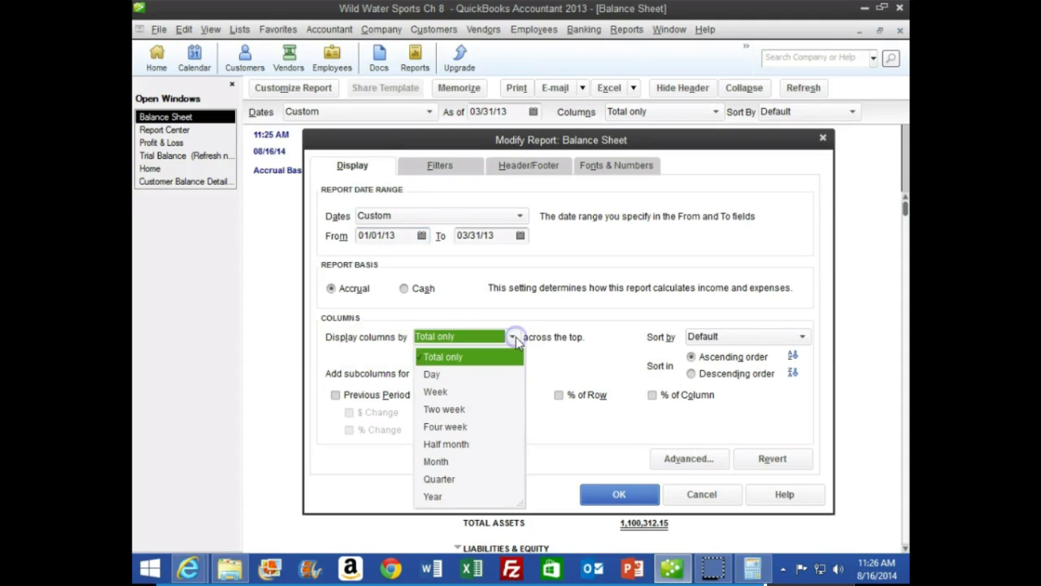
{"action": "left_click", "coordinate": [439, 461]}
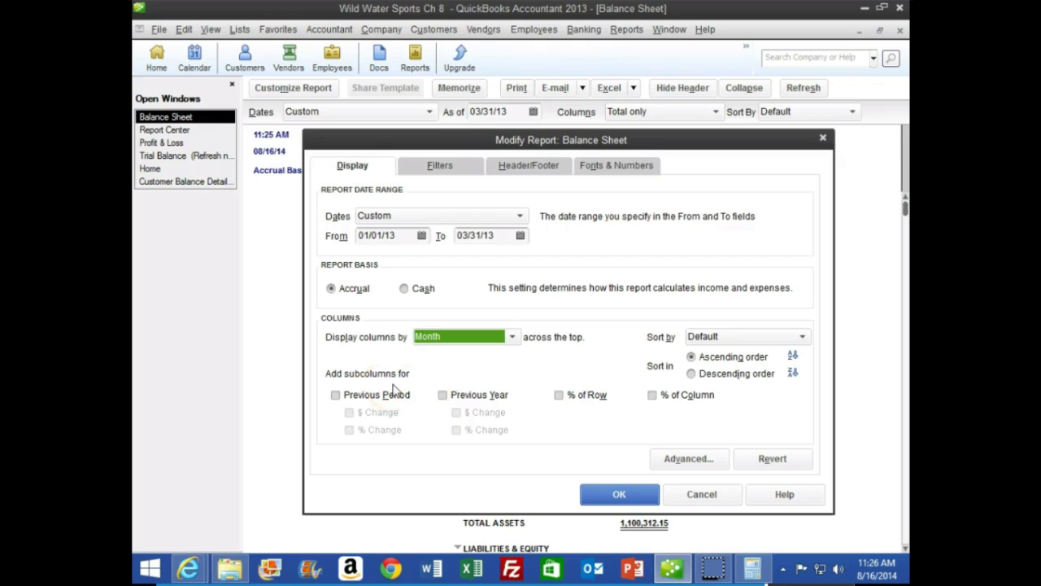
{"action": "left_click", "coordinate": [618, 494]}
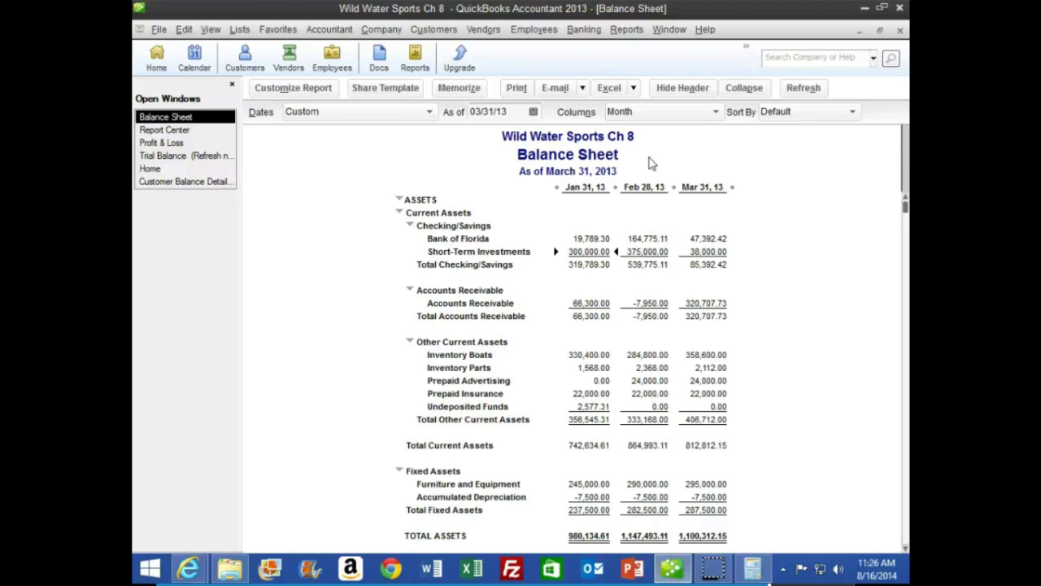
Step: Export the Balance Sheet to a new worksheet in the existing workbook Ch. 8.xlsx in the desktop's AC1320 Quickbooks folder
{"action": "scroll", "coordinate": [537, 425], "scroll_direction": "down", "scroll_amount": 1}
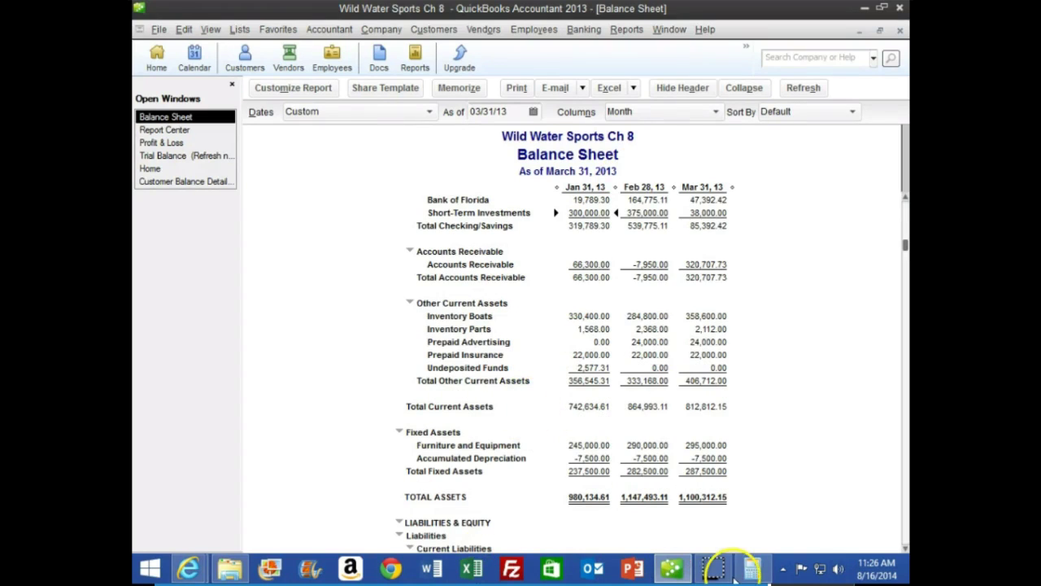
{"action": "scroll", "coordinate": [287, 316], "scroll_direction": "up", "scroll_amount": 1}
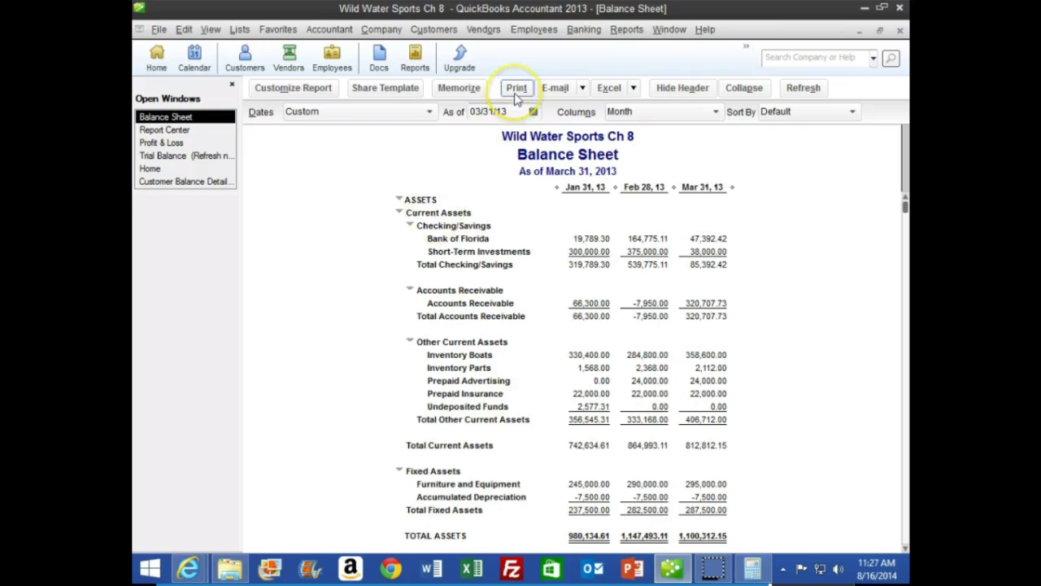
{"action": "left_click", "coordinate": [632, 88]}
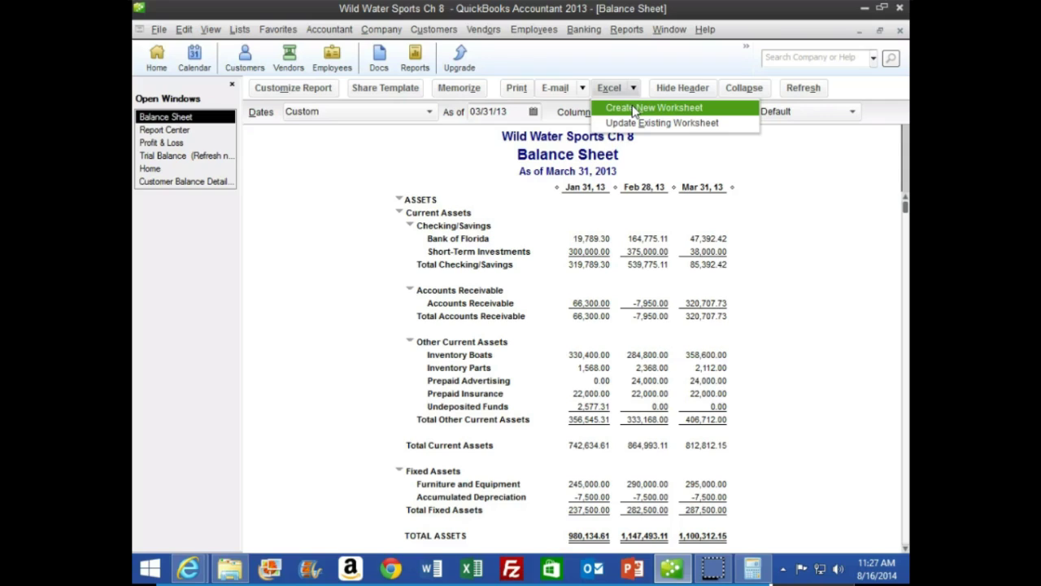
{"action": "left_click", "coordinate": [633, 110]}
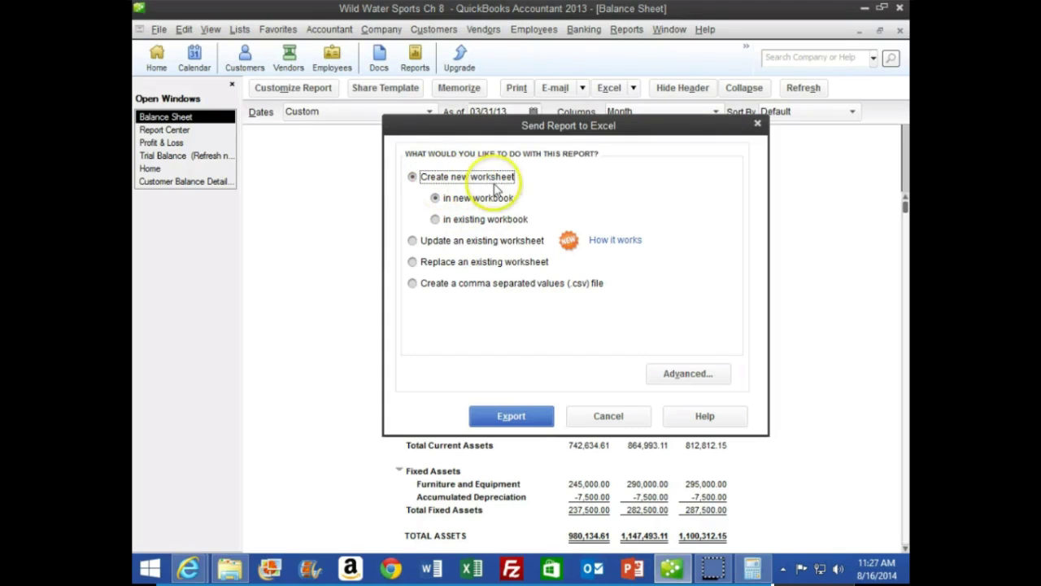
{"action": "left_click", "coordinate": [436, 221]}
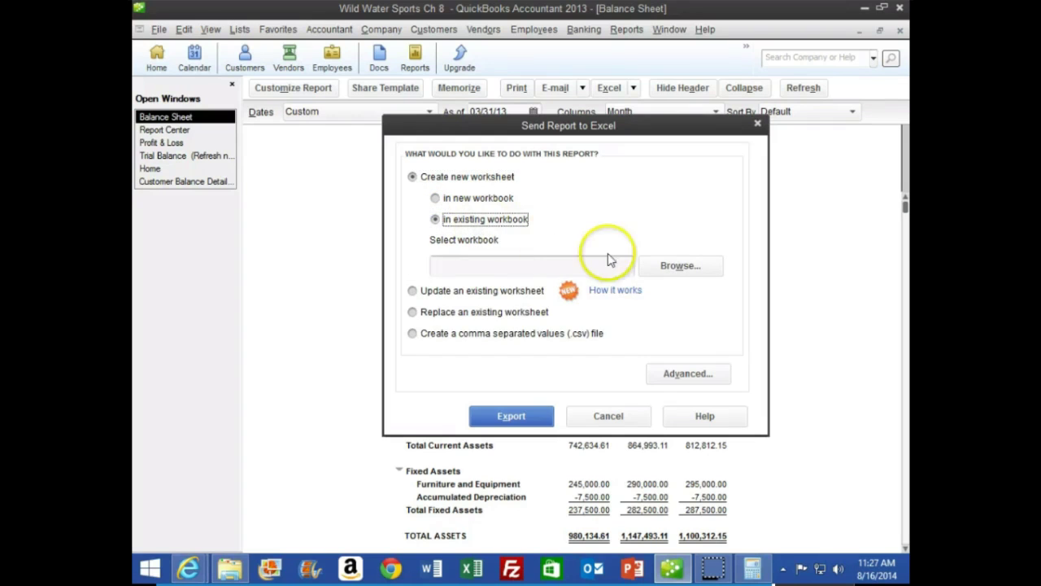
{"action": "left_click", "coordinate": [662, 266]}
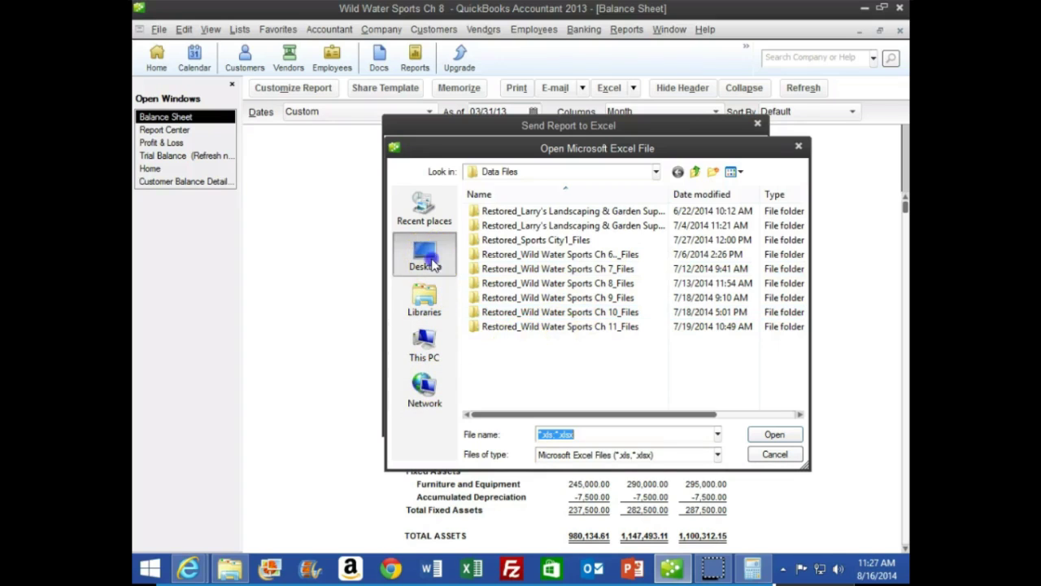
{"action": "left_click", "coordinate": [429, 261]}
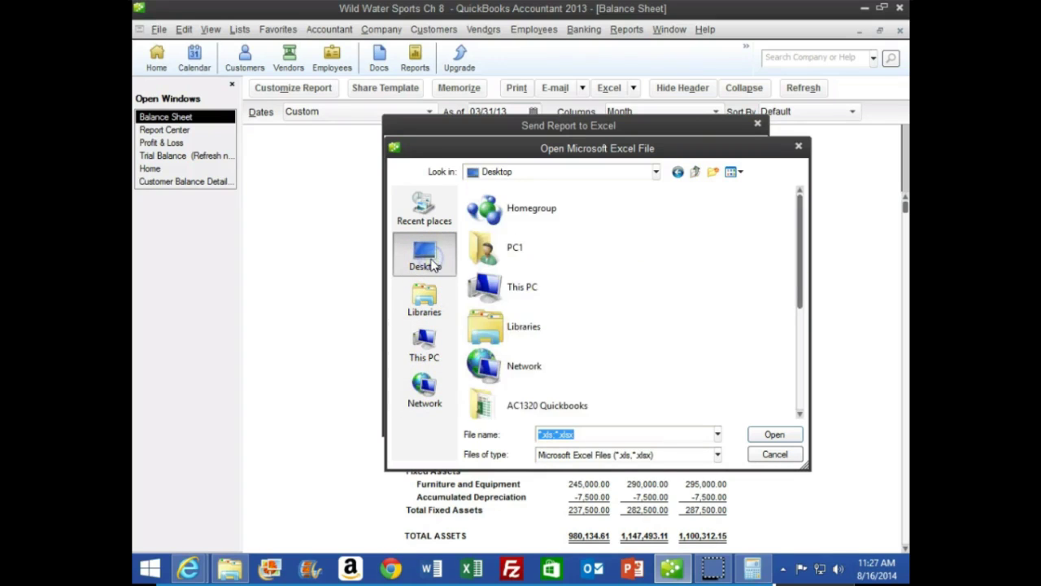
{"action": "double_click", "coordinate": [509, 407]}
{"action": "left_click", "coordinate": [489, 321]}
{"action": "double_click", "coordinate": [489, 316]}
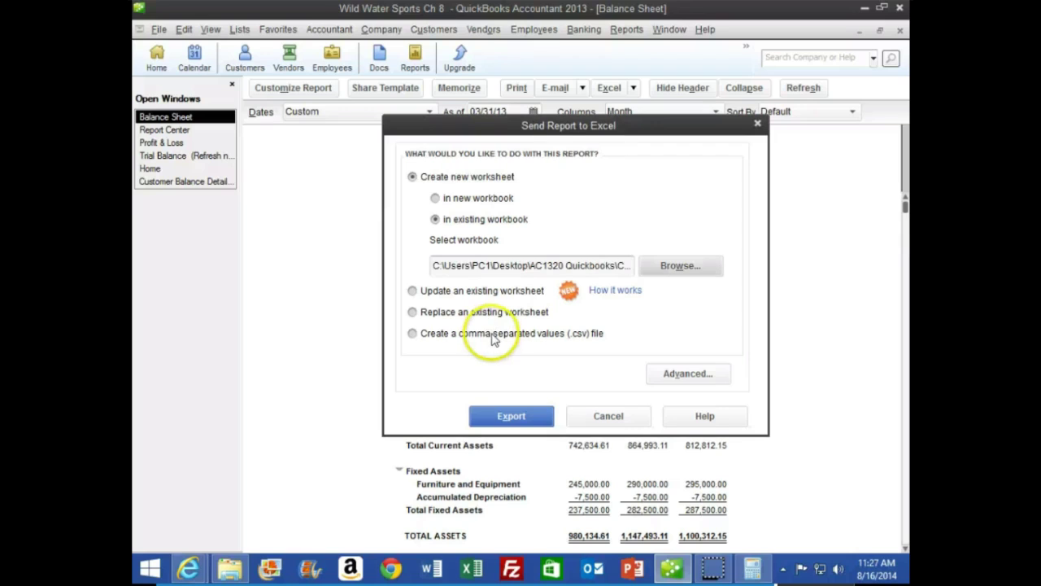
{"action": "left_click", "coordinate": [498, 423]}
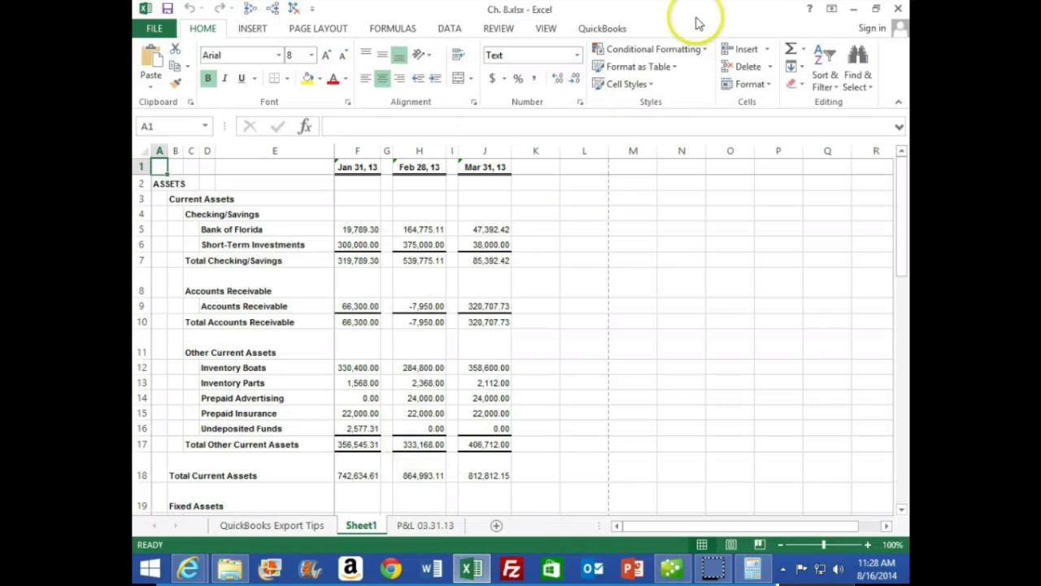
Step: In Excel, rename the QuickBooks Export Tips worksheet as Balance Sheet 03.31.13 and maximize the workbook window
{"action": "left_click_drag", "start_coordinate": [688, 7], "coordinate": [567, 259]}
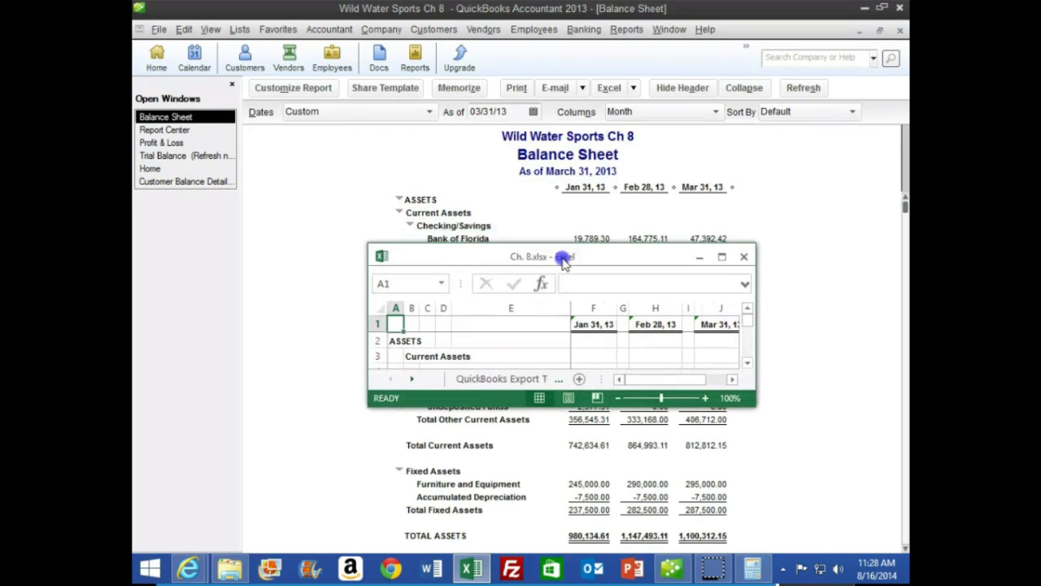
{"action": "left_click", "coordinate": [504, 379]}
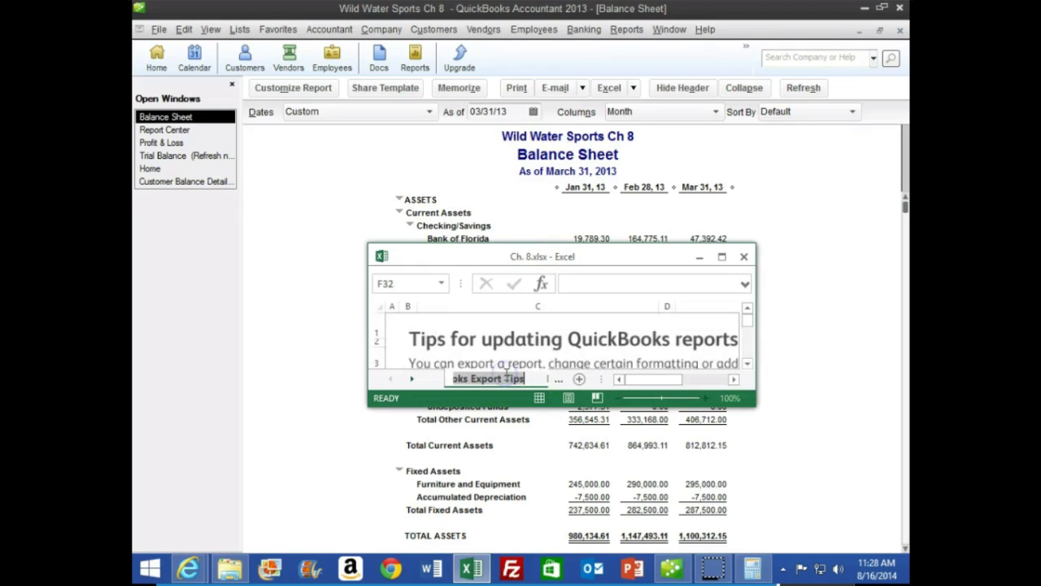
{"action": "left_click", "coordinate": [445, 303]}
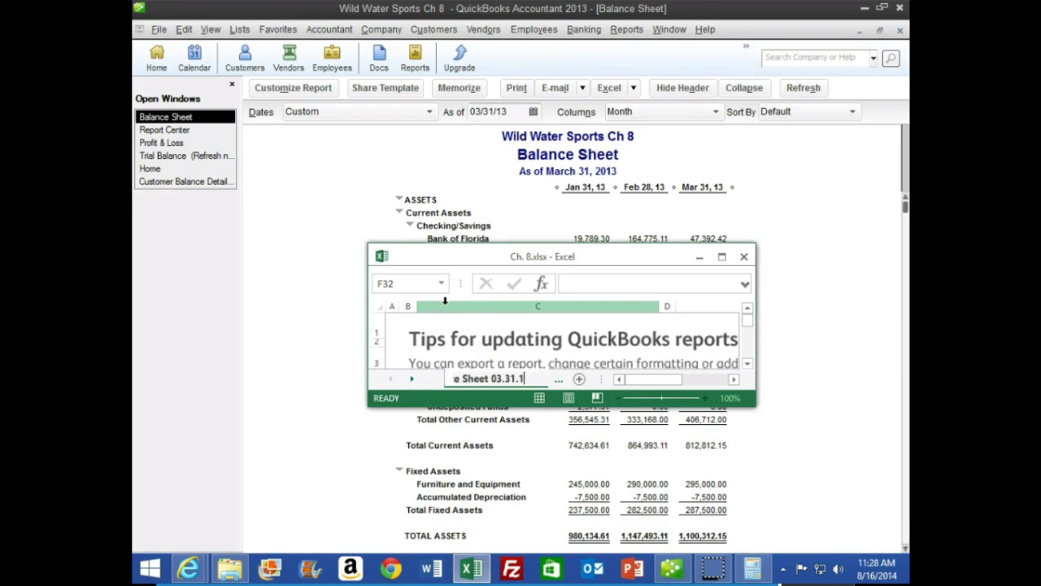
{"action": "left_click", "coordinate": [721, 256]}
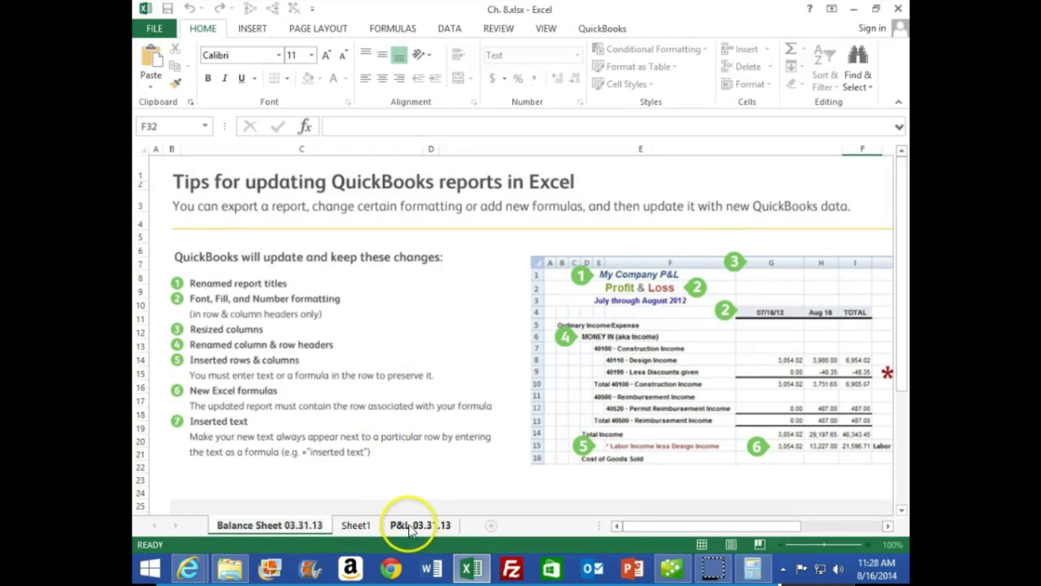
Step: Rename the Sheet1 worksheet holding the exported balance sheet as "Balance Sheet 03.31.13." with a trailing period
{"action": "left_click", "coordinate": [356, 526]}
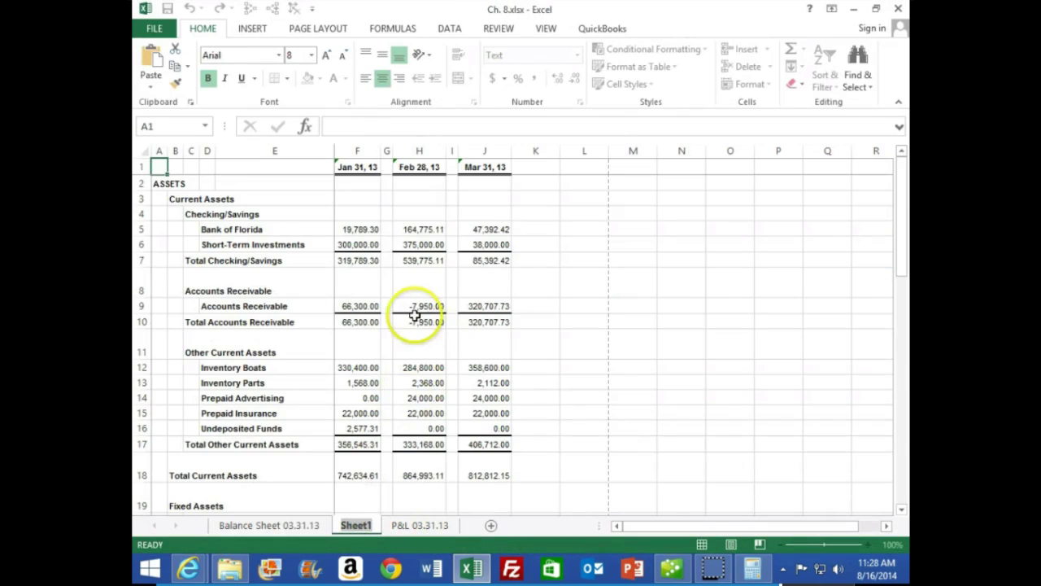
{"action": "type", "text": "Balanc"}
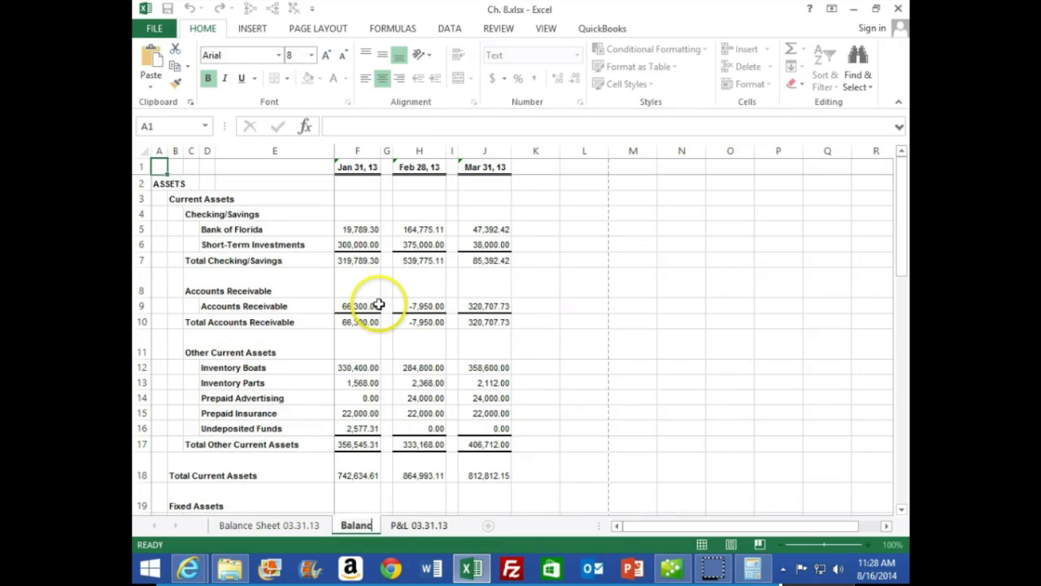
{"action": "type", "text": "e Sheet 03.31.13"}
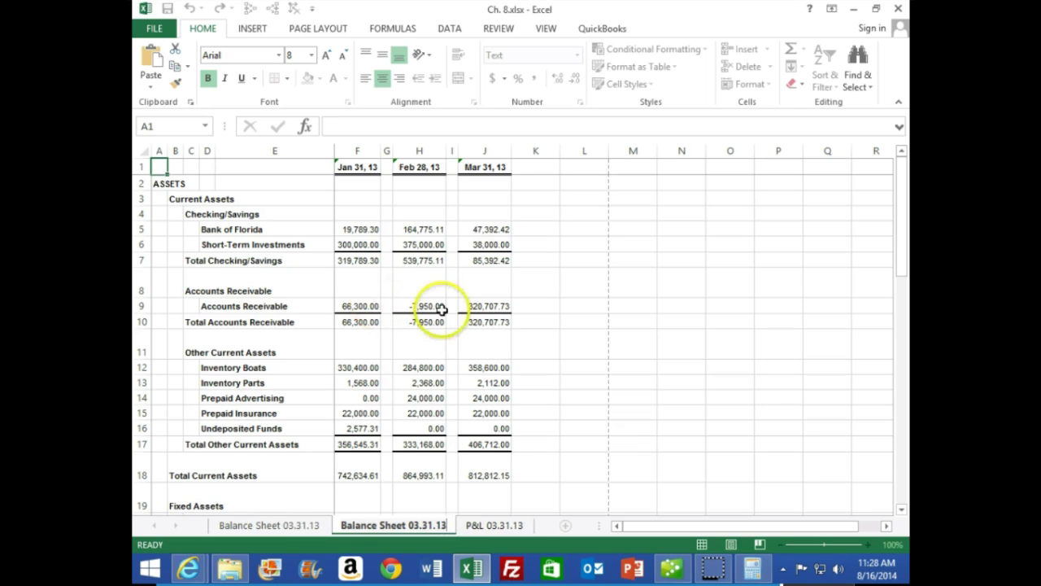
{"action": "left_click", "coordinate": [302, 525]}
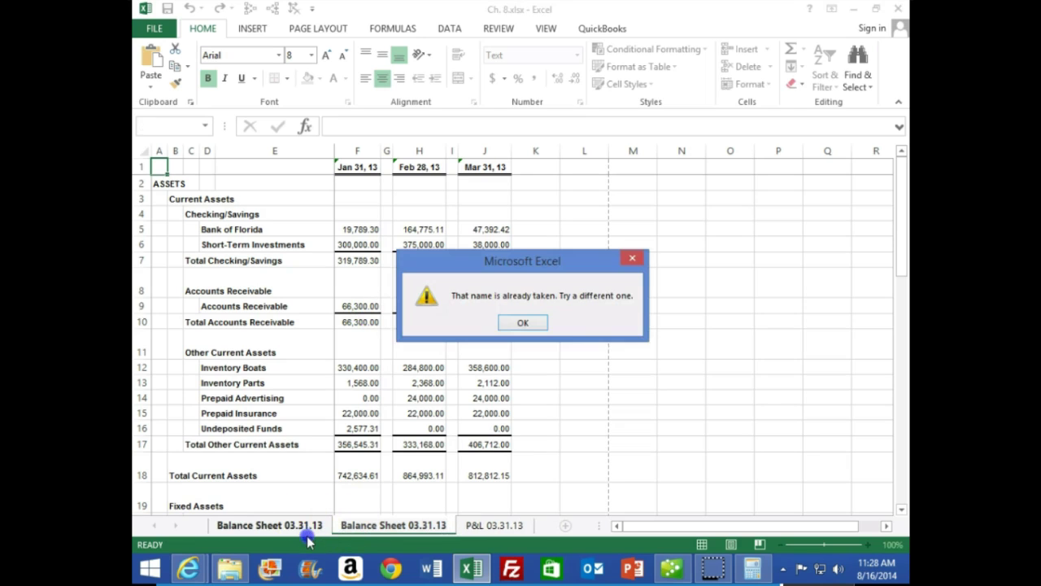
{"action": "left_click", "coordinate": [522, 323]}
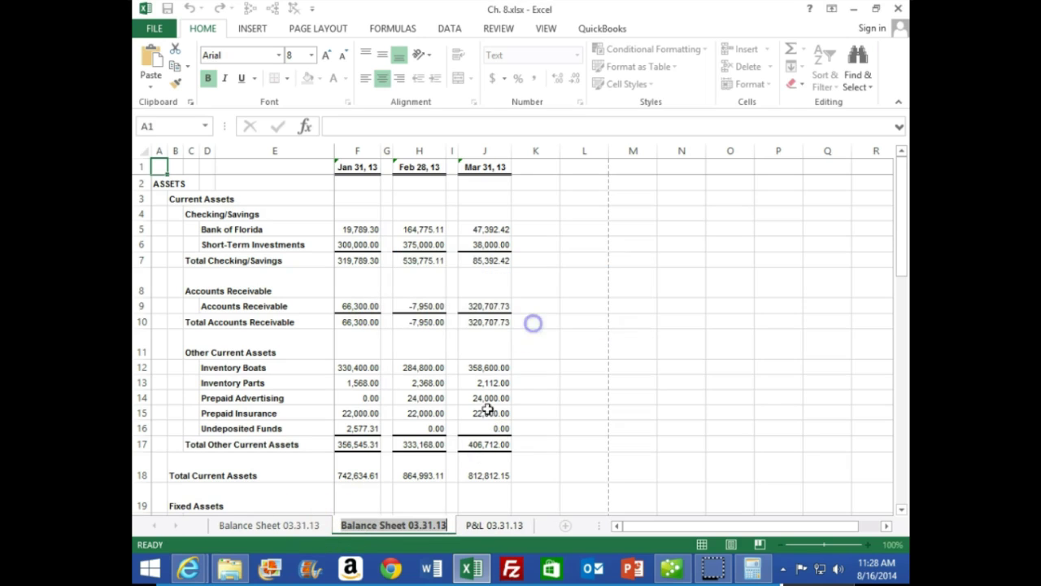
{"action": "left_click", "coordinate": [454, 525]}
{"action": "left_click", "coordinate": [523, 322]}
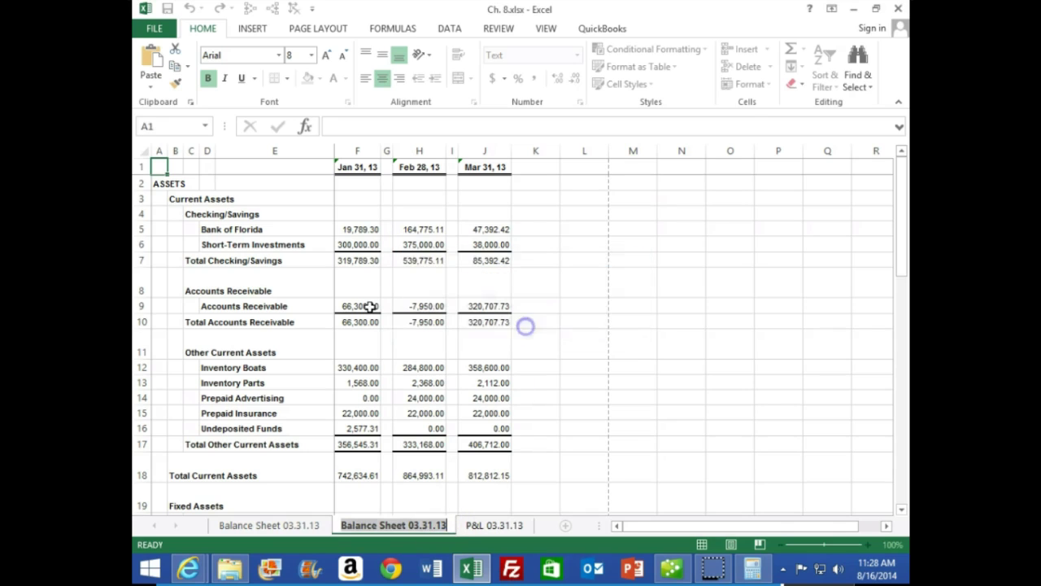
{"action": "key", "text": "Right"}
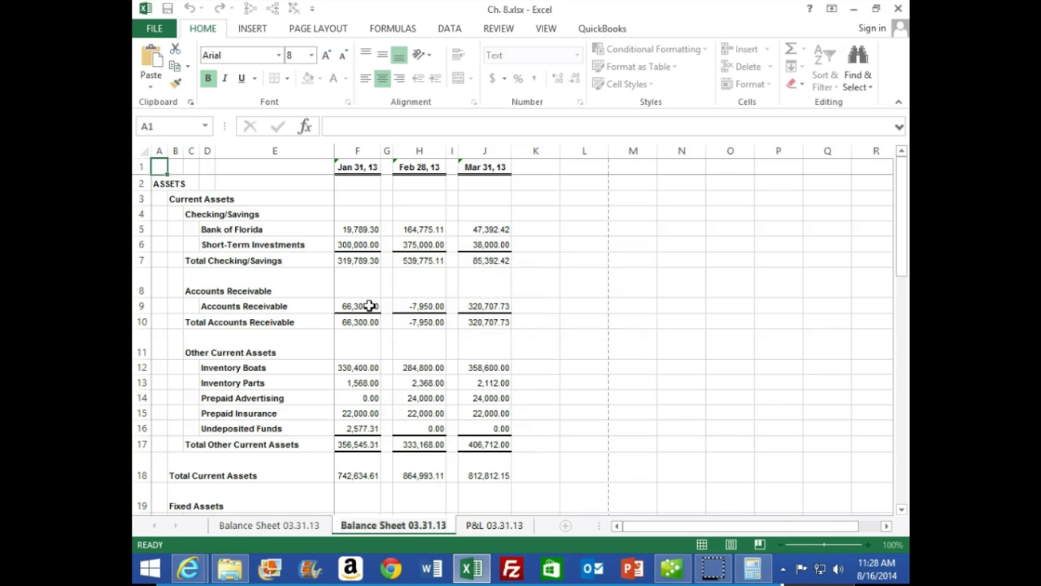
{"action": "left_click", "coordinate": [305, 475]}
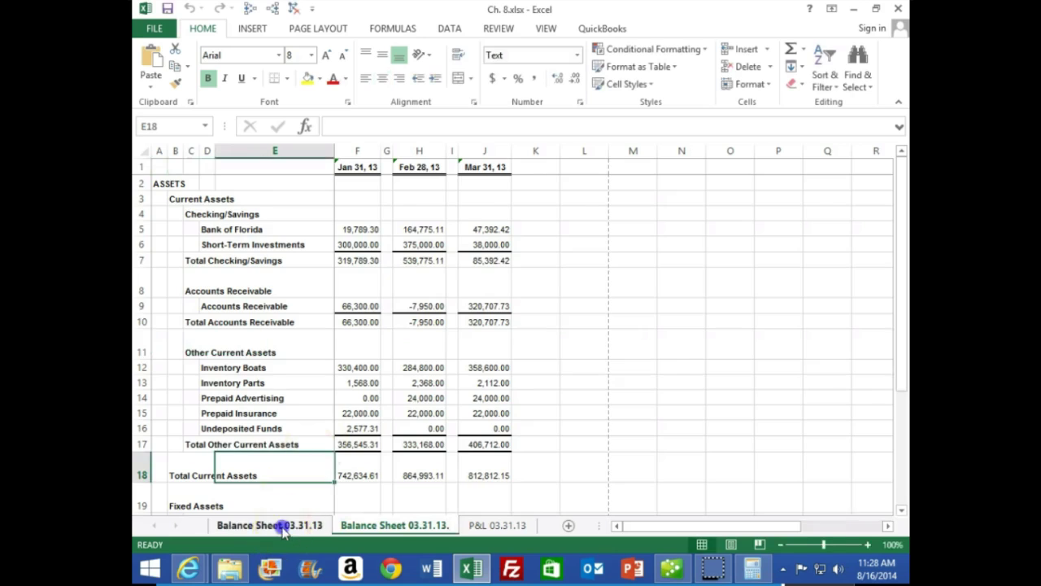
Step: Delete the QuickBooks tips worksheet named Balance Sheet 03.31.13 from the workbook
{"action": "left_click", "coordinate": [281, 526]}
{"action": "right_click", "coordinate": [281, 526]}
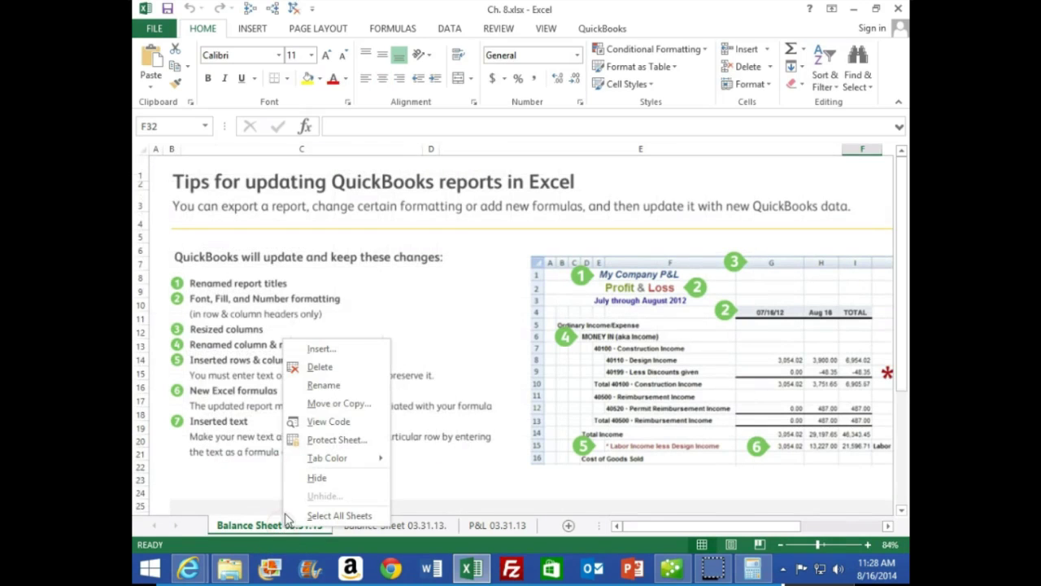
{"action": "left_click", "coordinate": [326, 369]}
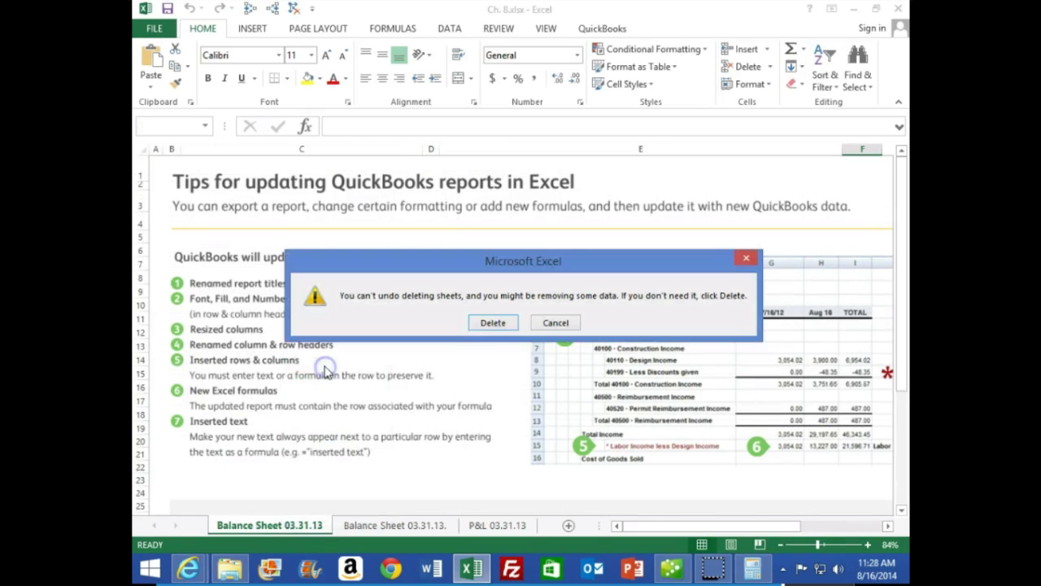
{"action": "left_click", "coordinate": [493, 323]}
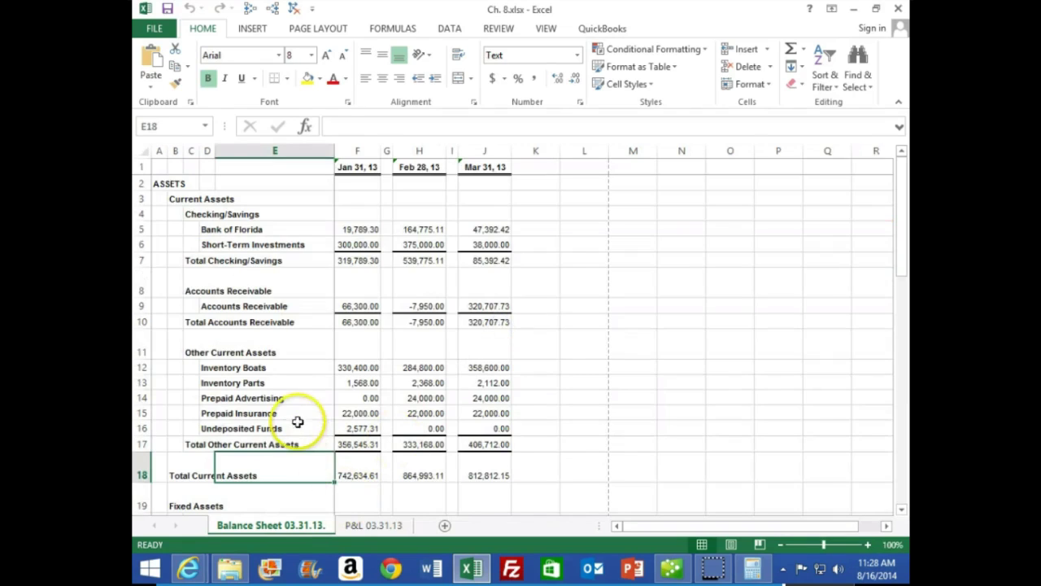
Step: Show the balance sheet in Page Layout view, accepting the unfreezing of its panes, and check the report header
{"action": "left_click", "coordinate": [284, 382]}
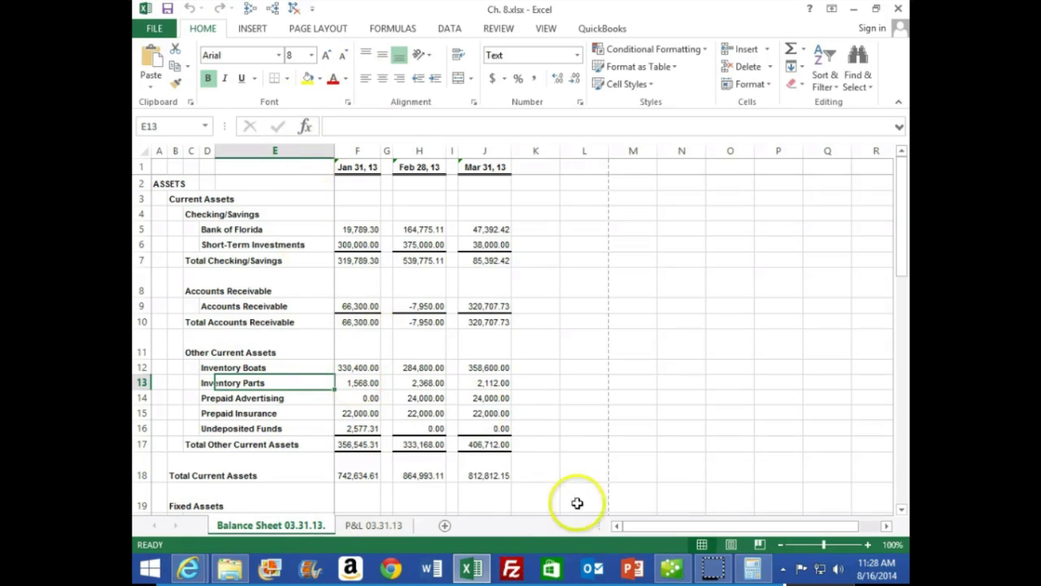
{"action": "left_click", "coordinate": [729, 544]}
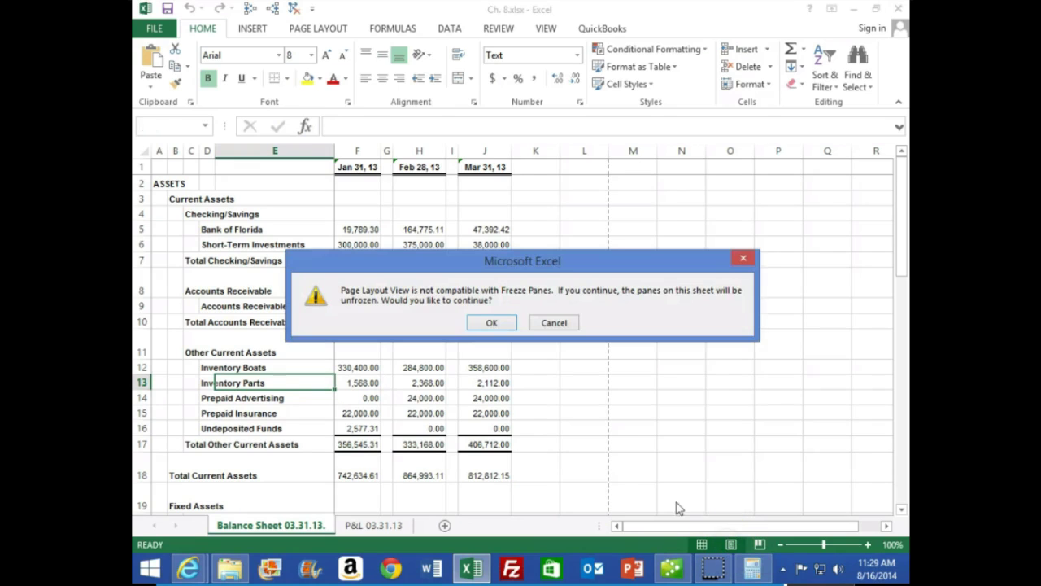
{"action": "left_click", "coordinate": [498, 324]}
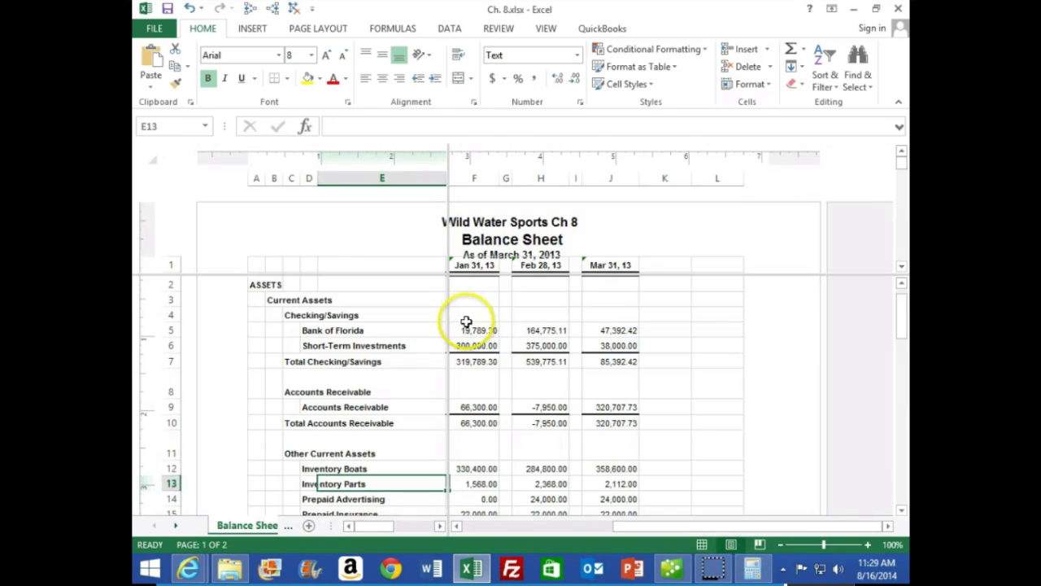
{"action": "scroll", "coordinate": [460, 329], "scroll_direction": "up", "scroll_amount": 3}
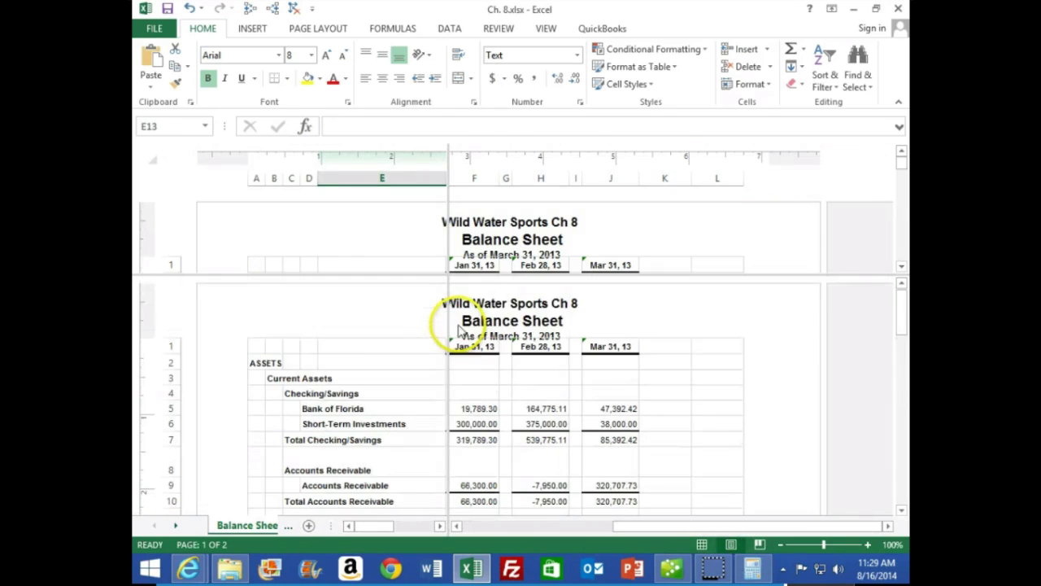
{"action": "left_click", "coordinate": [499, 226]}
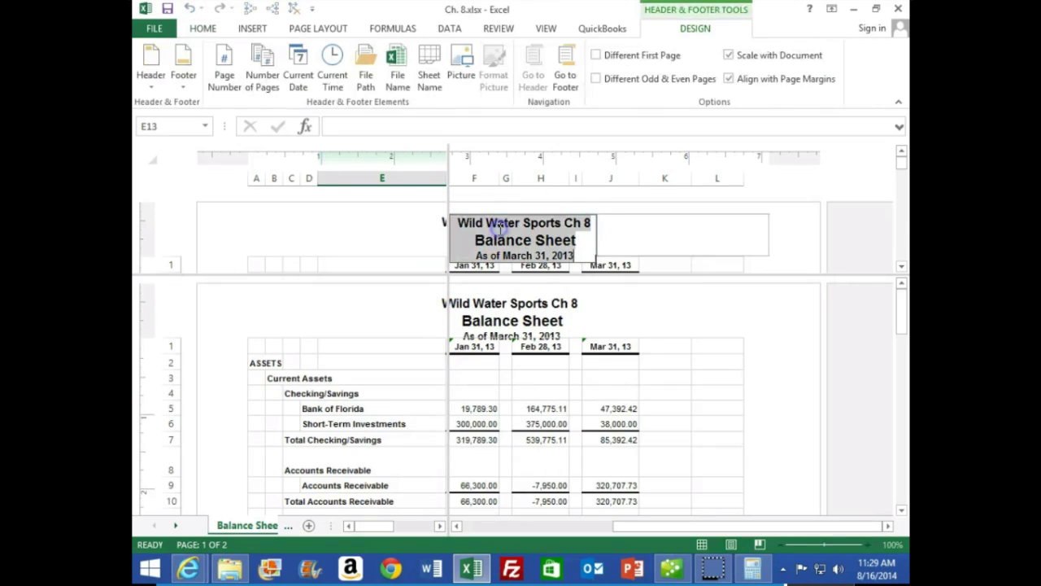
Step: Return the balance sheet worksheet to Normal view and remove the window split
{"action": "left_click", "coordinate": [701, 547]}
{"action": "left_click", "coordinate": [741, 547]}
{"action": "left_click", "coordinate": [584, 433]}
{"action": "left_click", "coordinate": [703, 545]}
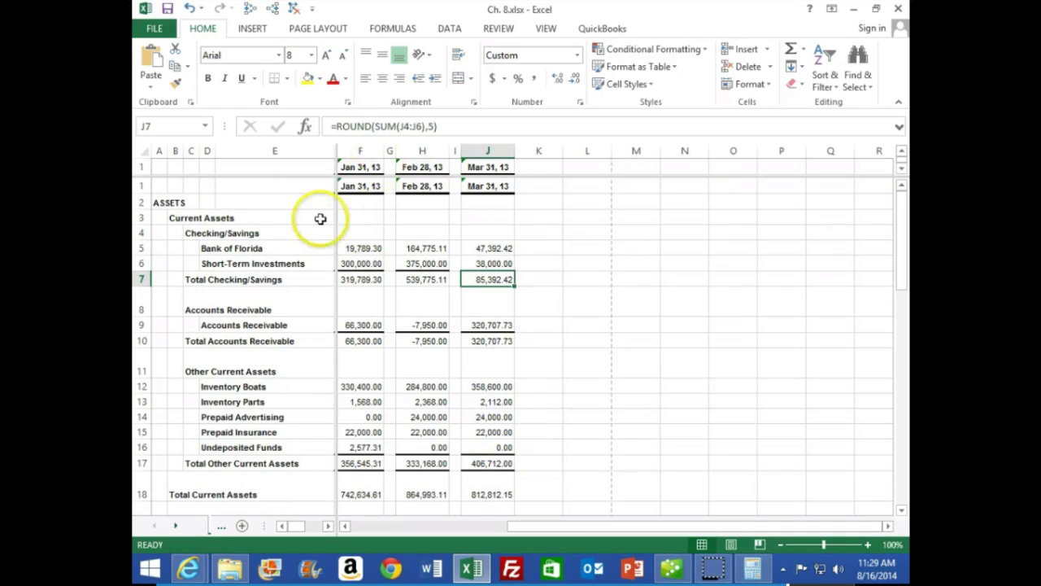
{"action": "left_click", "coordinate": [543, 28]}
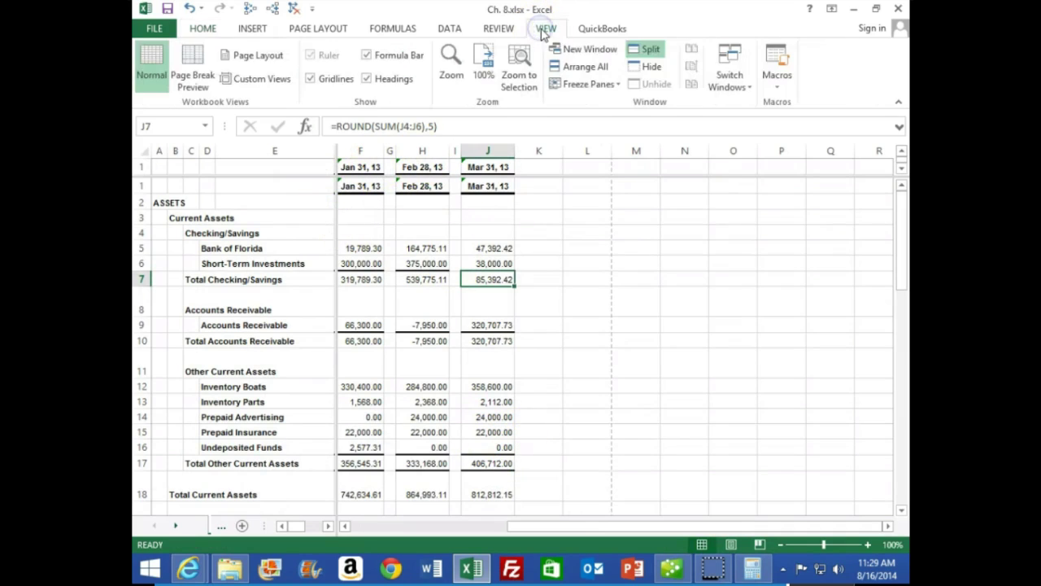
{"action": "left_click", "coordinate": [648, 49]}
{"action": "scroll", "coordinate": [301, 228], "scroll_direction": "down", "scroll_amount": 4}
{"action": "scroll", "coordinate": [301, 228], "scroll_direction": "up", "scroll_amount": 4}
{"action": "left_click", "coordinate": [573, 84]}
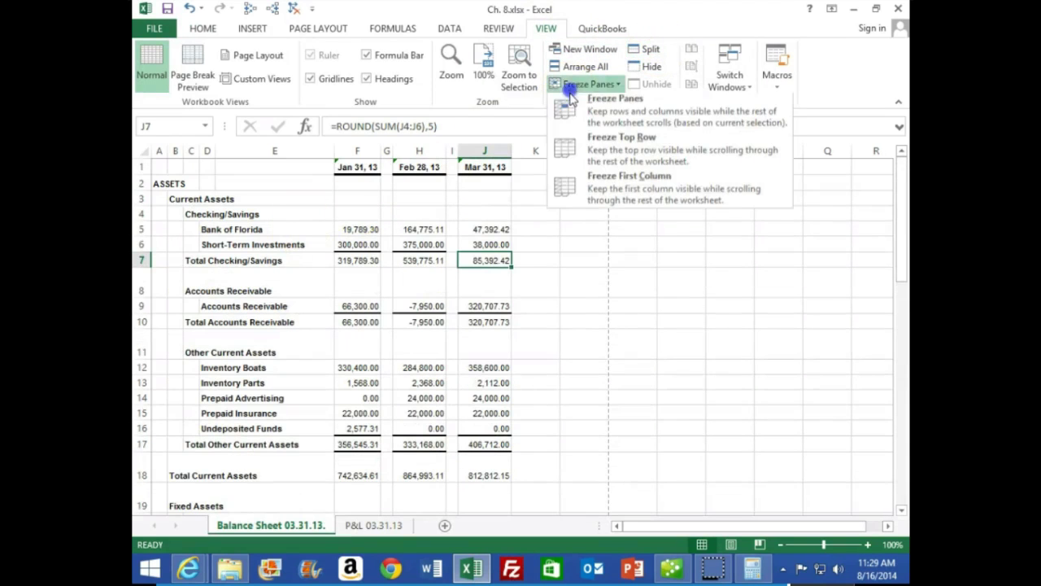
{"action": "left_click", "coordinate": [571, 85]}
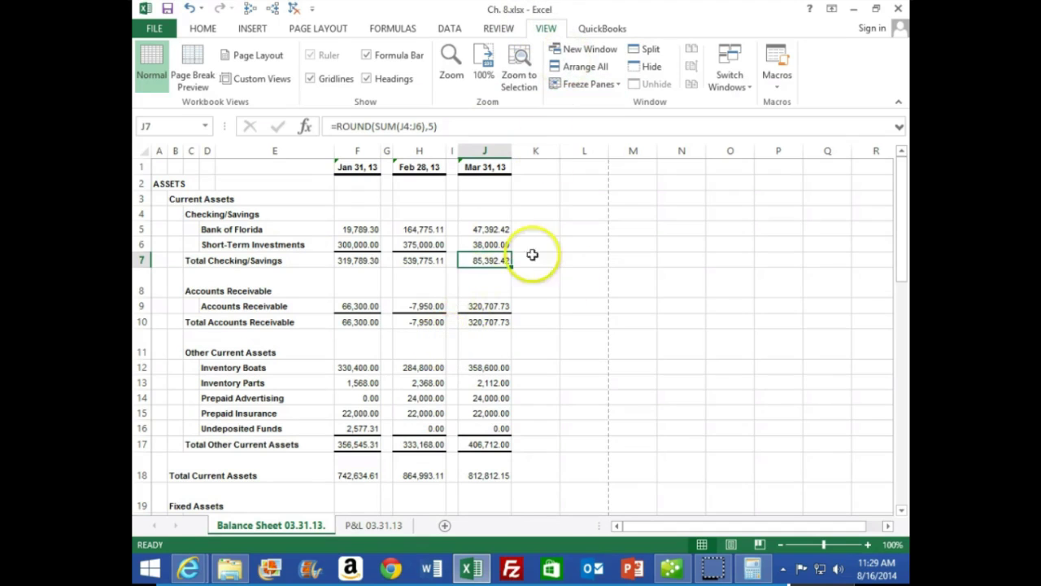
Step: Close the Ch. 8.xlsx workbook and save its changes
{"action": "left_click", "coordinate": [439, 293]}
{"action": "left_click", "coordinate": [898, 8]}
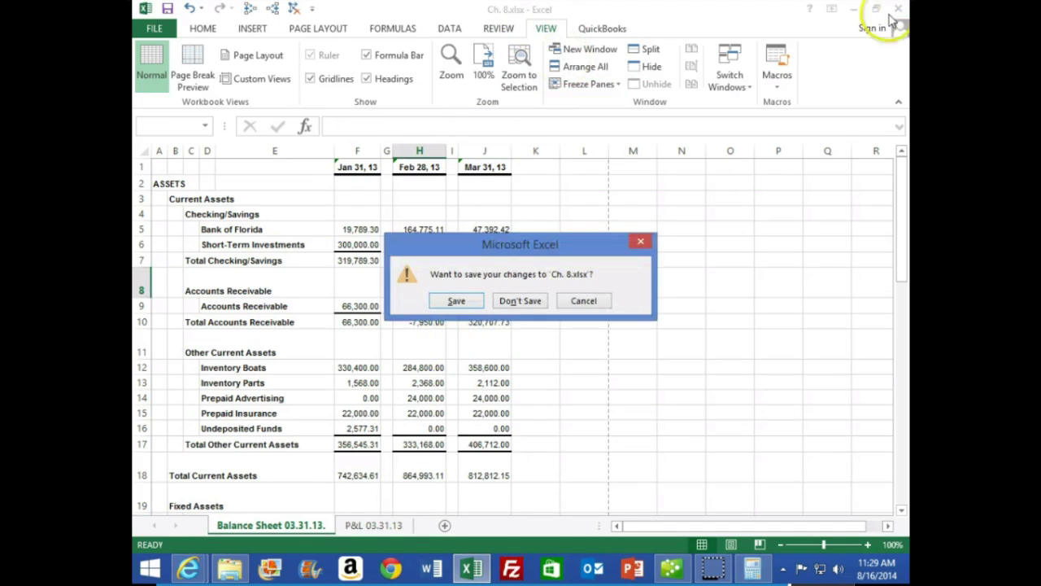
{"action": "left_click", "coordinate": [460, 299]}
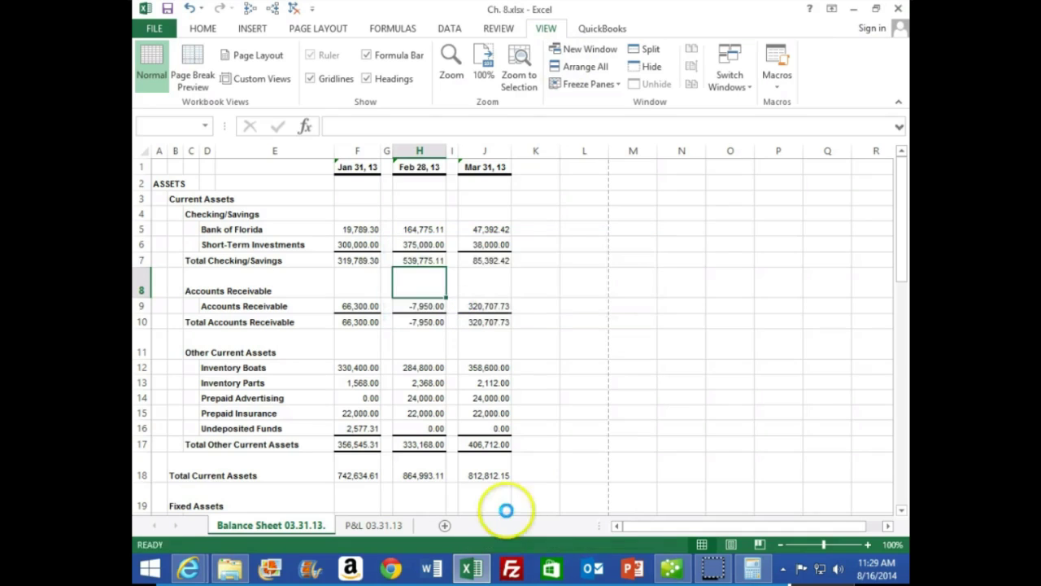
Step: Switch to the CourseSmart textbook and read the remaining report steps on pages 245 to 247, including Figure 8.28's Transaction List by Date
{"action": "left_click", "coordinate": [671, 567]}
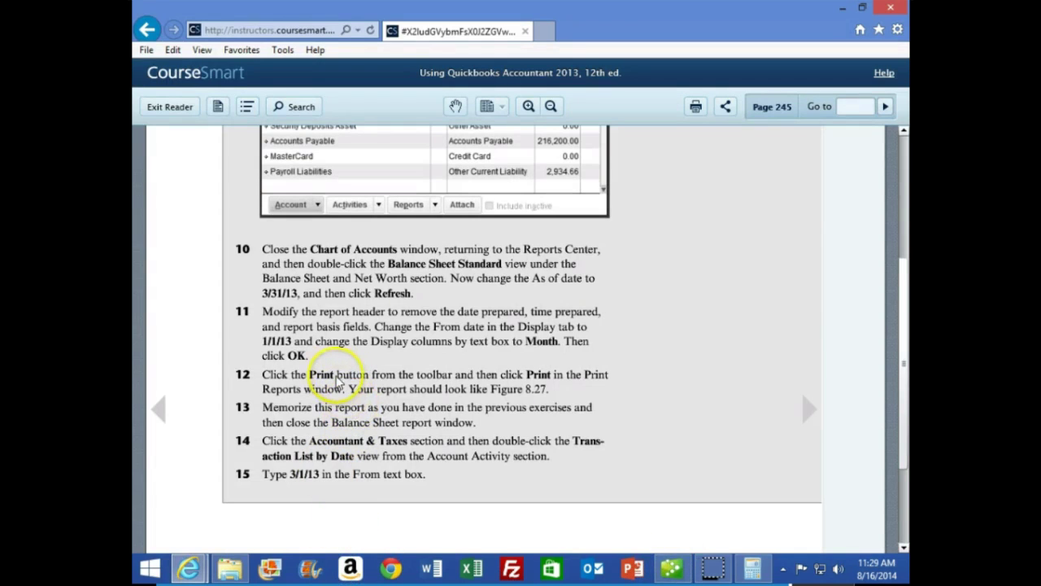
{"action": "left_click", "coordinate": [809, 411]}
{"action": "scroll", "coordinate": [602, 439], "scroll_direction": "down", "scroll_amount": 5}
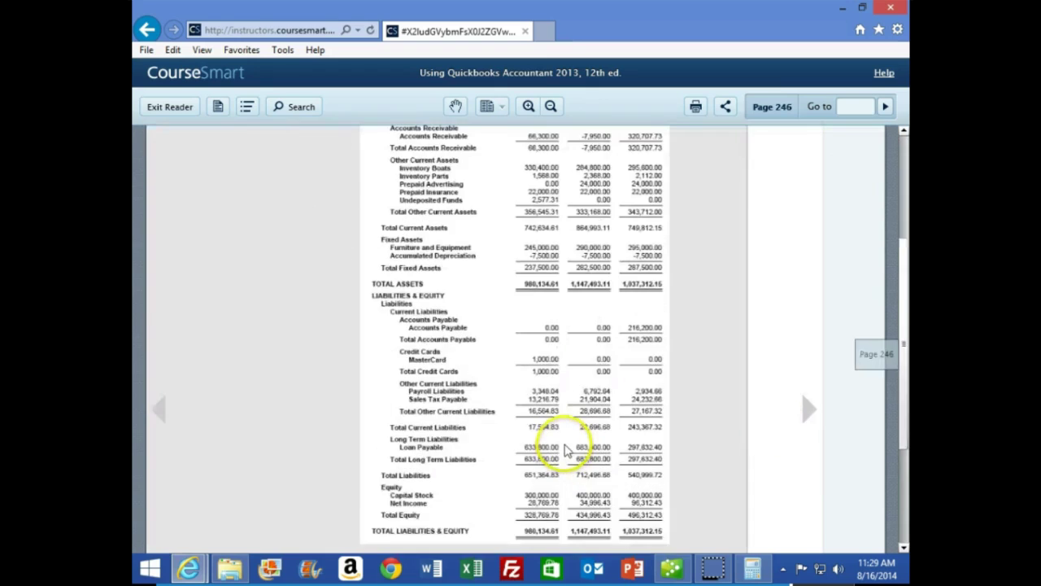
{"action": "scroll", "coordinate": [567, 450], "scroll_direction": "down", "scroll_amount": 3}
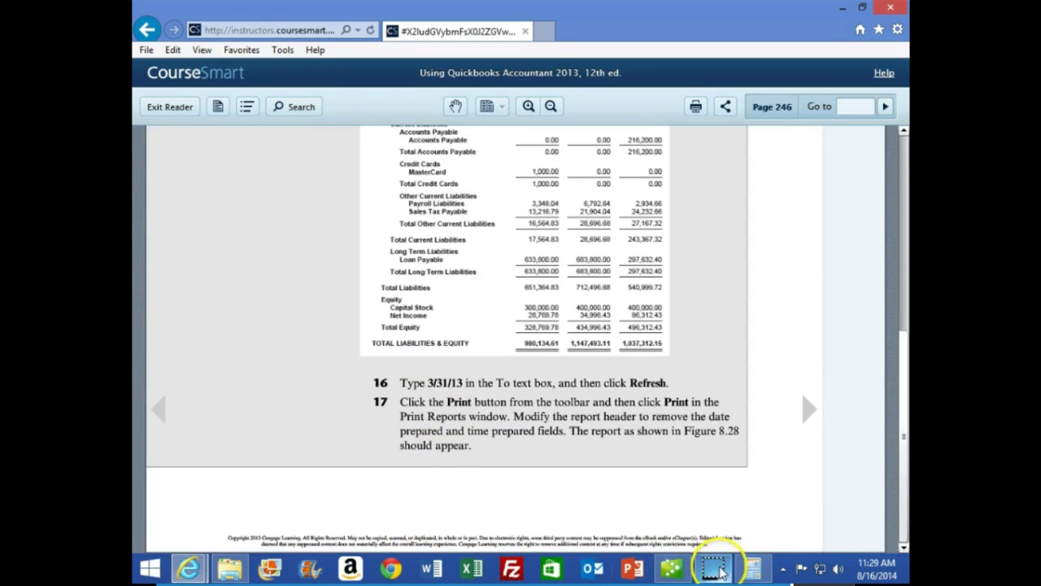
{"action": "left_click", "coordinate": [809, 410]}
{"action": "scroll", "coordinate": [542, 428], "scroll_direction": "down", "scroll_amount": 1}
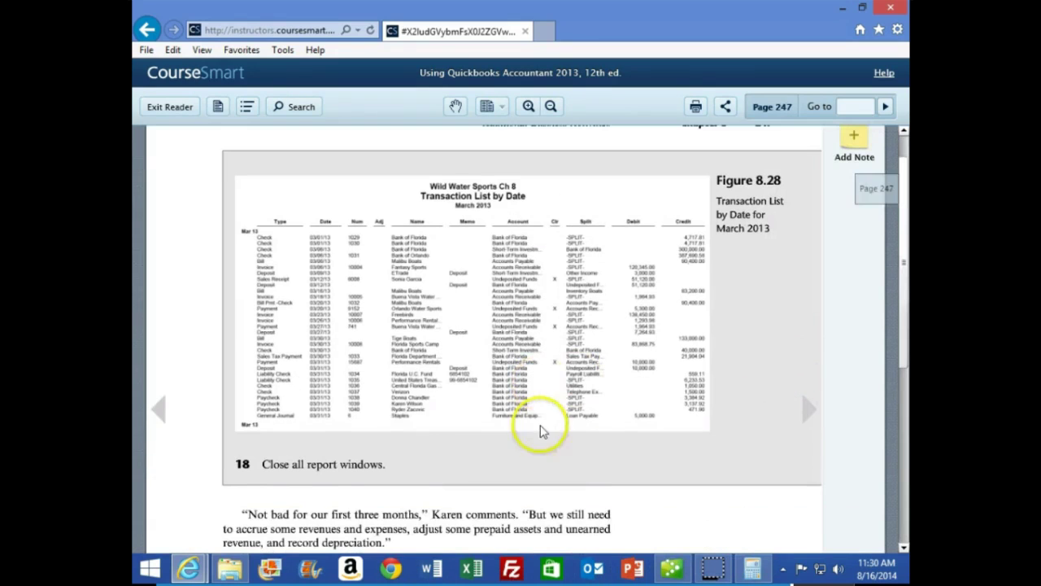
{"action": "left_click", "coordinate": [158, 411]}
{"action": "scroll", "coordinate": [262, 407], "scroll_direction": "down", "scroll_amount": 10}
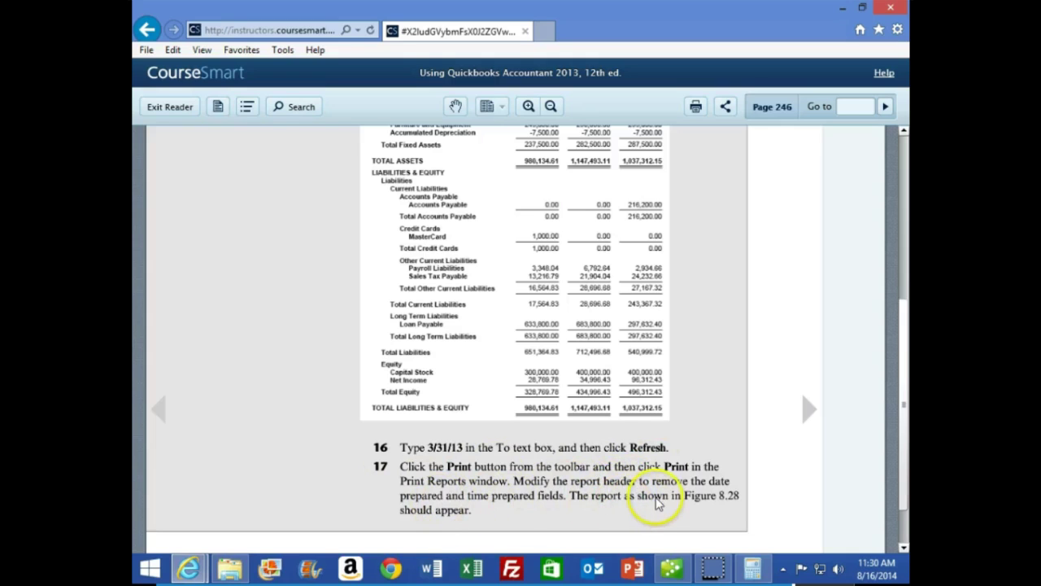
{"action": "scroll", "coordinate": [657, 502], "scroll_direction": "down", "scroll_amount": 2}
{"action": "left_click", "coordinate": [801, 411]}
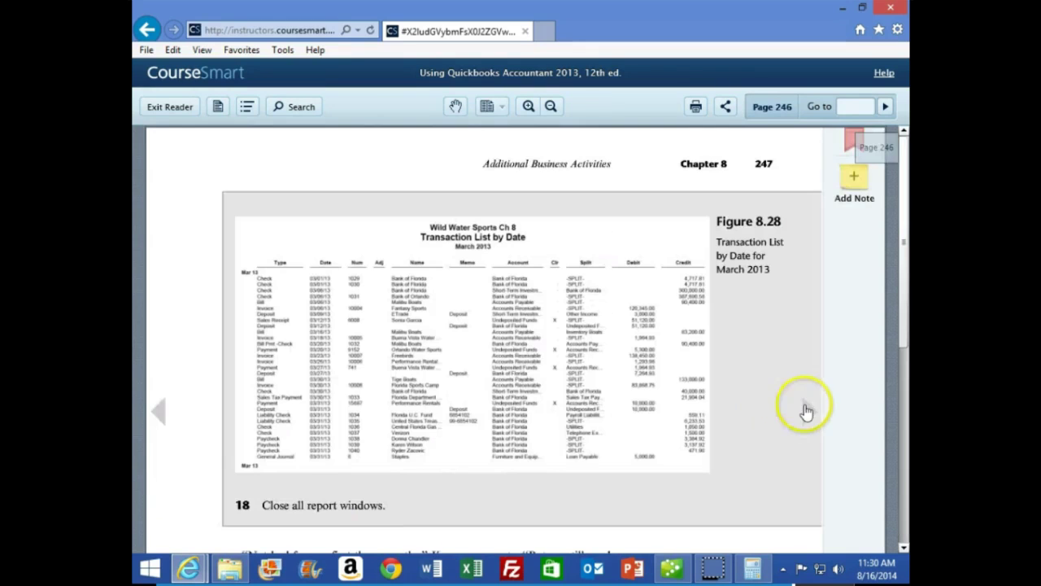
{"action": "scroll", "coordinate": [465, 291], "scroll_direction": "down", "scroll_amount": 1}
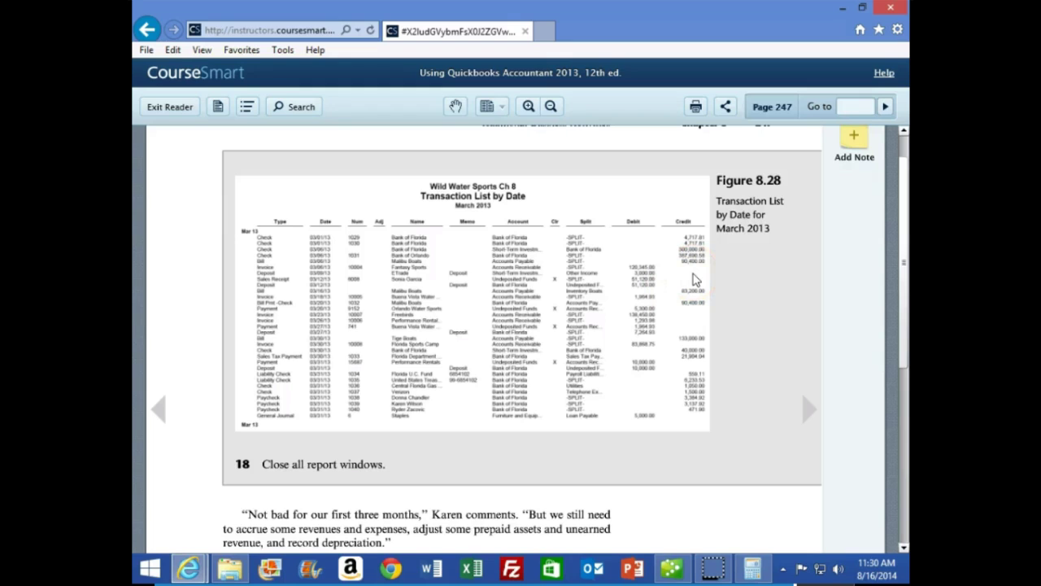
{"action": "scroll", "coordinate": [683, 282], "scroll_direction": "down", "scroll_amount": 1}
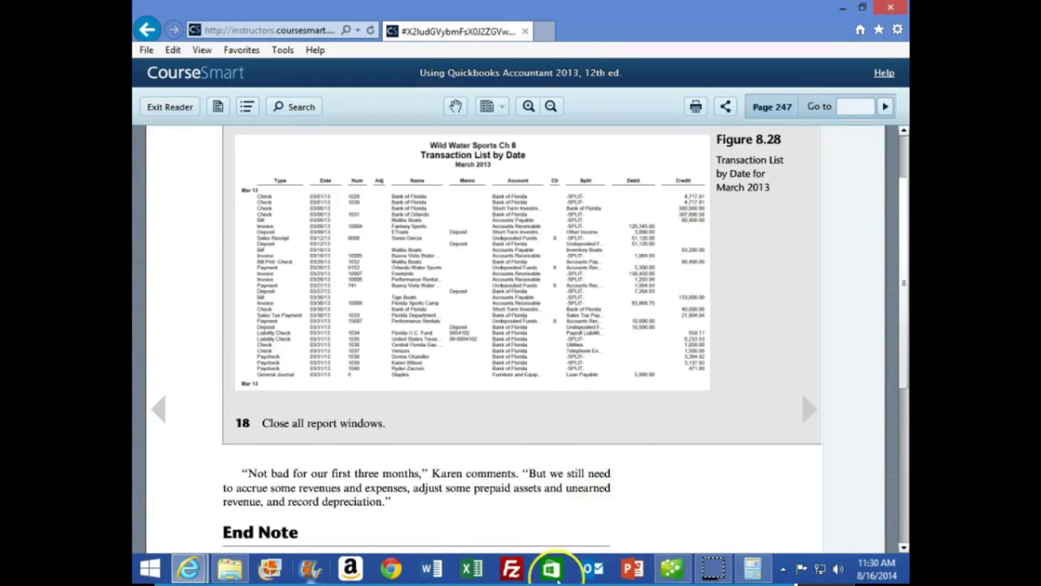
Step: Switch back to QuickBooks and show the Accountant & Taxes reports in the Report Center
{"action": "left_click", "coordinate": [670, 570]}
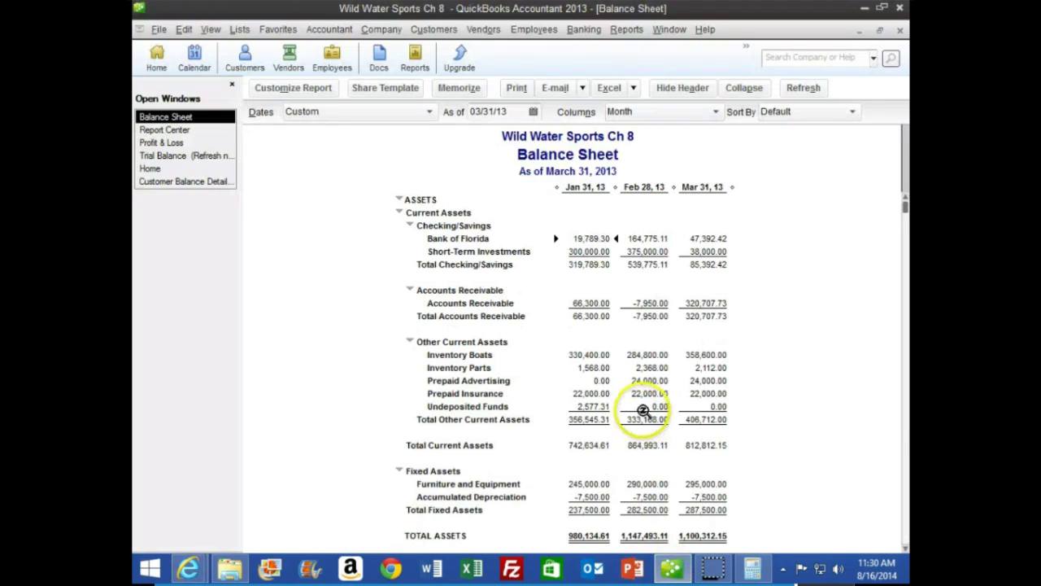
{"action": "left_click", "coordinate": [624, 33]}
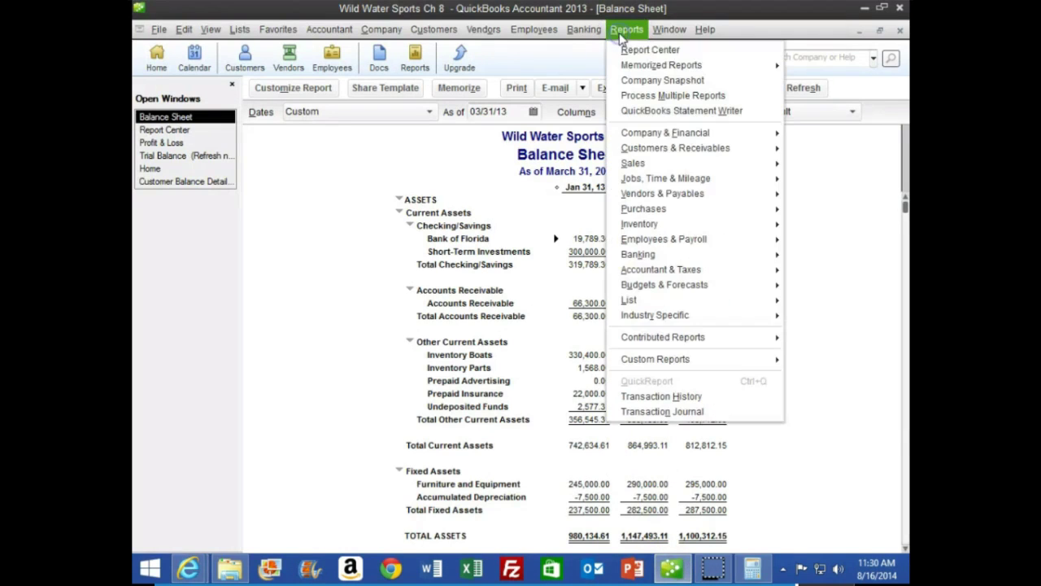
{"action": "left_click", "coordinate": [628, 45]}
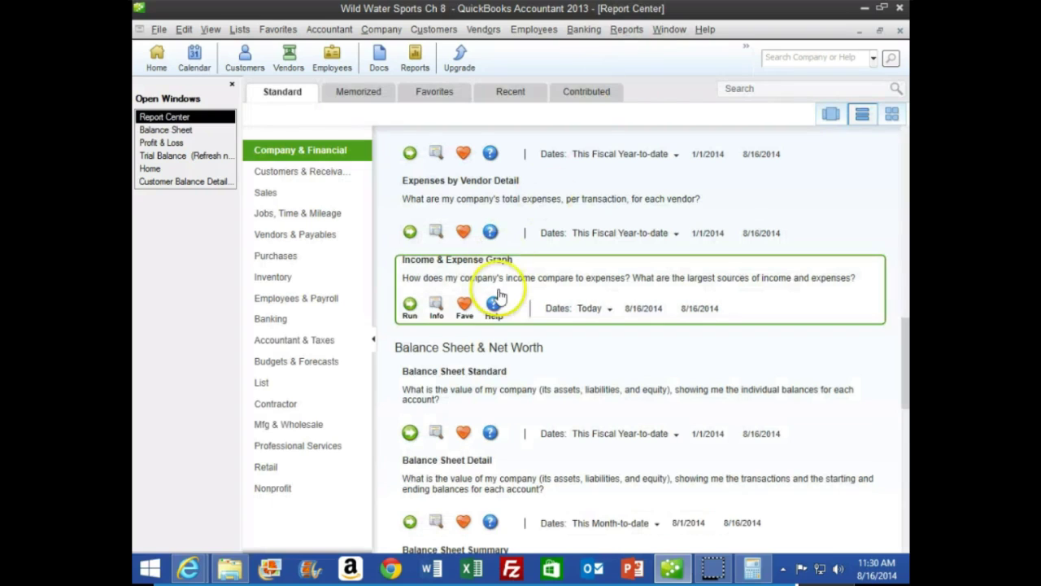
{"action": "left_click", "coordinate": [300, 341]}
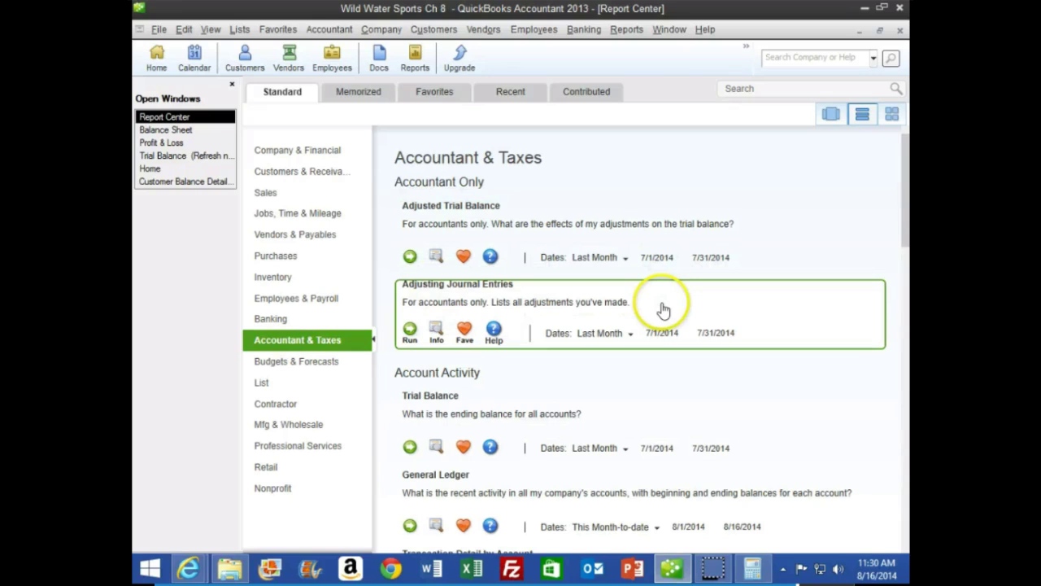
Step: Find the Transaction List by Date report among the Account Activity reports and run it
{"action": "scroll", "coordinate": [662, 309], "scroll_direction": "down", "scroll_amount": 1}
{"action": "scroll", "coordinate": [665, 304], "scroll_direction": "down", "scroll_amount": 1}
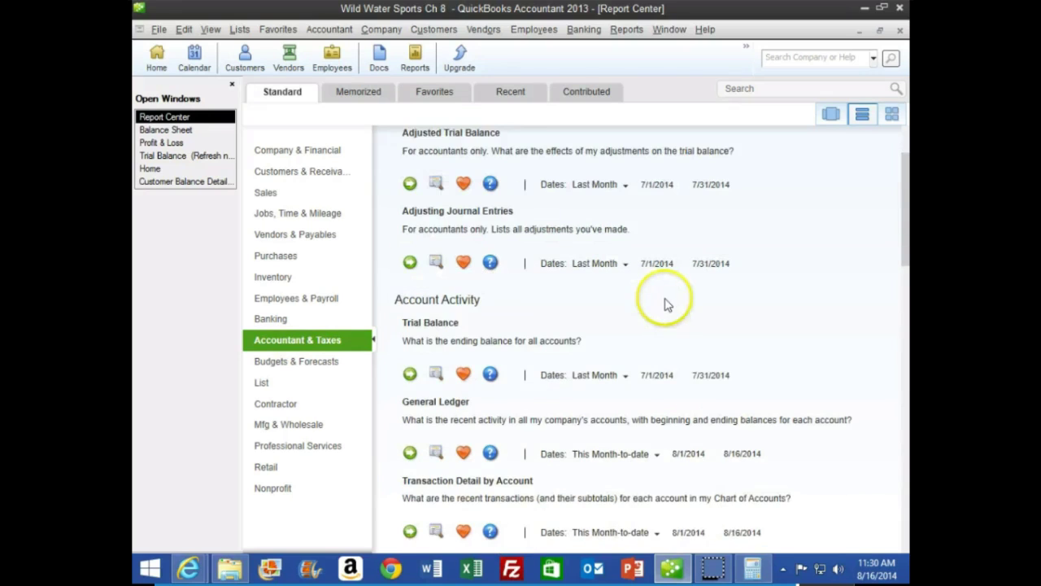
{"action": "scroll", "coordinate": [664, 303], "scroll_direction": "down", "scroll_amount": 4}
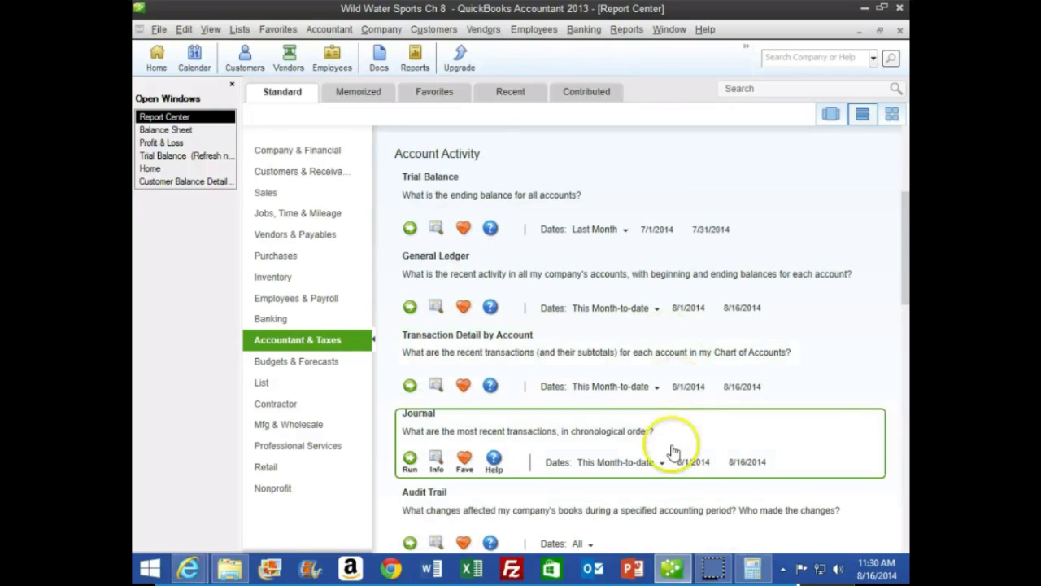
{"action": "scroll", "coordinate": [673, 454], "scroll_direction": "down", "scroll_amount": 2}
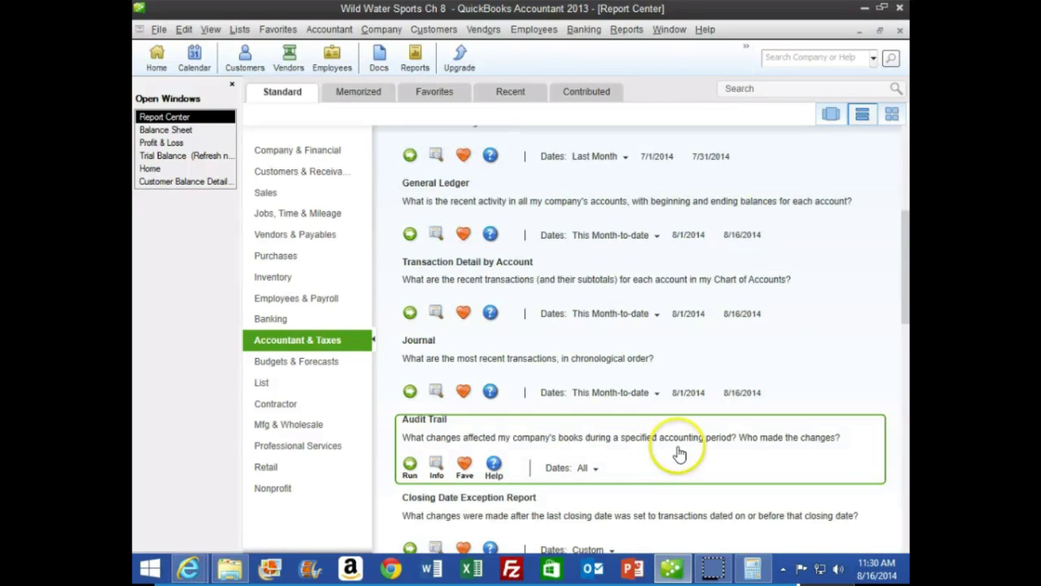
{"action": "scroll", "coordinate": [680, 453], "scroll_direction": "down", "scroll_amount": 4}
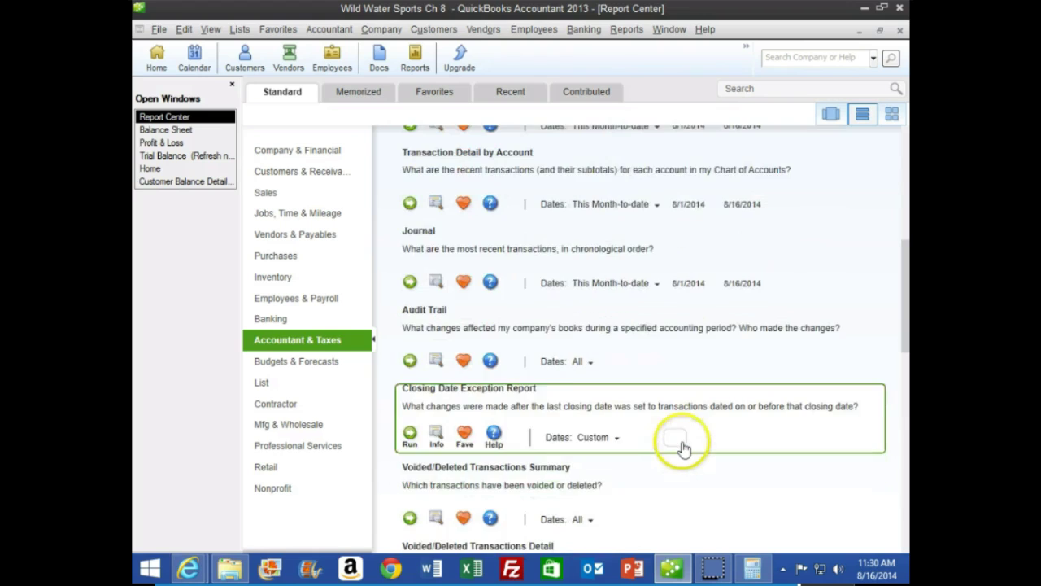
{"action": "scroll", "coordinate": [683, 450], "scroll_direction": "down", "scroll_amount": 4}
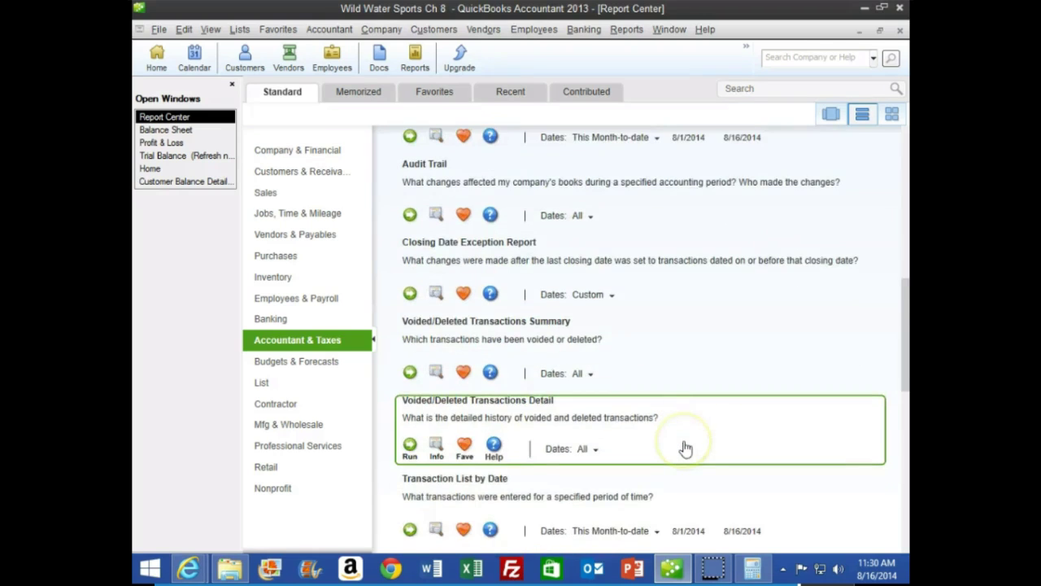
{"action": "scroll", "coordinate": [508, 443], "scroll_direction": "down", "scroll_amount": 1}
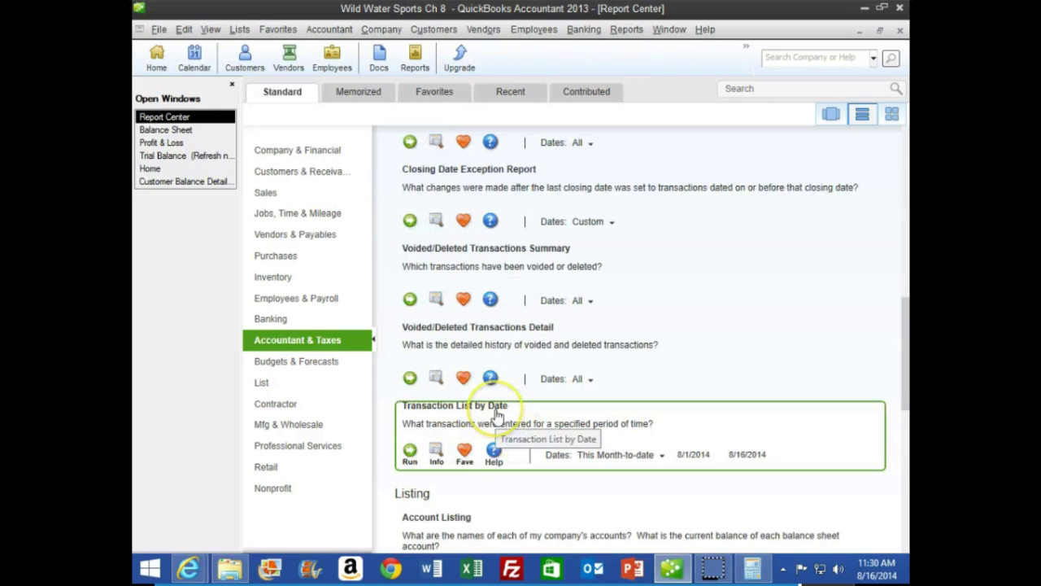
{"action": "scroll", "coordinate": [497, 415], "scroll_direction": "up", "scroll_amount": 3}
{"action": "scroll", "coordinate": [499, 414], "scroll_direction": "down", "scroll_amount": 2}
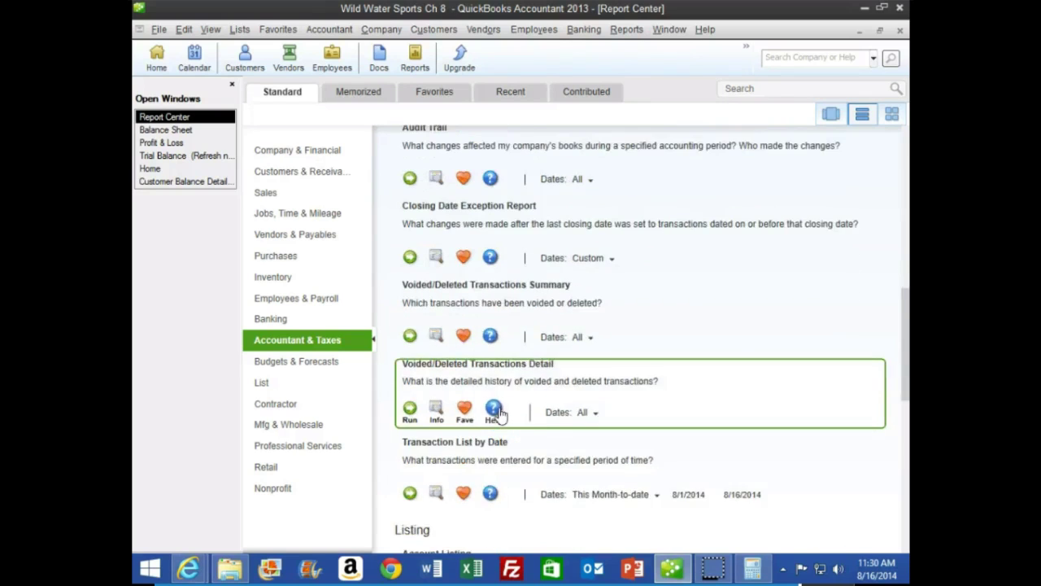
{"action": "scroll", "coordinate": [500, 414], "scroll_direction": "down", "scroll_amount": 2}
{"action": "left_click", "coordinate": [413, 416]}
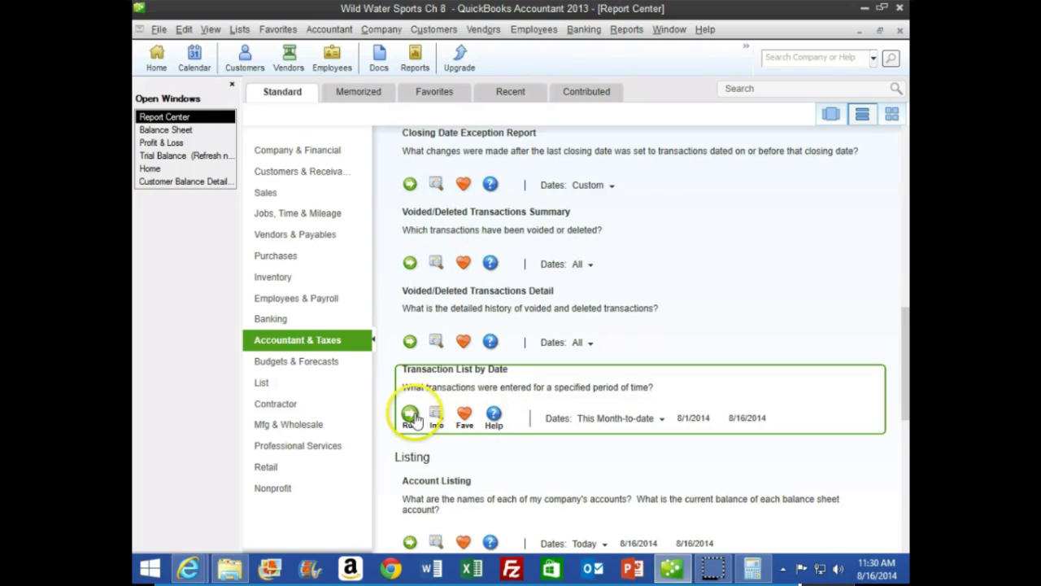
{"action": "left_click", "coordinate": [428, 410]}
Step: Set the Transaction List by Date report's date range from 03/31/13 to 03/31/13
{"action": "key", "text": "Tab"}
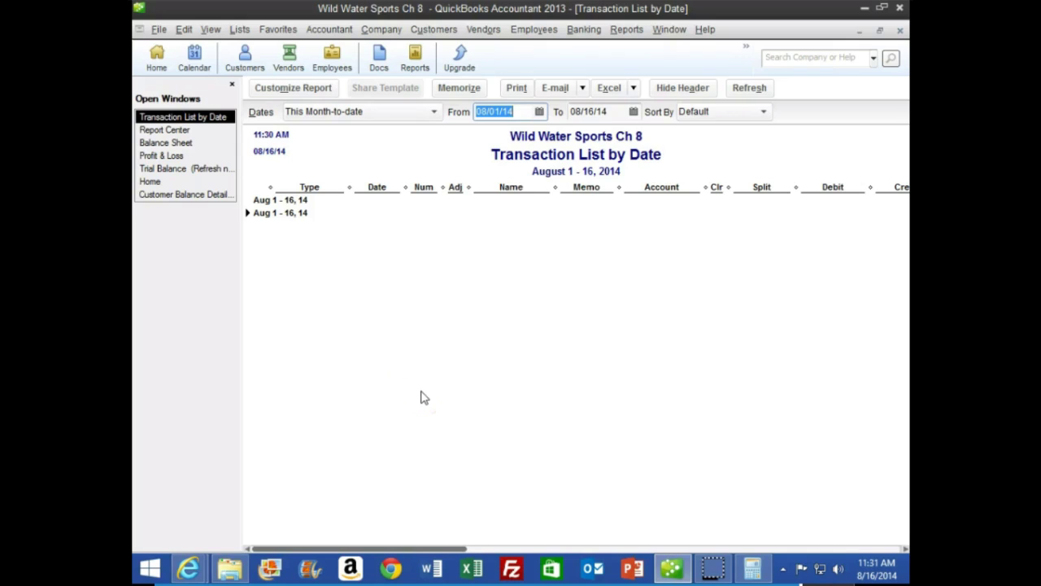
{"action": "key", "text": "Tab"}
{"action": "type", "text": "0"}
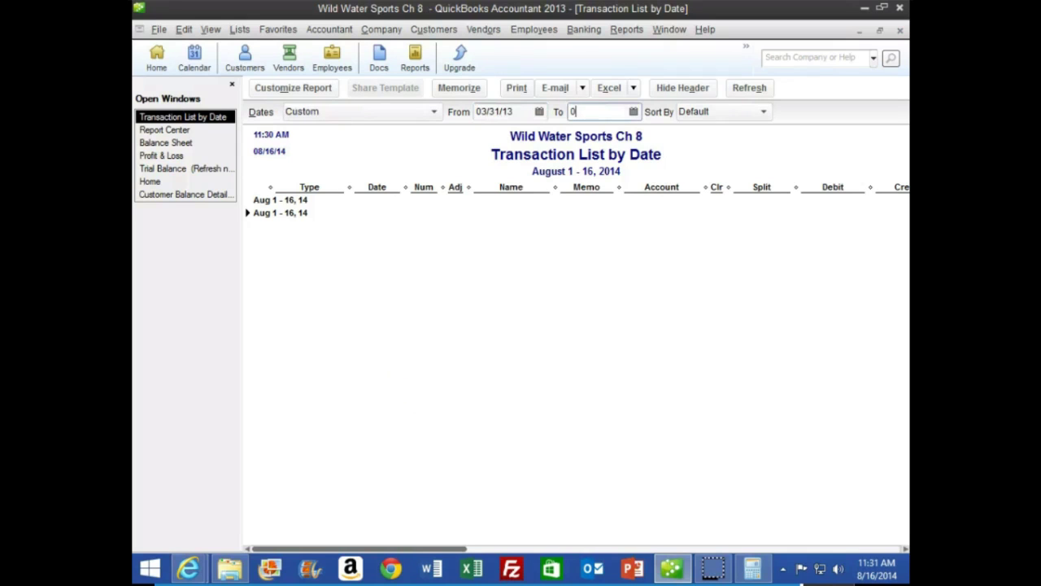
{"action": "type", "text": "3/31/13"}
{"action": "key", "text": "Tab"}
{"action": "left_click", "coordinate": [426, 394]}
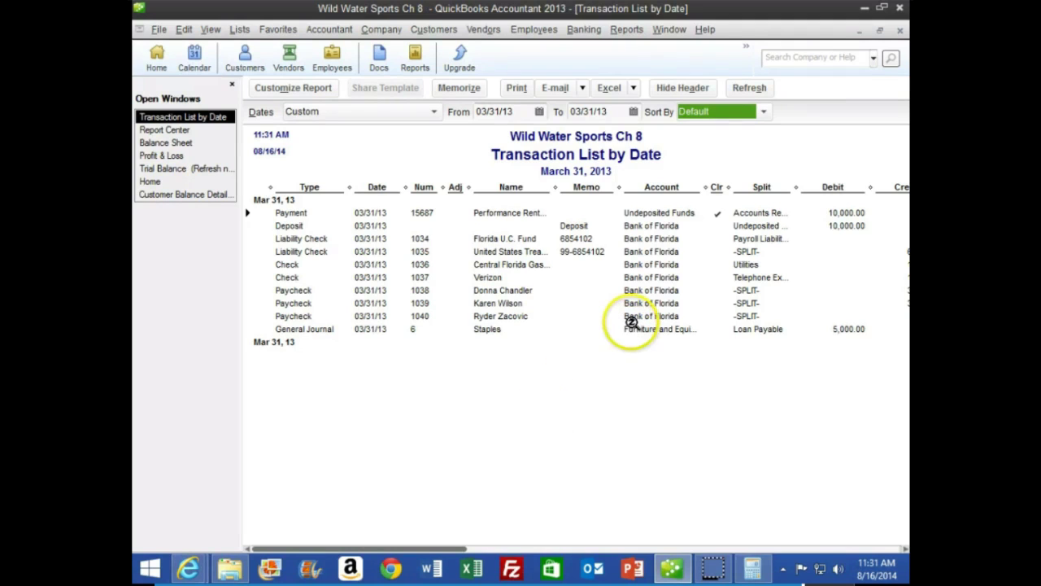
Step: Set the report's start date to 03/01/13 so the list covers all of March 2013
{"action": "left_click", "coordinate": [610, 90]}
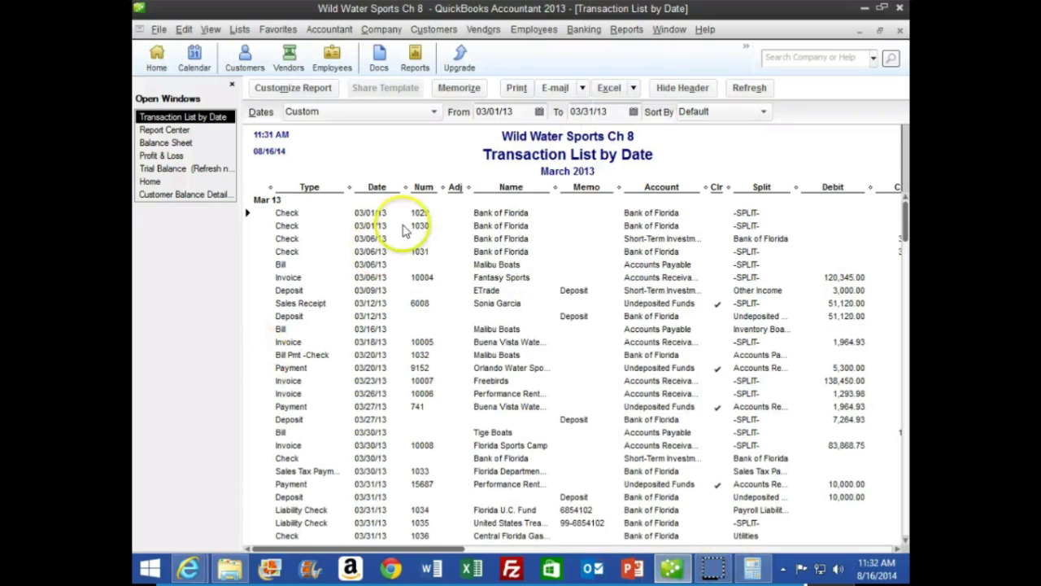
{"action": "left_click", "coordinate": [521, 112]}
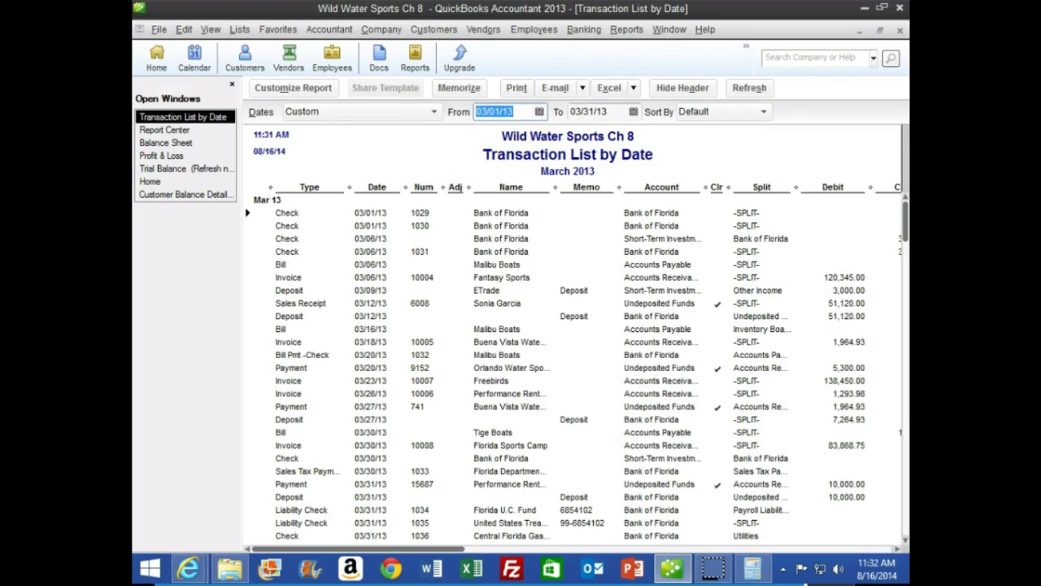
{"action": "type", "text": "030113"}
{"action": "key", "text": "Tab"}
{"action": "key", "text": "Tab"}
{"action": "left_click", "coordinate": [414, 130]}
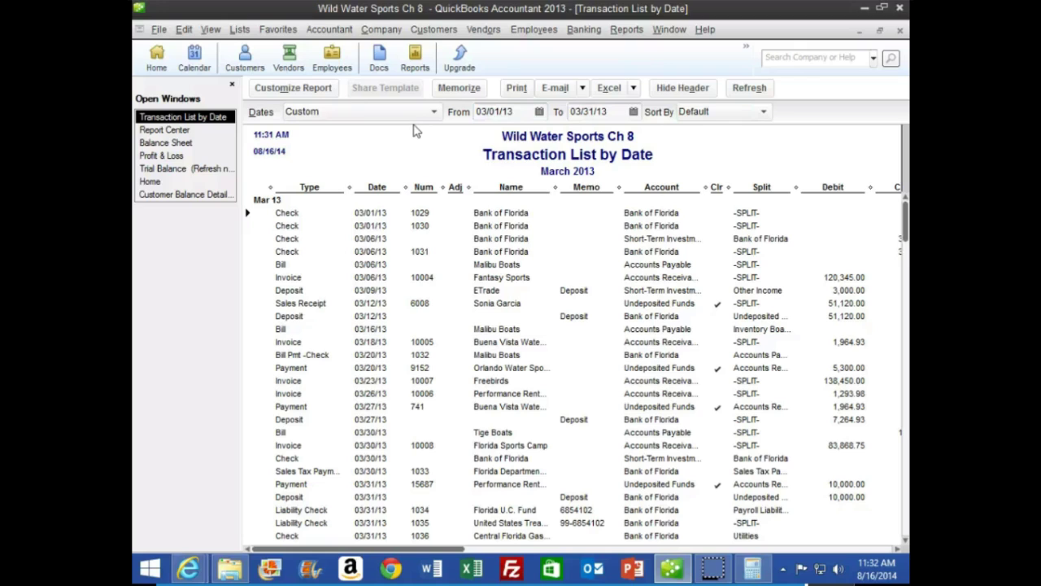
{"action": "left_click", "coordinate": [394, 406]}
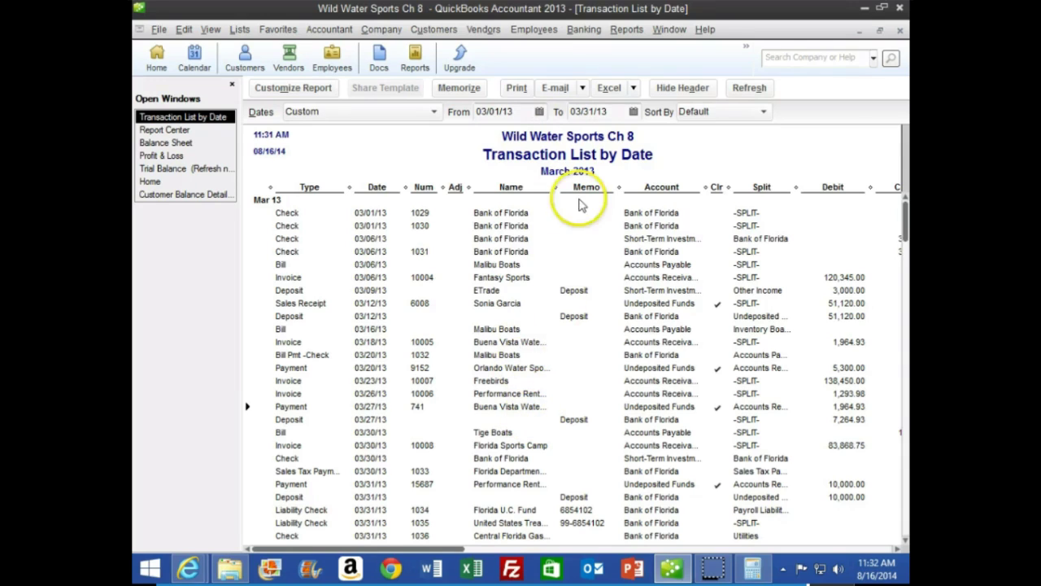
Step: Export the transaction list to Excel as a new worksheet in the existing Ch. 8 workbook from the AC1320 Quickbooks folder
{"action": "left_click", "coordinate": [632, 88]}
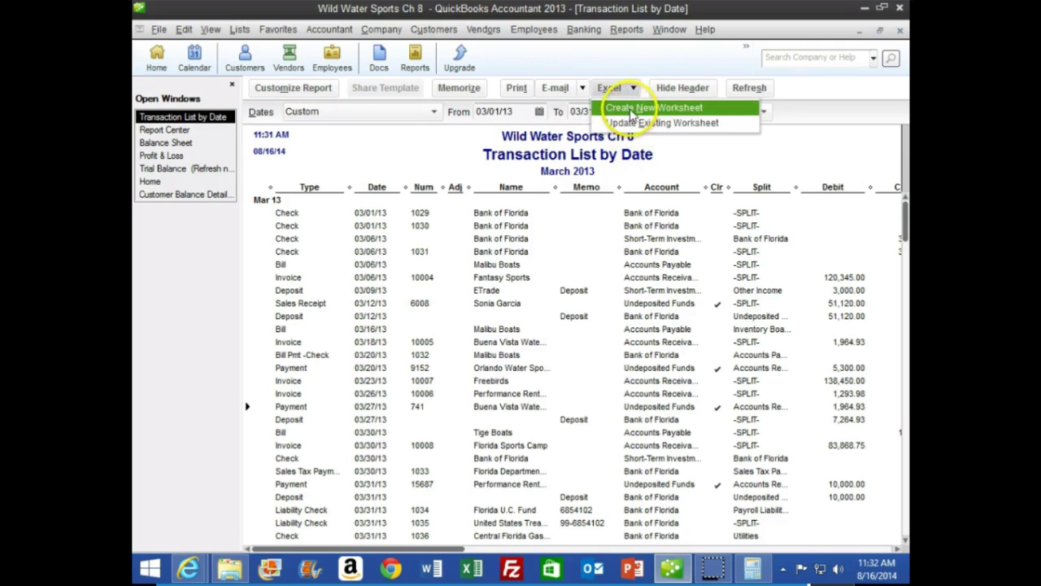
{"action": "left_click", "coordinate": [631, 109]}
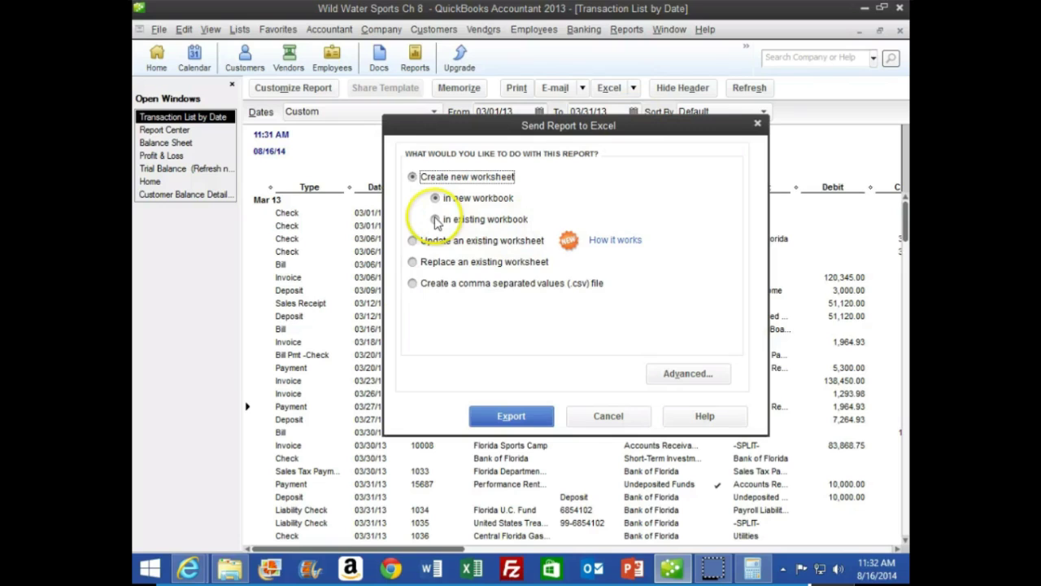
{"action": "left_click", "coordinate": [435, 219]}
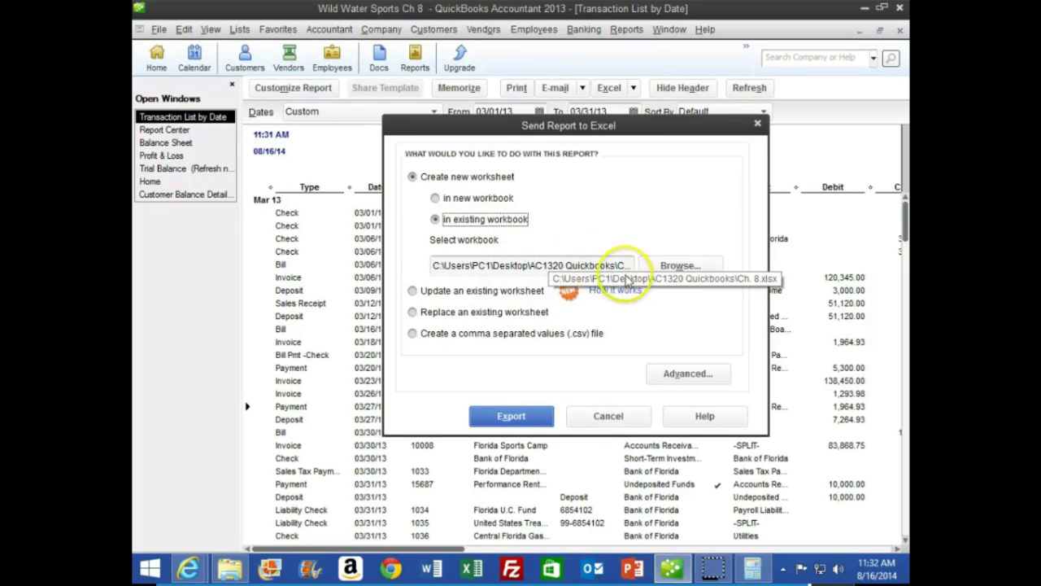
{"action": "left_click", "coordinate": [679, 266]}
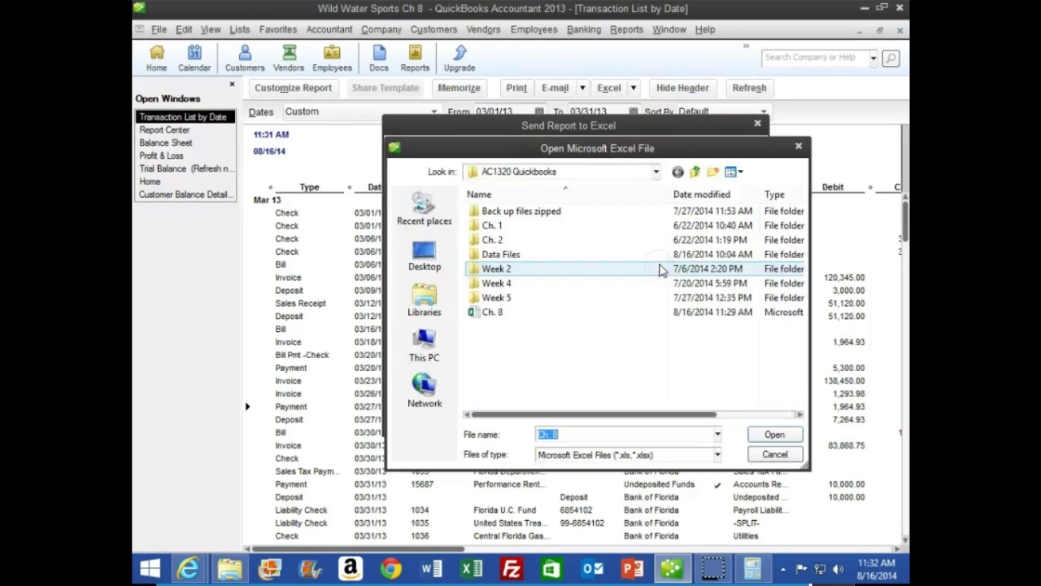
{"action": "left_click", "coordinate": [657, 174]}
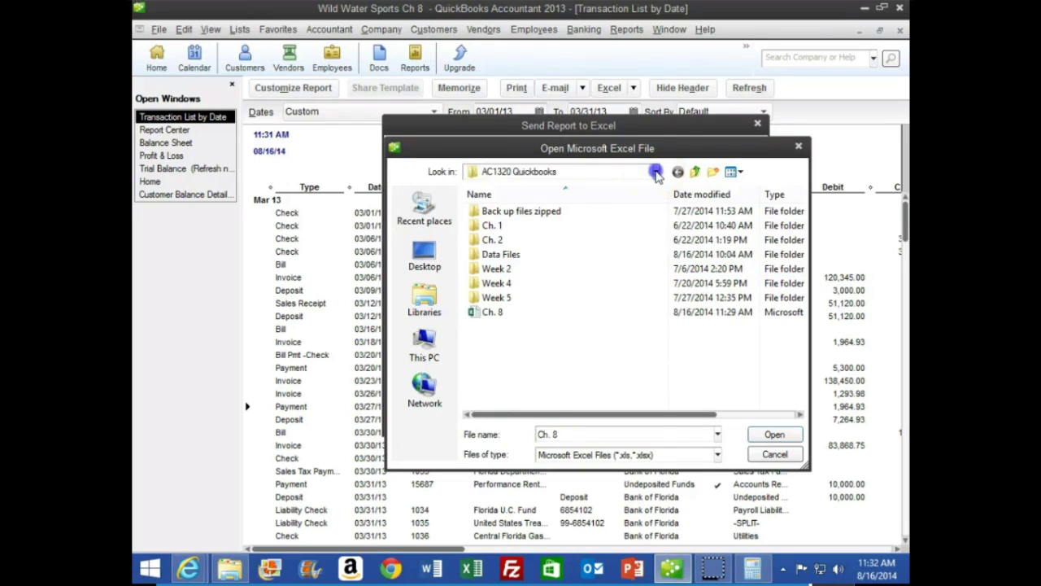
{"action": "left_click", "coordinate": [657, 175]}
{"action": "double_click", "coordinate": [486, 316]}
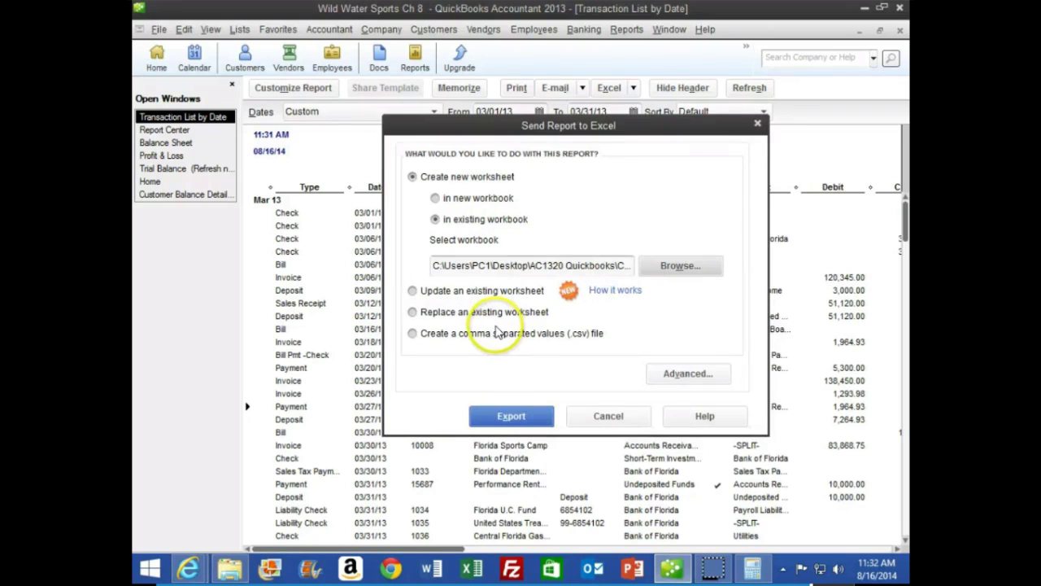
{"action": "left_click", "coordinate": [482, 412]}
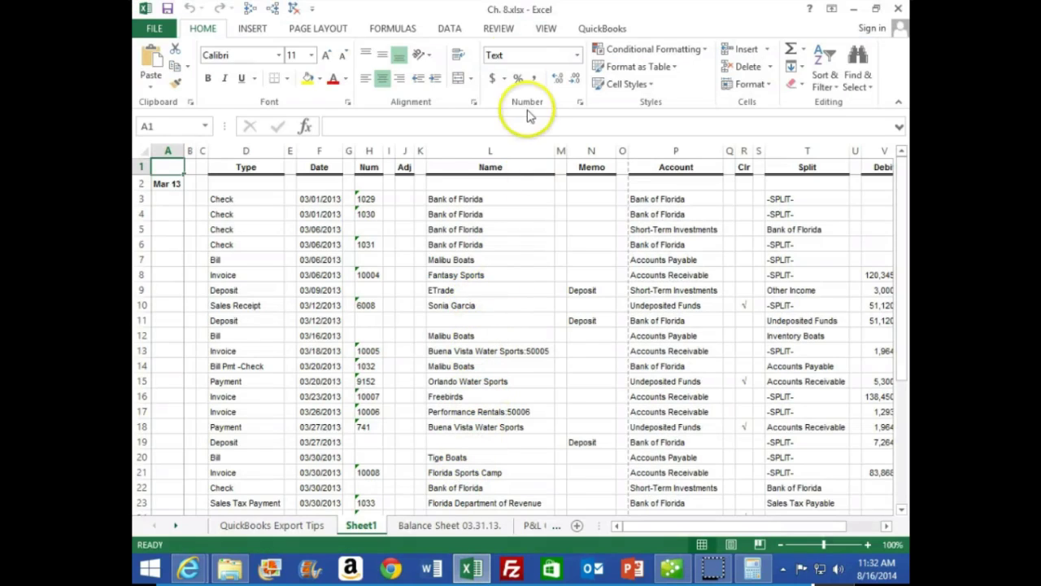
Step: Rename the exported sheet "Transaction list Date 03.31.13" and save the Ch. 8.xlsx workbook
{"action": "left_click_drag", "start_coordinate": [523, 9], "coordinate": [501, 328]}
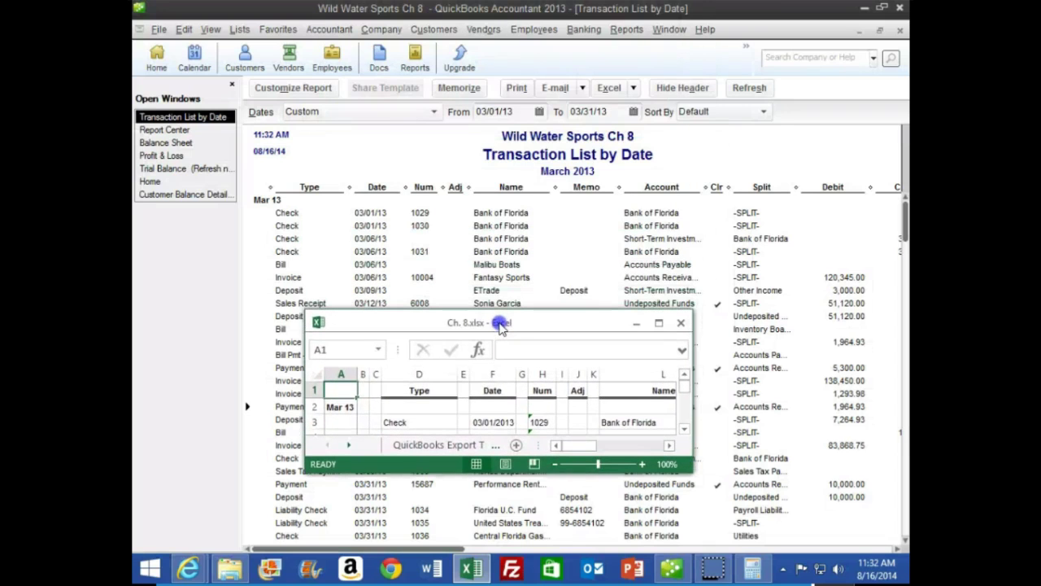
{"action": "left_click", "coordinate": [328, 446]}
{"action": "double_click", "coordinate": [405, 445]}
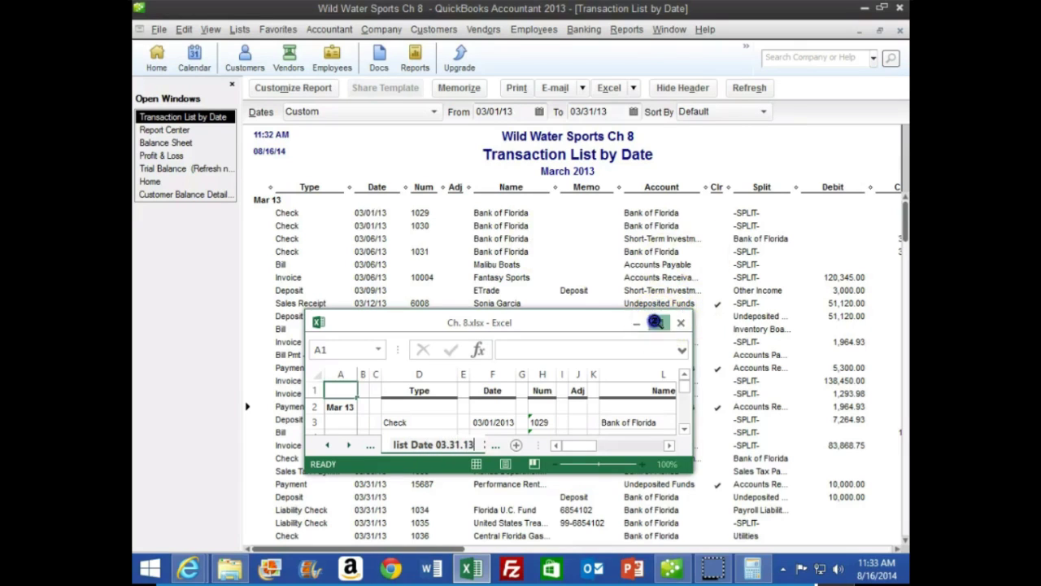
{"action": "left_click", "coordinate": [659, 322]}
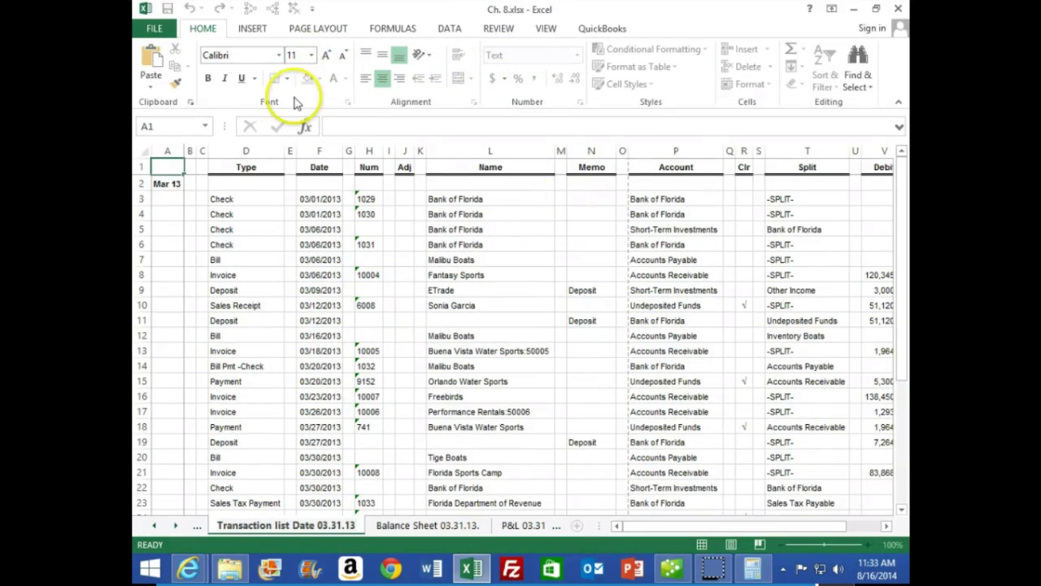
{"action": "left_click", "coordinate": [368, 335]}
{"action": "left_click", "coordinate": [167, 8]}
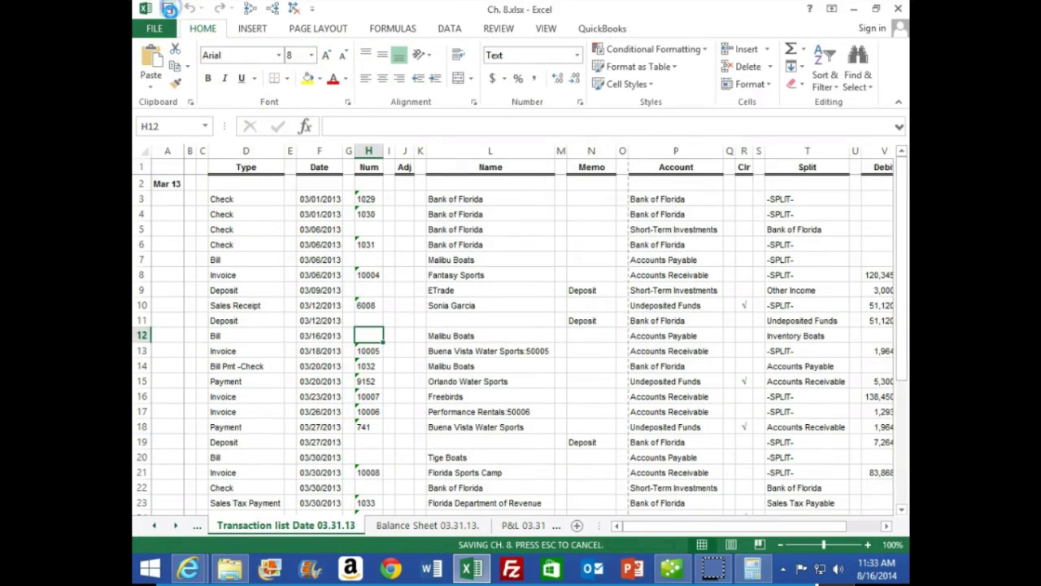
Step: Examine the exported transaction list across its columns from Account through Debit and Credit
{"action": "left_click", "coordinate": [667, 273]}
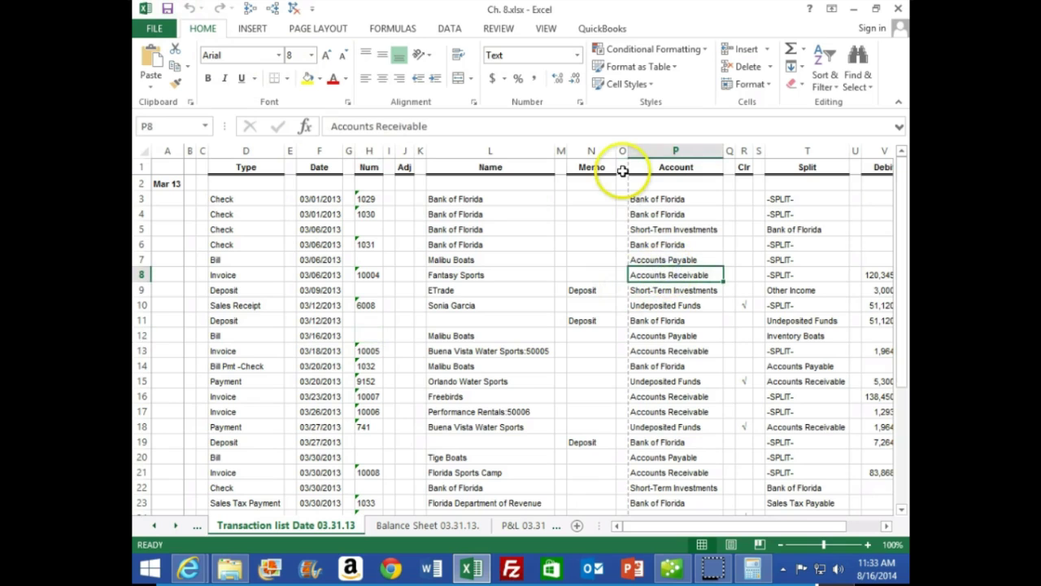
{"action": "key", "text": "Right"}
{"action": "key", "text": "Right"}
{"action": "key", "text": "Right"}
{"action": "key", "text": "Right"}
{"action": "key", "text": "Right"}
{"action": "key", "text": "Right"}
{"action": "key", "text": "Right"}
{"action": "key", "text": "Right"}
{"action": "key", "text": "Right"}
{"action": "key", "text": "Right"}
{"action": "key", "text": "Right"}
{"action": "key", "text": "Right"}
{"action": "key", "text": "Right"}
{"action": "key", "text": "Right"}
{"action": "key", "text": "Right"}
Step: Dock the workbook to half of the screen, and switch to the CourseSmart textbook to enlarge Figure 8.28 for comparison
{"action": "left_click_drag", "start_coordinate": [384, 8], "coordinate": [907, 122]}
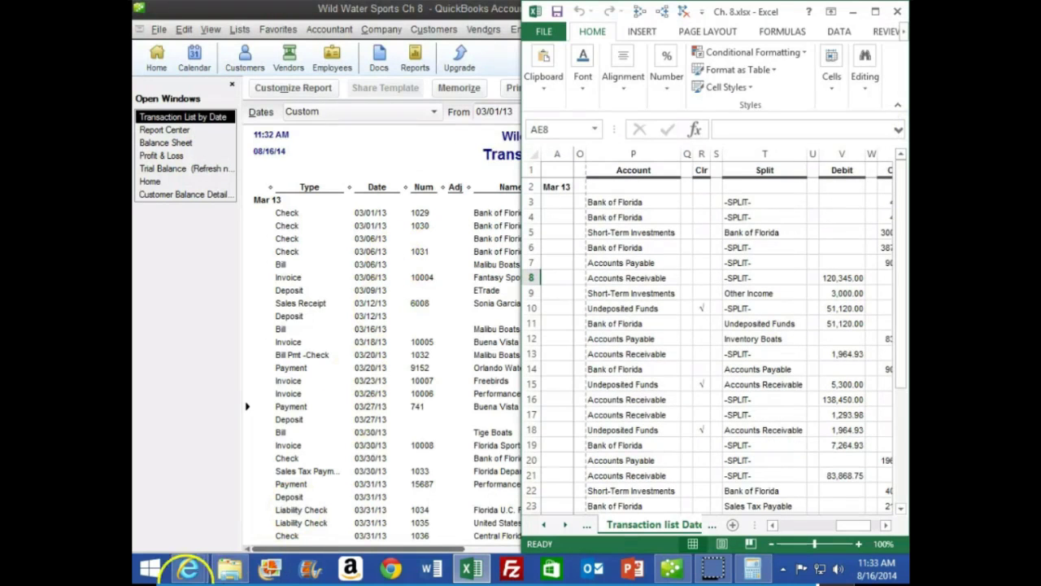
{"action": "left_click", "coordinate": [386, 488]}
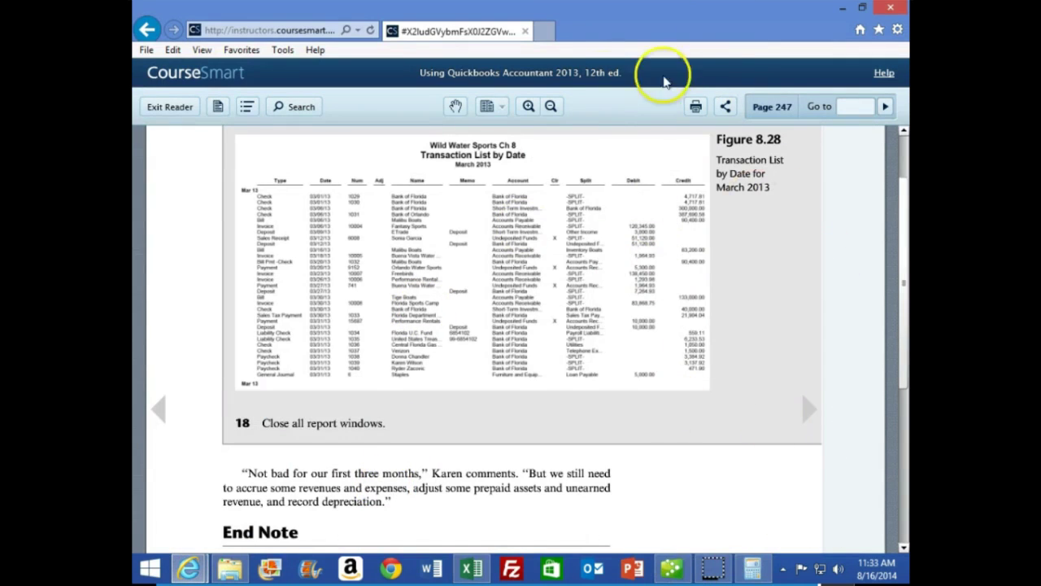
{"action": "left_click", "coordinate": [526, 109]}
{"action": "left_click", "coordinate": [526, 109]}
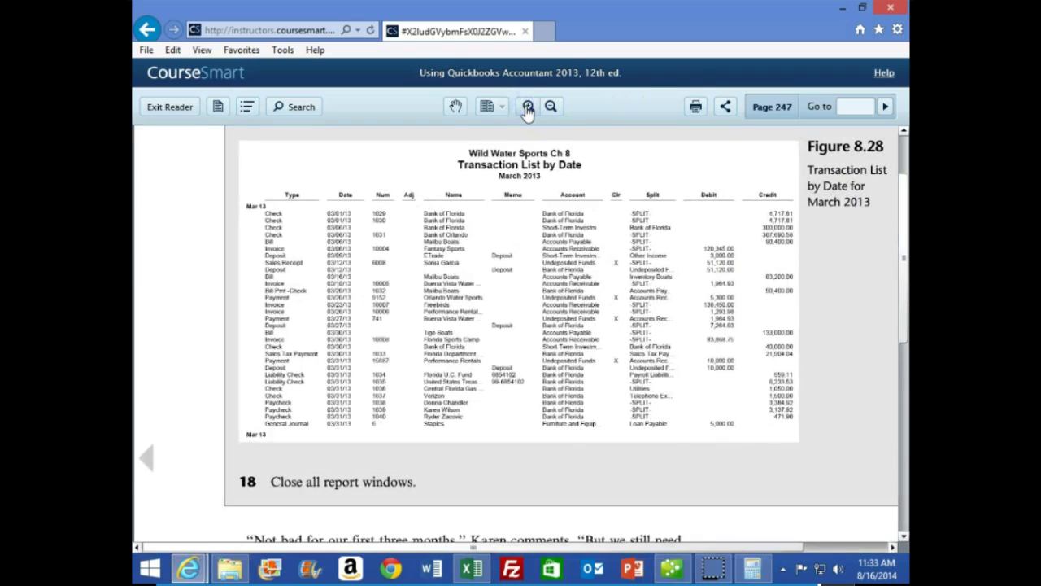
{"action": "left_click", "coordinate": [526, 109]}
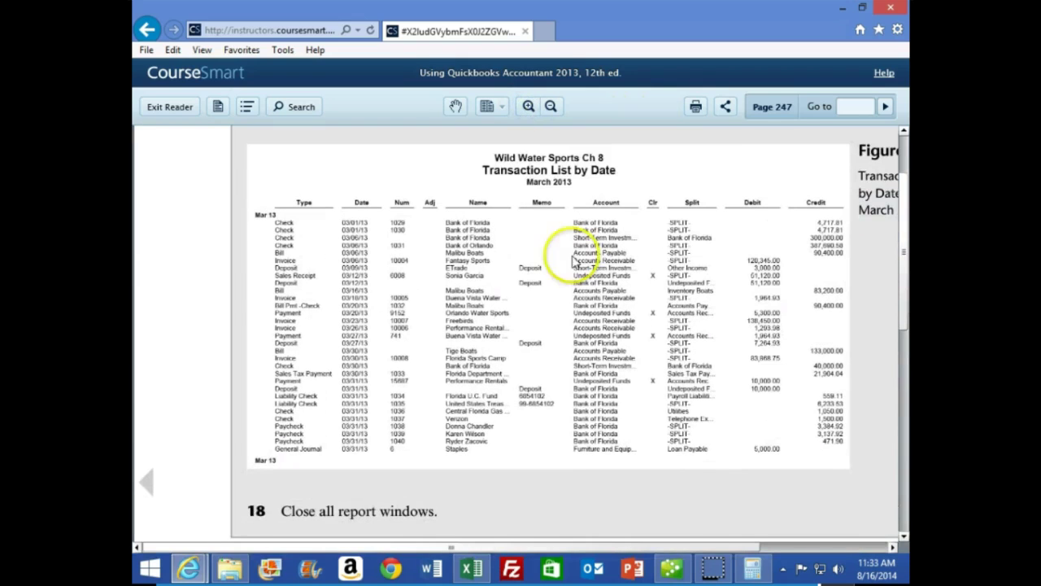
Step: Switch back to the Ch. 8 workbook, move its window next to the figure's amounts, and bring the Debit and Credit columns into view
{"action": "left_click", "coordinate": [472, 567]}
{"action": "left_click_drag", "start_coordinate": [818, 11], "coordinate": [589, 12]}
{"action": "left_click", "coordinate": [657, 524]}
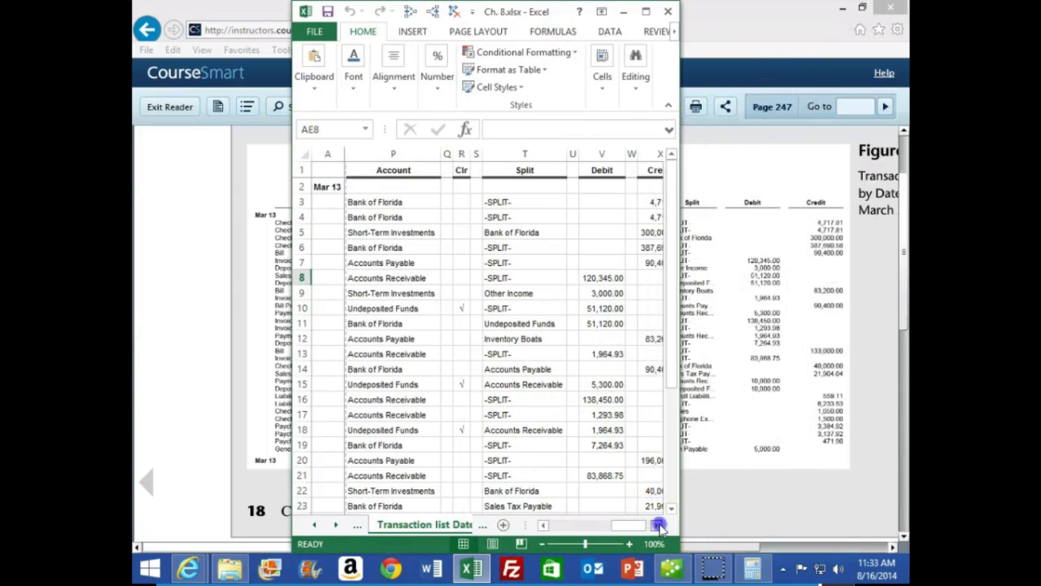
{"action": "left_click", "coordinate": [657, 525]}
{"action": "left_click", "coordinate": [657, 525]}
Step: Fill the credit amounts in X3 and X4 with yellow
{"action": "left_click", "coordinate": [563, 203]}
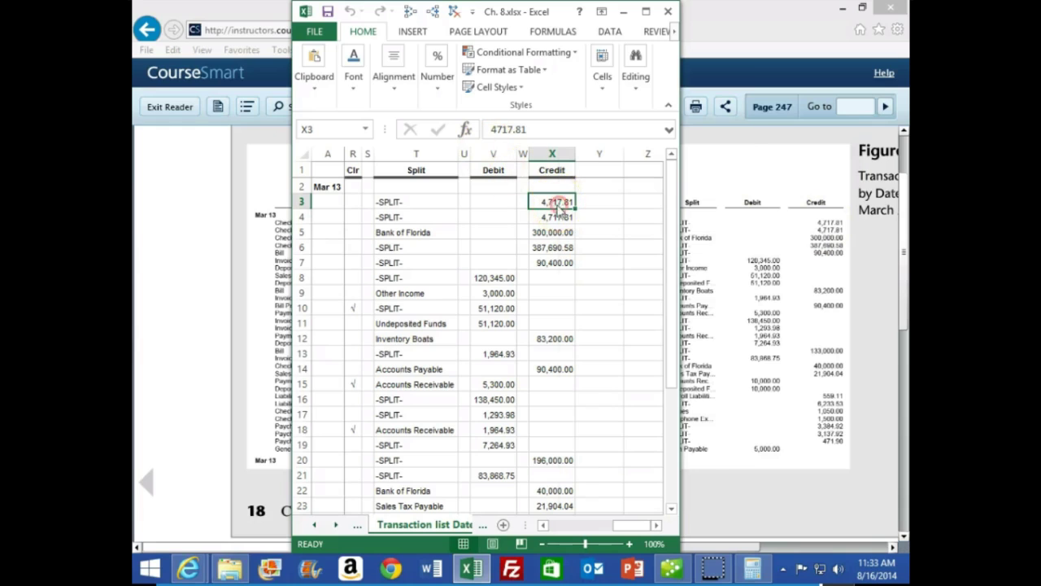
{"action": "right_click", "coordinate": [558, 205]}
{"action": "left_click", "coordinate": [620, 180]}
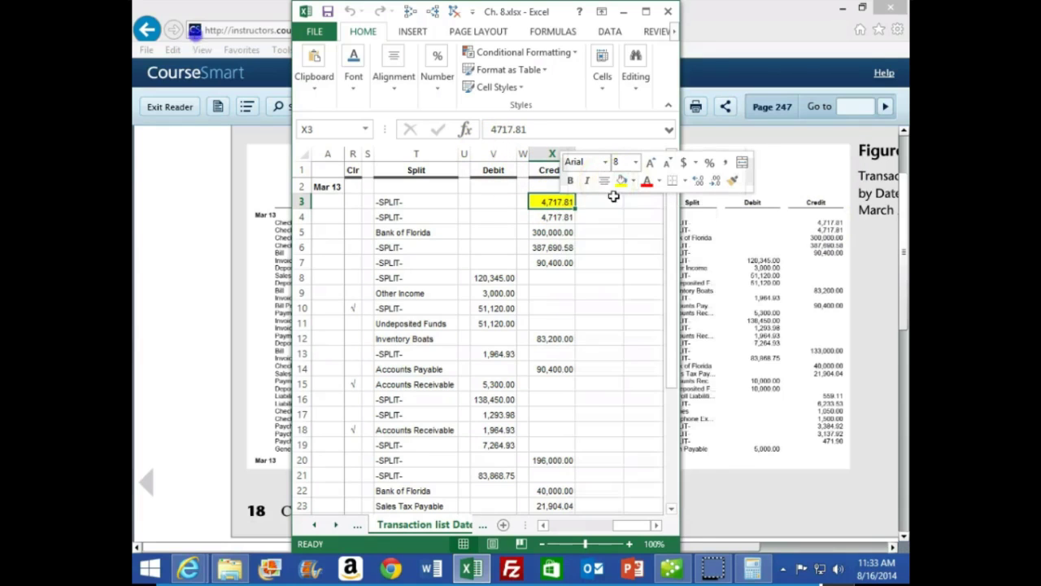
{"action": "right_click", "coordinate": [562, 218]}
{"action": "left_click", "coordinate": [620, 193]}
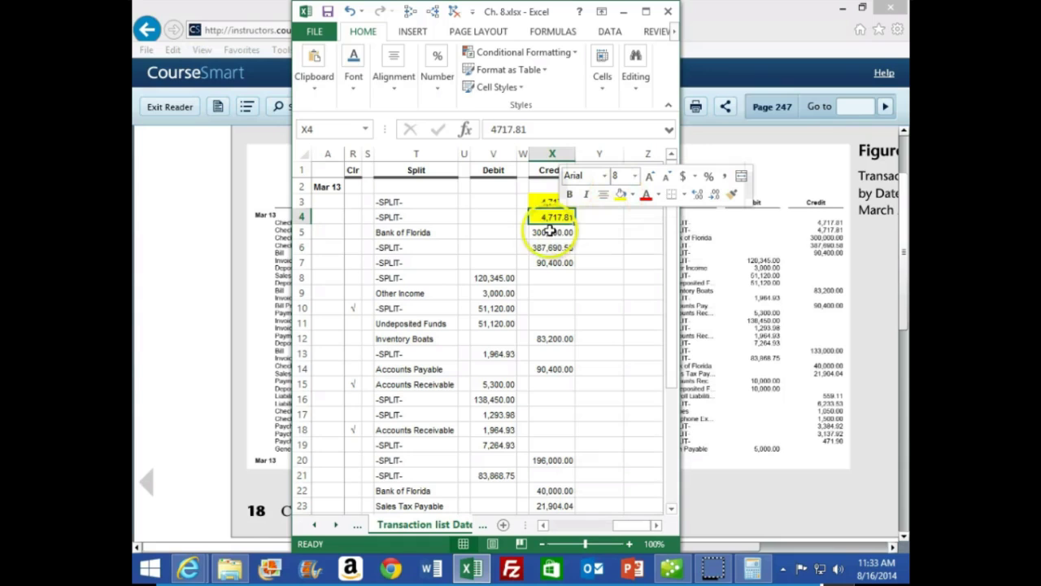
Step: Highlight the matching credit amounts in X3:X7 with a light green fill
{"action": "left_click_drag", "start_coordinate": [548, 202], "coordinate": [550, 217]}
{"action": "right_click", "coordinate": [550, 217]}
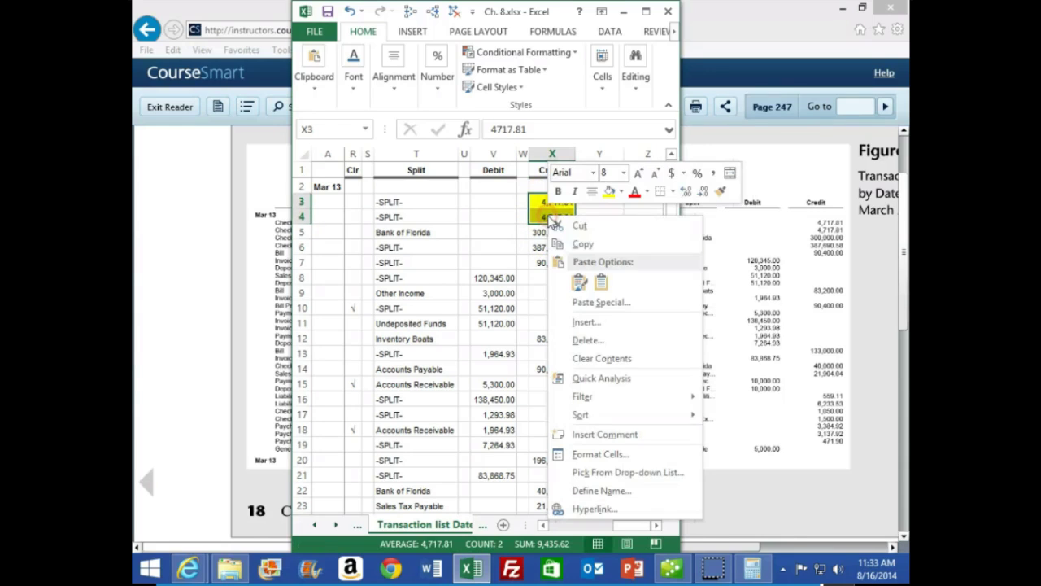
{"action": "left_click", "coordinate": [620, 191]}
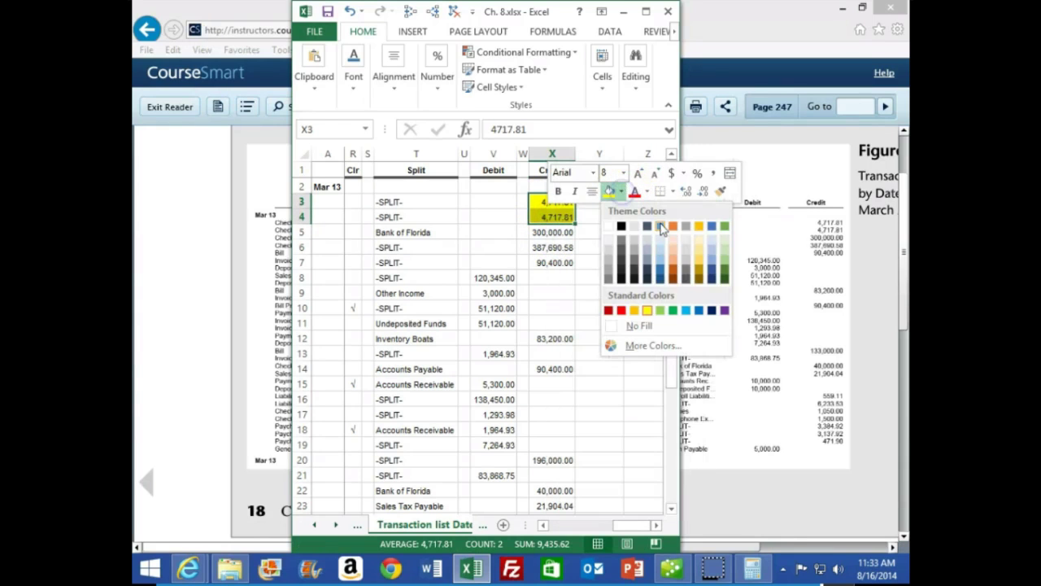
{"action": "left_click", "coordinate": [662, 310]}
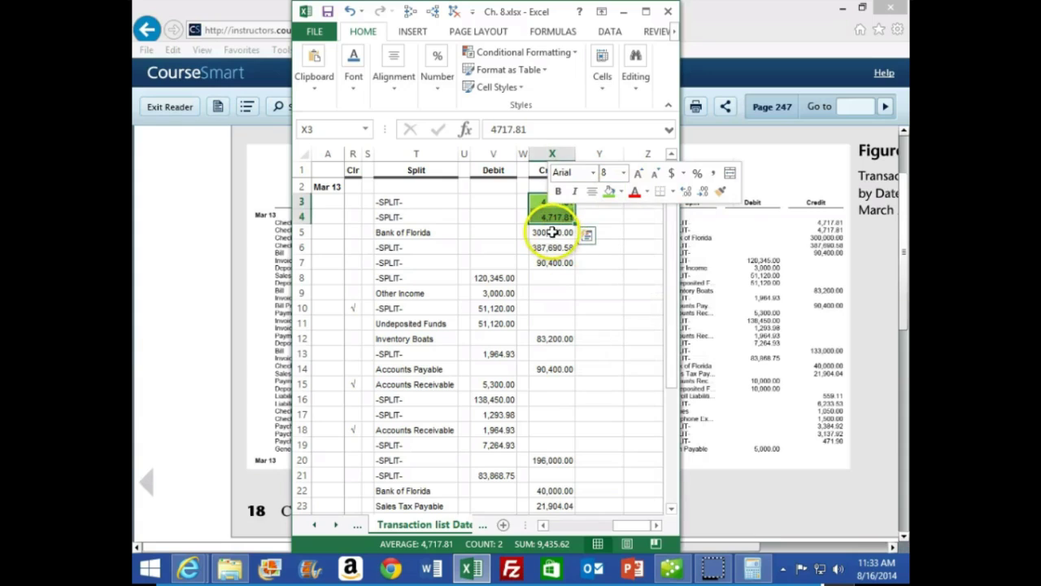
{"action": "right_click", "coordinate": [554, 233]}
{"action": "left_click", "coordinate": [614, 209]}
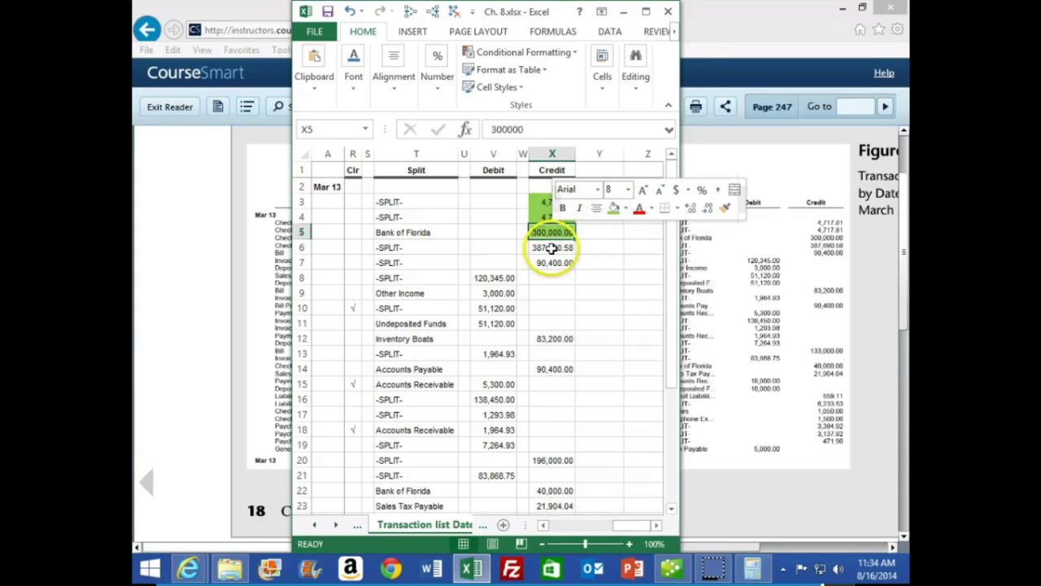
{"action": "left_click_drag", "start_coordinate": [551, 248], "coordinate": [552, 261]}
{"action": "right_click", "coordinate": [553, 259]}
{"action": "left_click", "coordinate": [611, 224]}
Step: Highlight the matching debit amounts in V8:V11 with the same light green fill
{"action": "left_click", "coordinate": [494, 277]}
{"action": "left_click_drag", "start_coordinate": [495, 277], "coordinate": [495, 309]}
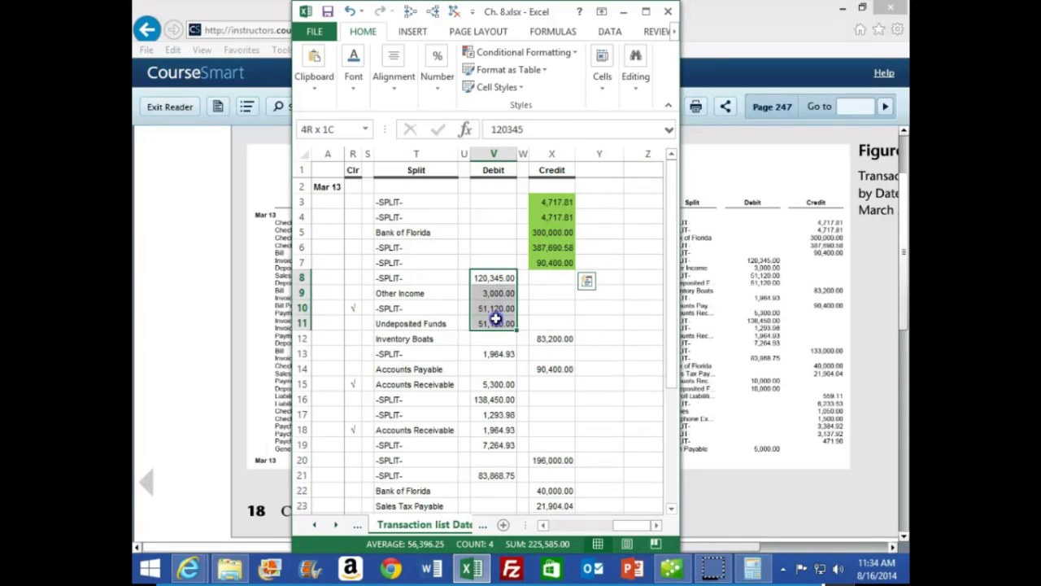
{"action": "right_click", "coordinate": [495, 320]}
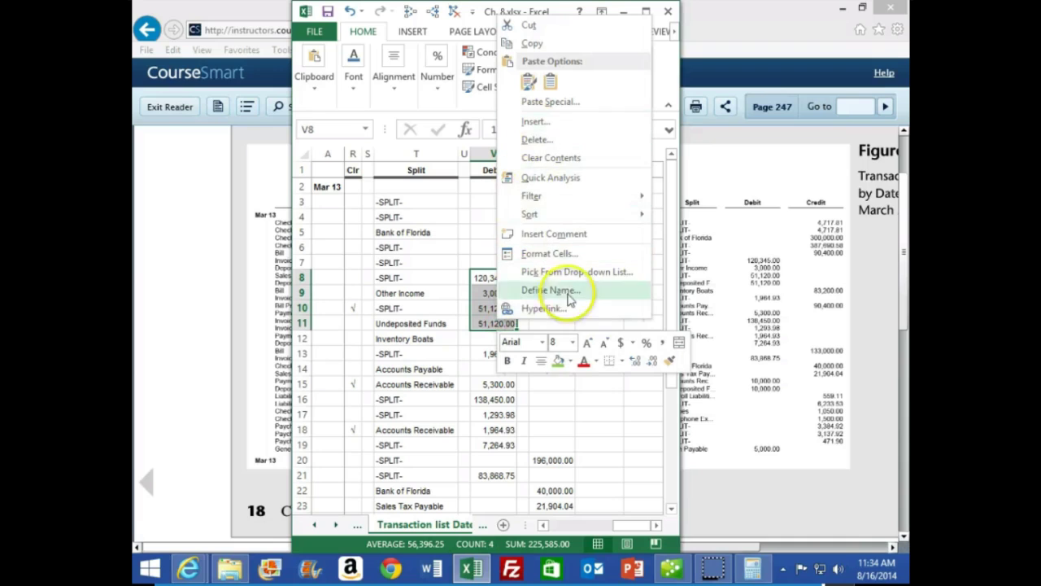
{"action": "left_click", "coordinate": [558, 361]}
{"action": "left_click", "coordinate": [523, 430]}
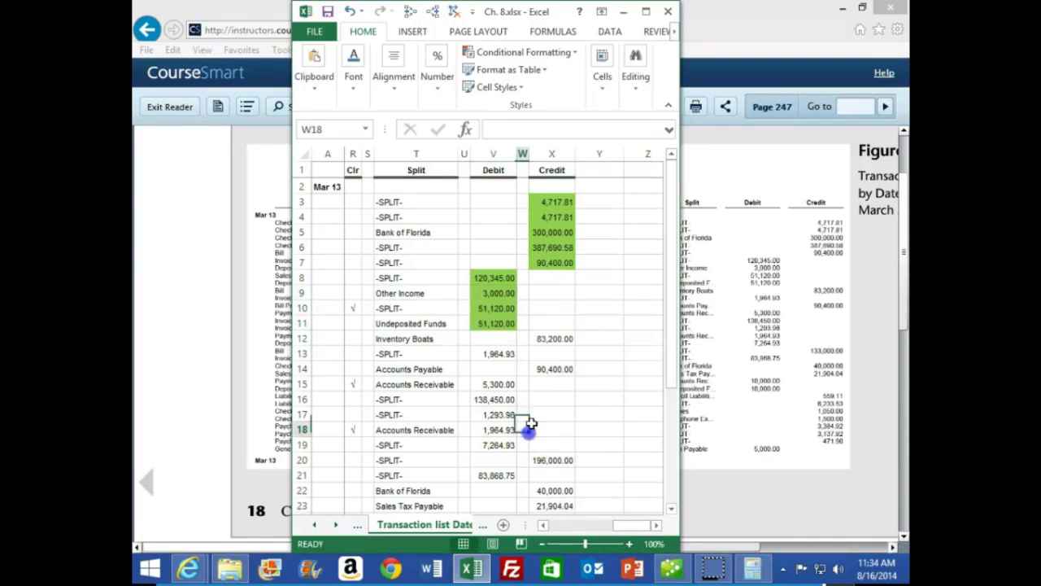
Step: Apply the light green fill to the credits in X12 and X14 and the debit in V13
{"action": "right_click", "coordinate": [543, 339]}
{"action": "left_click", "coordinate": [605, 381]}
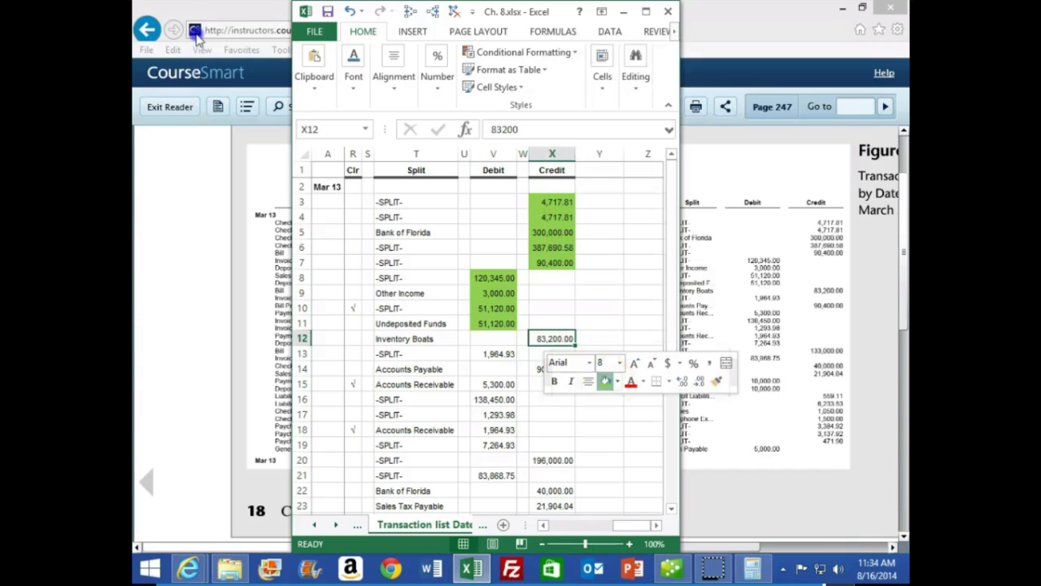
{"action": "left_click", "coordinate": [496, 353]}
{"action": "right_click", "coordinate": [496, 352]}
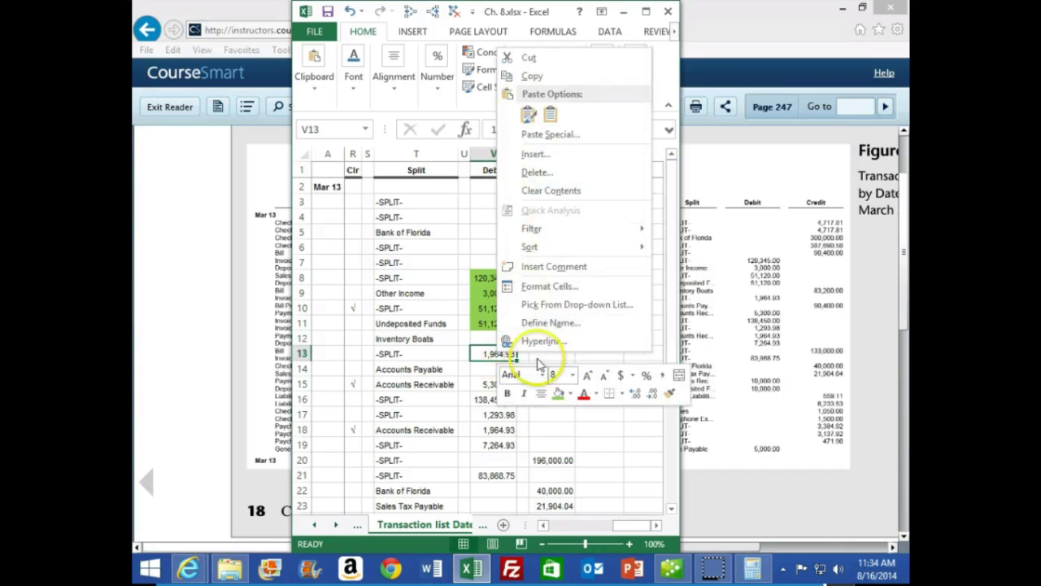
{"action": "left_click", "coordinate": [558, 393]}
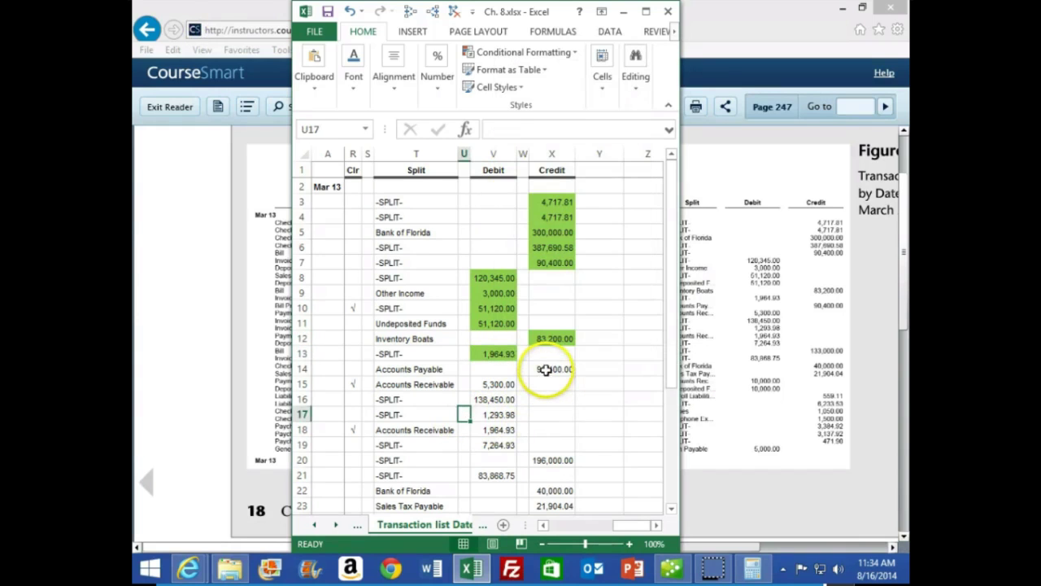
{"action": "left_click", "coordinate": [547, 371]}
{"action": "right_click", "coordinate": [548, 372]}
{"action": "left_click", "coordinate": [606, 413]}
Step: Apply the light green fill to the debit amounts in V15:V19
{"action": "left_click", "coordinate": [486, 384]}
{"action": "left_click_drag", "start_coordinate": [485, 386], "coordinate": [487, 423]}
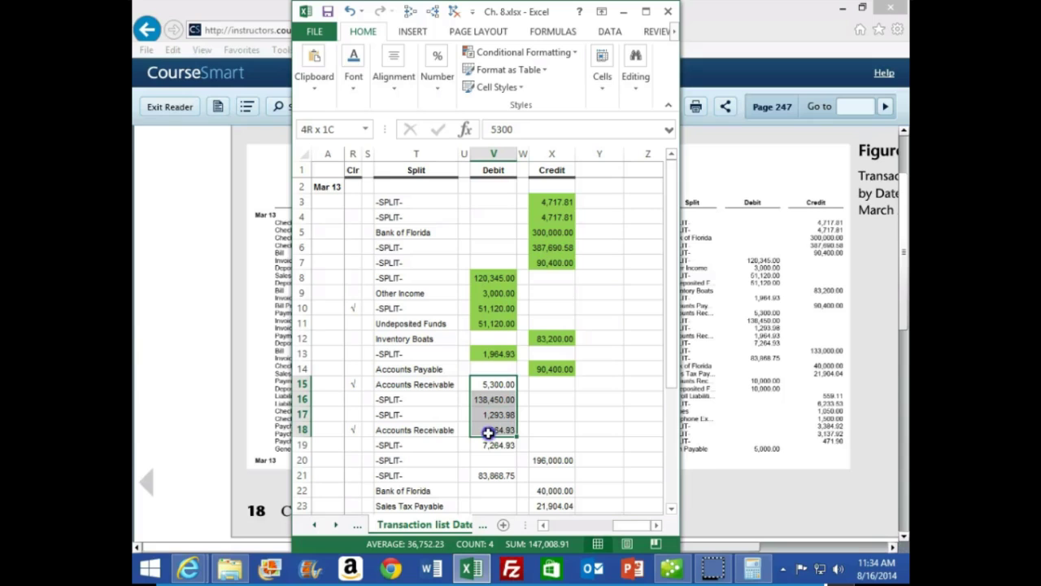
{"action": "right_click", "coordinate": [488, 444]}
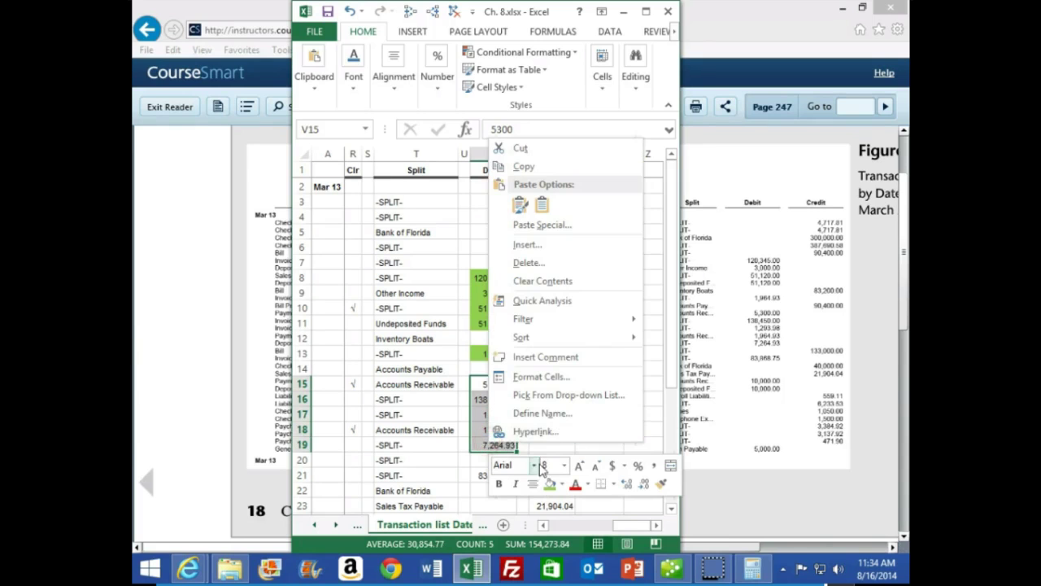
{"action": "left_click", "coordinate": [544, 483]}
{"action": "left_click", "coordinate": [418, 413]}
Step: Apply the light green fill to the debit amount in V21, leaving the credit in X20 unfilled
{"action": "scroll", "coordinate": [404, 401], "scroll_direction": "down", "scroll_amount": 1}
{"action": "scroll", "coordinate": [404, 400], "scroll_direction": "down", "scroll_amount": 2}
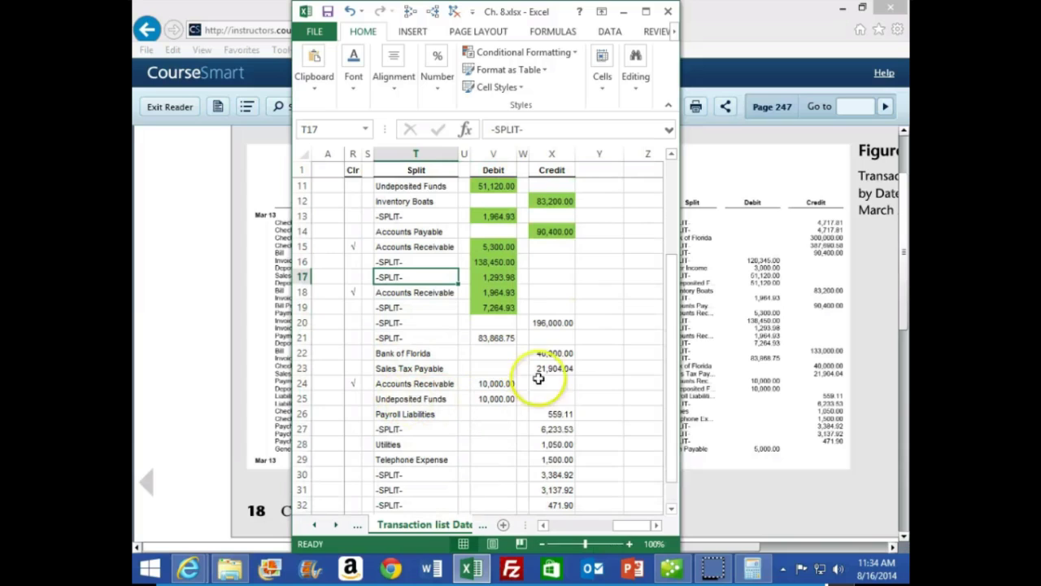
{"action": "left_click", "coordinate": [494, 336]}
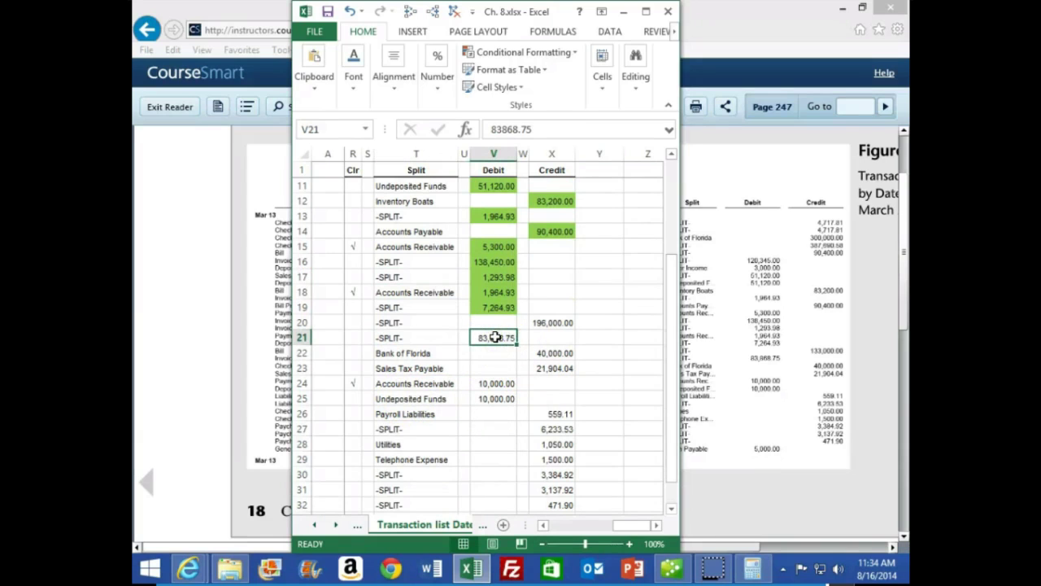
{"action": "right_click", "coordinate": [494, 336]}
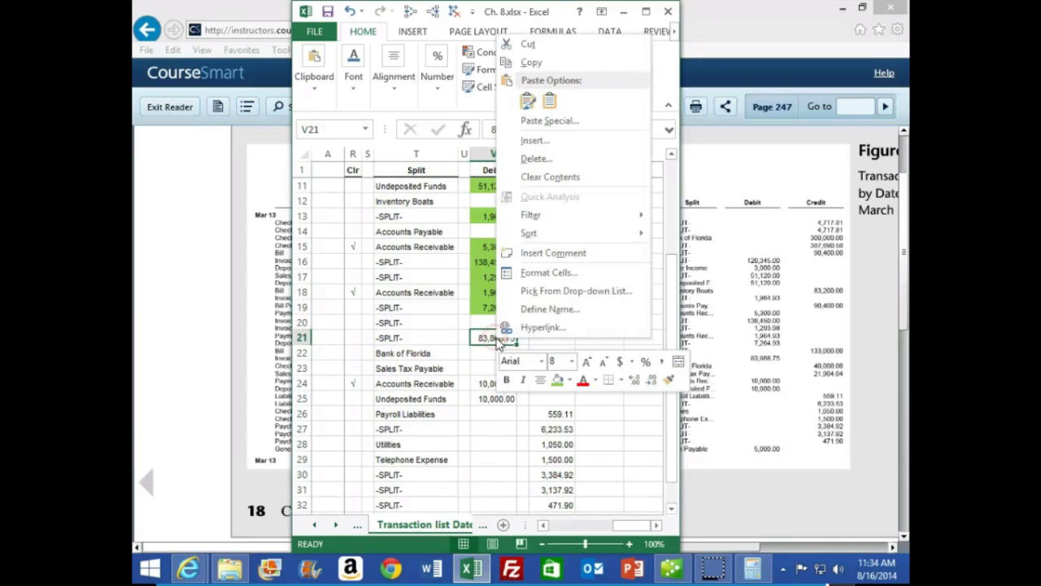
{"action": "left_click", "coordinate": [558, 380]}
{"action": "left_click", "coordinate": [493, 413]}
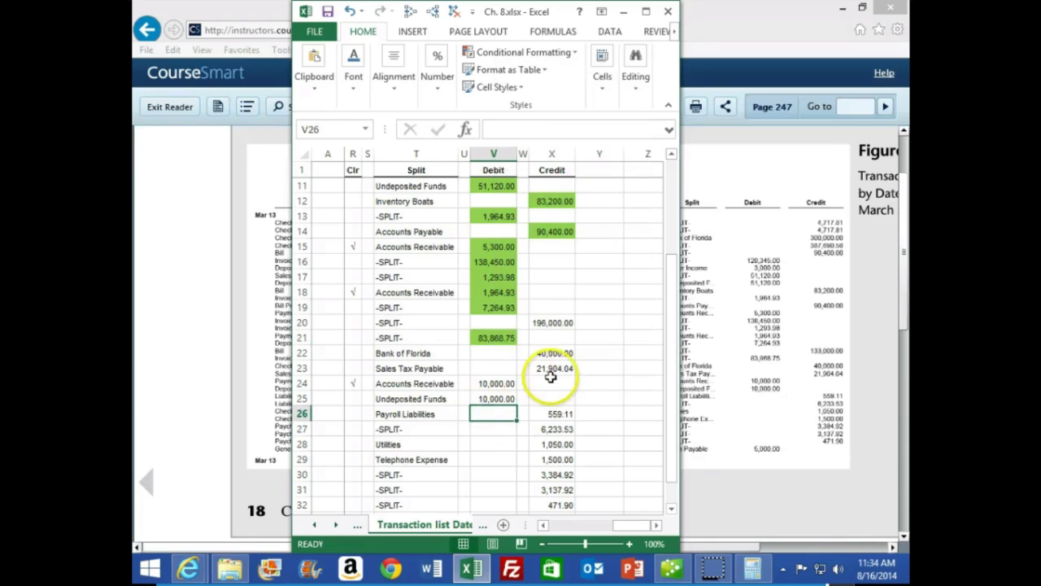
Step: Apply the light green fill to the credits in X22:X23 and the debits in V24:V25
{"action": "left_click_drag", "start_coordinate": [545, 353], "coordinate": [549, 363]}
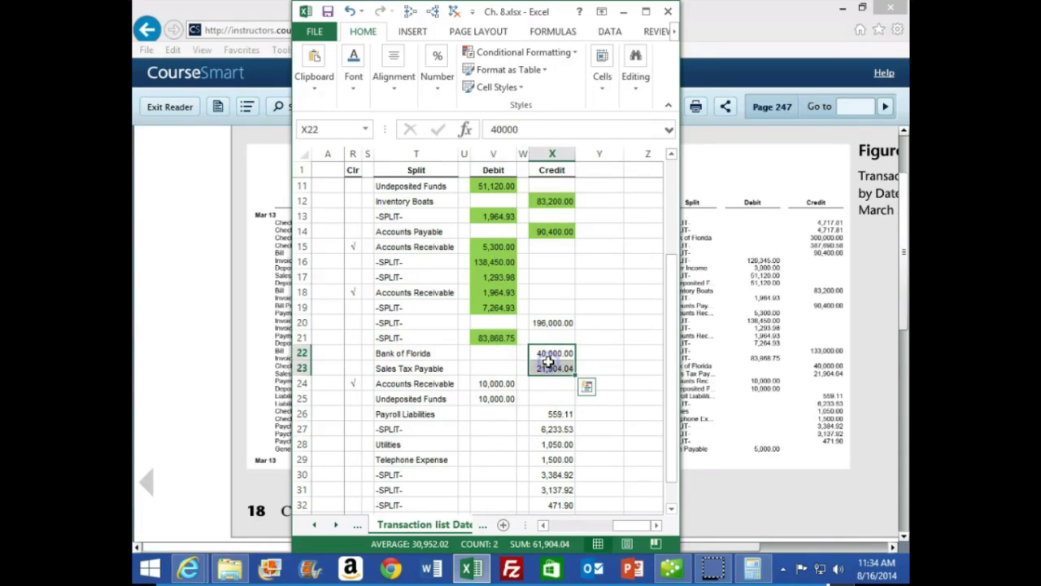
{"action": "right_click", "coordinate": [550, 366]}
{"action": "left_click", "coordinate": [603, 401]}
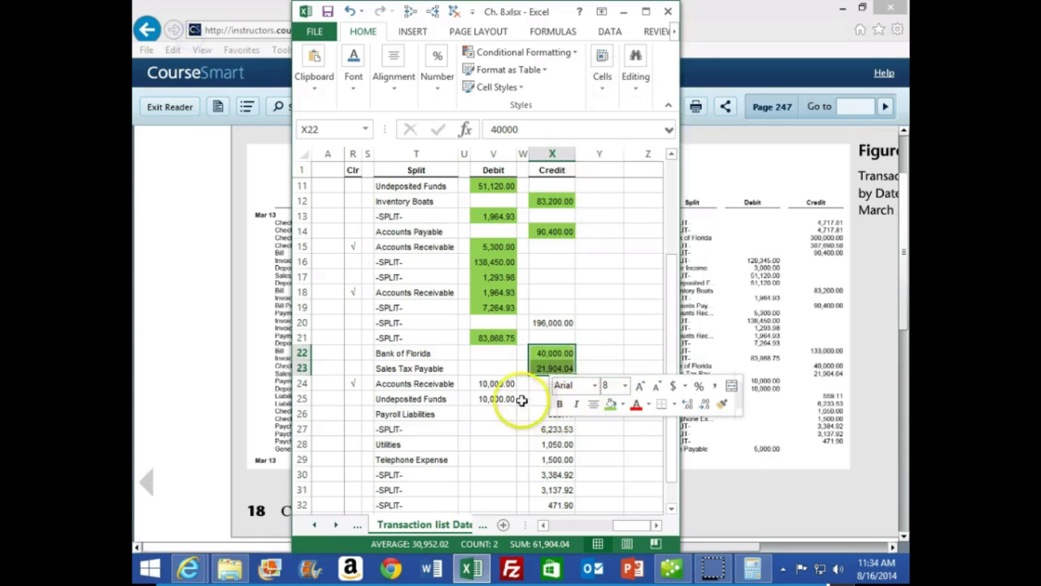
{"action": "left_click", "coordinate": [496, 387]}
{"action": "left_click_drag", "start_coordinate": [496, 387], "coordinate": [493, 399]}
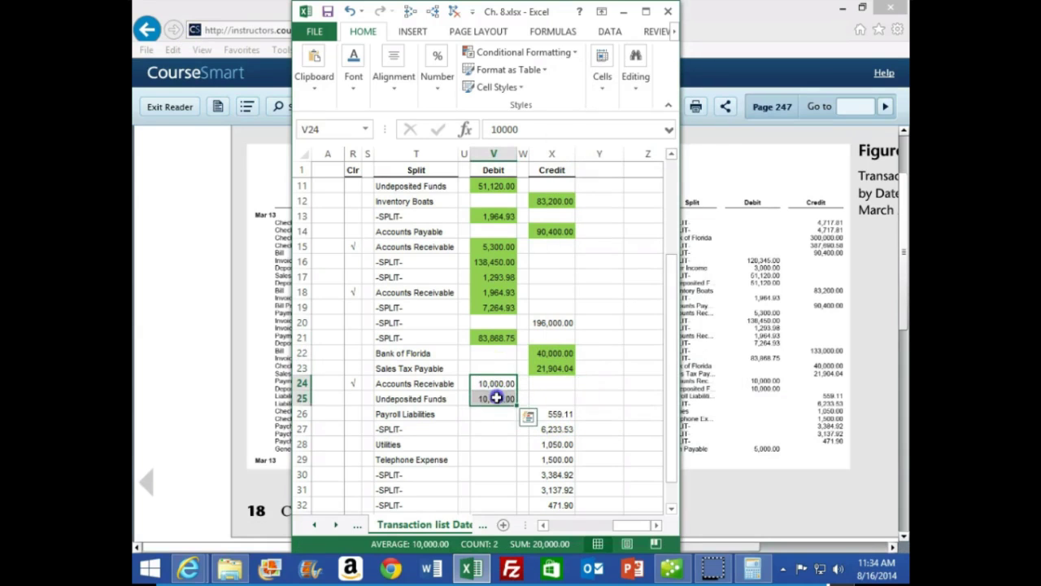
{"action": "right_click", "coordinate": [492, 399]}
{"action": "left_click", "coordinate": [557, 437]}
{"action": "left_click", "coordinate": [462, 440]}
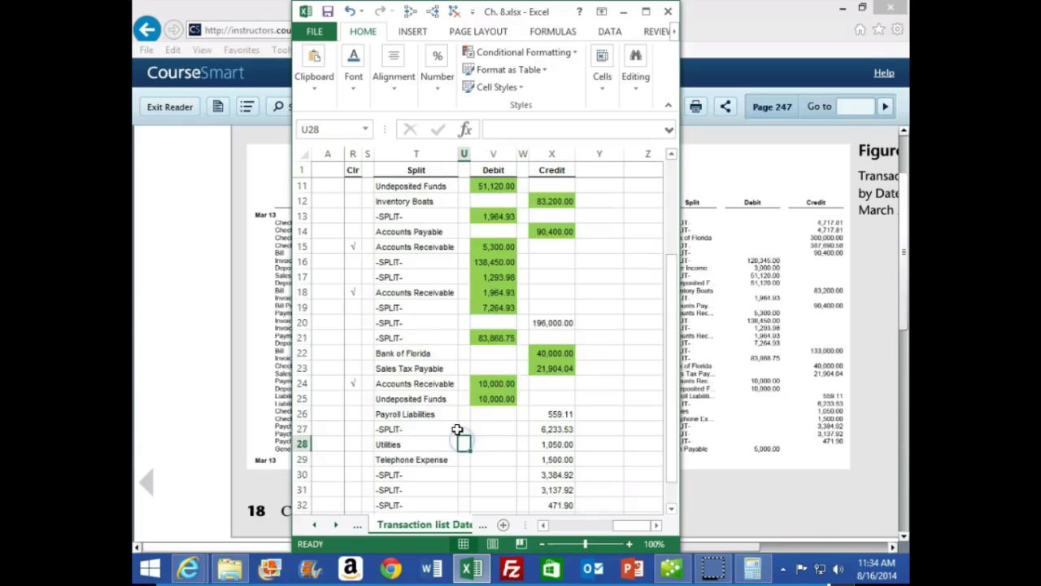
Step: Apply the light green fill to the credits in X26:X32 and the debit in V33
{"action": "scroll", "coordinate": [458, 430], "scroll_direction": "down", "scroll_amount": 1}
{"action": "left_click_drag", "start_coordinate": [549, 368], "coordinate": [547, 445]}
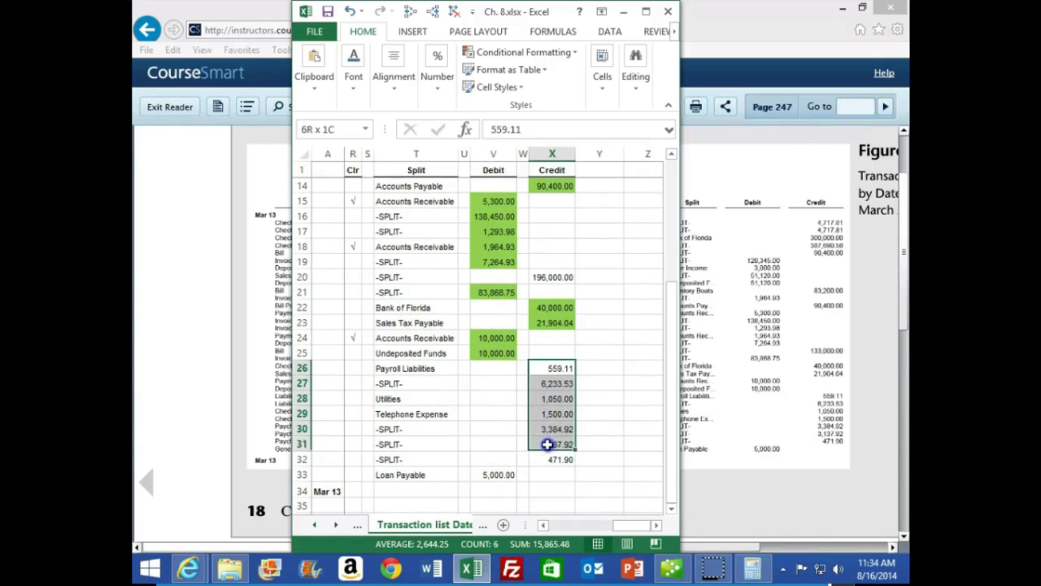
{"action": "right_click", "coordinate": [548, 450]}
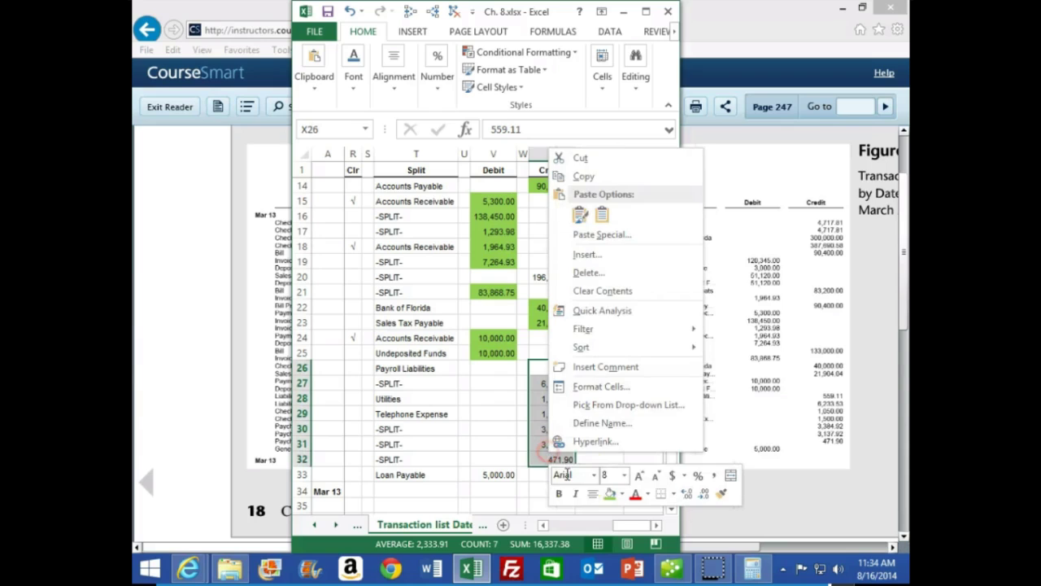
{"action": "left_click", "coordinate": [609, 493]}
{"action": "right_click", "coordinate": [500, 475]}
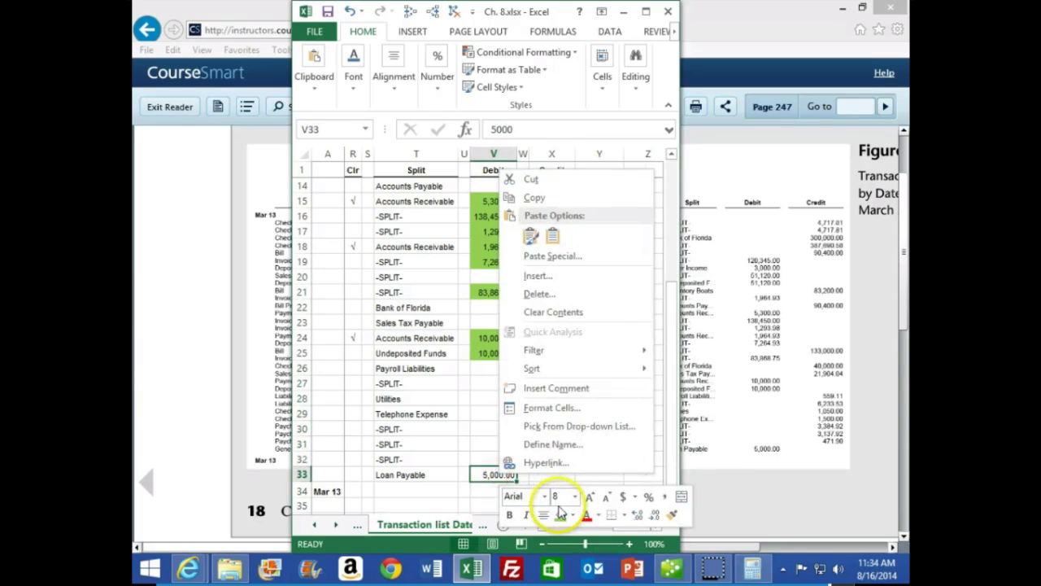
{"action": "left_click", "coordinate": [556, 494]}
{"action": "left_click", "coordinate": [433, 426]}
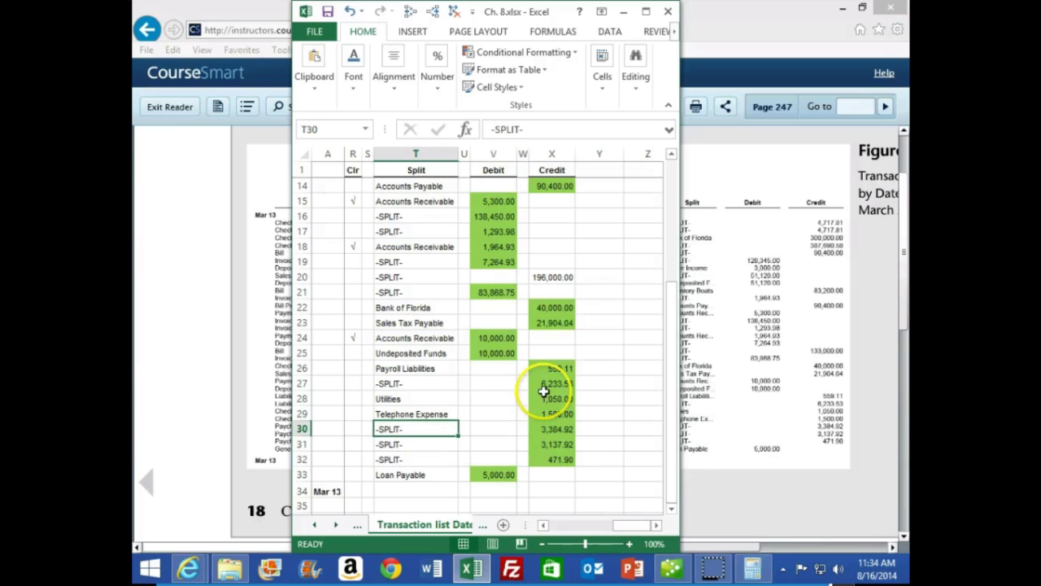
Step: Flag the Tige Boats bill's credit amount in X20 with a yellow fill
{"action": "left_click", "coordinate": [554, 277]}
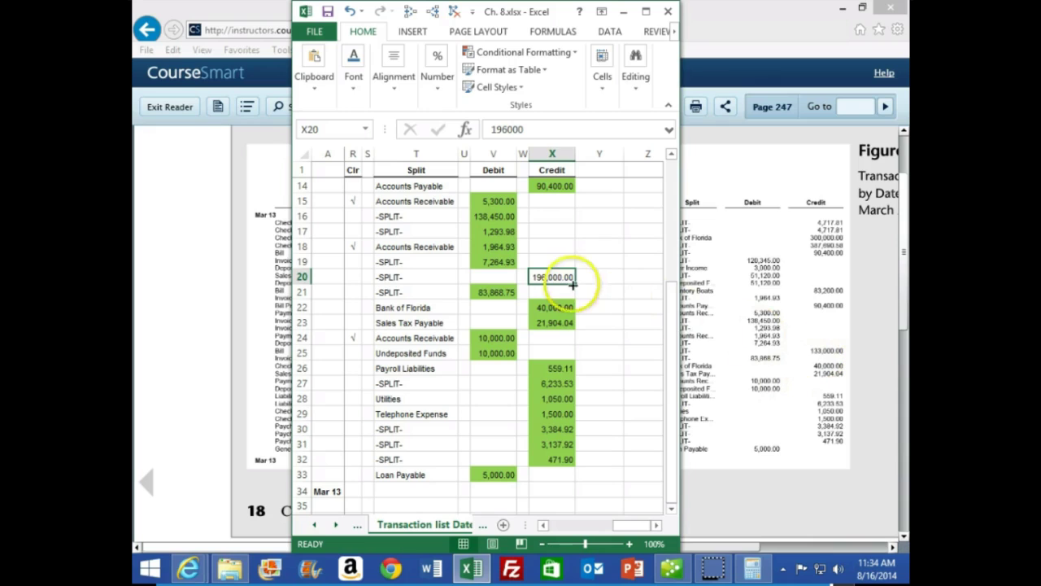
{"action": "right_click", "coordinate": [553, 277]}
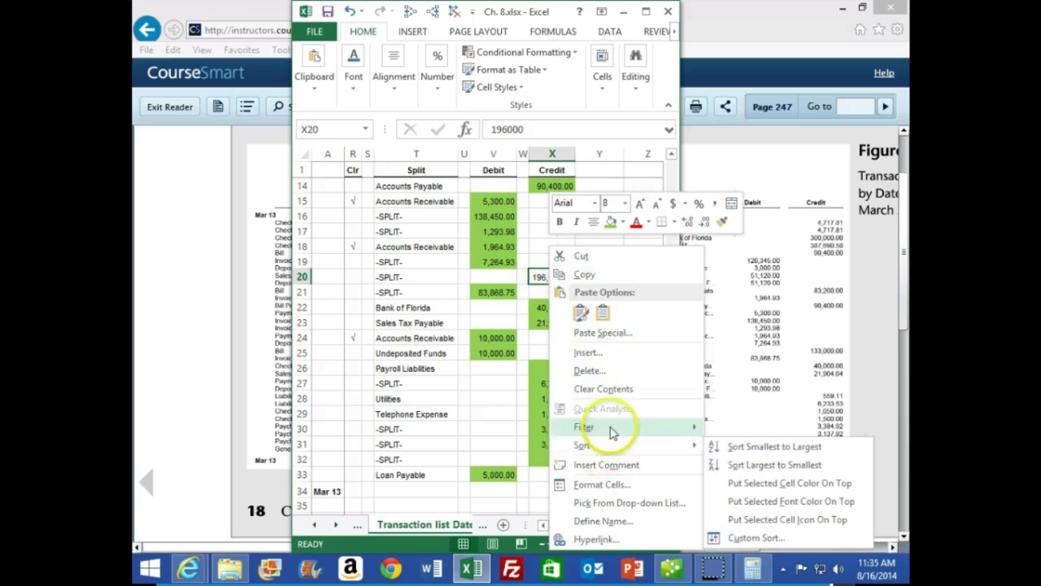
{"action": "left_click", "coordinate": [622, 222]}
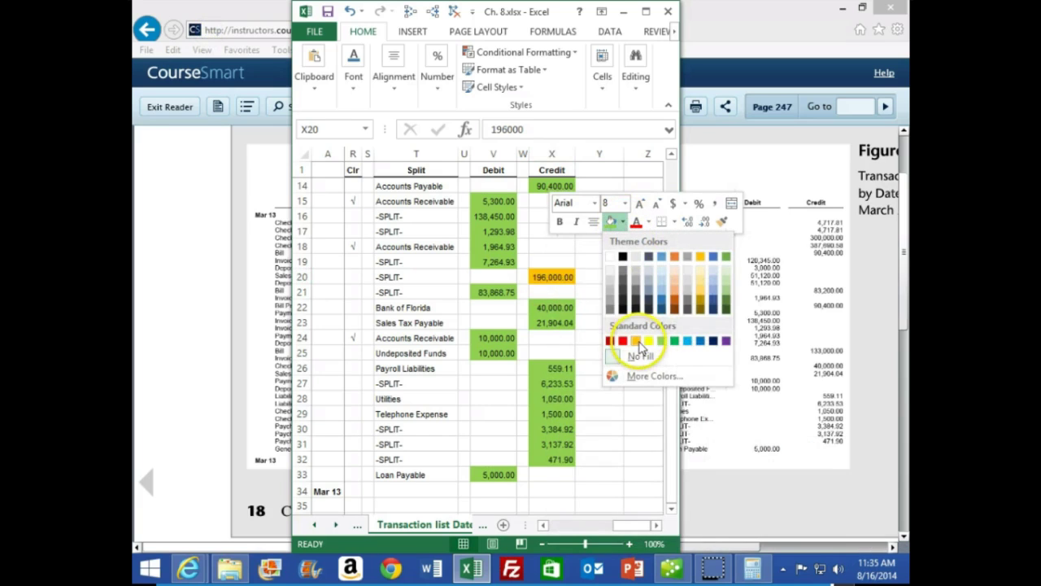
{"action": "left_click", "coordinate": [648, 340]}
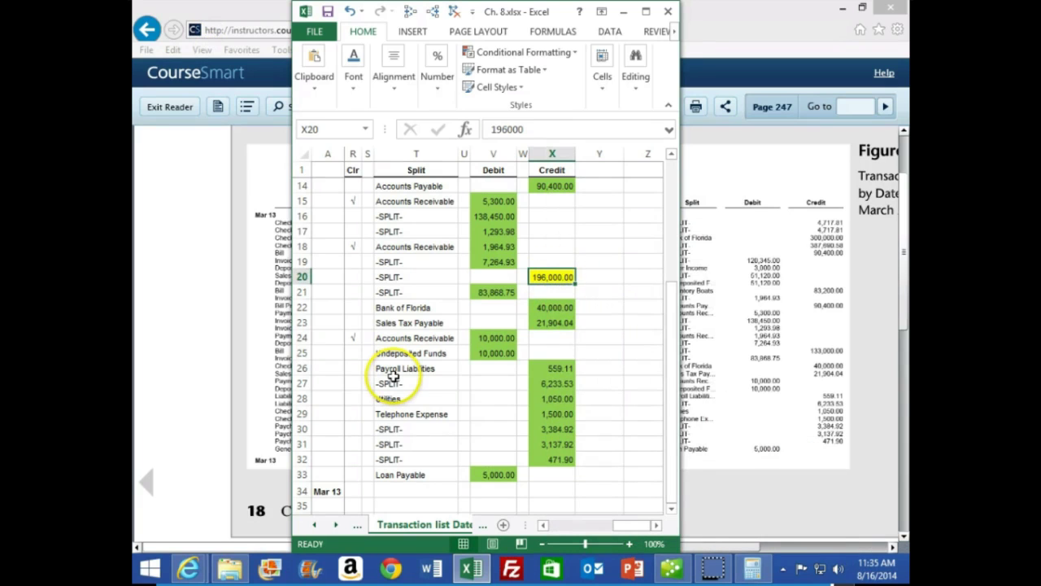
Step: Examine row 20 across its columns from Credit back to Type to identify the flagged transaction
{"action": "key", "text": "Left"}
{"action": "key", "text": "Left"}
{"action": "key", "text": "Left"}
{"action": "key", "text": "Left"}
{"action": "key", "text": "Left"}
{"action": "key", "text": "Left"}
{"action": "key", "text": "Left"}
{"action": "key", "text": "Left"}
{"action": "key", "text": "Left"}
{"action": "key", "text": "Left"}
{"action": "key", "text": "Left"}
{"action": "key", "text": "Left"}
{"action": "key", "text": "Left"}
{"action": "key", "text": "Left"}
{"action": "key", "text": "Left"}
{"action": "key", "text": "Left"}
{"action": "key", "text": "Left"}
{"action": "key", "text": "Left"}
{"action": "key", "text": "Left"}
{"action": "key", "text": "Left"}
{"action": "key", "text": "Left"}
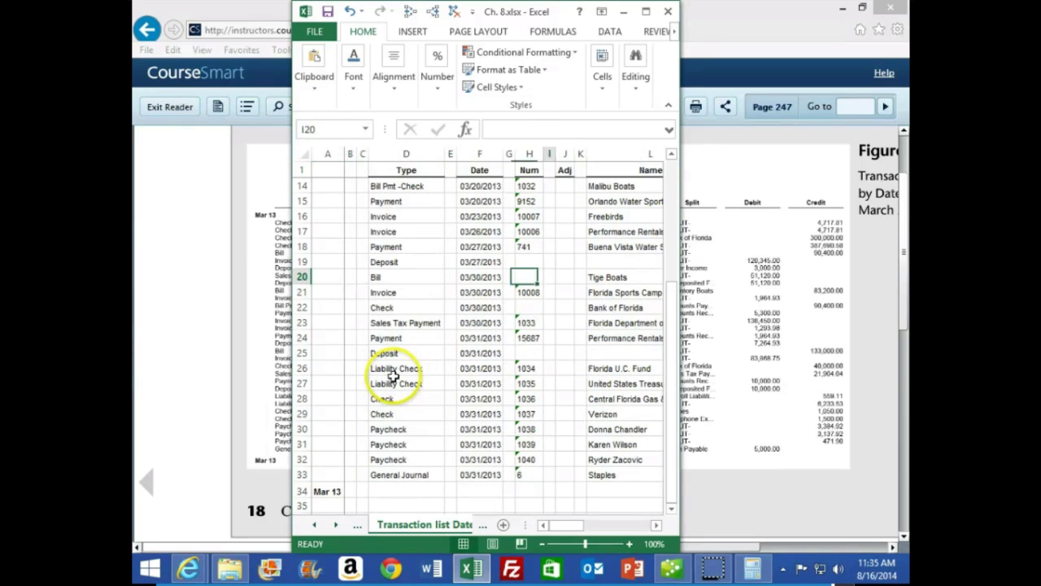
{"action": "key", "text": "Right"}
{"action": "key", "text": "Right"}
{"action": "key", "text": "Right"}
{"action": "key", "text": "Right"}
{"action": "key", "text": "Right"}
{"action": "key", "text": "Right"}
{"action": "key", "text": "Right"}
{"action": "key", "text": "Right"}
{"action": "key", "text": "Right"}
{"action": "key", "text": "Right"}
{"action": "key", "text": "Right"}
{"action": "key", "text": "Right"}
{"action": "key", "text": "Right"}
{"action": "key", "text": "Right"}
{"action": "key", "text": "Right"}
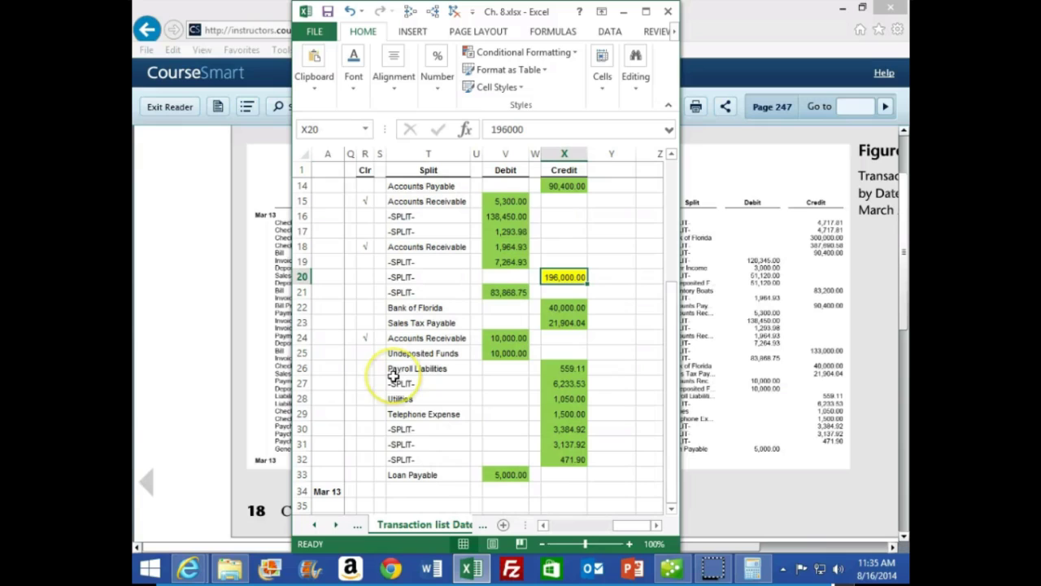
Step: Switch to QuickBooks and locate the Tige Boats bill's credit amount in the Transaction List by Date report
{"action": "left_click", "coordinate": [674, 568]}
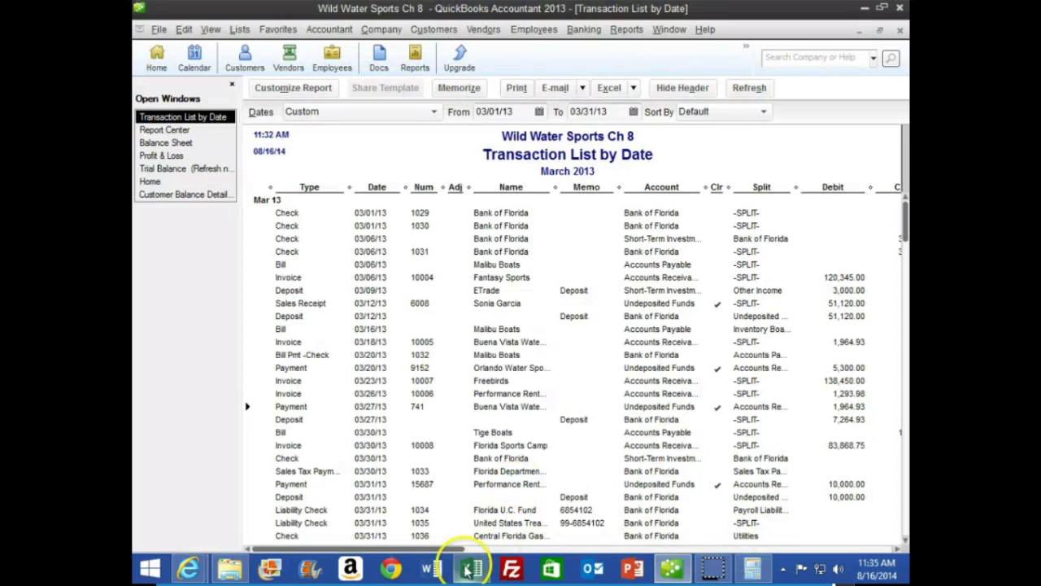
{"action": "left_click_drag", "start_coordinate": [461, 550], "coordinate": [742, 558]}
{"action": "scroll", "coordinate": [745, 491], "scroll_direction": "down", "scroll_amount": 1}
{"action": "double_click", "coordinate": [819, 392]}
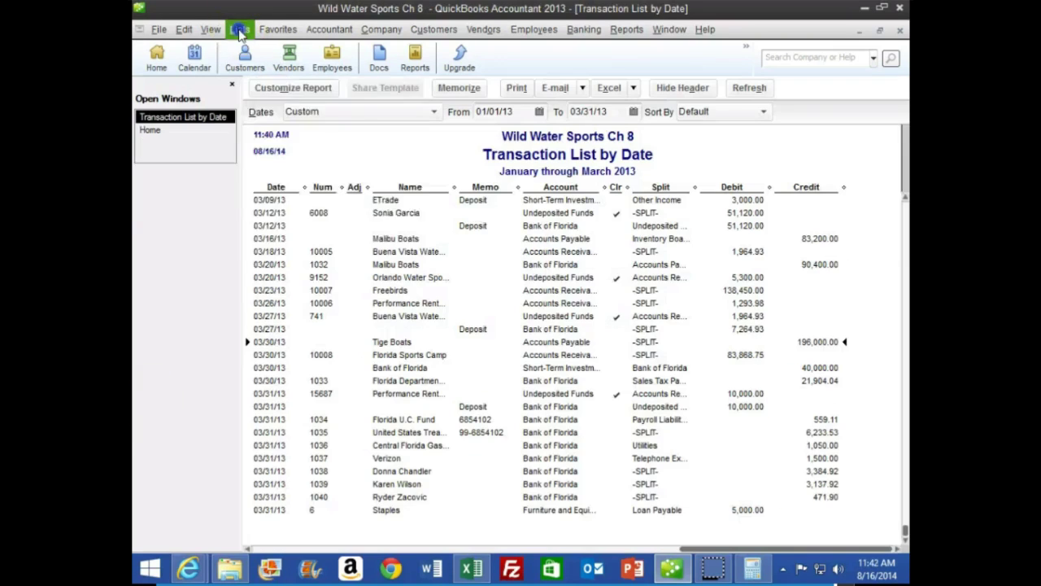
Step: Open the Accounts Payable register from the chart of accounts
{"action": "left_click", "coordinate": [239, 30]}
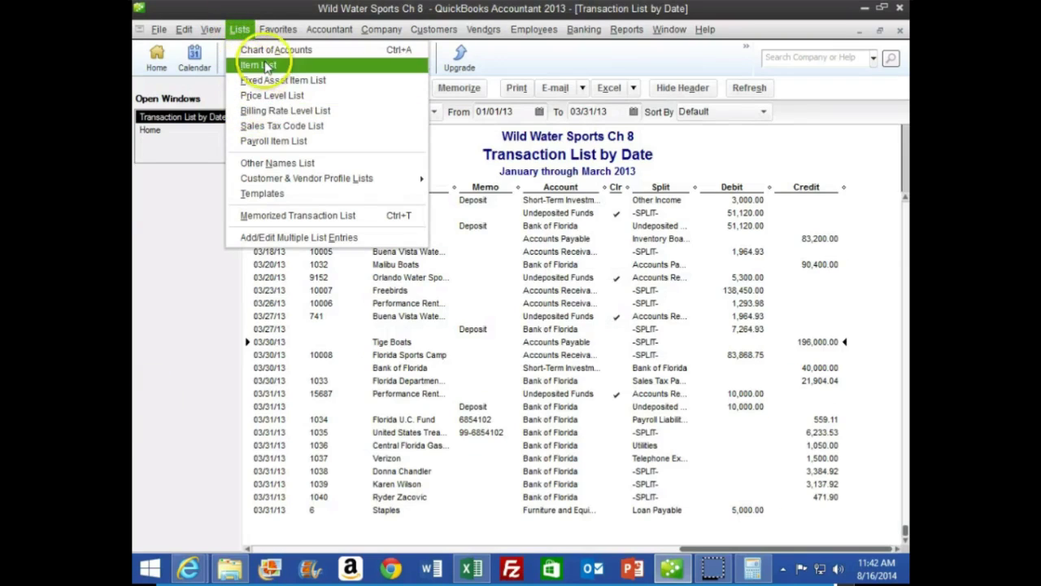
{"action": "left_click", "coordinate": [268, 50]}
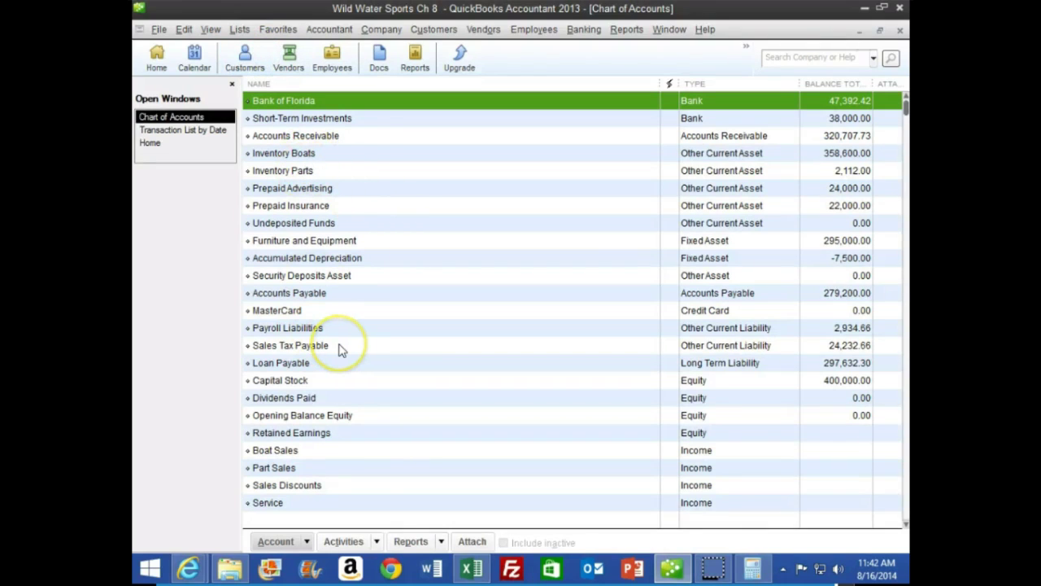
{"action": "double_click", "coordinate": [314, 295]}
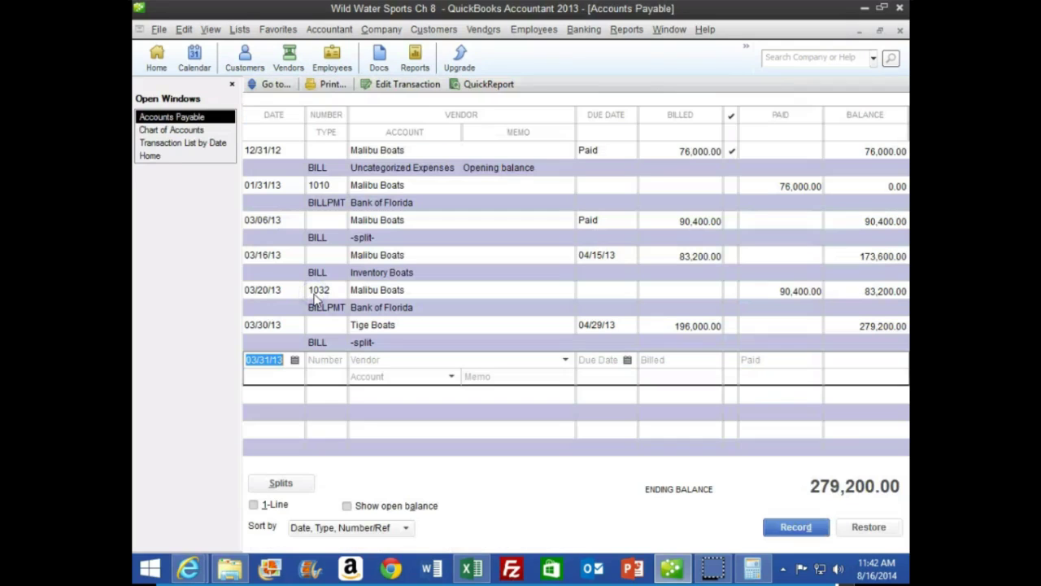
Step: Delete the 03/30/13 Tige Boats bill from the Accounts Payable register and close all windows down to the Home page
{"action": "left_click", "coordinate": [335, 344]}
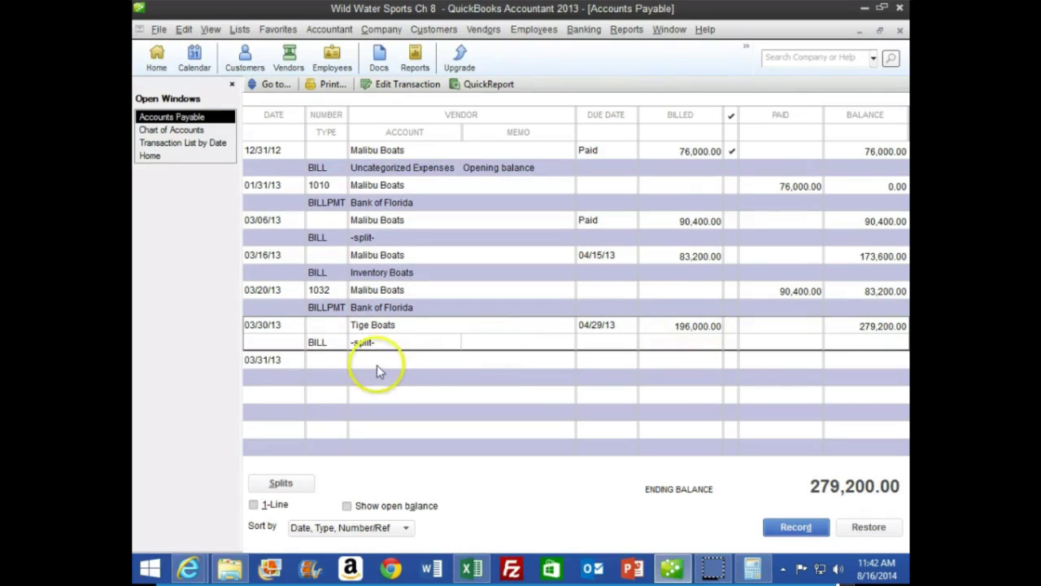
{"action": "right_click", "coordinate": [335, 345]}
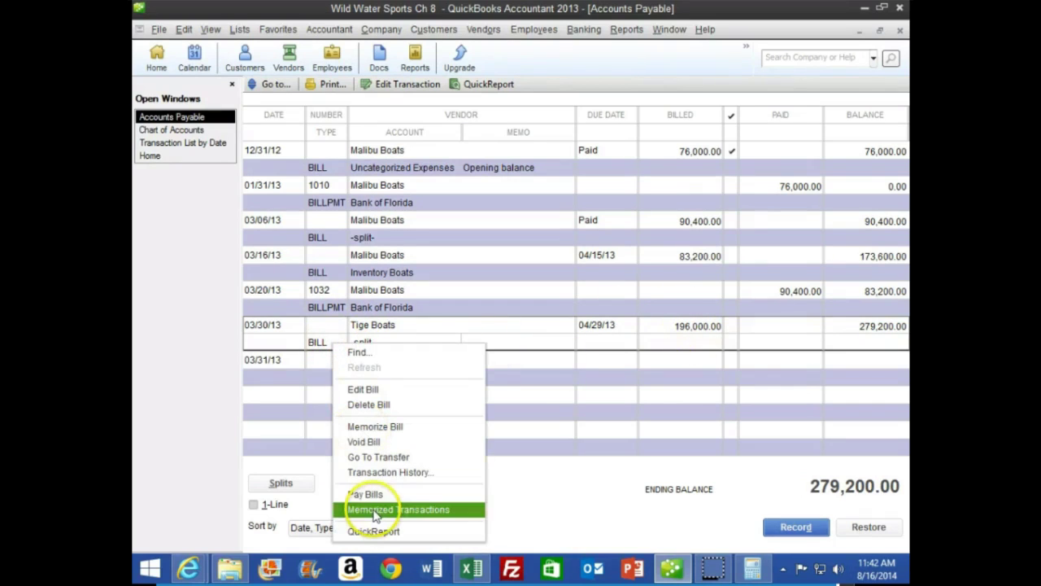
{"action": "left_click", "coordinate": [384, 406]}
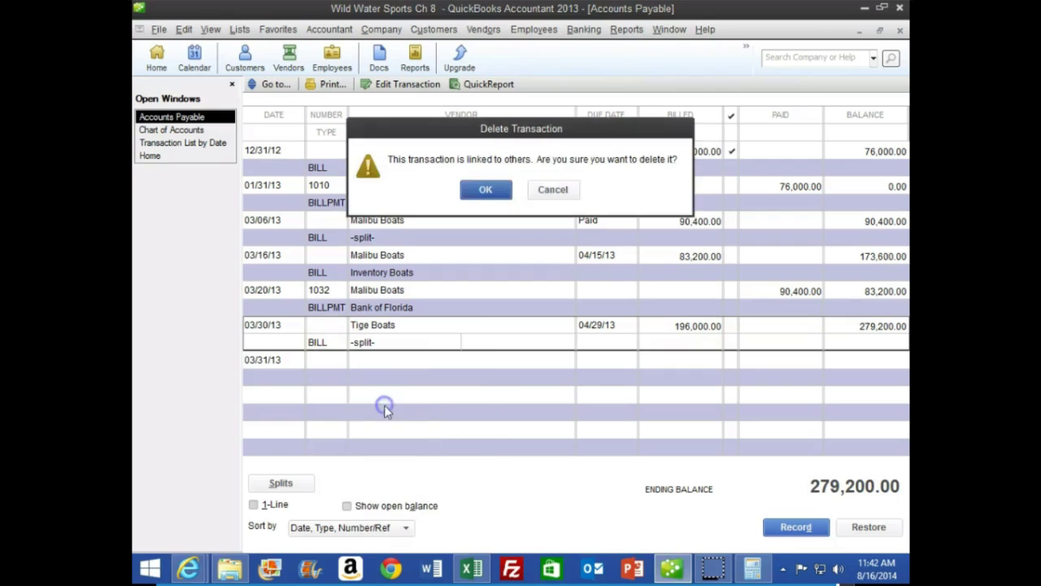
{"action": "left_click", "coordinate": [481, 192]}
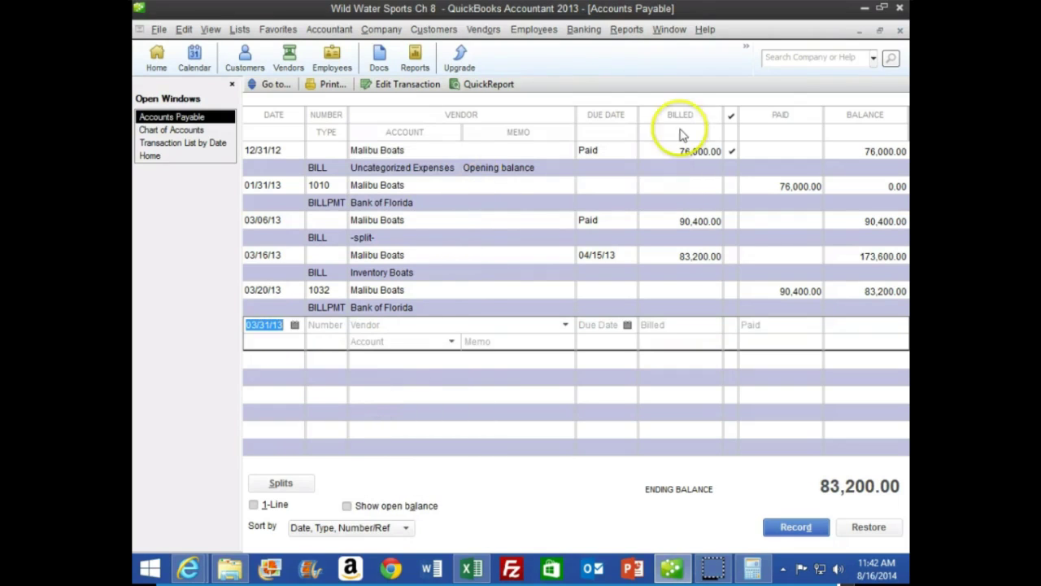
{"action": "left_click", "coordinate": [902, 30]}
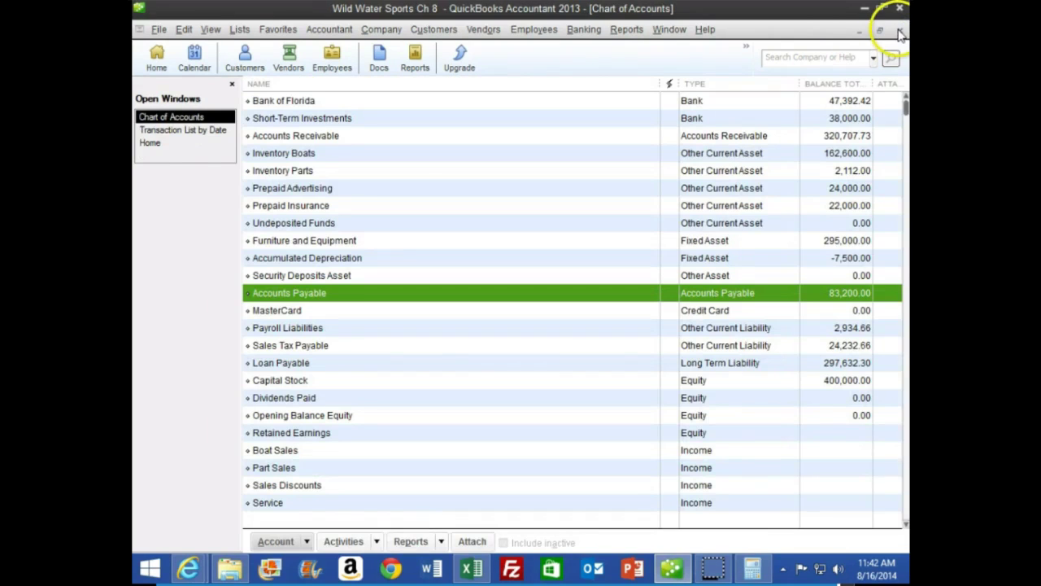
{"action": "left_click", "coordinate": [898, 30]}
{"action": "left_click", "coordinate": [899, 30]}
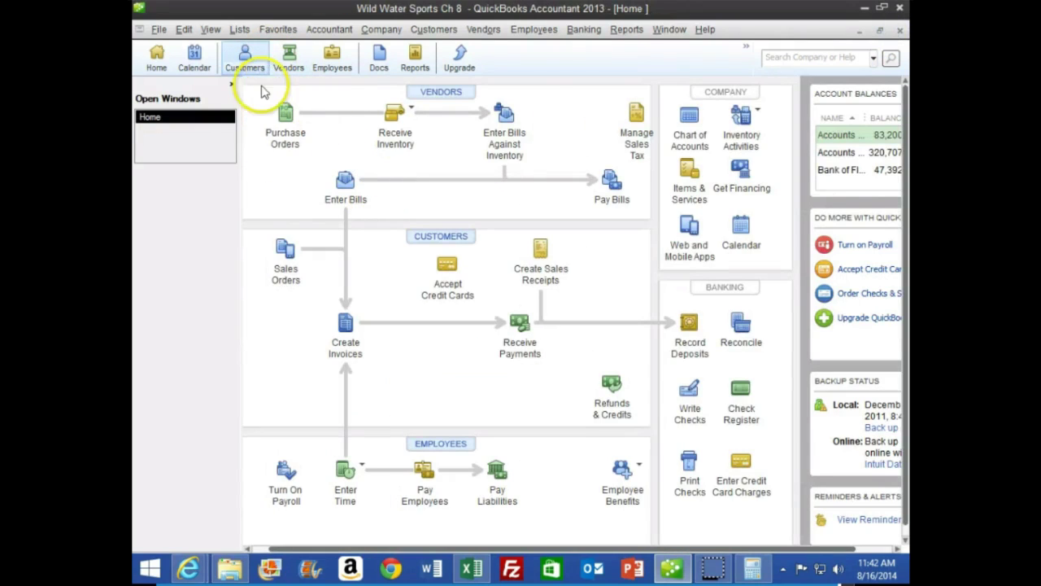
Step: Change the Tige 22v quantity to 1 on Tige Boats purchase order 4006 and record the changed order
{"action": "left_click", "coordinate": [287, 120]}
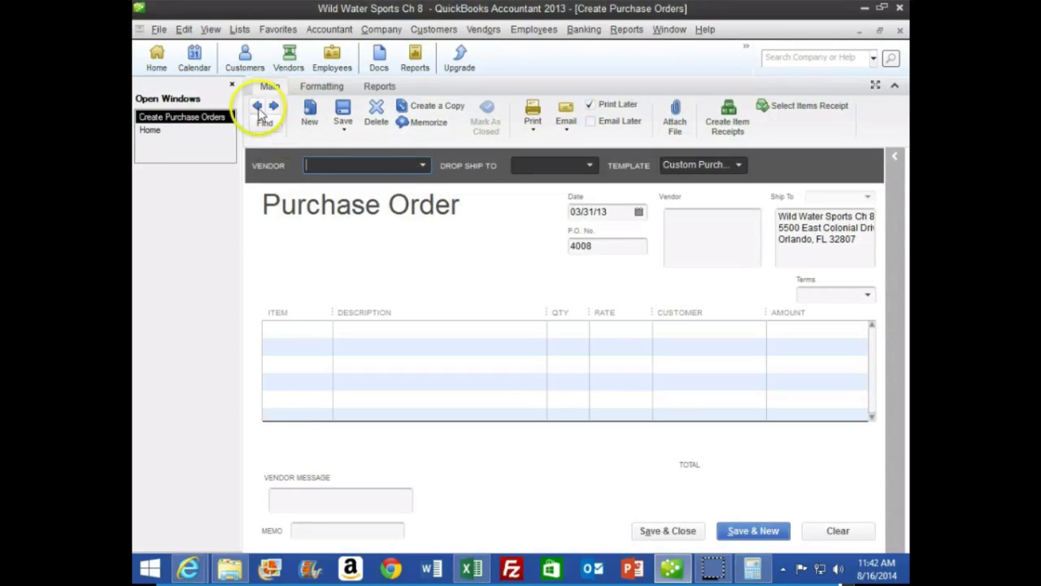
{"action": "left_click", "coordinate": [258, 112]}
{"action": "left_click", "coordinate": [259, 112]}
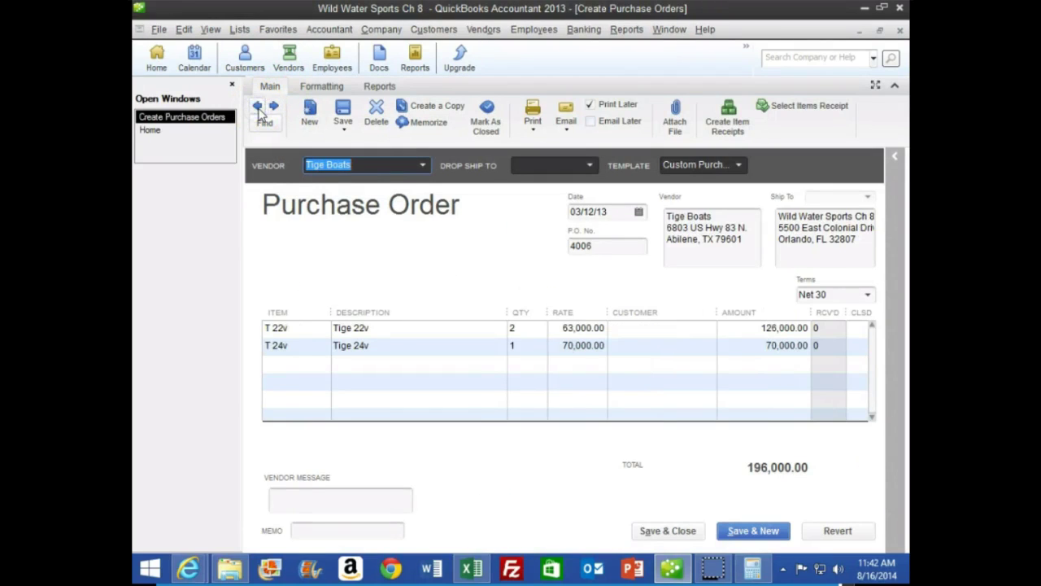
{"action": "left_click", "coordinate": [521, 327]}
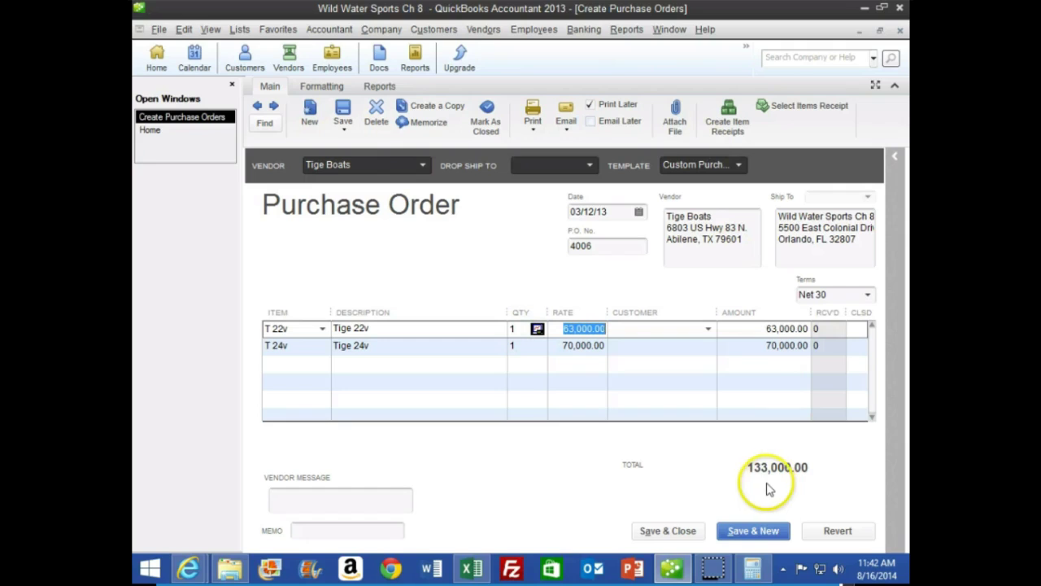
{"action": "left_click", "coordinate": [680, 540]}
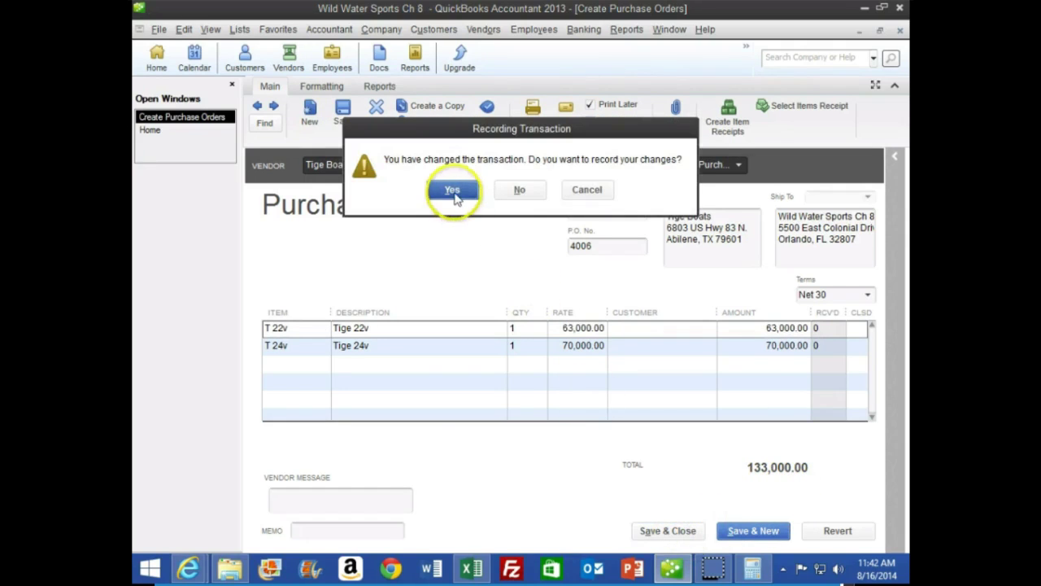
{"action": "left_click", "coordinate": [452, 189]}
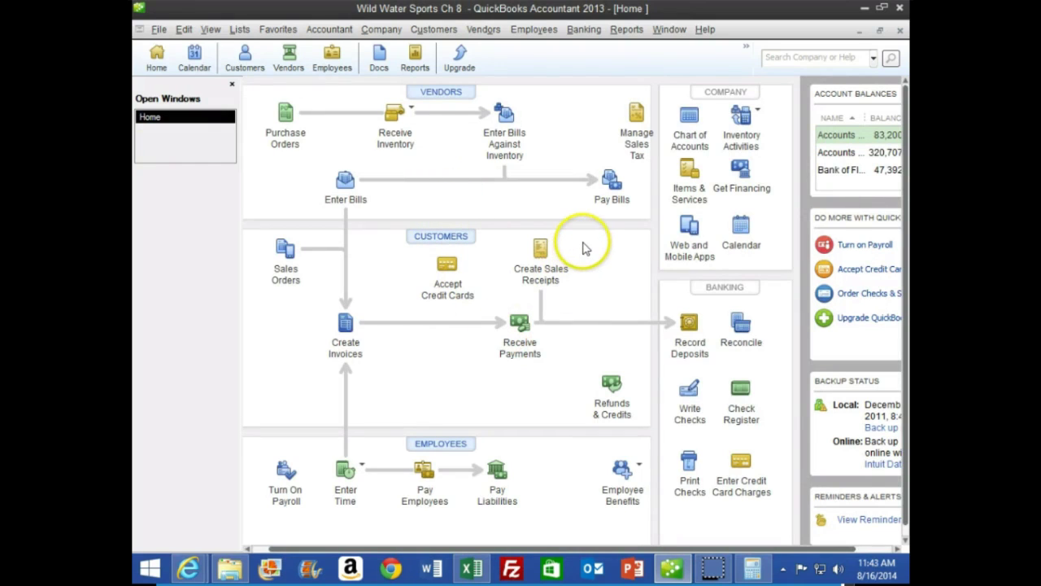
Step: Start a new bill for vendor Tige Boats and receive it against open purchase order 4006
{"action": "left_click", "coordinate": [355, 193]}
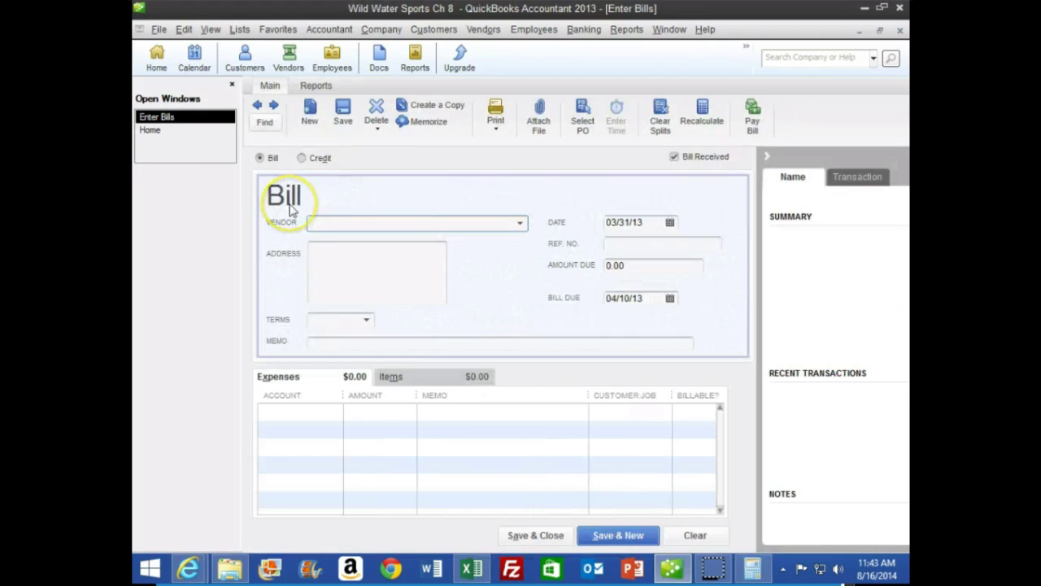
{"action": "type", "text": "Tige Boats"}
{"action": "key", "text": "Tab"}
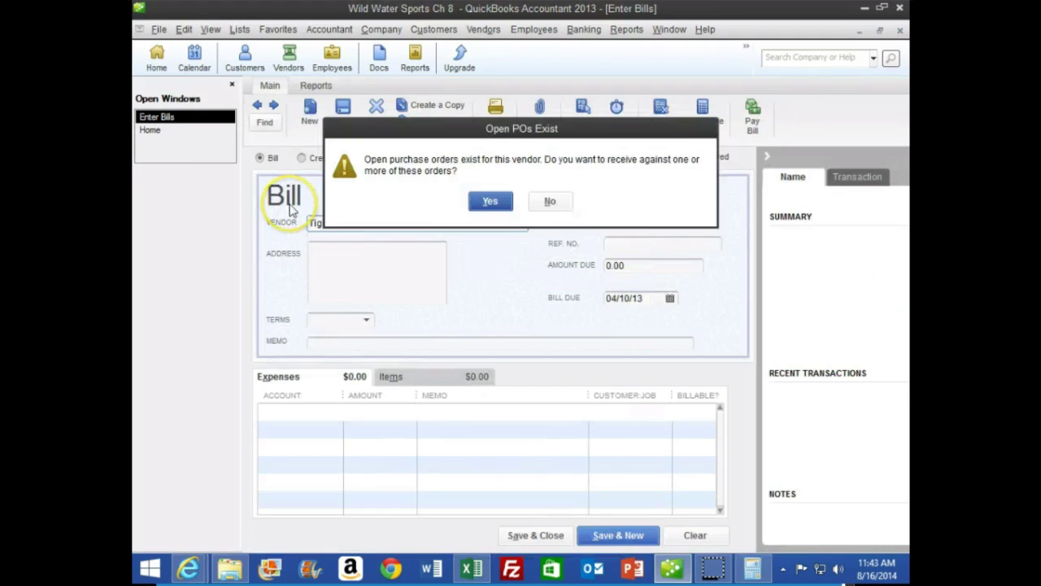
{"action": "key", "text": "Return"}
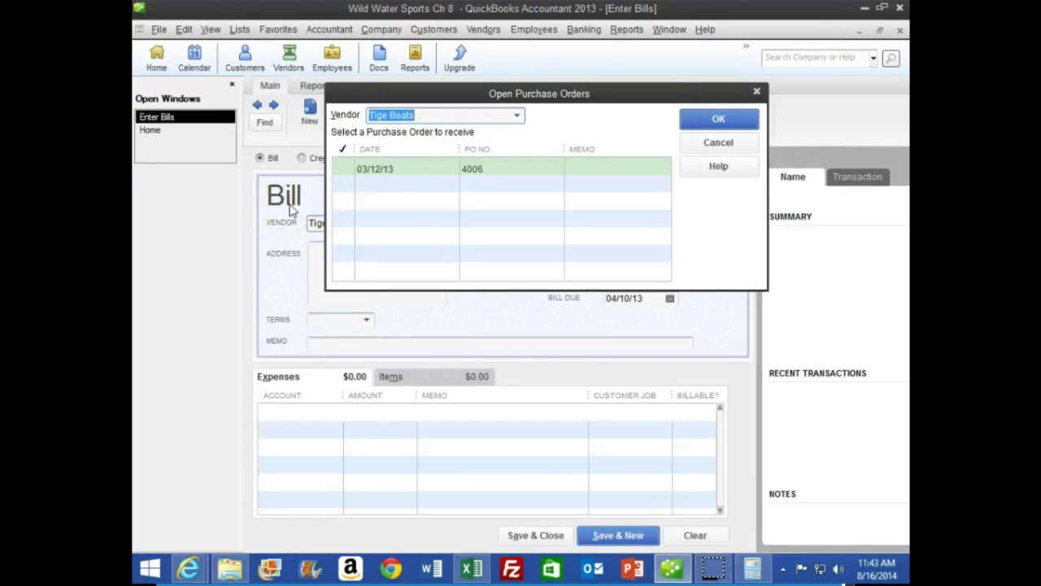
{"action": "left_click", "coordinate": [342, 168]}
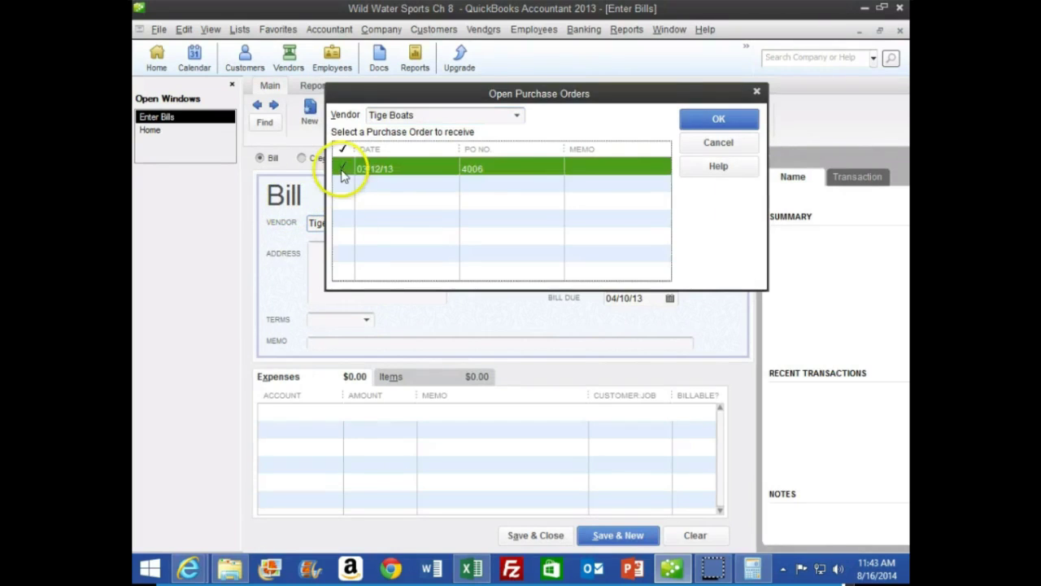
{"action": "left_click", "coordinate": [718, 122]}
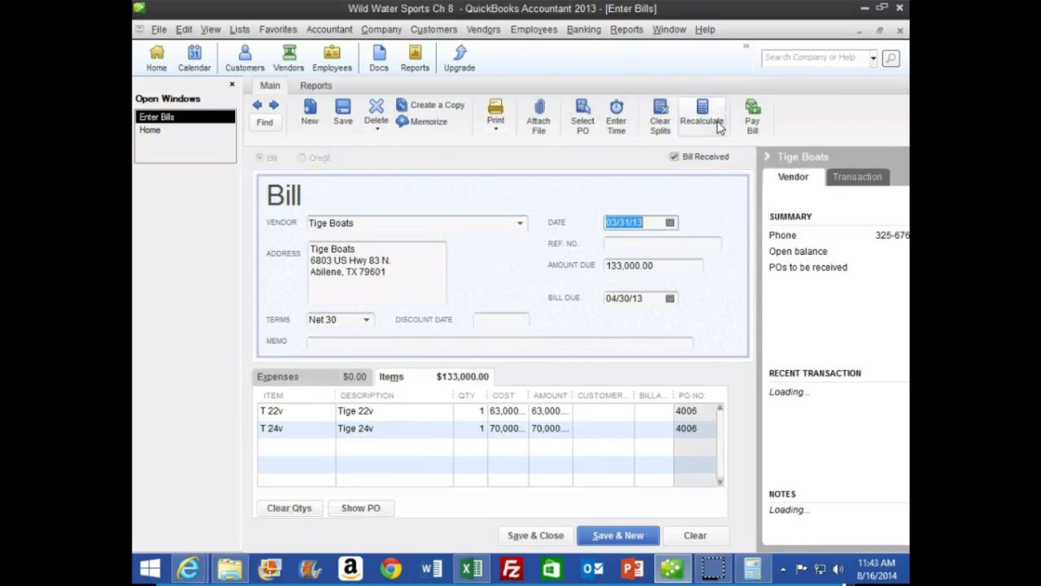
Step: Look up the date of the Tige Boats bill in row 20 of the Excel transaction list and return to QuickBooks
{"action": "left_click", "coordinate": [648, 297]}
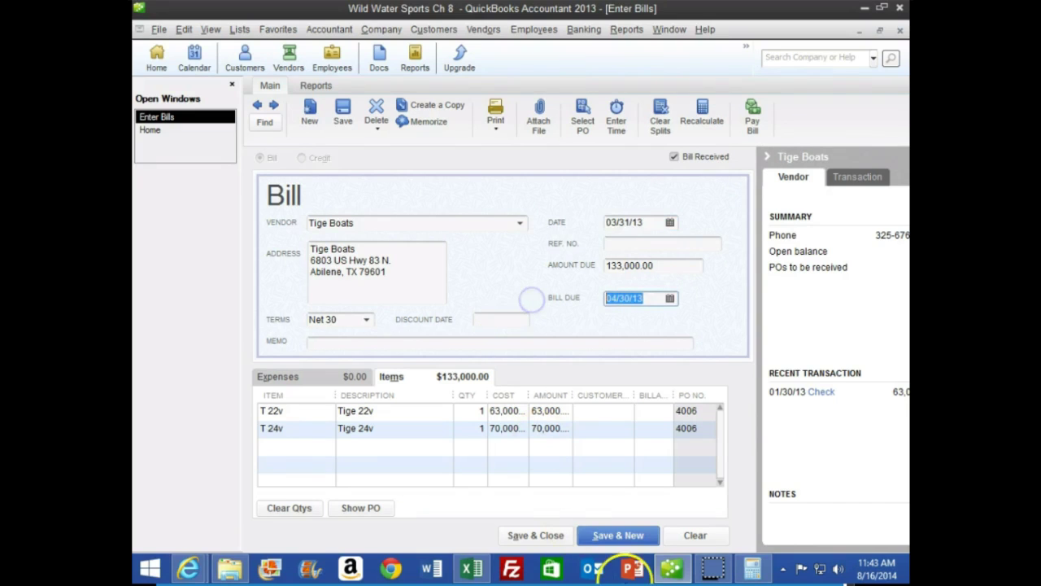
{"action": "left_click", "coordinate": [473, 569]}
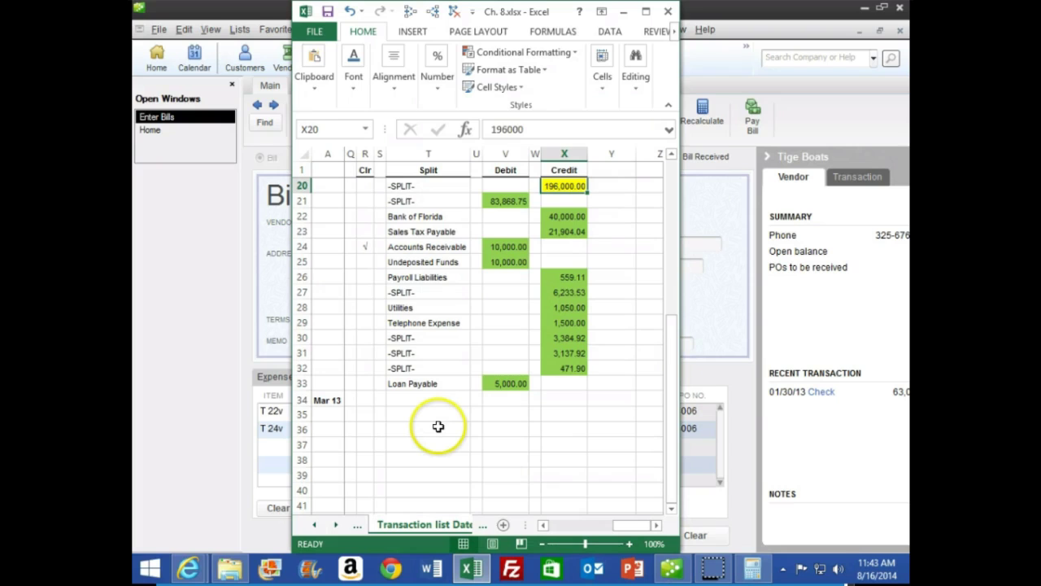
{"action": "key", "text": "Home"}
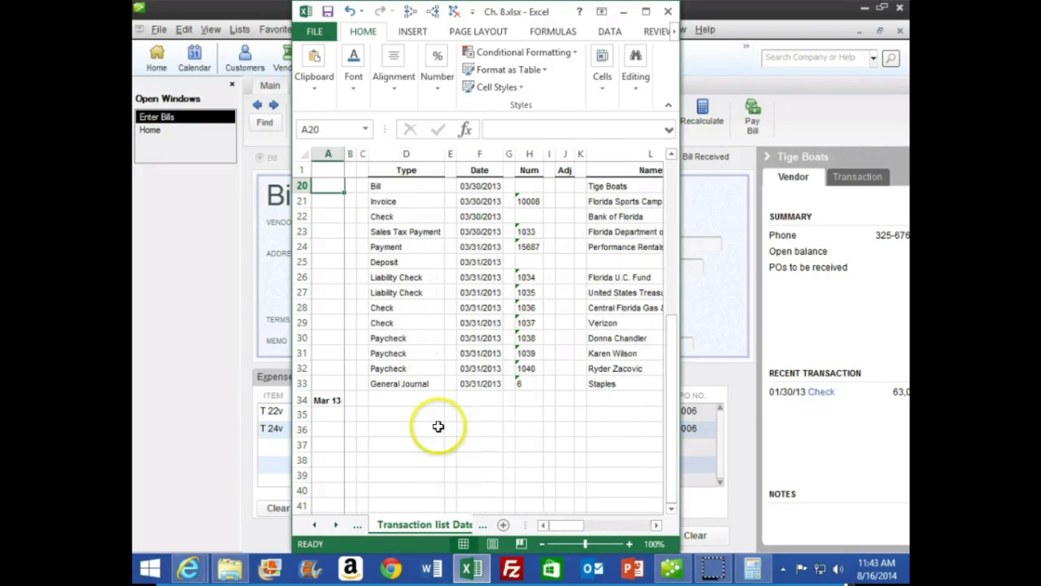
{"action": "key", "text": "Right"}
{"action": "key", "text": "Right"}
{"action": "key", "text": "Right"}
{"action": "key", "text": "Right"}
{"action": "key", "text": "Right"}
{"action": "left_click", "coordinate": [195, 394]}
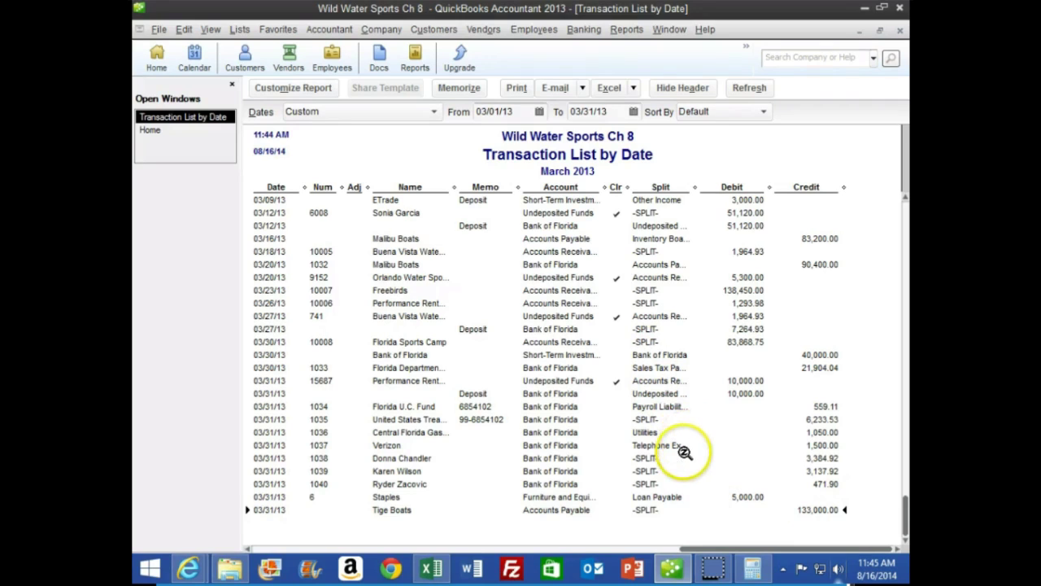
Step: Switch to Excel, maximize the Ch. 8 workbook and review the flagged Tige Boats row against its debits and credits
{"action": "left_click", "coordinate": [432, 568]}
{"action": "left_click", "coordinate": [644, 13]}
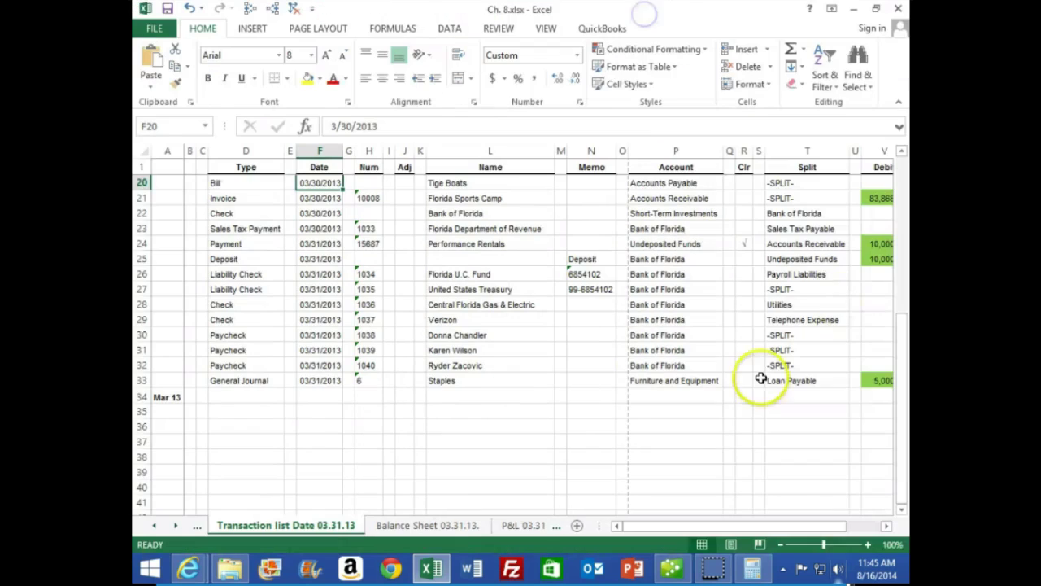
{"action": "left_click_drag", "start_coordinate": [805, 525], "coordinate": [848, 527]}
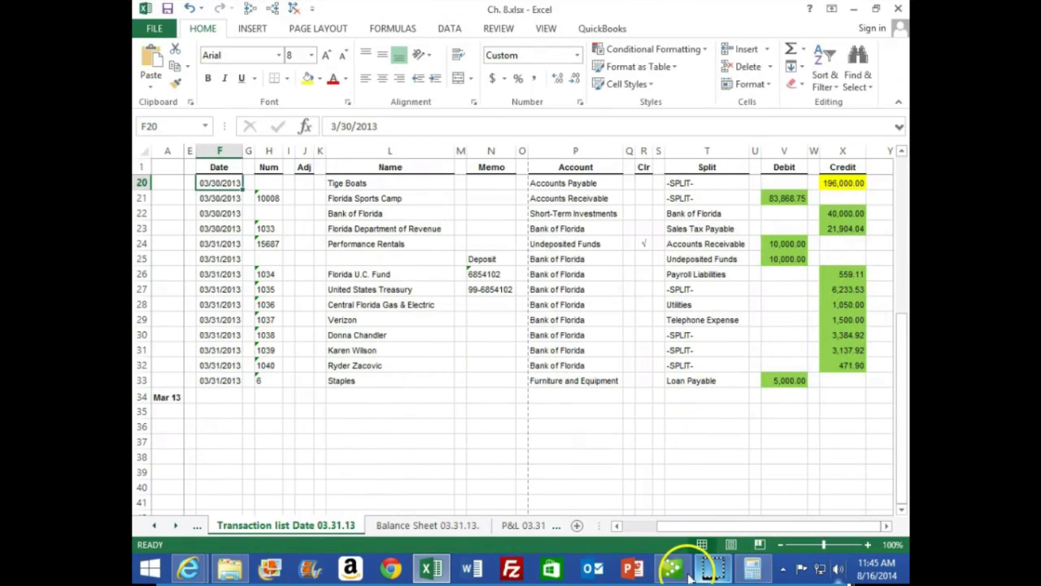
{"action": "left_click", "coordinate": [689, 401]}
{"action": "scroll", "coordinate": [679, 403], "scroll_direction": "up", "scroll_amount": 4}
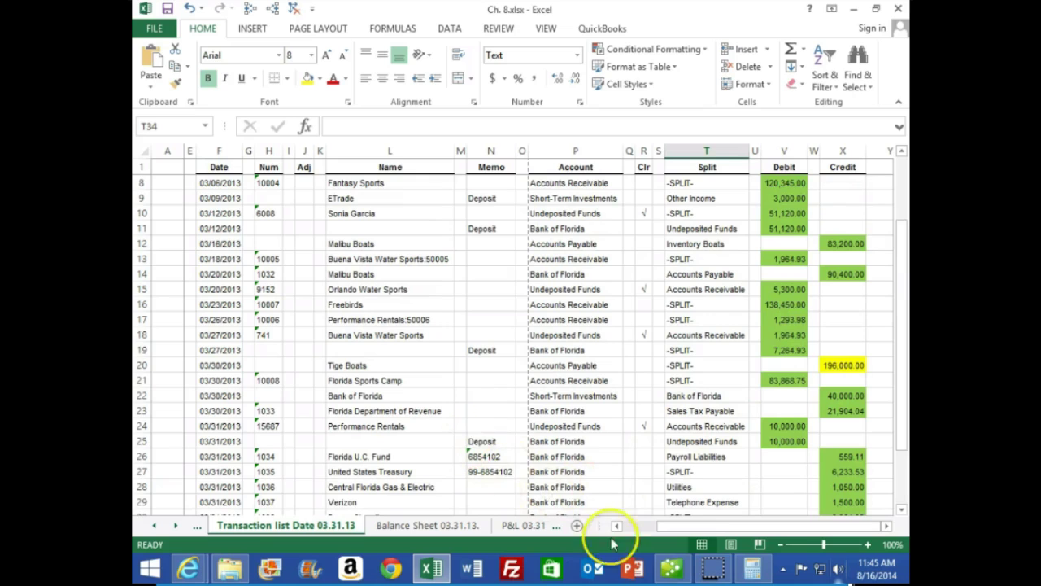
Step: Export the QuickBooks Transaction List by Date report to a new worksheet in the existing Ch. 8 workbook
{"action": "left_click", "coordinate": [670, 567]}
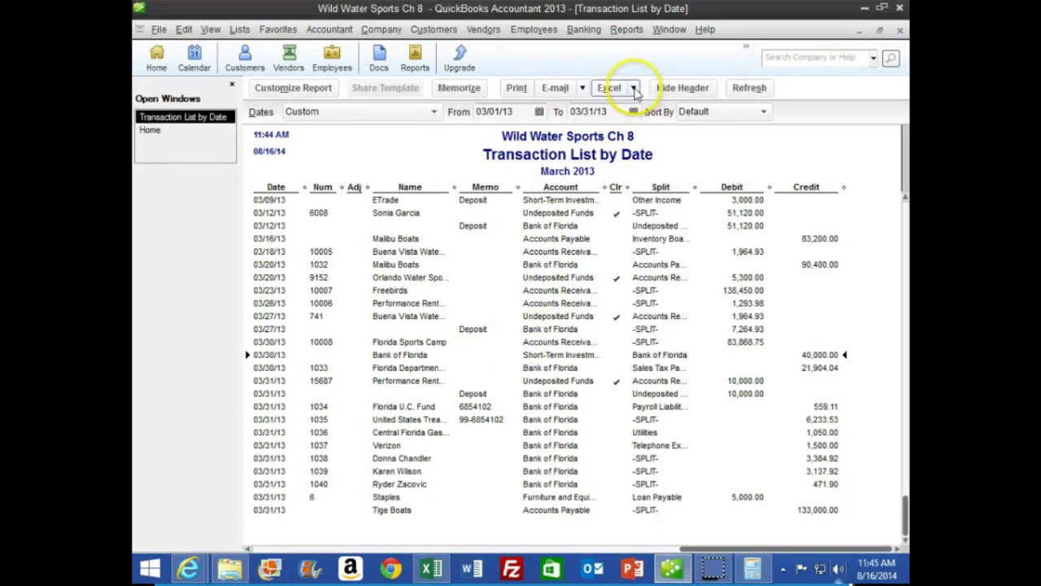
{"action": "left_click", "coordinate": [633, 88]}
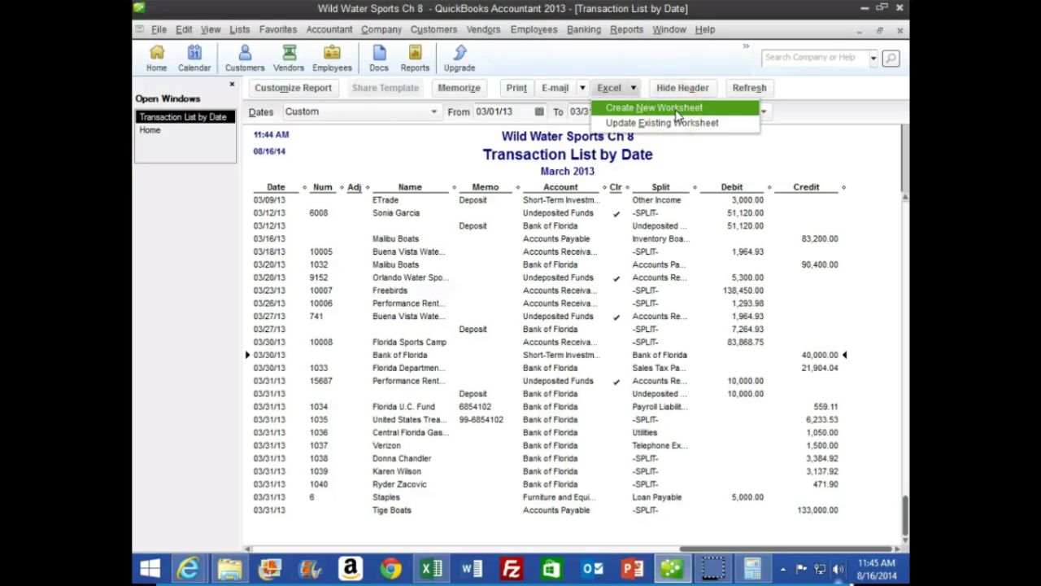
{"action": "left_click", "coordinate": [676, 109]}
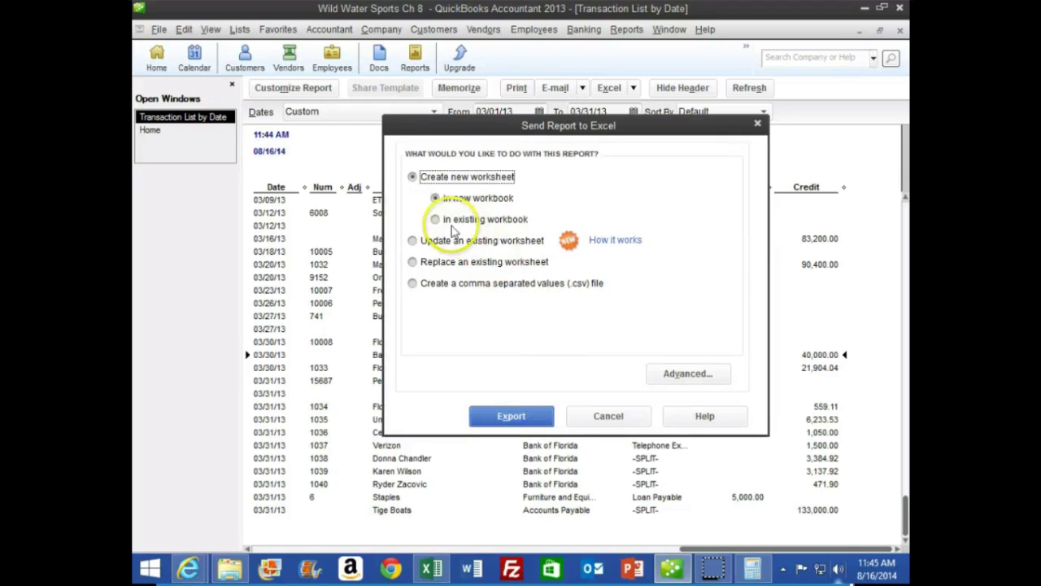
{"action": "left_click", "coordinate": [435, 219]}
{"action": "left_click", "coordinate": [523, 413]}
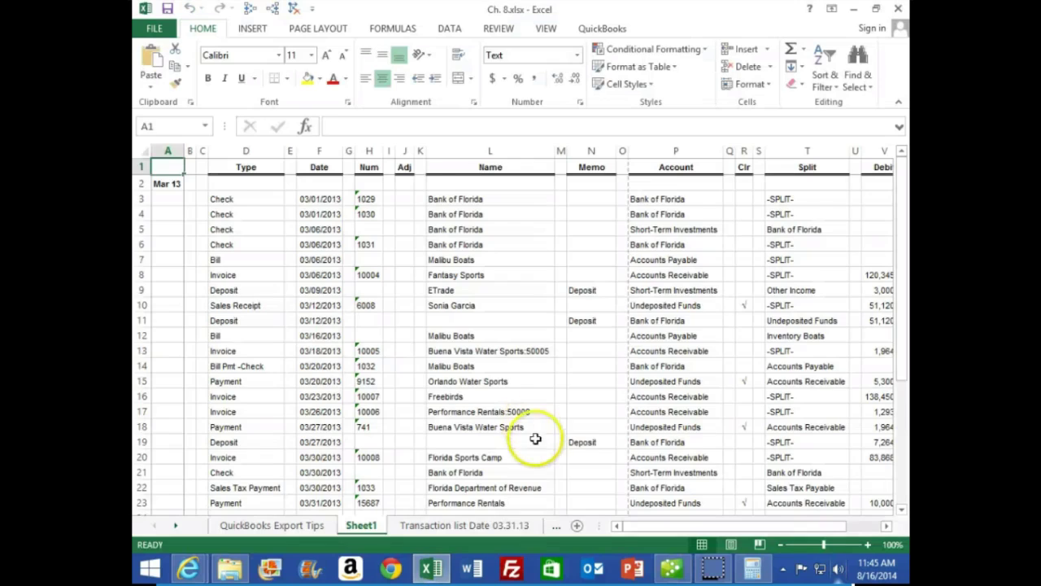
Step: Rename the exported worksheet Sheet1 as "Trans list Dat Adj 033113" and save the workbook
{"action": "double_click", "coordinate": [361, 525]}
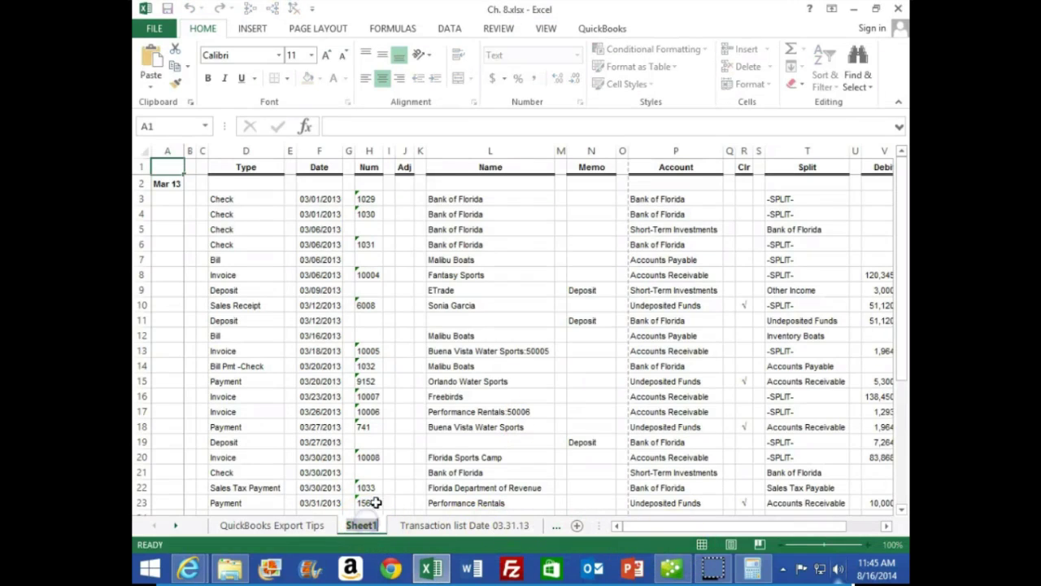
{"action": "type", "text": "Trans"}
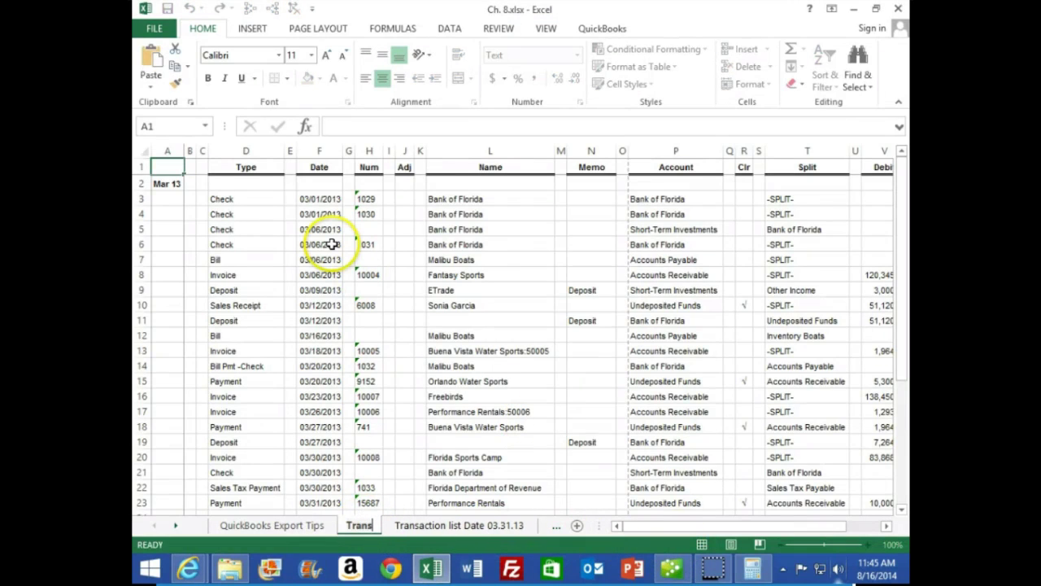
{"action": "type", "text": " list Dat Adj 033113"}
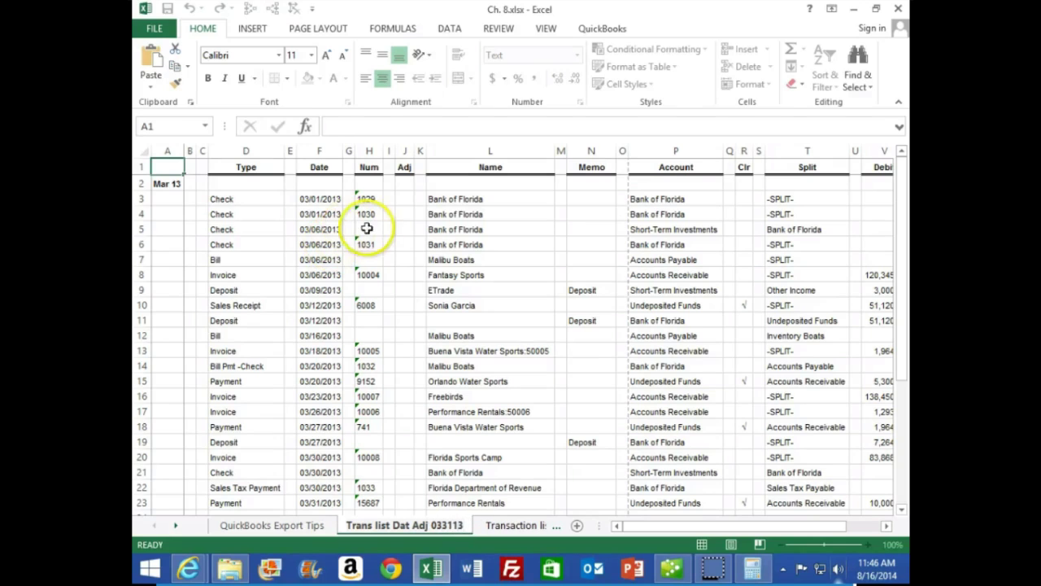
{"action": "left_click", "coordinate": [420, 320]}
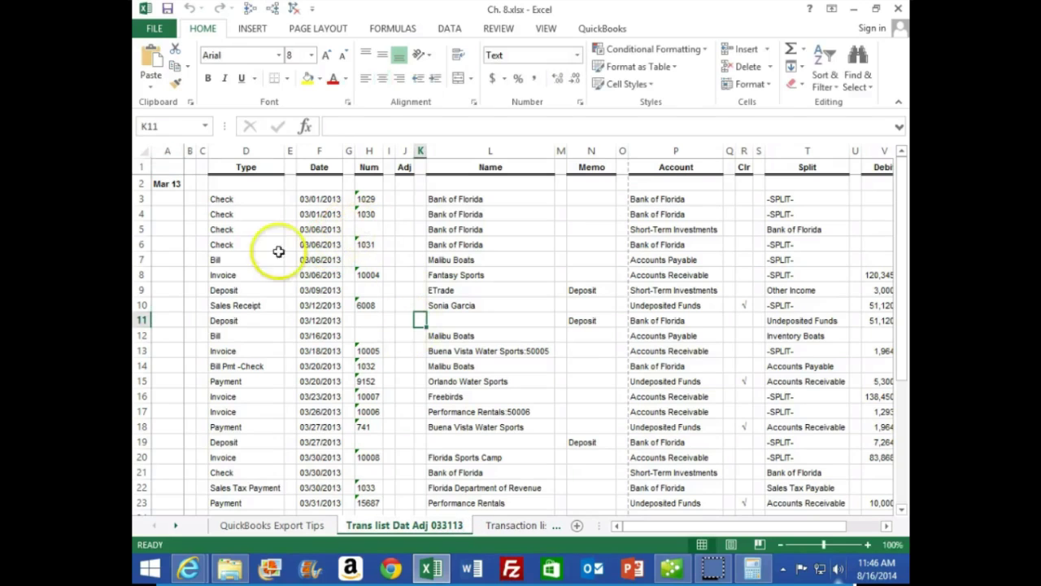
{"action": "left_click", "coordinate": [167, 9]}
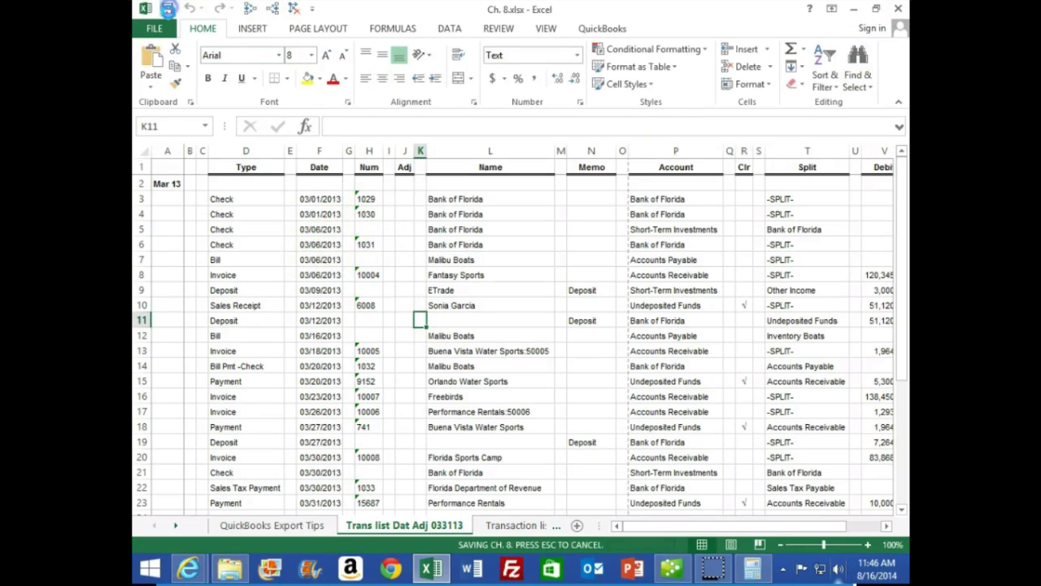